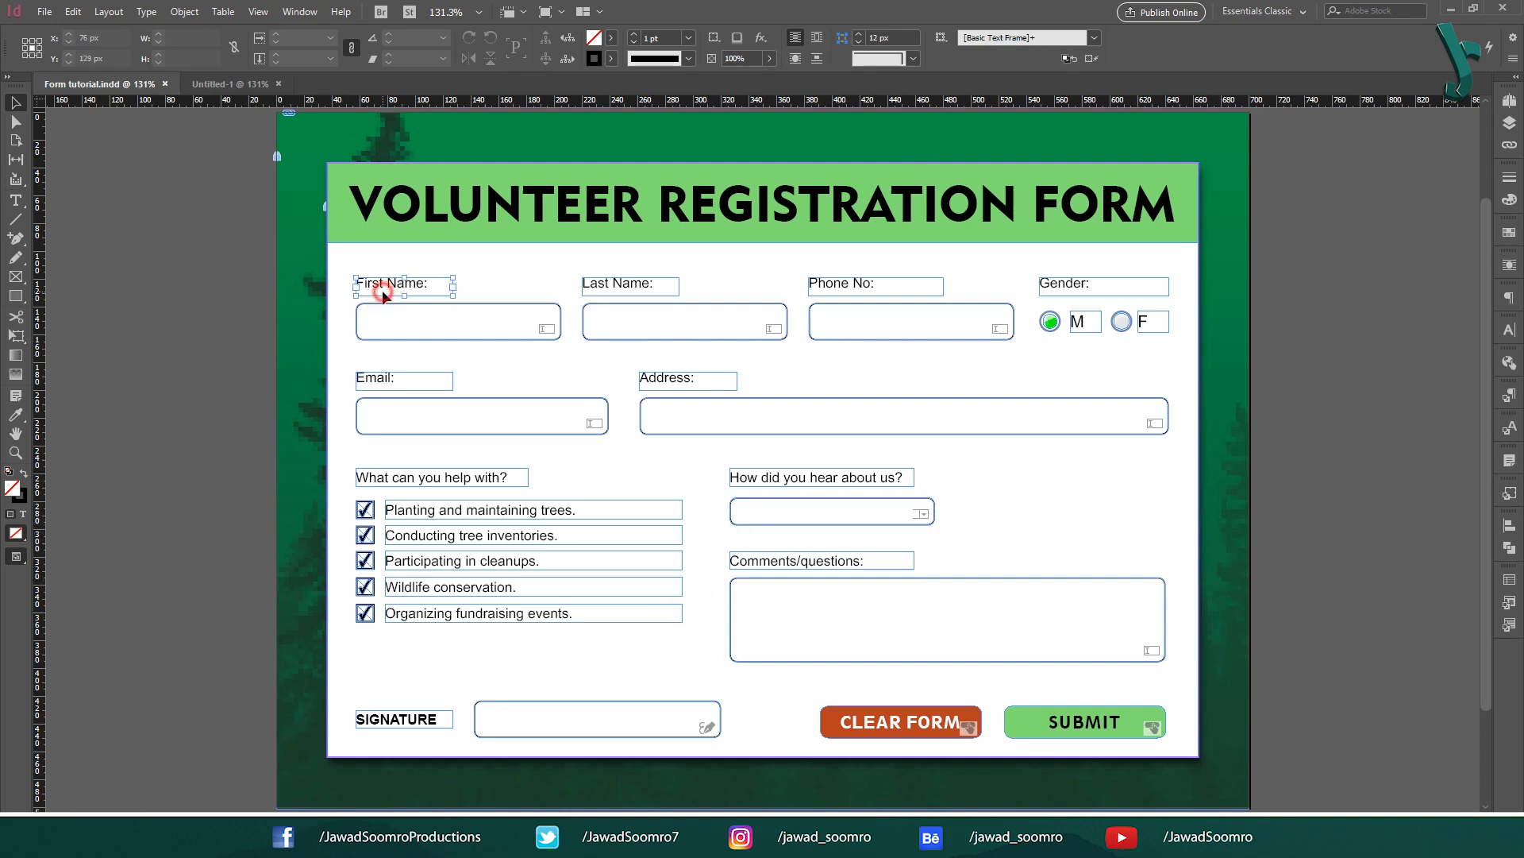
Step: Select the First Name and Phone No label frames, then follow the 'see chapter 1' link
{"action": "left_click", "coordinate": [602, 288]}
{"action": "left_click", "coordinate": [876, 287]}
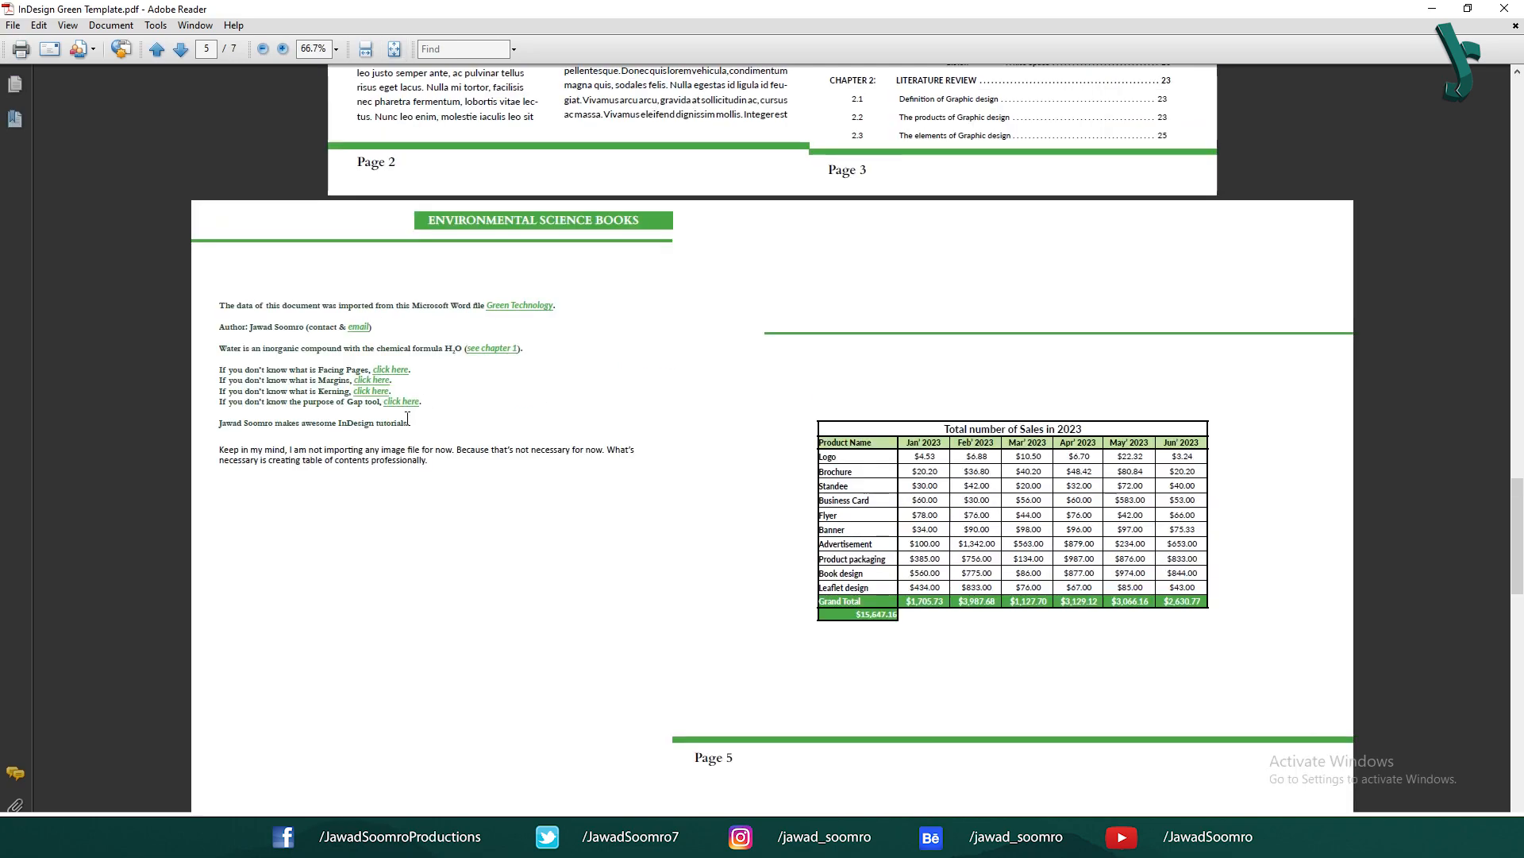
{"action": "left_click", "coordinate": [512, 350]}
{"action": "scroll", "coordinate": [572, 504], "scroll_direction": "down", "scroll_amount": 15}
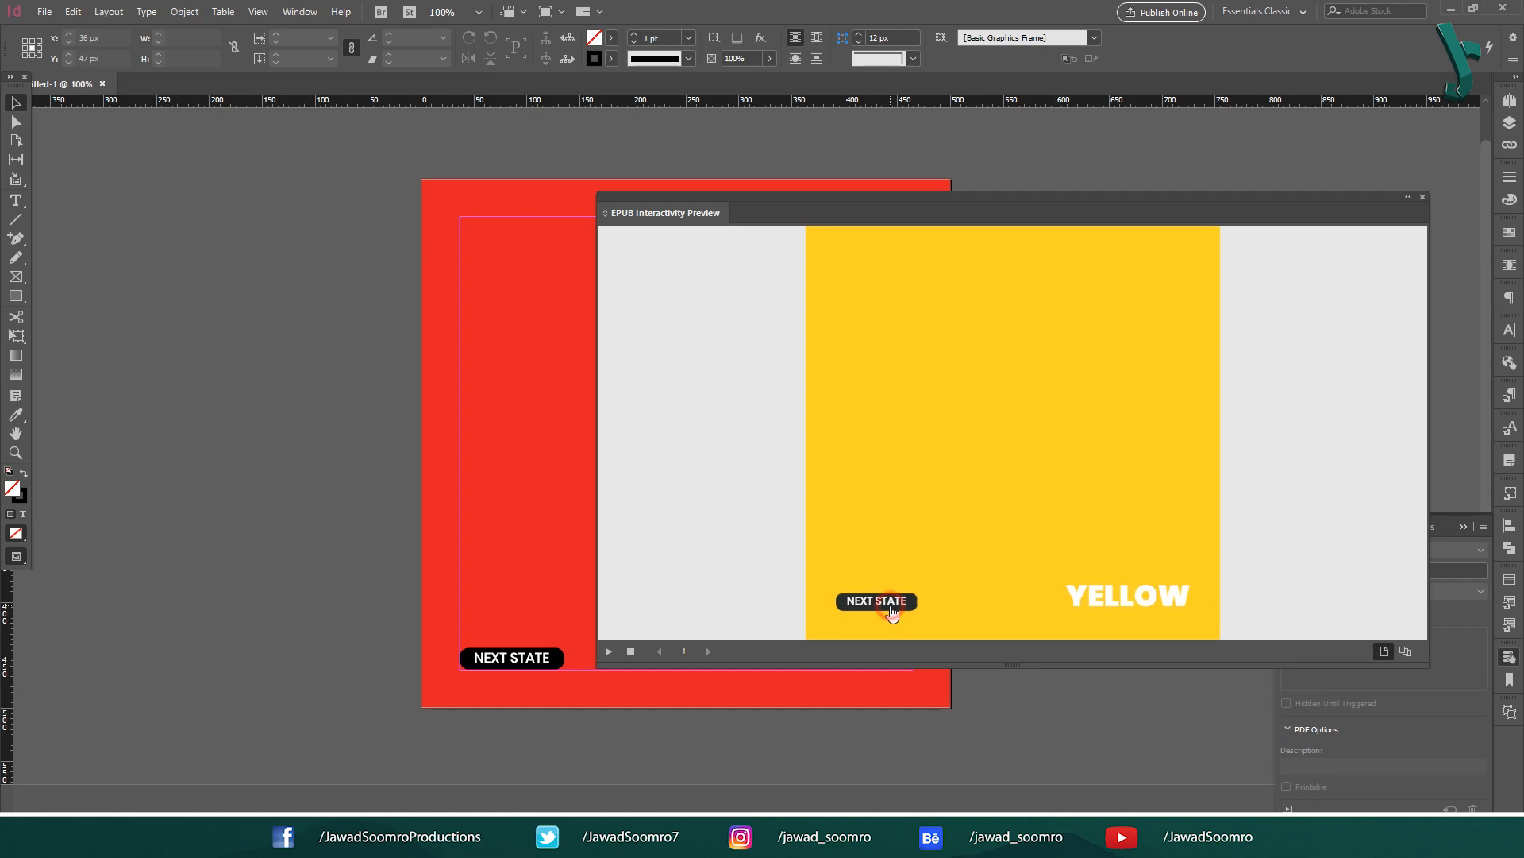
Step: Step the EPUB preview through its object states, including magenta, green and blue
{"action": "left_click", "coordinate": [892, 609]}
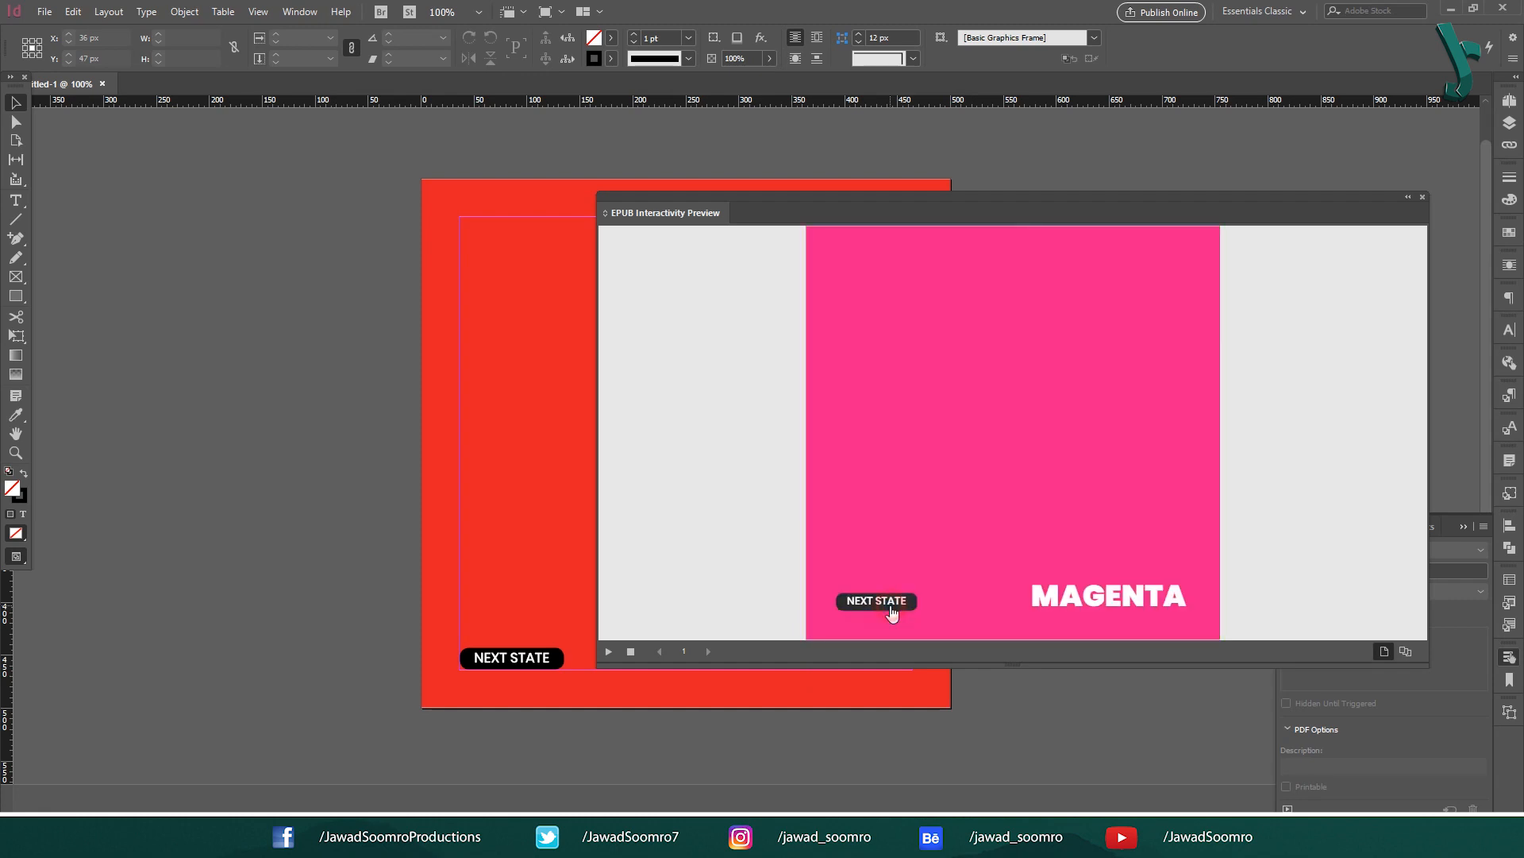
{"action": "left_click", "coordinate": [892, 609]}
{"action": "left_click", "coordinate": [891, 609]}
{"action": "left_click", "coordinate": [892, 609]}
{"action": "left_click", "coordinate": [892, 609]}
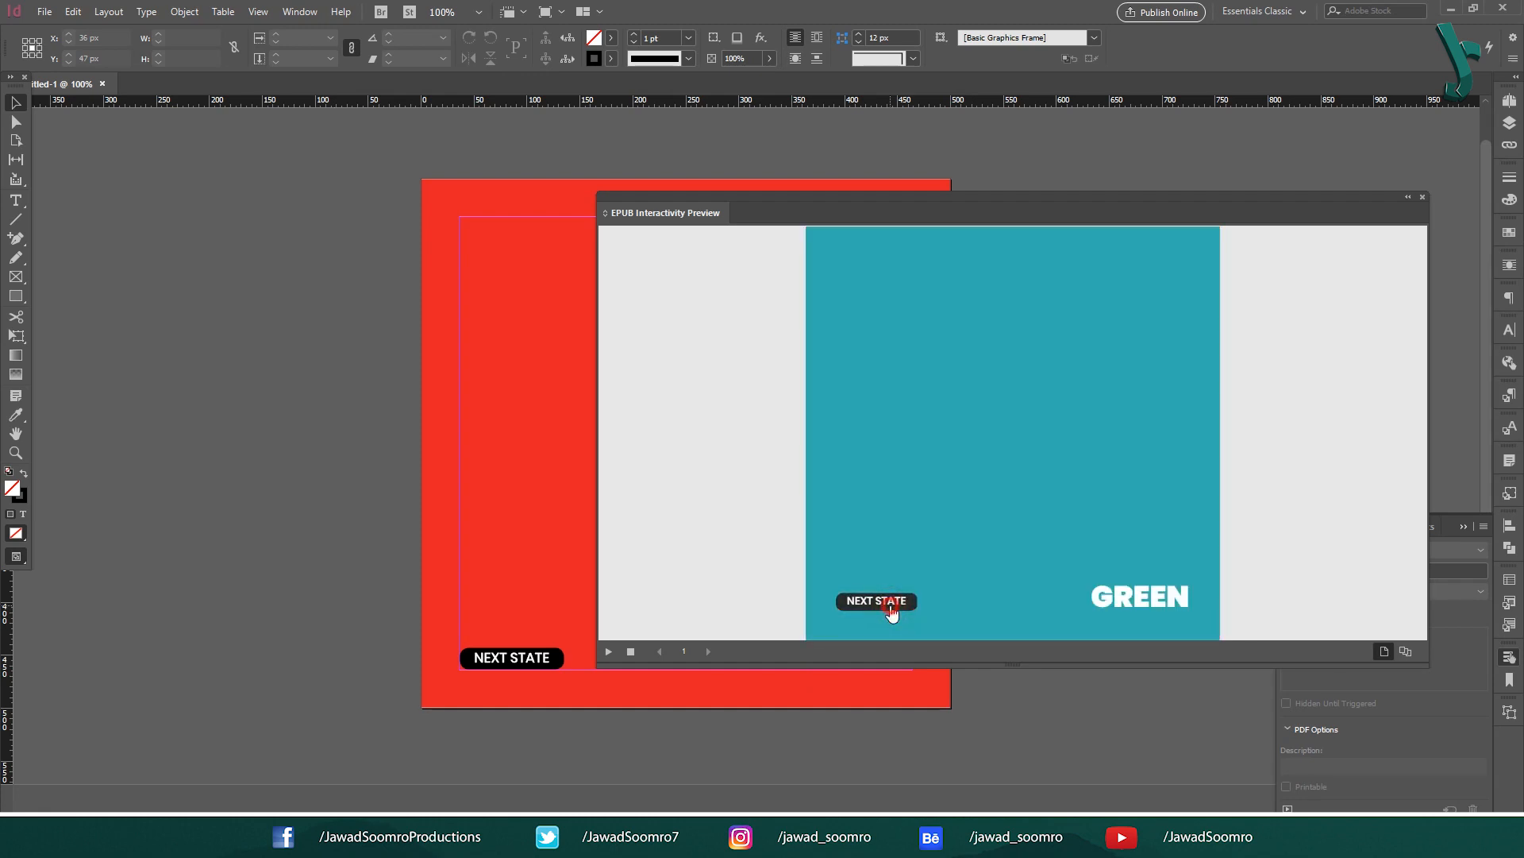
{"action": "left_click", "coordinate": [892, 609]}
{"action": "left_click", "coordinate": [891, 609]}
{"action": "left_click", "coordinate": [892, 609]}
{"action": "left_click", "coordinate": [892, 609]}
{"action": "left_click", "coordinate": [892, 609]}
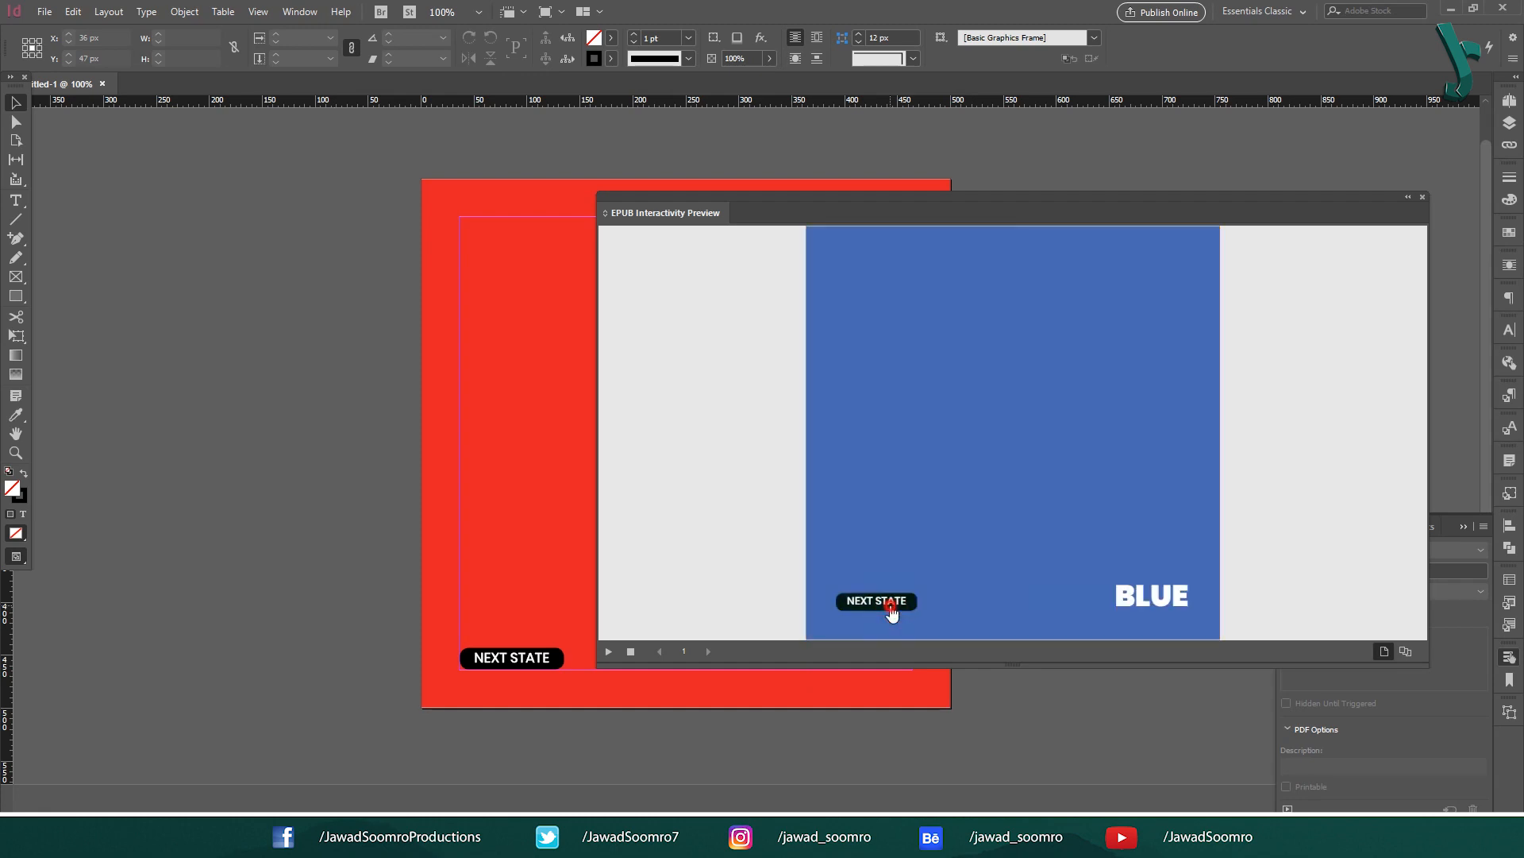
{"action": "left_click", "coordinate": [880, 618]}
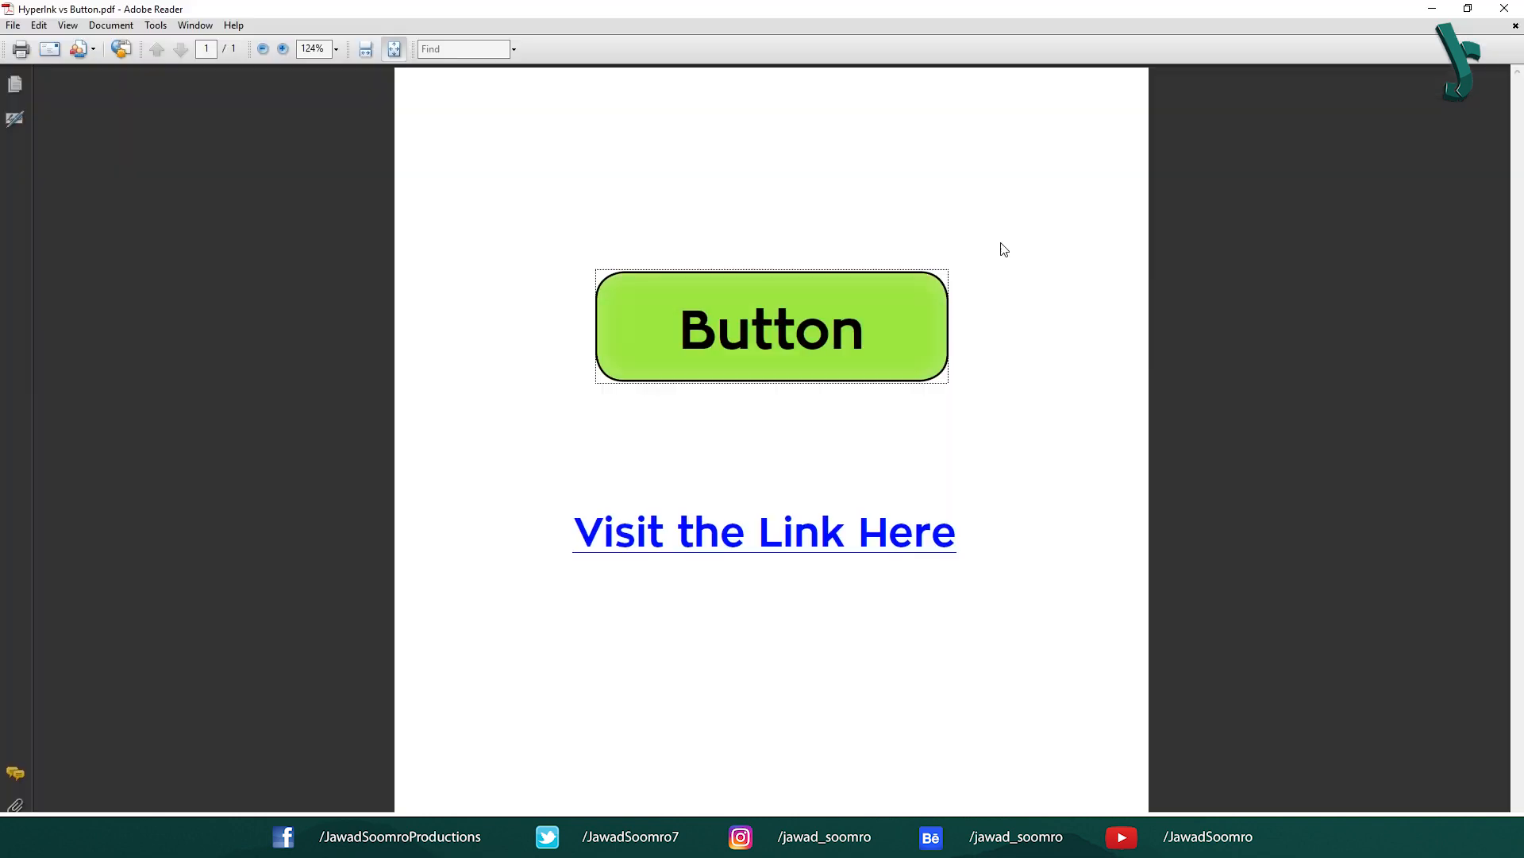
Step: Press the green Button, then select and deselect the 'Visit the Link Here' text
{"action": "left_click", "coordinate": [775, 350]}
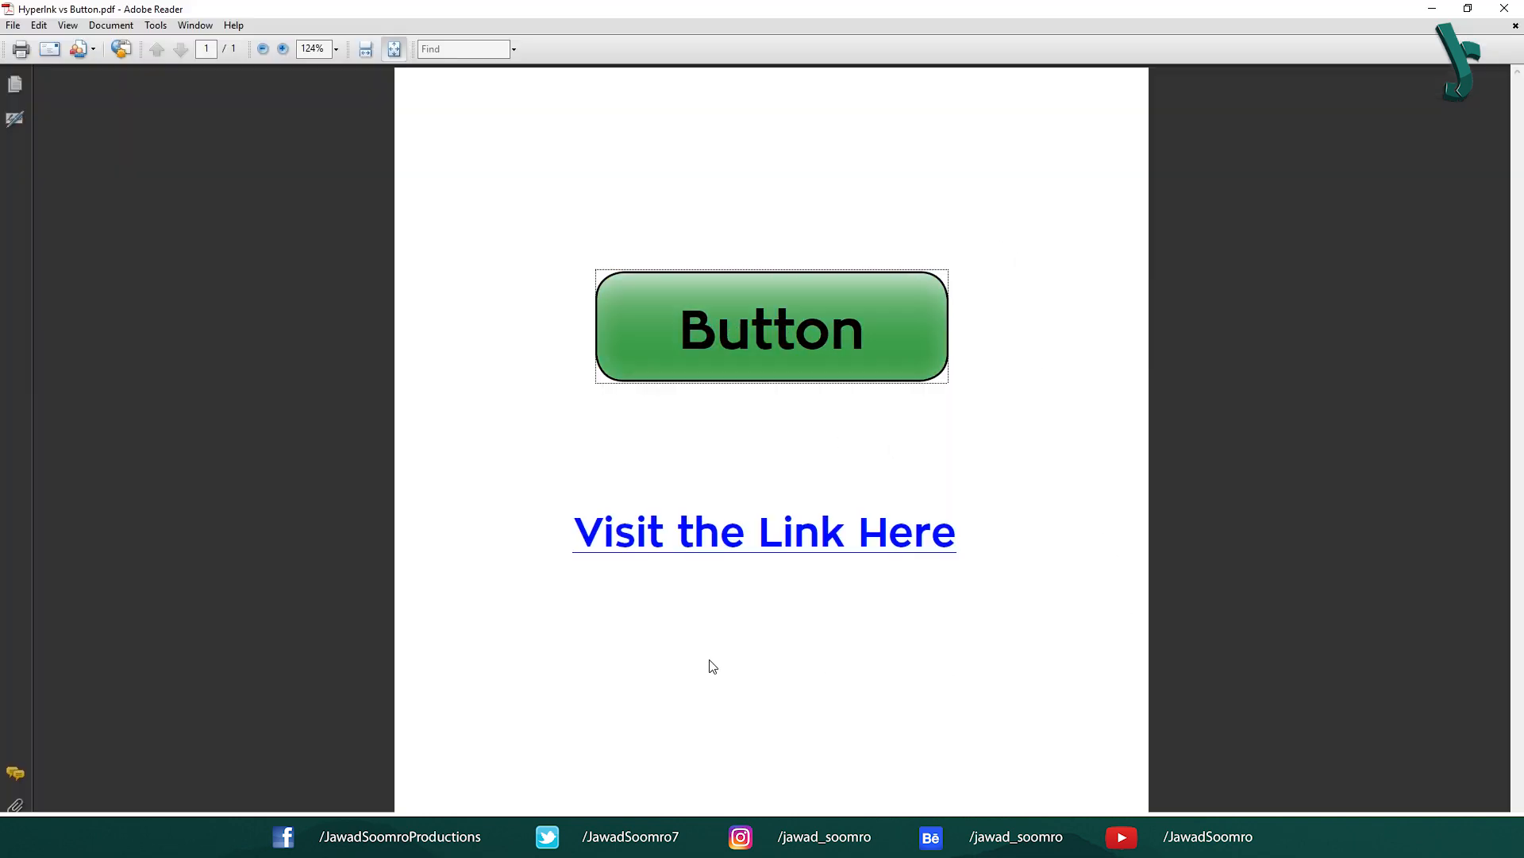
{"action": "left_click_drag", "start_coordinate": [560, 533], "coordinate": [935, 538]}
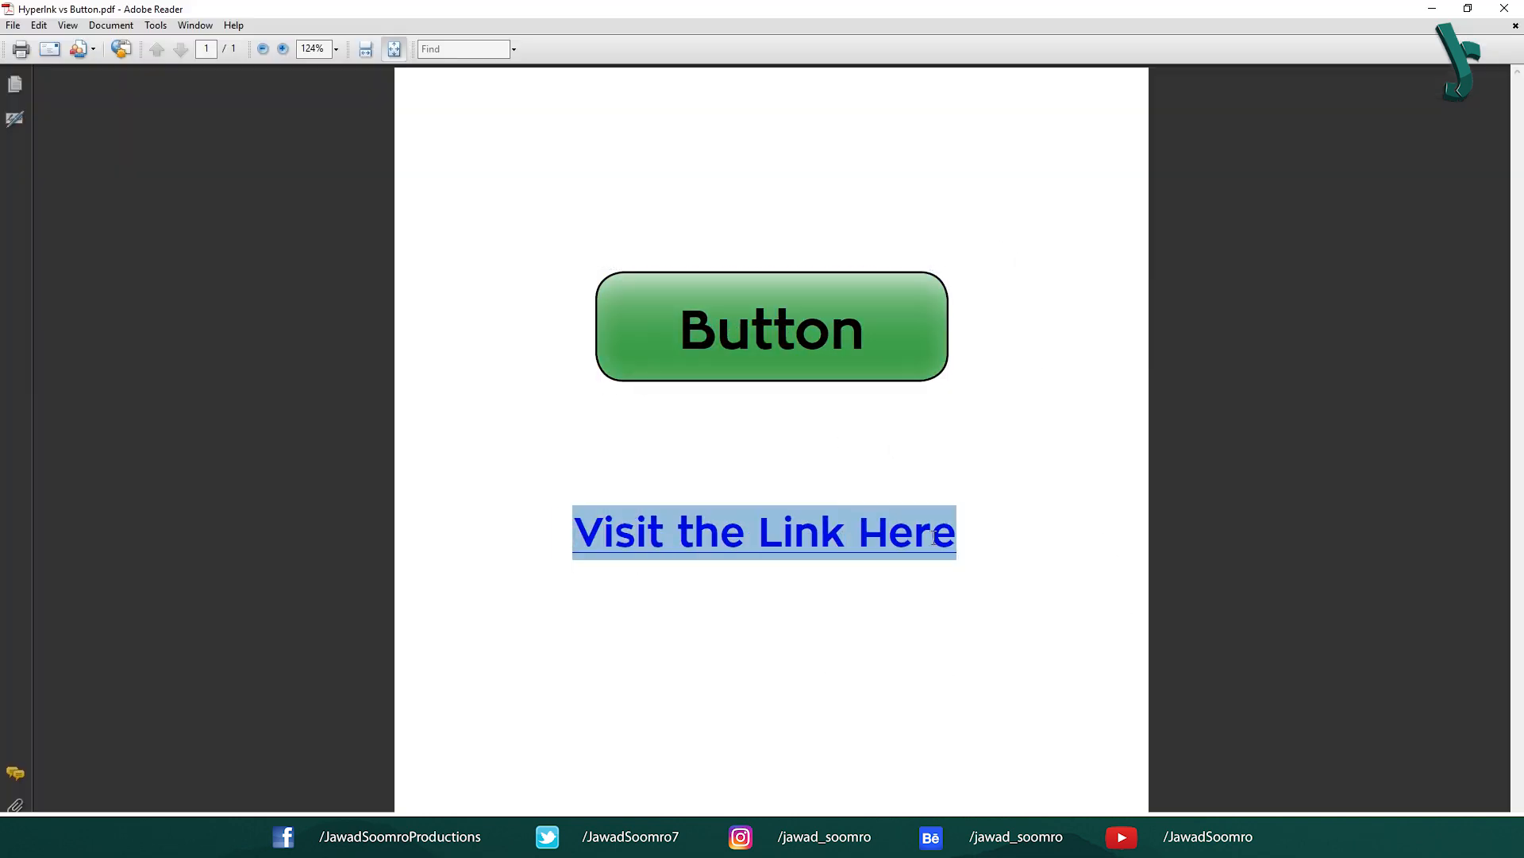
{"action": "left_click", "coordinate": [650, 666]}
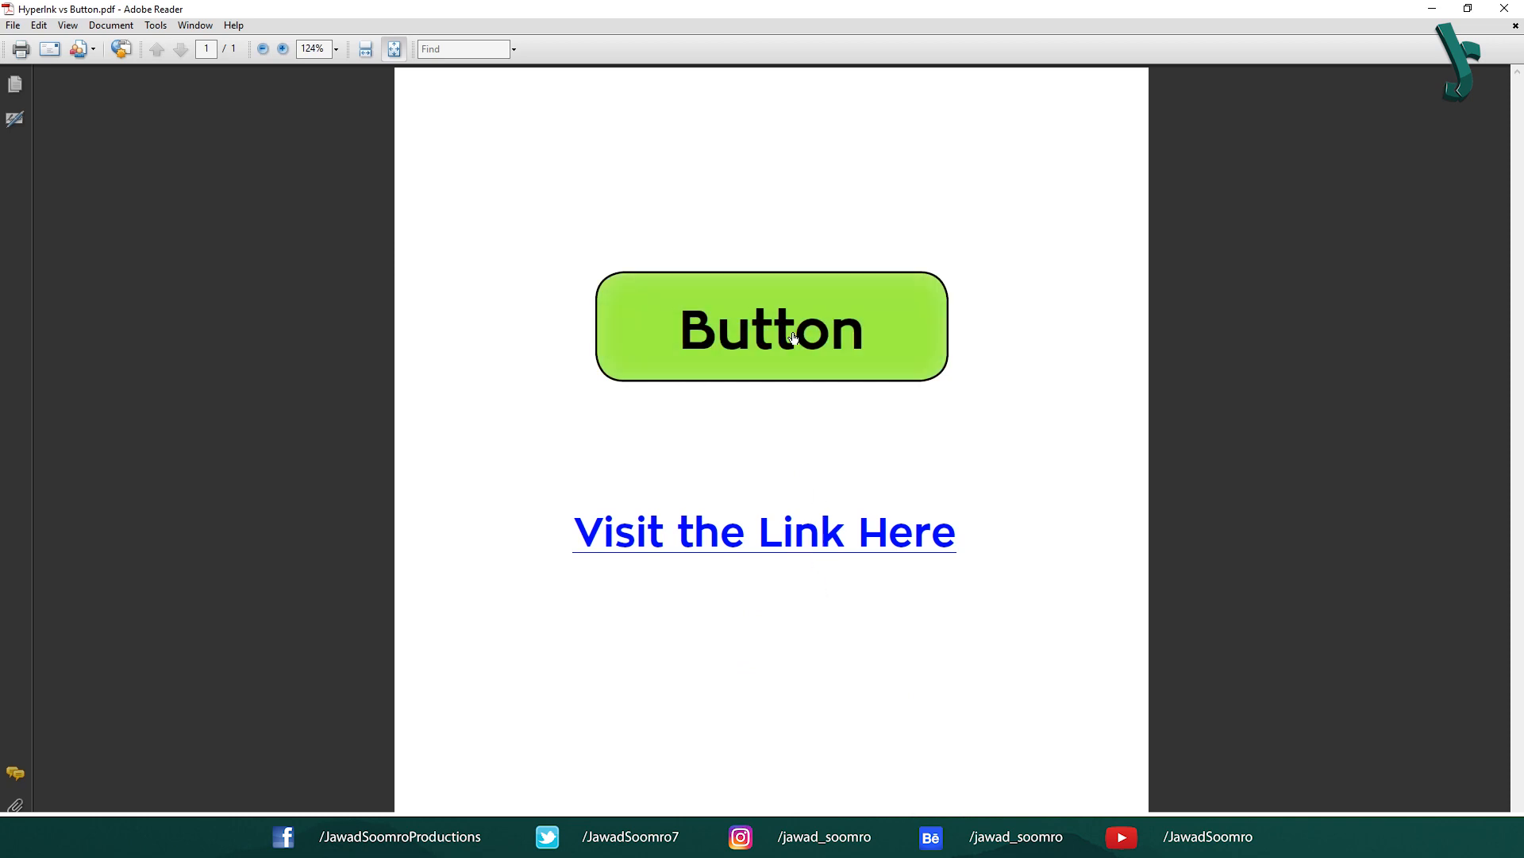
Step: Open the website from the 'Visit the Link Here' link and the green Button, allowing each security warning
{"action": "left_click", "coordinate": [776, 550]}
{"action": "left_click", "coordinate": [860, 468]}
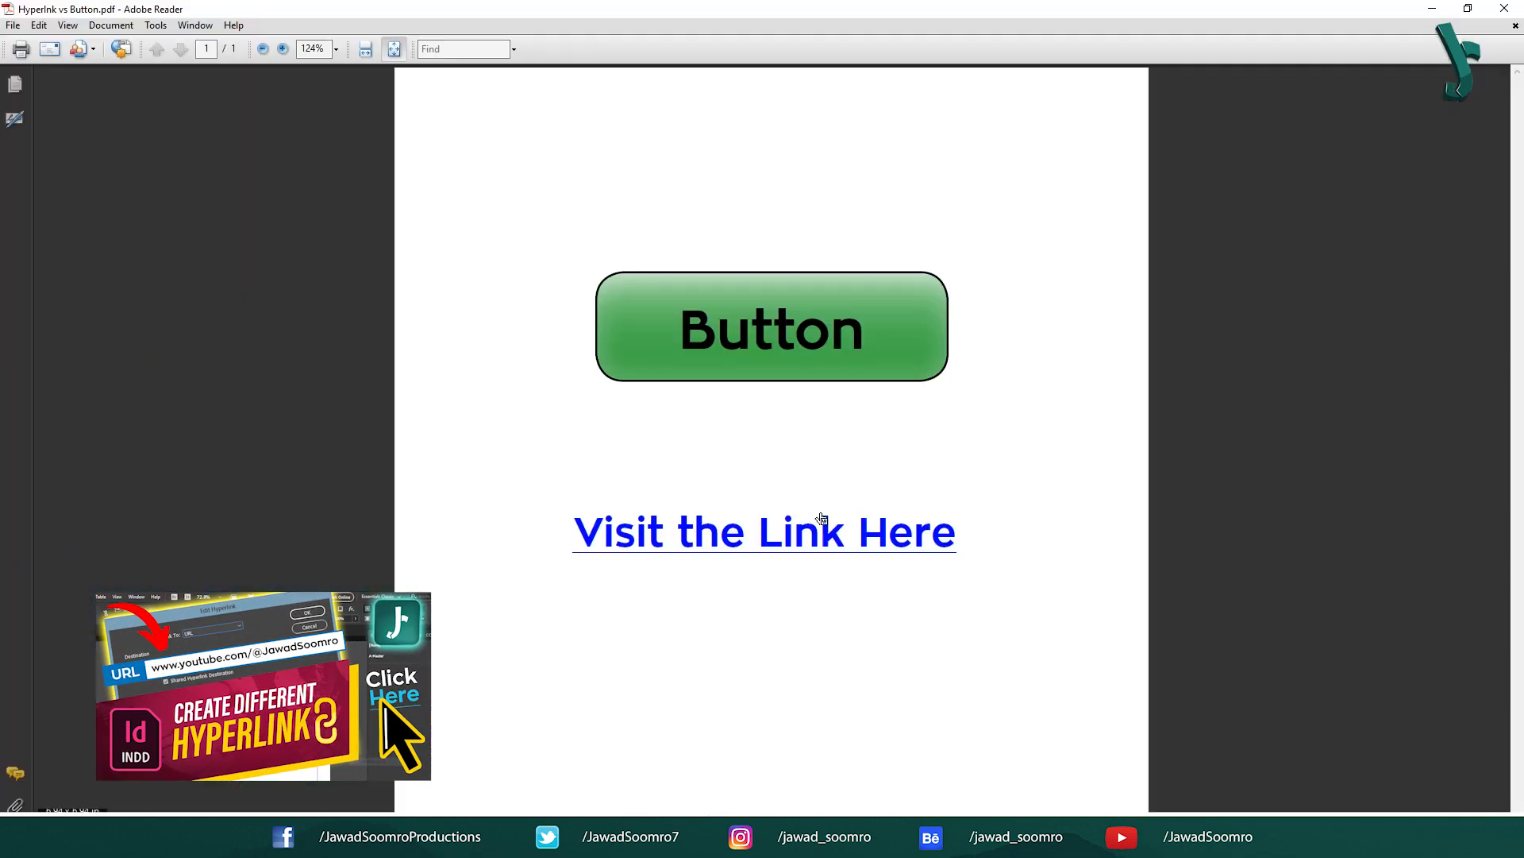
{"action": "left_click", "coordinate": [844, 334]}
{"action": "left_click", "coordinate": [863, 469]}
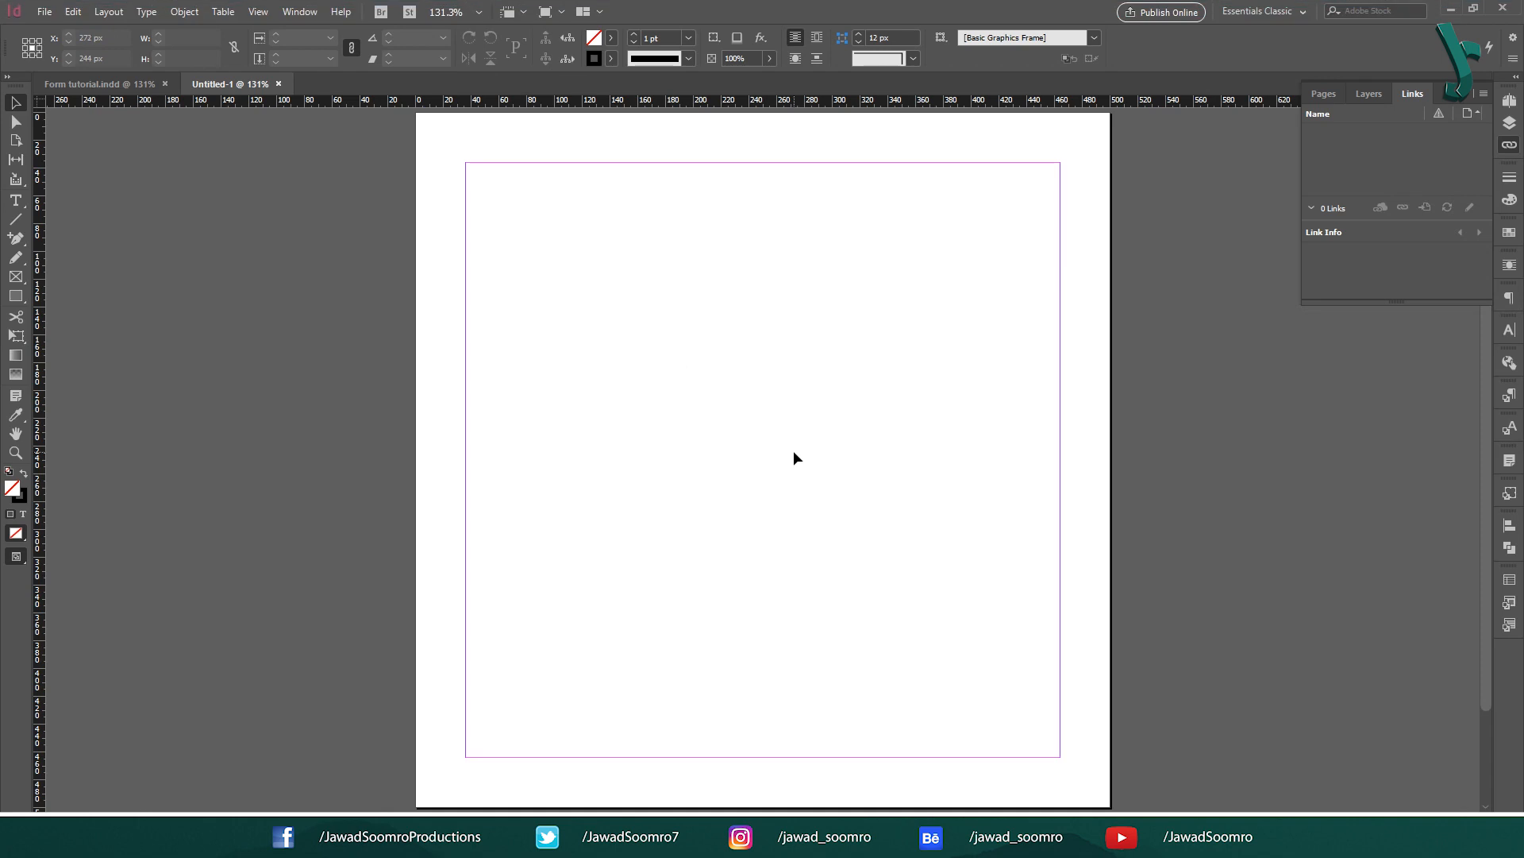
Step: Dock and expand the Buttons and Forms panel, then load Sample Buttons And Forms from its panel menu
{"action": "left_click", "coordinate": [300, 12]}
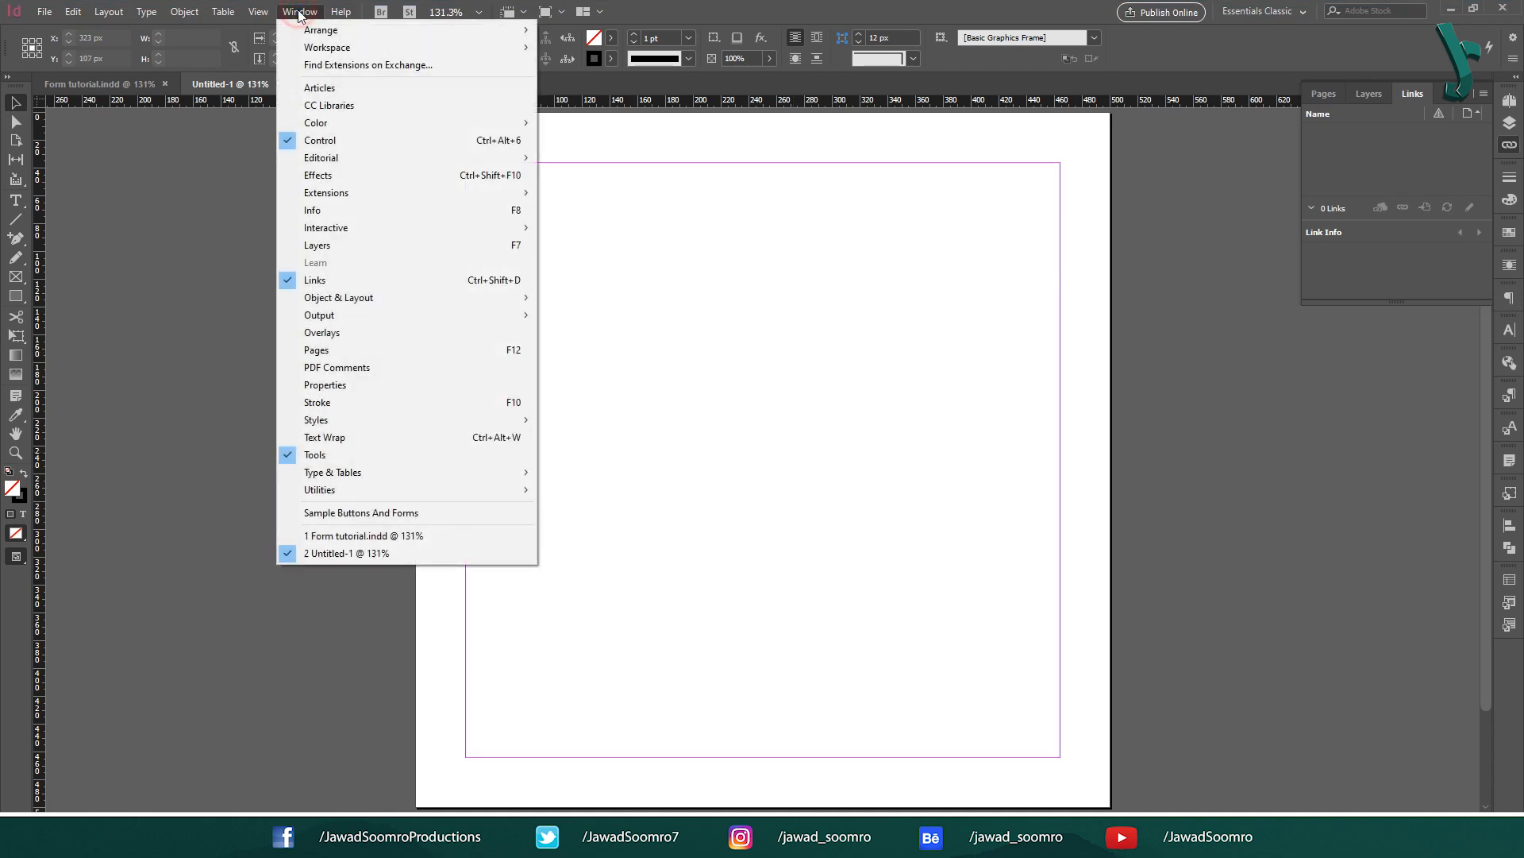
{"action": "mouse_move", "coordinate": [408, 229]}
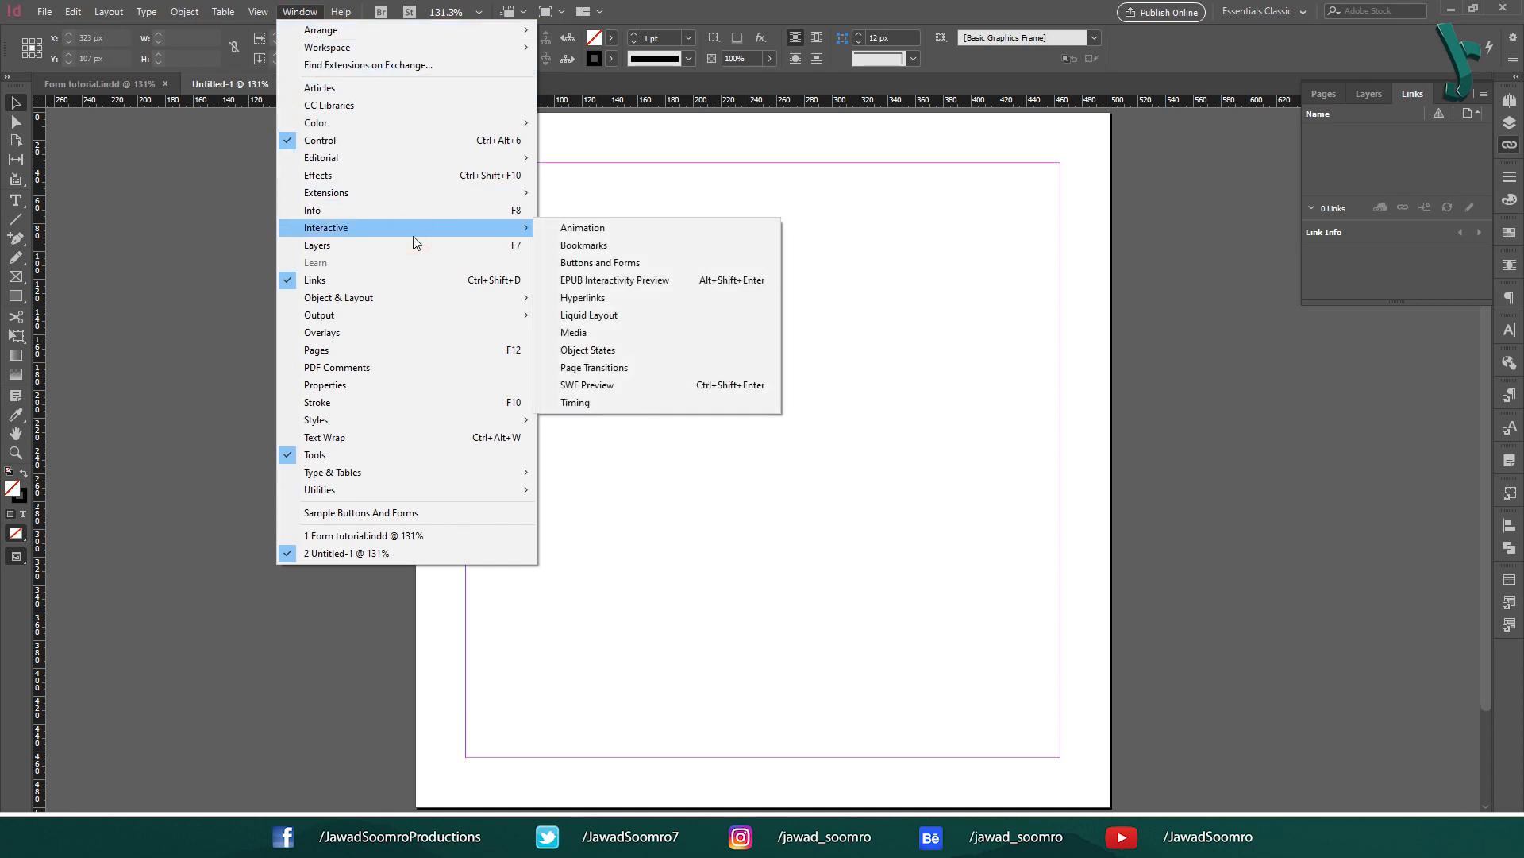
{"action": "left_click", "coordinate": [665, 263]}
{"action": "left_click_drag", "start_coordinate": [891, 285], "coordinate": [1504, 659]}
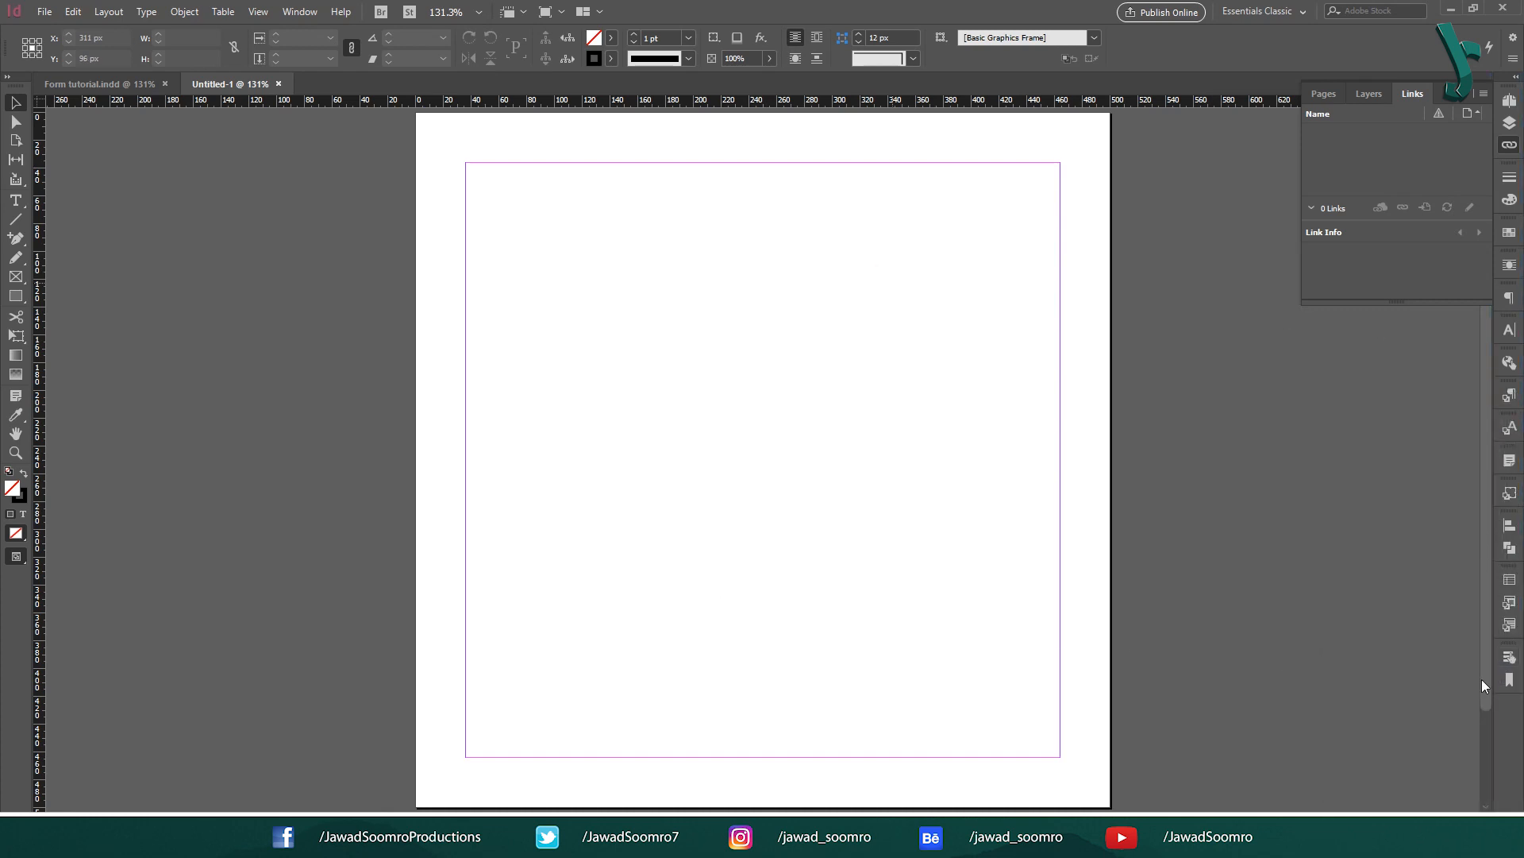
{"action": "left_click", "coordinate": [1508, 657]}
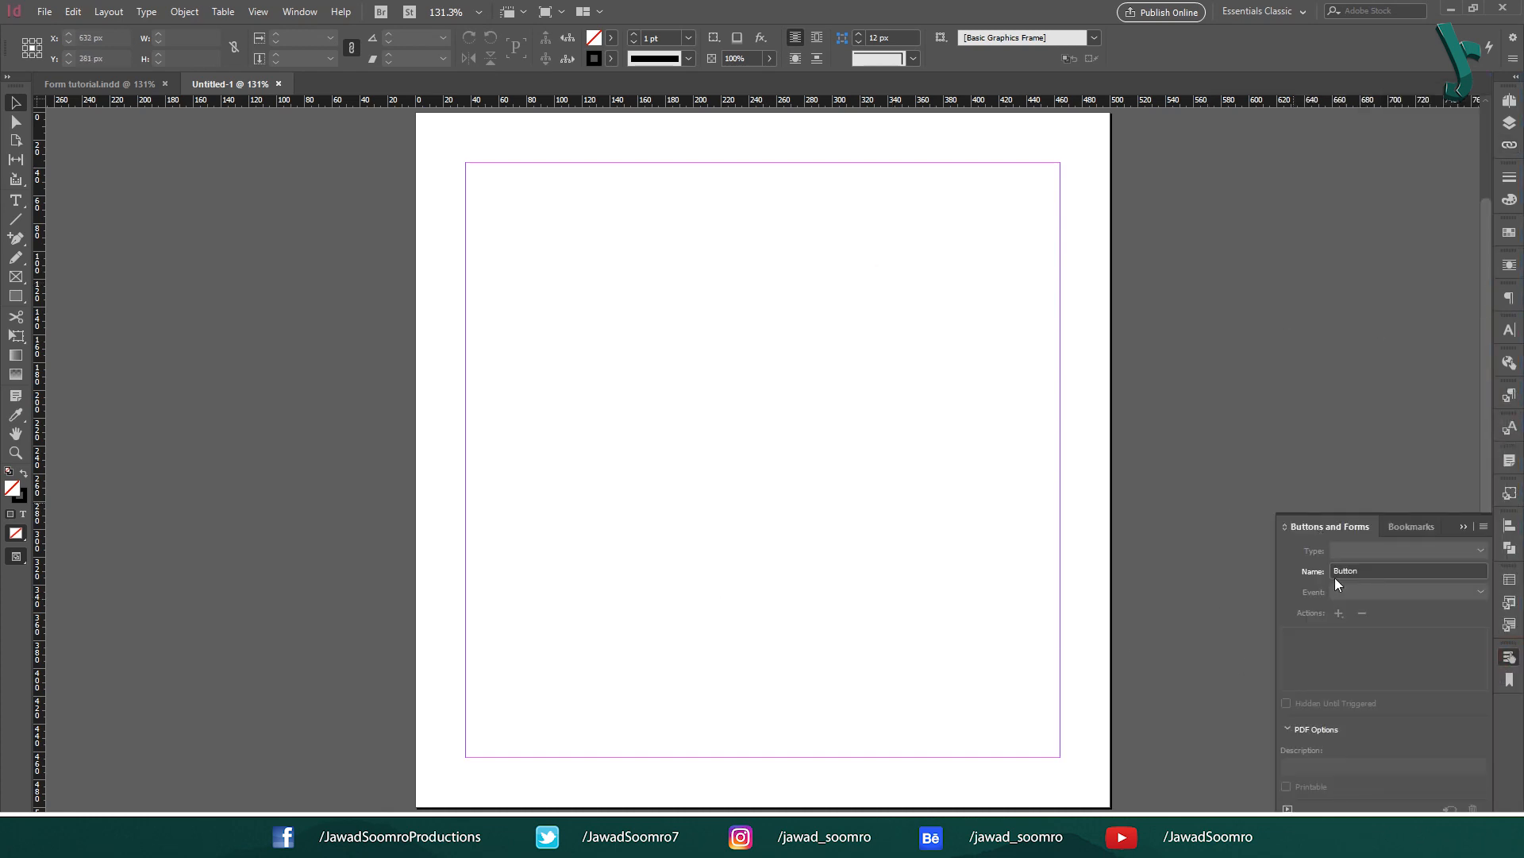
{"action": "left_click", "coordinate": [1483, 529]}
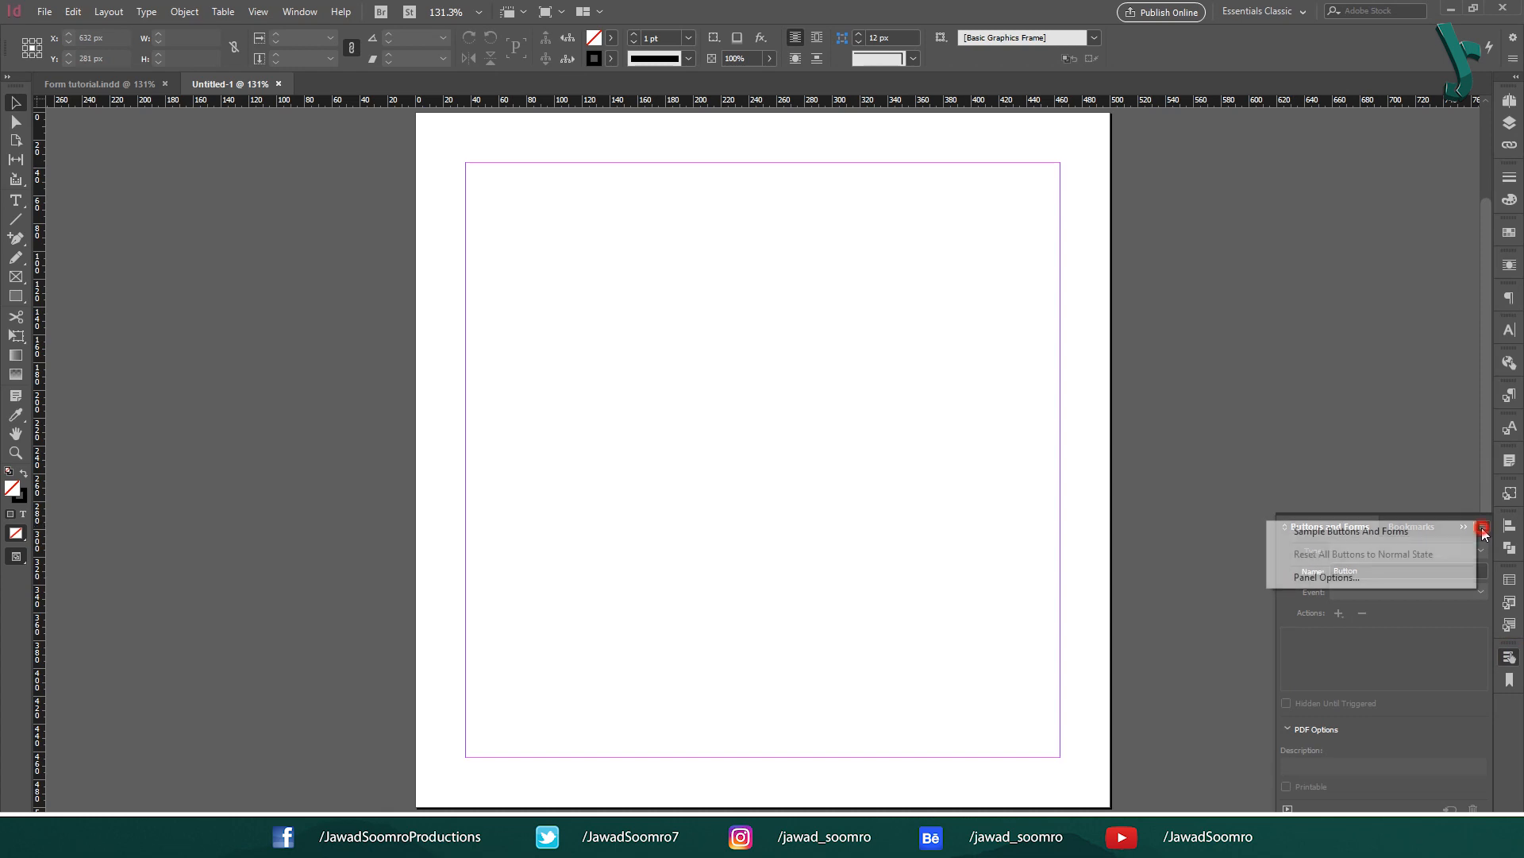
{"action": "left_click", "coordinate": [1326, 530]}
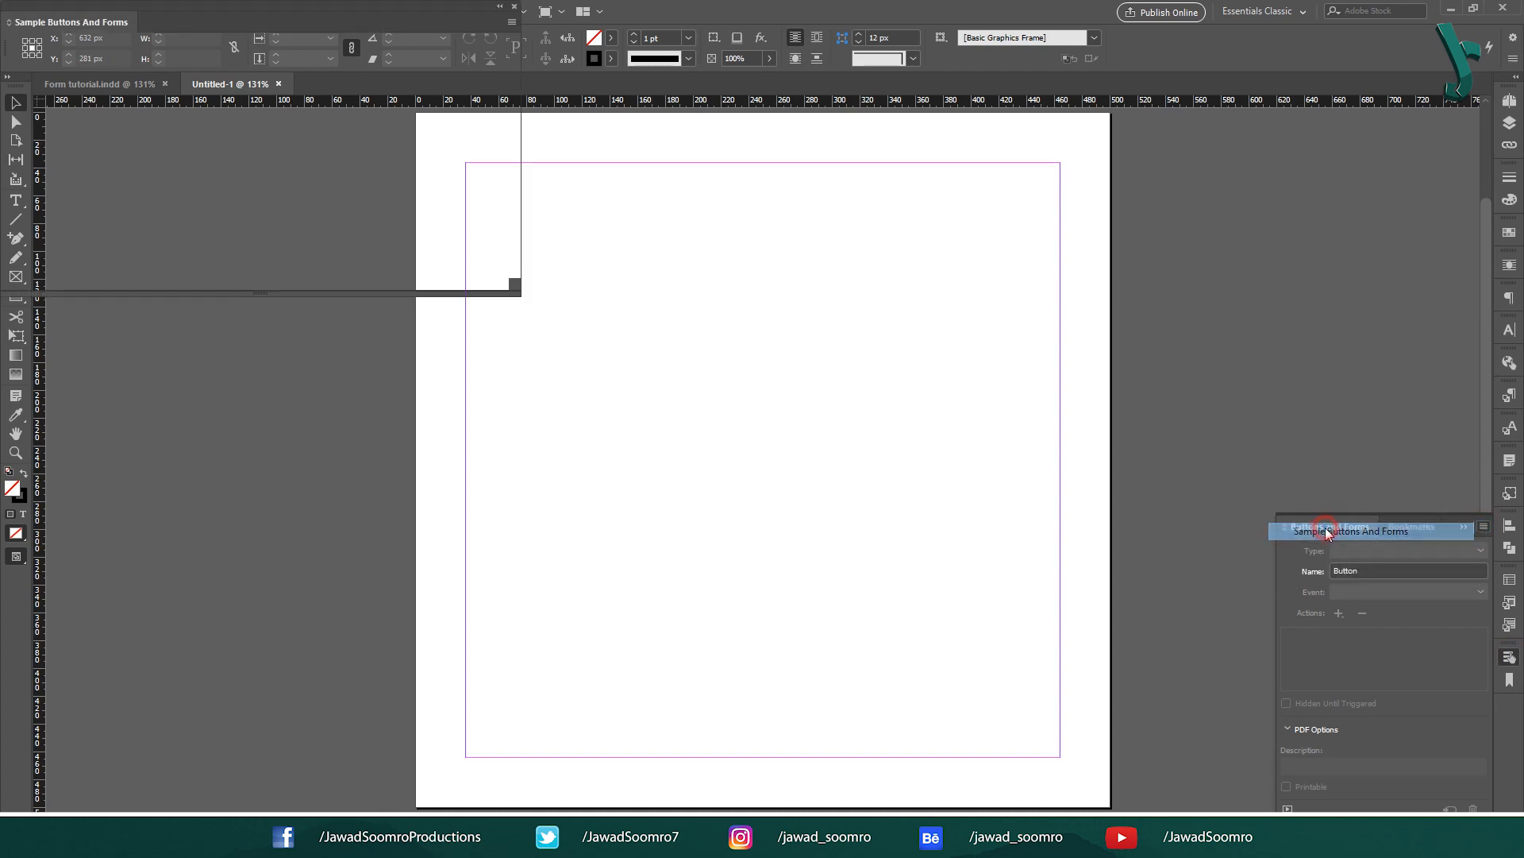
Step: Move the sample library over the page and browse its check box and radio designs
{"action": "left_click_drag", "start_coordinate": [240, 7], "coordinate": [775, 354]}
{"action": "left_click", "coordinate": [752, 409]}
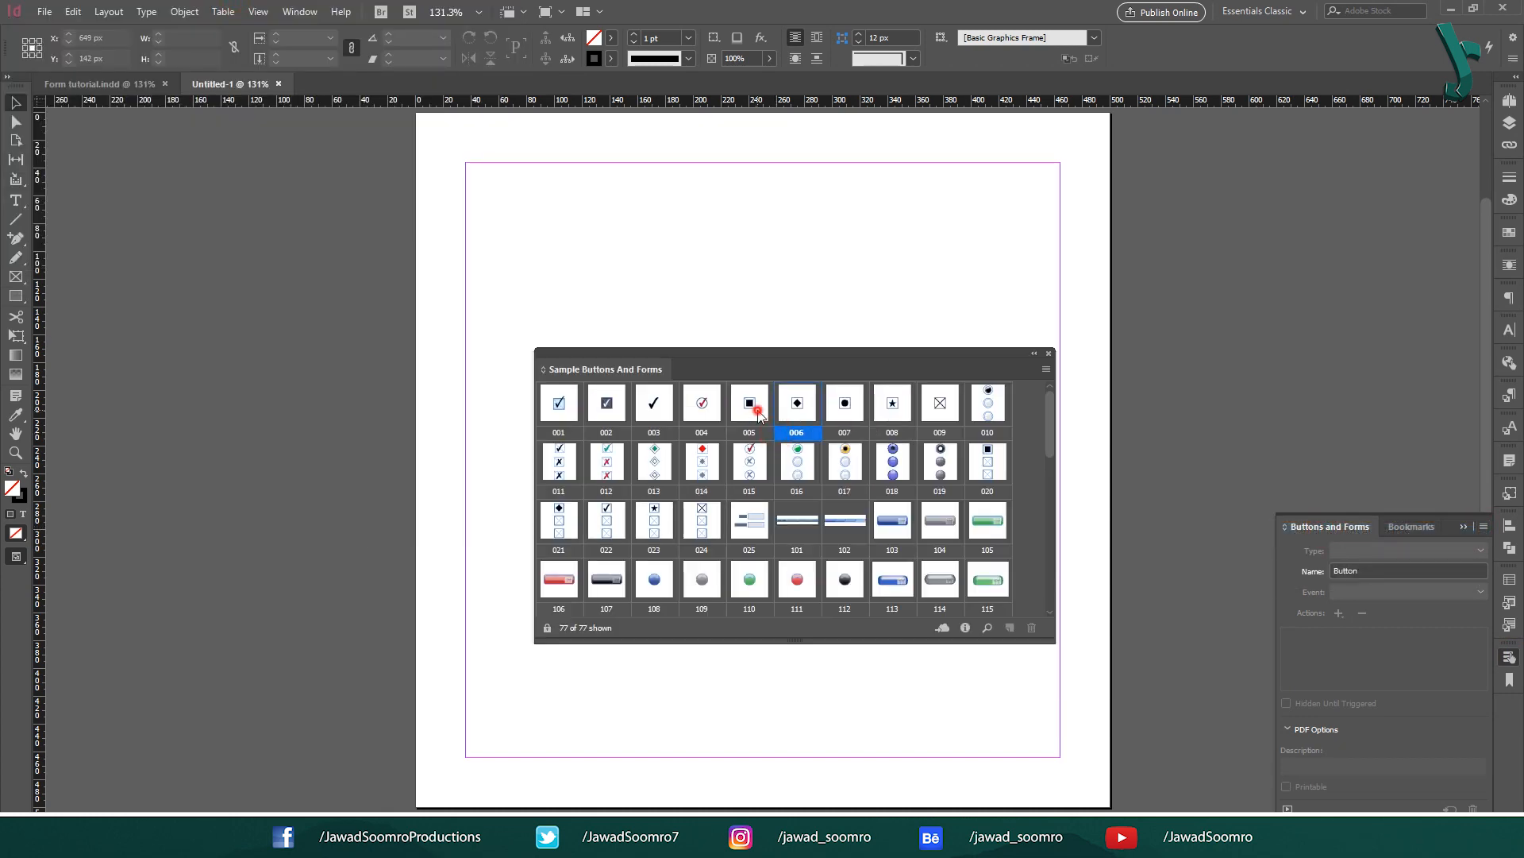
{"action": "left_click", "coordinate": [698, 414]}
{"action": "left_click", "coordinate": [607, 460]}
{"action": "left_click", "coordinate": [655, 466]}
{"action": "left_click", "coordinate": [708, 465]}
{"action": "left_click", "coordinate": [746, 464]}
{"action": "left_click", "coordinate": [794, 463]}
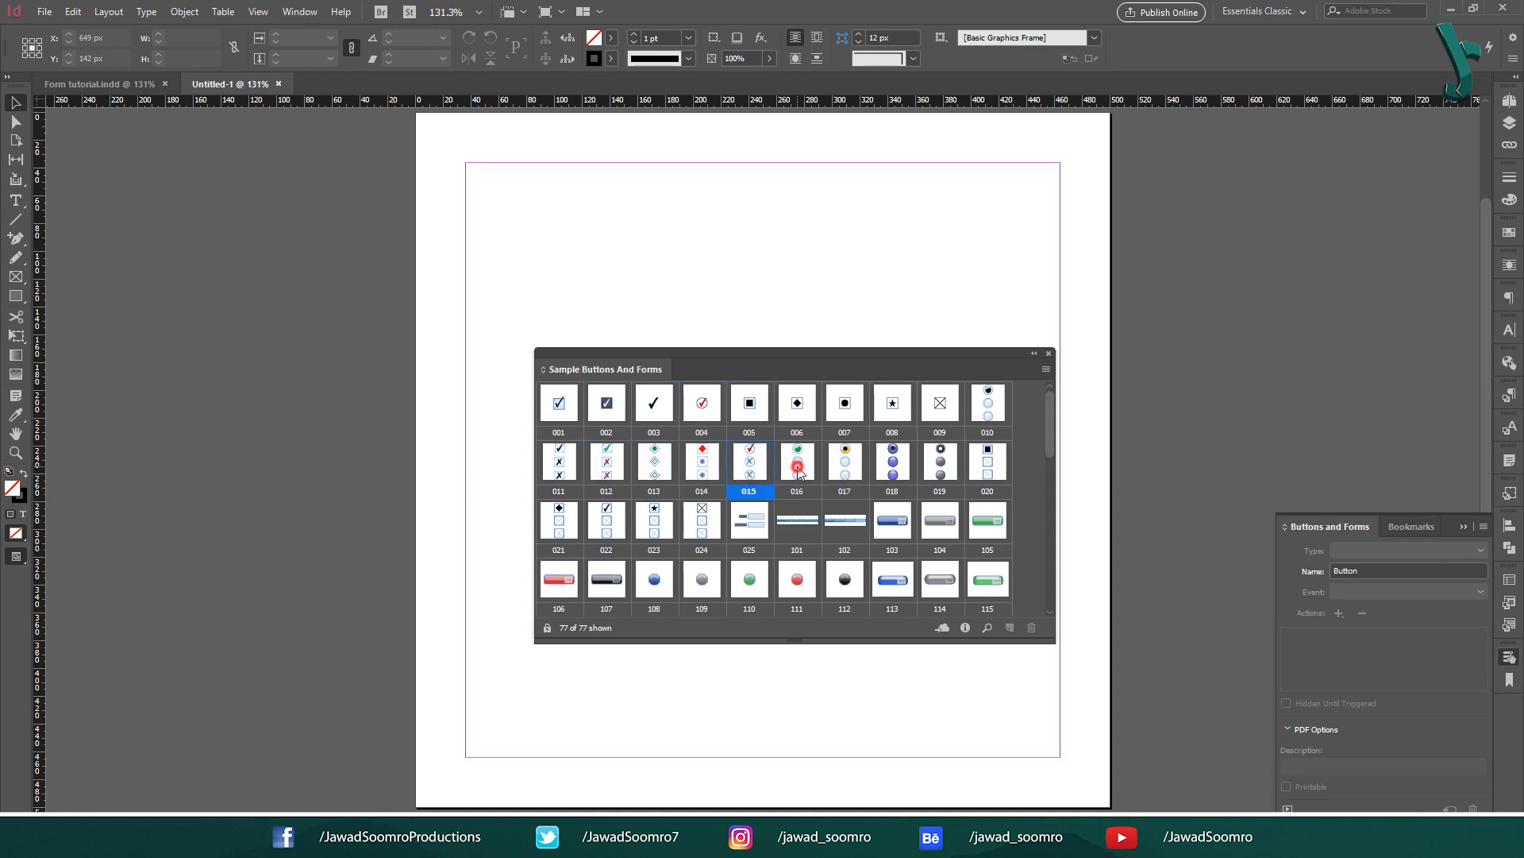
{"action": "left_click", "coordinate": [844, 463]}
Step: Place check boxes 001 and 005, radio group 024, and buttons 108 and 115 on the page
{"action": "left_click_drag", "start_coordinate": [552, 406], "coordinate": [494, 256]}
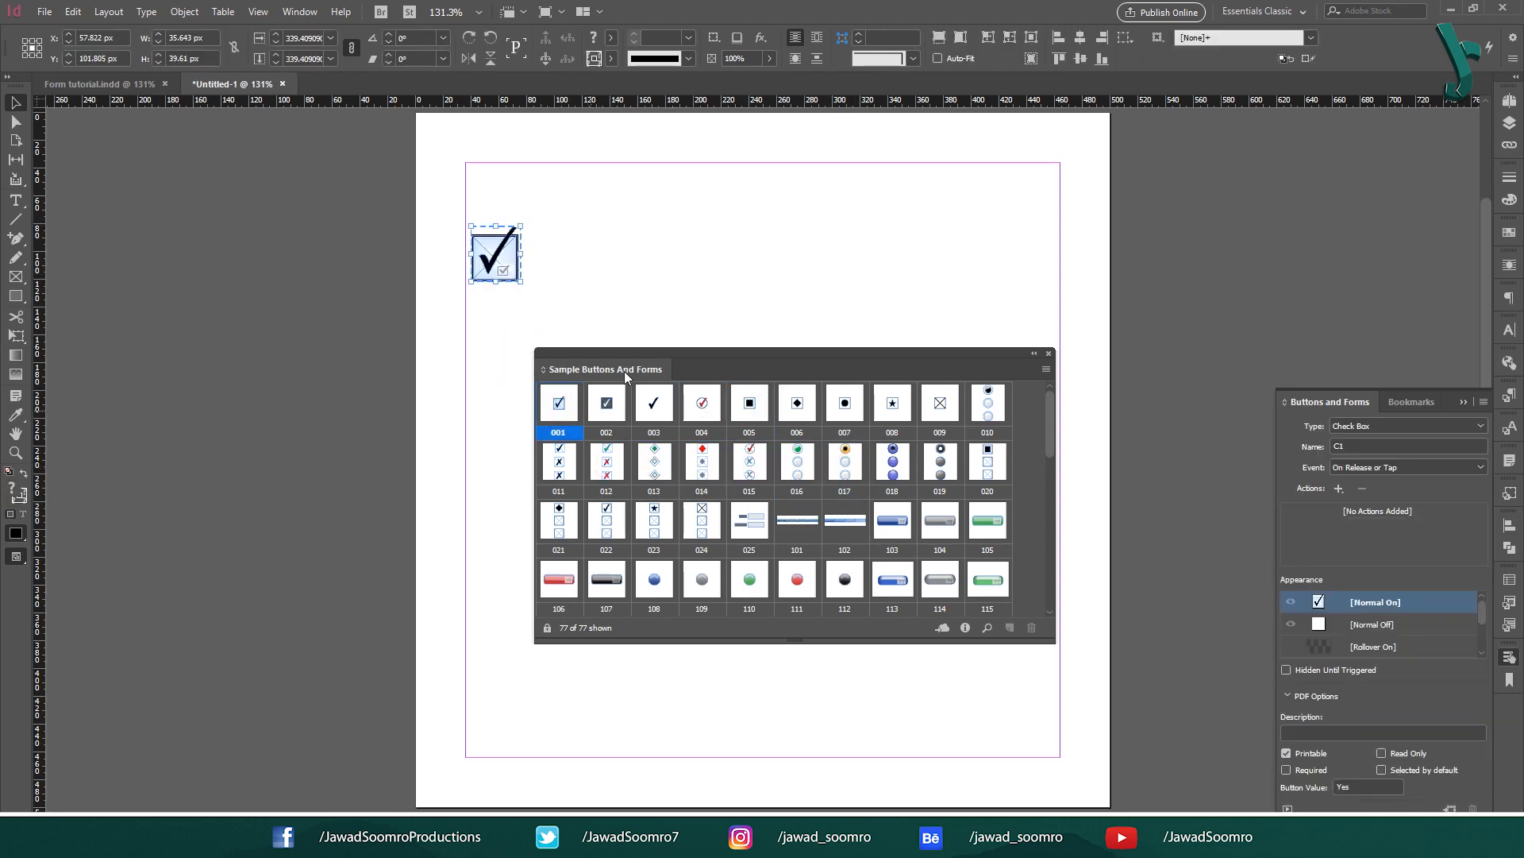
{"action": "left_click_drag", "start_coordinate": [740, 411], "coordinate": [711, 277]}
{"action": "left_click_drag", "start_coordinate": [702, 521], "coordinate": [497, 352]}
{"action": "left_click_drag", "start_coordinate": [654, 578], "coordinate": [905, 236]}
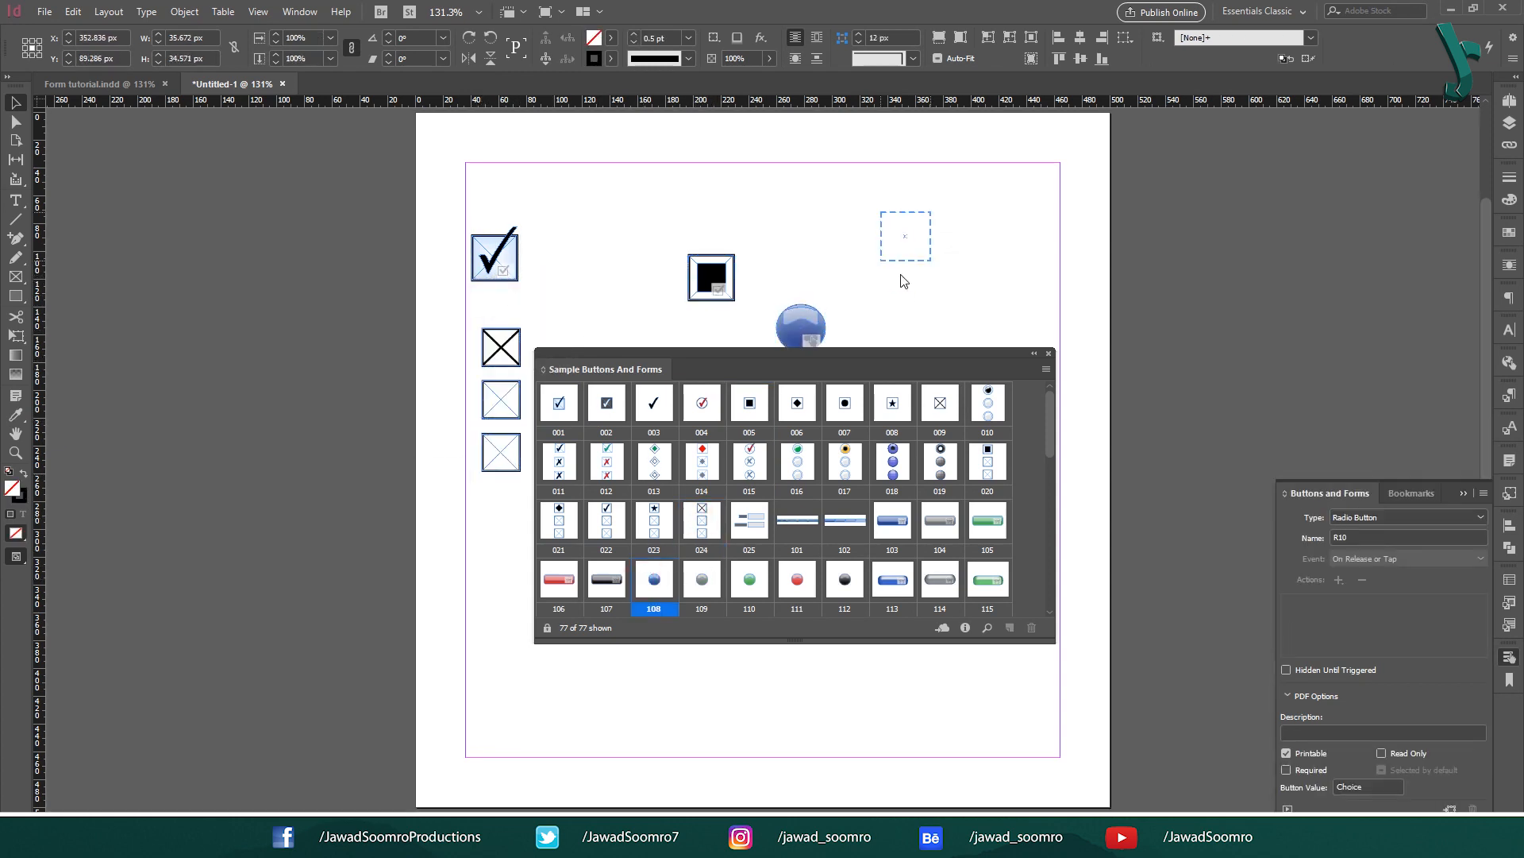
{"action": "scroll", "coordinate": [883, 570], "scroll_direction": "down", "scroll_amount": 4}
{"action": "left_click_drag", "start_coordinate": [988, 402], "coordinate": [604, 189]}
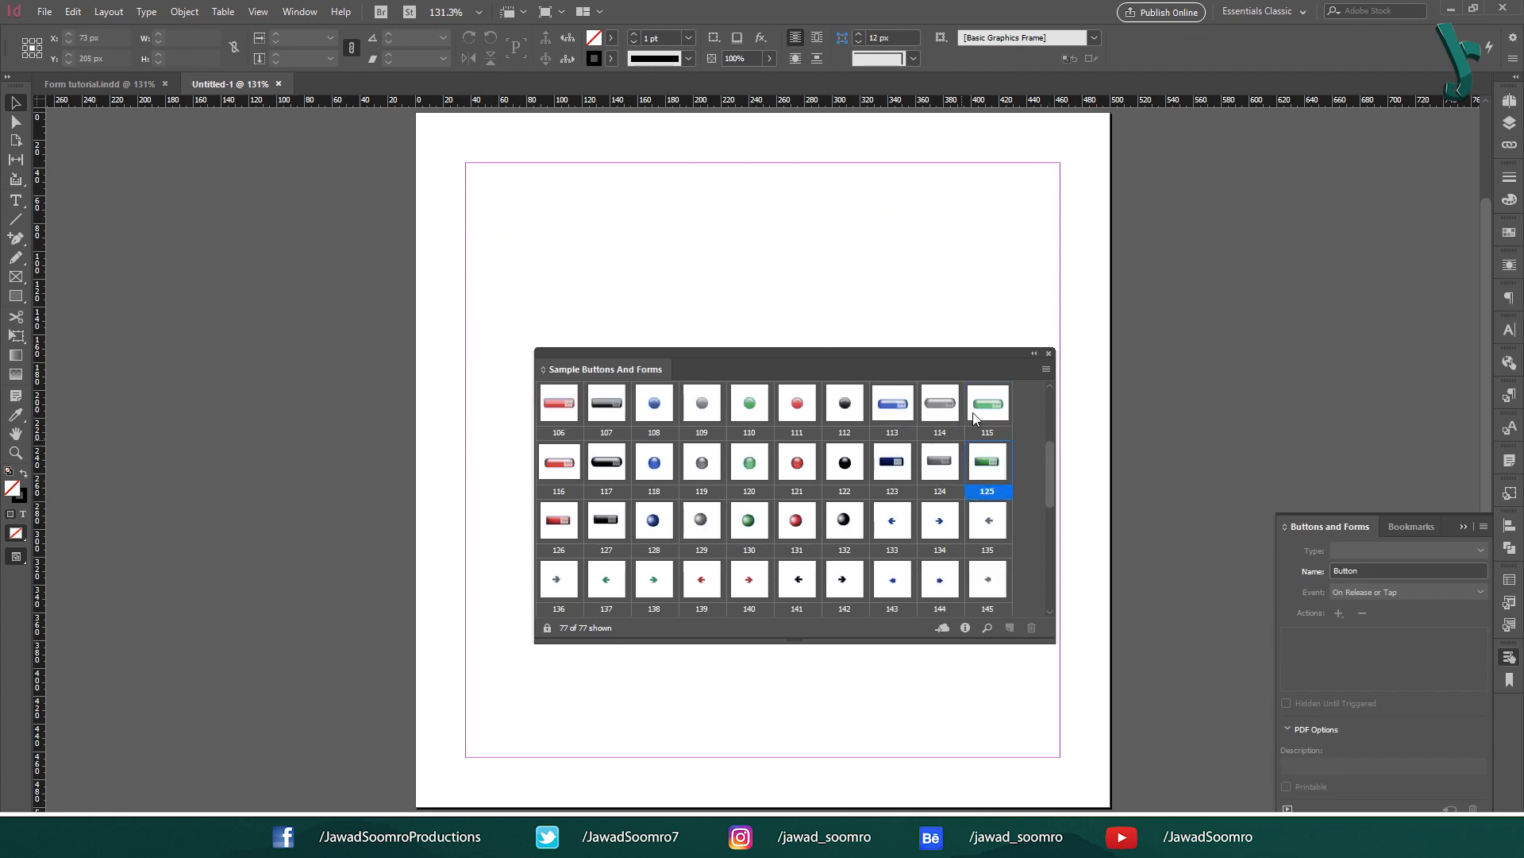
{"action": "left_click_drag", "start_coordinate": [976, 418], "coordinate": [573, 262]}
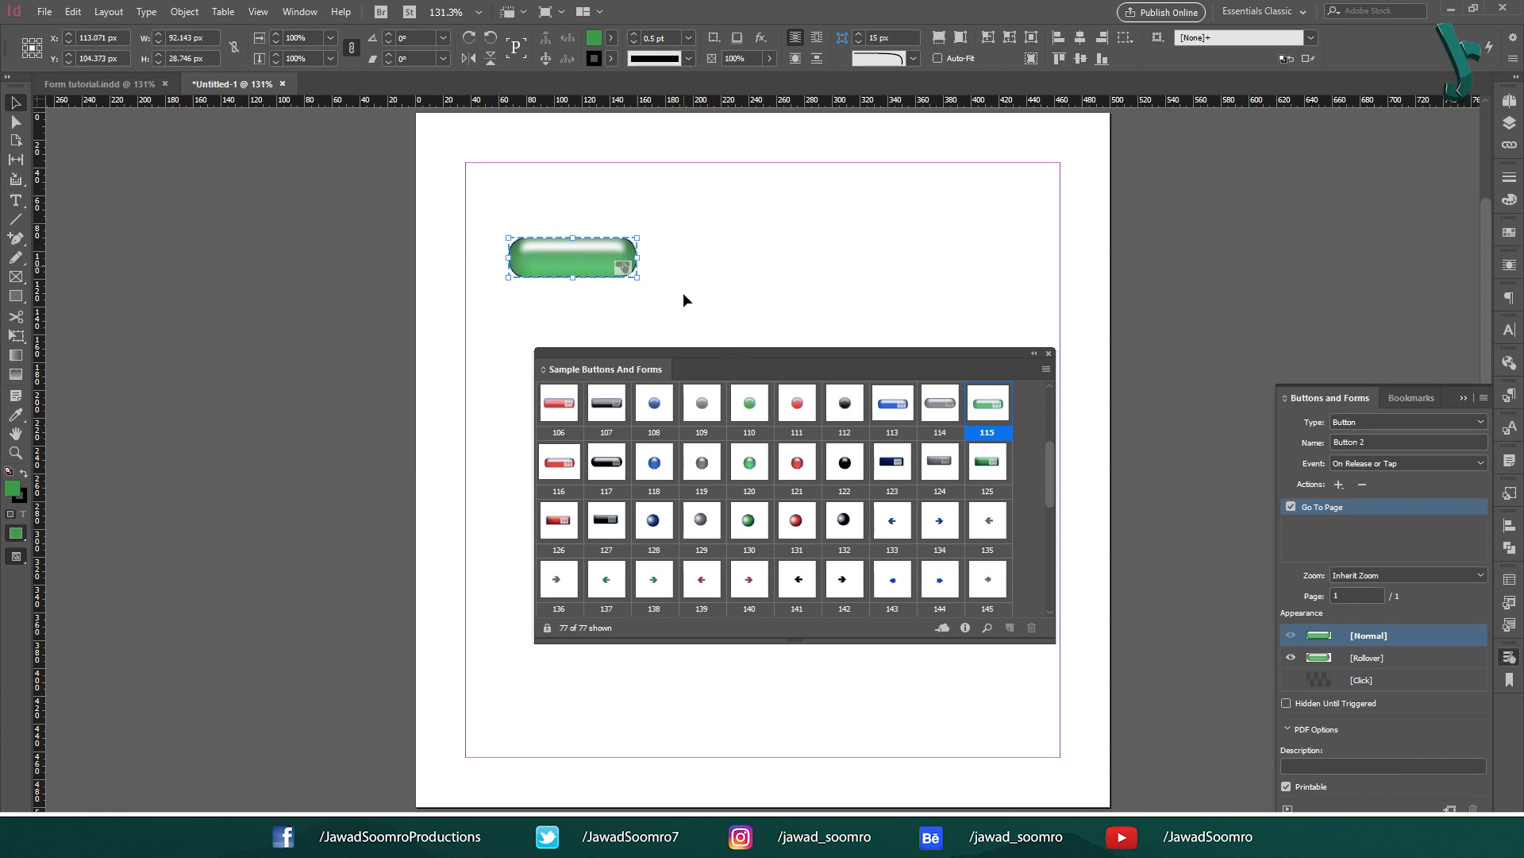
Step: Delete green button 115's Go To Page action and deselect it
{"action": "left_click", "coordinate": [1338, 485]}
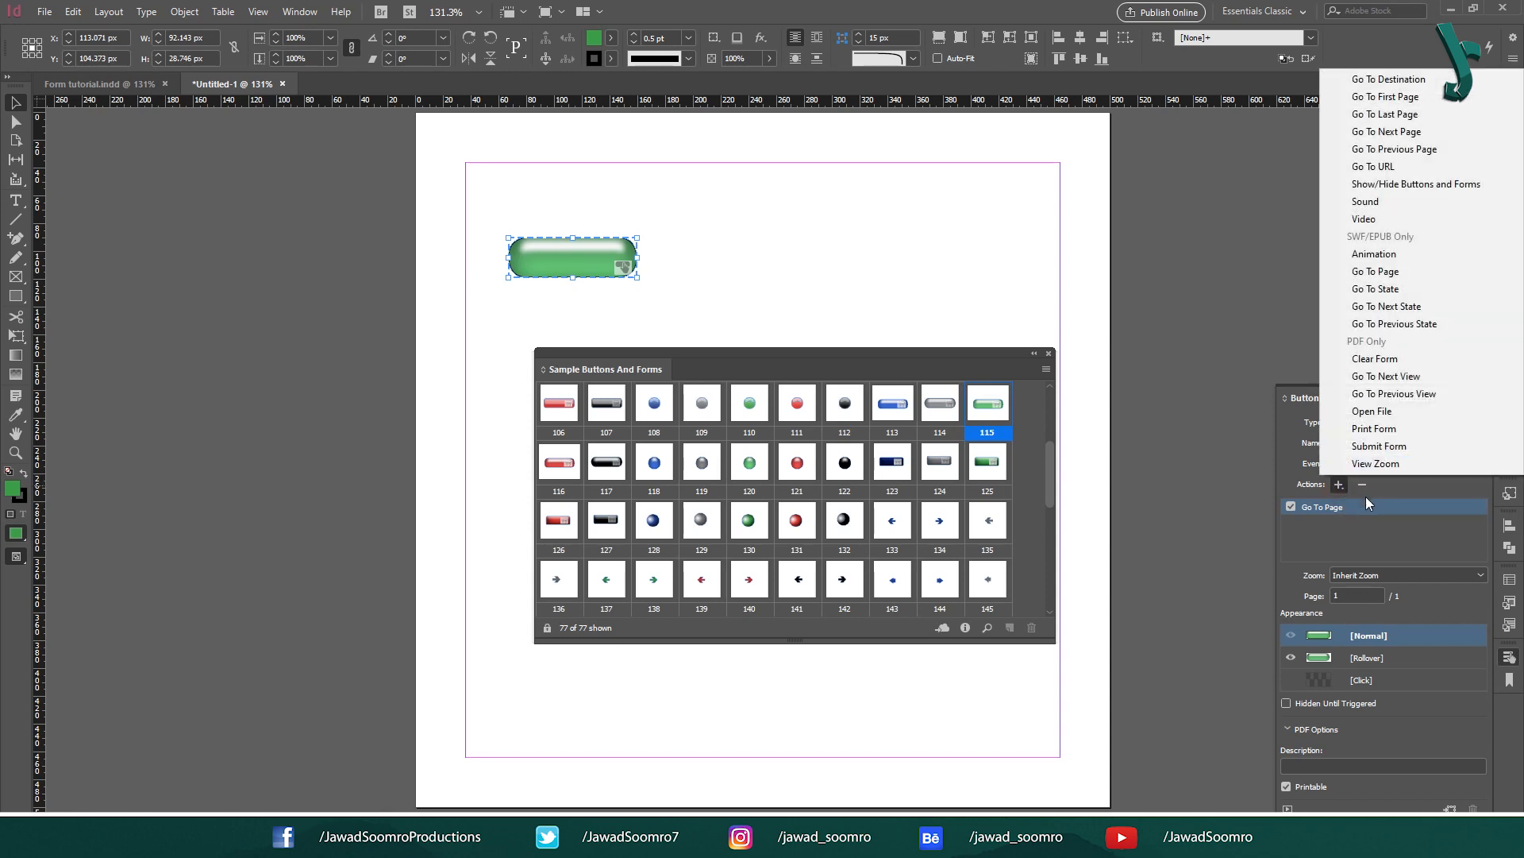
{"action": "left_click", "coordinate": [1360, 486]}
{"action": "left_click", "coordinate": [731, 442]}
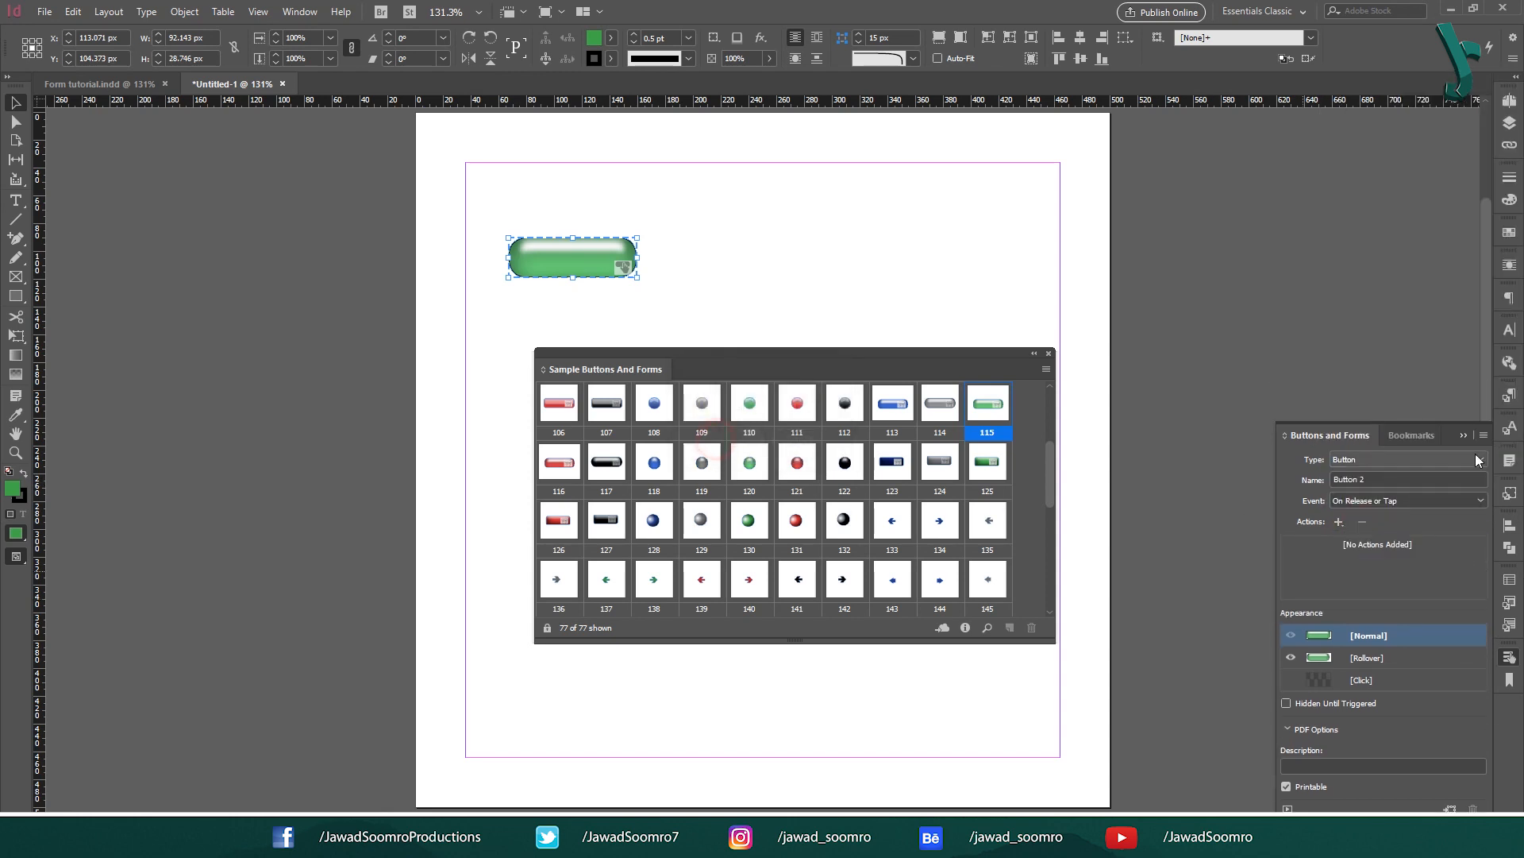
{"action": "left_click", "coordinate": [473, 213]}
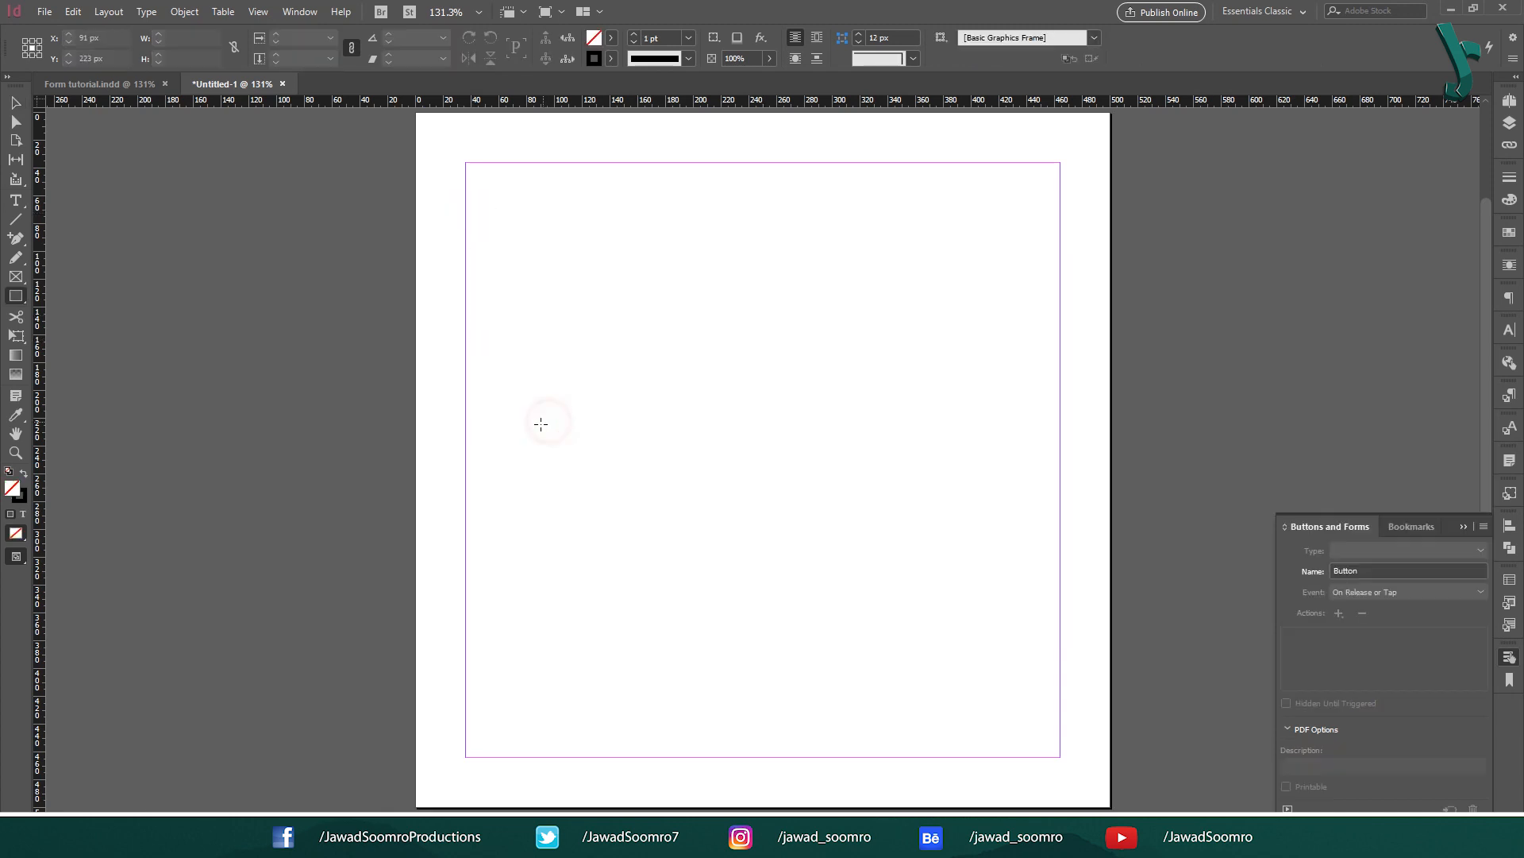
Step: Draw a frame and convert it to a rounded rectangle
{"action": "left_click_drag", "start_coordinate": [541, 424], "coordinate": [667, 453]}
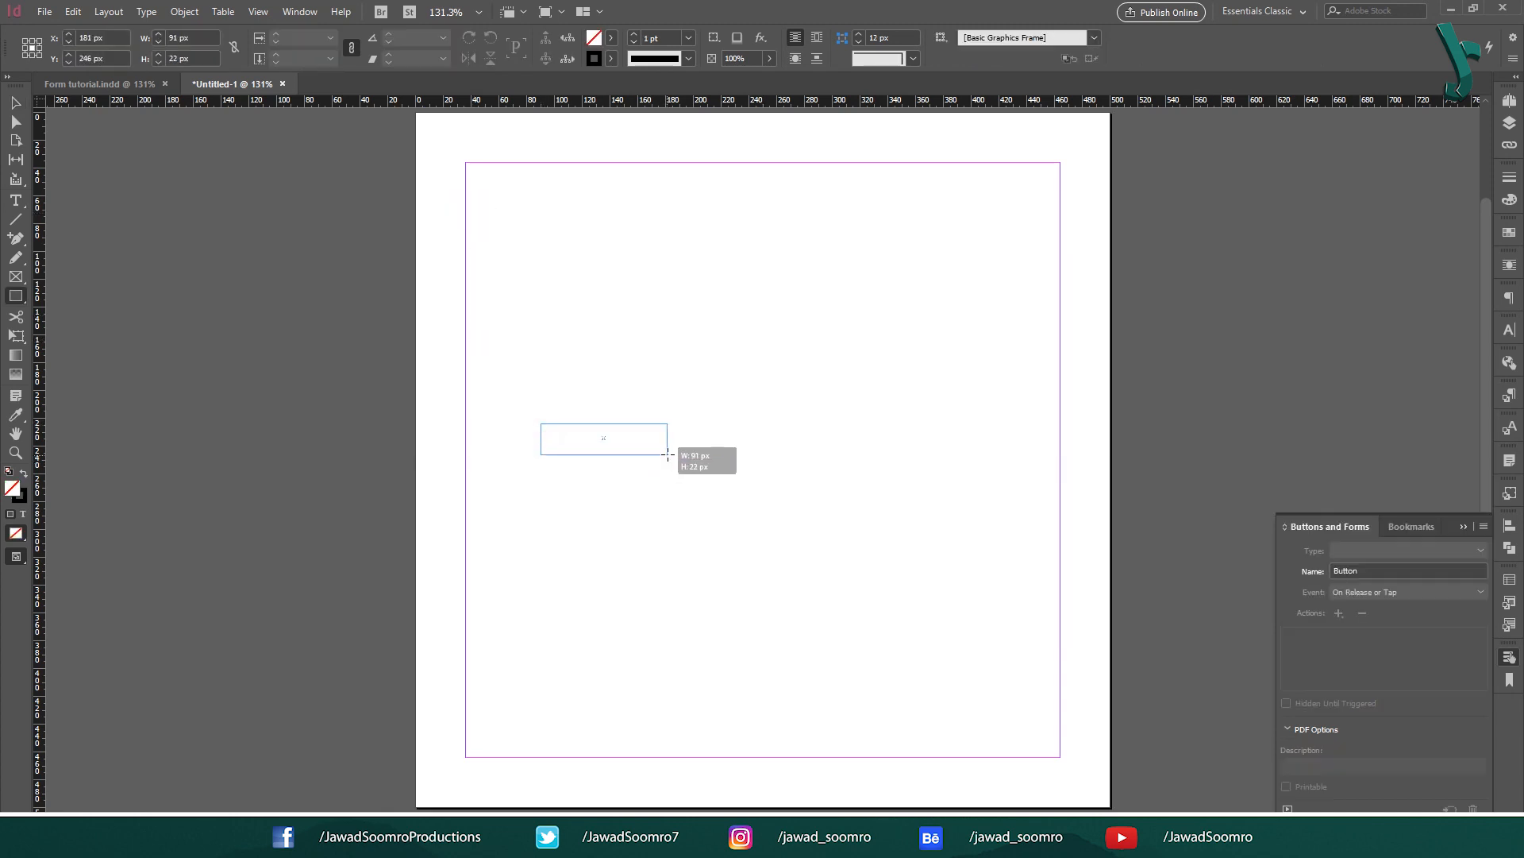
{"action": "left_click", "coordinate": [109, 11]}
{"action": "left_click", "coordinate": [343, 535]}
{"action": "left_click", "coordinate": [453, 551]}
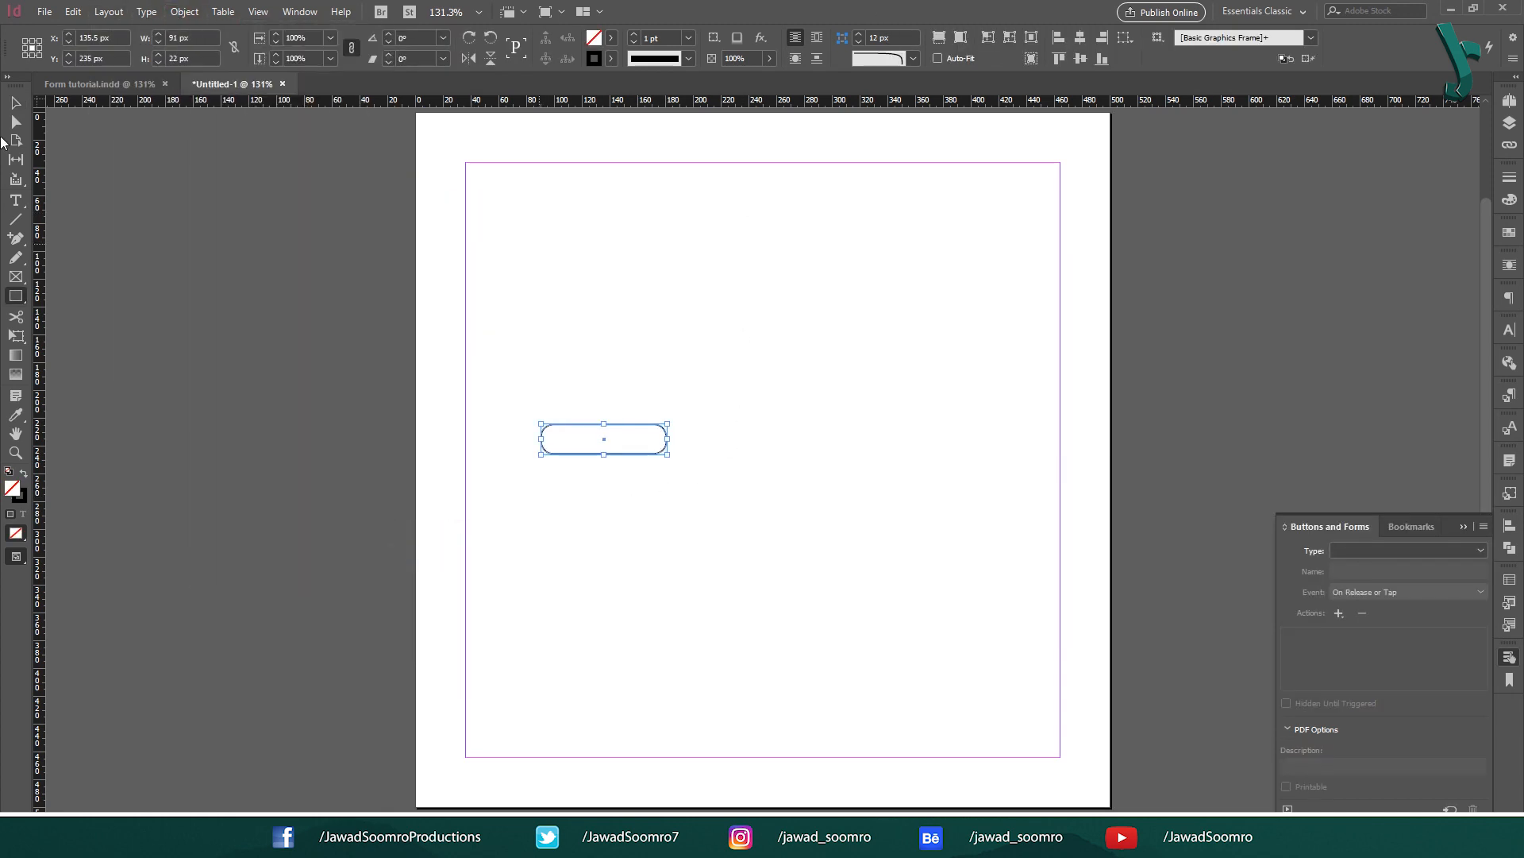
{"action": "key", "text": "v"}
{"action": "left_click", "coordinate": [810, 364]}
Step: Type 'Click Here' in the rounded frame and centre the text horizontally
{"action": "key", "text": "t"}
{"action": "left_click", "coordinate": [556, 439]}
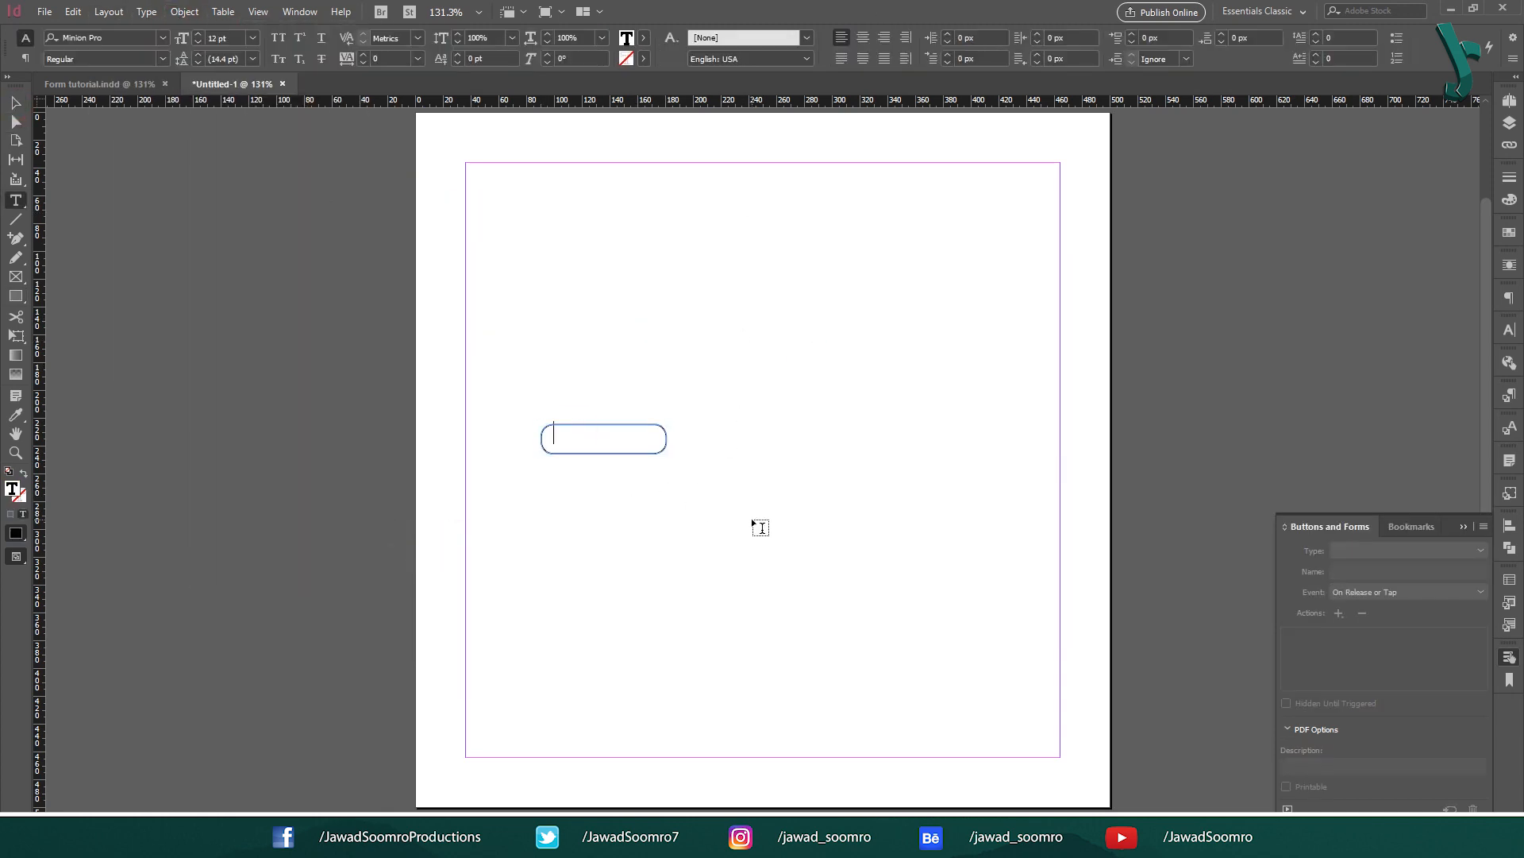
{"action": "type", "text": "Click Here"}
{"action": "left_click_drag", "start_coordinate": [655, 429], "coordinate": [396, 434]}
{"action": "left_click", "coordinate": [863, 37]}
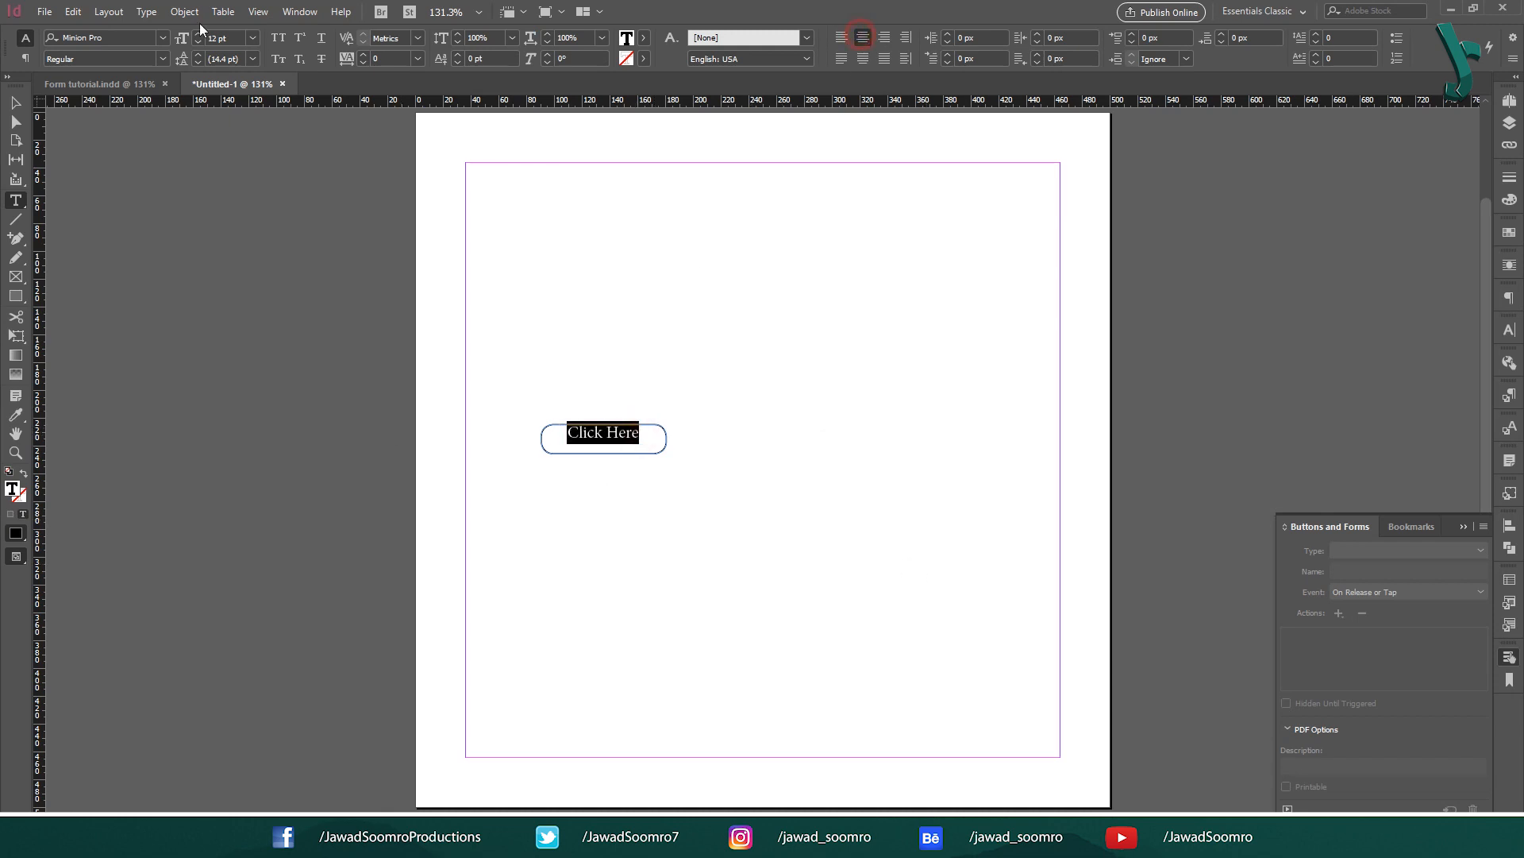
Step: Set the frame's vertical alignment to Center in Text Frame Options
{"action": "left_click", "coordinate": [184, 11]}
{"action": "left_click", "coordinate": [301, 265]}
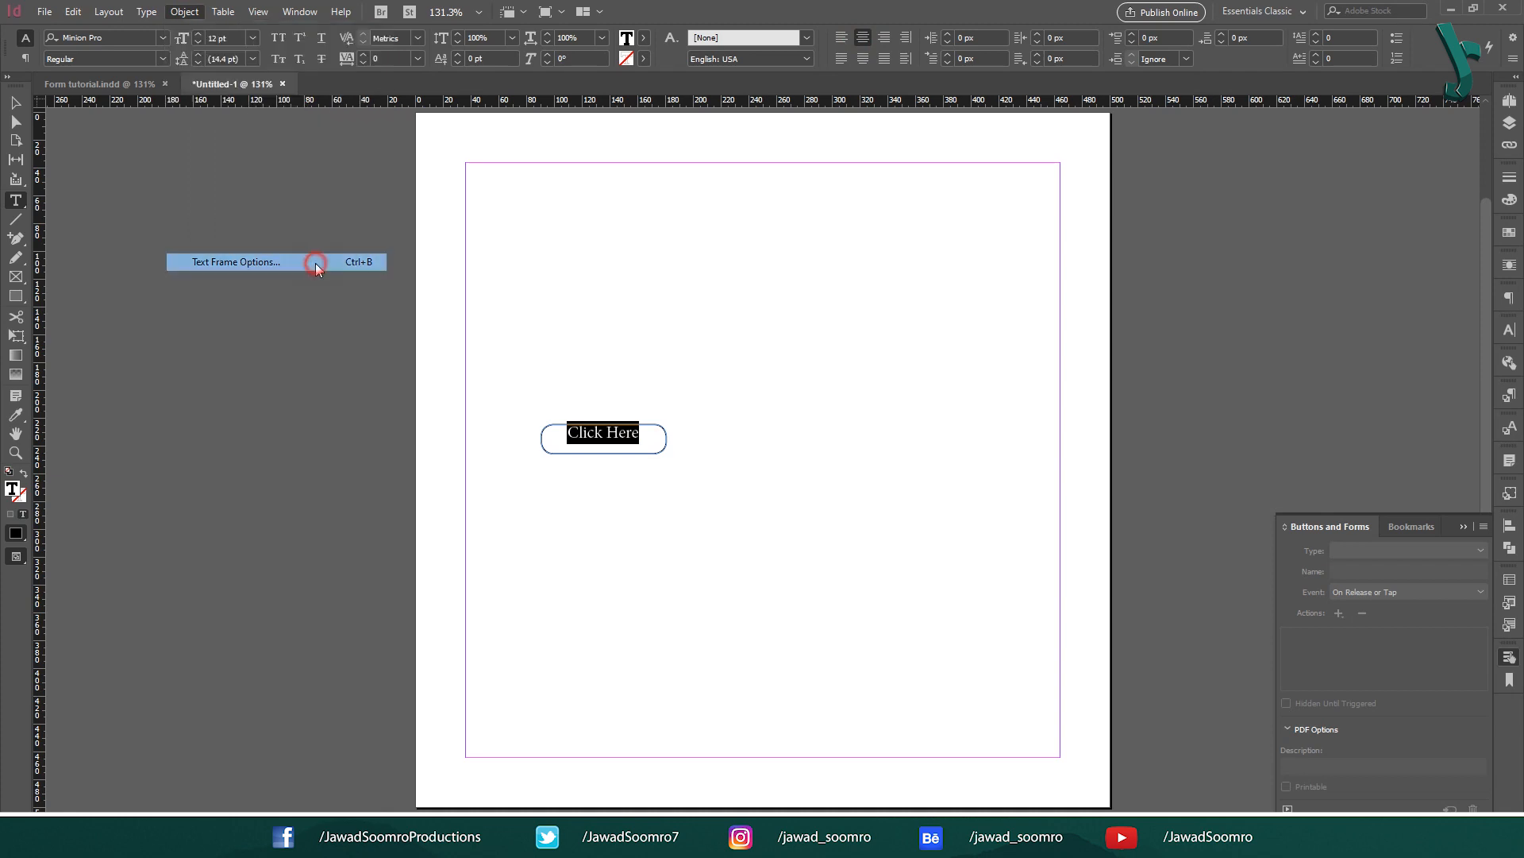
{"action": "left_click", "coordinate": [1298, 576]}
{"action": "left_click", "coordinate": [1317, 610]}
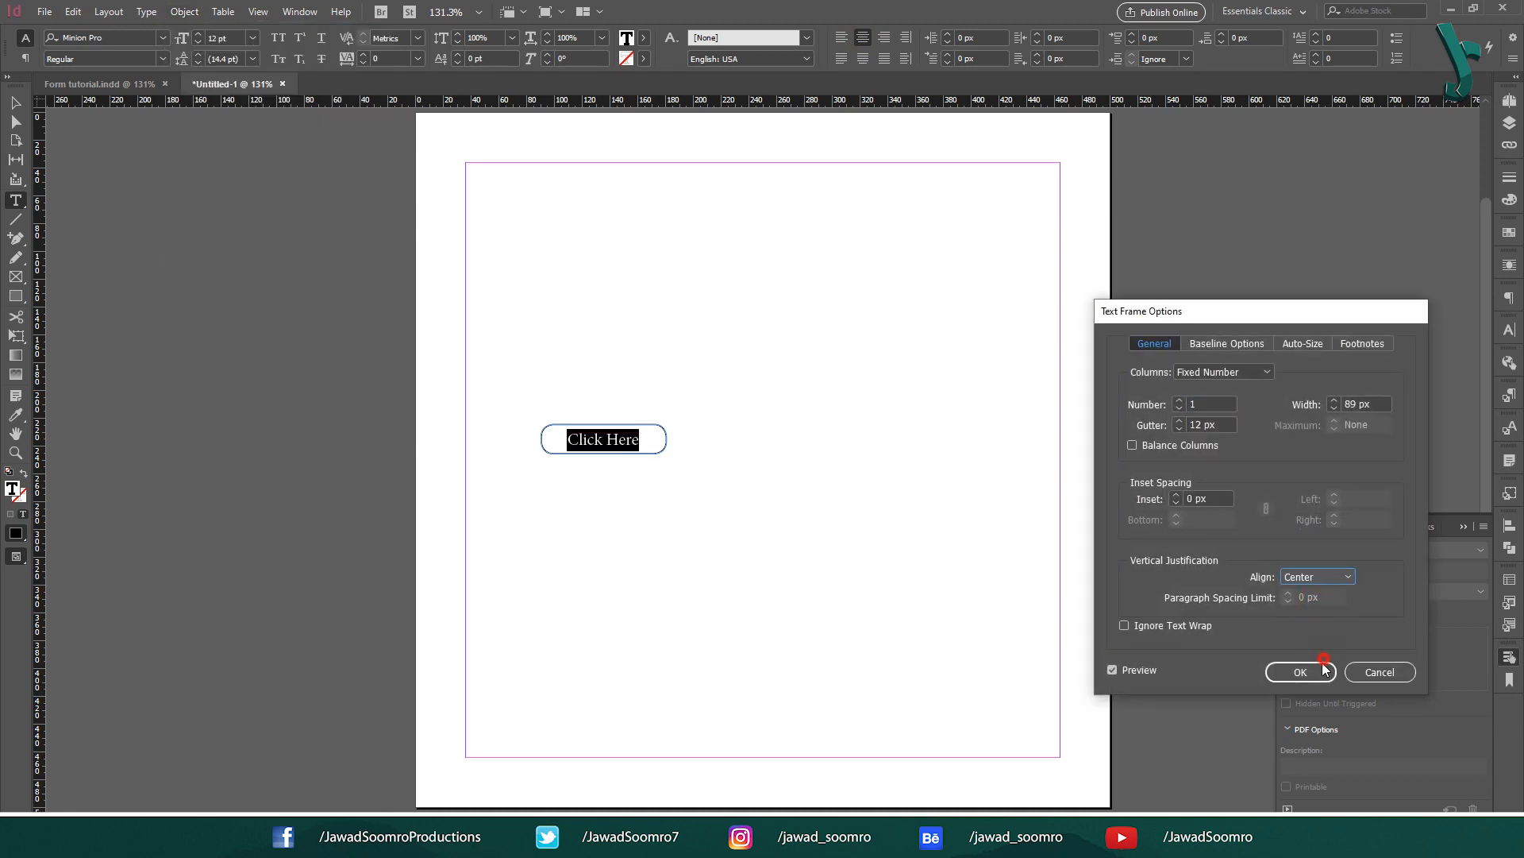
{"action": "left_click", "coordinate": [1301, 671]}
Step: Set the label to Arial Bold and move the button further right
{"action": "left_click", "coordinate": [79, 37]}
{"action": "type", "text": "Arial"}
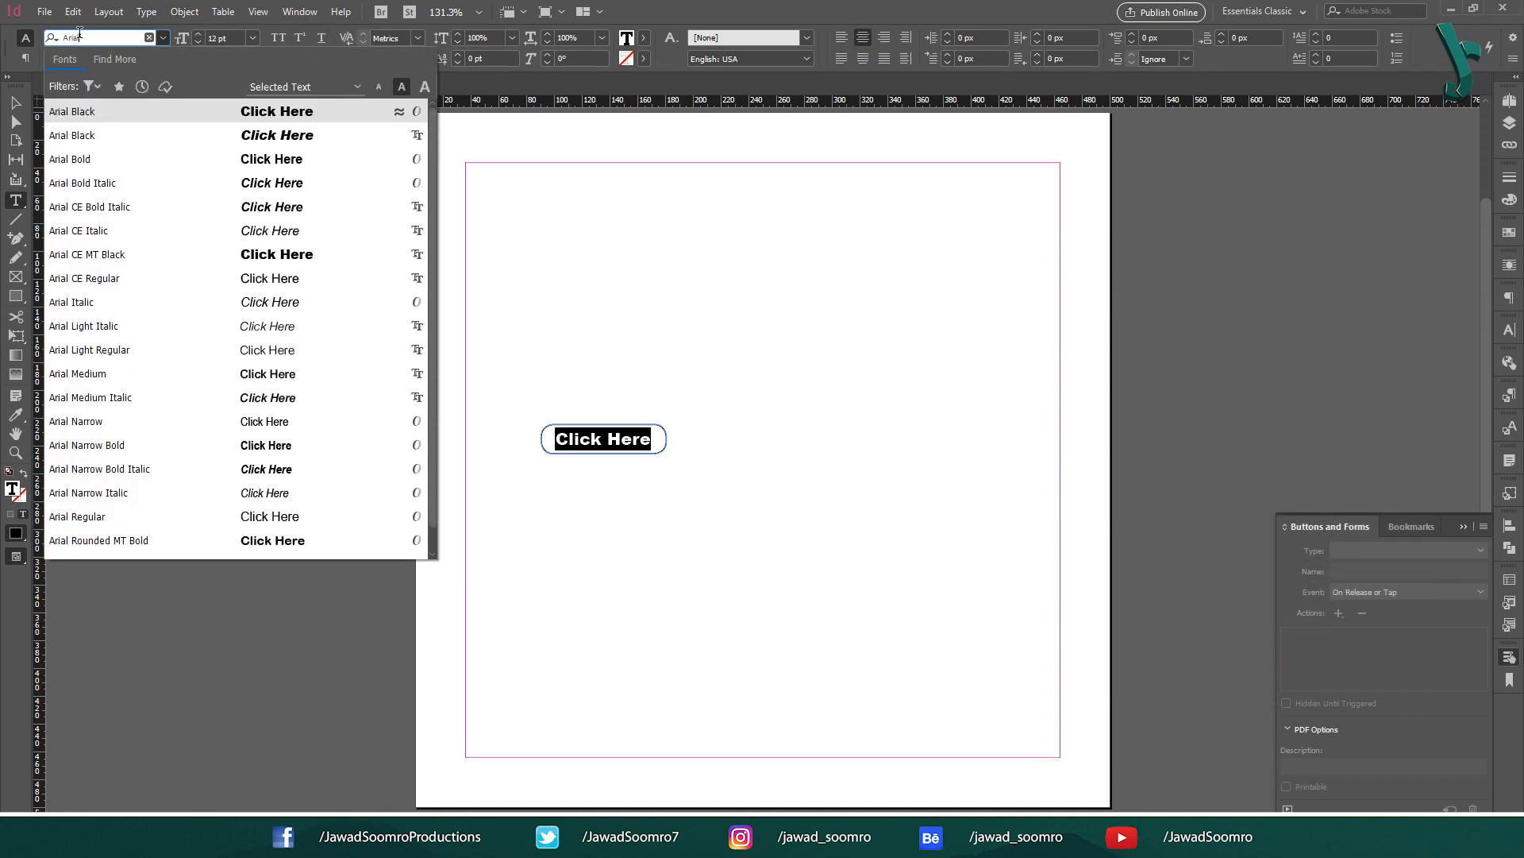
{"action": "left_click", "coordinate": [127, 159]}
{"action": "key", "text": "Escape"}
{"action": "left_click", "coordinate": [681, 367]}
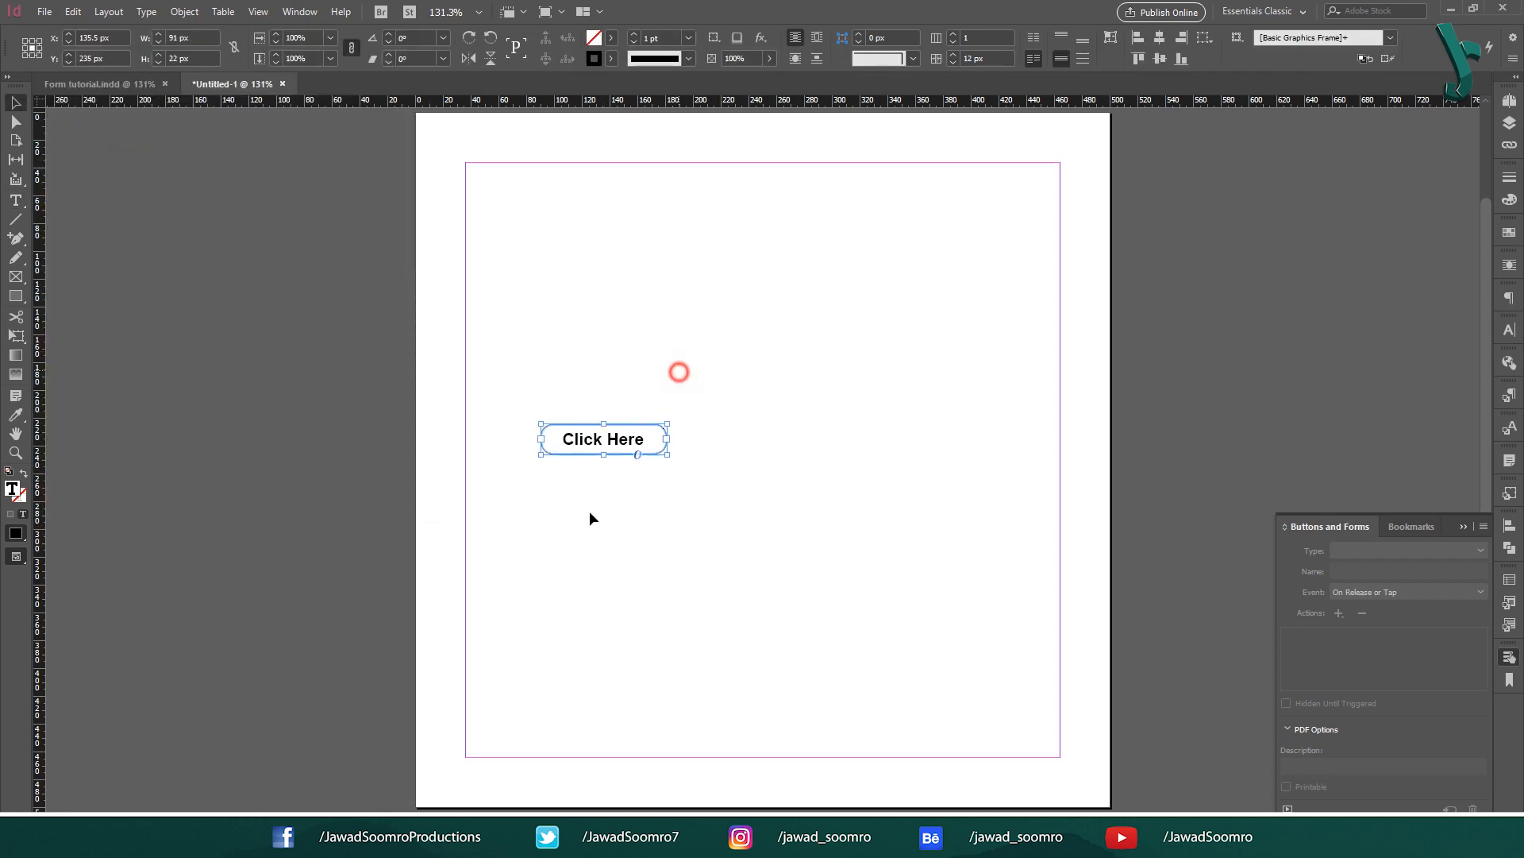
{"action": "left_click_drag", "start_coordinate": [628, 422], "coordinate": [740, 338]}
{"action": "left_click_drag", "start_coordinate": [736, 346], "coordinate": [701, 438]}
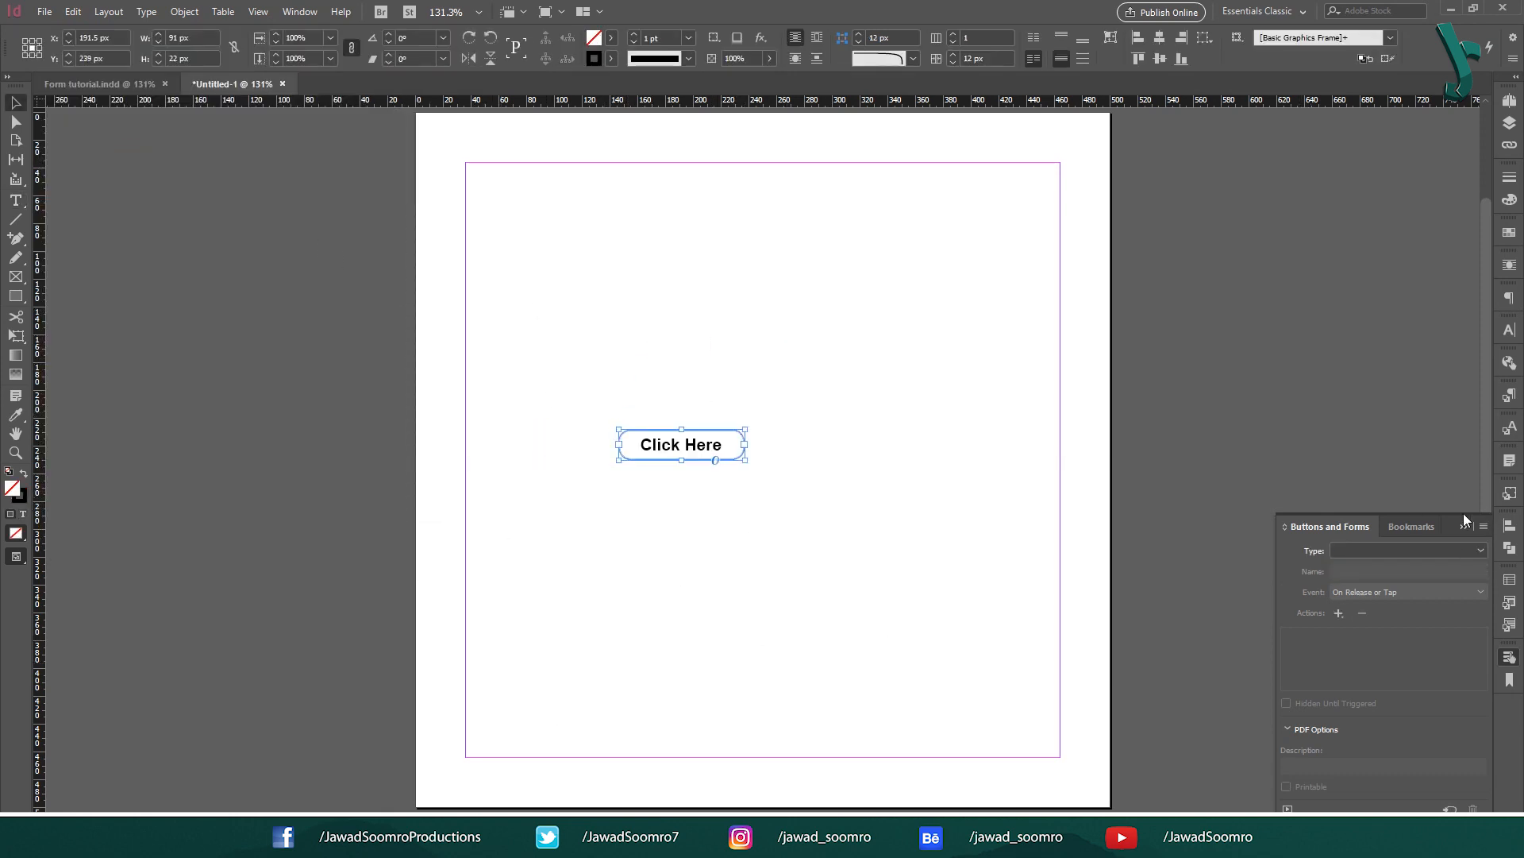
Step: Set the Click Here object's form type to Button
{"action": "left_click", "coordinate": [1469, 549]}
{"action": "left_click", "coordinate": [1469, 550]}
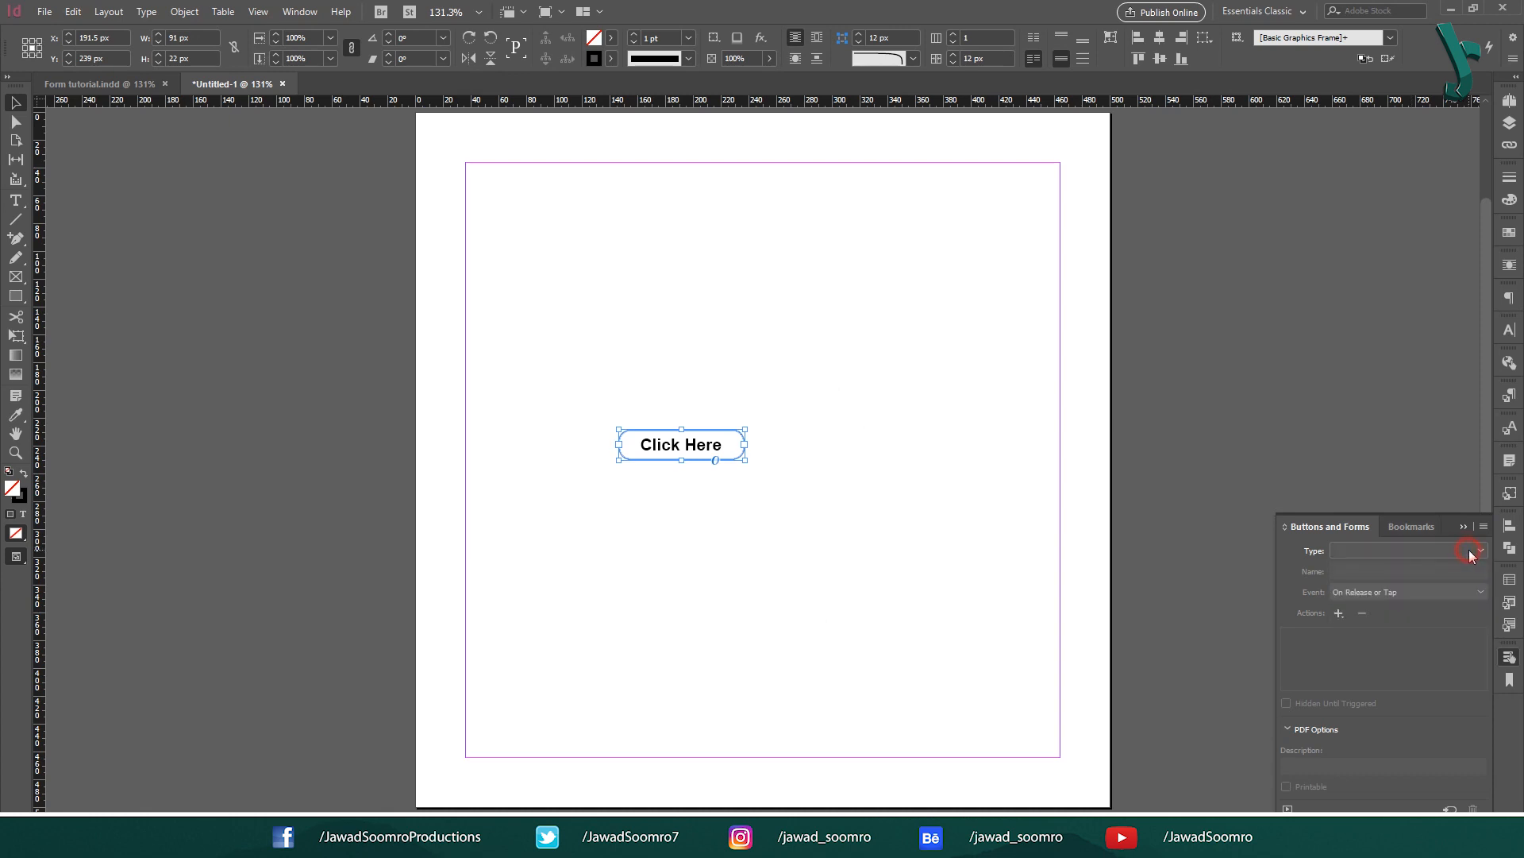
{"action": "left_click", "coordinate": [1469, 549]}
{"action": "left_click", "coordinate": [1423, 562]}
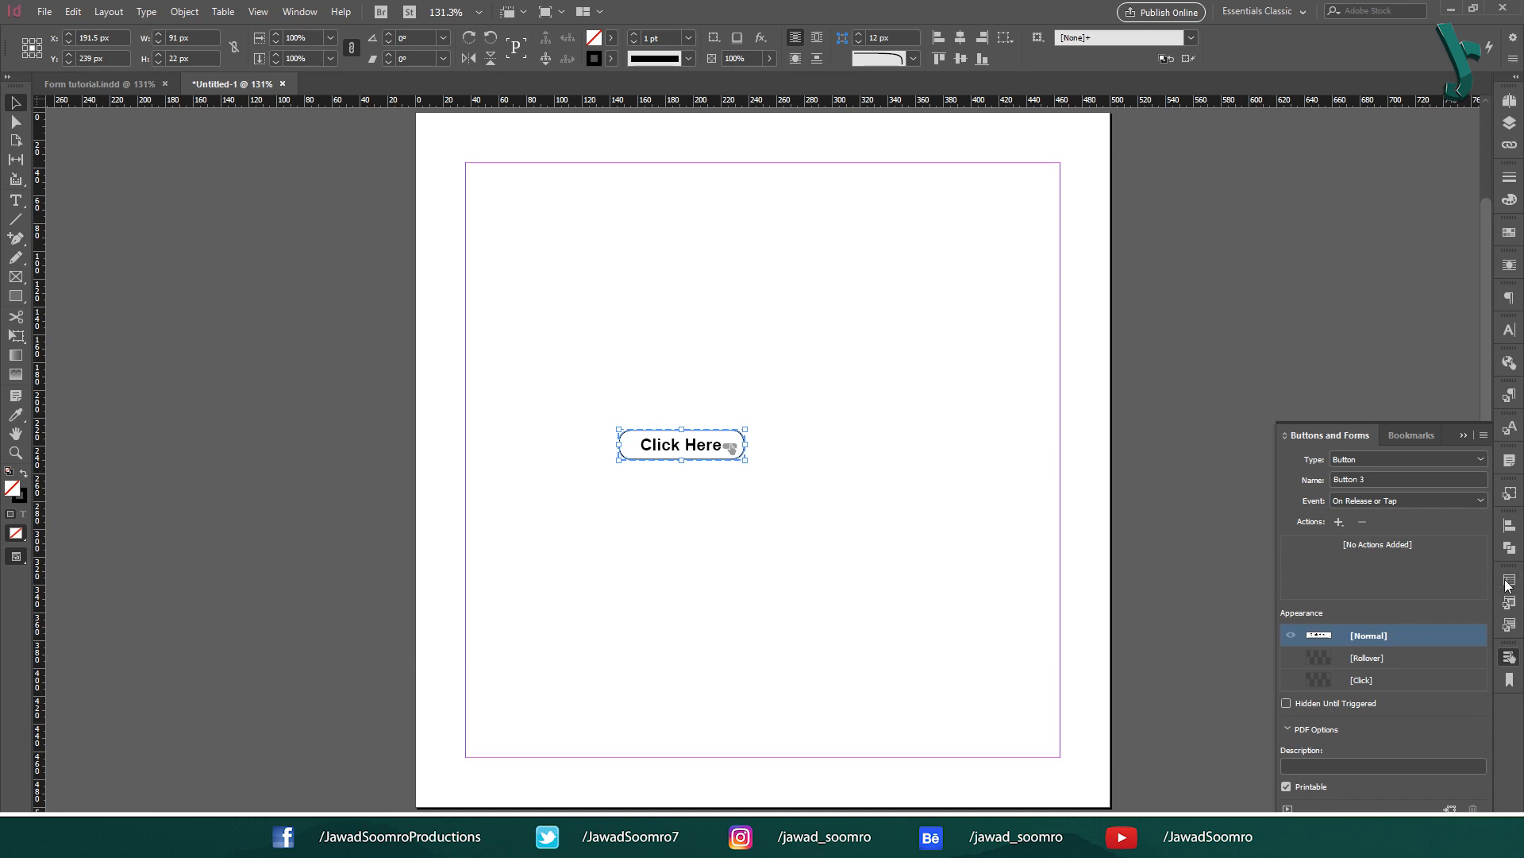
Step: Rename the button Visit My Website and add a Go To URL action for jsdesigncorner.com
{"action": "left_click", "coordinate": [1407, 480]}
{"action": "type", "text": "Visit My Website"}
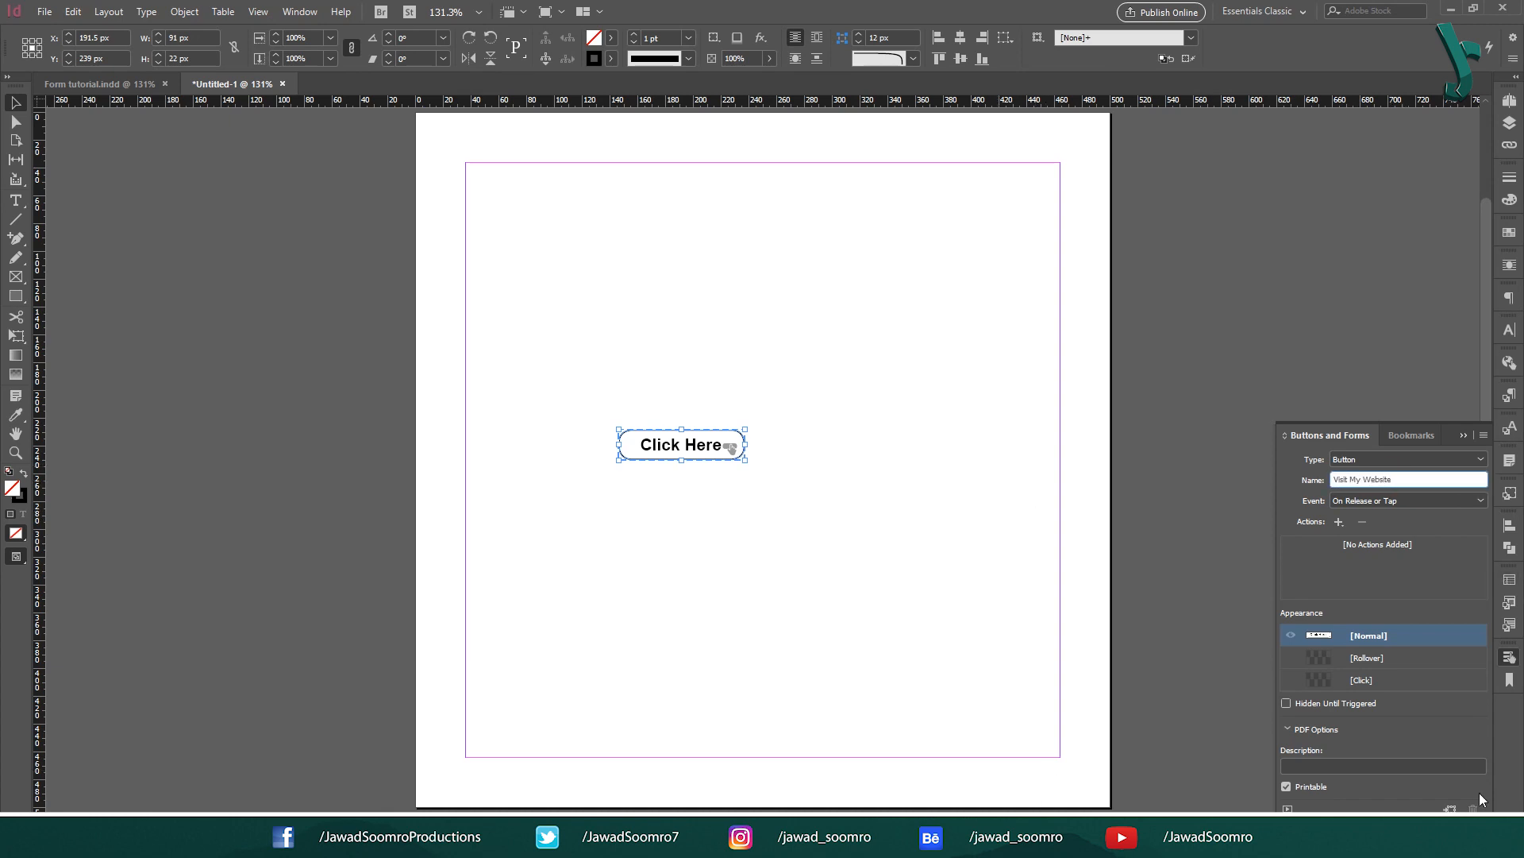
{"action": "left_click", "coordinate": [1337, 523]}
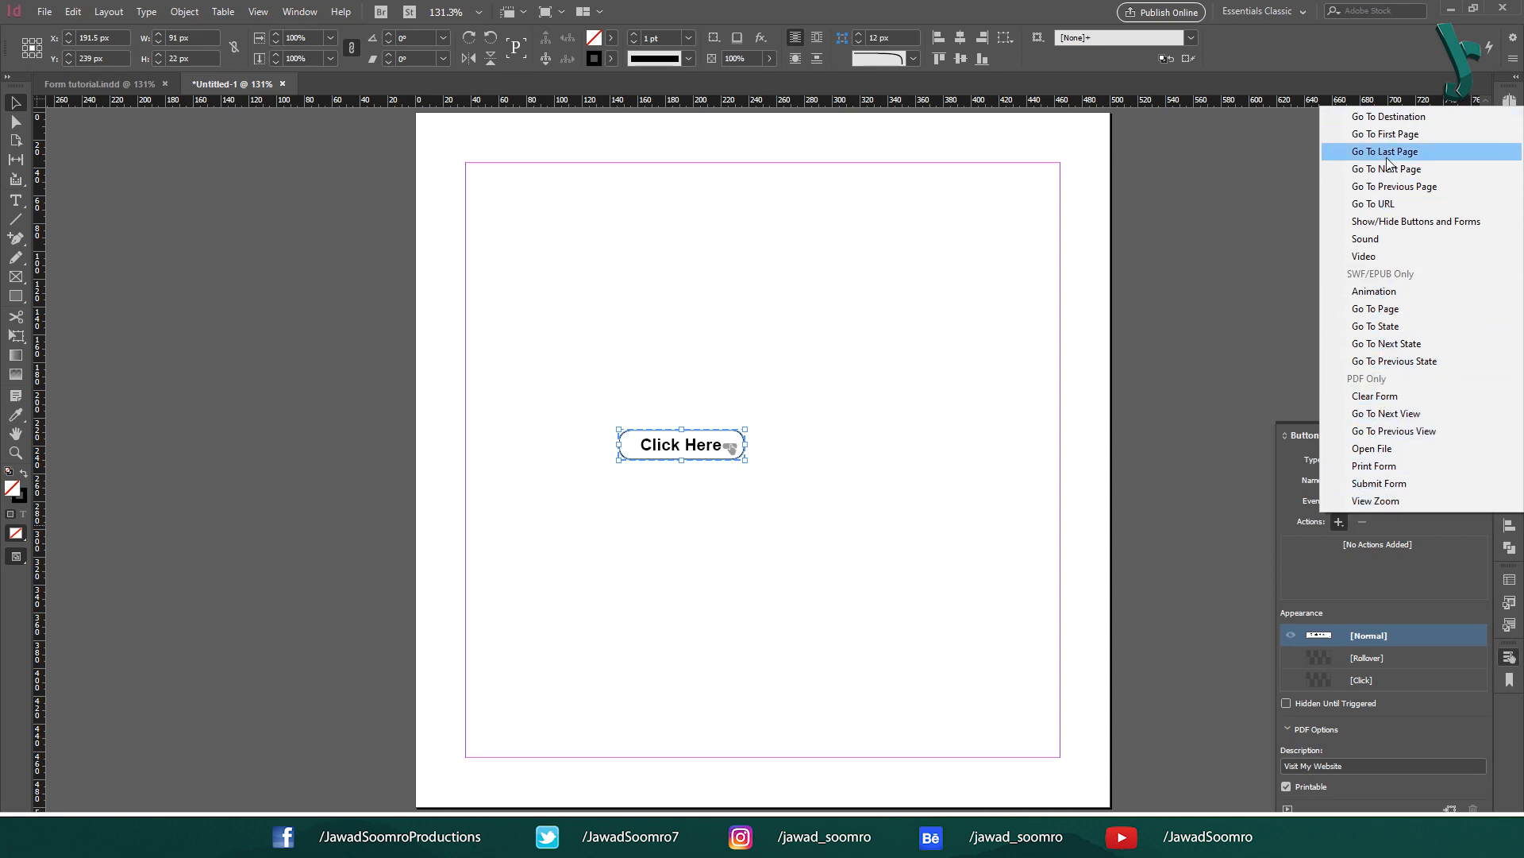
{"action": "left_click", "coordinate": [1387, 204]}
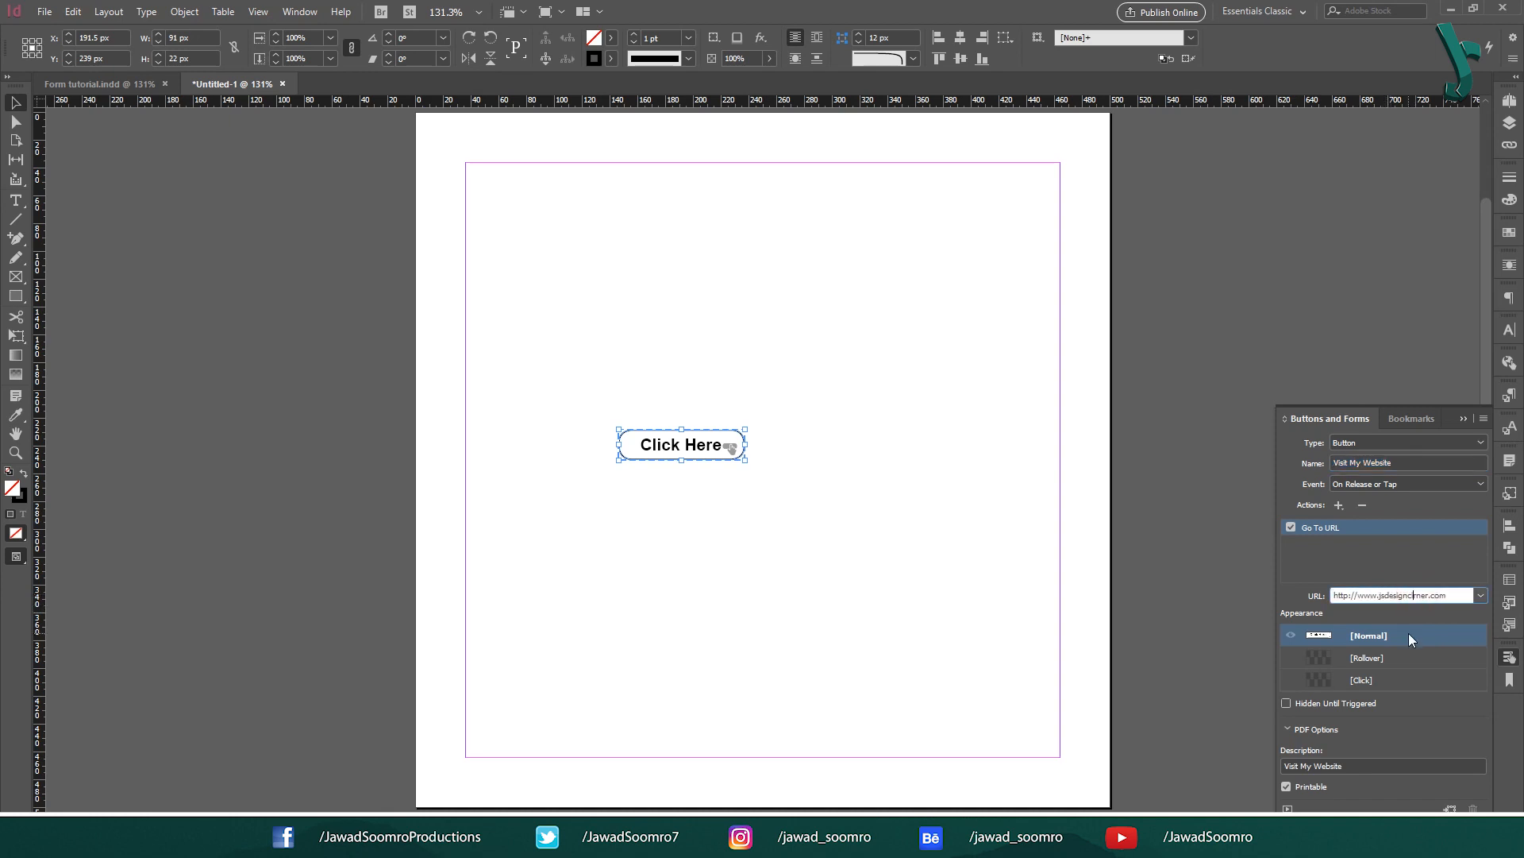
{"action": "type", "text": "o"}
{"action": "left_click", "coordinate": [1391, 766]}
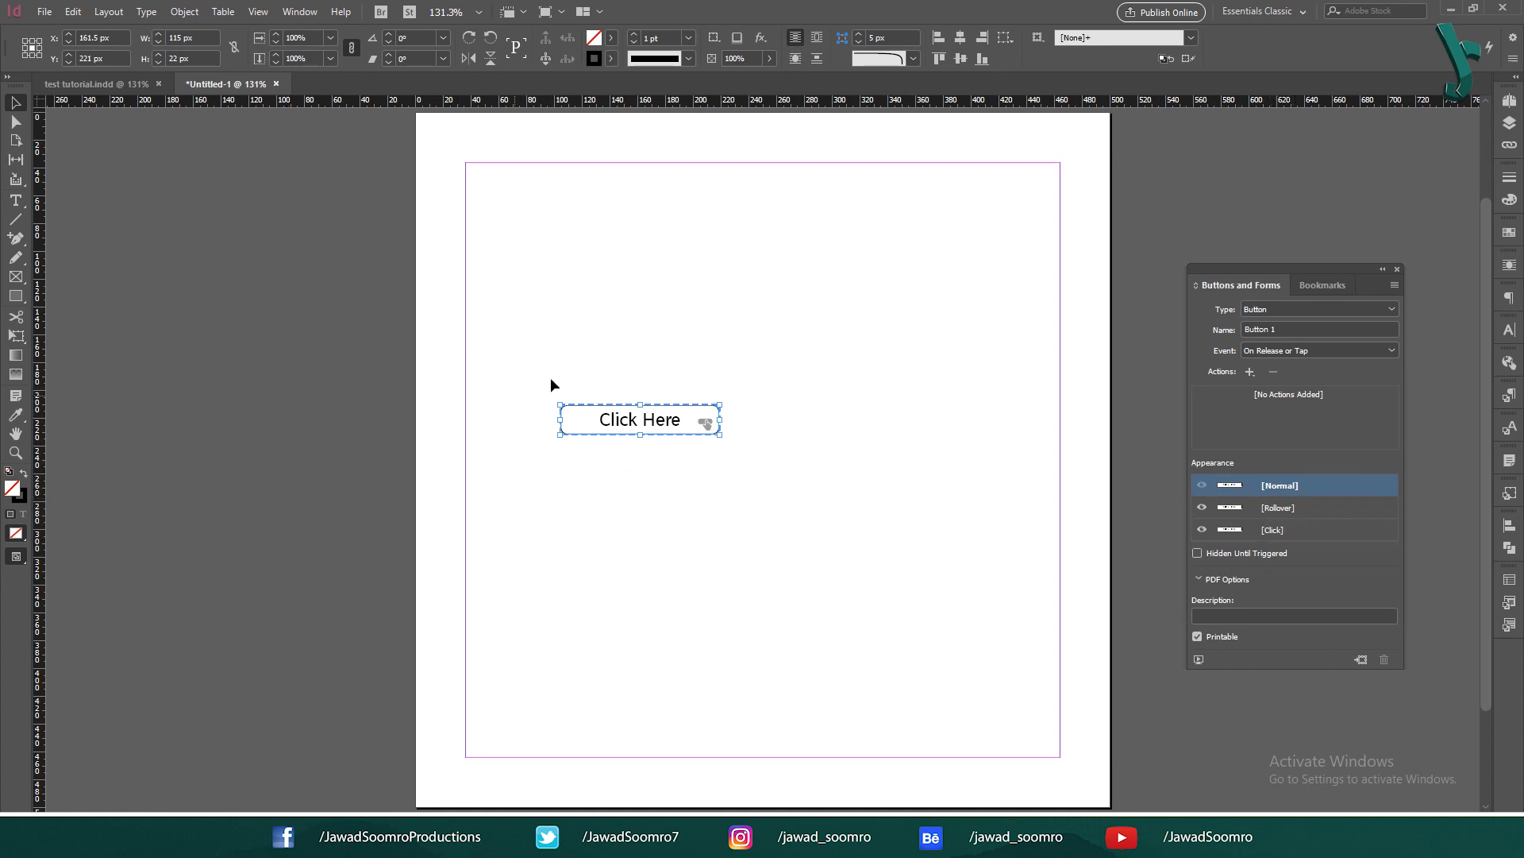
Step: Review the Rollover and Click appearance states, then select the Normal state
{"action": "left_click", "coordinate": [1307, 508]}
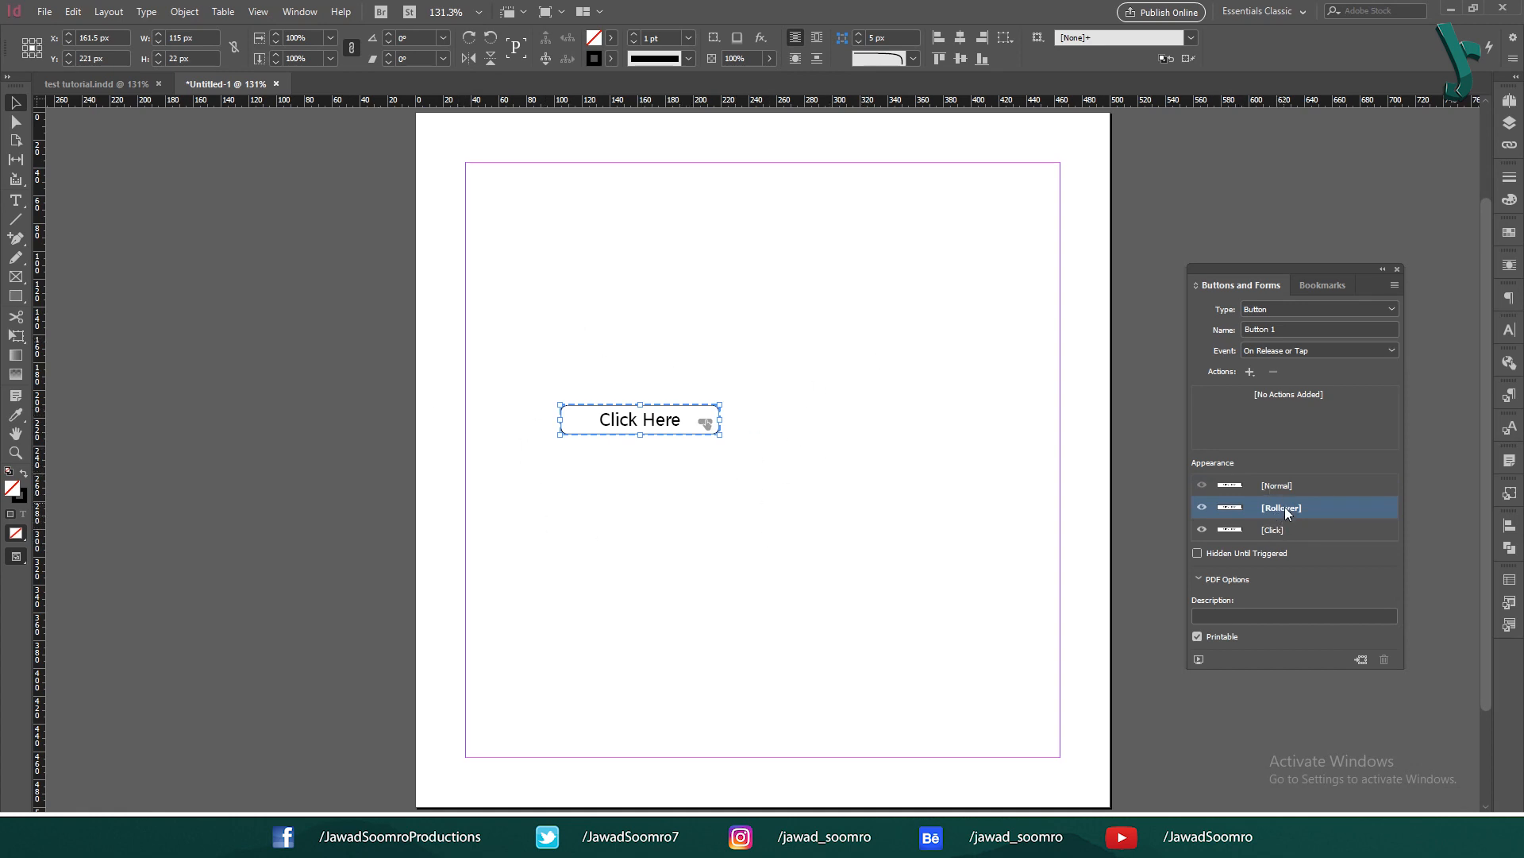
{"action": "left_click", "coordinate": [1299, 534]}
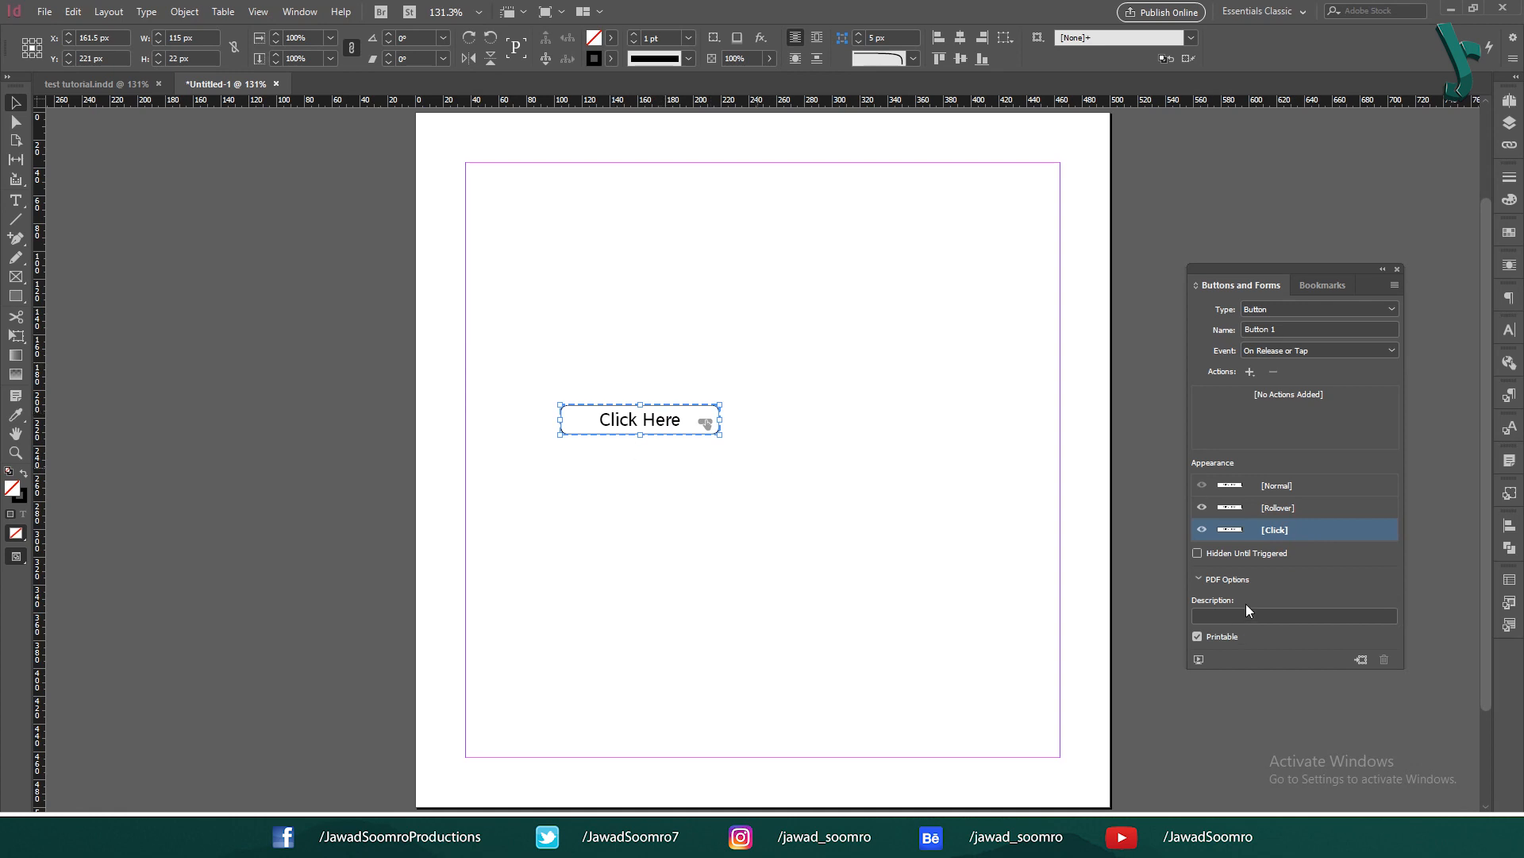
{"action": "left_click", "coordinate": [1310, 481]}
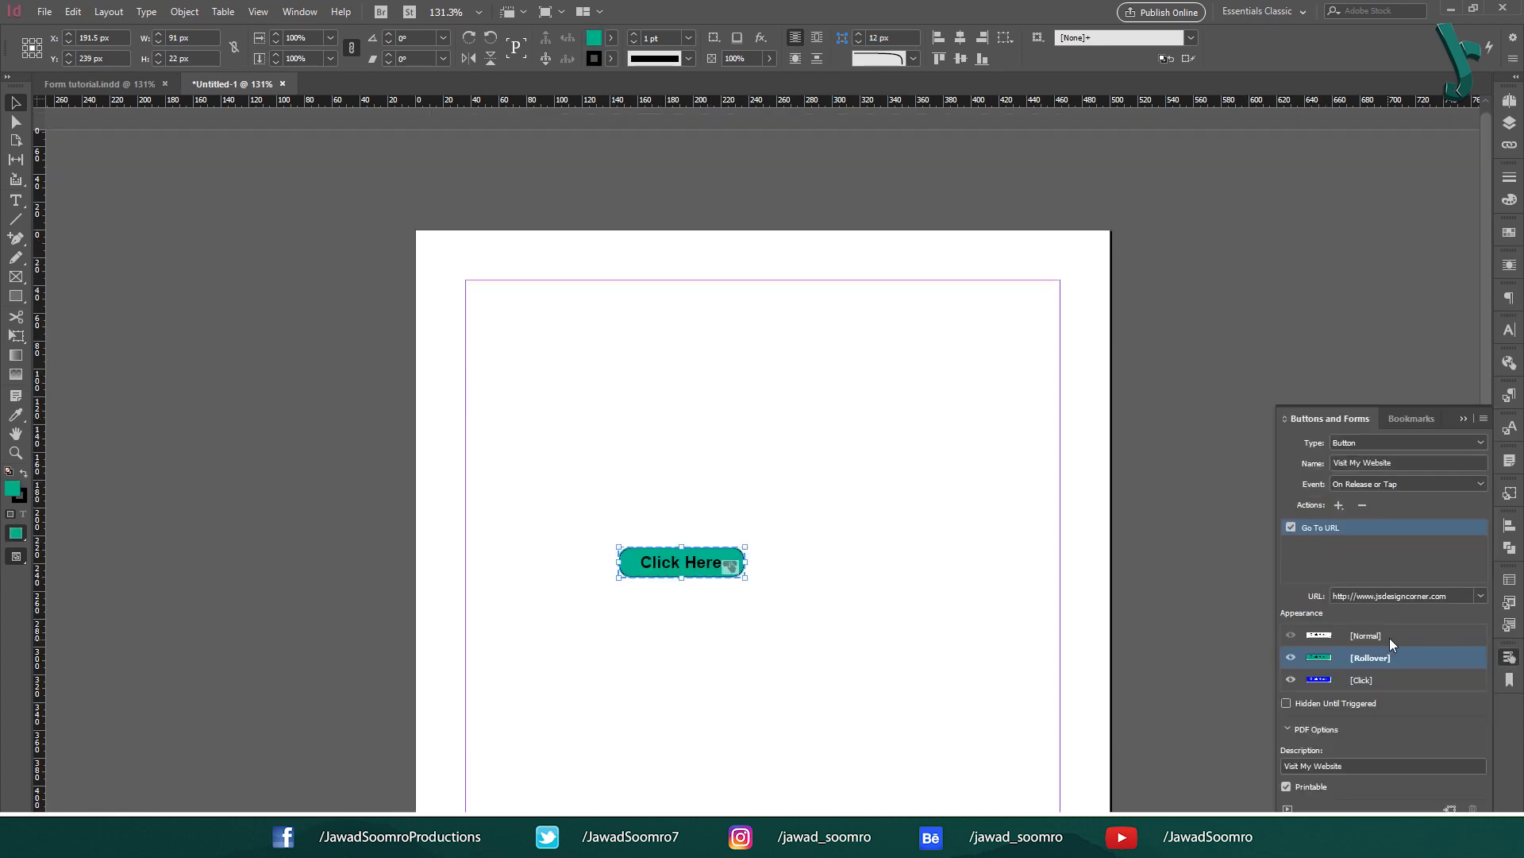
{"action": "left_click", "coordinate": [1389, 637]}
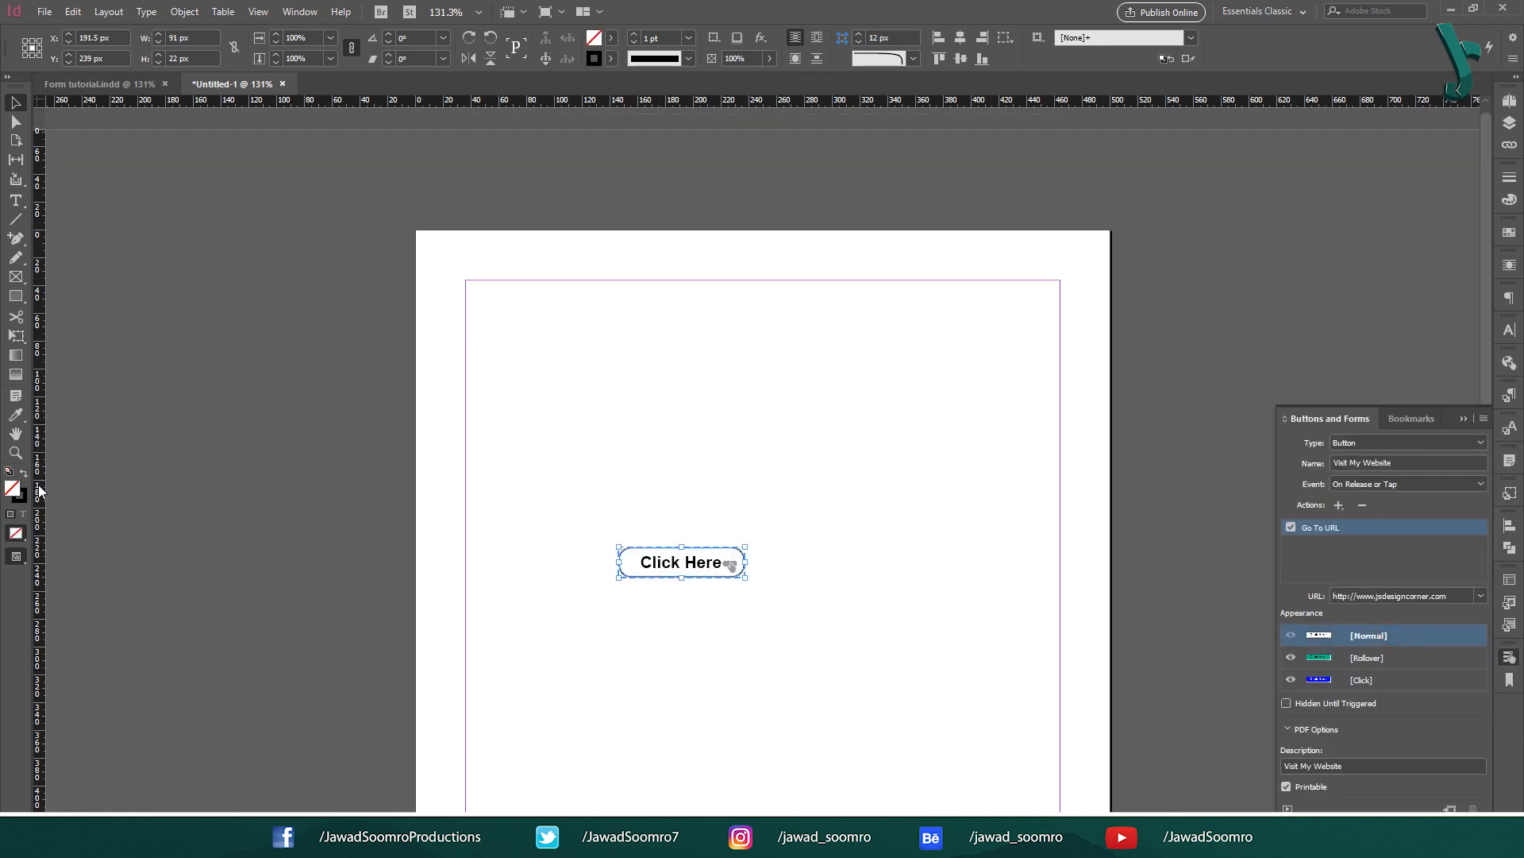
Step: Give the Normal state a dark teal fill with [Paper] white label text
{"action": "double_click", "coordinate": [12, 487]}
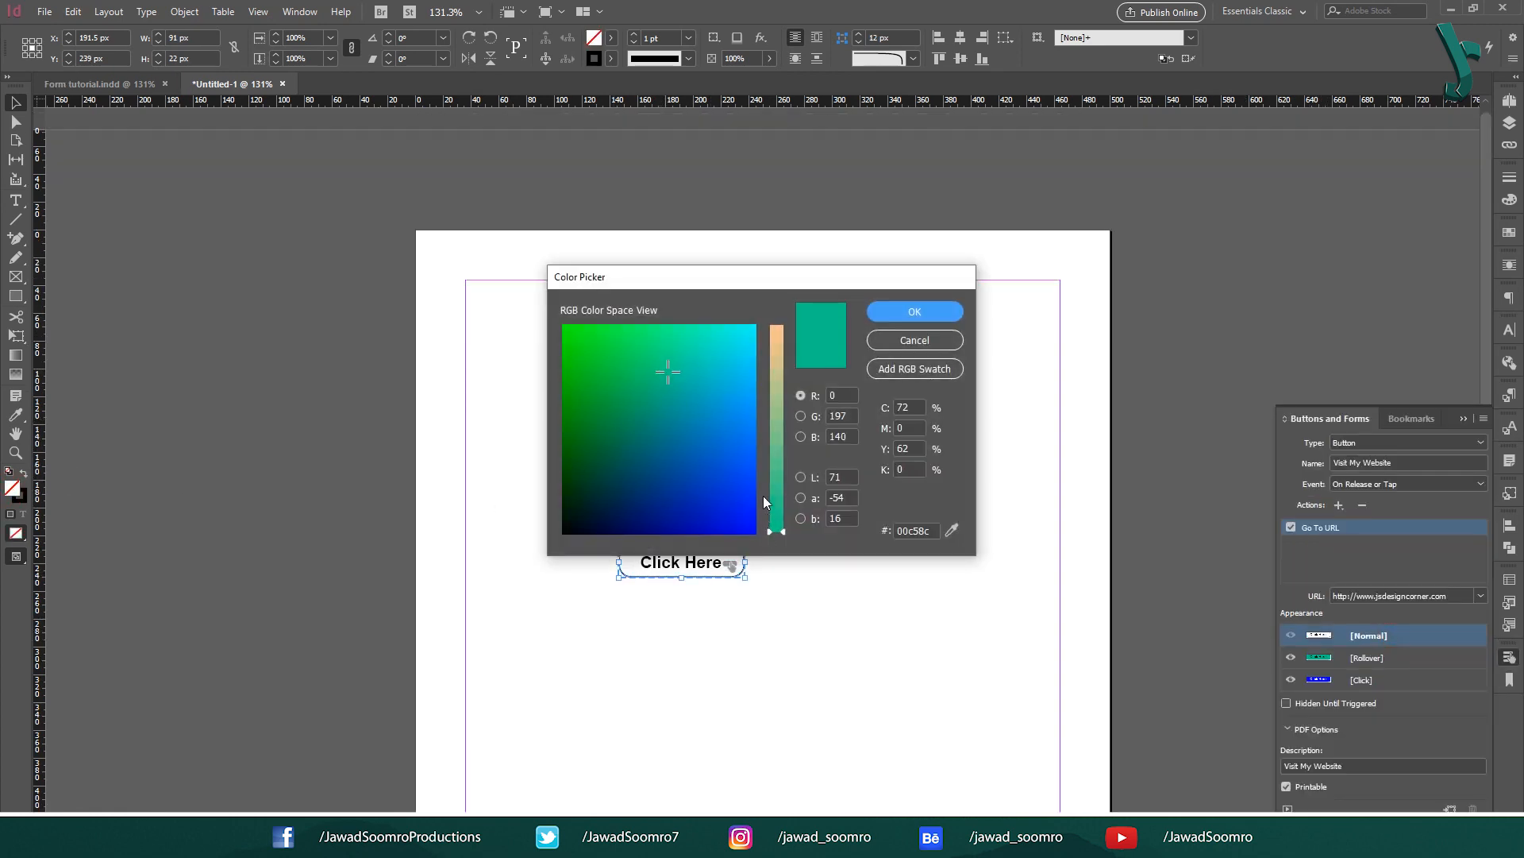
{"action": "left_click", "coordinate": [630, 432]}
{"action": "left_click", "coordinate": [915, 311]}
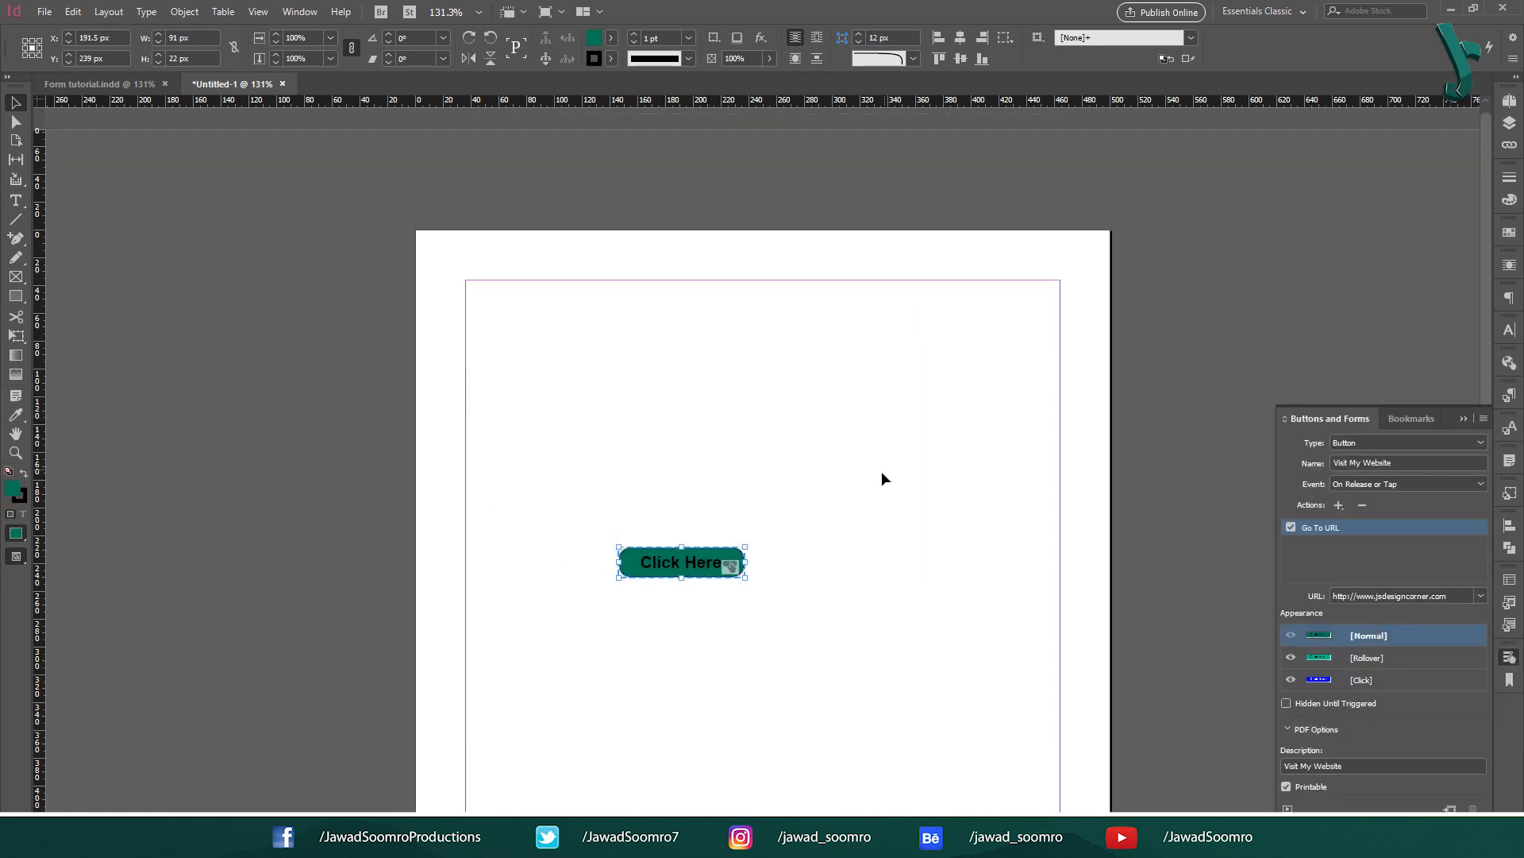
{"action": "double_click", "coordinate": [675, 560]}
{"action": "triple_click", "coordinate": [676, 560]}
{"action": "left_click", "coordinate": [643, 38]}
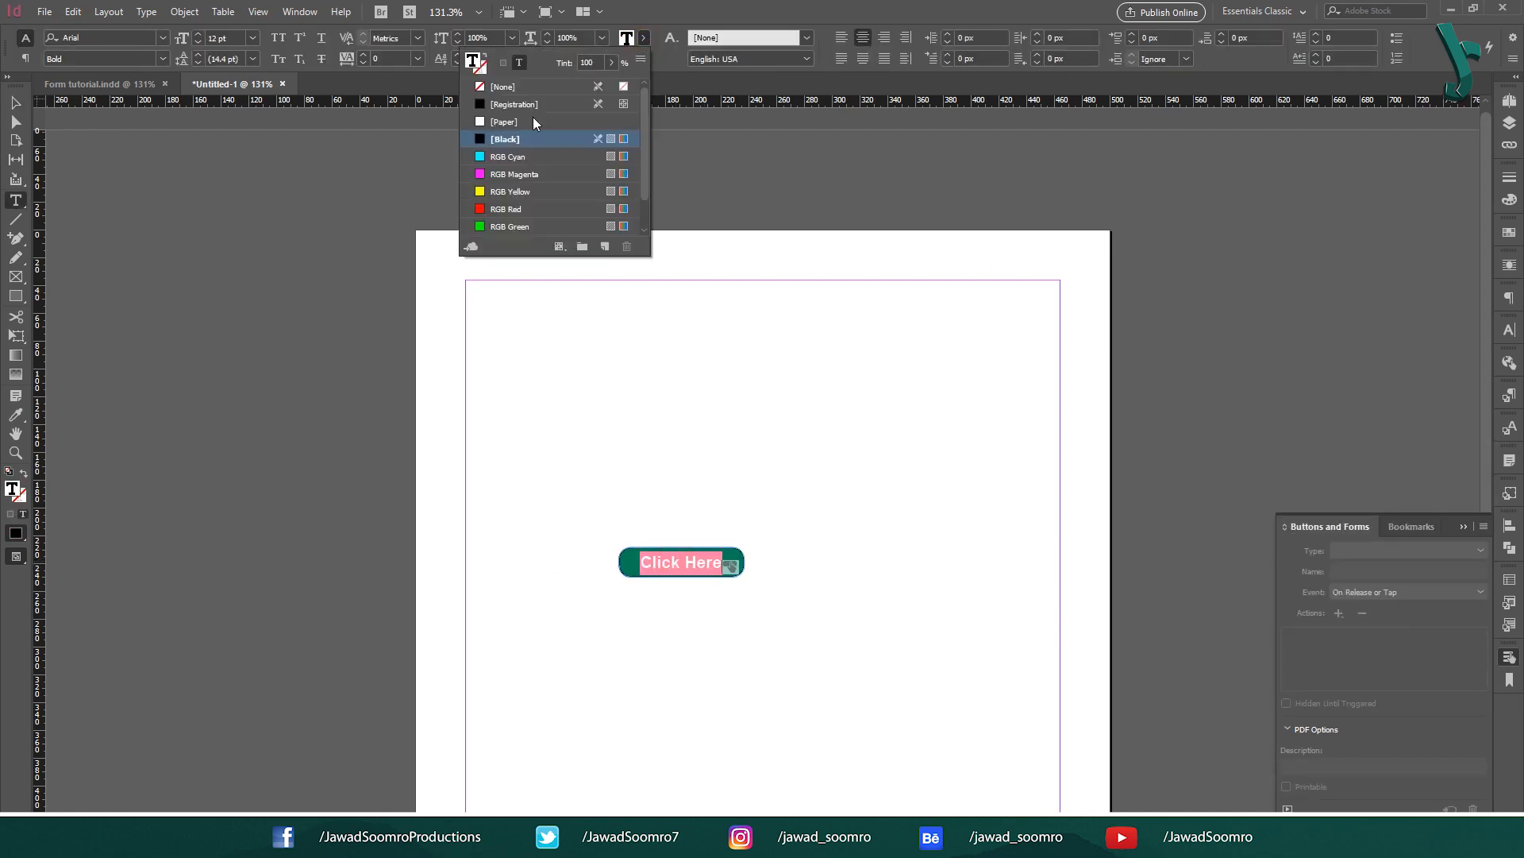
{"action": "left_click", "coordinate": [532, 117]}
{"action": "left_click", "coordinate": [15, 103]}
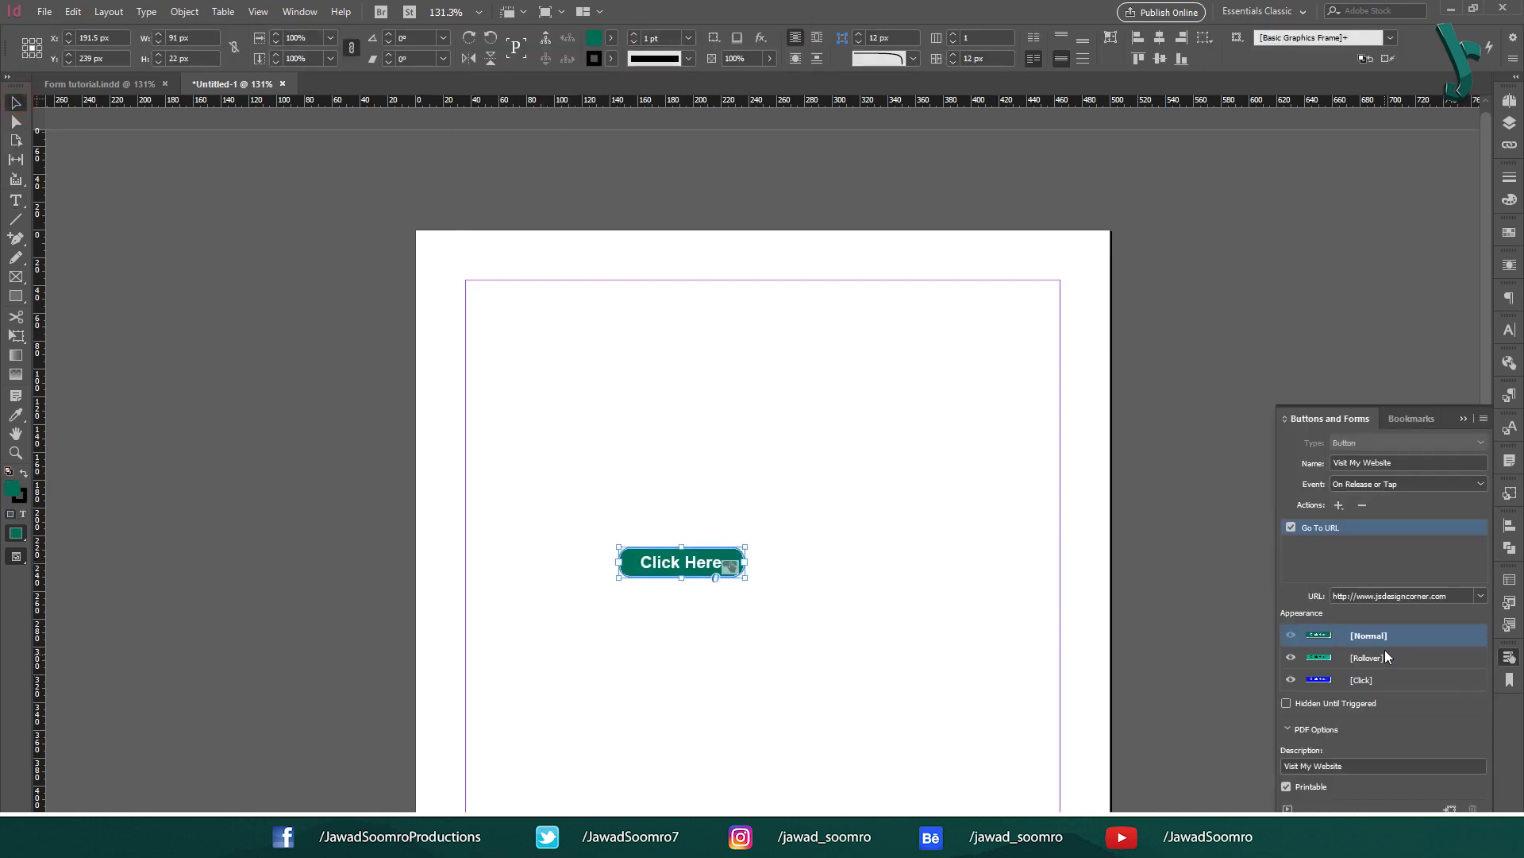
Step: Add a drop shadow to the Rollover state and preview it
{"action": "left_click", "coordinate": [1385, 658]}
{"action": "key", "text": "ctrl+alt+m"}
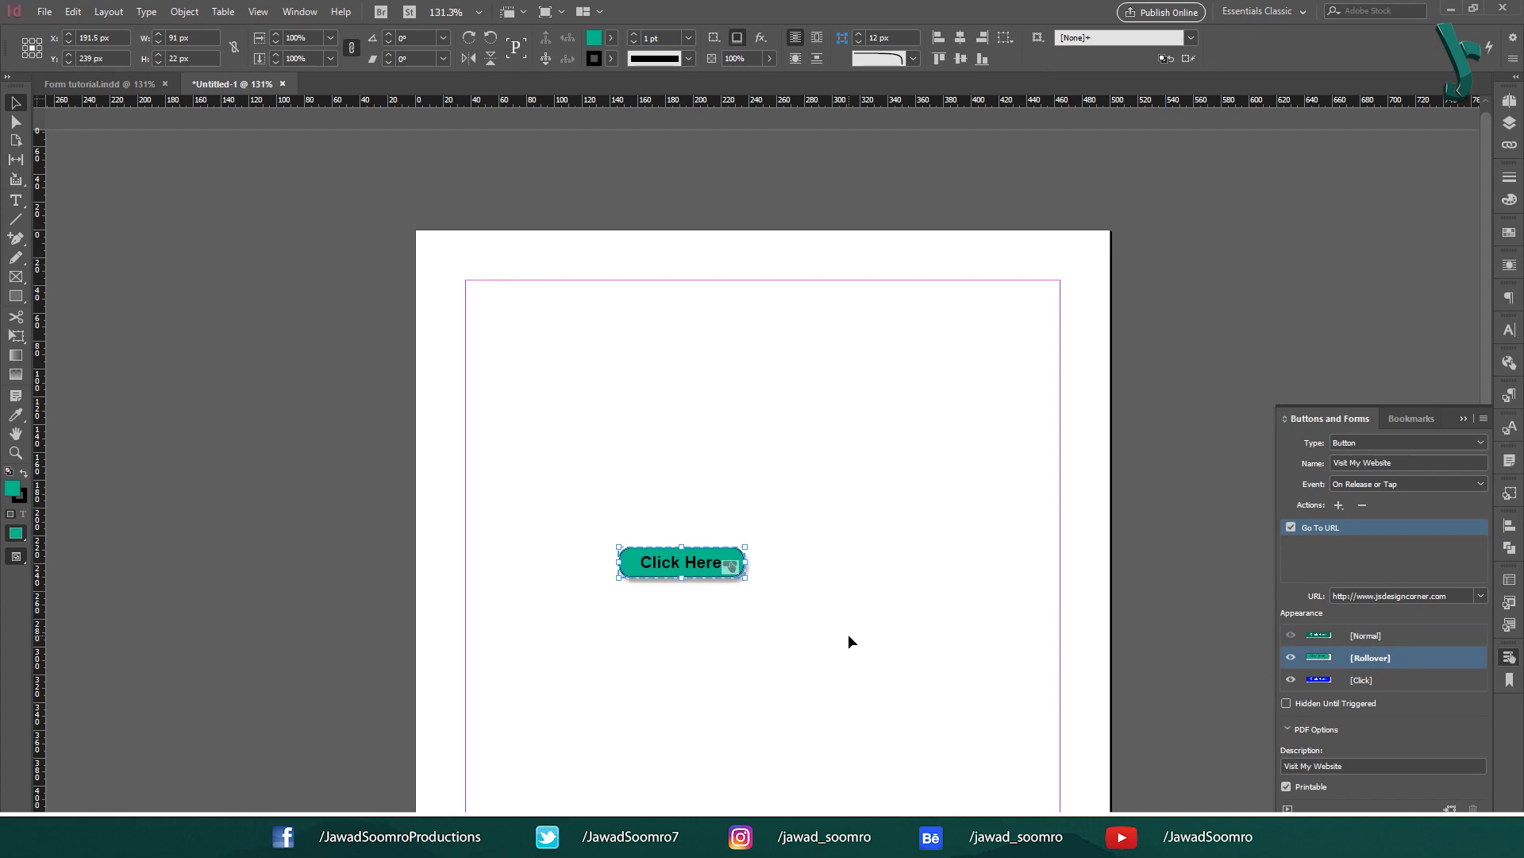
{"action": "left_click", "coordinate": [849, 635]}
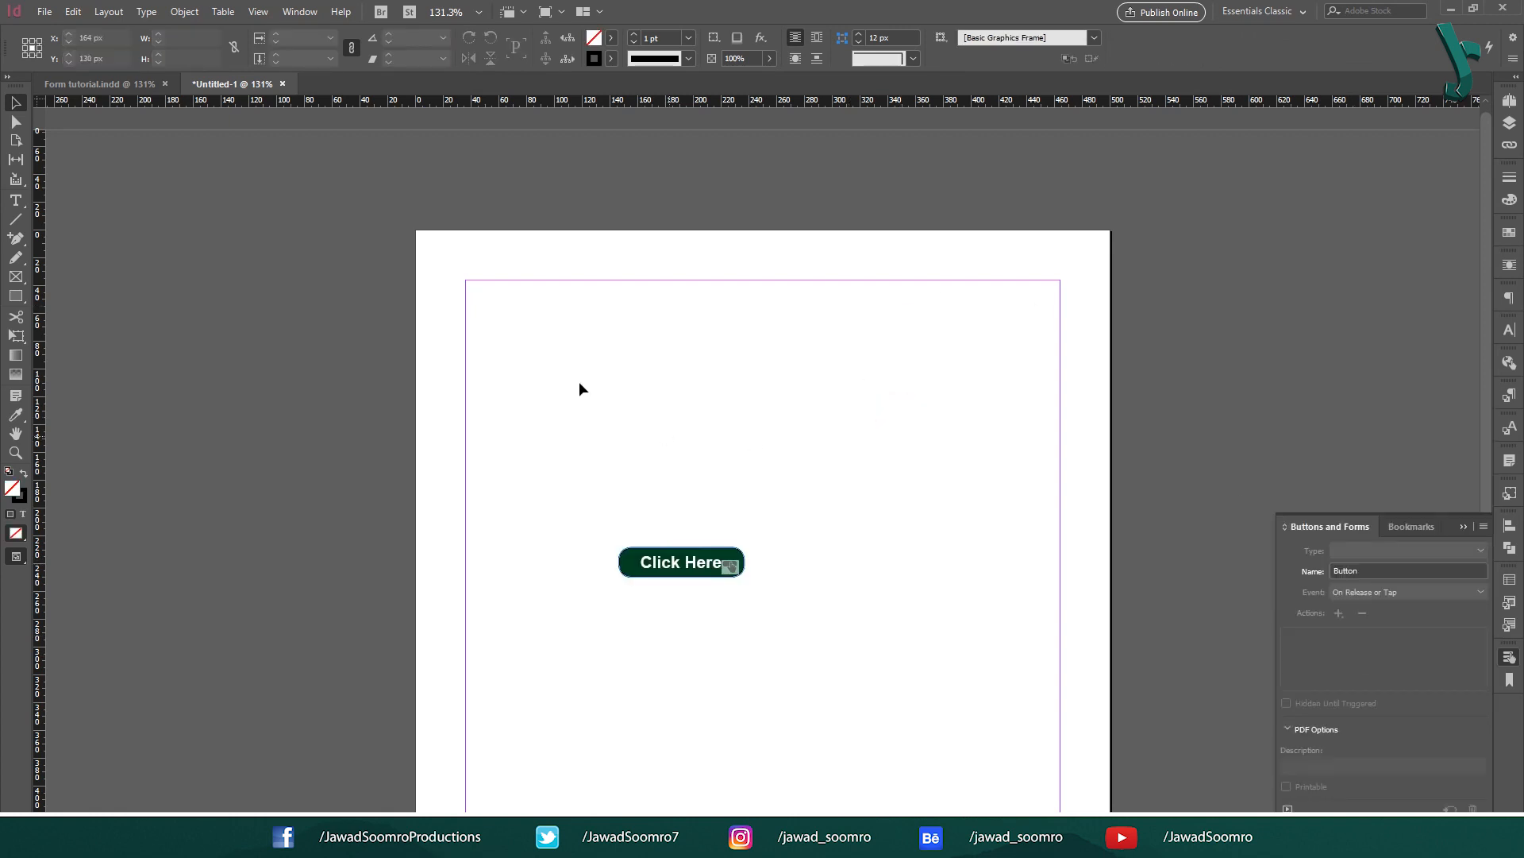
{"action": "key", "text": "ctrl+a"}
{"action": "left_click", "coordinate": [1290, 657]}
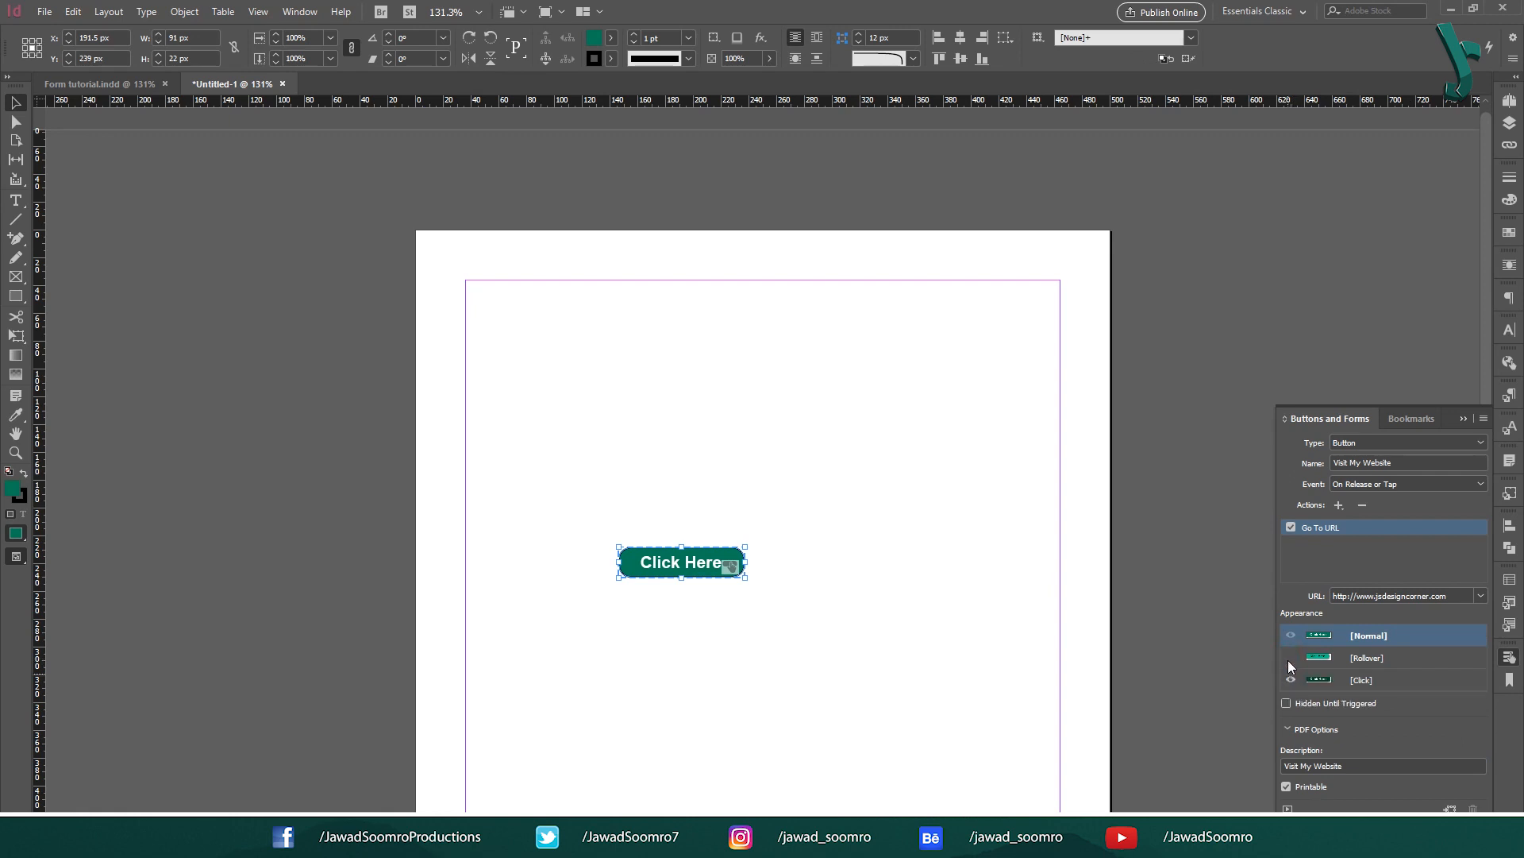
{"action": "left_click", "coordinate": [1290, 659]}
Step: Keep the button's trigger event set to On Release or Tap
{"action": "left_click", "coordinate": [1469, 485]}
{"action": "left_click", "coordinate": [1468, 486]}
{"action": "left_click", "coordinate": [1469, 485]}
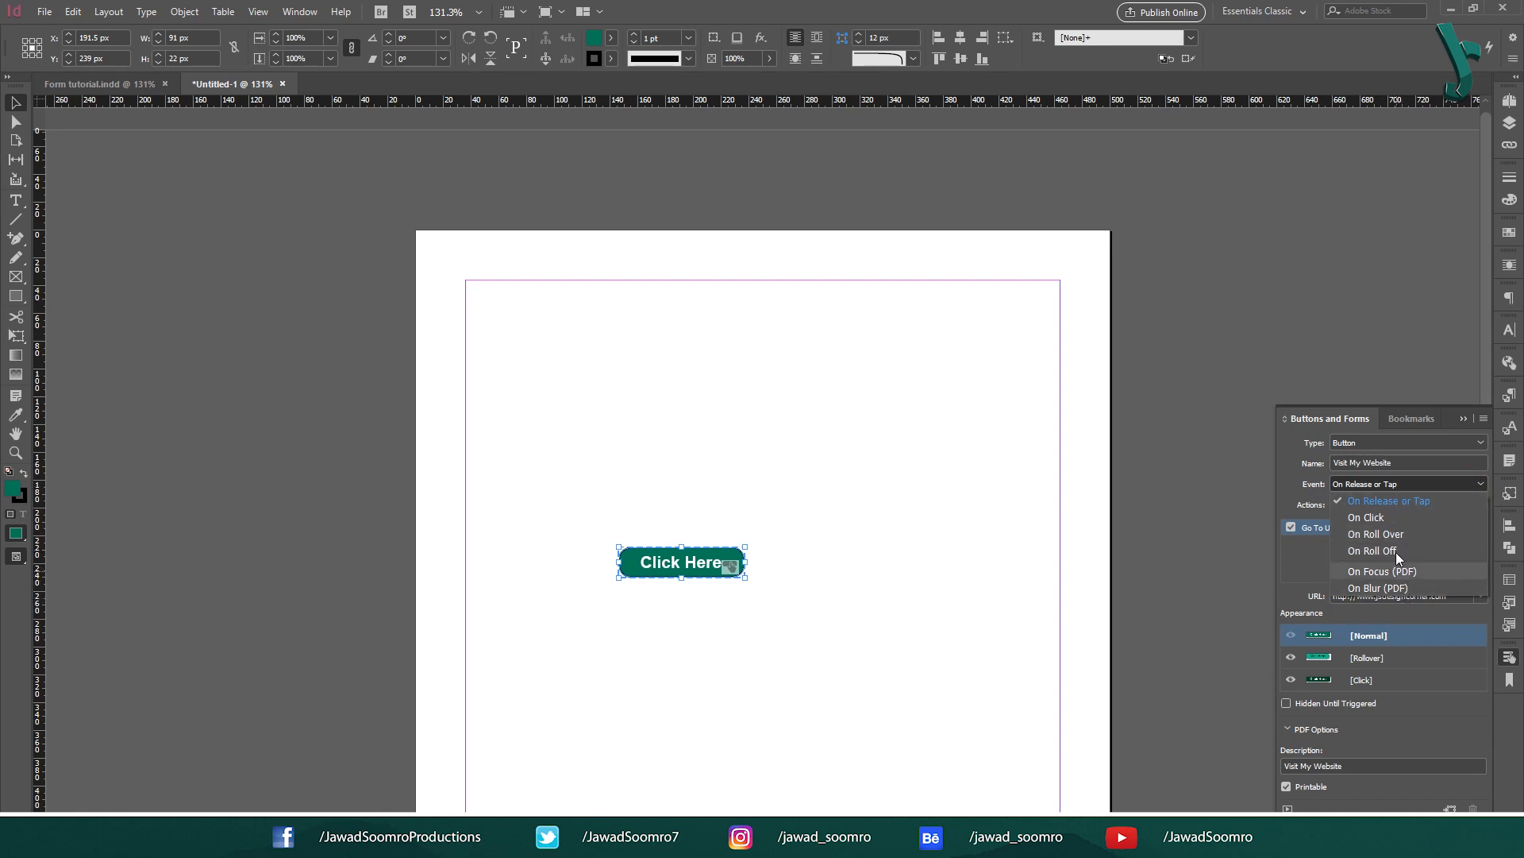
{"action": "left_click", "coordinate": [1407, 481]}
{"action": "left_click", "coordinate": [1407, 481]}
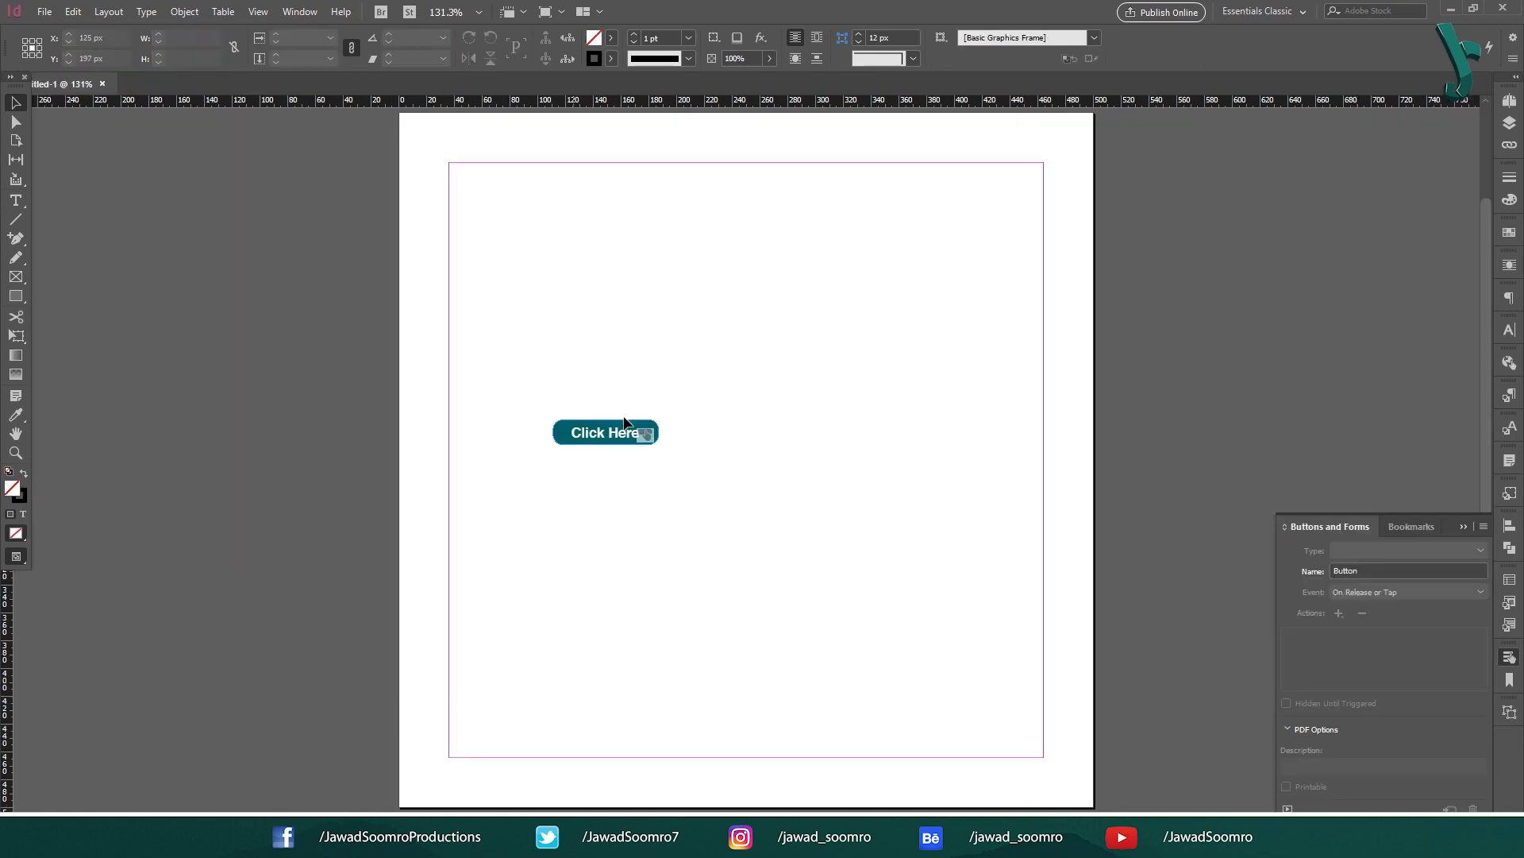
{"action": "left_click", "coordinate": [658, 433]}
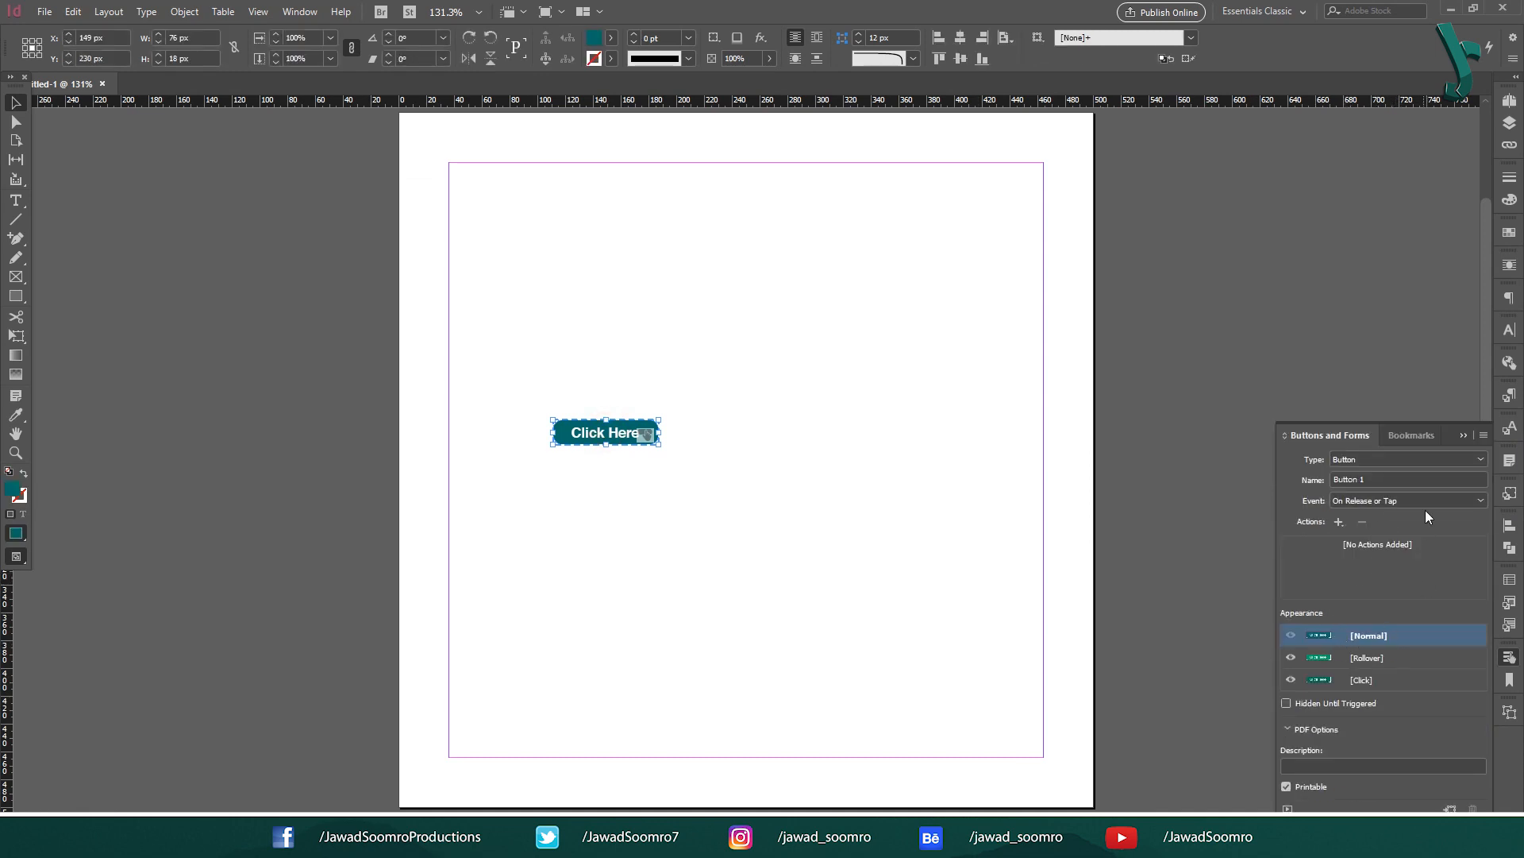
Step: Preview the Rollover and Click appearances, return to Normal, and reselect the button
{"action": "left_click", "coordinate": [1382, 658]}
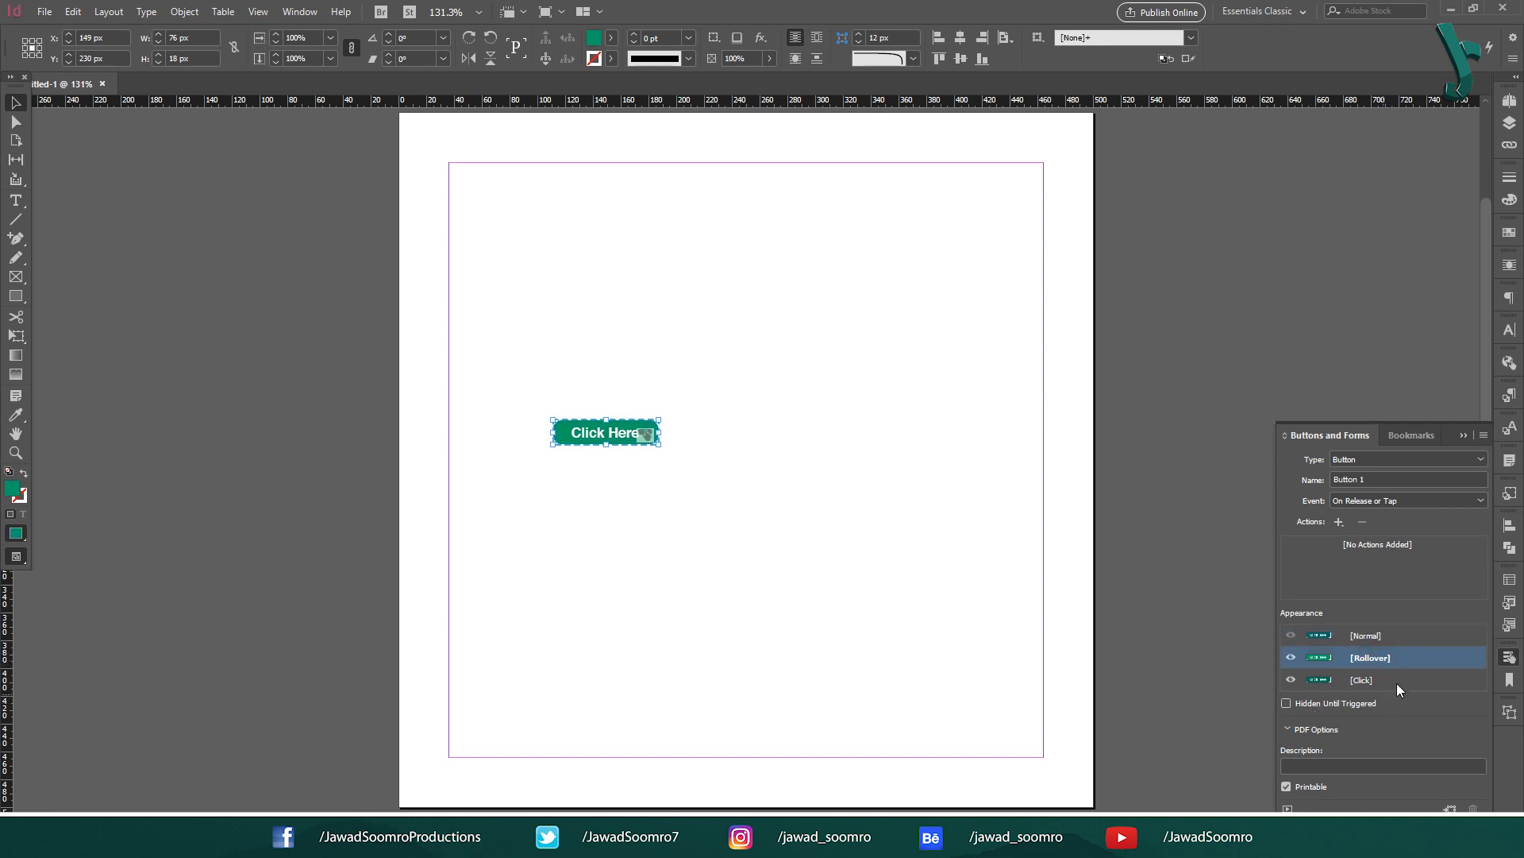
{"action": "left_click", "coordinate": [1396, 681]}
{"action": "left_click", "coordinate": [1404, 657]}
{"action": "left_click", "coordinate": [1413, 637]}
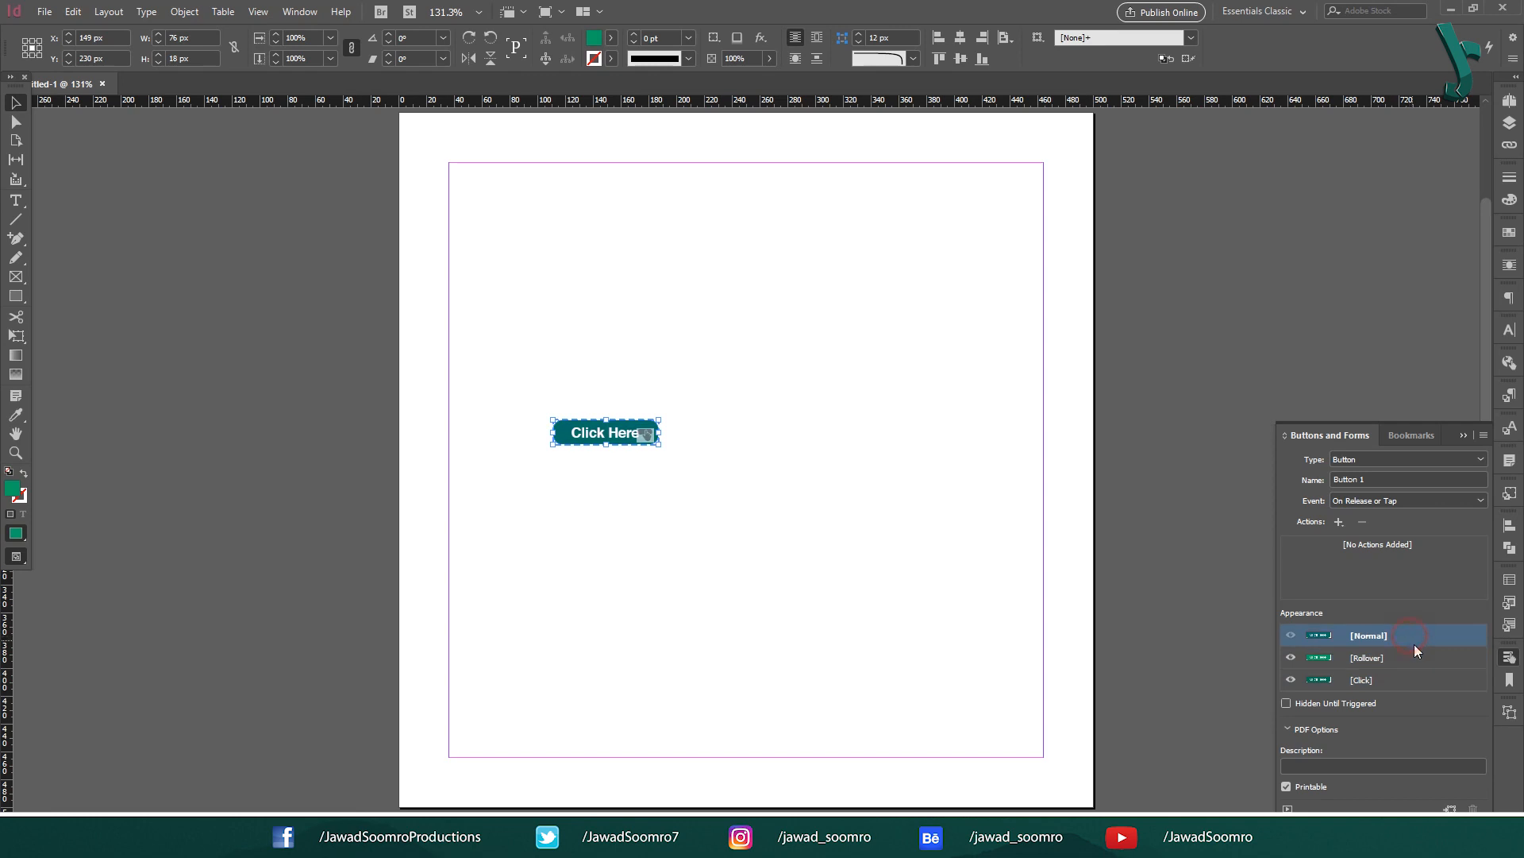
{"action": "left_click", "coordinate": [770, 489]}
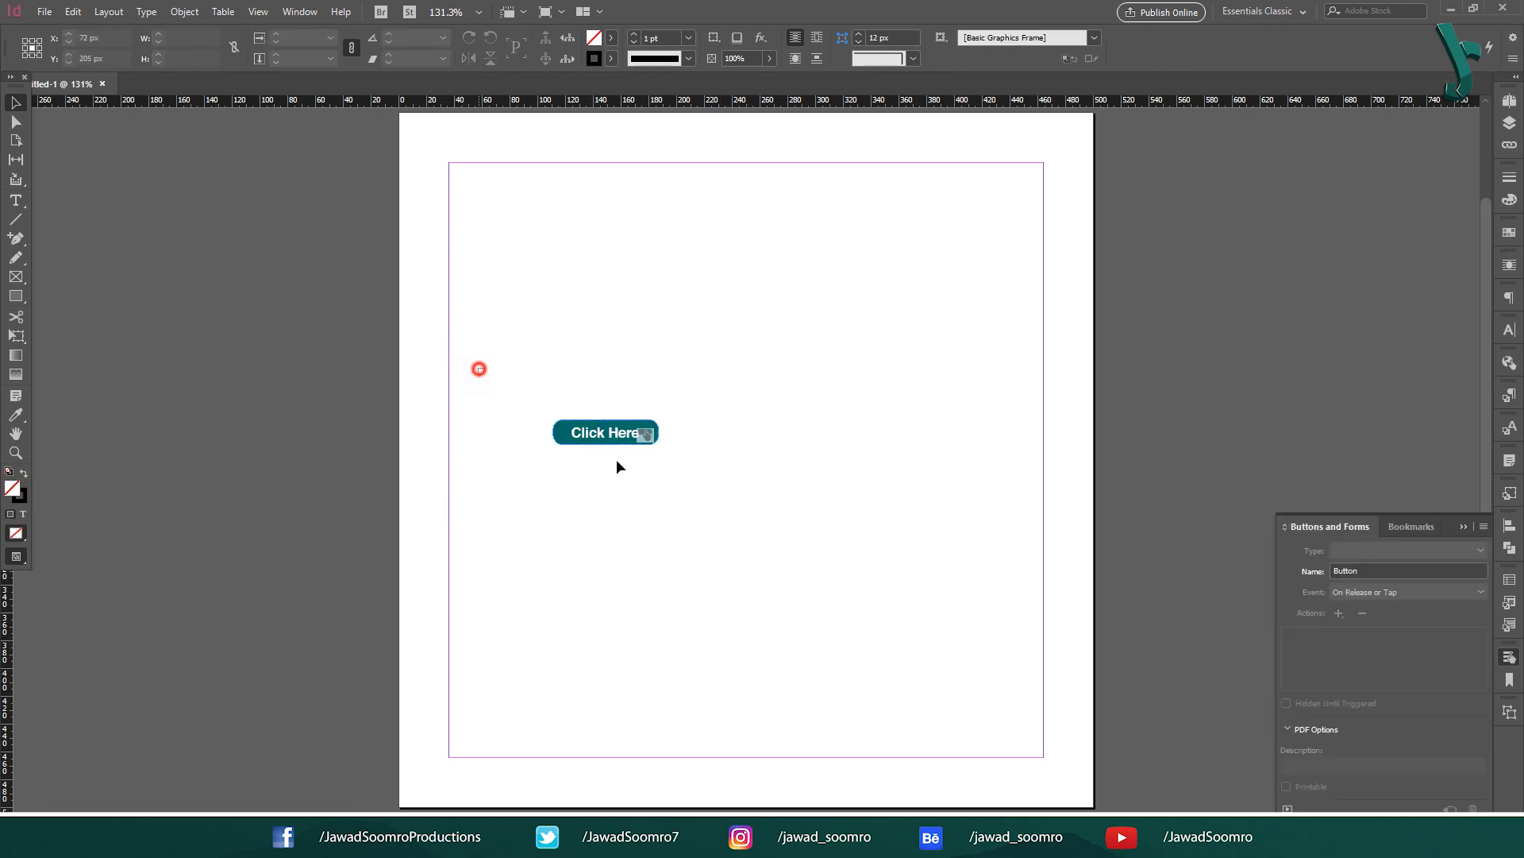
{"action": "left_click_drag", "start_coordinate": [616, 461], "coordinate": [736, 524]}
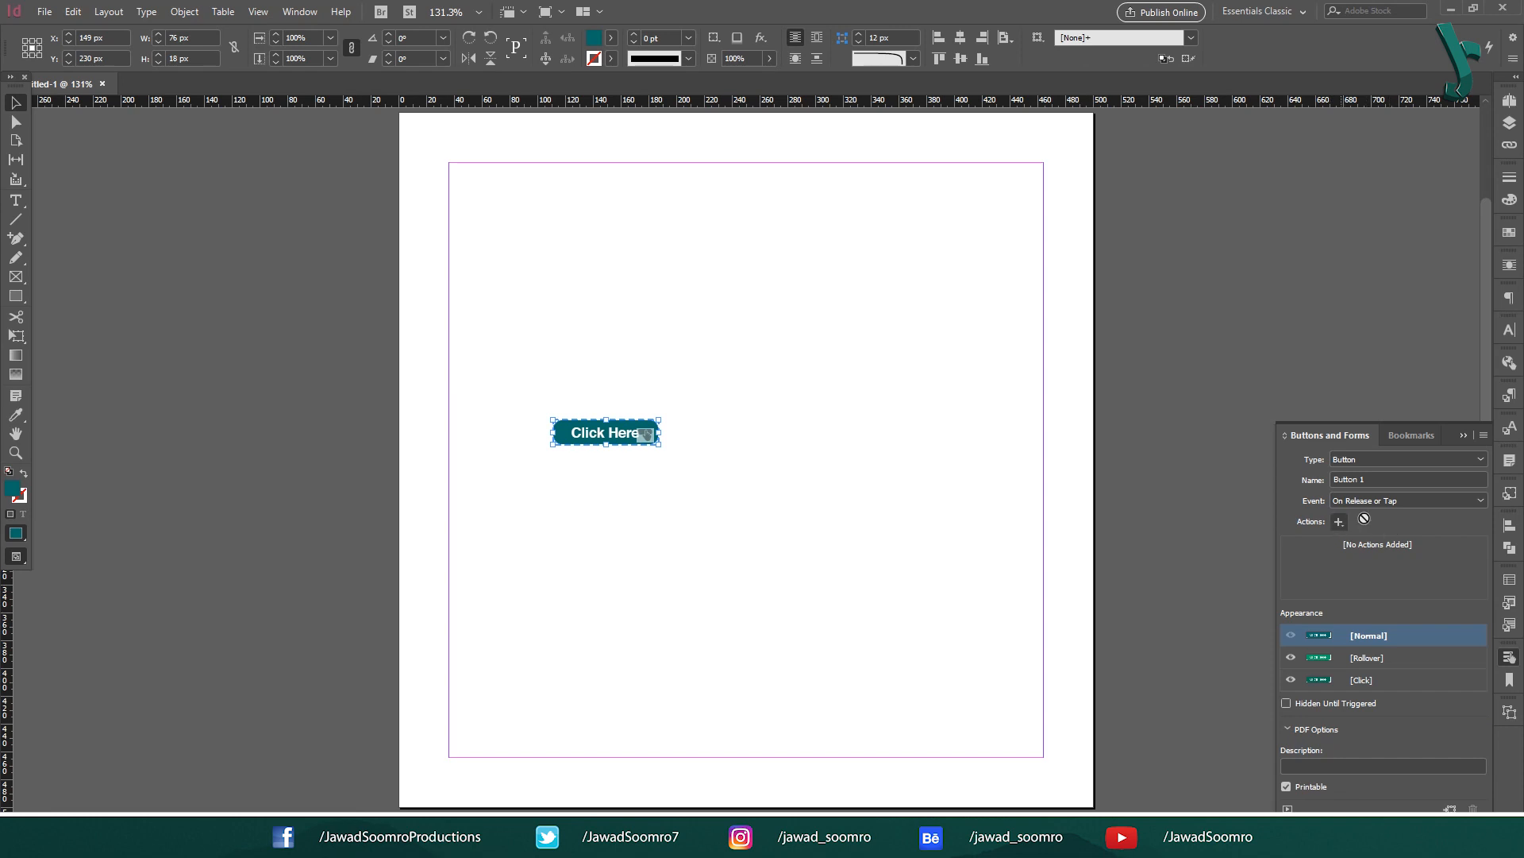
Step: Try the On Click, On Roll Over and On Roll Off trigger events
{"action": "left_click", "coordinate": [1399, 500]}
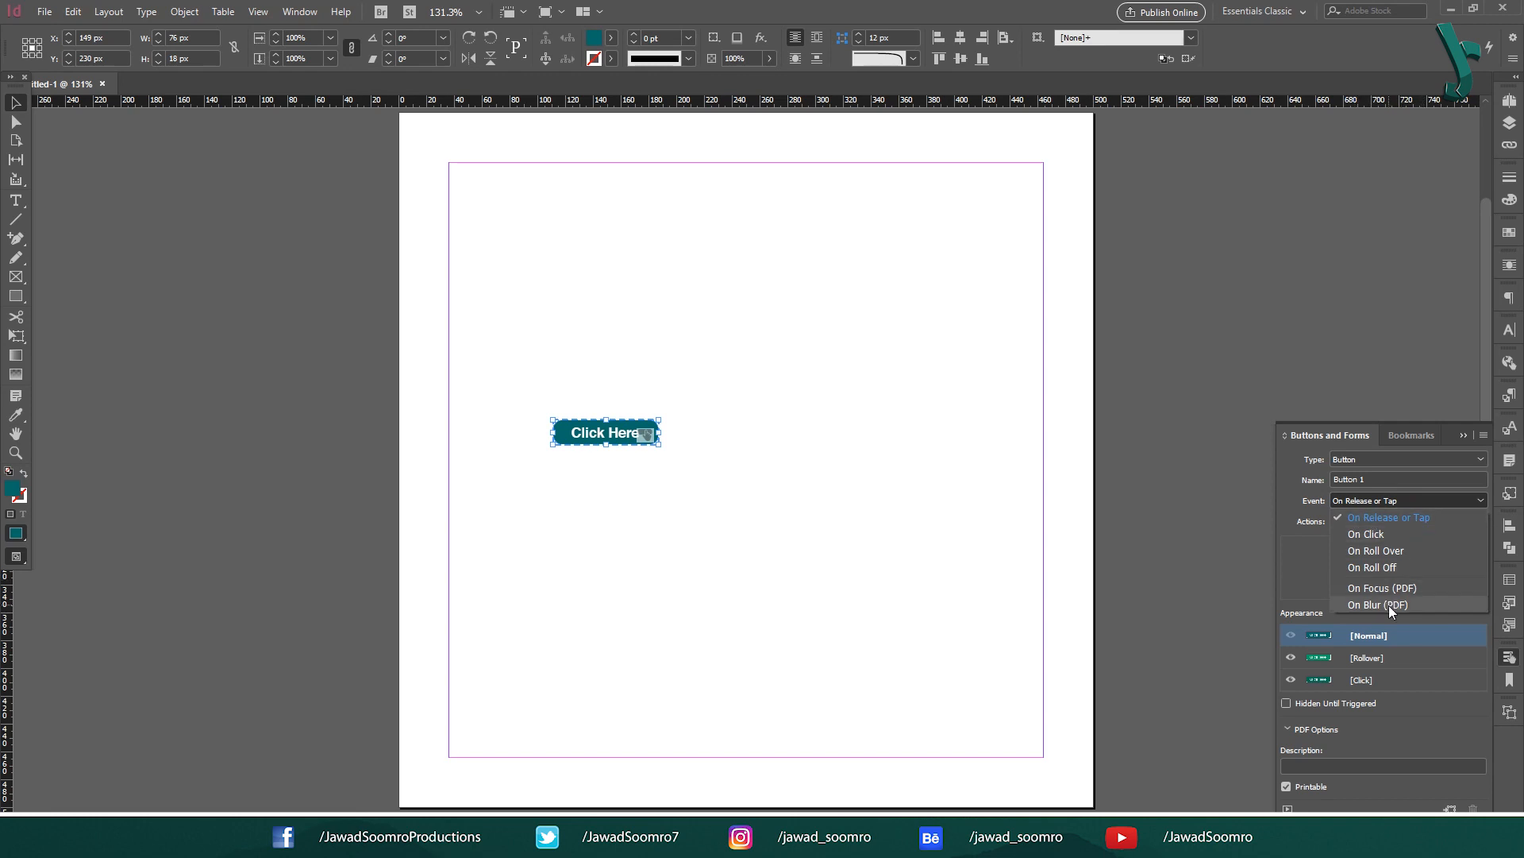
{"action": "left_click", "coordinate": [1414, 517]}
{"action": "left_click", "coordinate": [1403, 508]}
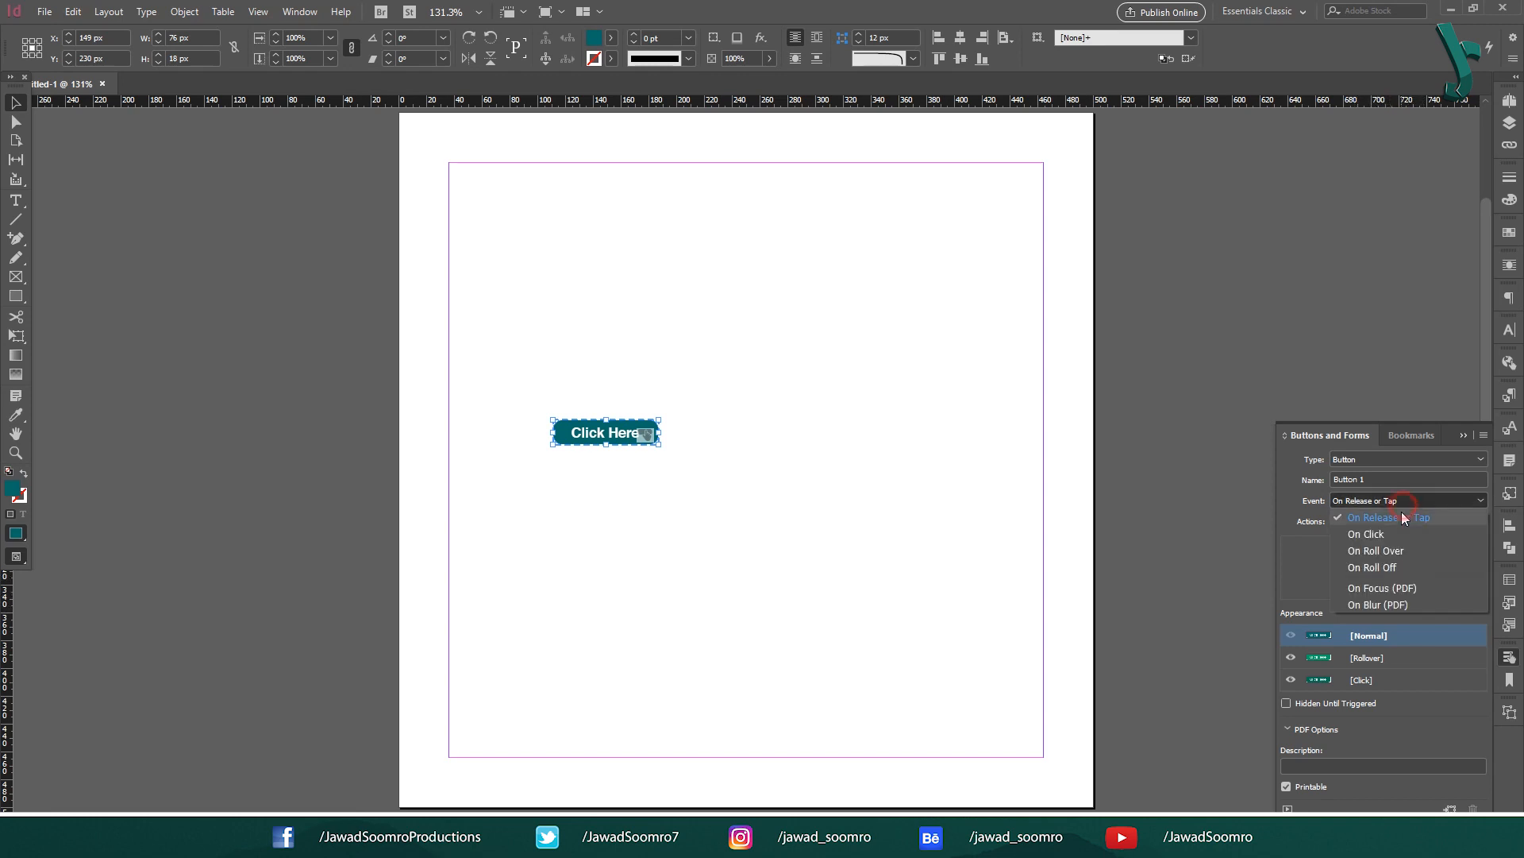
{"action": "left_click", "coordinate": [1373, 534]}
{"action": "left_click", "coordinate": [1388, 504]}
{"action": "left_click", "coordinate": [1374, 550]}
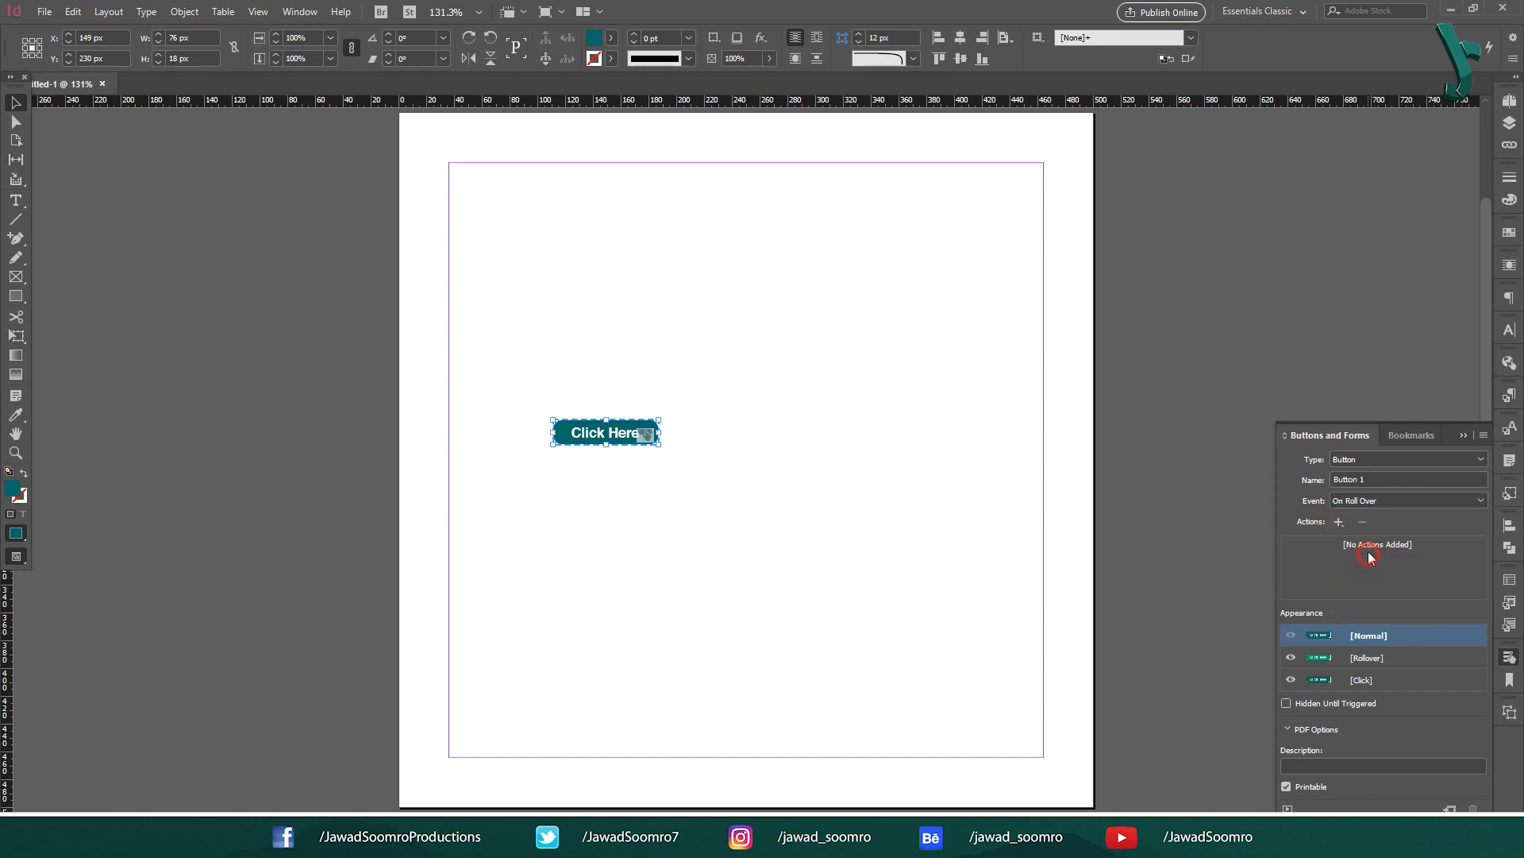
{"action": "left_click", "coordinate": [1372, 500]}
{"action": "left_click", "coordinate": [1376, 568]}
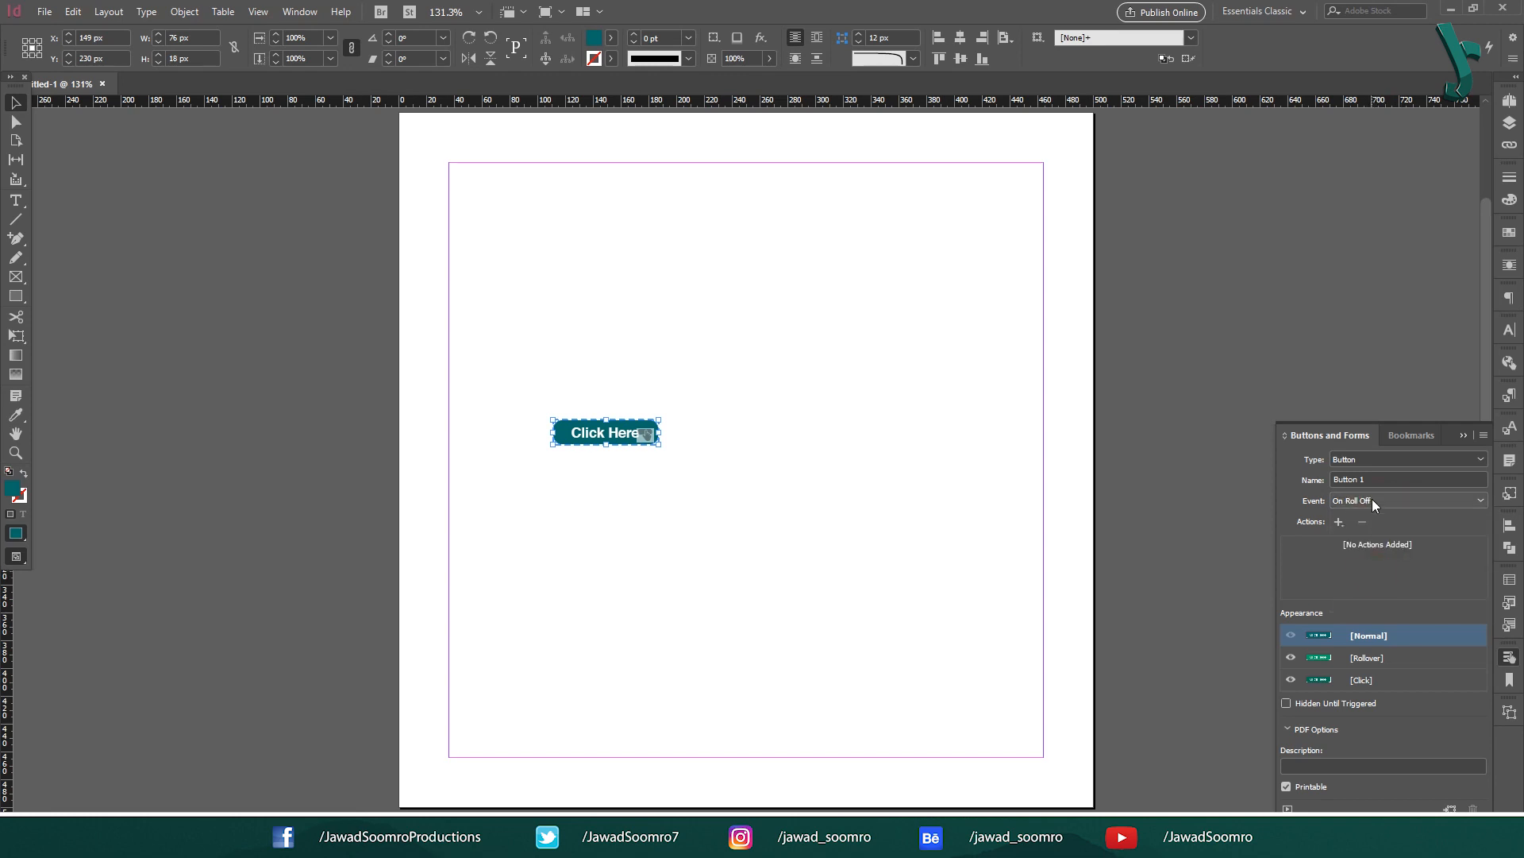
Step: Try On Focus and On Blur, then restore On Release or Tap and reselect the button
{"action": "left_click", "coordinate": [1372, 500]}
{"action": "left_click", "coordinate": [1378, 588]}
{"action": "left_click", "coordinate": [1367, 501]}
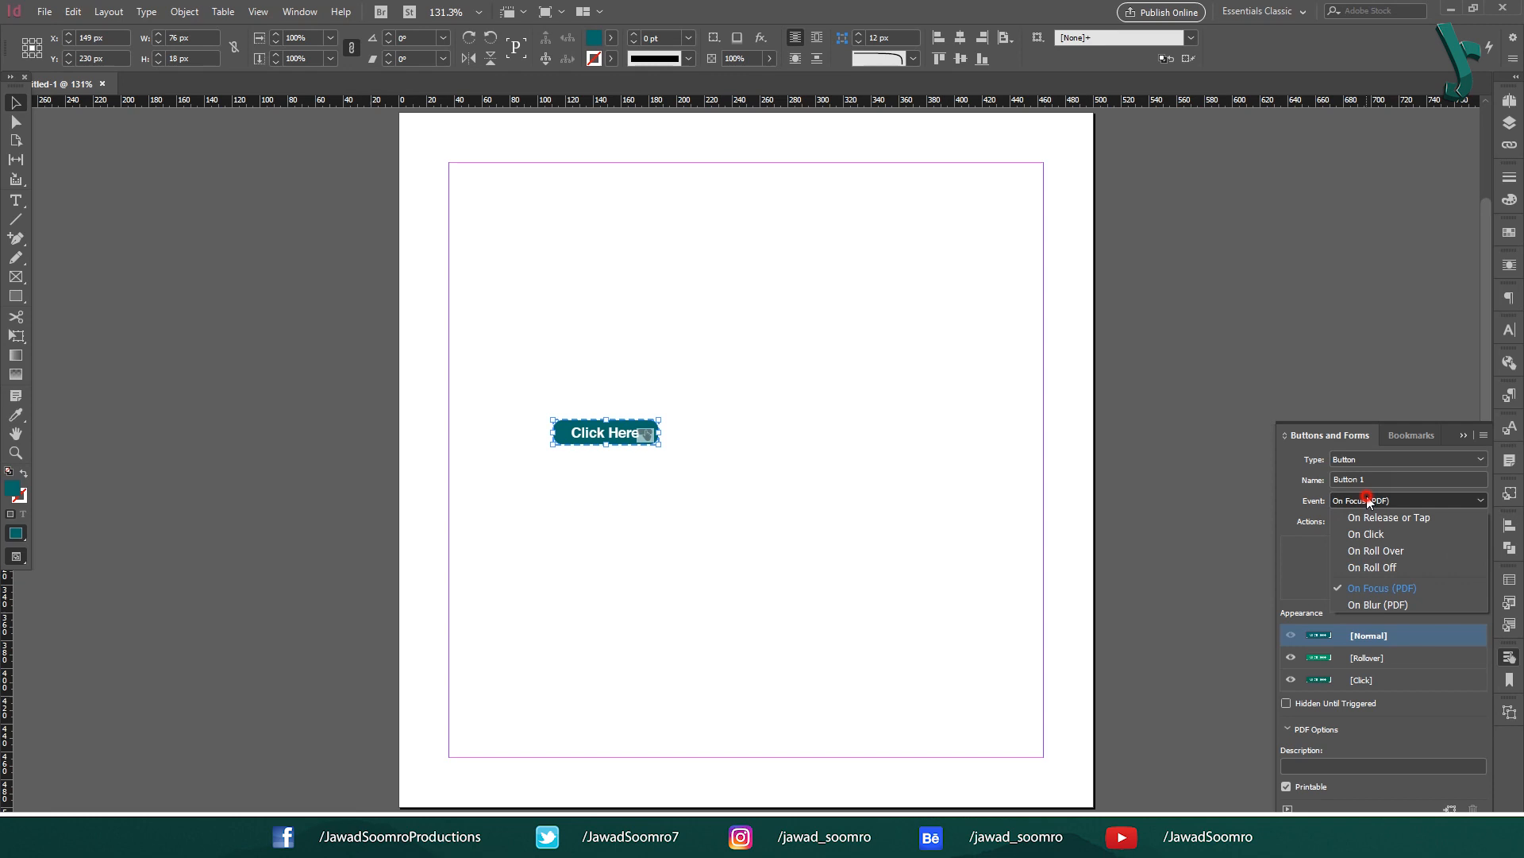
{"action": "left_click", "coordinate": [1374, 604]}
{"action": "left_click", "coordinate": [1405, 501]}
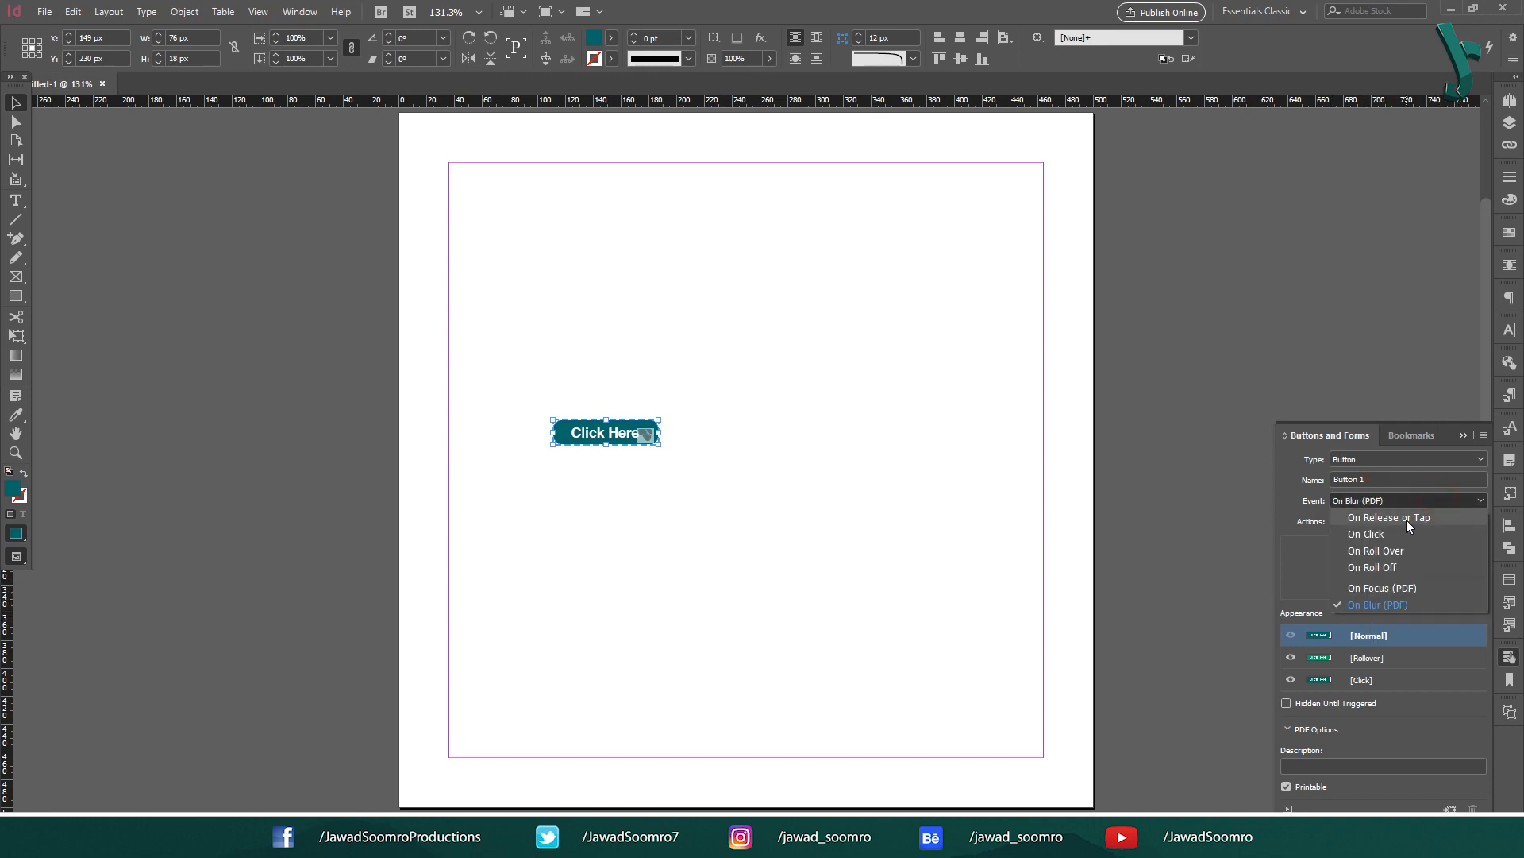
{"action": "left_click", "coordinate": [1407, 519]}
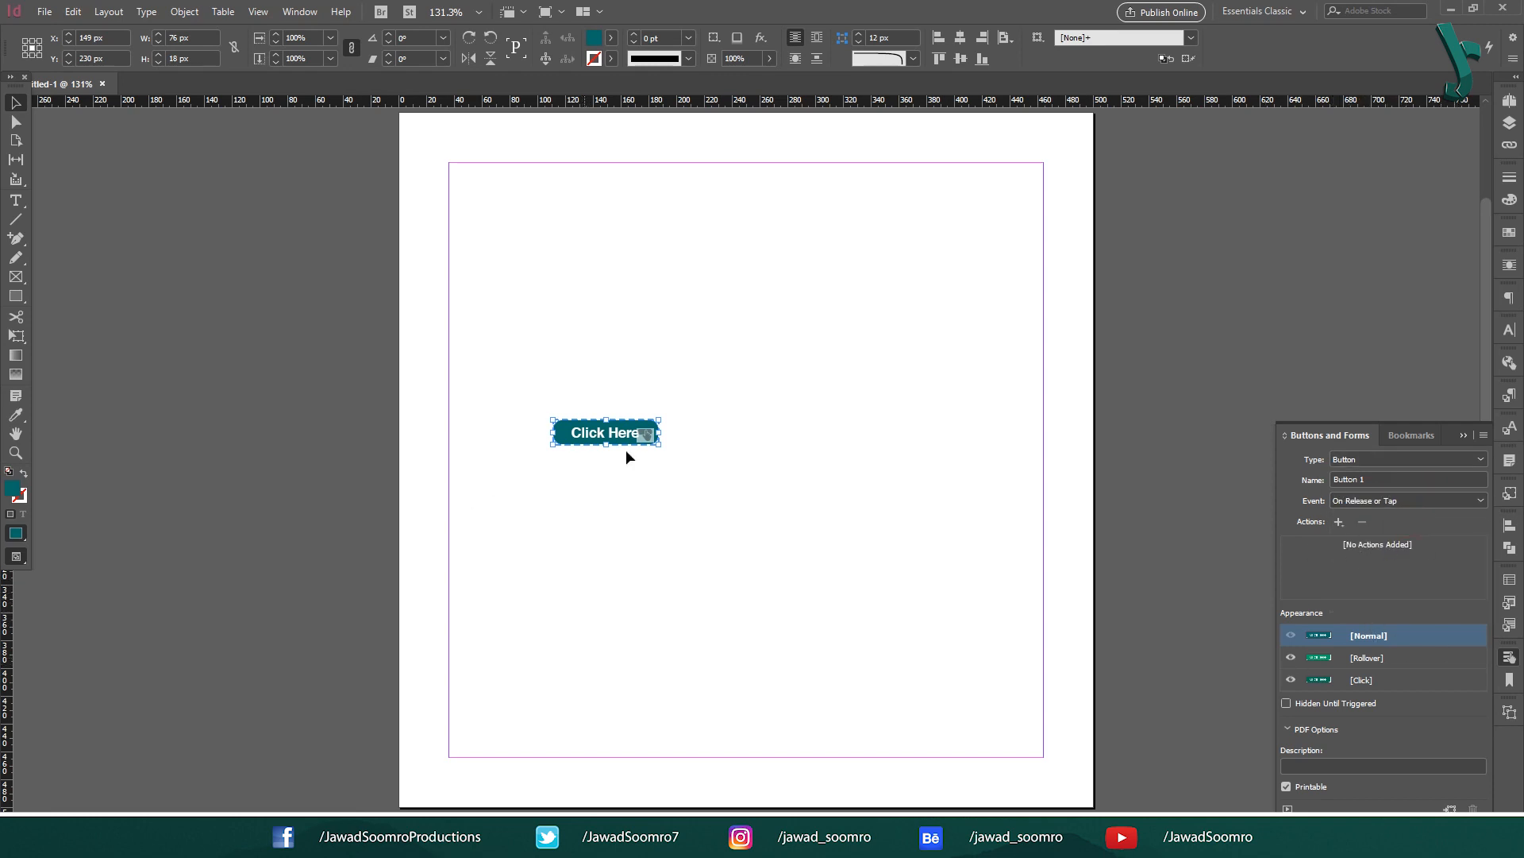
{"action": "left_click", "coordinate": [1031, 547]}
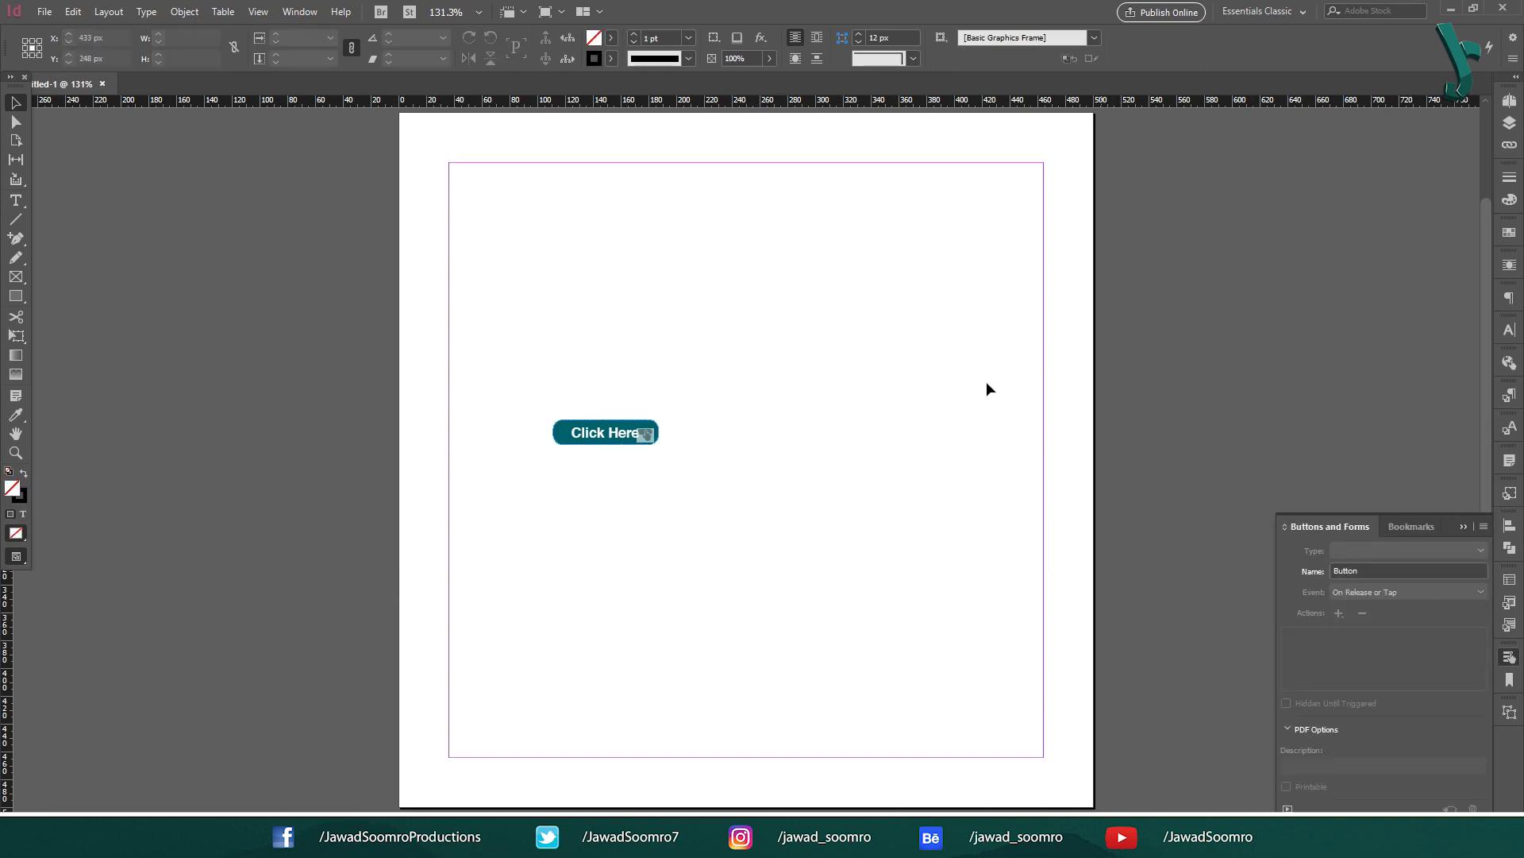
{"action": "left_click_drag", "start_coordinate": [468, 306], "coordinate": [784, 555]}
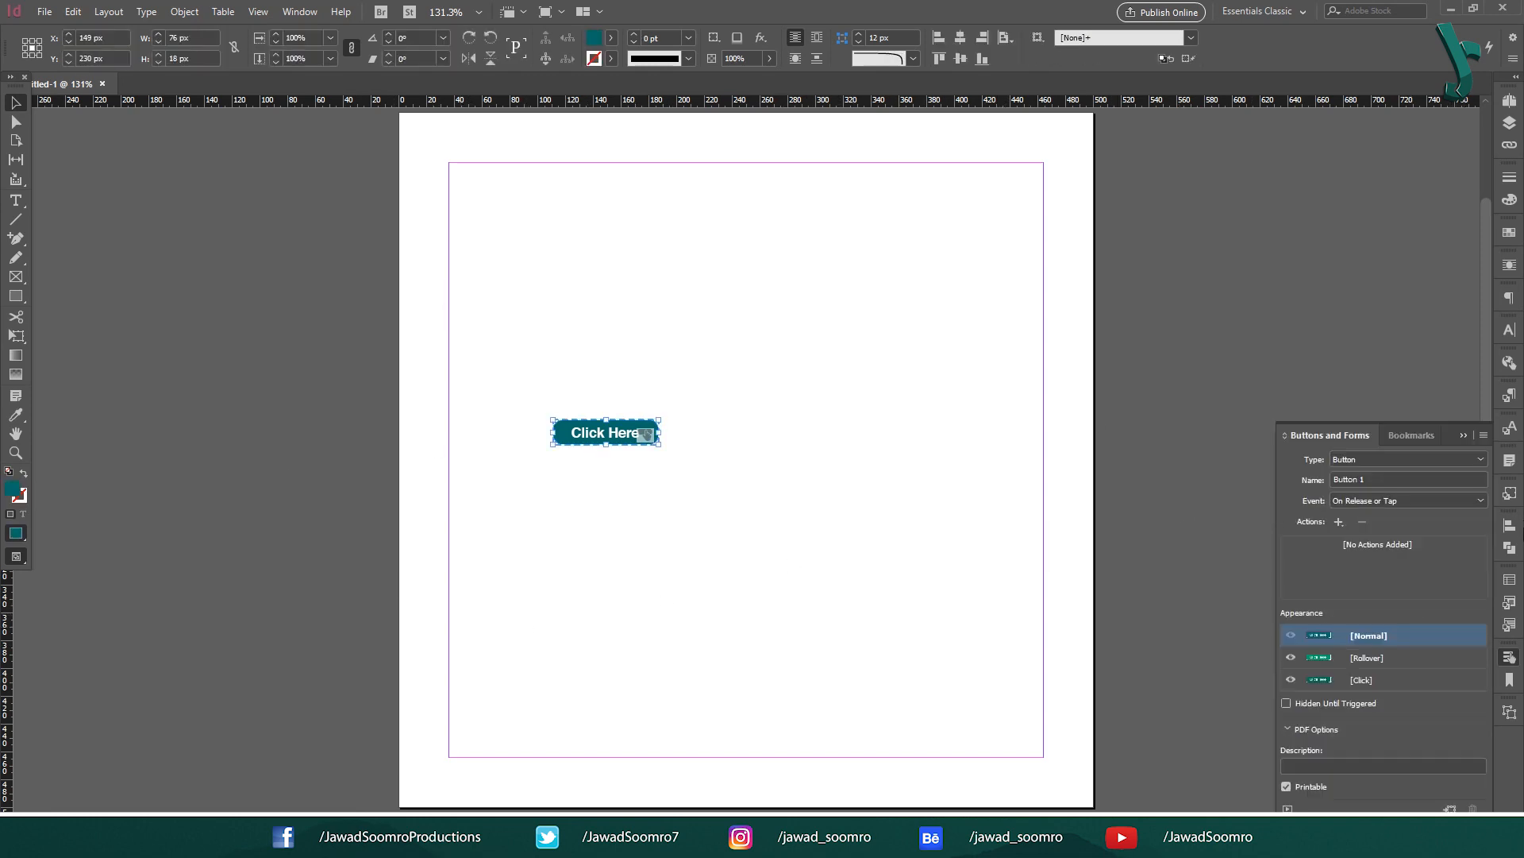
Step: Keep the trigger on On Release or Tap and start removing the Go To URL action
{"action": "left_click", "coordinate": [1338, 521]}
{"action": "left_click", "coordinate": [1428, 550]}
{"action": "left_click", "coordinate": [1419, 501]}
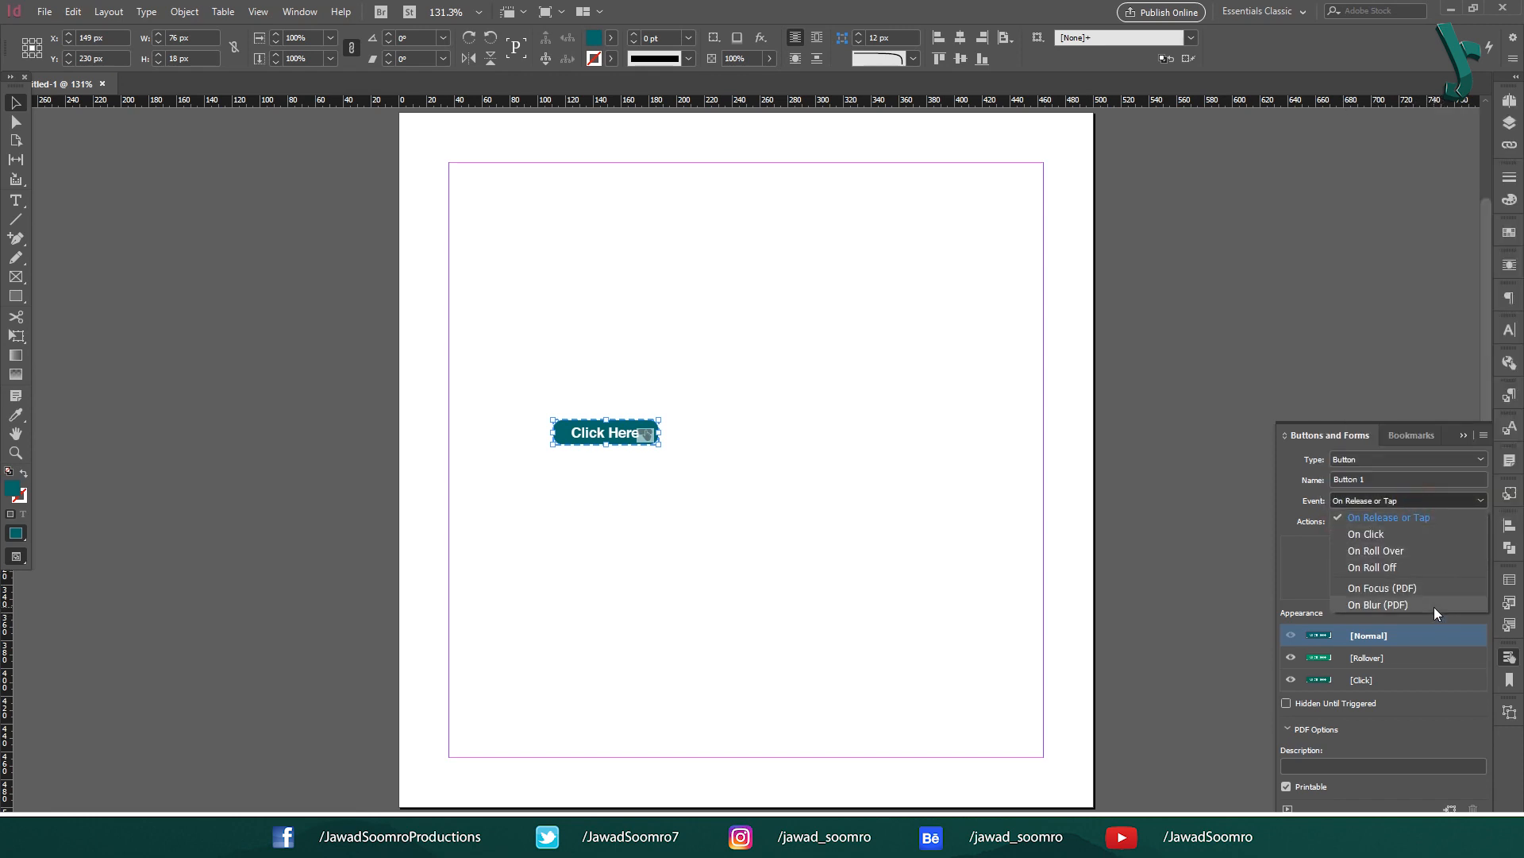
{"action": "left_click", "coordinate": [1415, 514]}
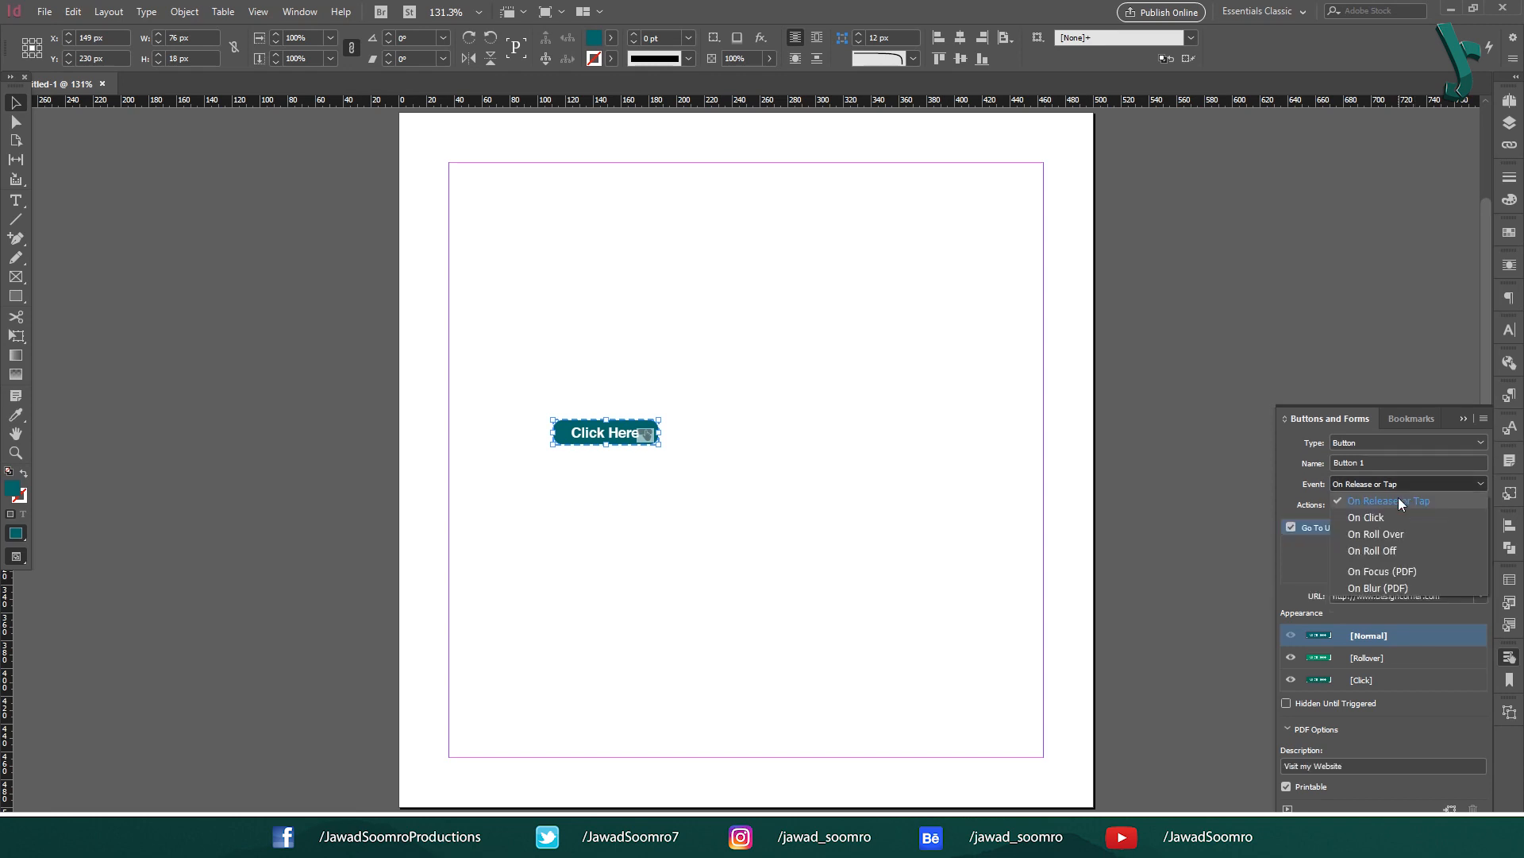
{"action": "left_click", "coordinate": [1398, 498]}
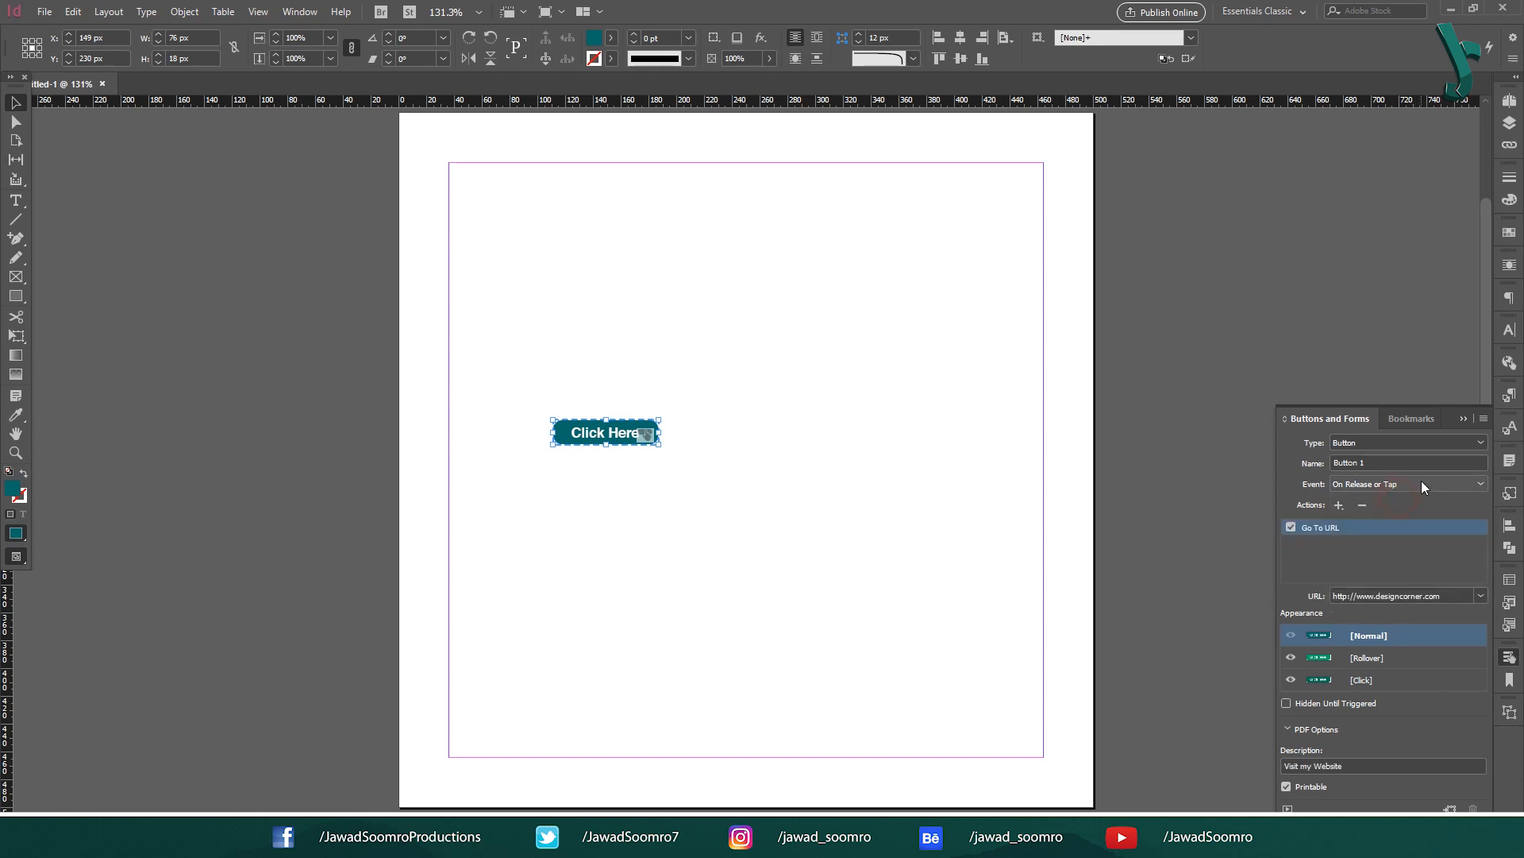
{"action": "left_click", "coordinate": [1362, 506]}
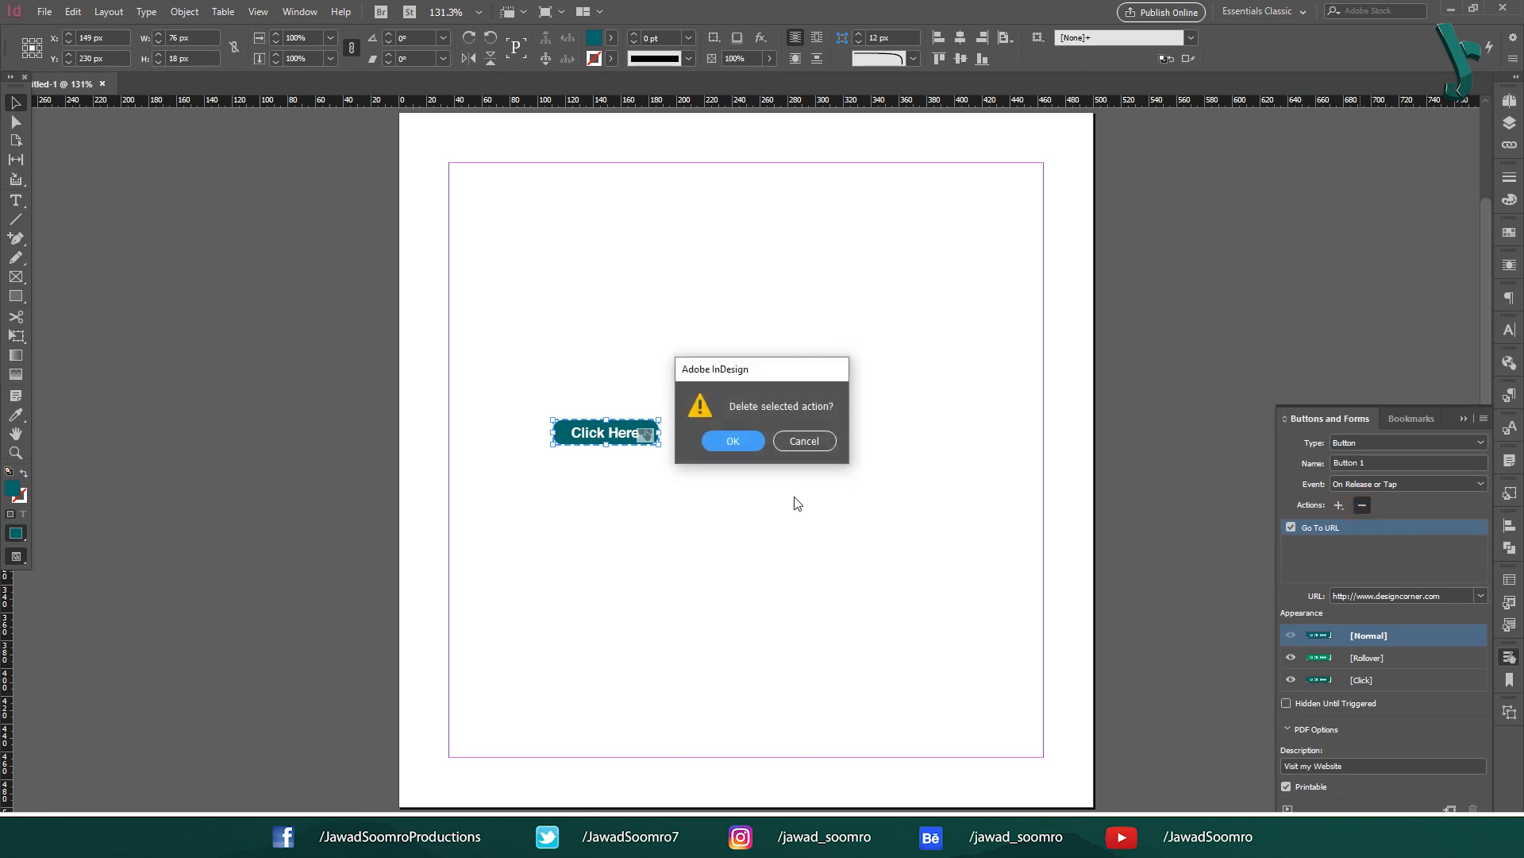
Step: Replace the URL action with Go To Destination targeting InDesign Green Template.indd
{"action": "left_click", "coordinate": [740, 443]}
{"action": "left_click", "coordinate": [1339, 522]}
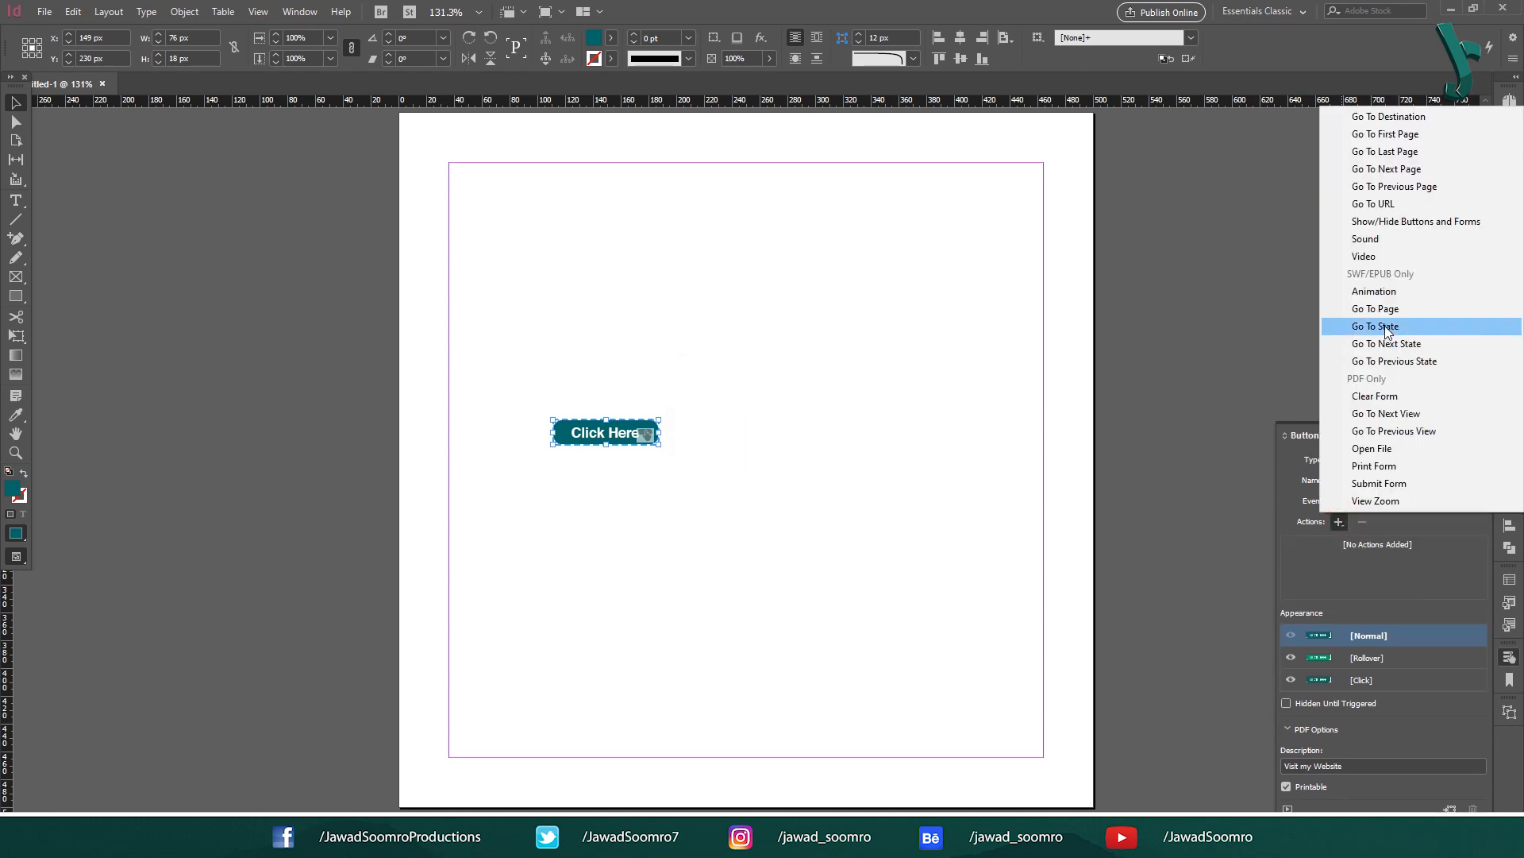
{"action": "left_click", "coordinate": [1402, 116]}
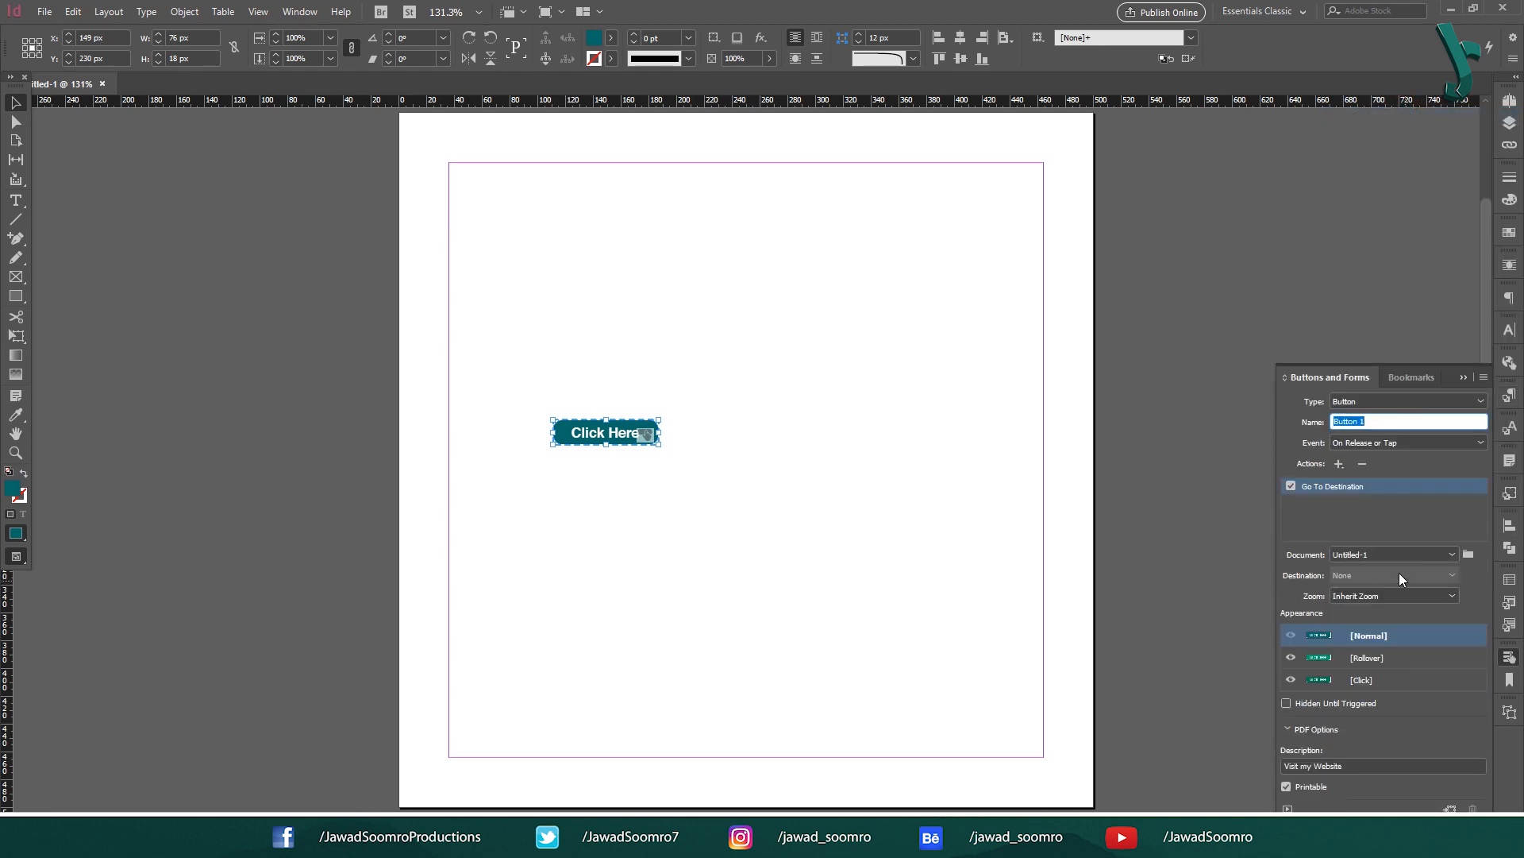
{"action": "left_click", "coordinate": [1452, 555]}
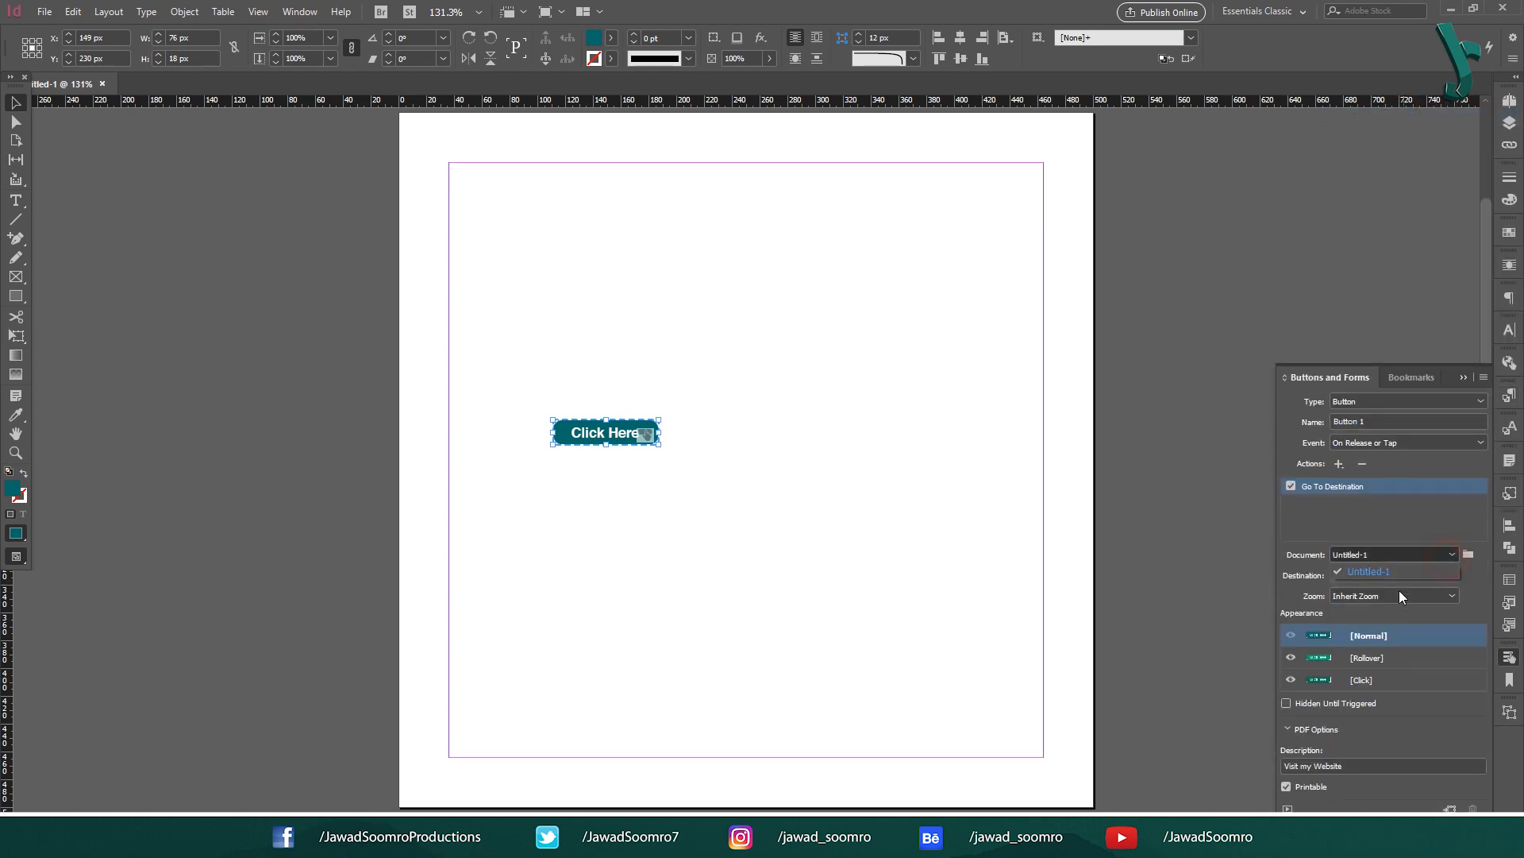
{"action": "left_click", "coordinate": [1468, 555]}
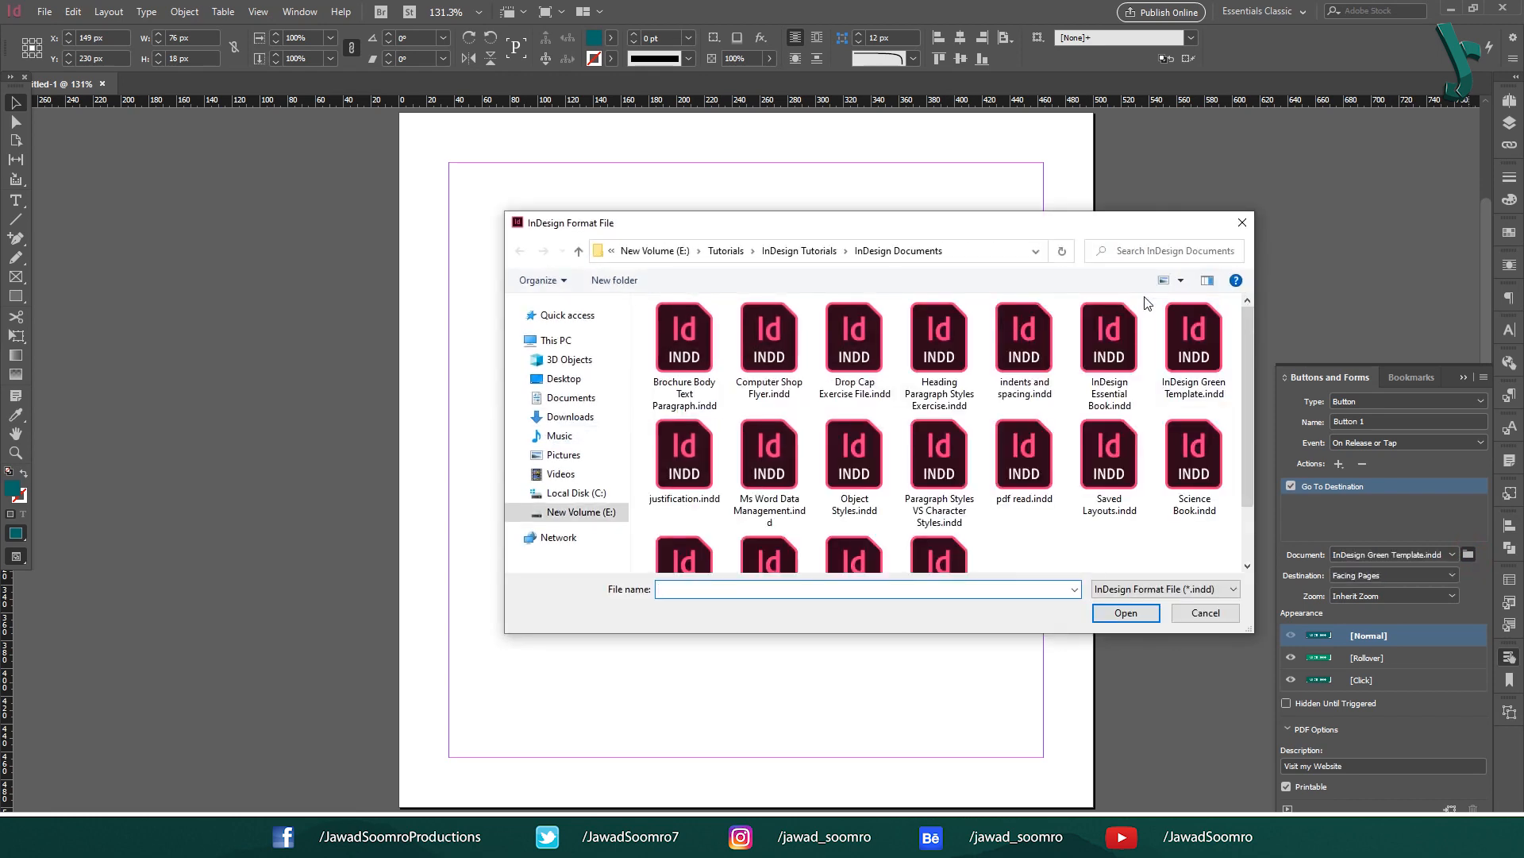
{"action": "left_click", "coordinate": [1194, 343]}
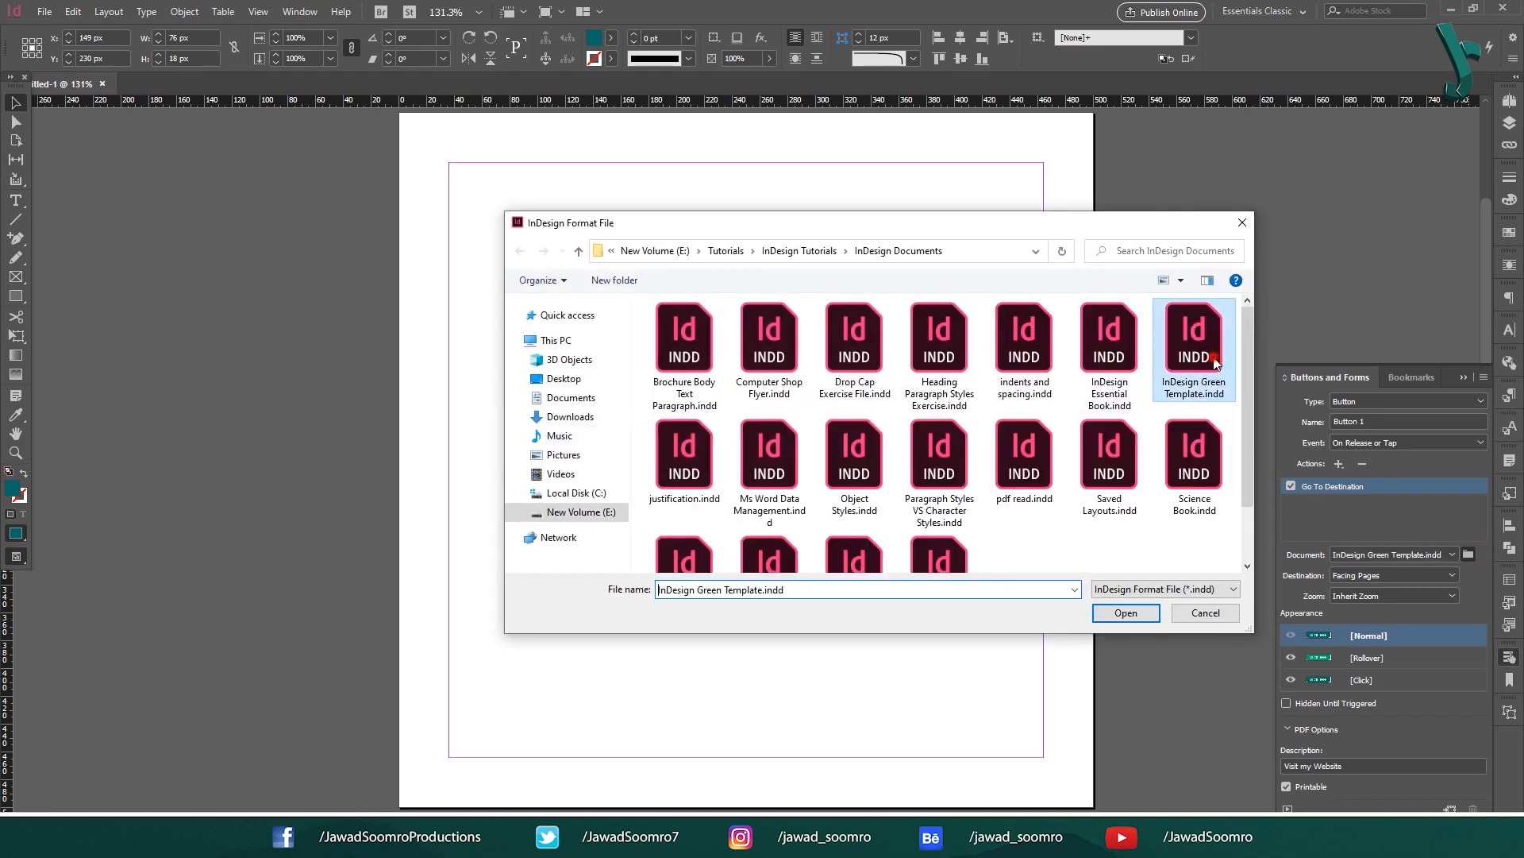
{"action": "left_click", "coordinate": [1126, 613]}
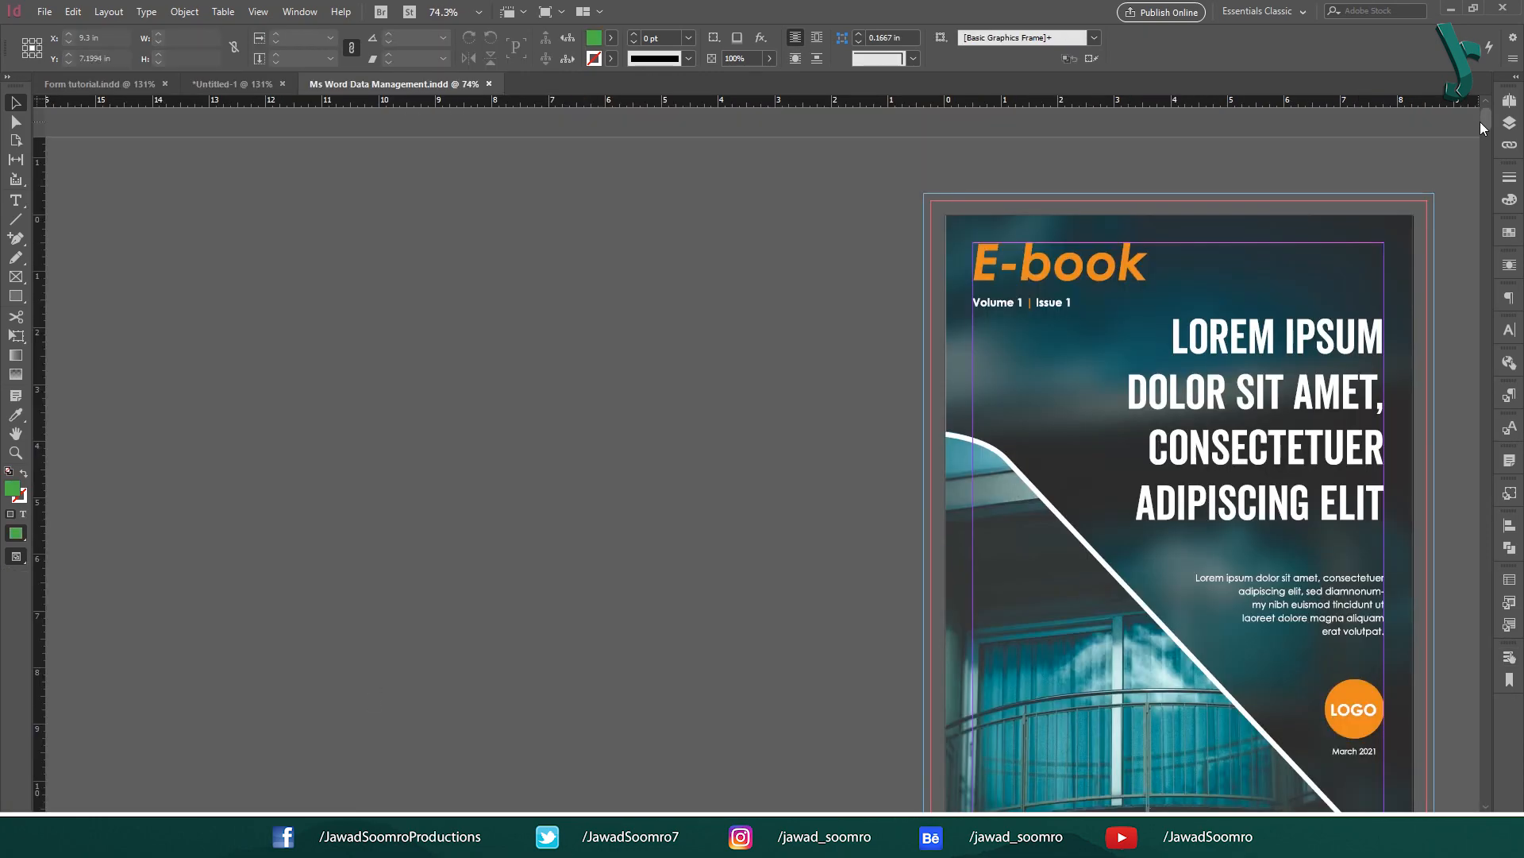
Step: Paste a Click Here button at the back page's lower left and fill it Format Orange
{"action": "left_click_drag", "start_coordinate": [1480, 122], "coordinate": [1471, 789]}
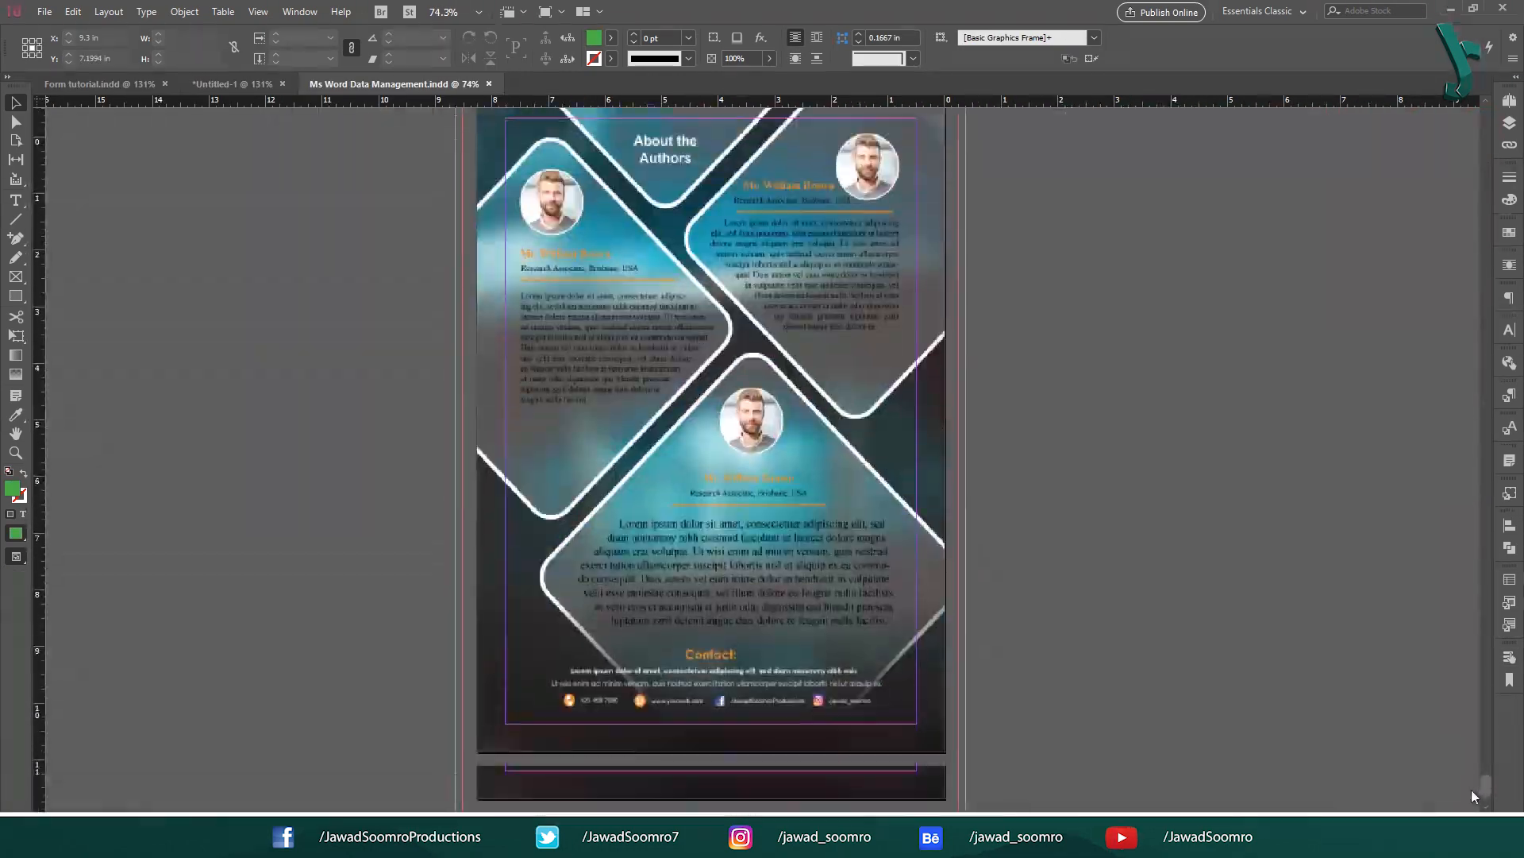
{"action": "scroll", "coordinate": [1470, 787], "scroll_direction": "up", "scroll_amount": 3}
{"action": "scroll", "coordinate": [975, 436], "scroll_direction": "down", "scroll_amount": 2}
{"action": "key", "text": "ctrl+v"}
{"action": "left_click_drag", "start_coordinate": [771, 464], "coordinate": [550, 726]}
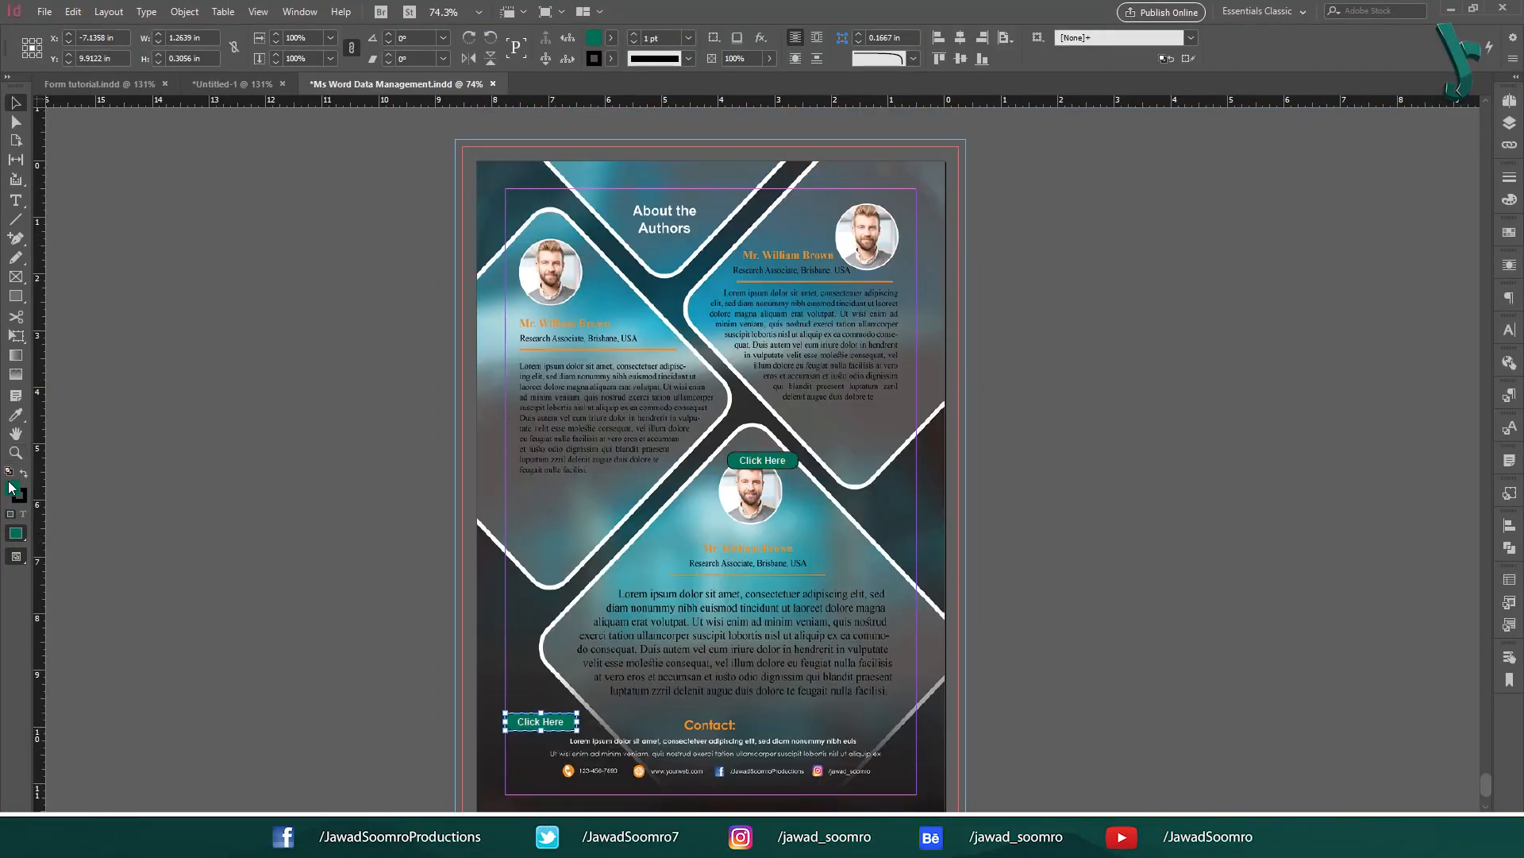
{"action": "left_click", "coordinate": [610, 37]}
{"action": "left_click", "coordinate": [479, 163]}
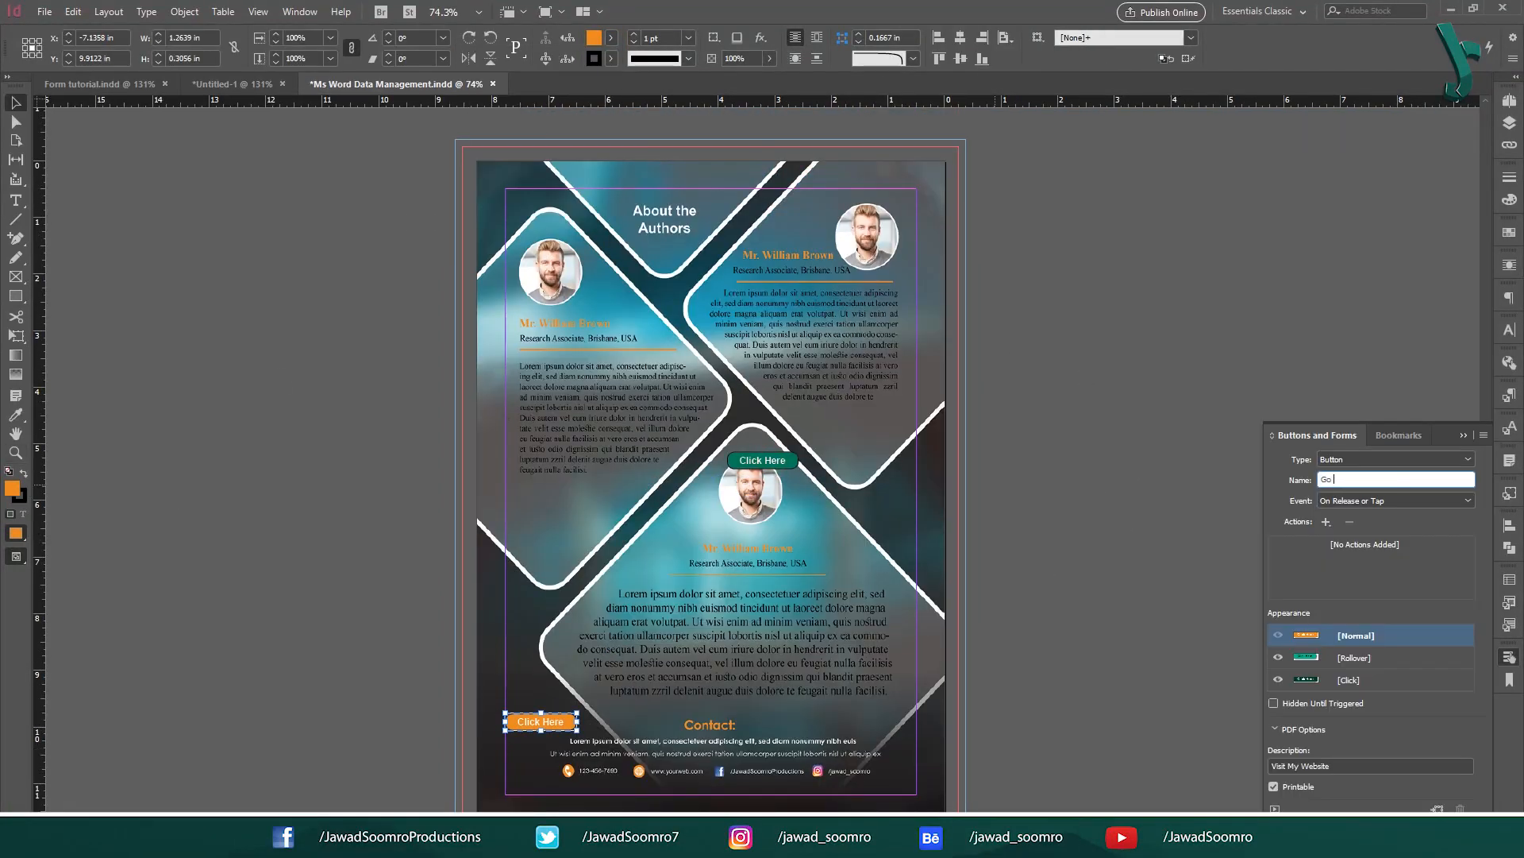
{"action": "left_click", "coordinate": [1326, 521]}
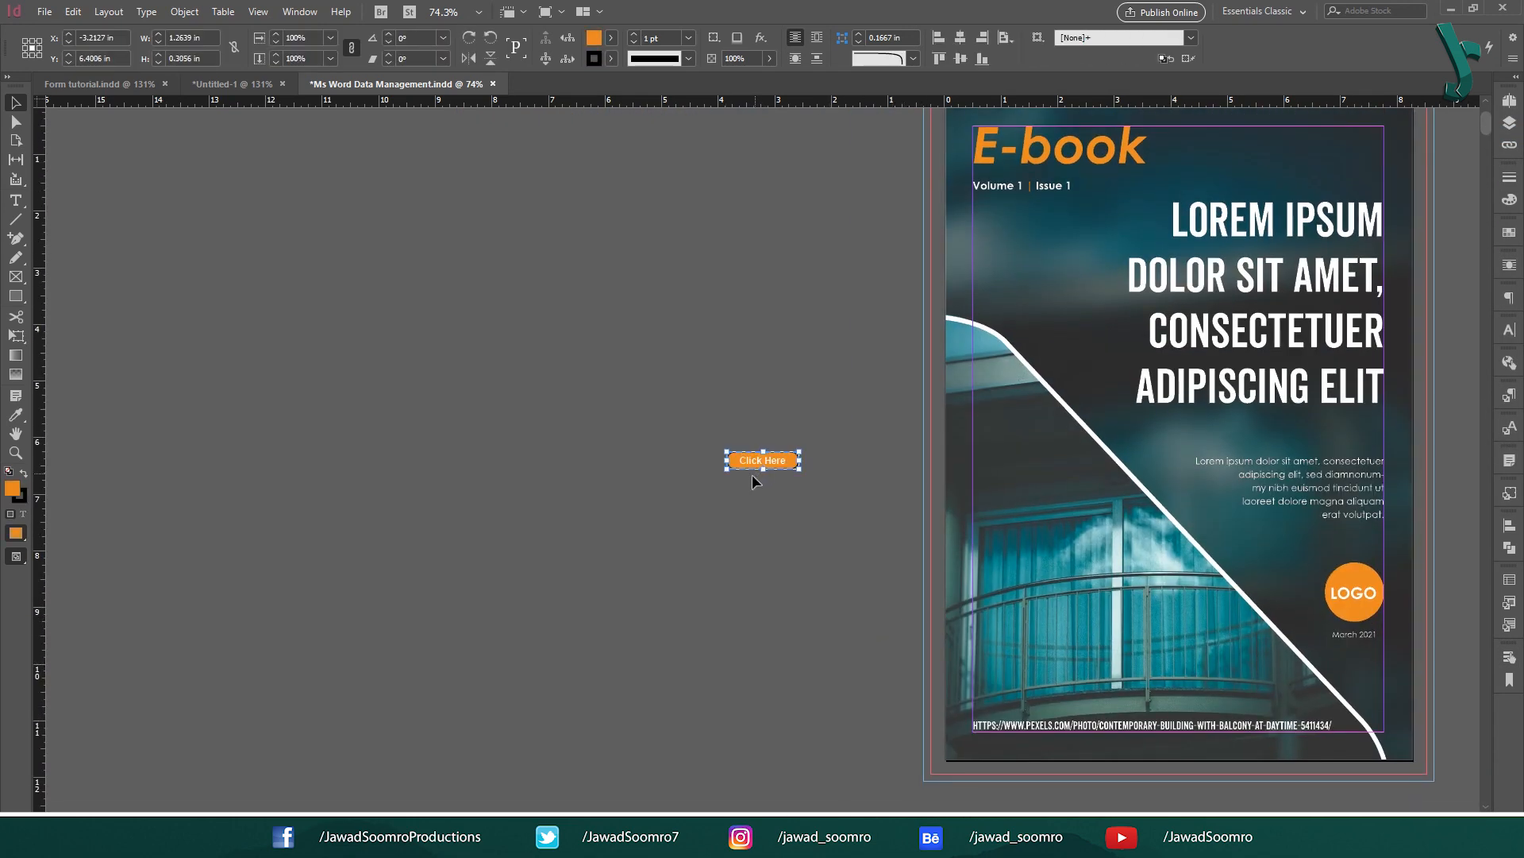
Step: Place a Click Here button at the cover's bottom-left that goes to the last page
{"action": "left_click_drag", "start_coordinate": [770, 464], "coordinate": [1016, 691]}
{"action": "left_click", "coordinate": [1510, 656]}
{"action": "left_click", "coordinate": [1326, 505]}
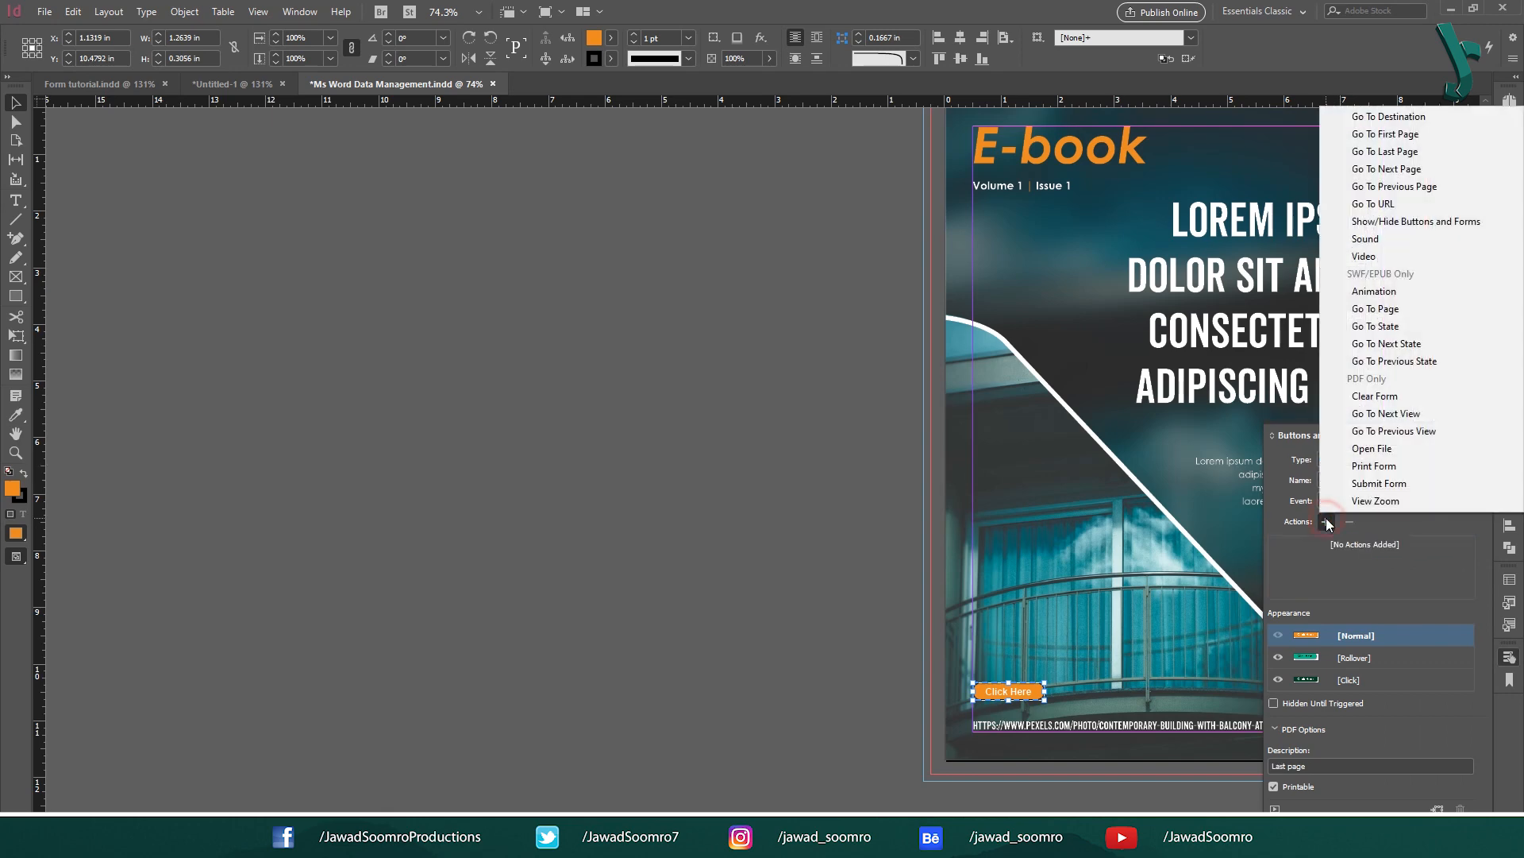
{"action": "left_click", "coordinate": [1436, 159]}
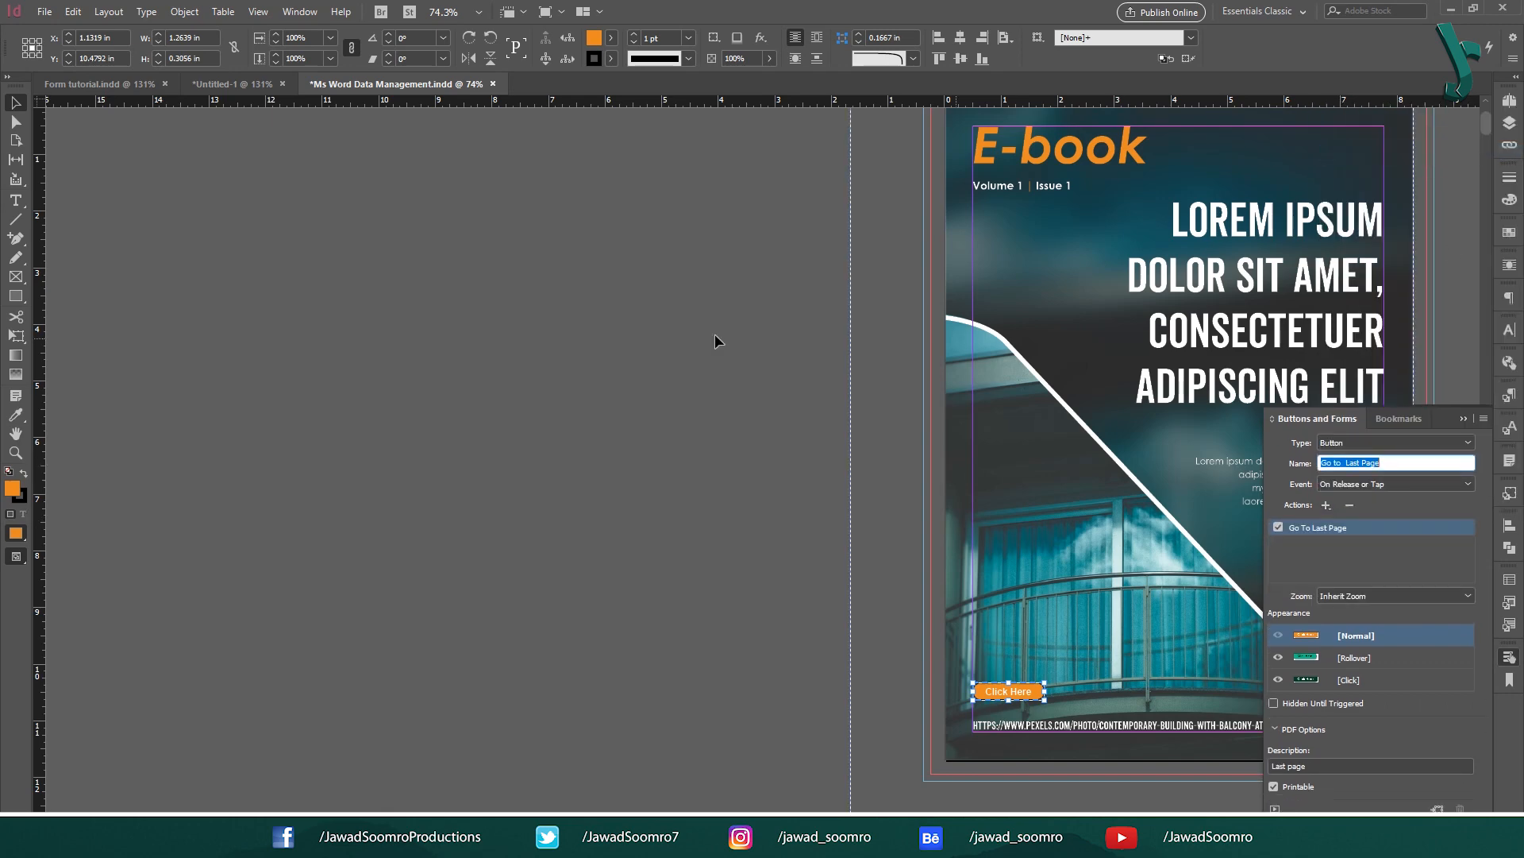
{"action": "left_click", "coordinate": [714, 340]}
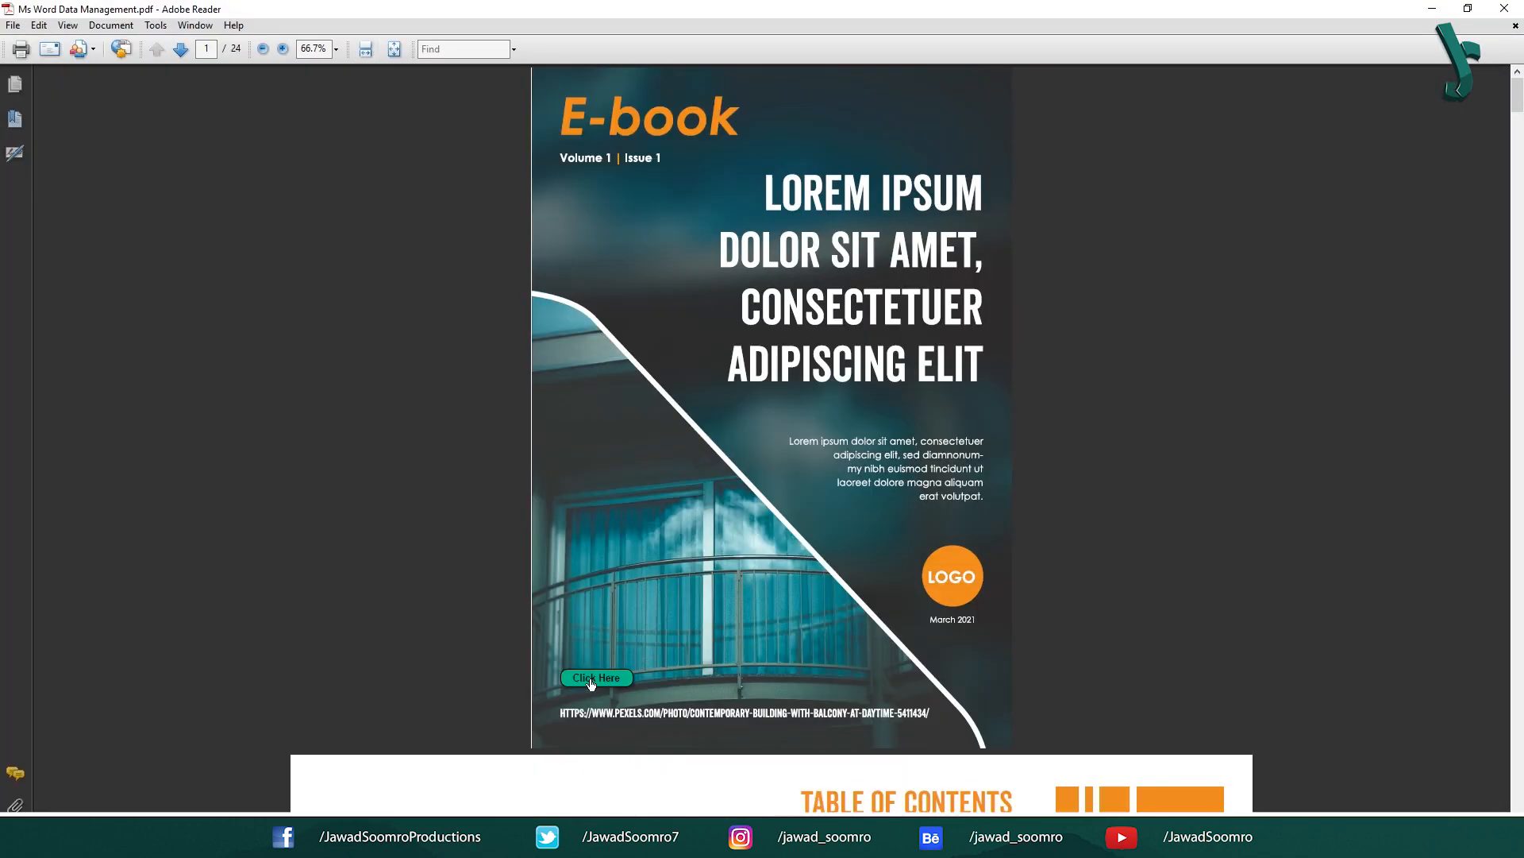
Step: Test the PDF's buttons: the cover jumps to page 24 and the back page returns to page 1
{"action": "left_click", "coordinate": [596, 683]}
{"action": "left_click", "coordinate": [591, 719]}
{"action": "left_click", "coordinate": [596, 677]}
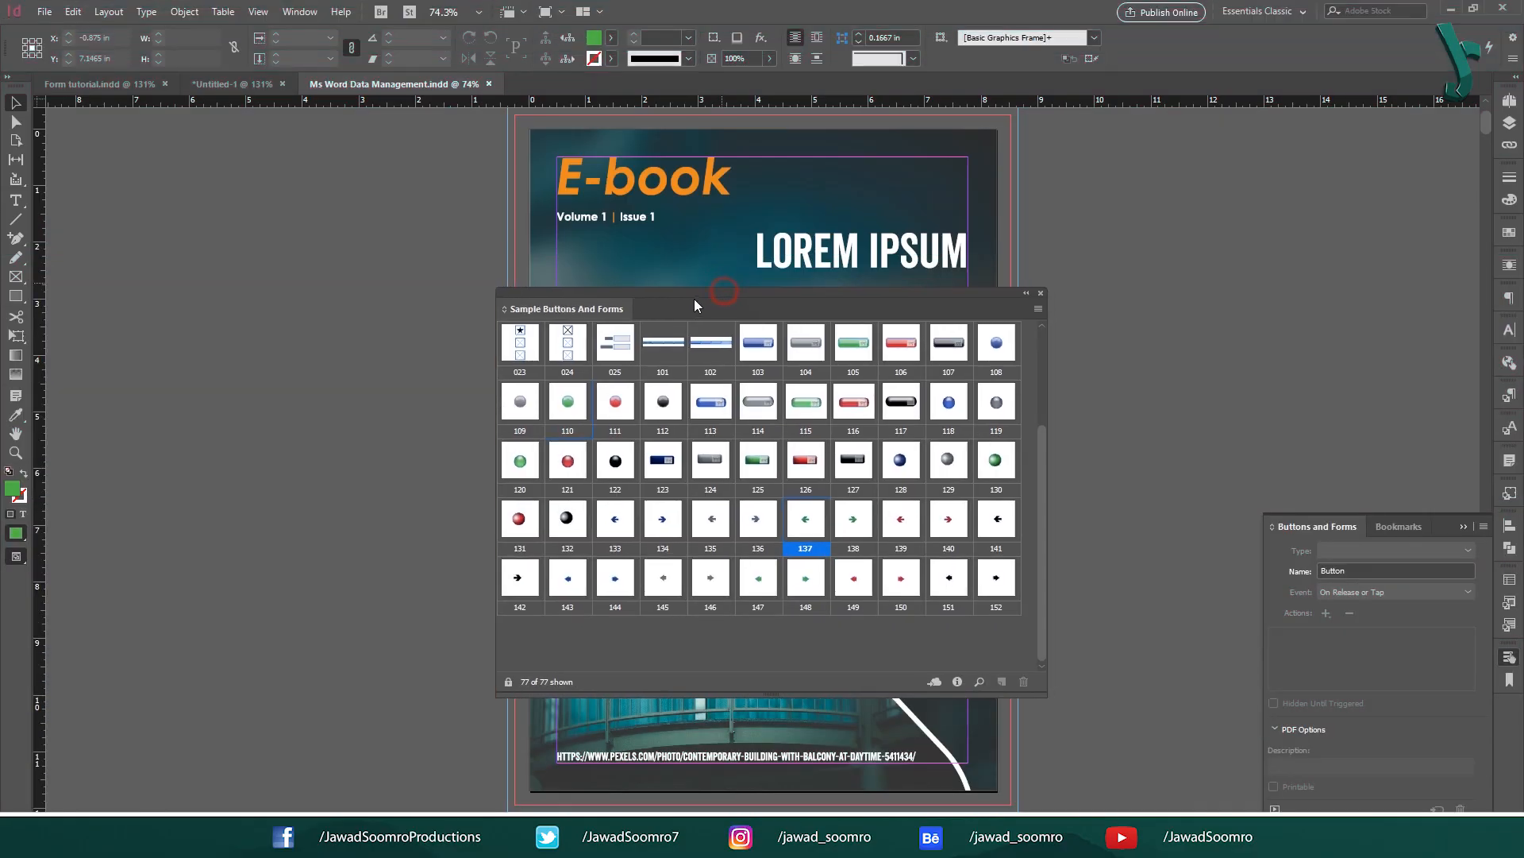
Step: Drag sample arrow buttons 137 and 138 onto the pasteboard, then undo the placement
{"action": "left_click_drag", "start_coordinate": [694, 299], "coordinate": [716, 297]}
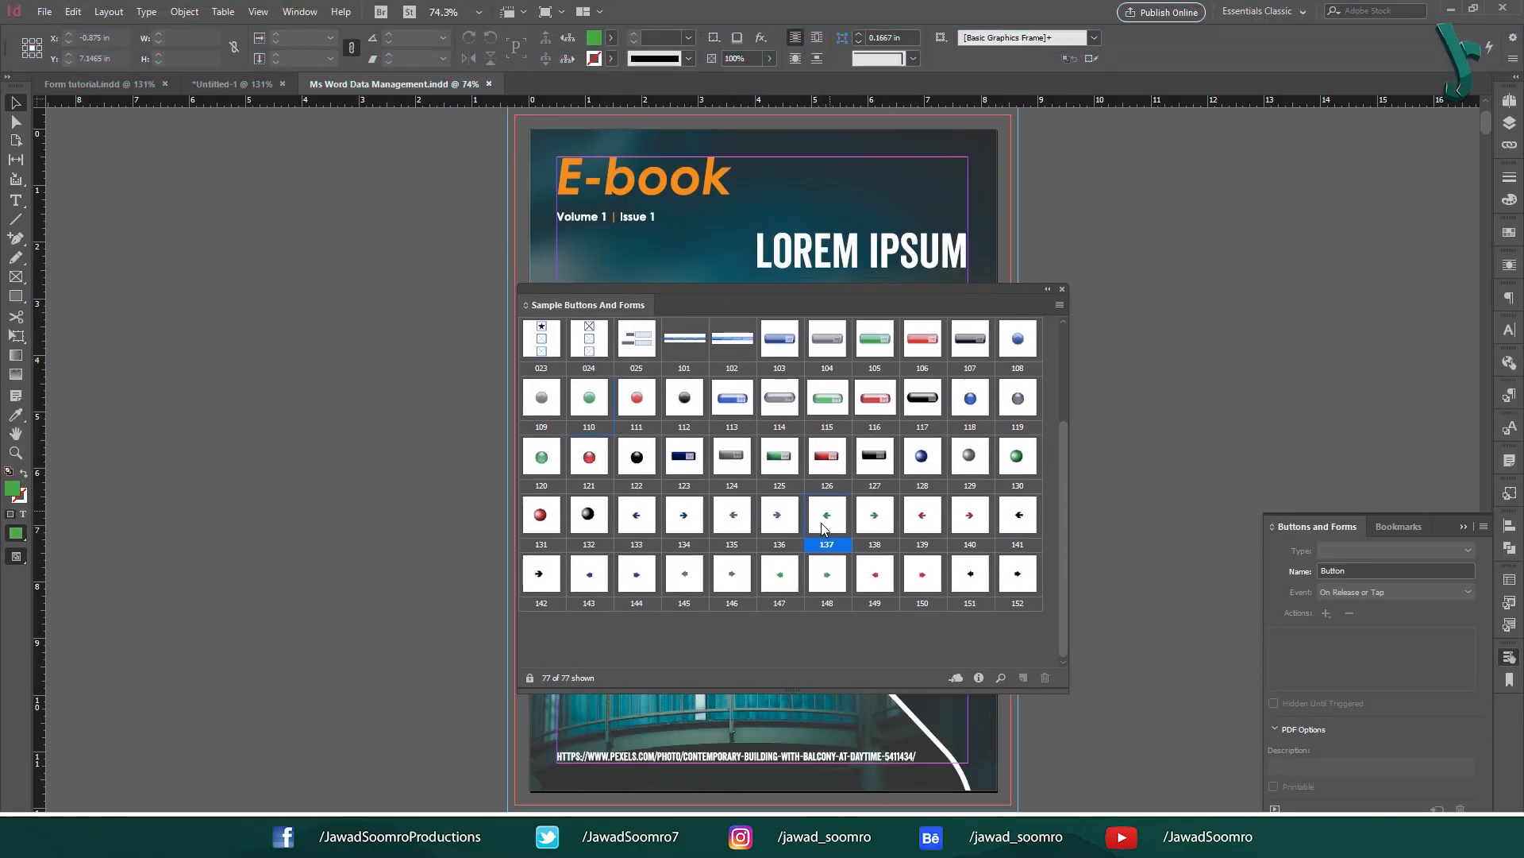
{"action": "left_click", "coordinate": [885, 520]}
{"action": "left_click", "coordinate": [834, 516]}
{"action": "left_click", "coordinate": [875, 517]}
{"action": "left_click", "coordinate": [824, 514]}
{"action": "left_click", "coordinate": [874, 515]}
{"action": "left_click_drag", "start_coordinate": [827, 514], "coordinate": [313, 623]}
{"action": "left_click", "coordinate": [241, 613]}
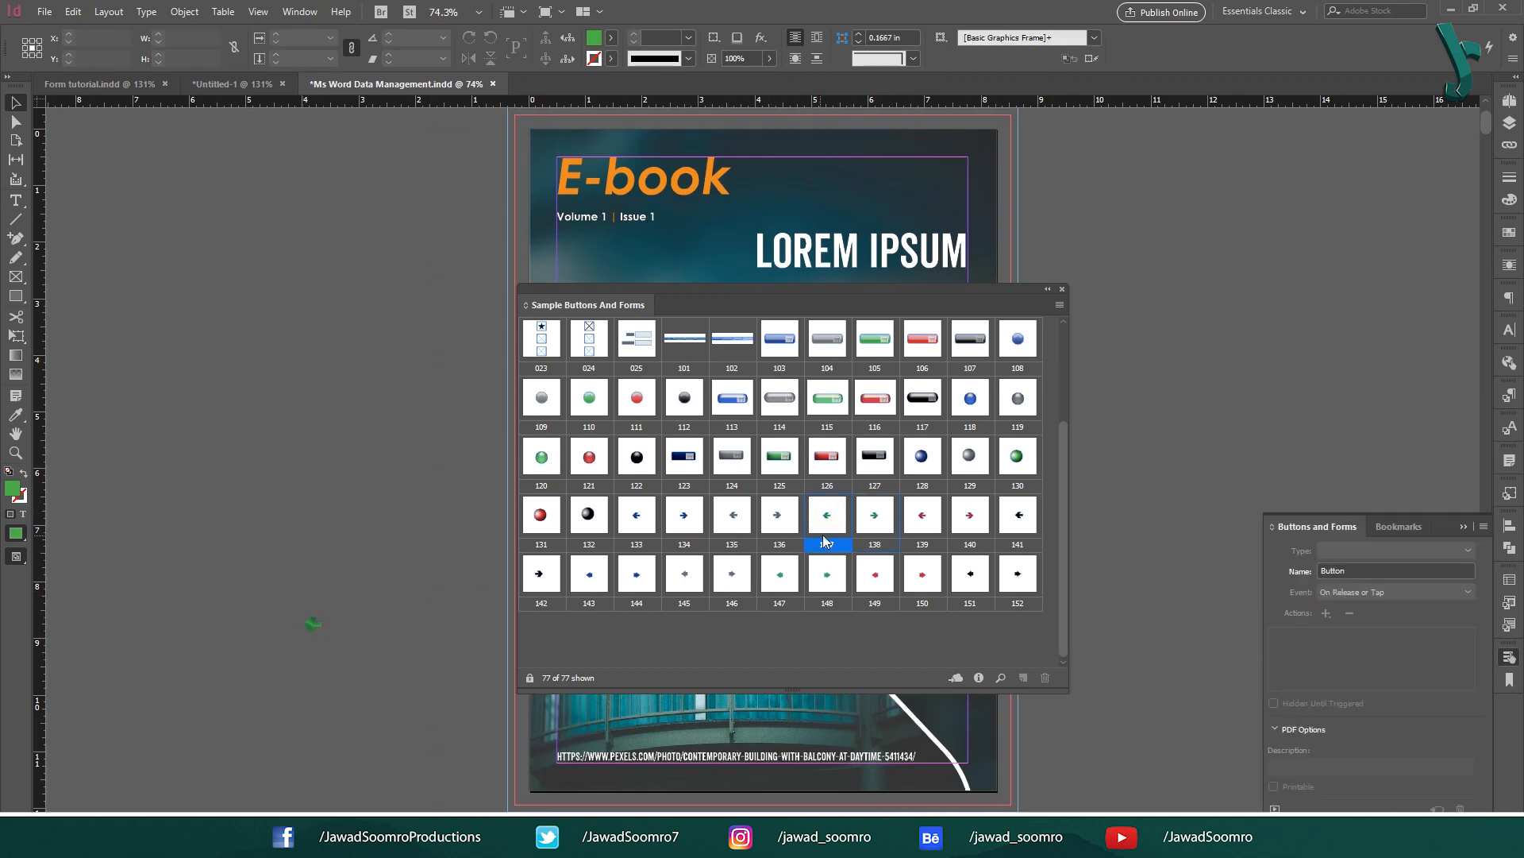
{"action": "left_click_drag", "start_coordinate": [874, 516], "coordinate": [349, 623]}
{"action": "left_click", "coordinate": [351, 664]}
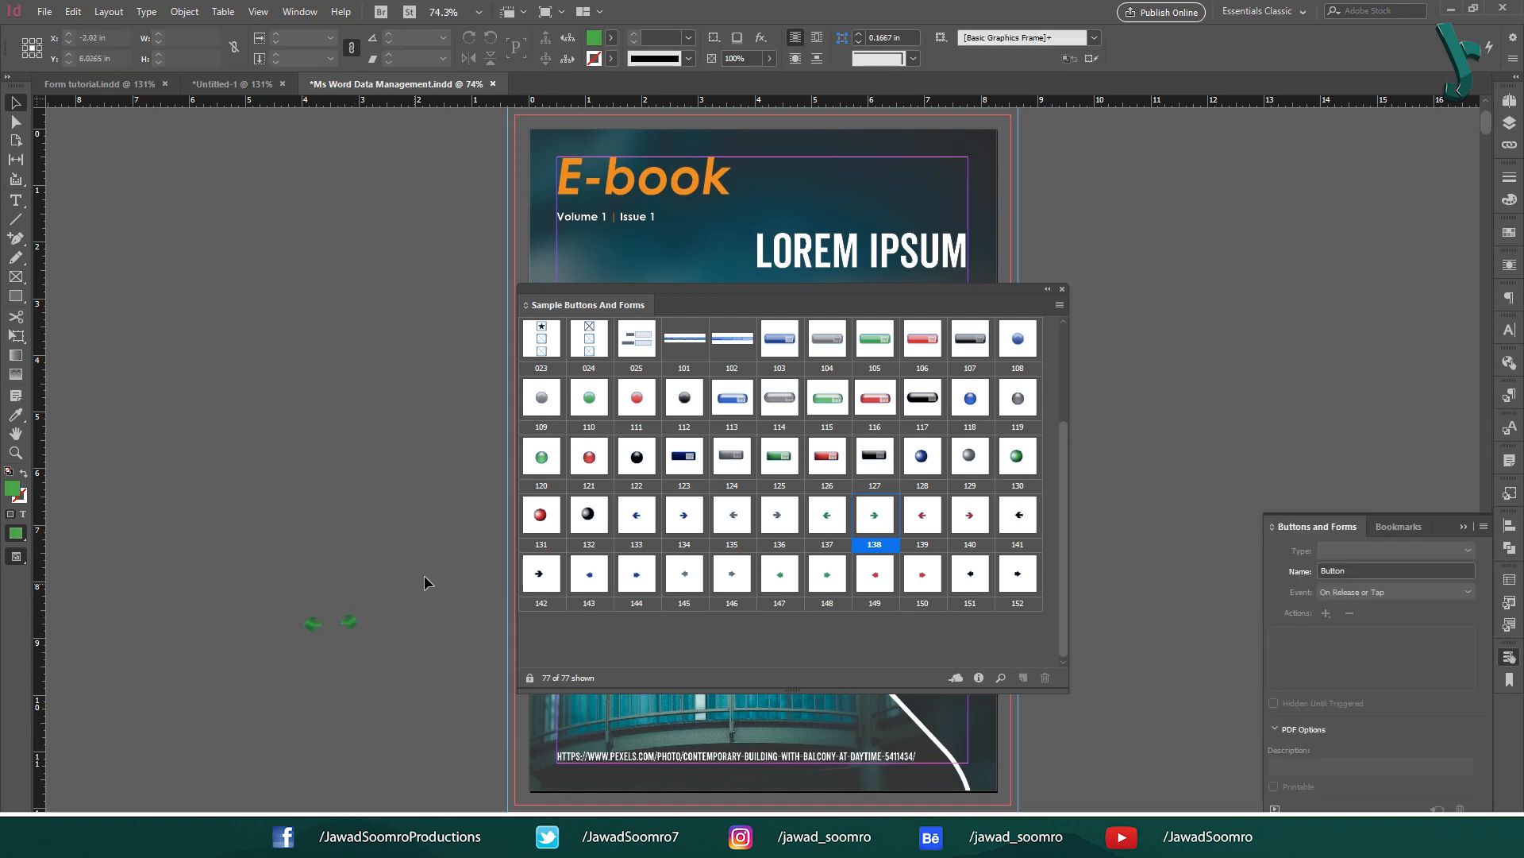
{"action": "key", "text": "ctrl+z"}
{"action": "key", "text": "ctrl+z"}
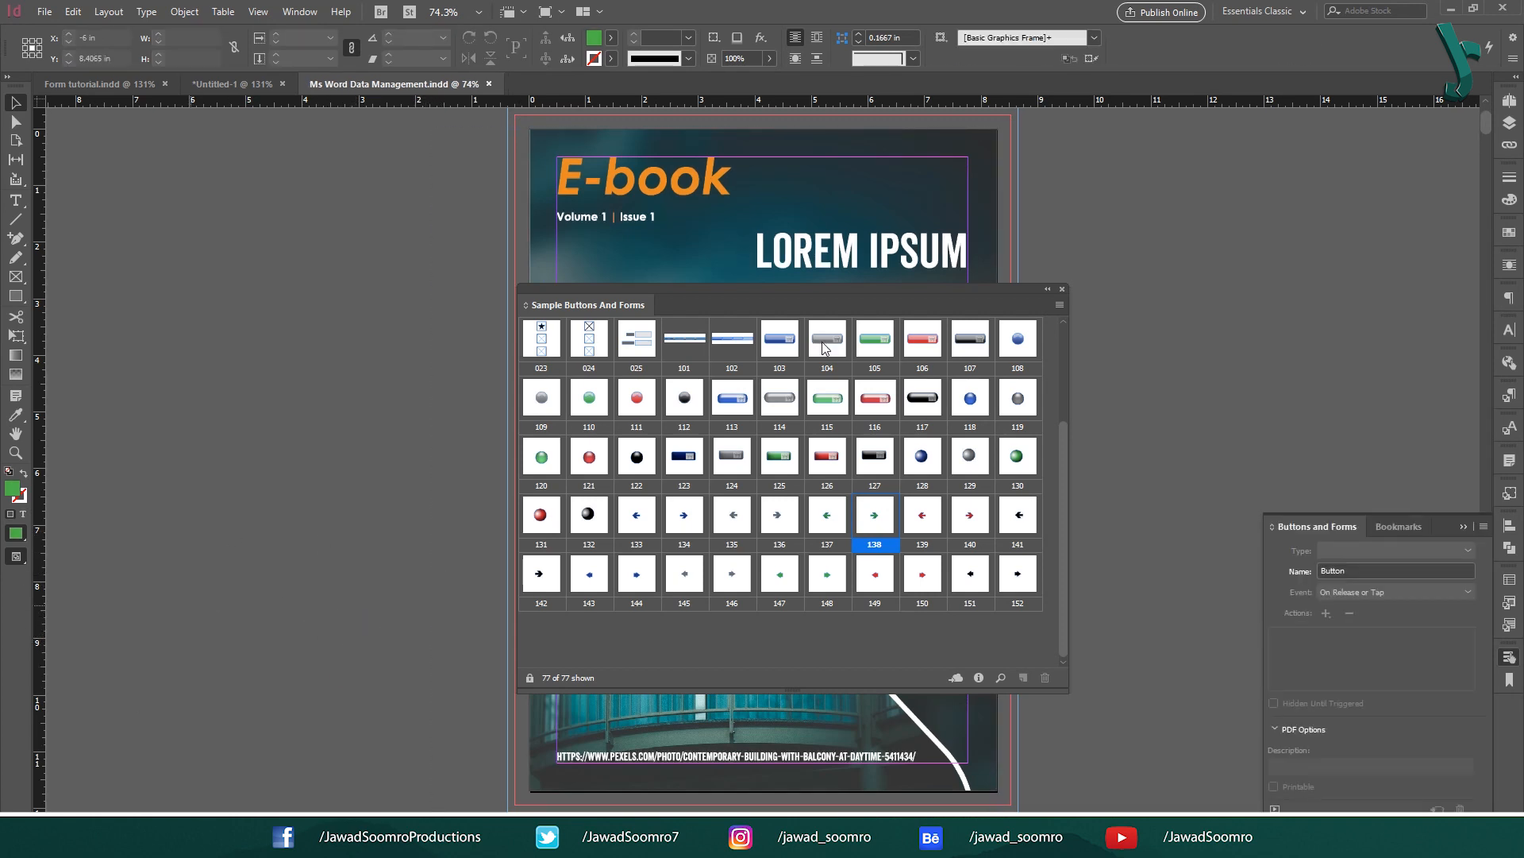
Step: Open the A-Master spread and place green arrow button 137 at its bottom-left corner
{"action": "left_click", "coordinate": [1512, 104]}
{"action": "double_click", "coordinate": [1455, 145]}
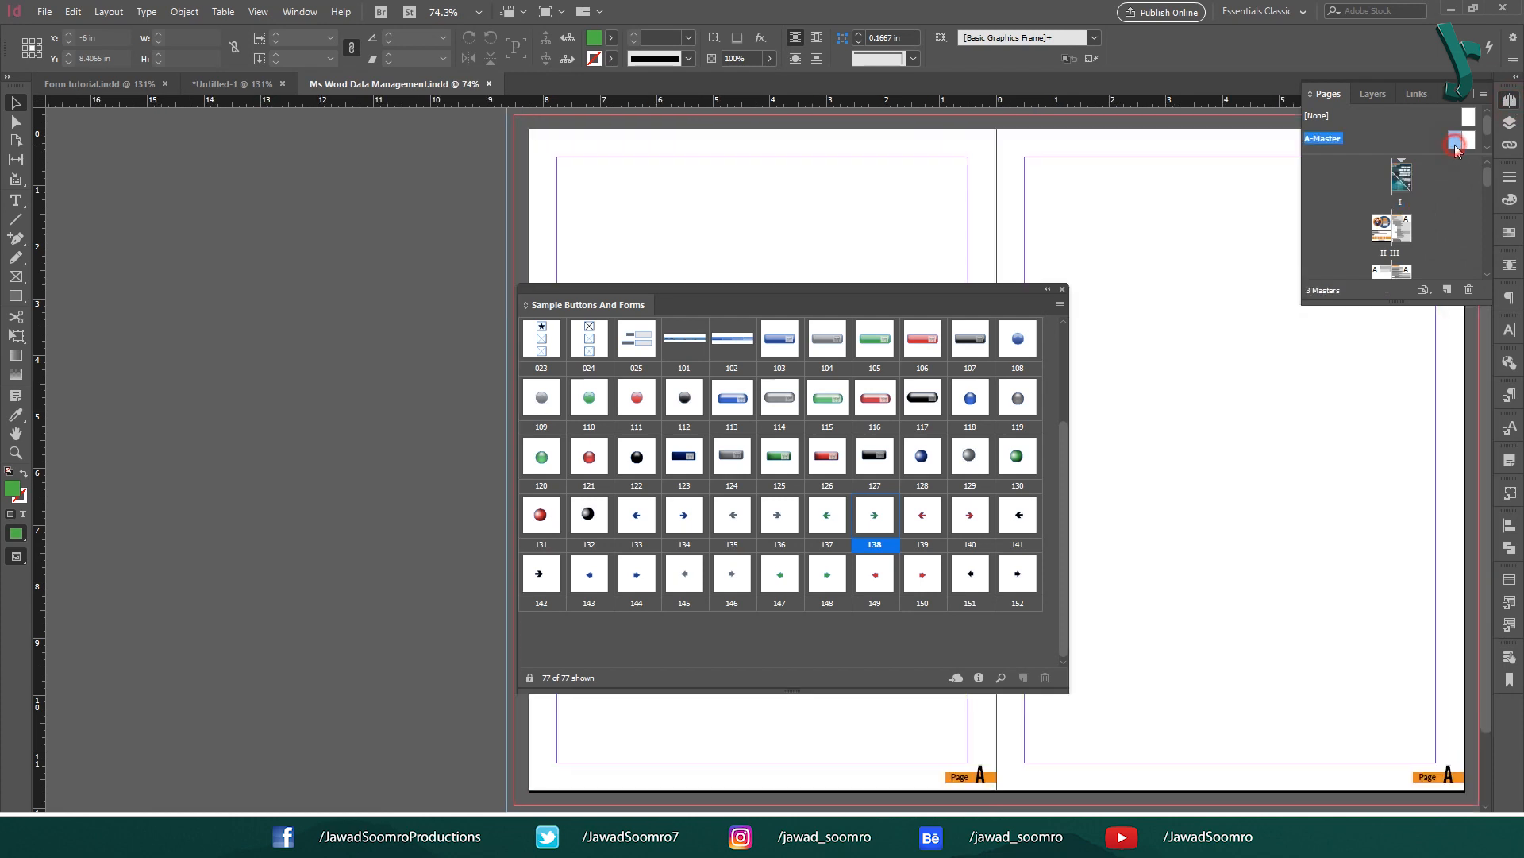
{"action": "left_click", "coordinate": [803, 775]}
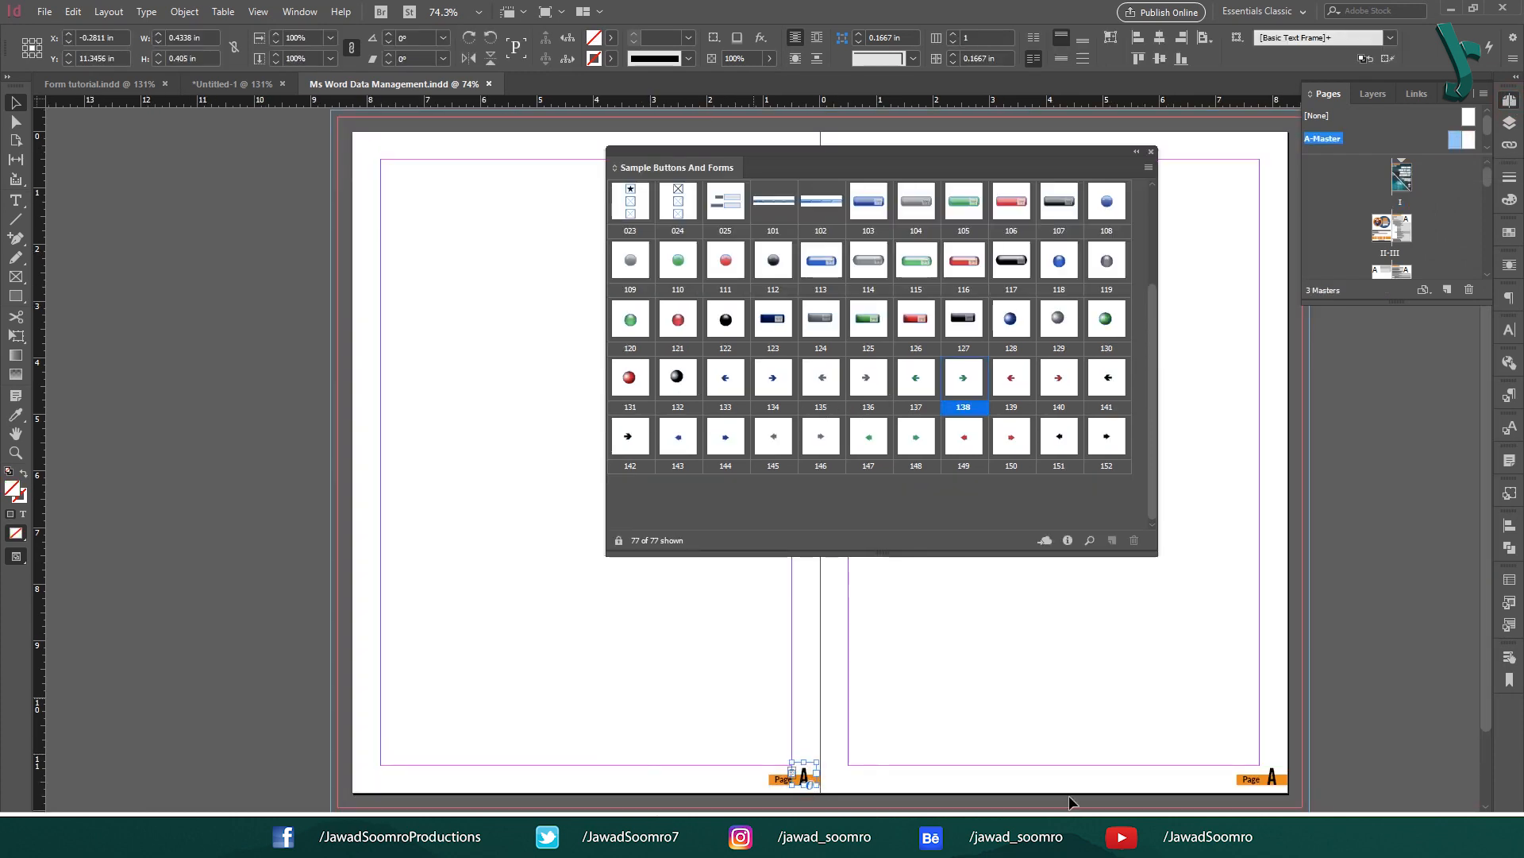
{"action": "left_click", "coordinate": [1272, 771]}
{"action": "left_click_drag", "start_coordinate": [1415, 315], "coordinate": [1414, 687]}
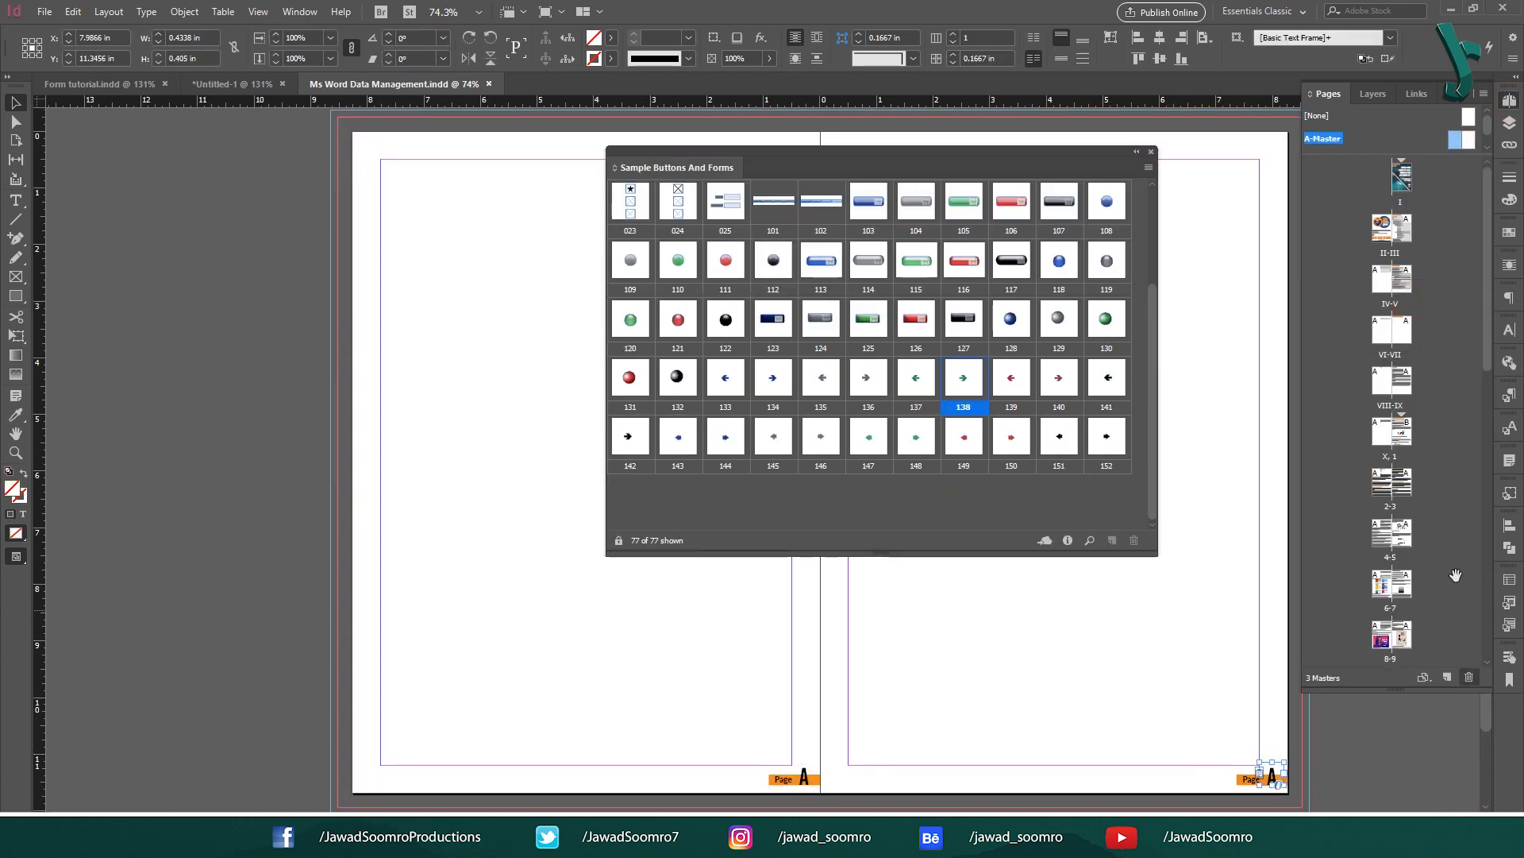
{"action": "left_click", "coordinate": [711, 688]}
{"action": "left_click_drag", "start_coordinate": [915, 377], "coordinate": [391, 759]}
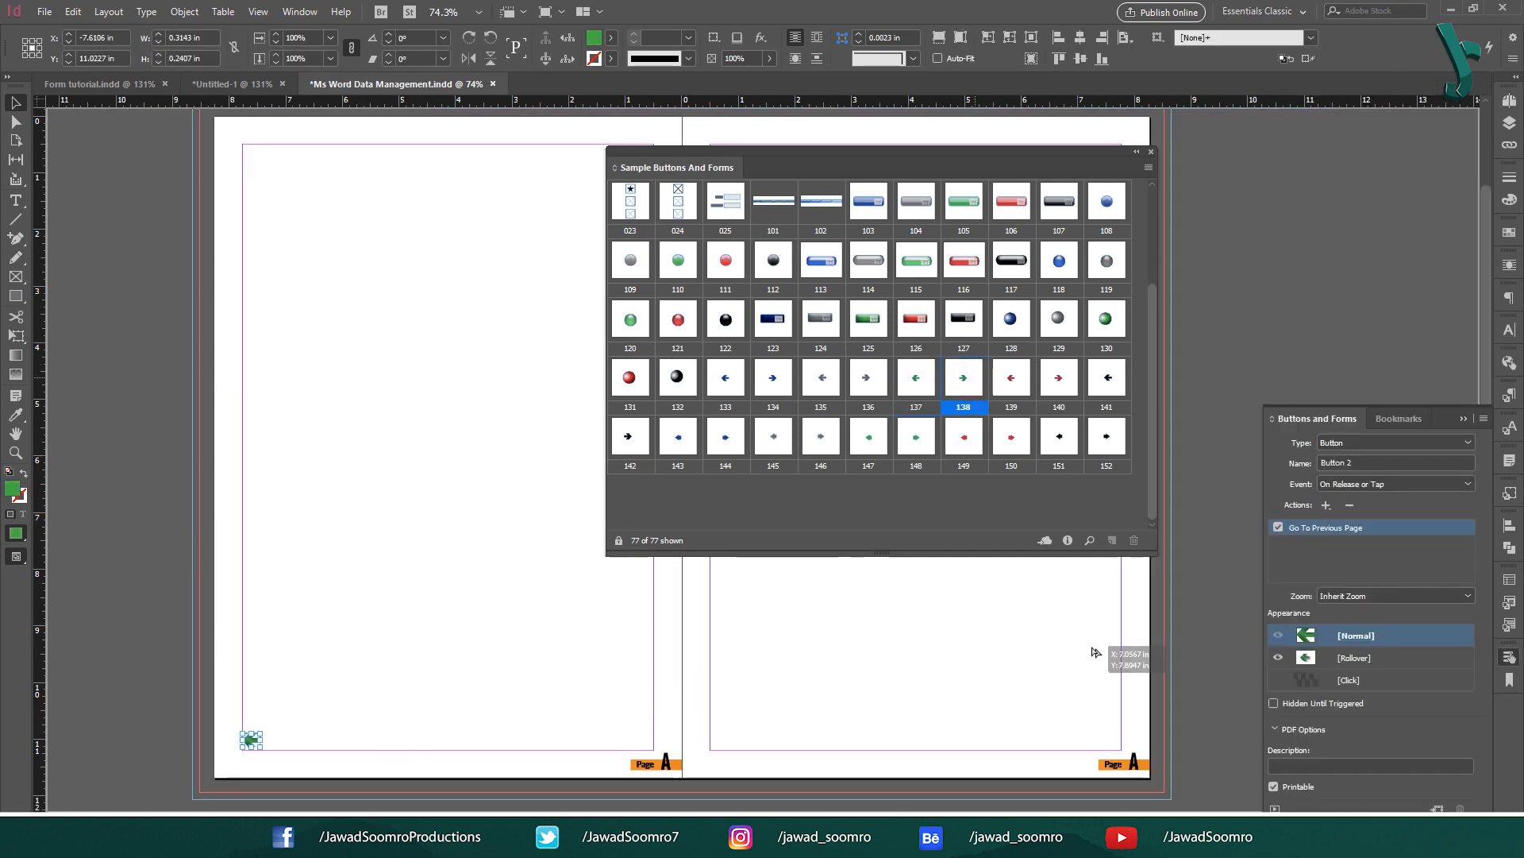
{"action": "left_click_drag", "start_coordinate": [1096, 646], "coordinate": [1109, 737]}
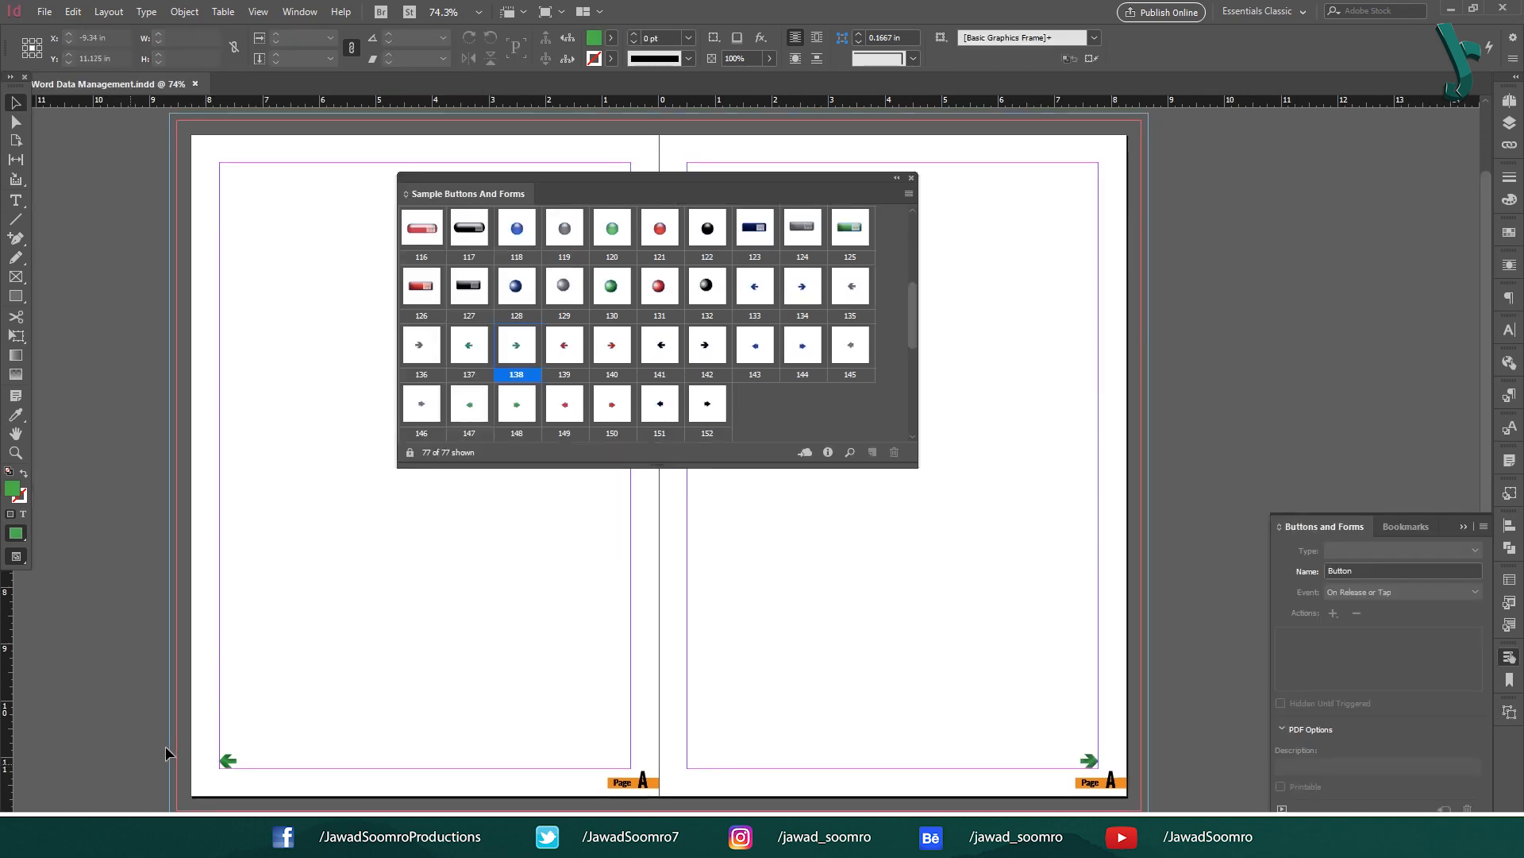
Step: Check the back and forward arrows' Go To Previous/Next Page actions on the master
{"action": "left_click_drag", "start_coordinate": [188, 747], "coordinate": [255, 789]}
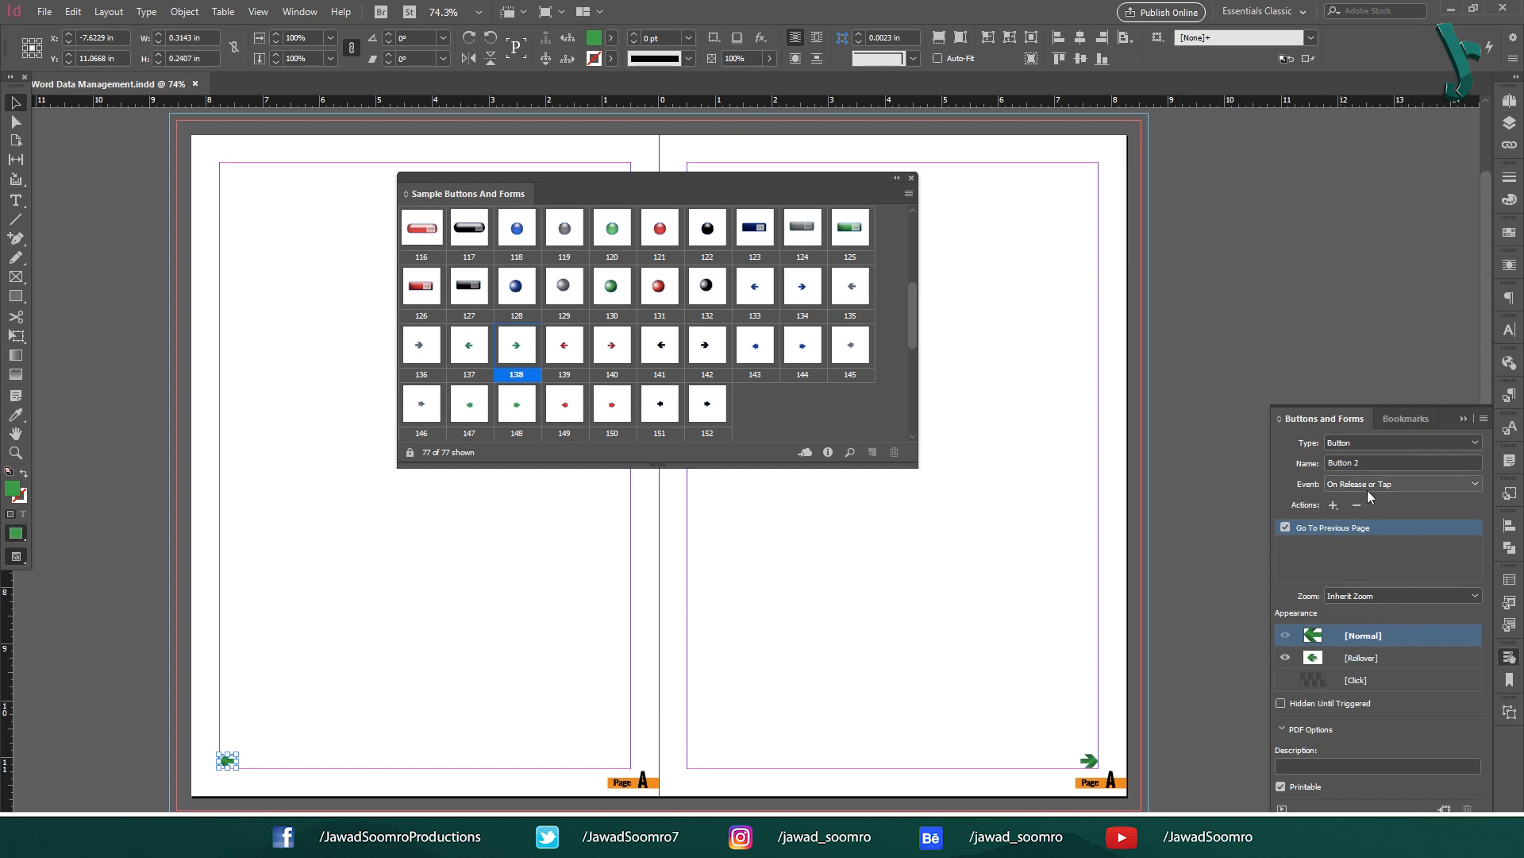
{"action": "left_click_drag", "start_coordinate": [1128, 789], "coordinate": [1062, 729]}
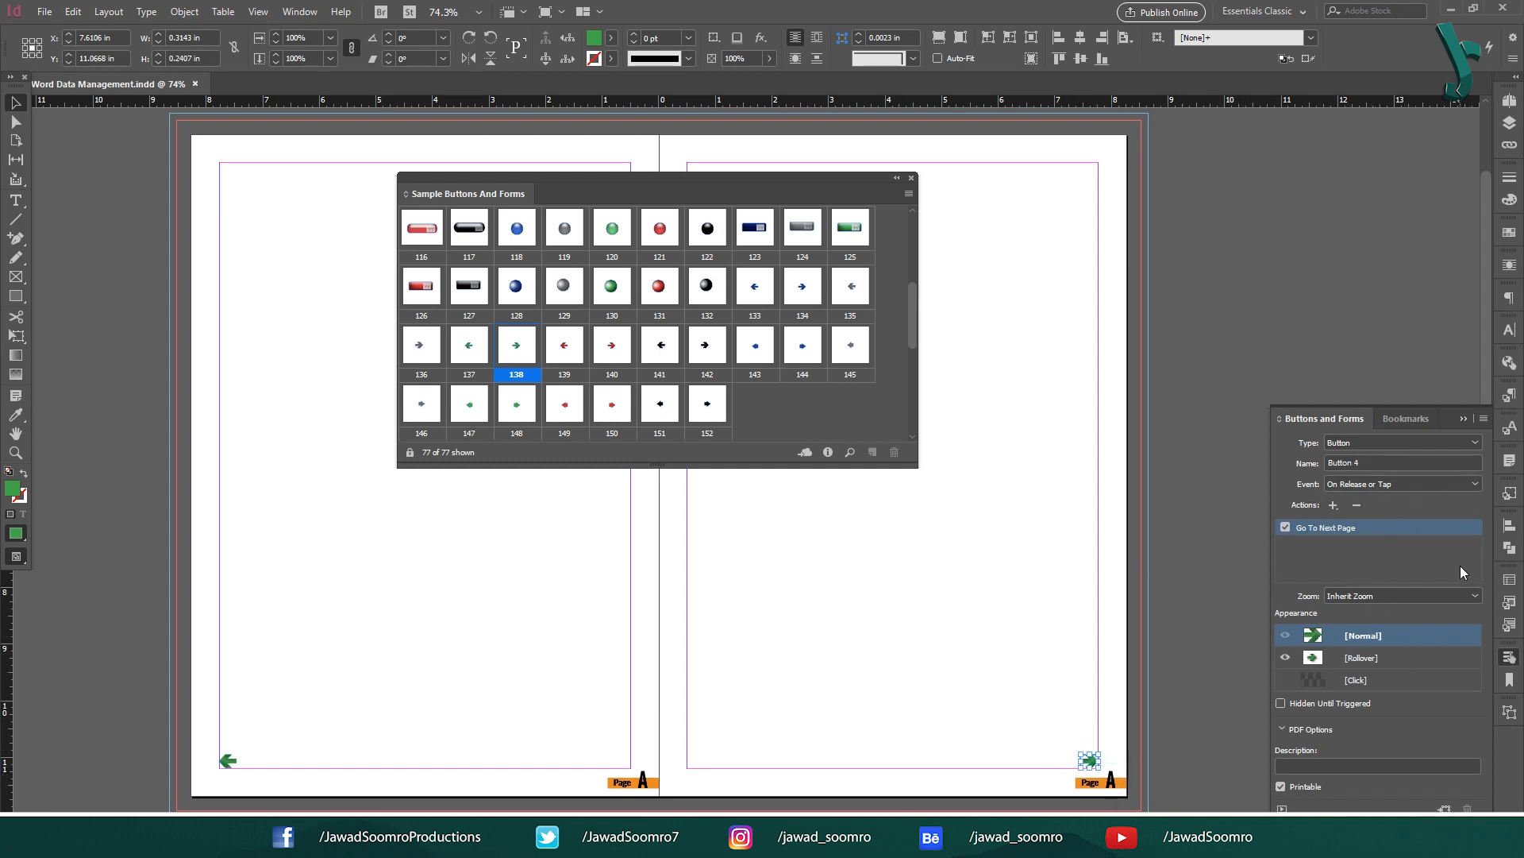
{"action": "left_click_drag", "start_coordinate": [320, 808], "coordinate": [320, 808]}
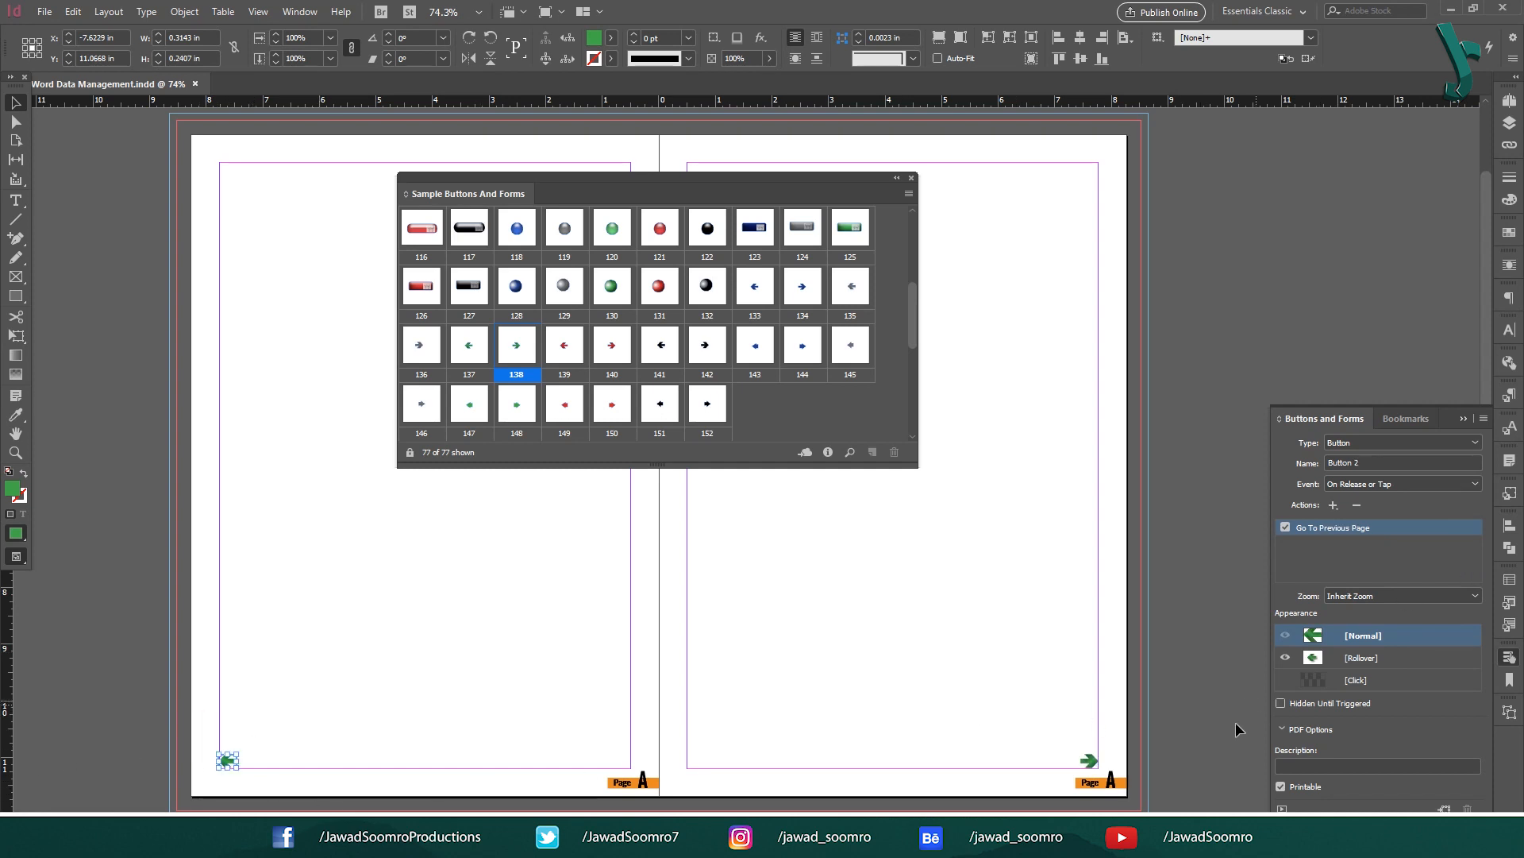
{"action": "left_click_drag", "start_coordinate": [1137, 782], "coordinate": [1137, 782]}
{"action": "left_click", "coordinate": [1199, 683]}
{"action": "left_click", "coordinate": [1509, 100]}
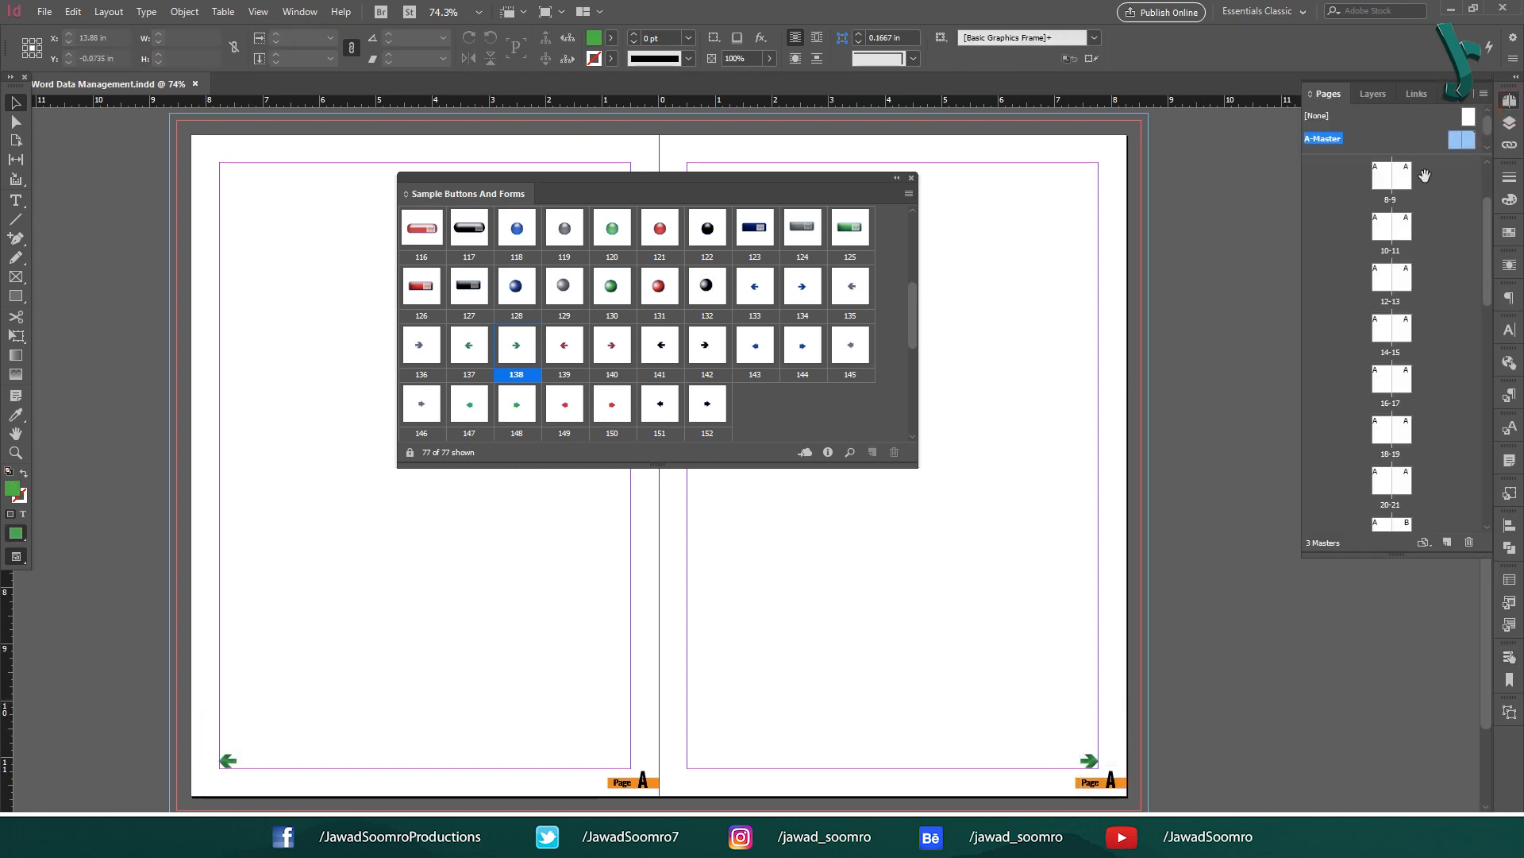
Step: Switch to the IV-V document spread and scroll through the pages to check the green arrows
{"action": "double_click", "coordinate": [1392, 179]}
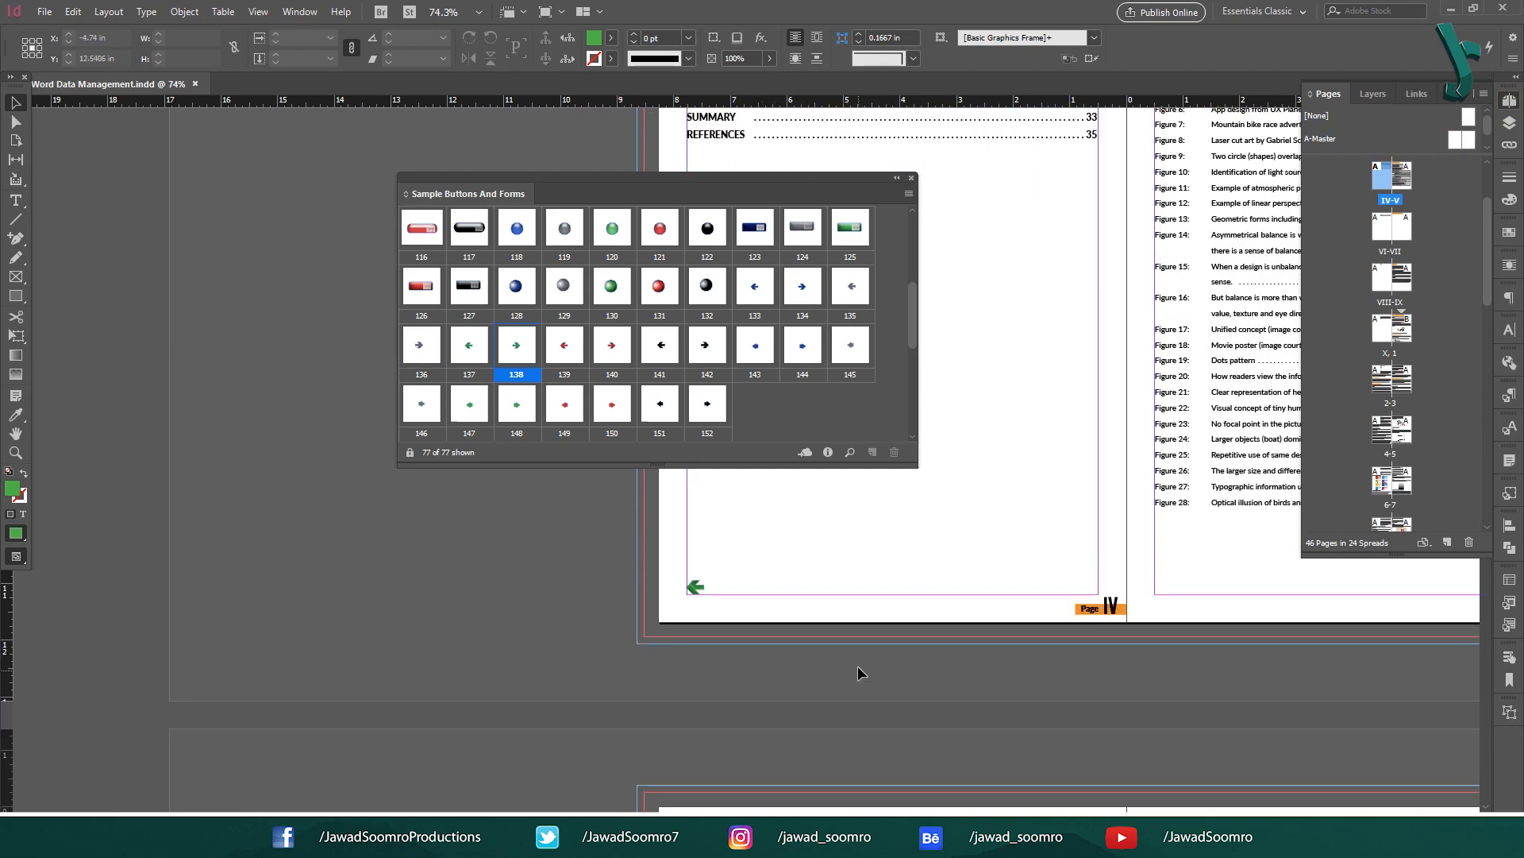
{"action": "scroll", "coordinate": [586, 644], "scroll_direction": "down", "scroll_amount": 15}
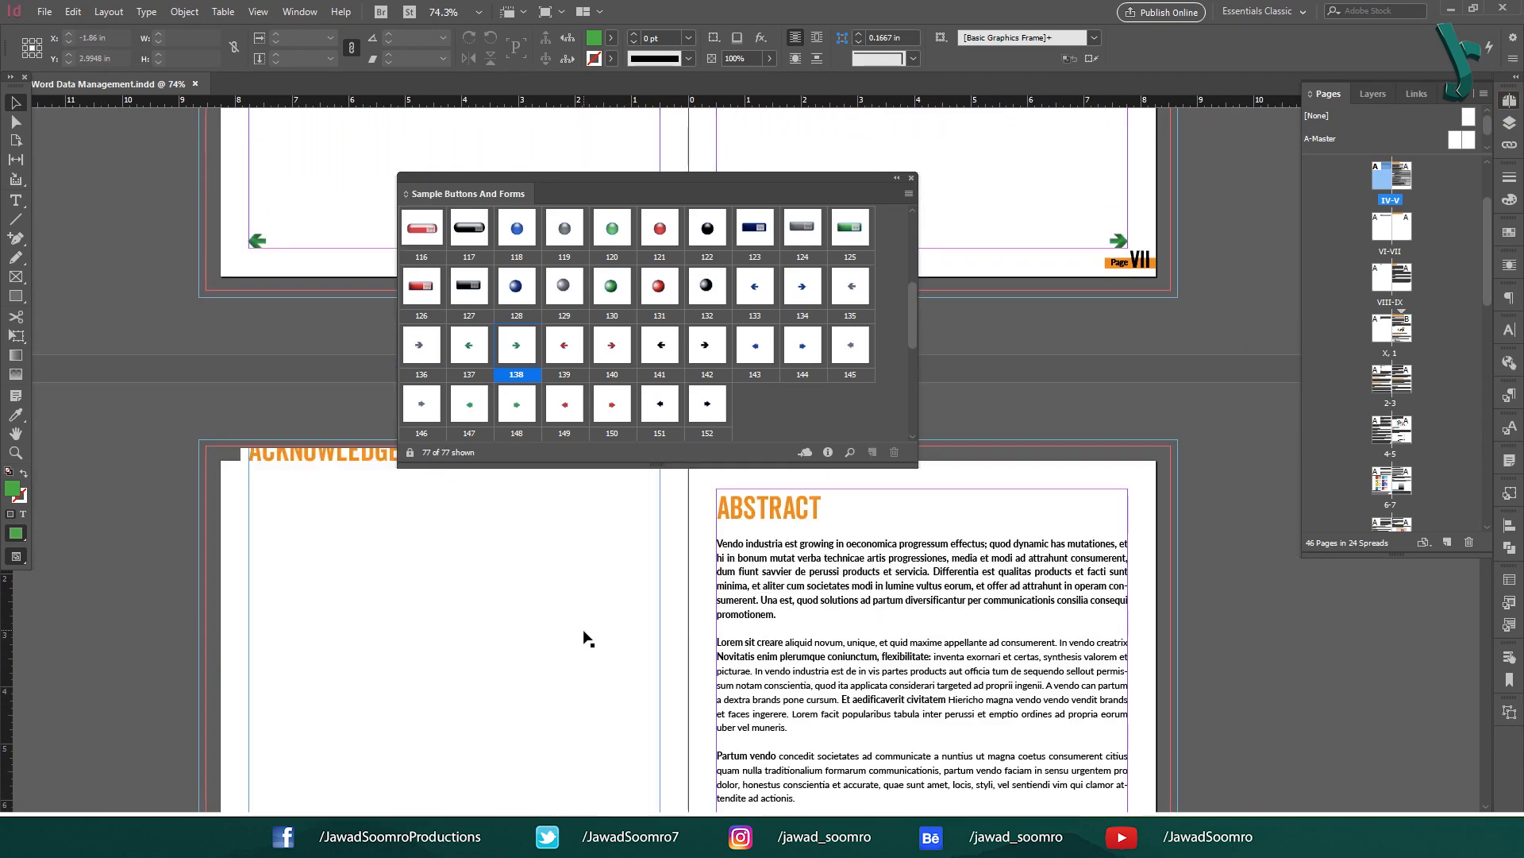
{"action": "scroll", "coordinate": [590, 644], "scroll_direction": "down", "scroll_amount": 10}
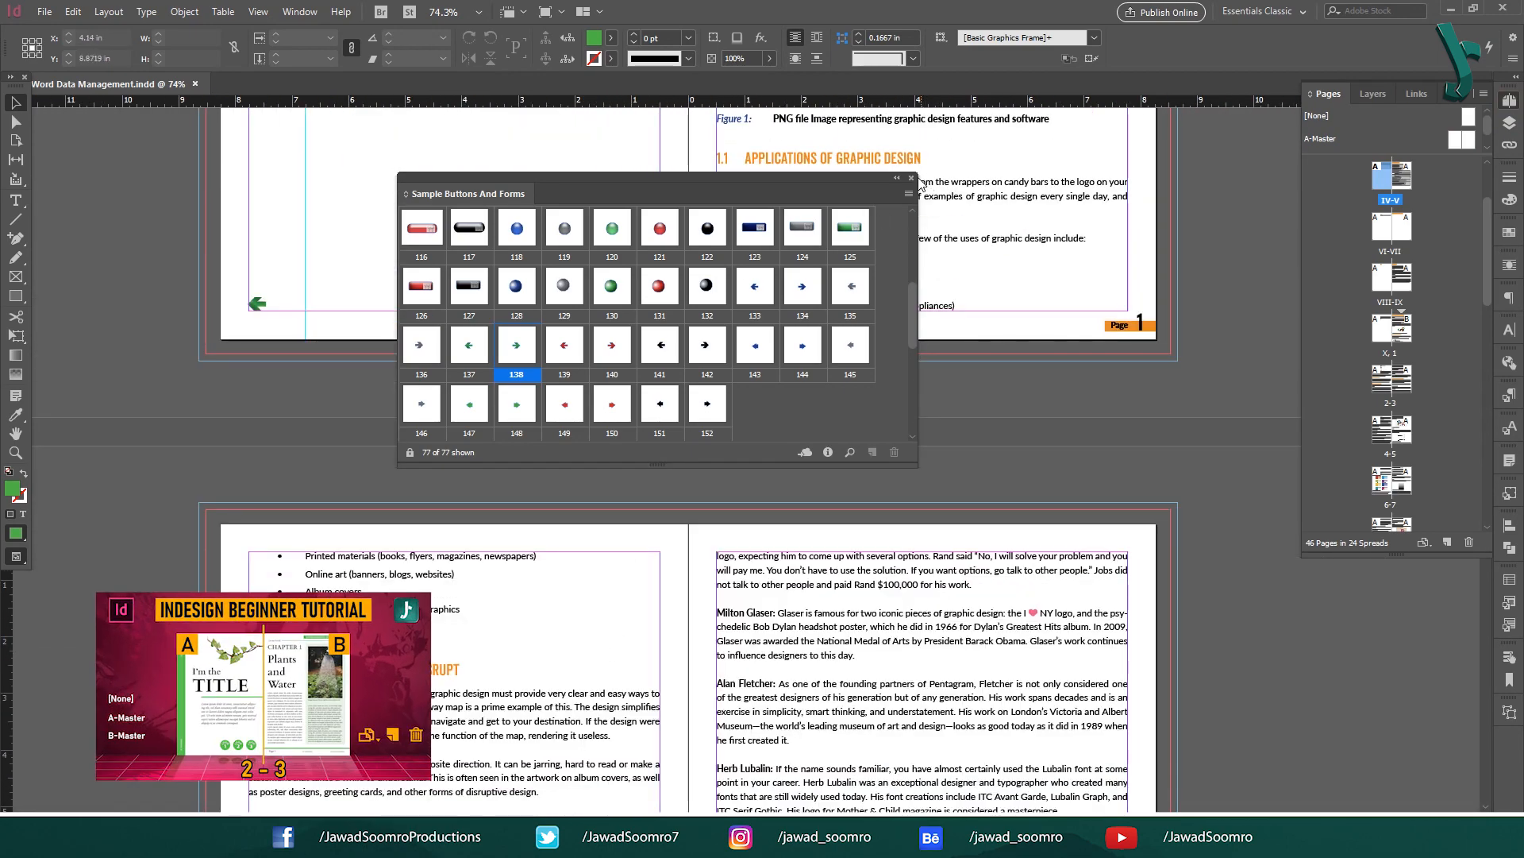
{"action": "left_click", "coordinate": [911, 177]}
{"action": "scroll", "coordinate": [570, 529], "scroll_direction": "down", "scroll_amount": 20}
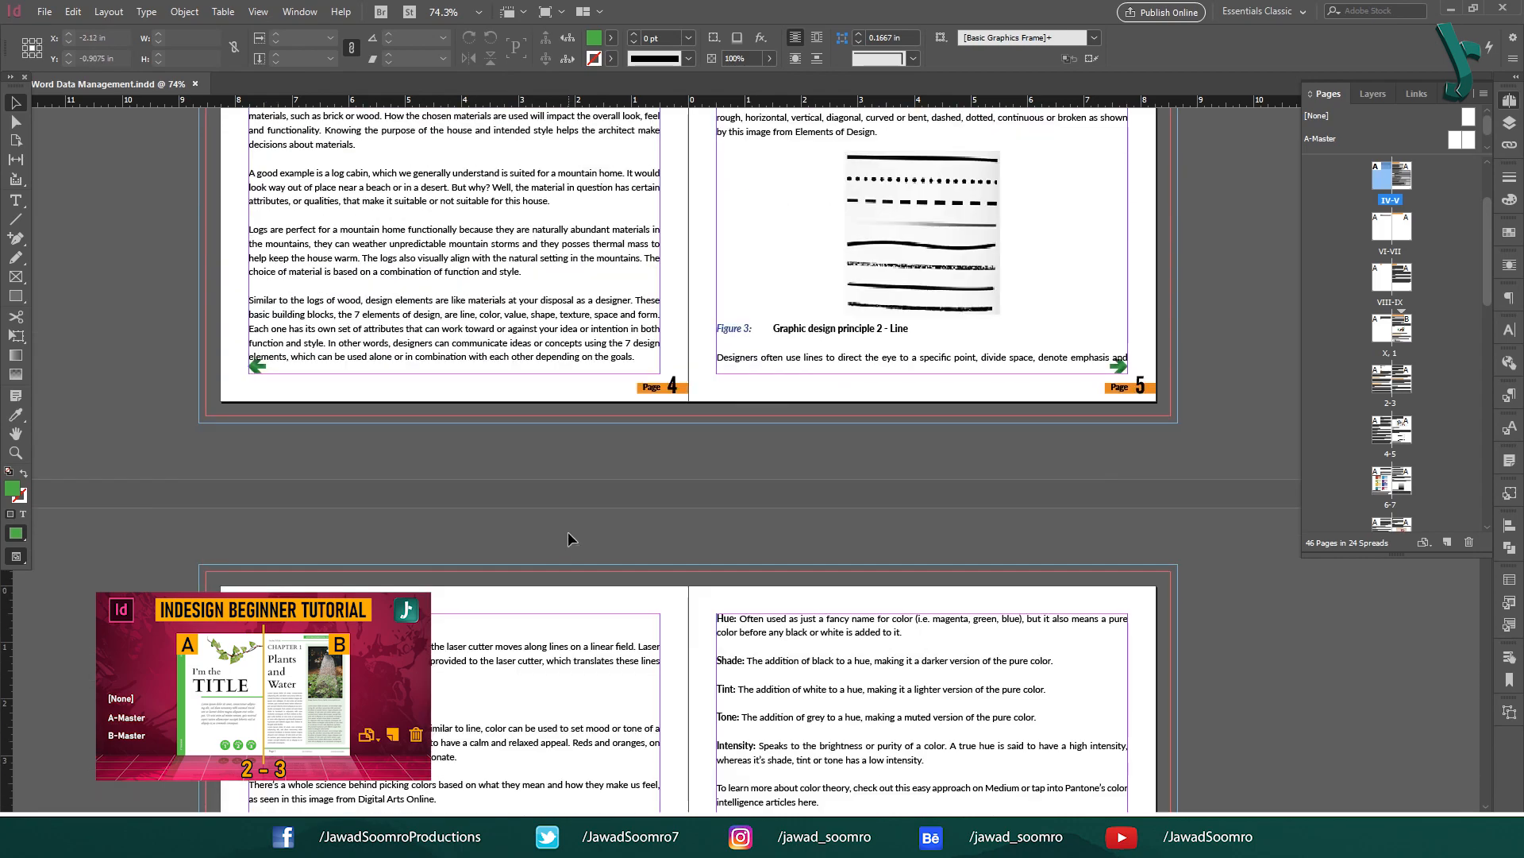
{"action": "scroll", "coordinate": [569, 541], "scroll_direction": "down", "scroll_amount": 12}
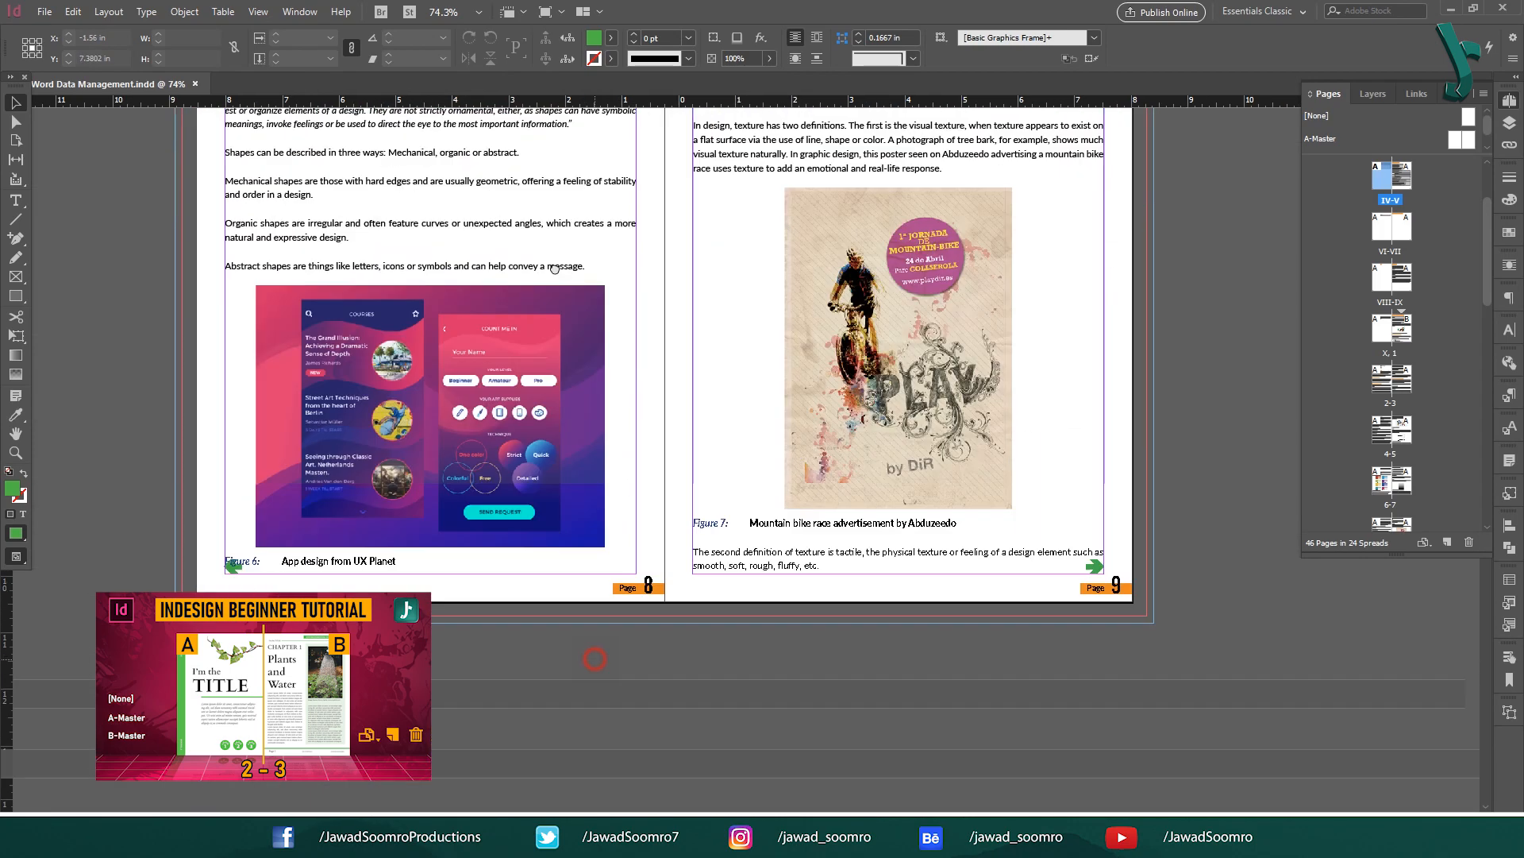
{"action": "scroll", "coordinate": [579, 512], "scroll_direction": "down", "scroll_amount": 4}
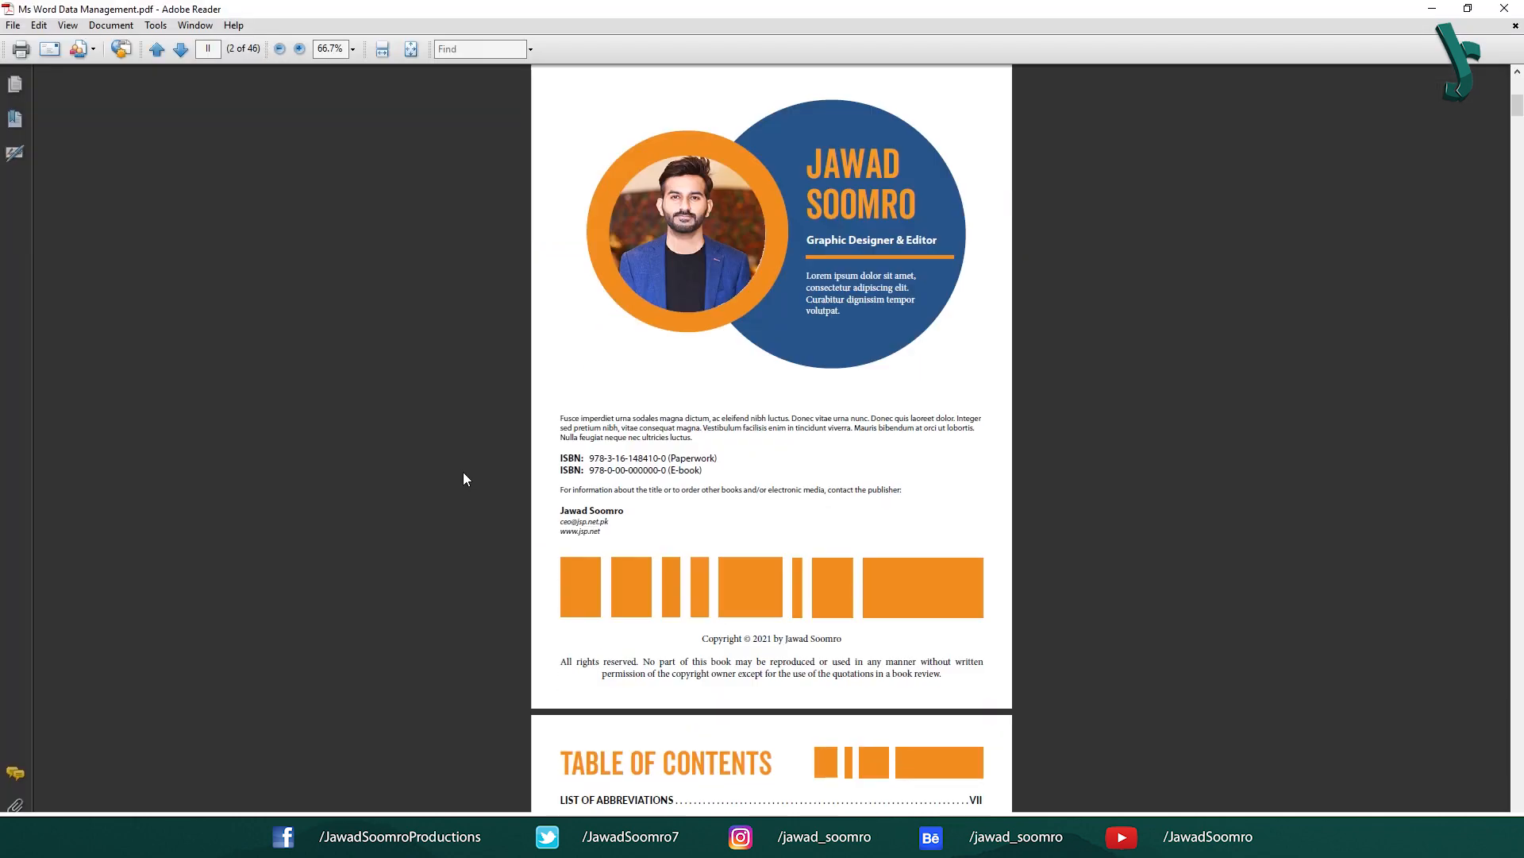
{"action": "scroll", "coordinate": [488, 479], "scroll_direction": "down", "scroll_amount": 10}
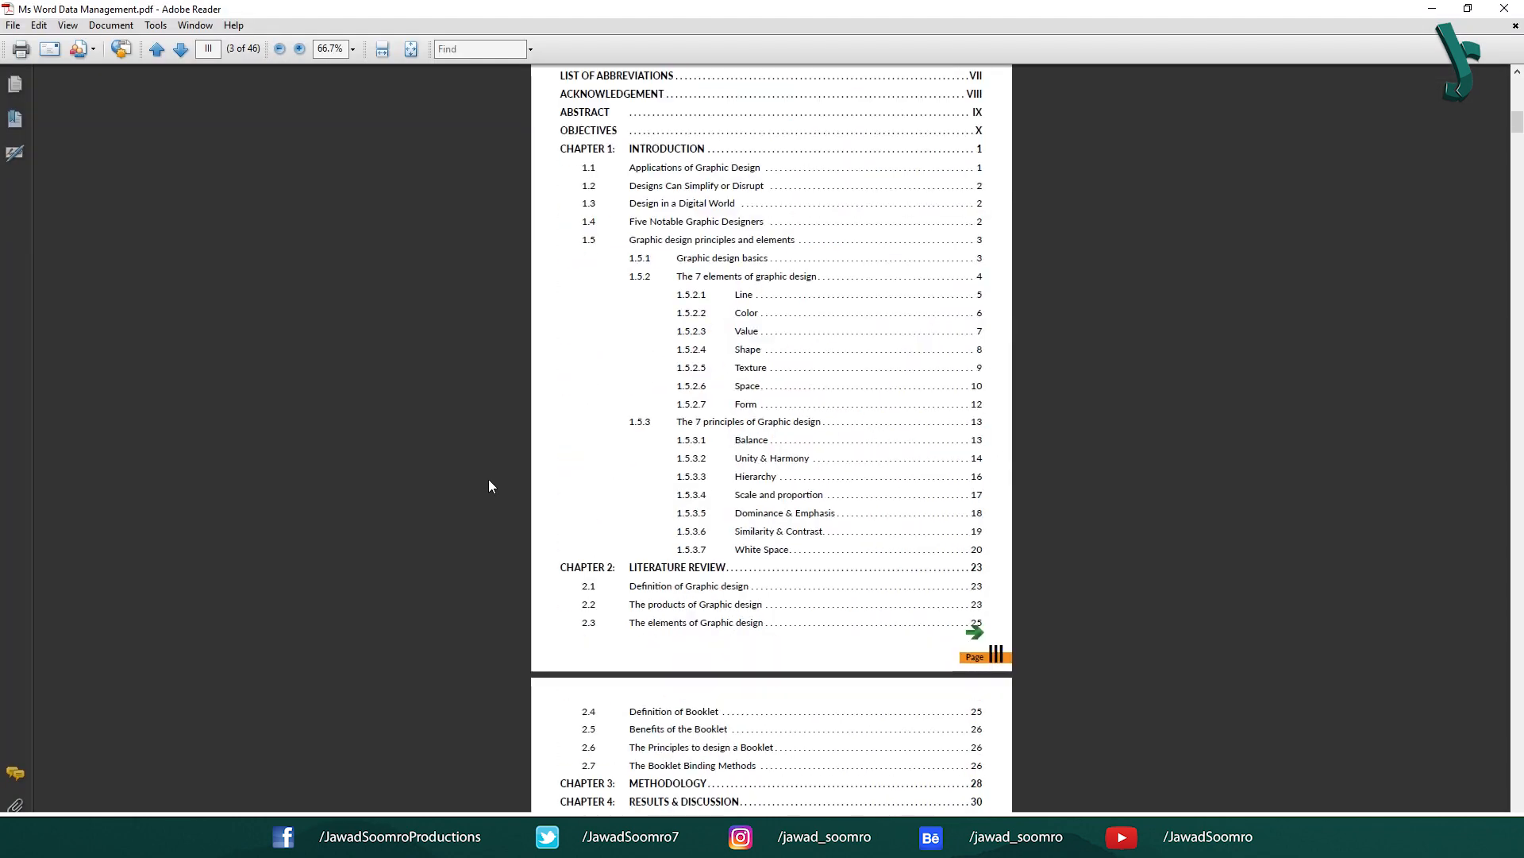
Step: Test the PDF's green arrows, moving between pages IX and X and back to page 1
{"action": "scroll", "coordinate": [600, 408], "scroll_direction": "down", "scroll_amount": 15}
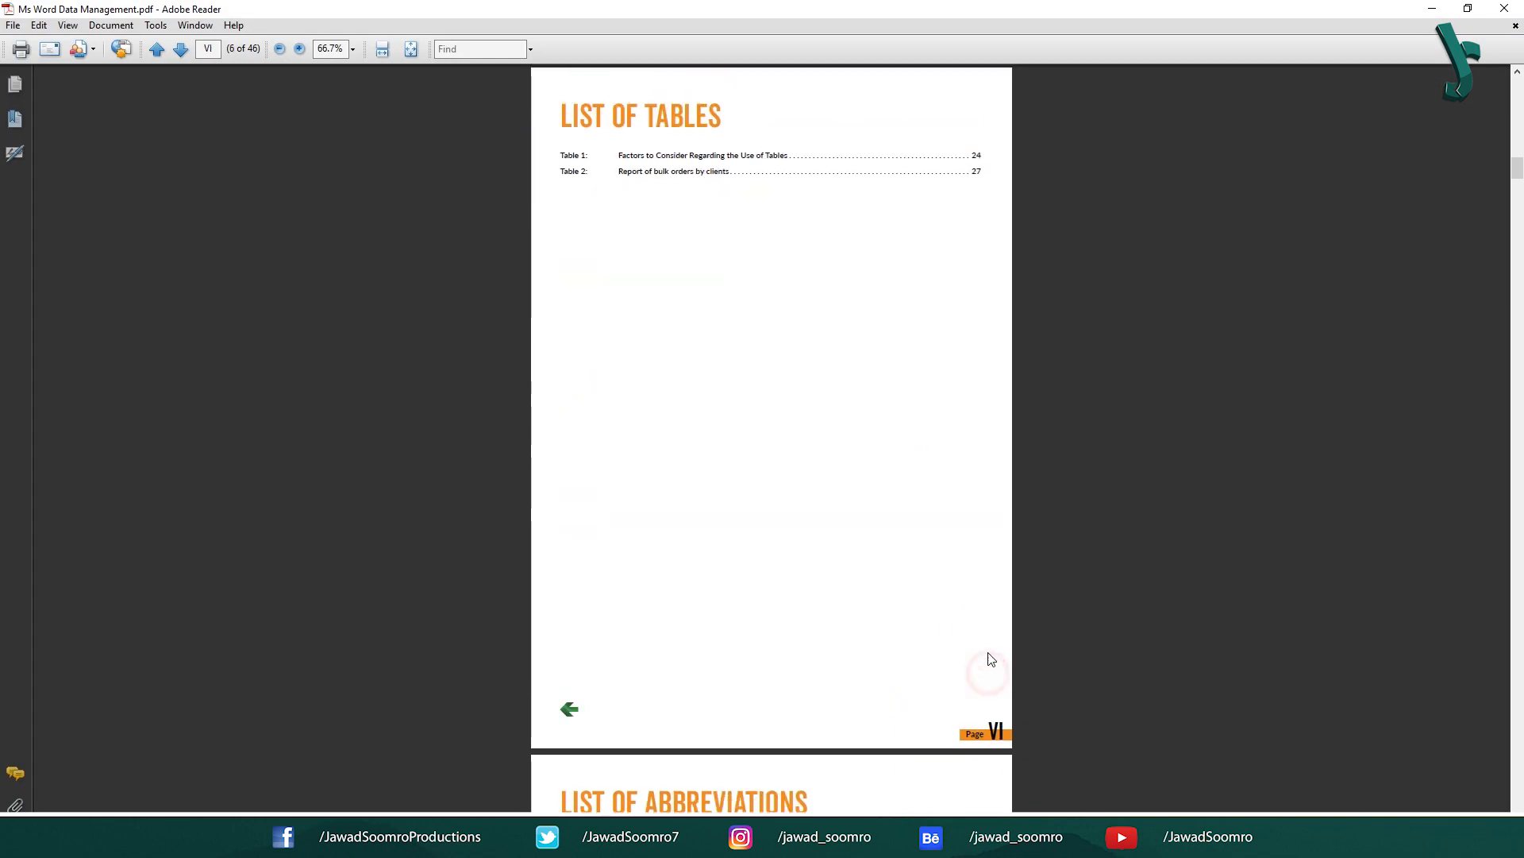
{"action": "scroll", "coordinate": [596, 709], "scroll_direction": "down", "scroll_amount": 1}
{"action": "left_click", "coordinate": [573, 671]}
{"action": "scroll", "coordinate": [973, 719], "scroll_direction": "down", "scroll_amount": 20}
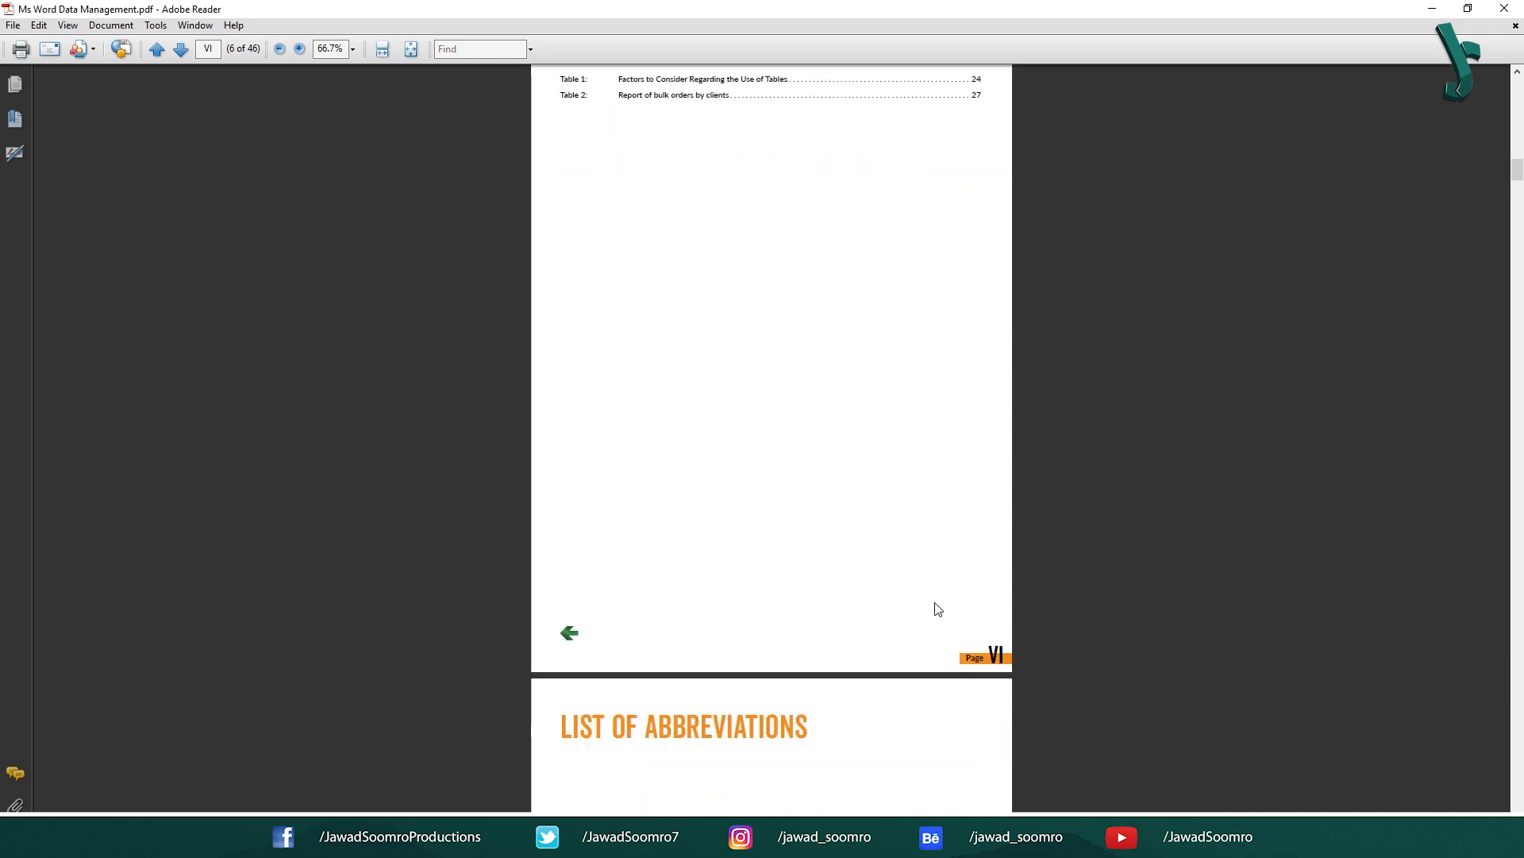
{"action": "left_click", "coordinate": [974, 709]}
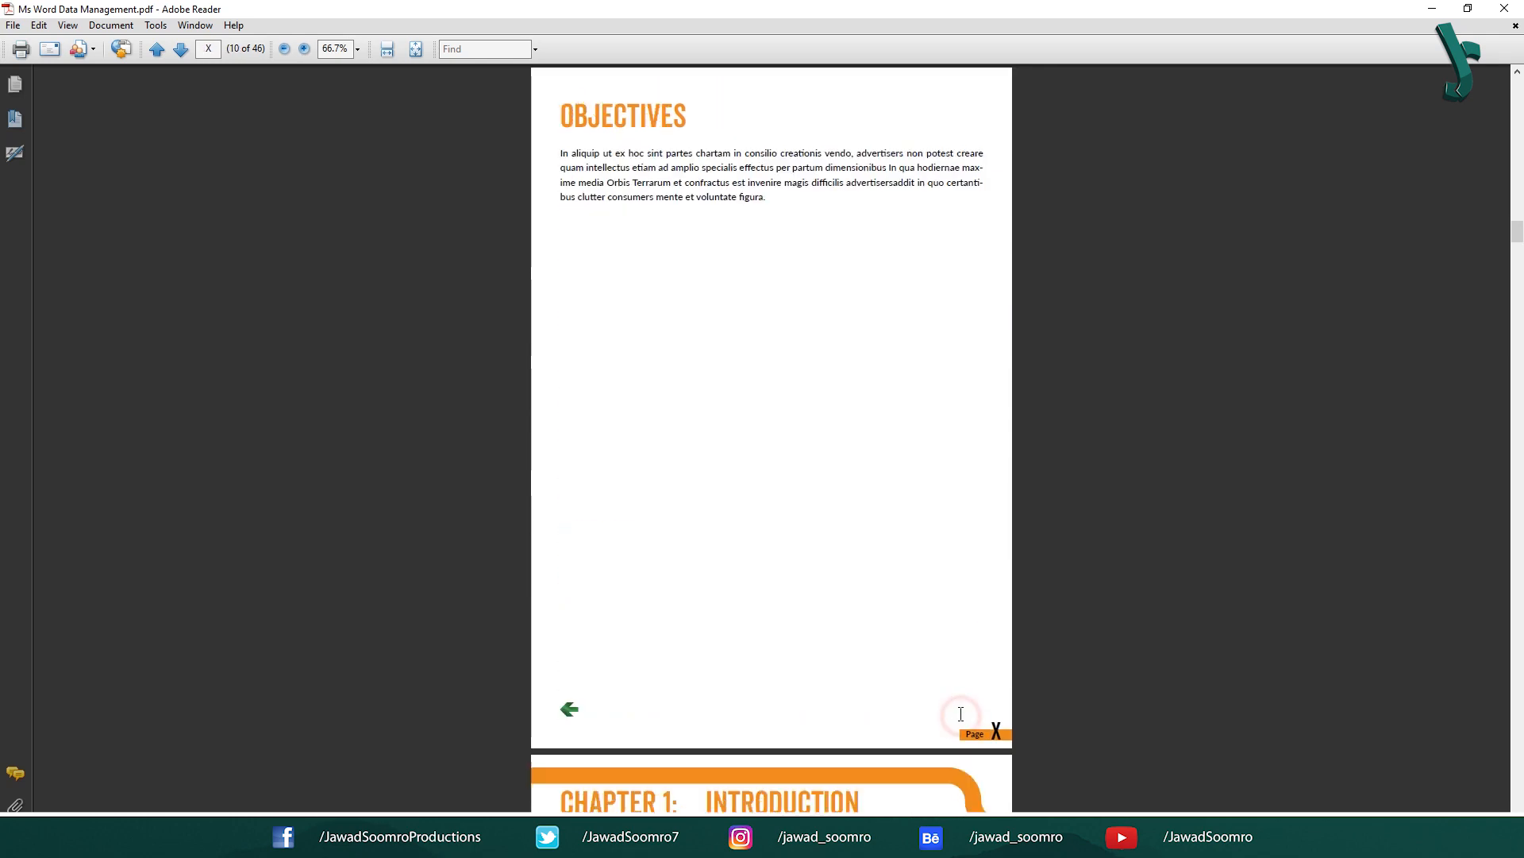
{"action": "left_click", "coordinate": [571, 709]}
{"action": "left_click", "coordinate": [974, 709]}
{"action": "scroll", "coordinate": [585, 720], "scroll_direction": "down", "scroll_amount": 10}
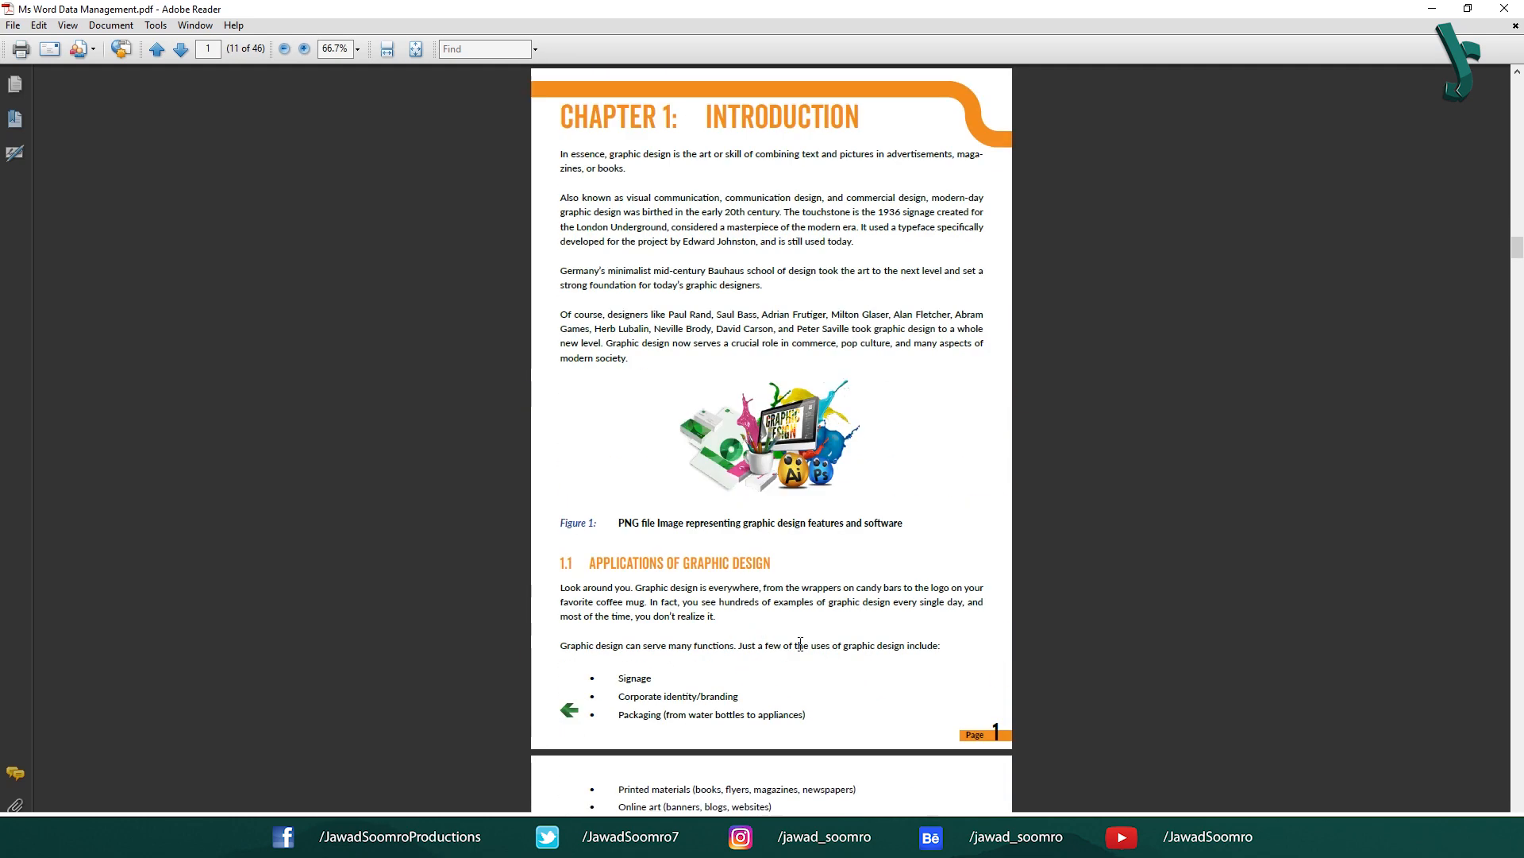
{"action": "left_click", "coordinate": [567, 569]}
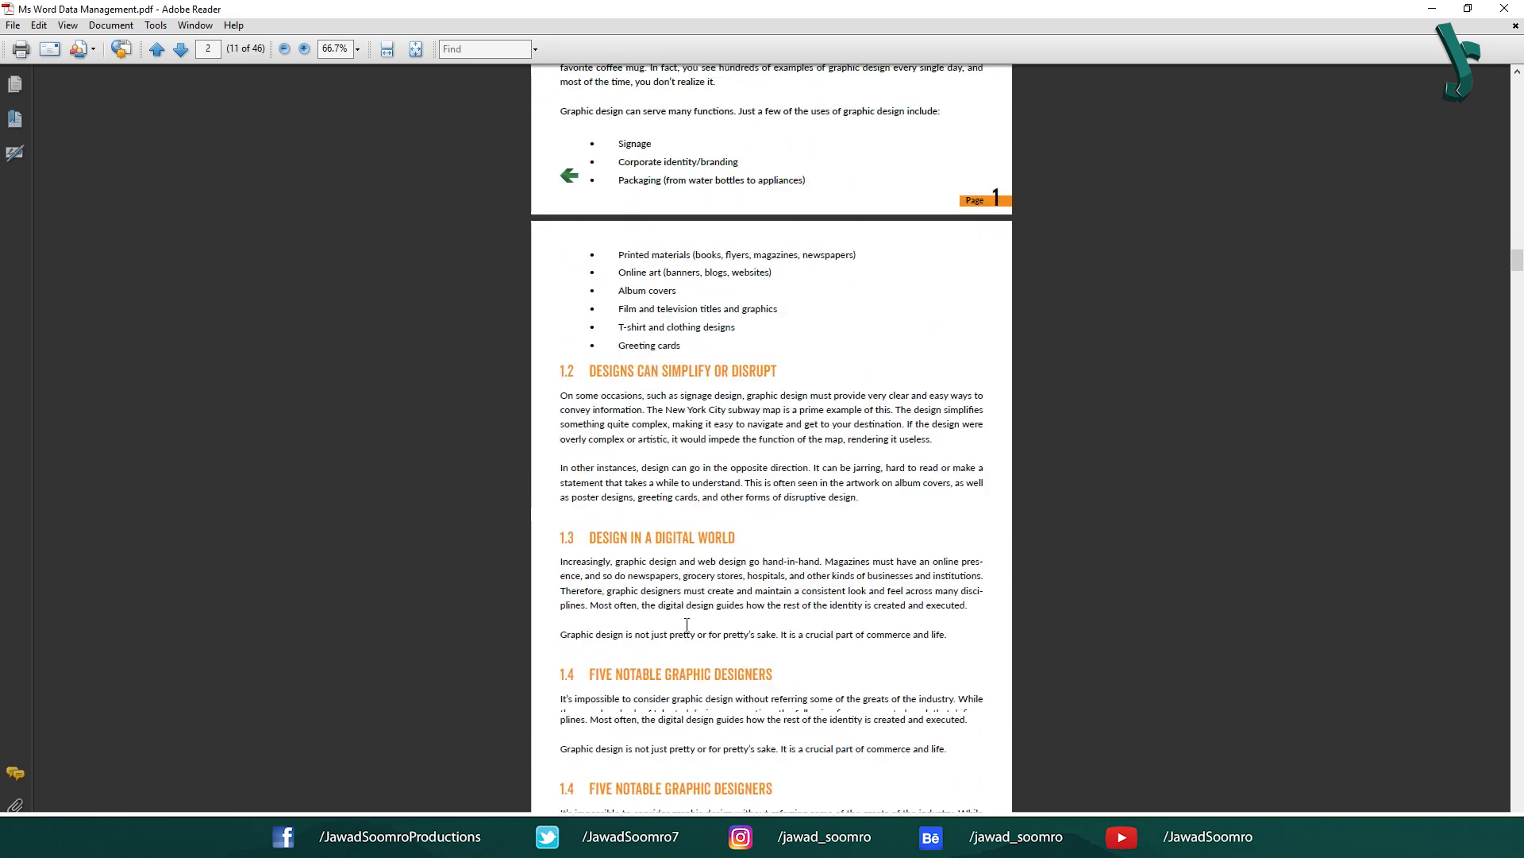
{"action": "scroll", "coordinate": [825, 453], "scroll_direction": "down", "scroll_amount": 15}
{"action": "scroll", "coordinate": [825, 453], "scroll_direction": "down", "scroll_amount": 20}
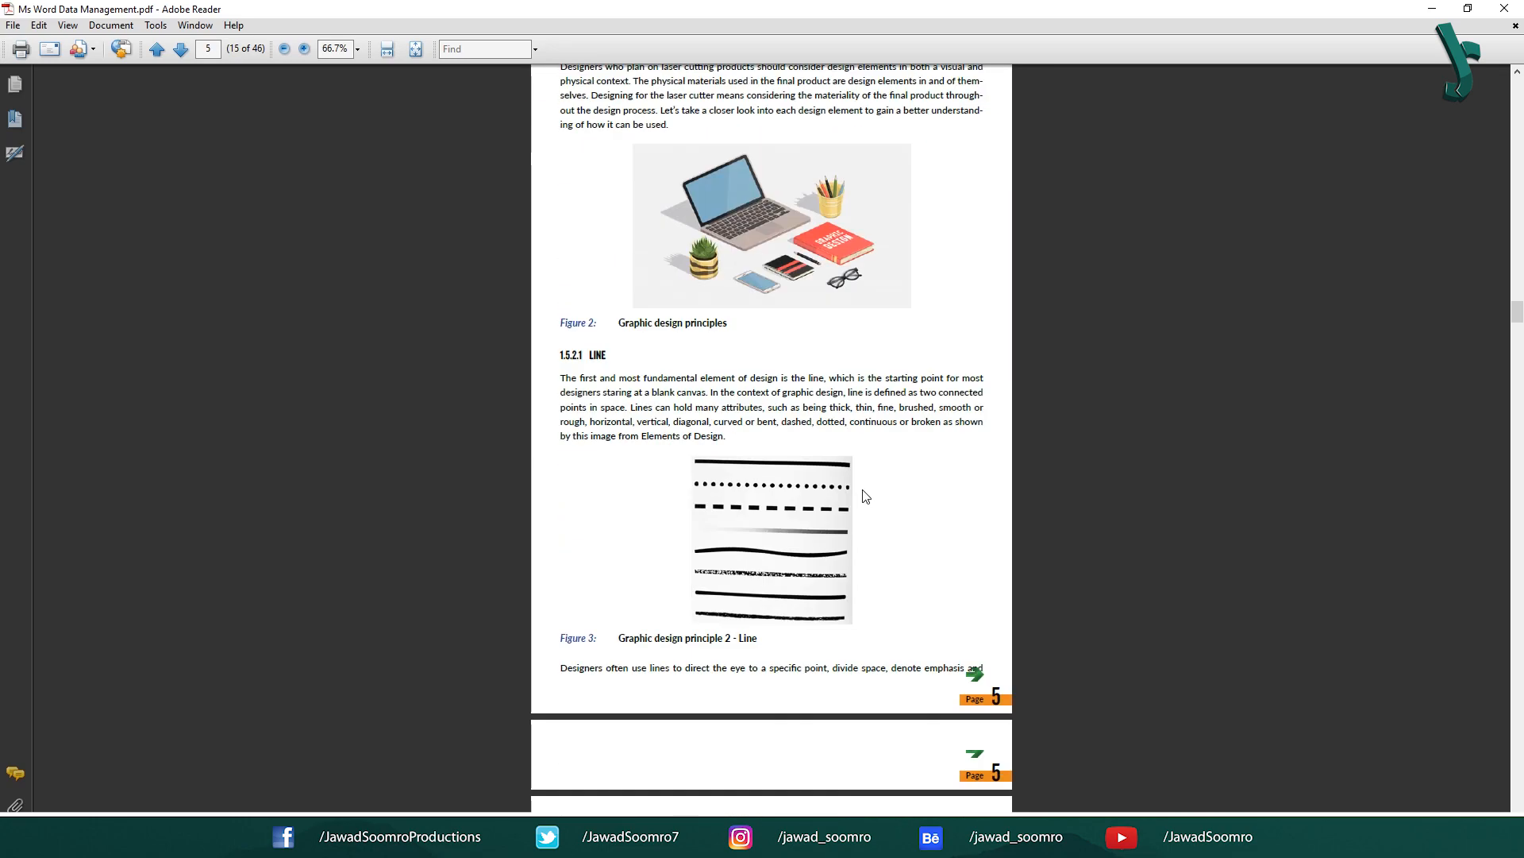
{"action": "scroll", "coordinate": [993, 651], "scroll_direction": "down", "scroll_amount": 5}
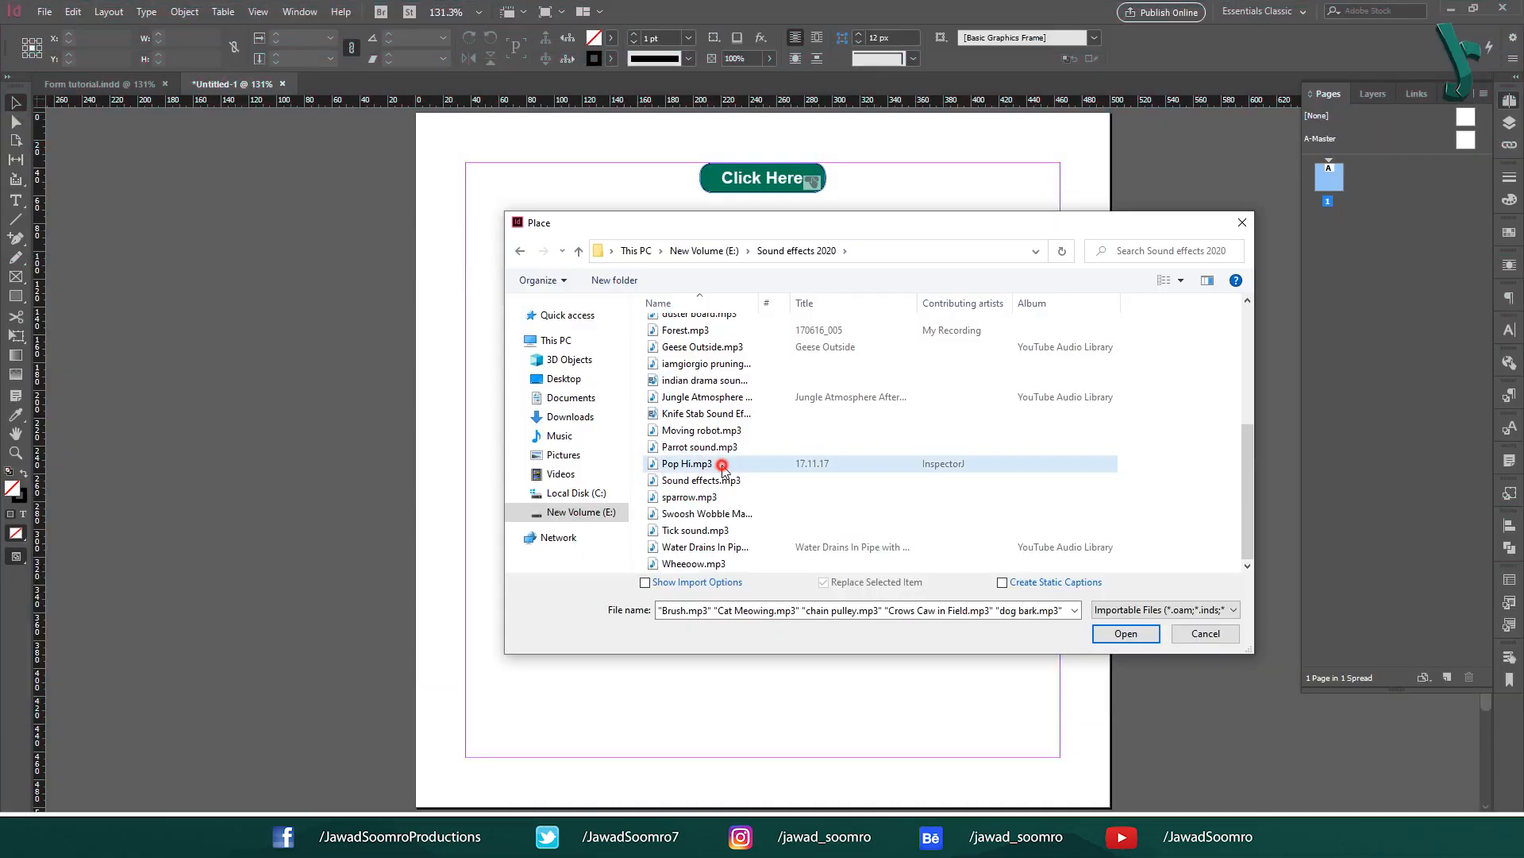
Step: Place the six selected audio files as frames across the page
{"action": "left_click", "coordinate": [766, 446], "text": "ctrl"}
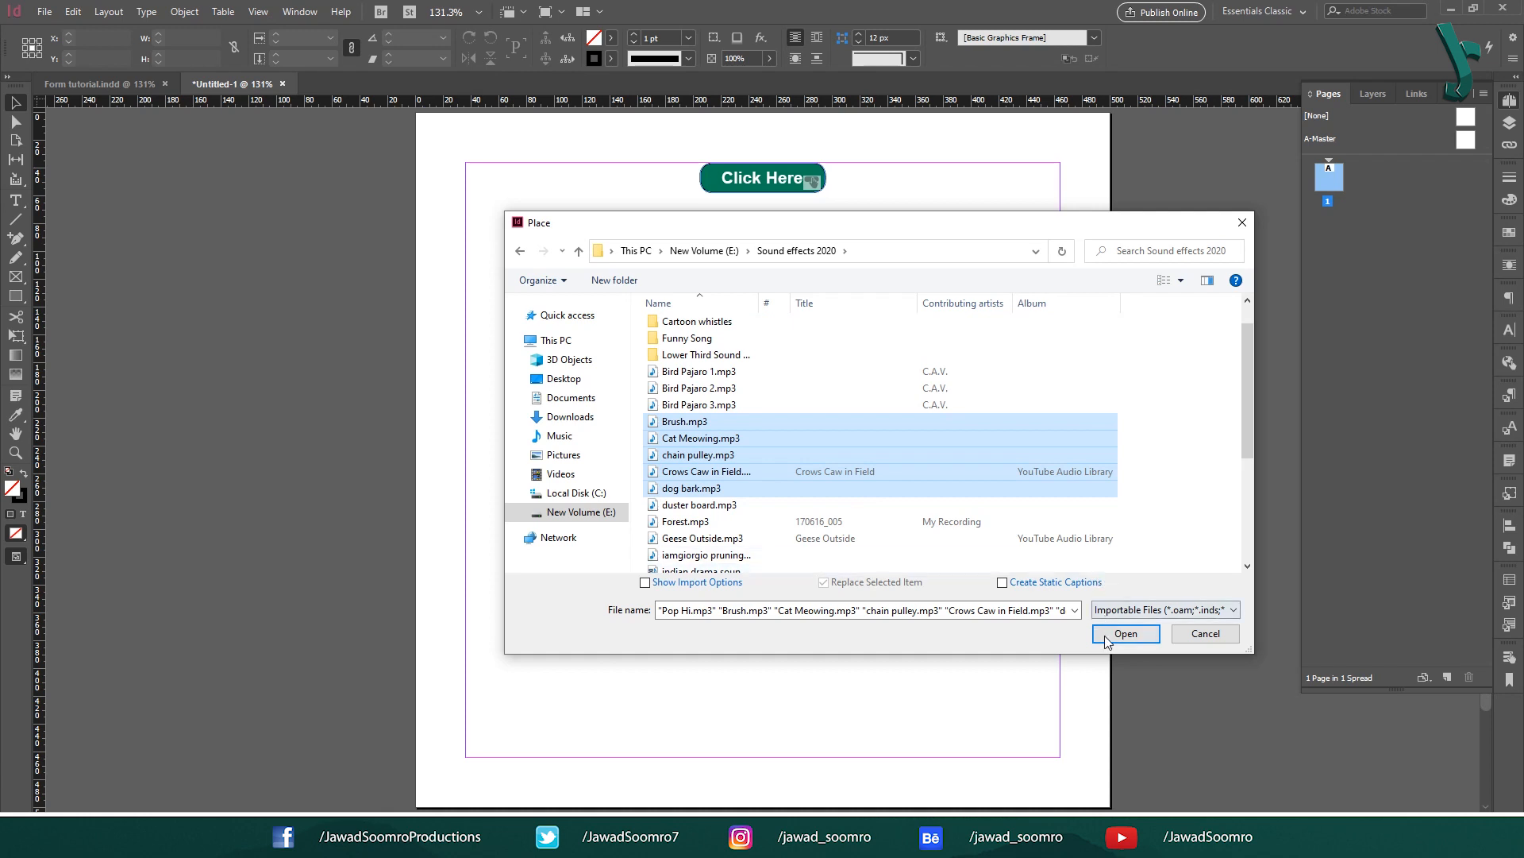
{"action": "left_click", "coordinate": [1125, 632]}
{"action": "left_click", "coordinate": [500, 257]}
{"action": "left_click", "coordinate": [607, 256]}
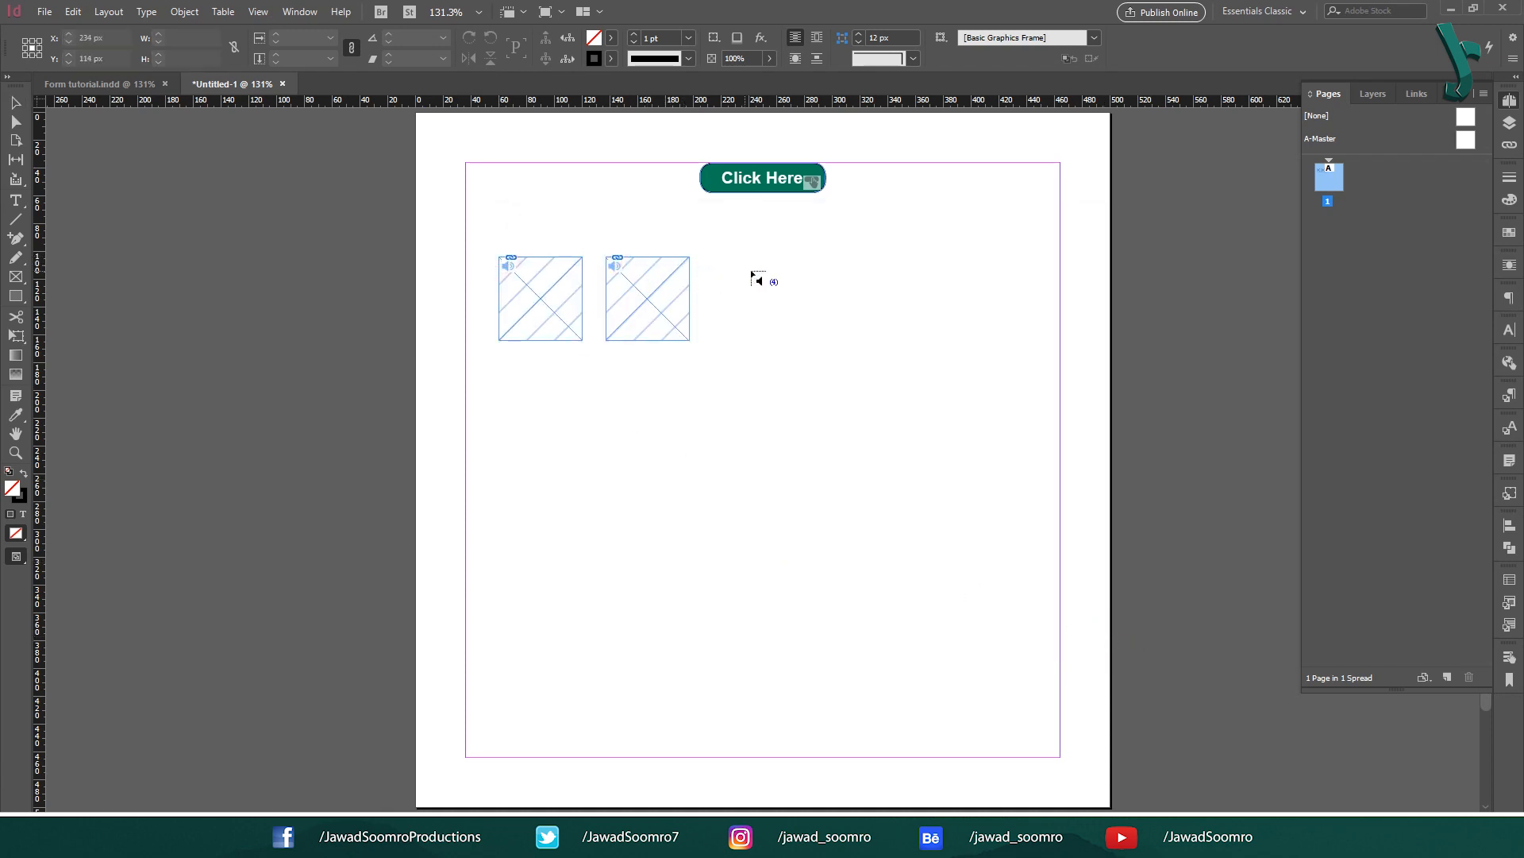
{"action": "left_click", "coordinate": [724, 257]}
{"action": "left_click", "coordinate": [852, 262]}
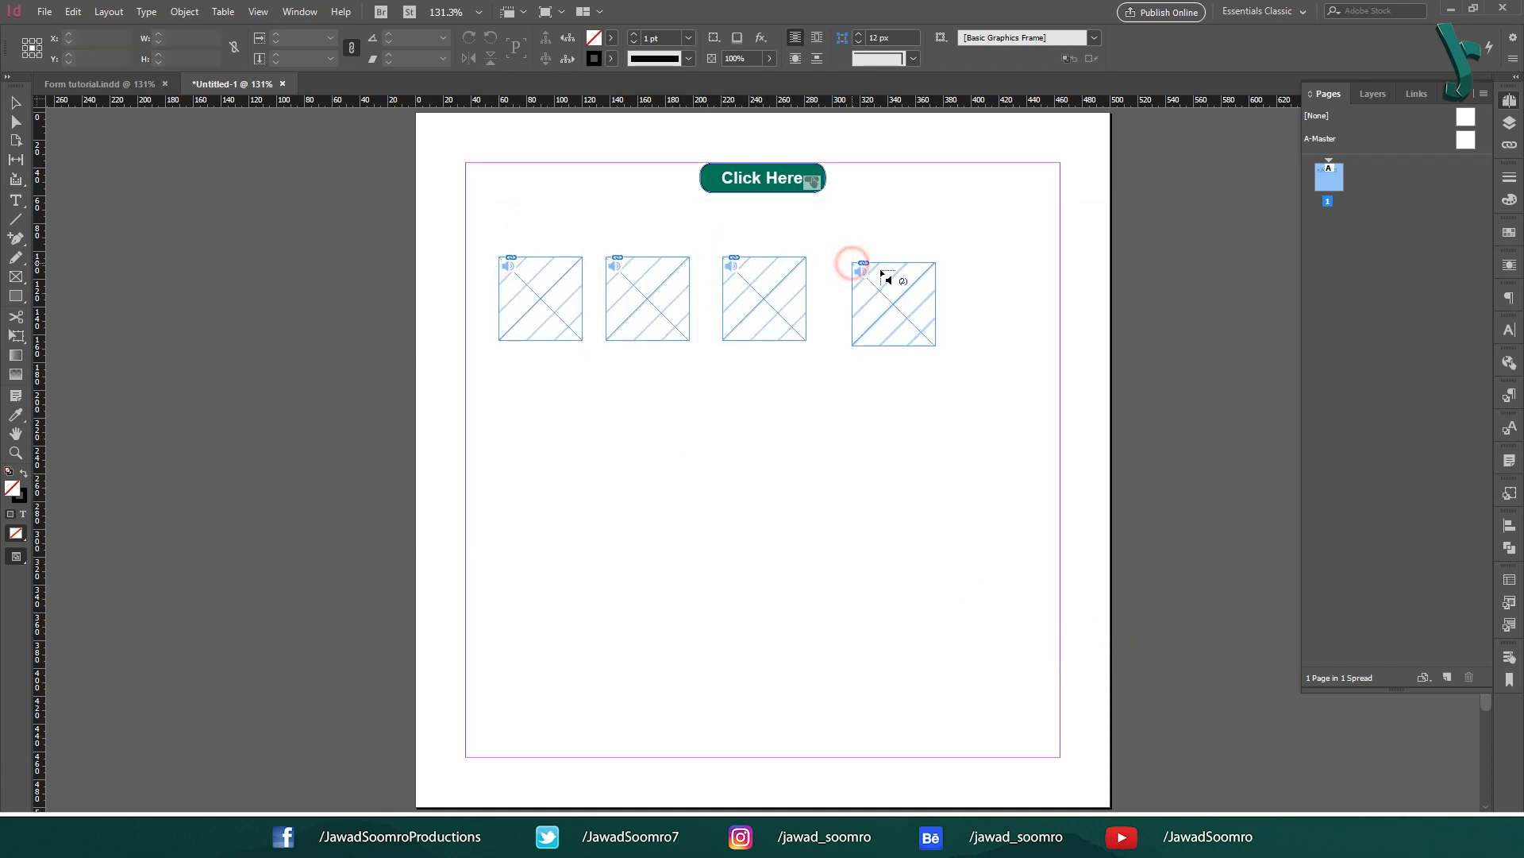
{"action": "left_click", "coordinate": [968, 263]}
{"action": "left_click", "coordinate": [968, 263]}
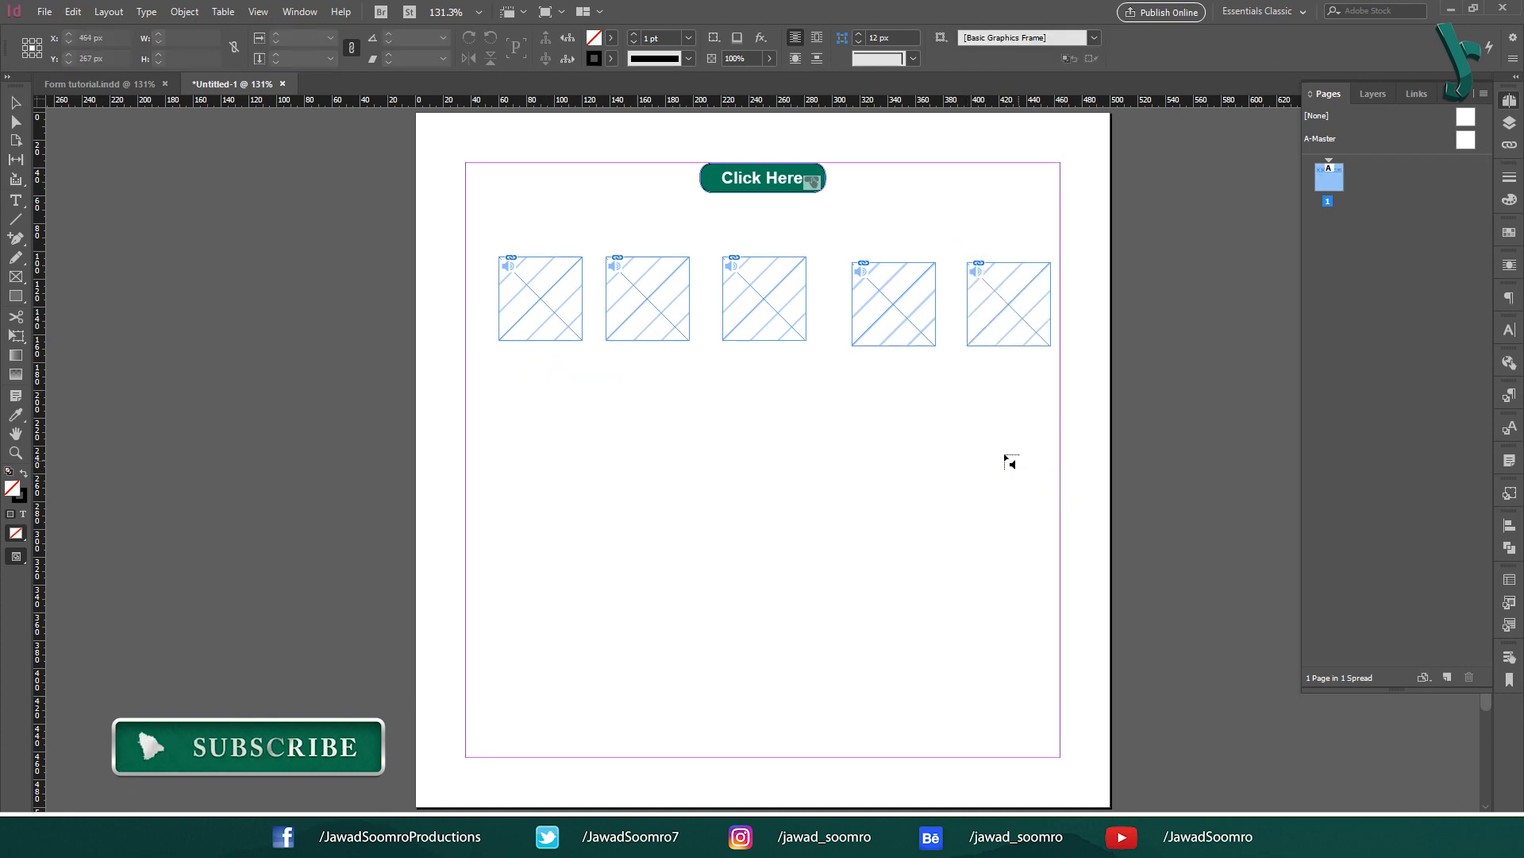
{"action": "left_click", "coordinate": [549, 380]}
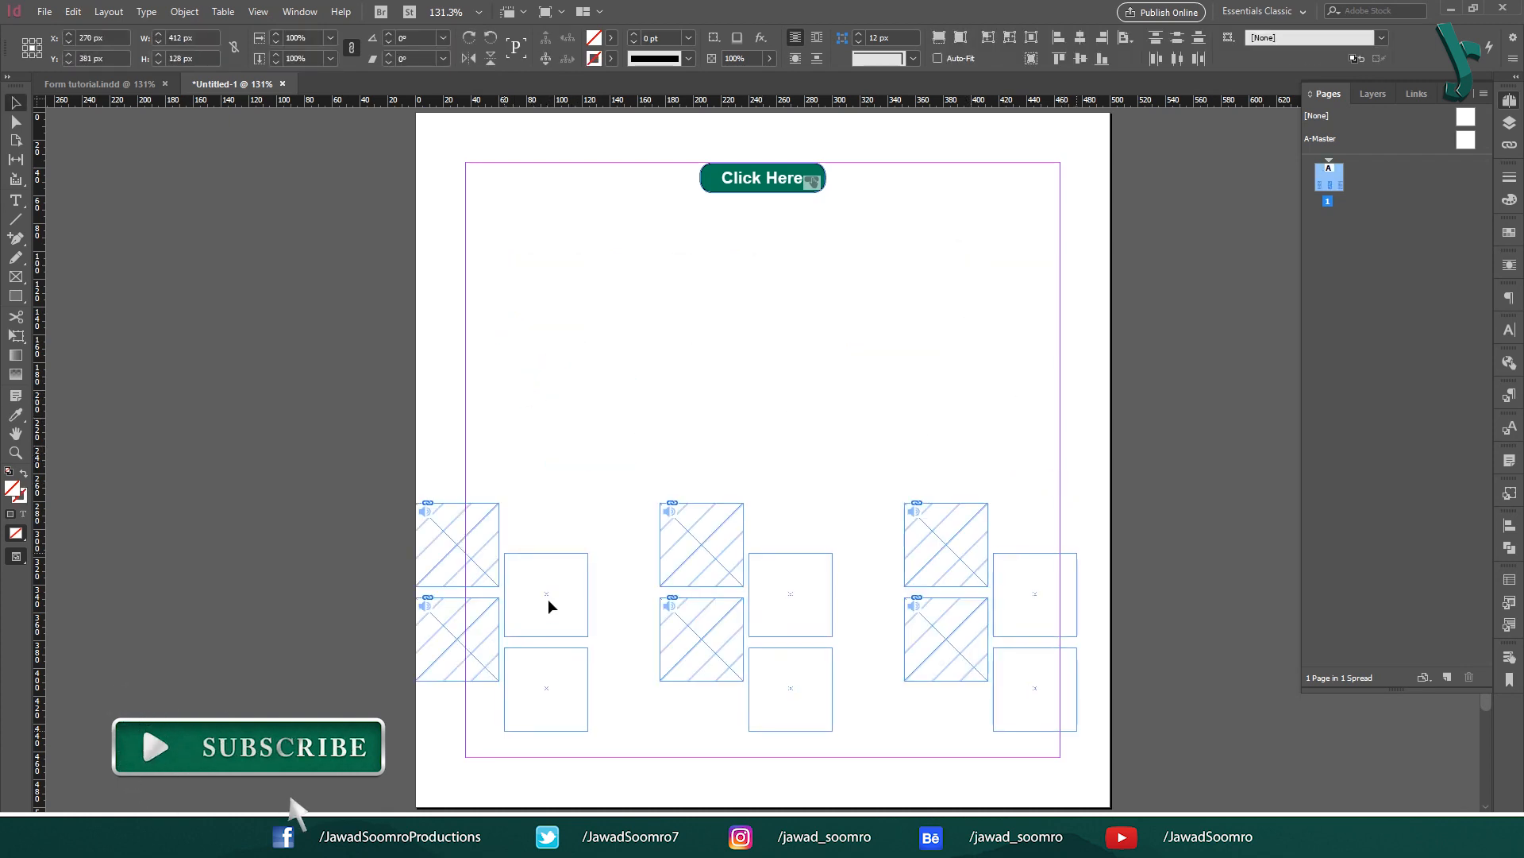
Step: Arrange the audio frames into three columns of two and add a duplicated Sound 1 button
{"action": "left_click_drag", "start_coordinate": [860, 470], "coordinate": [773, 761]}
{"action": "left_click_drag", "start_coordinate": [783, 623], "coordinate": [755, 613]}
{"action": "left_click_drag", "start_coordinate": [1064, 612], "coordinate": [1020, 732]}
{"action": "left_click_drag", "start_coordinate": [1016, 614], "coordinate": [962, 624]}
{"action": "left_click", "coordinate": [883, 486]}
{"action": "left_click", "coordinate": [715, 541]}
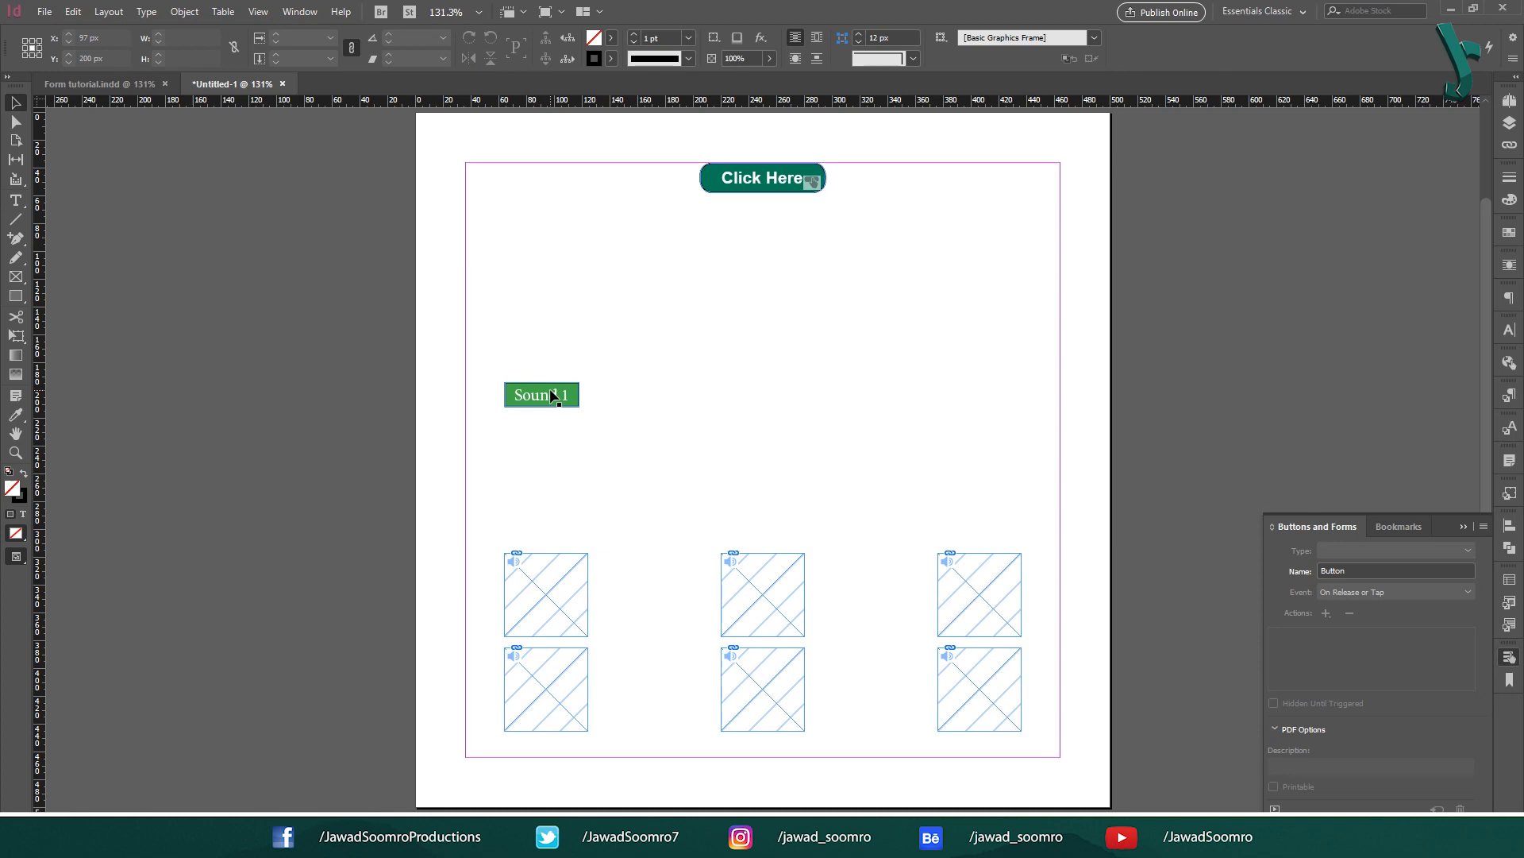
{"action": "left_click_drag", "start_coordinate": [555, 395], "coordinate": [554, 437]}
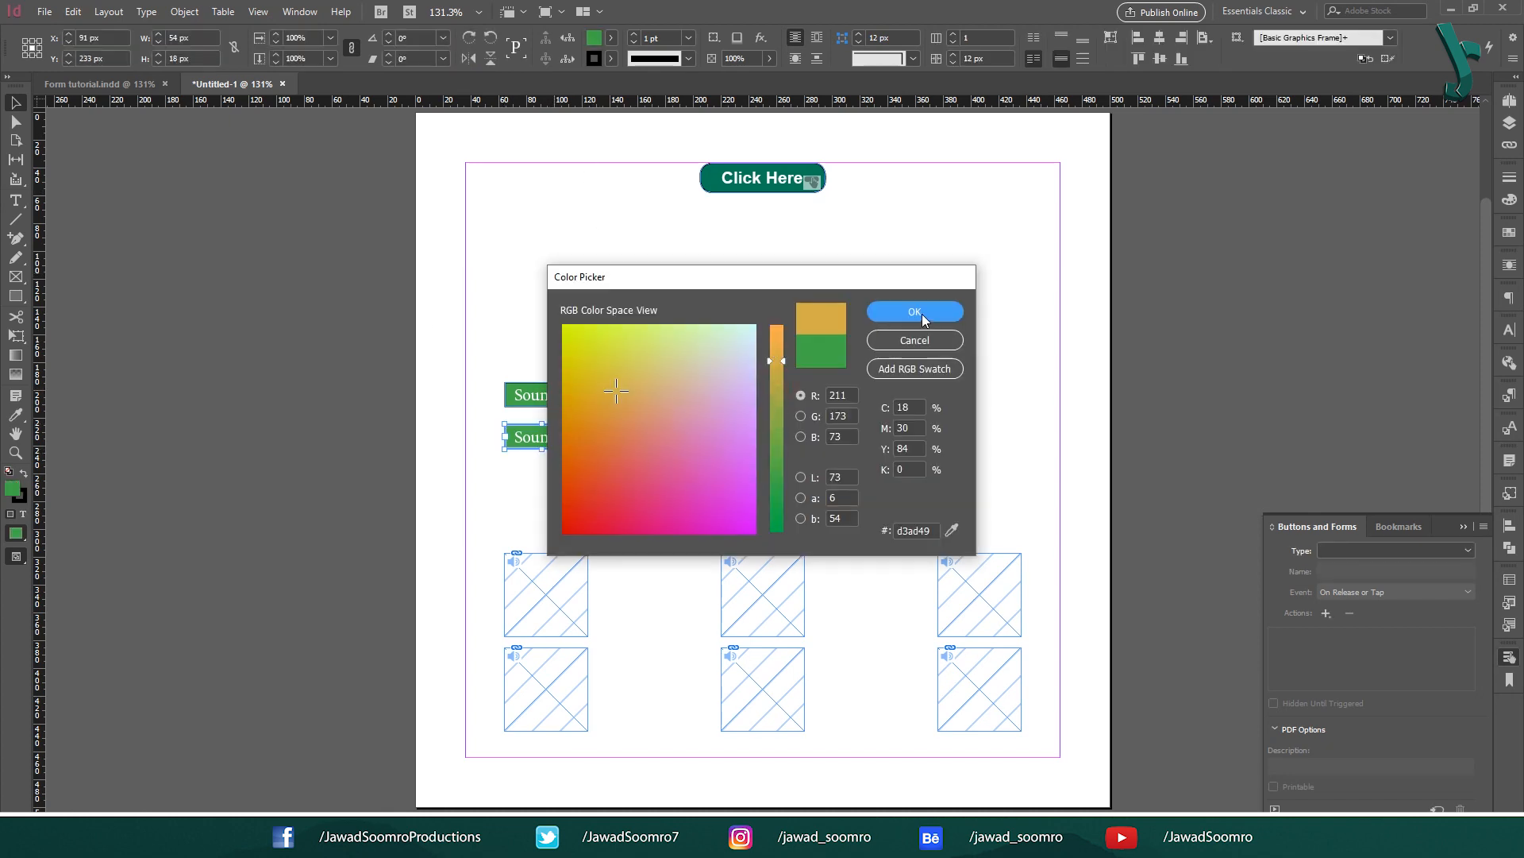
Step: Confirm the copy's orange fill and copy the Sound button pair into the middle and right columns
{"action": "left_click", "coordinate": [915, 312]}
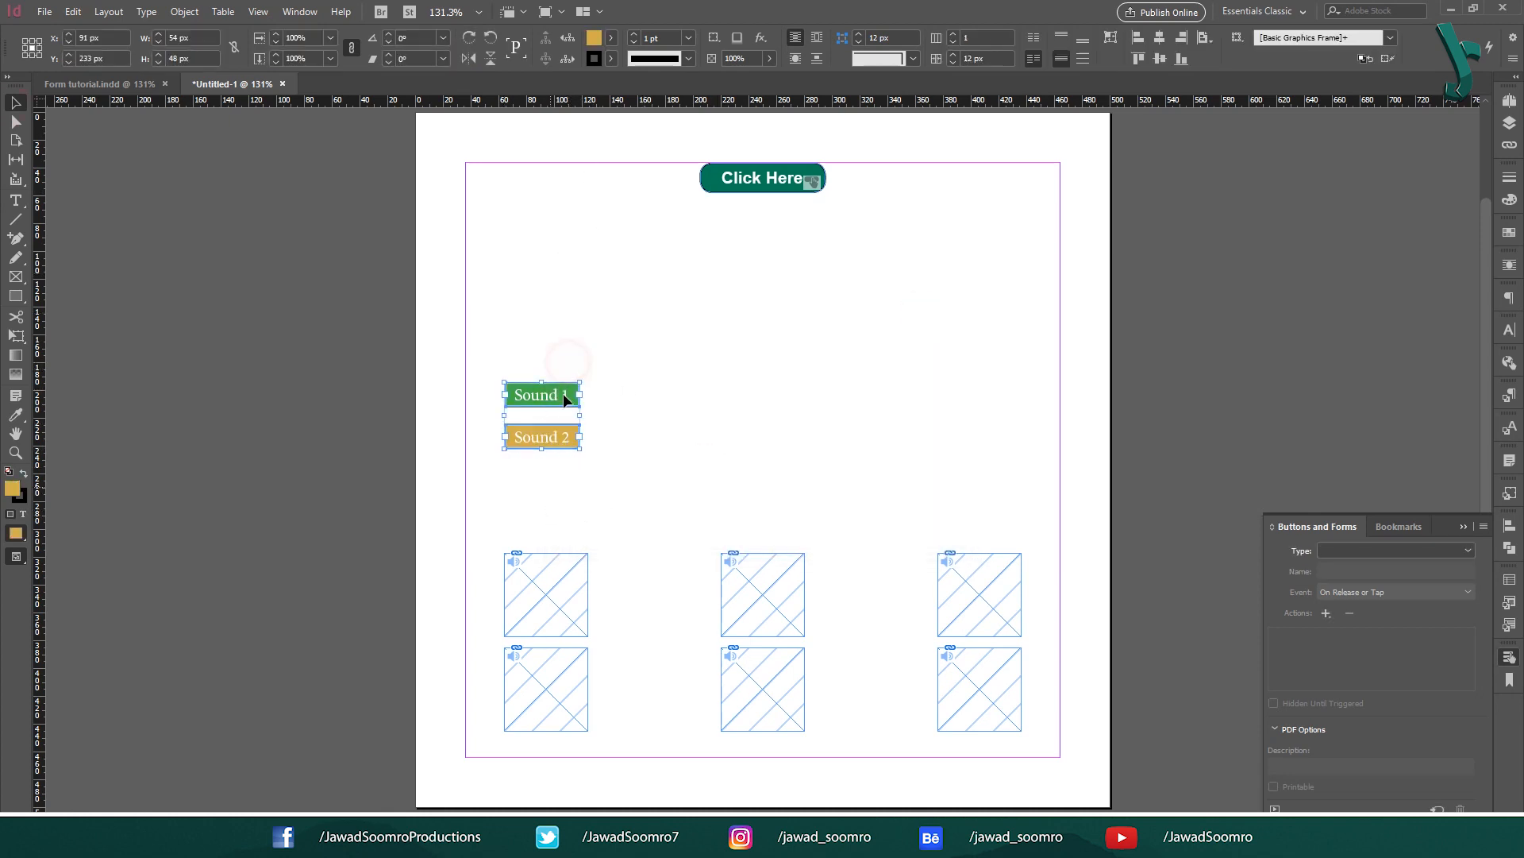
{"action": "left_click_drag", "start_coordinate": [564, 393], "coordinate": [786, 375]}
{"action": "left_click_drag", "start_coordinate": [774, 397], "coordinate": [997, 415]}
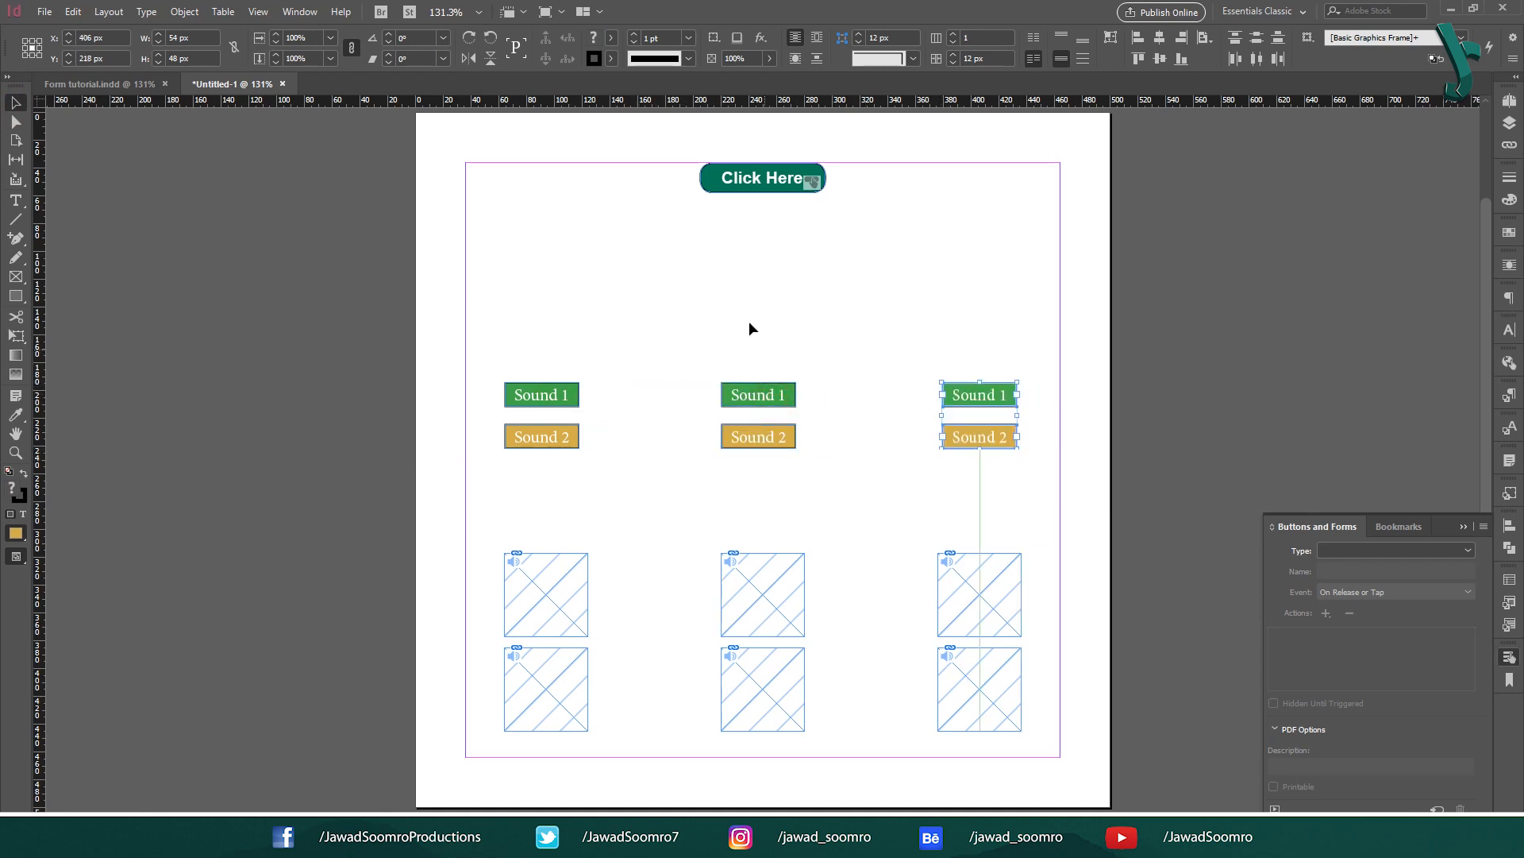
{"action": "left_click", "coordinate": [749, 322]}
Step: Fill the middle column's Sound buttons blue and pink
{"action": "left_click", "coordinate": [774, 401]}
{"action": "double_click", "coordinate": [12, 488]}
{"action": "left_click", "coordinate": [698, 426]}
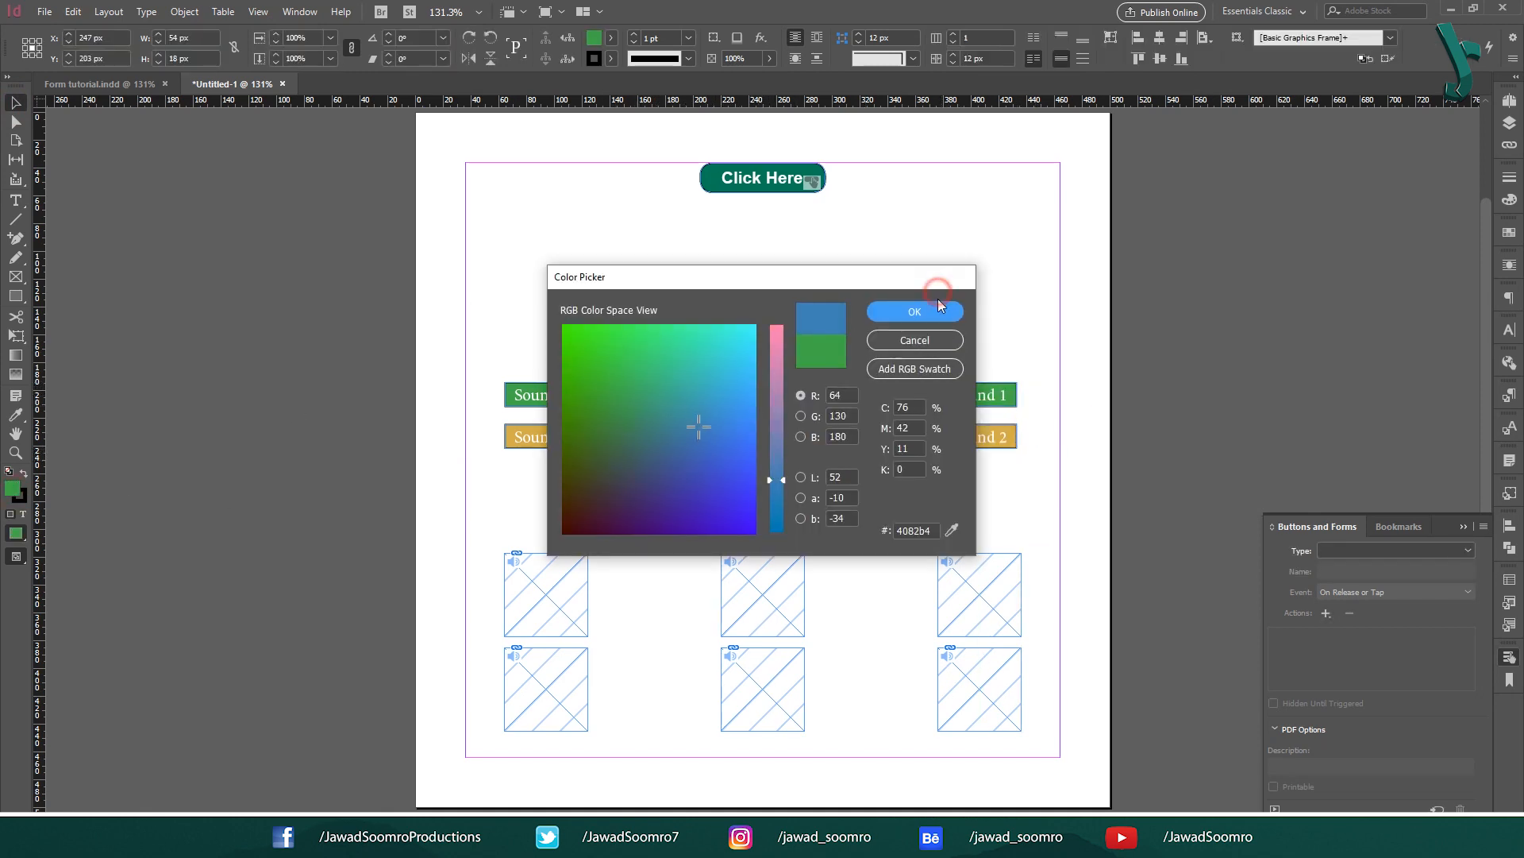
{"action": "left_click", "coordinate": [937, 298]}
{"action": "left_click", "coordinate": [762, 443]}
{"action": "double_click", "coordinate": [13, 489]}
{"action": "left_click", "coordinate": [674, 476]}
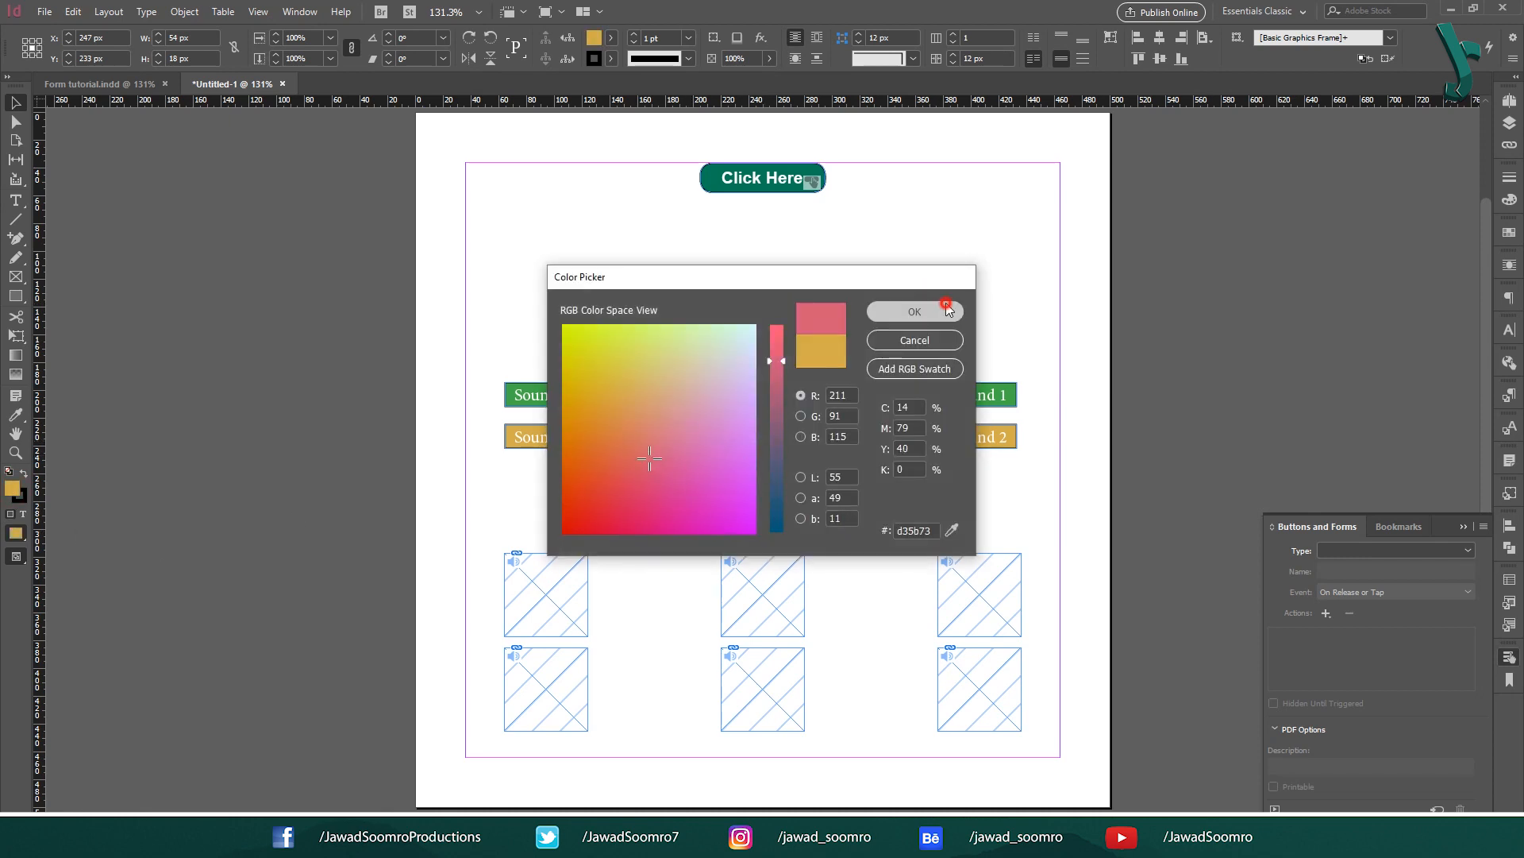
{"action": "left_click", "coordinate": [918, 308]}
{"action": "left_click", "coordinate": [952, 394]}
Step: Fill the right column's Sound buttons dark and orange
{"action": "double_click", "coordinate": [13, 489]}
{"action": "left_click", "coordinate": [591, 477]}
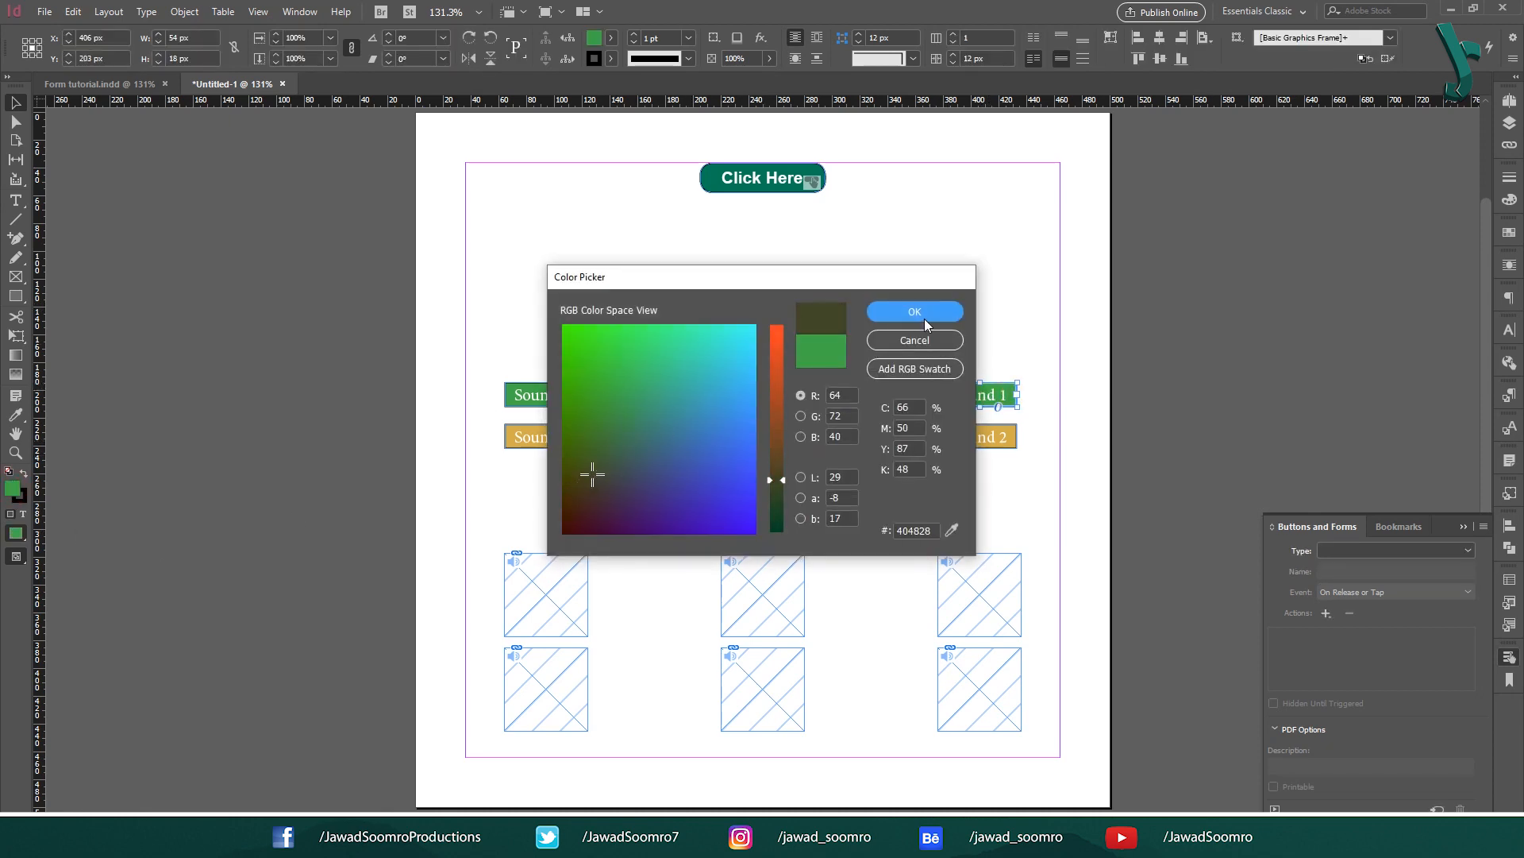
{"action": "left_click", "coordinate": [921, 311]}
{"action": "left_click", "coordinate": [1008, 433]}
{"action": "left_click_drag", "start_coordinate": [603, 390], "coordinate": [577, 453]}
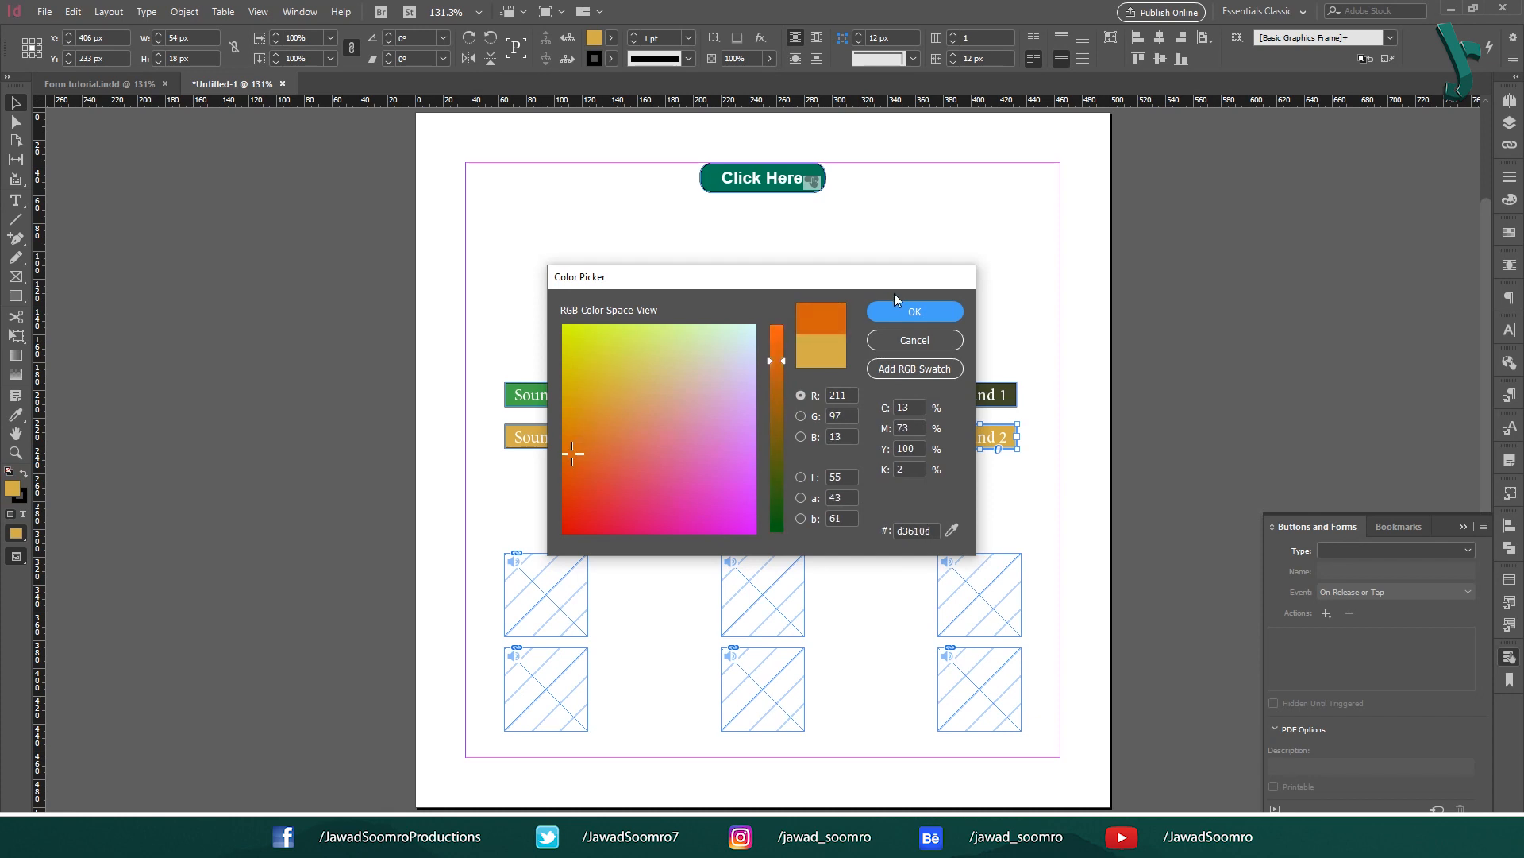
{"action": "left_click", "coordinate": [918, 306]}
{"action": "left_click", "coordinate": [1324, 523]}
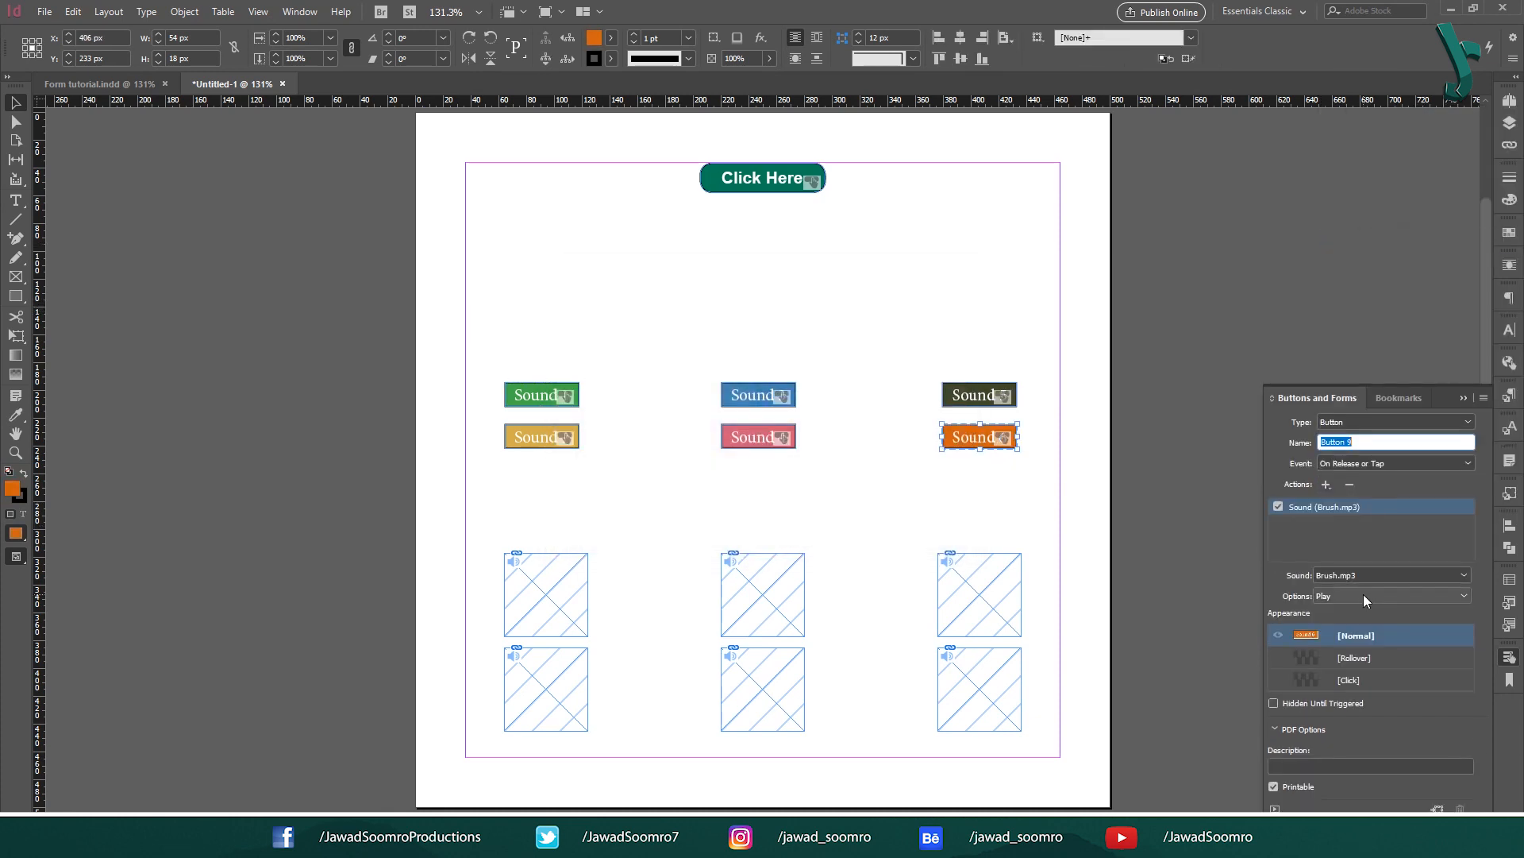
Step: Assign audio clips to the Sound 6 and Sound 2 buttons' Sound actions
{"action": "left_click", "coordinate": [1389, 575]}
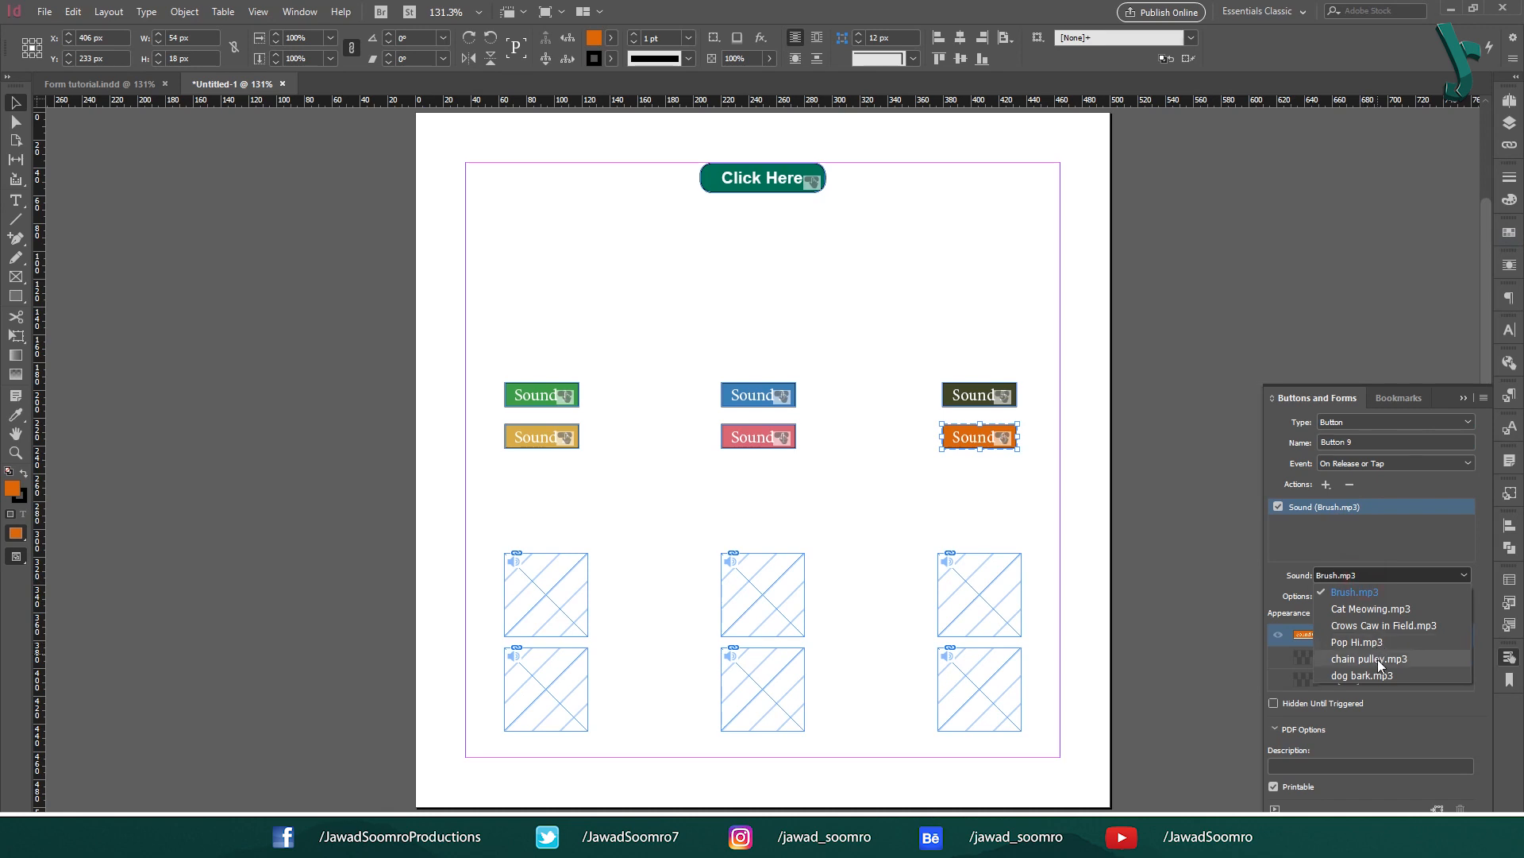
{"action": "left_click", "coordinate": [1378, 659]}
{"action": "left_click", "coordinate": [1207, 516]}
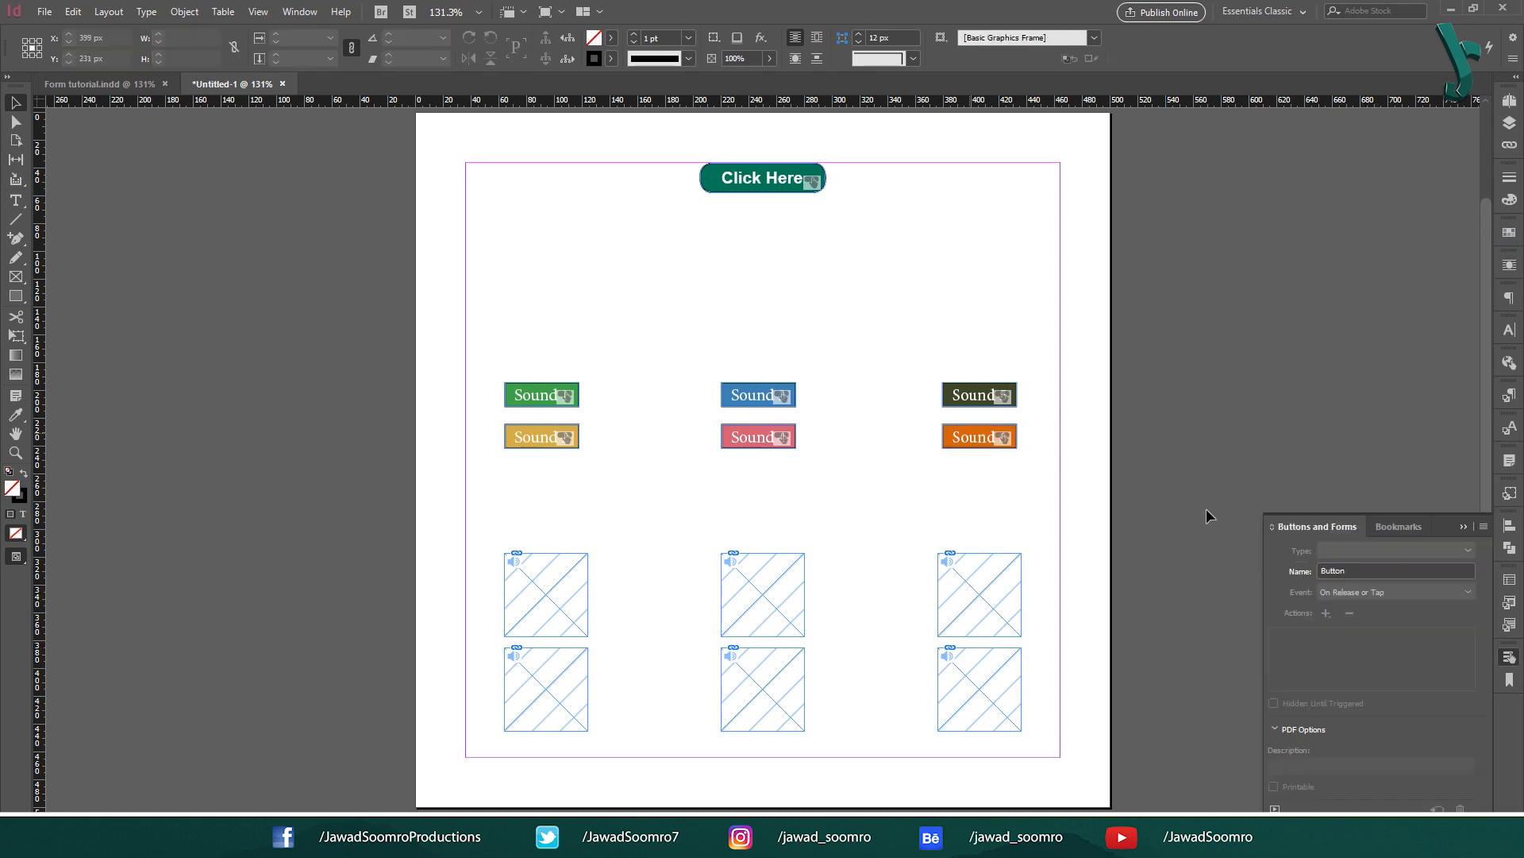
{"action": "left_click", "coordinate": [541, 436]}
{"action": "left_click", "coordinate": [1425, 575]}
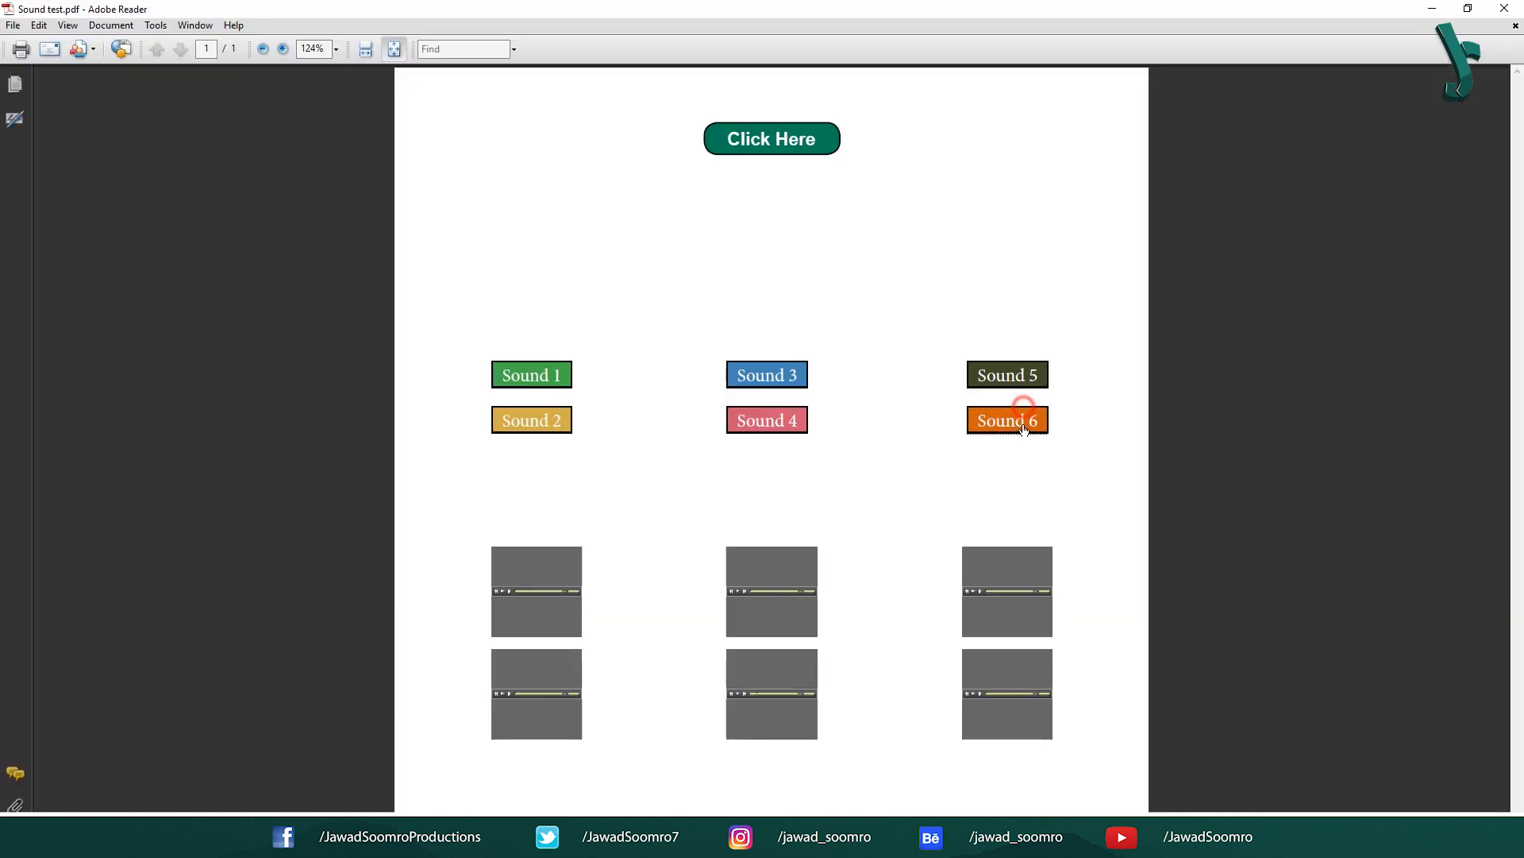
{"action": "left_click", "coordinate": [999, 375]}
{"action": "left_click", "coordinate": [770, 378]}
{"action": "left_click", "coordinate": [775, 432]}
{"action": "left_click", "coordinate": [505, 432]}
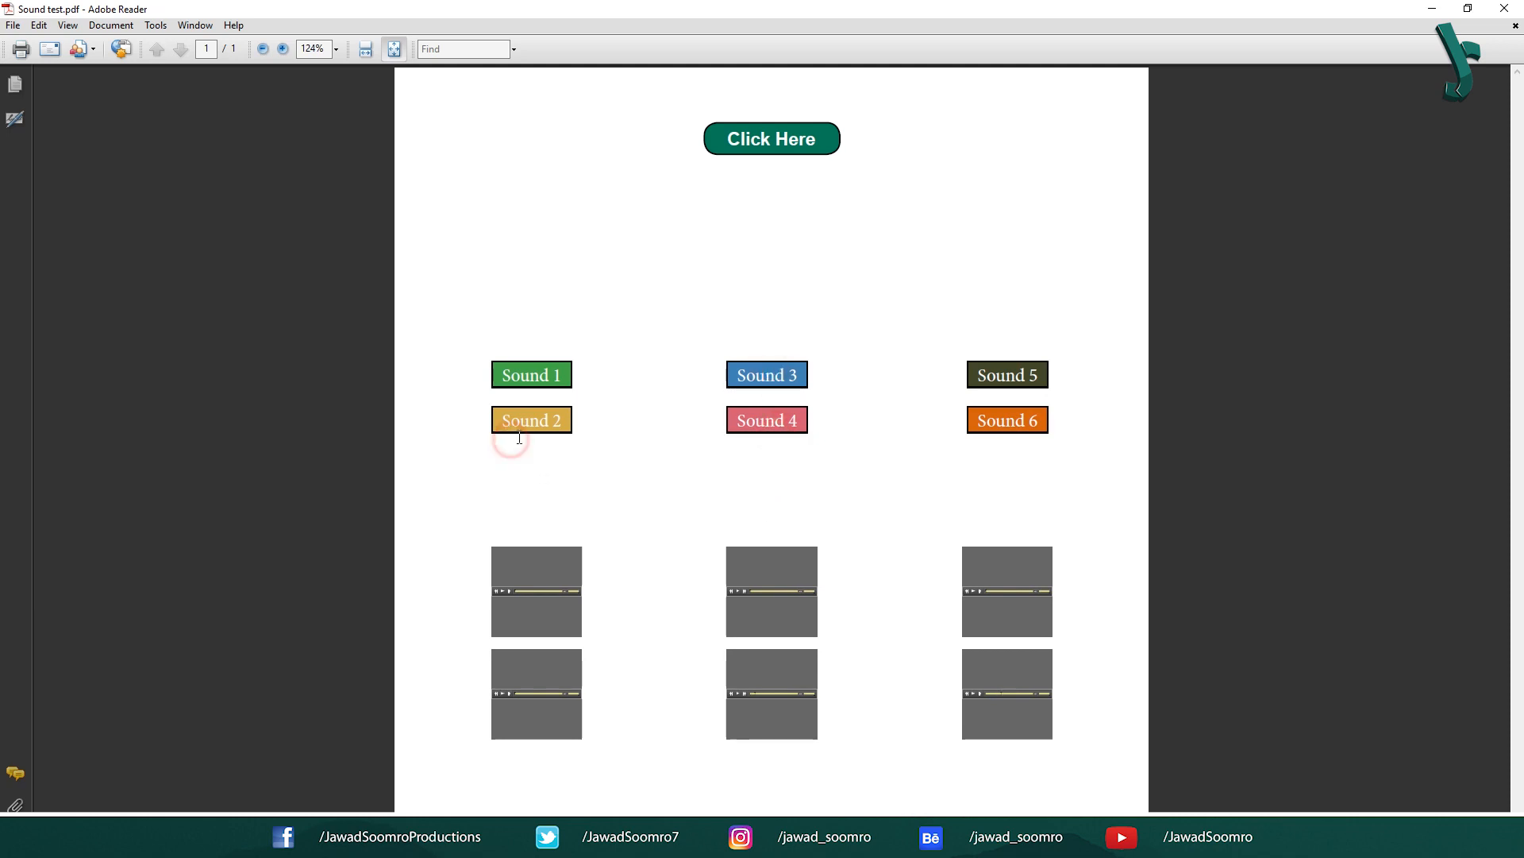
{"action": "left_click", "coordinate": [788, 425]}
{"action": "left_click", "coordinate": [543, 375]}
{"action": "left_click", "coordinate": [790, 377]}
{"action": "left_click", "coordinate": [512, 432]}
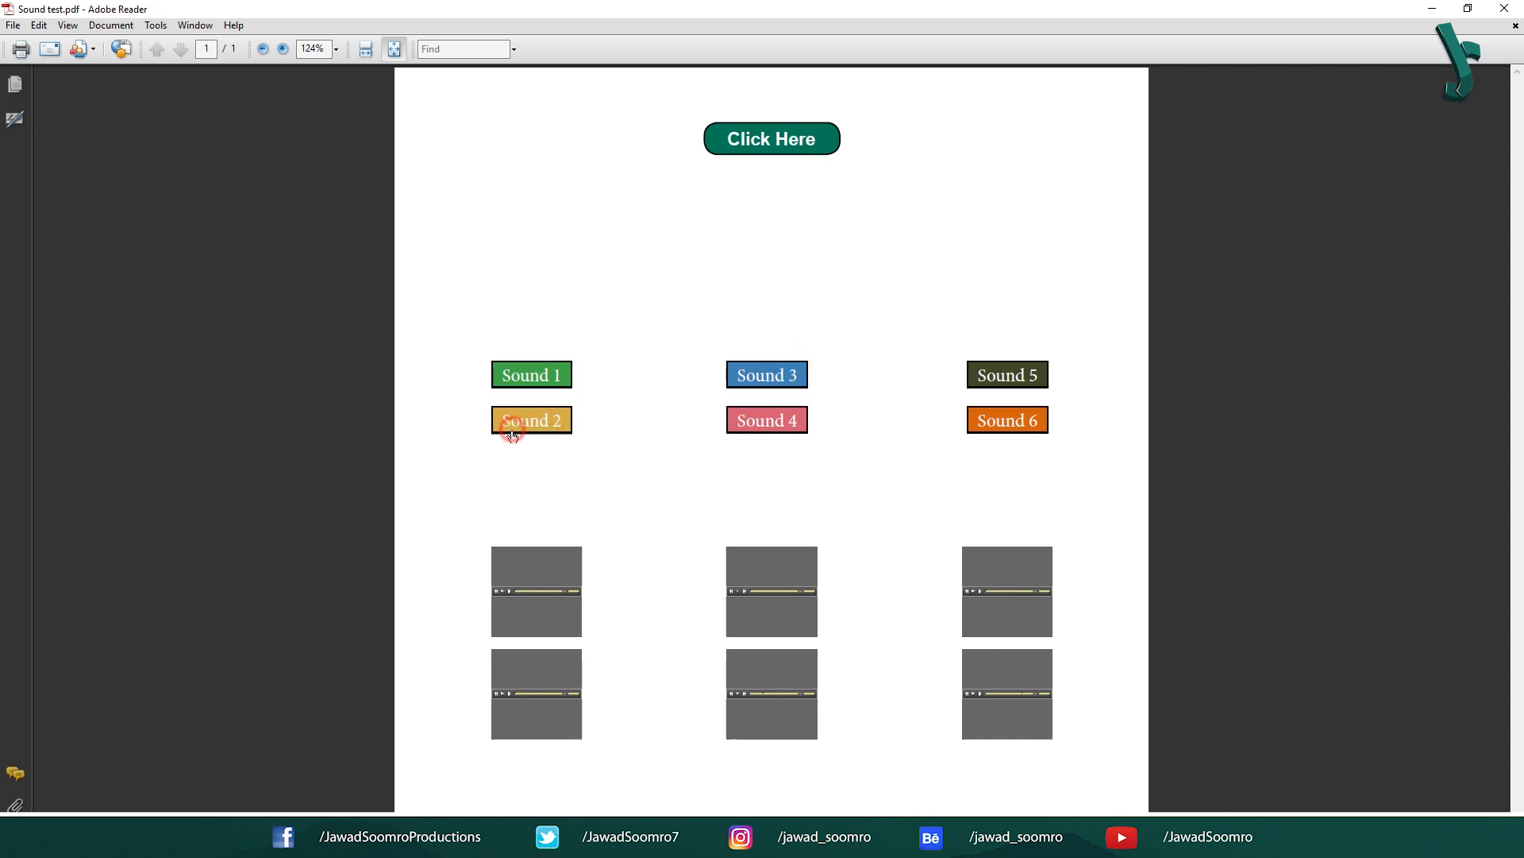
{"action": "left_click", "coordinate": [786, 431]}
{"action": "left_click", "coordinate": [1018, 423]}
{"action": "left_click", "coordinate": [530, 373]}
{"action": "left_click", "coordinate": [538, 410]}
{"action": "left_click", "coordinate": [780, 422]}
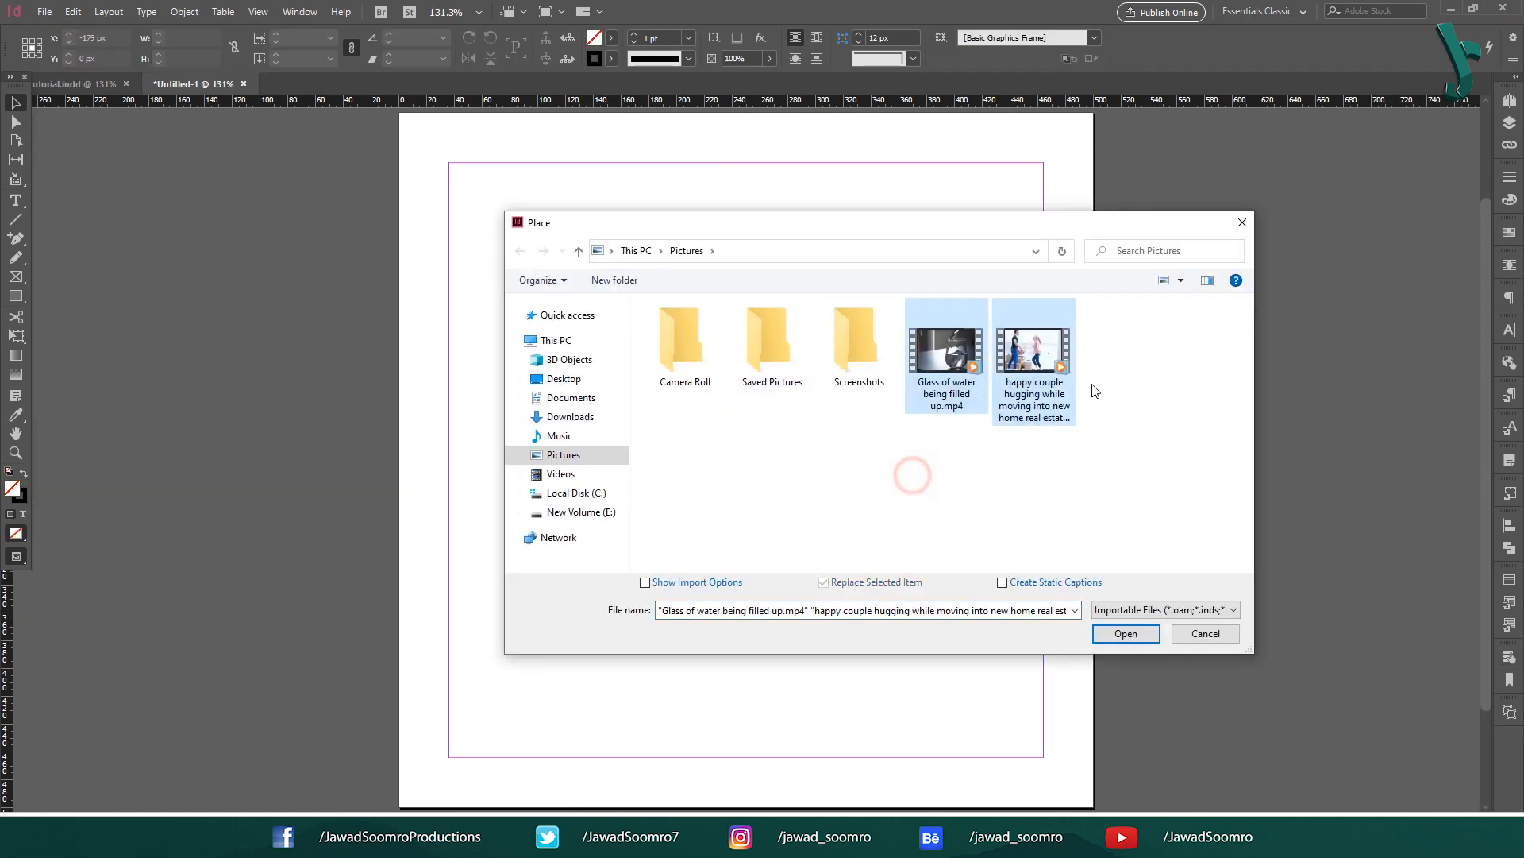
Step: Place both videos side by side, enlarge them proportionally and centre them on the page
{"action": "key", "text": "Return"}
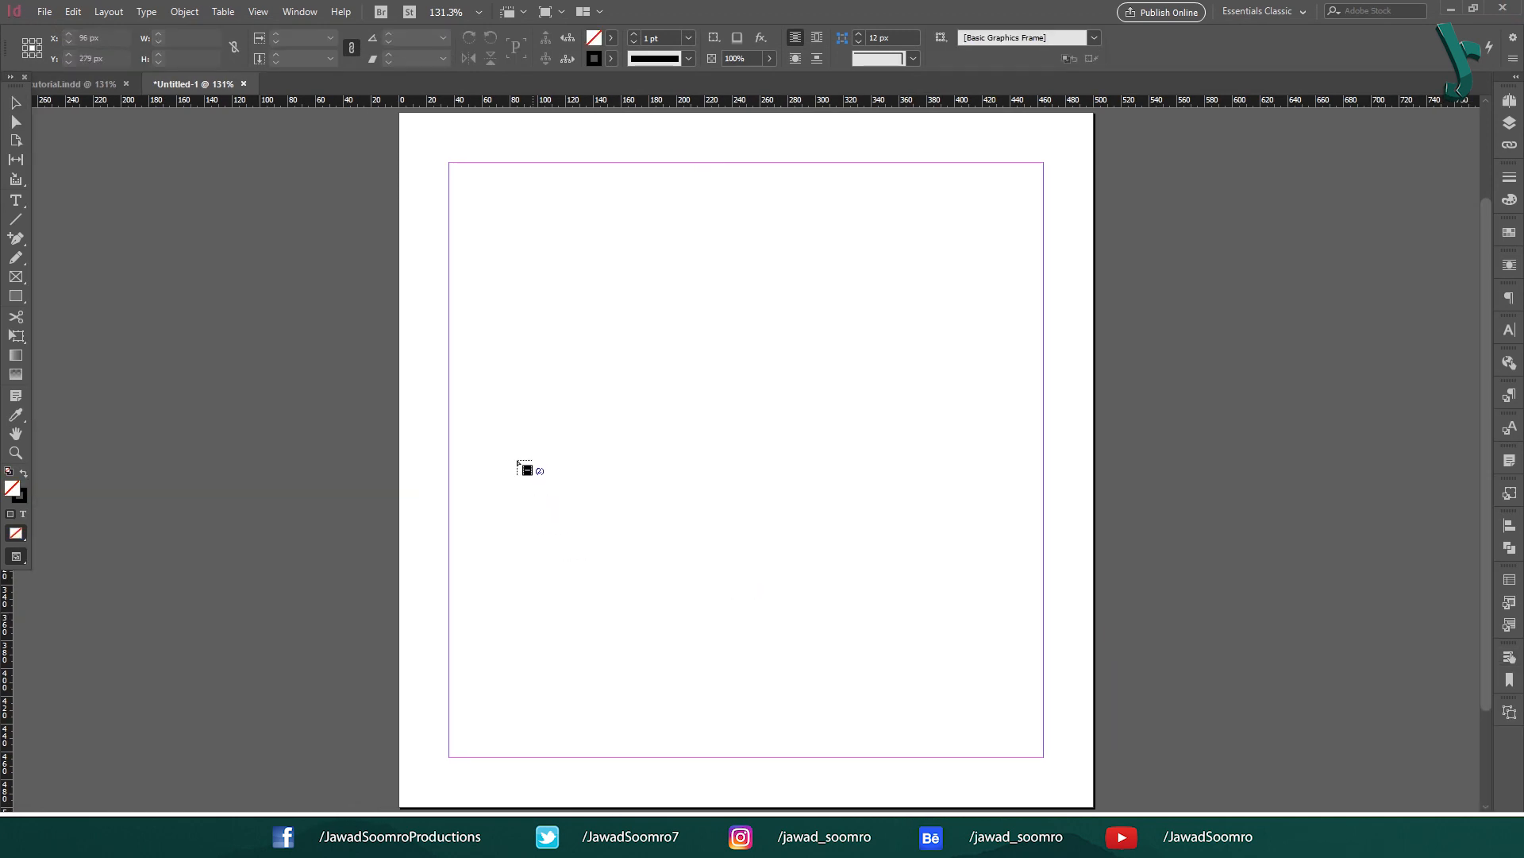
{"action": "left_click_drag", "start_coordinate": [510, 428], "coordinate": [946, 685]}
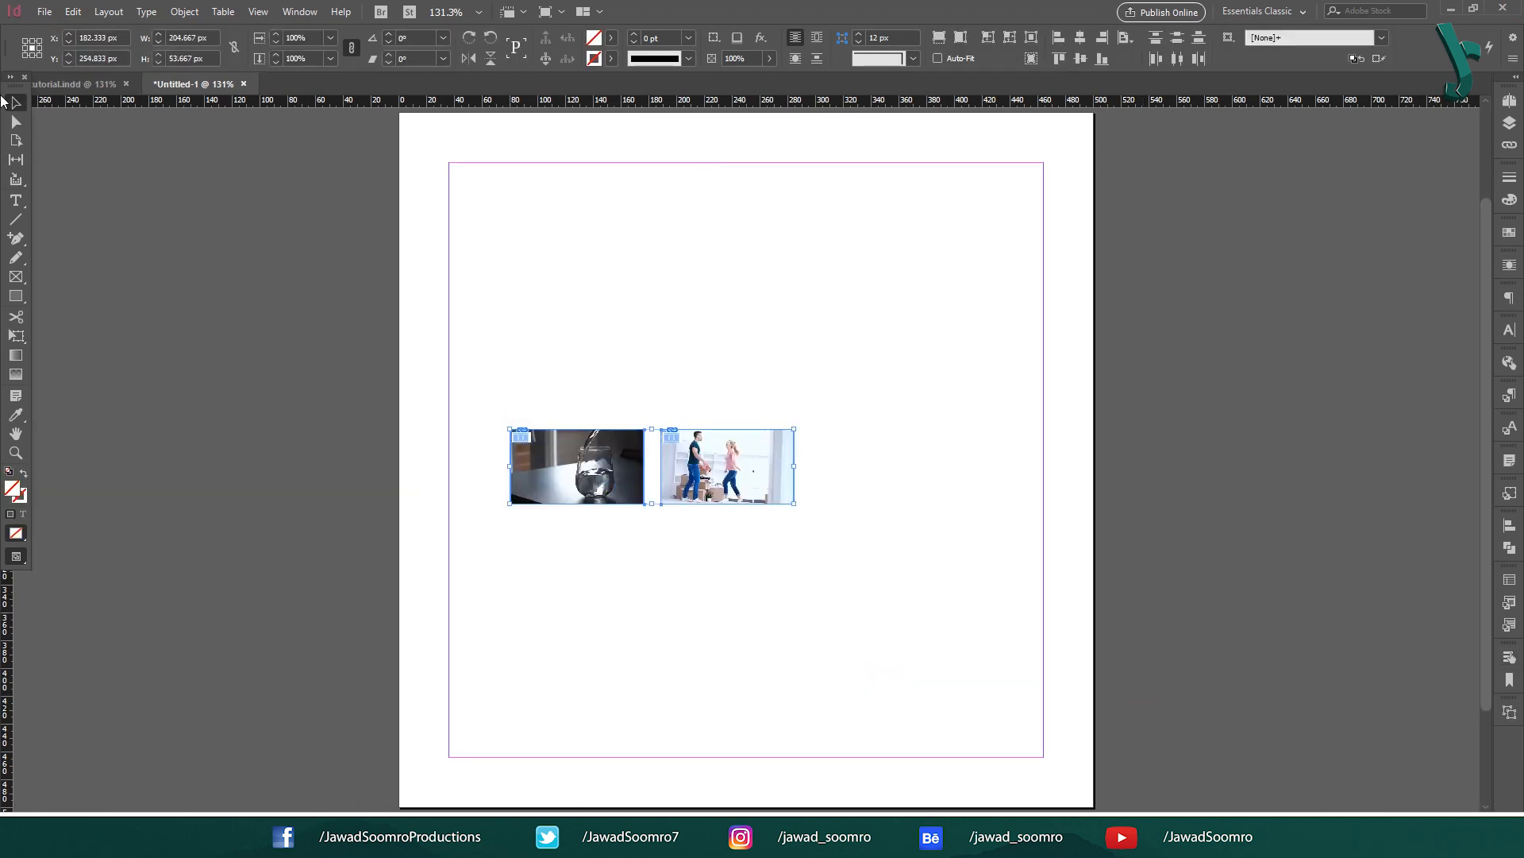
{"action": "left_click_drag", "start_coordinate": [795, 505], "coordinate": [897, 578]}
{"action": "left_click", "coordinate": [659, 665]}
{"action": "left_click_drag", "start_coordinate": [674, 650], "coordinate": [950, 485]}
{"action": "left_click_drag", "start_coordinate": [950, 486], "coordinate": [902, 421]}
{"action": "left_click", "coordinate": [559, 128]}
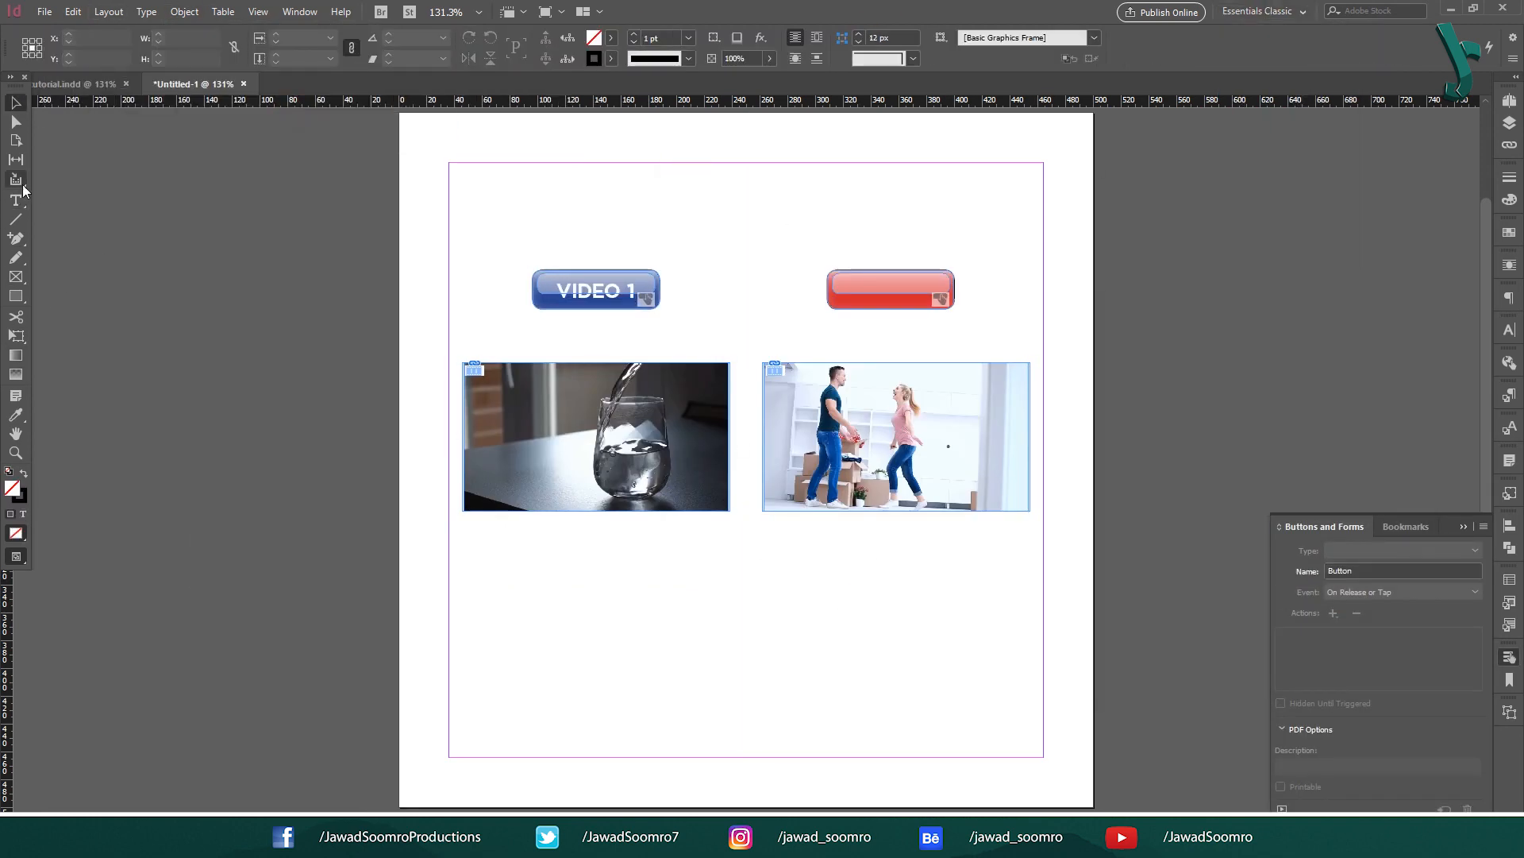
Step: Give the red VIDEO 2 button a Video action set to Play
{"action": "left_click", "coordinate": [719, 439]}
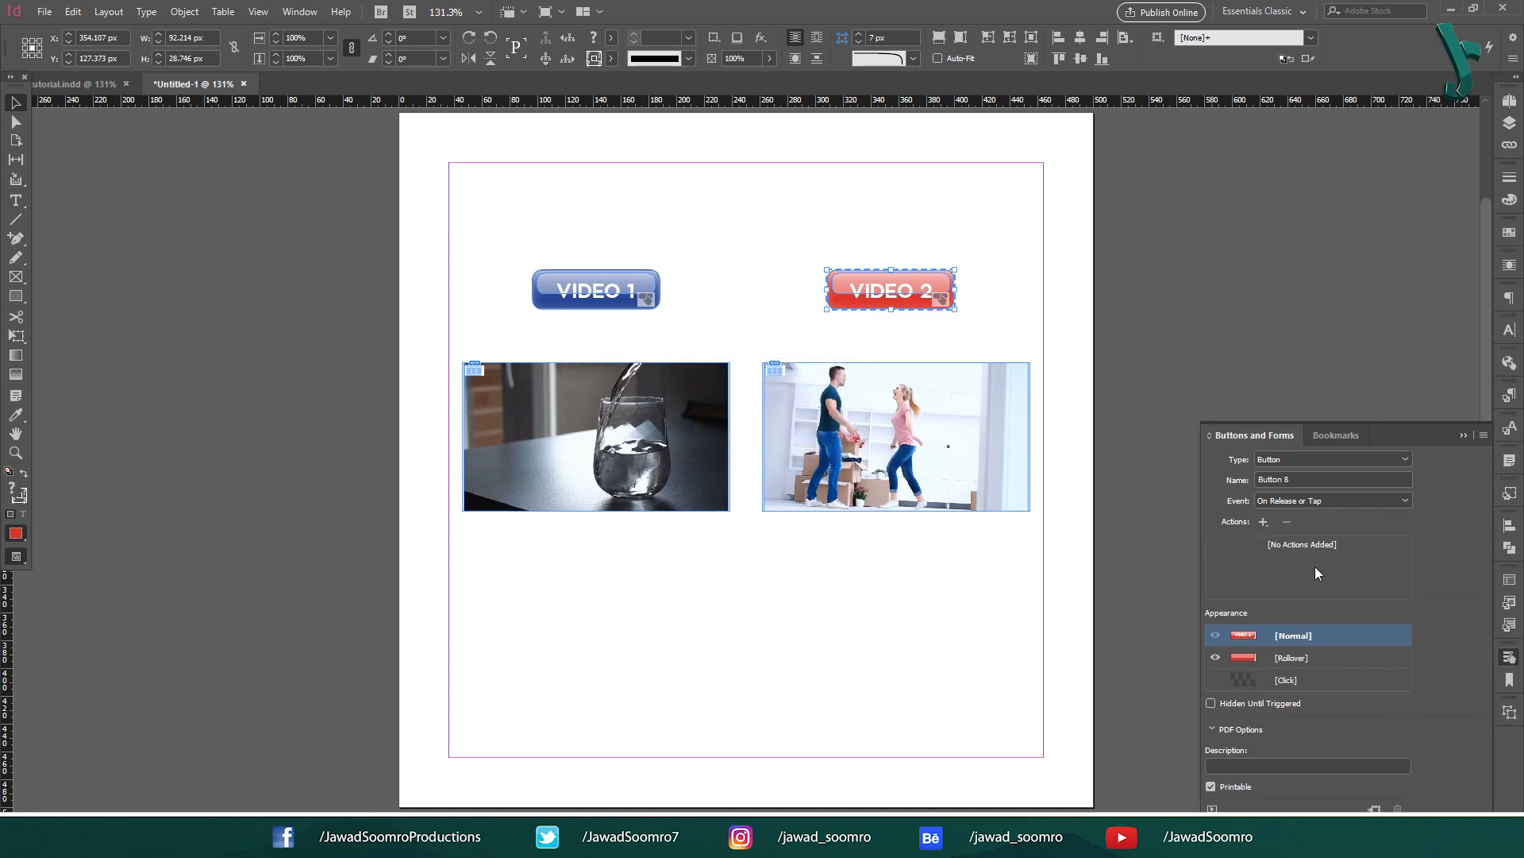
{"action": "left_click", "coordinate": [1260, 525]}
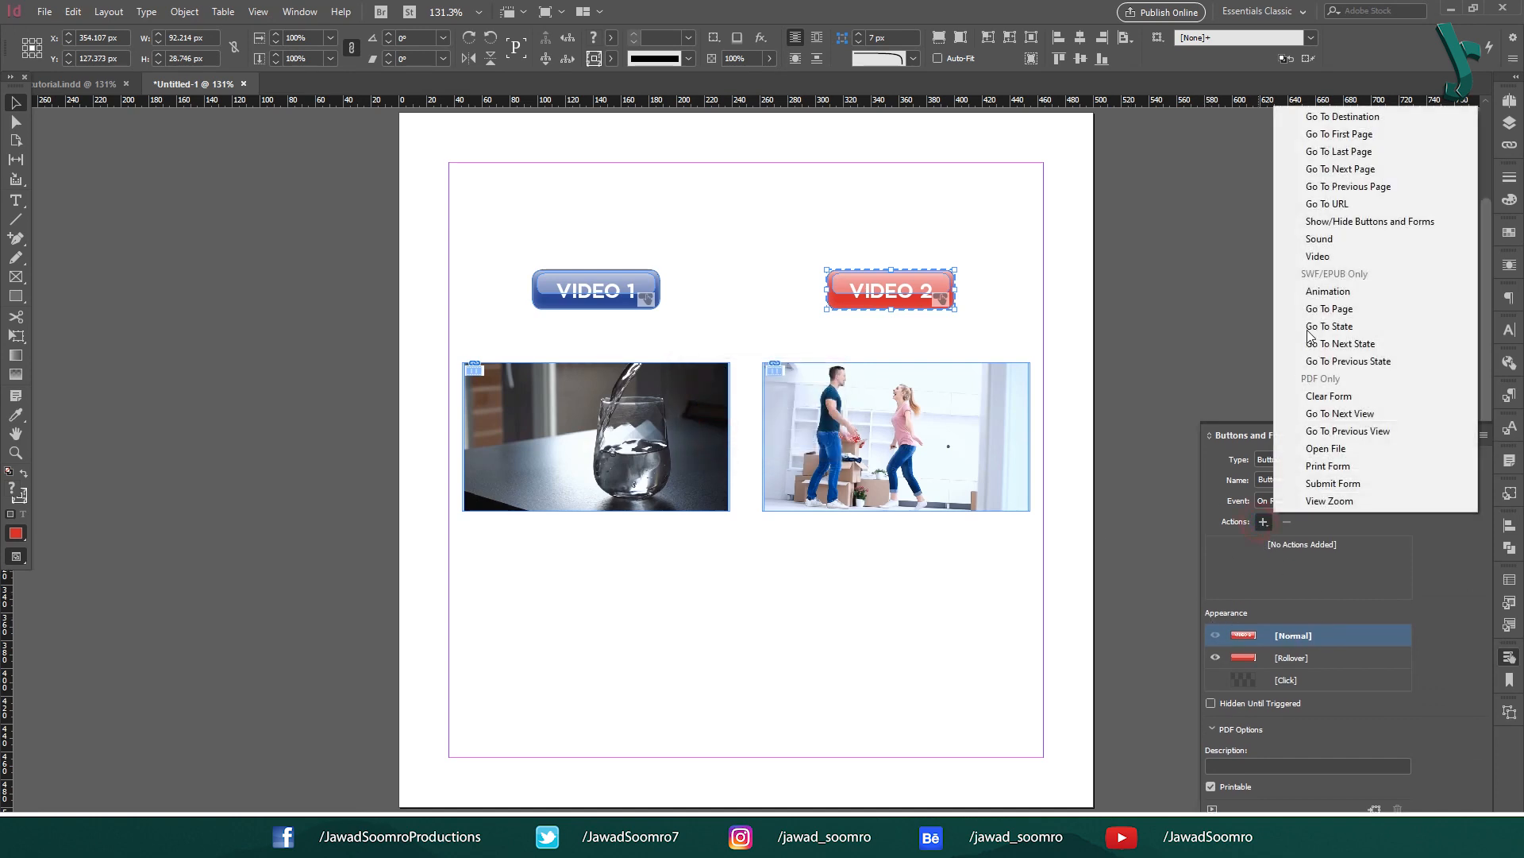
{"action": "left_click", "coordinate": [1322, 266]}
{"action": "left_click", "coordinate": [1359, 574]}
{"action": "left_click", "coordinate": [1275, 592]}
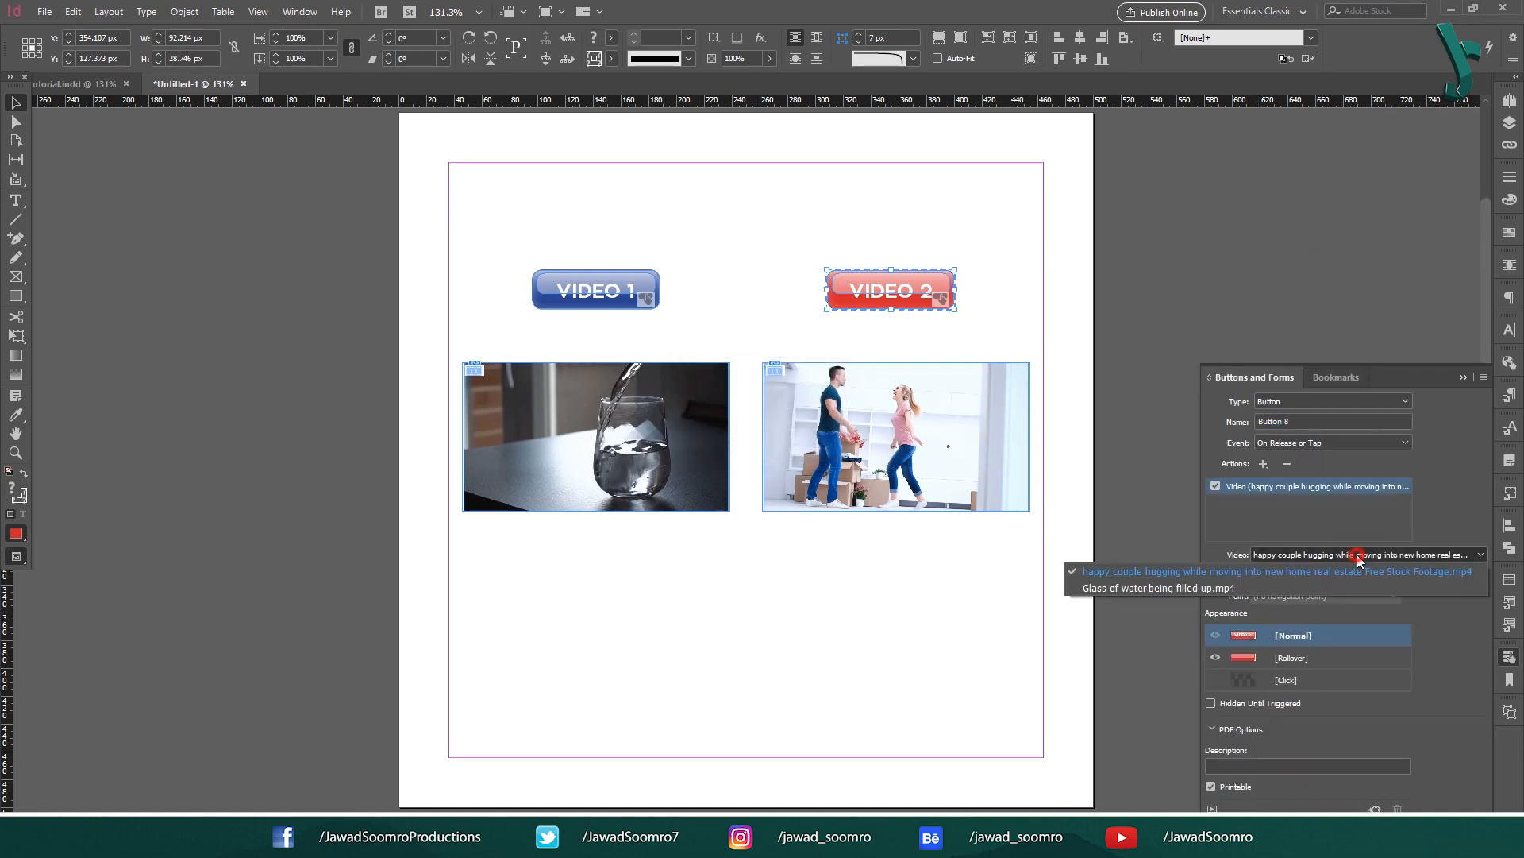
{"action": "left_click", "coordinate": [921, 586]}
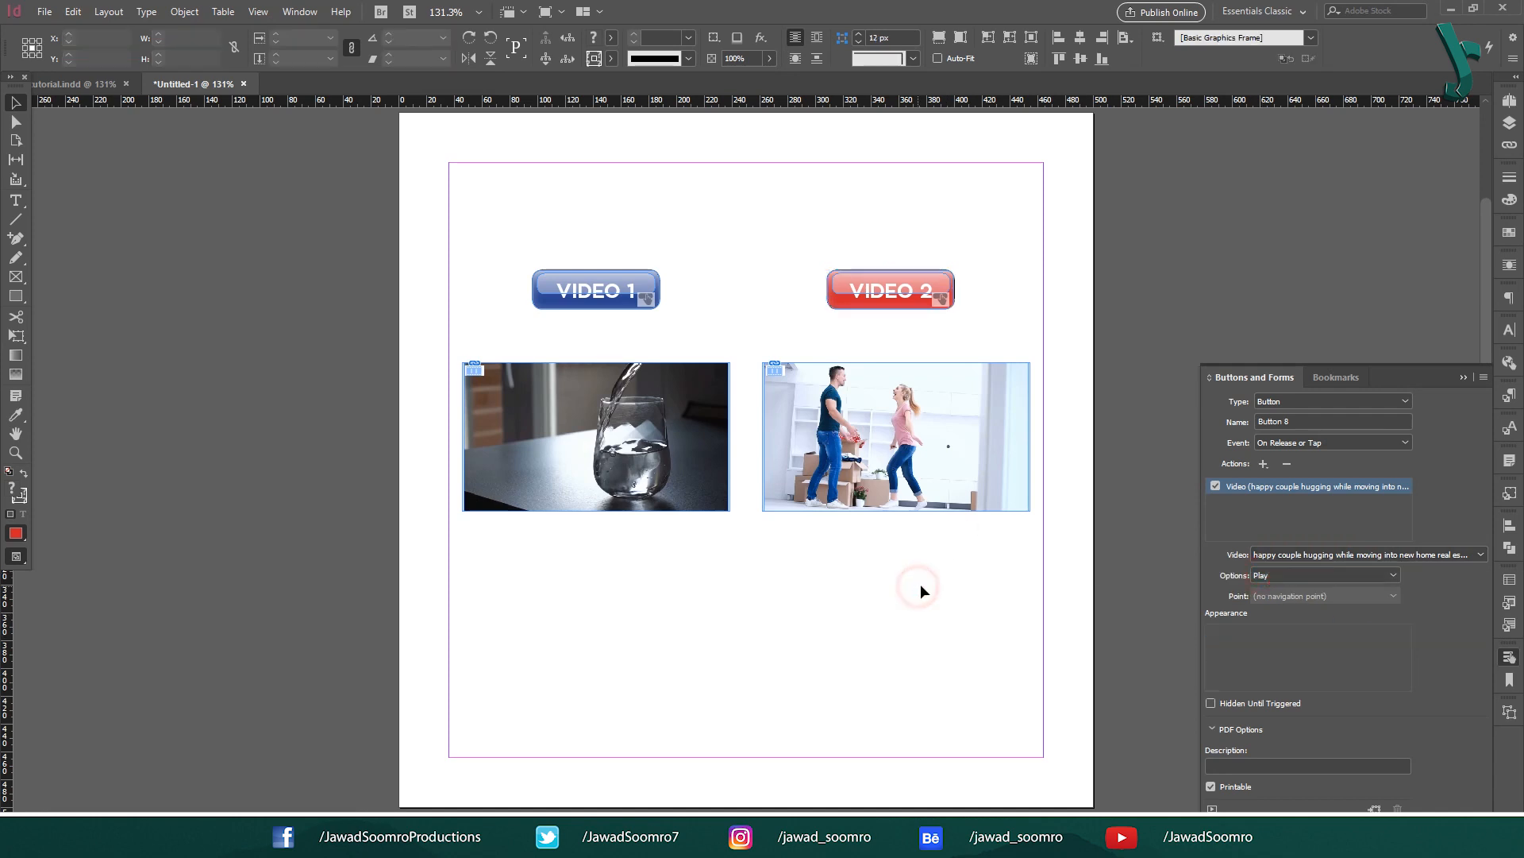
Step: In the EPUB Interactivity Preview, play, skip and pause both videos via VIDEO 1 and VIDEO 2
{"action": "left_click", "coordinate": [830, 302]}
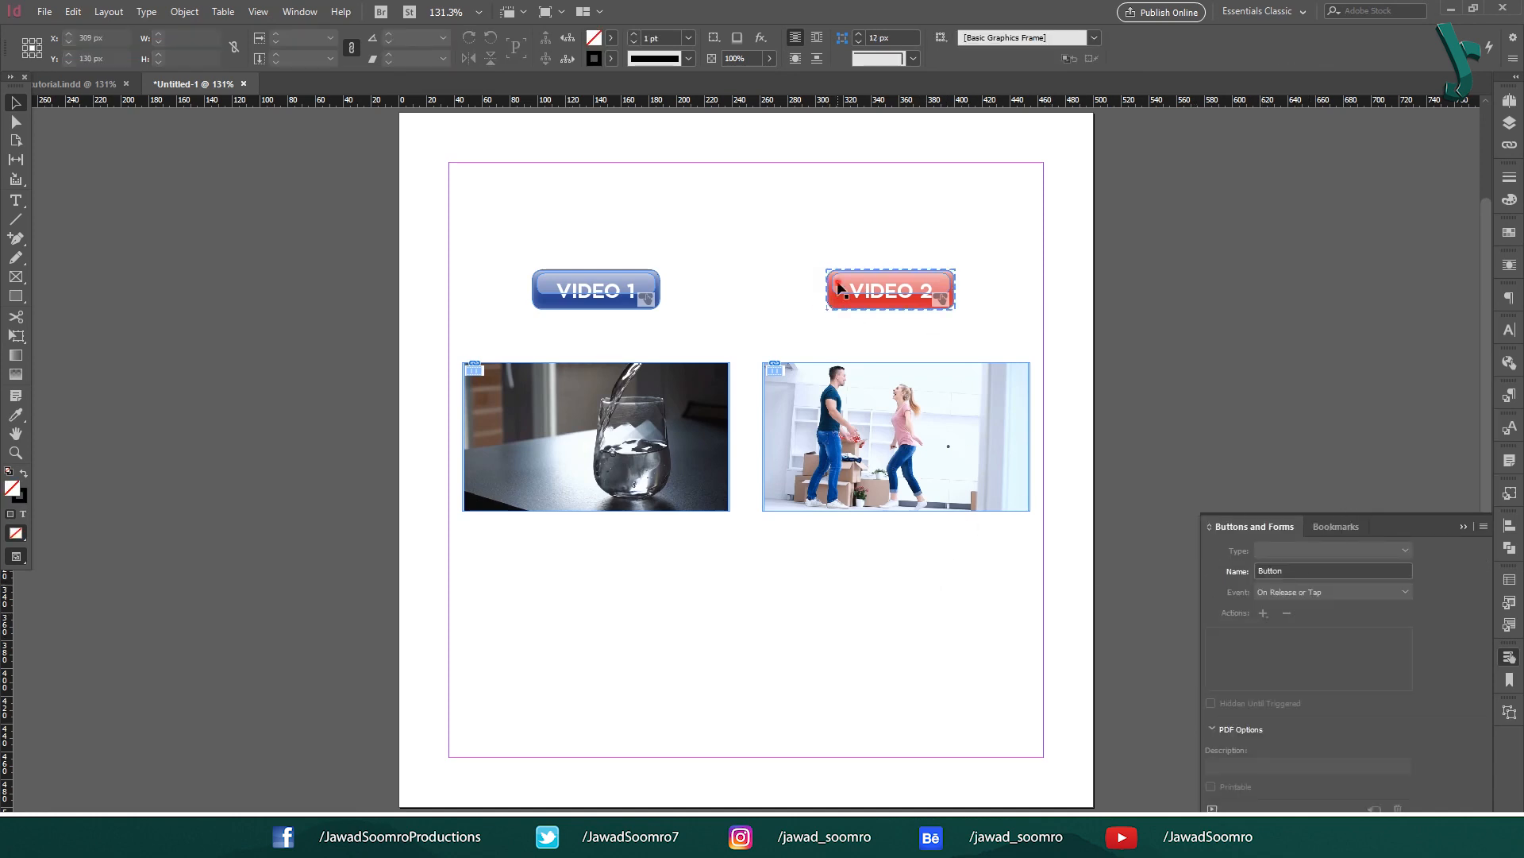
{"action": "key", "text": "ctrl+shift+Return"}
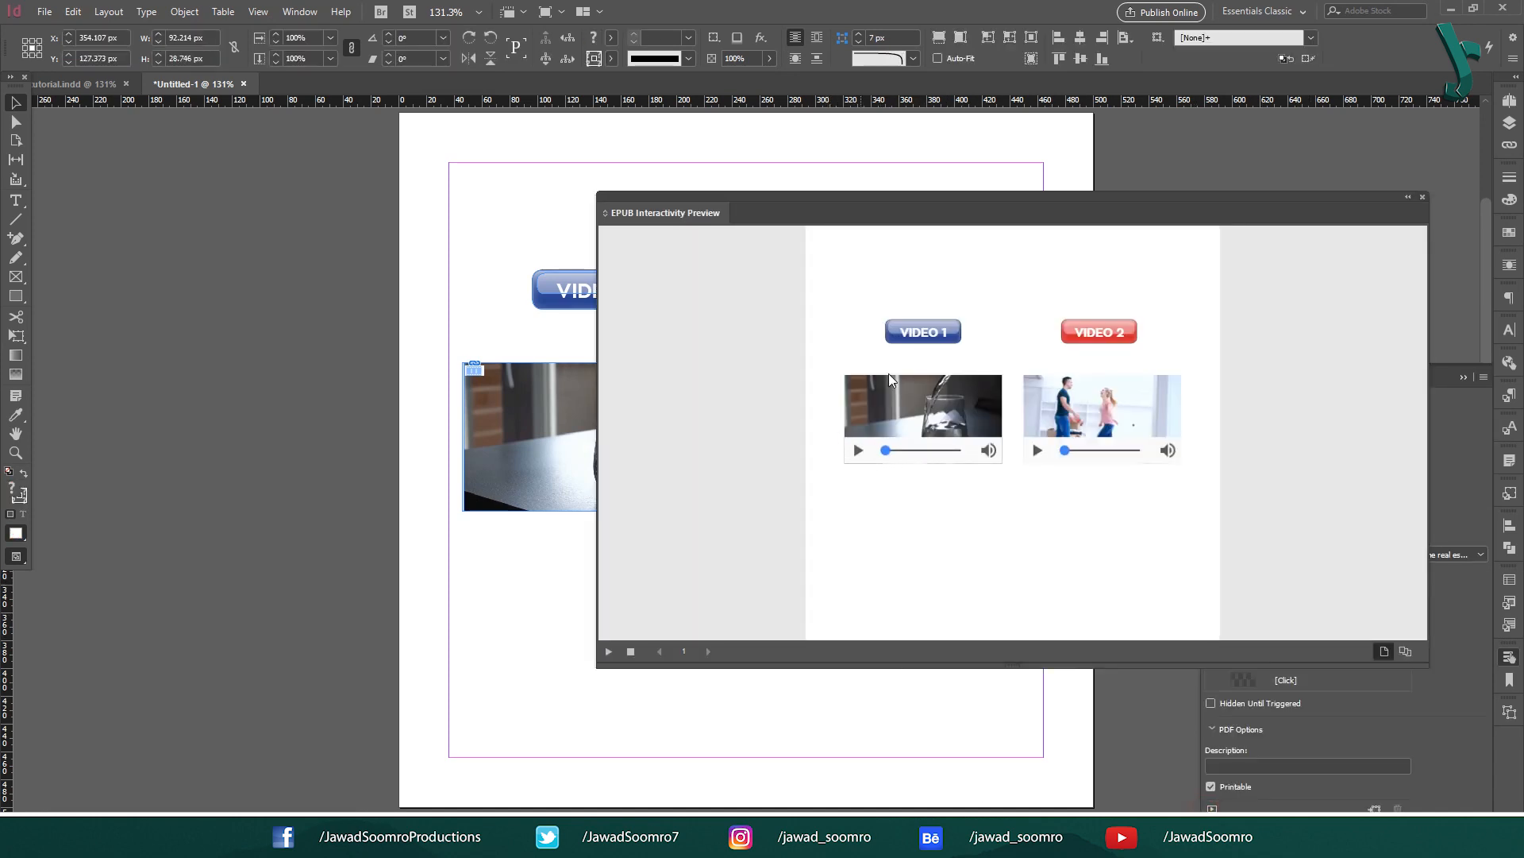
{"action": "left_click", "coordinate": [921, 340]}
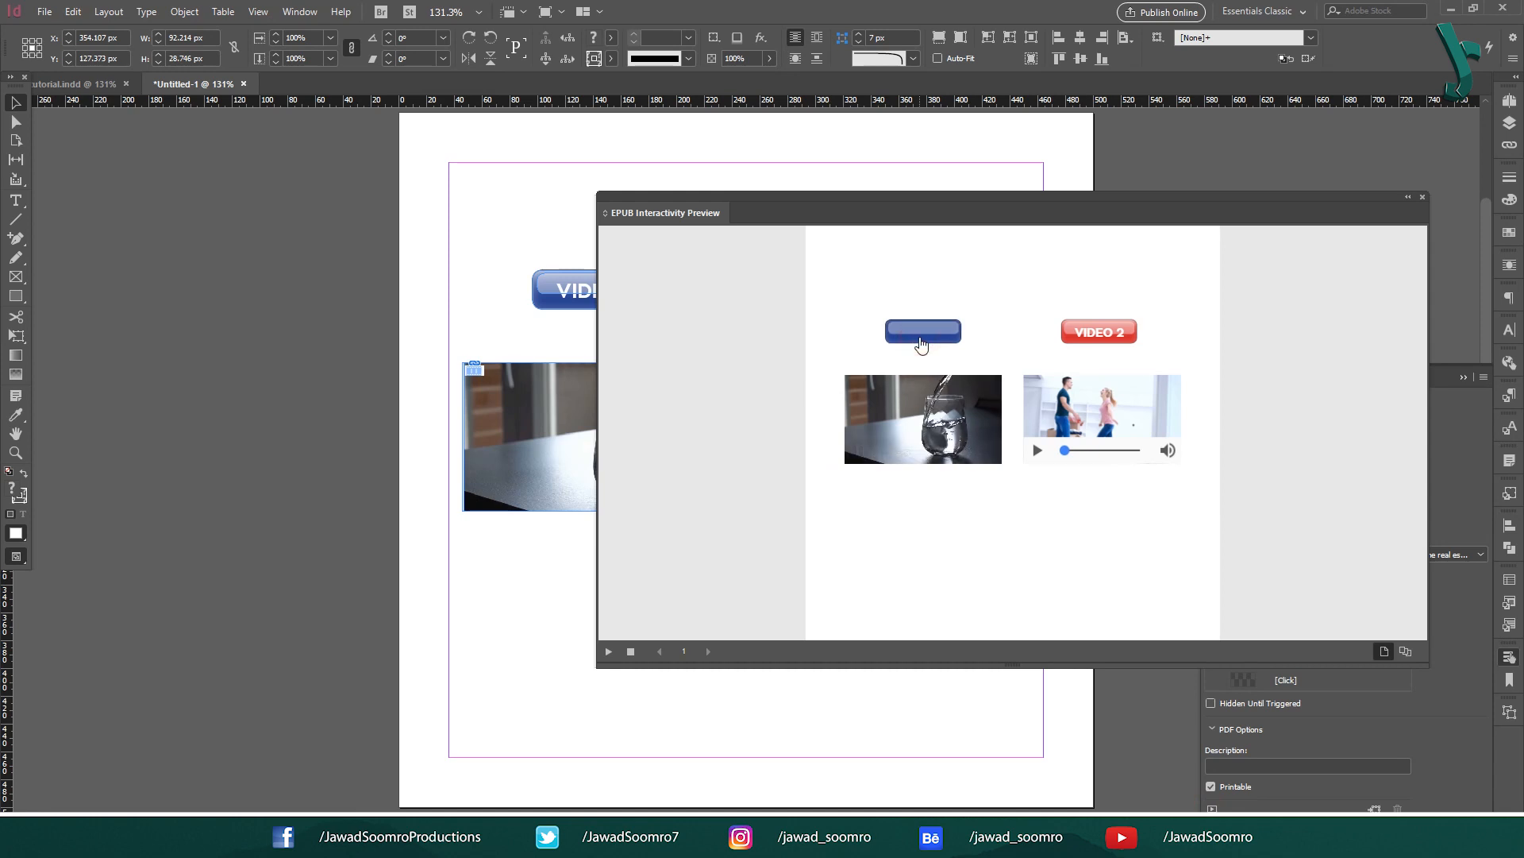
{"action": "left_click", "coordinate": [921, 339]}
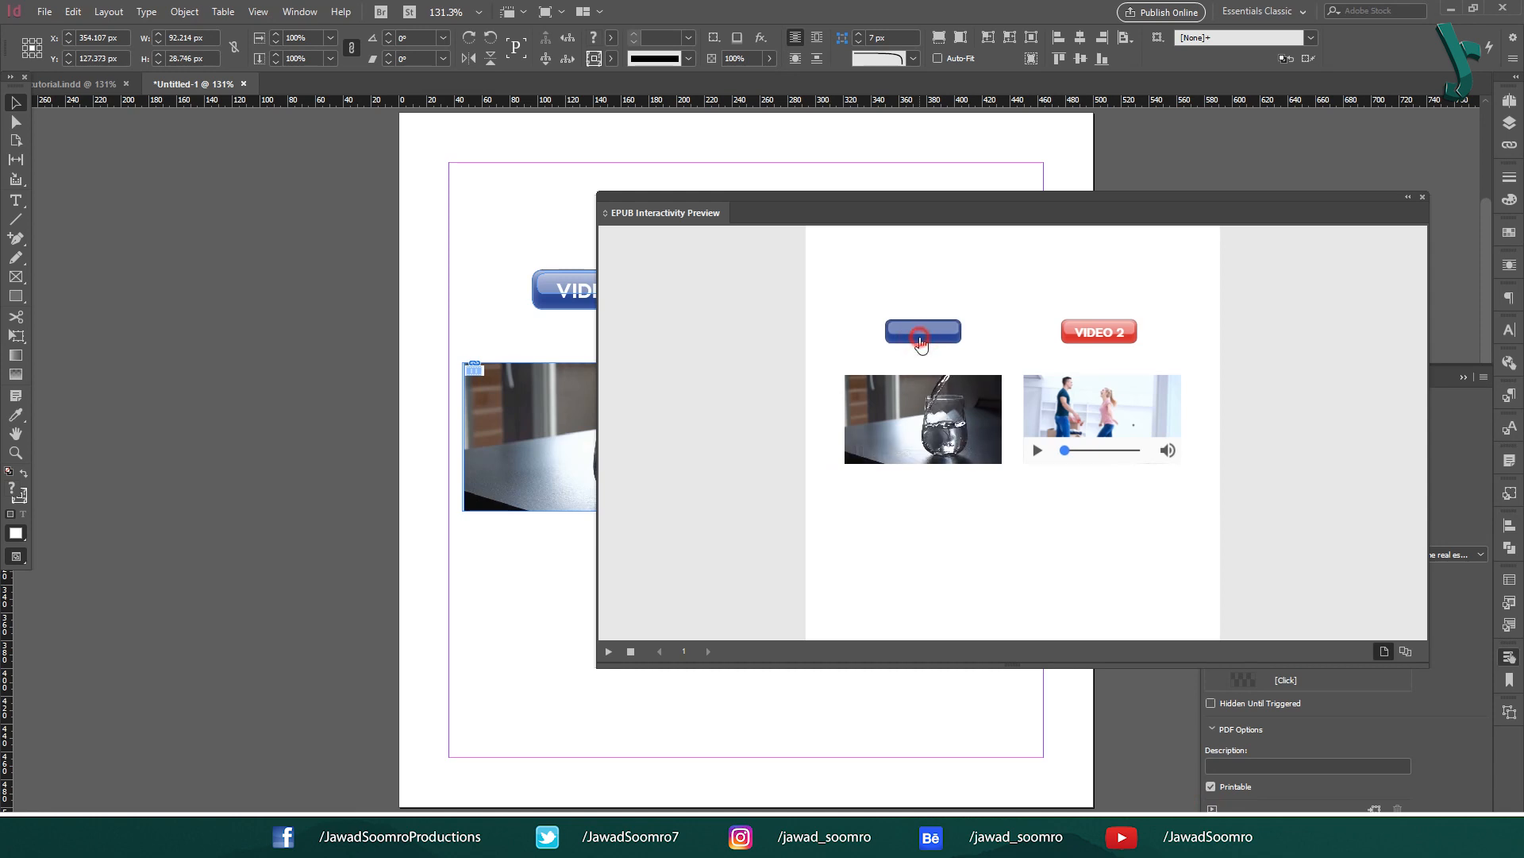
{"action": "left_click", "coordinate": [858, 450]}
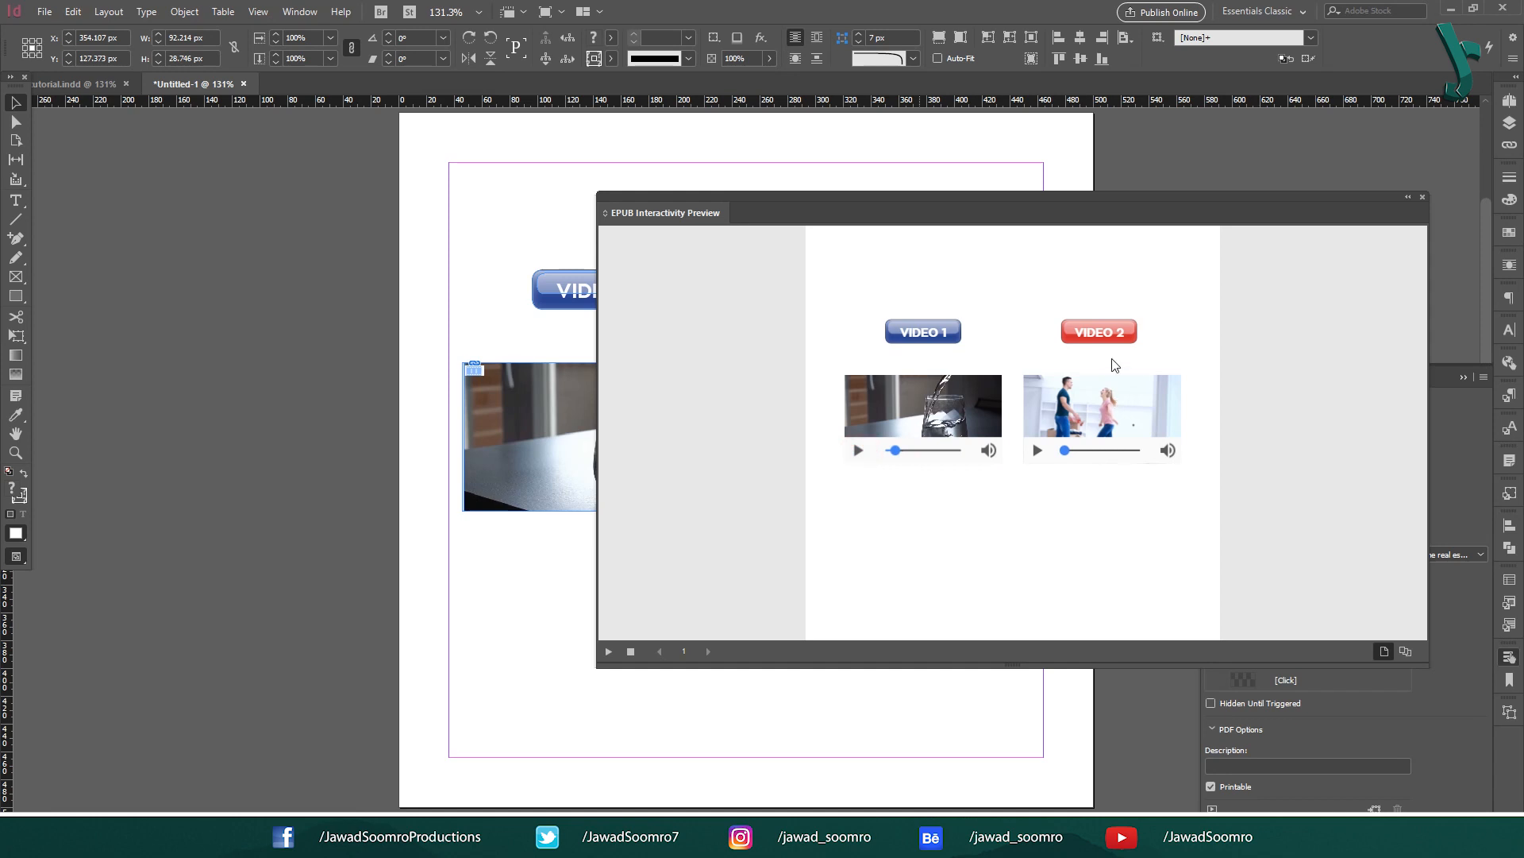
{"action": "left_click", "coordinate": [1108, 335]}
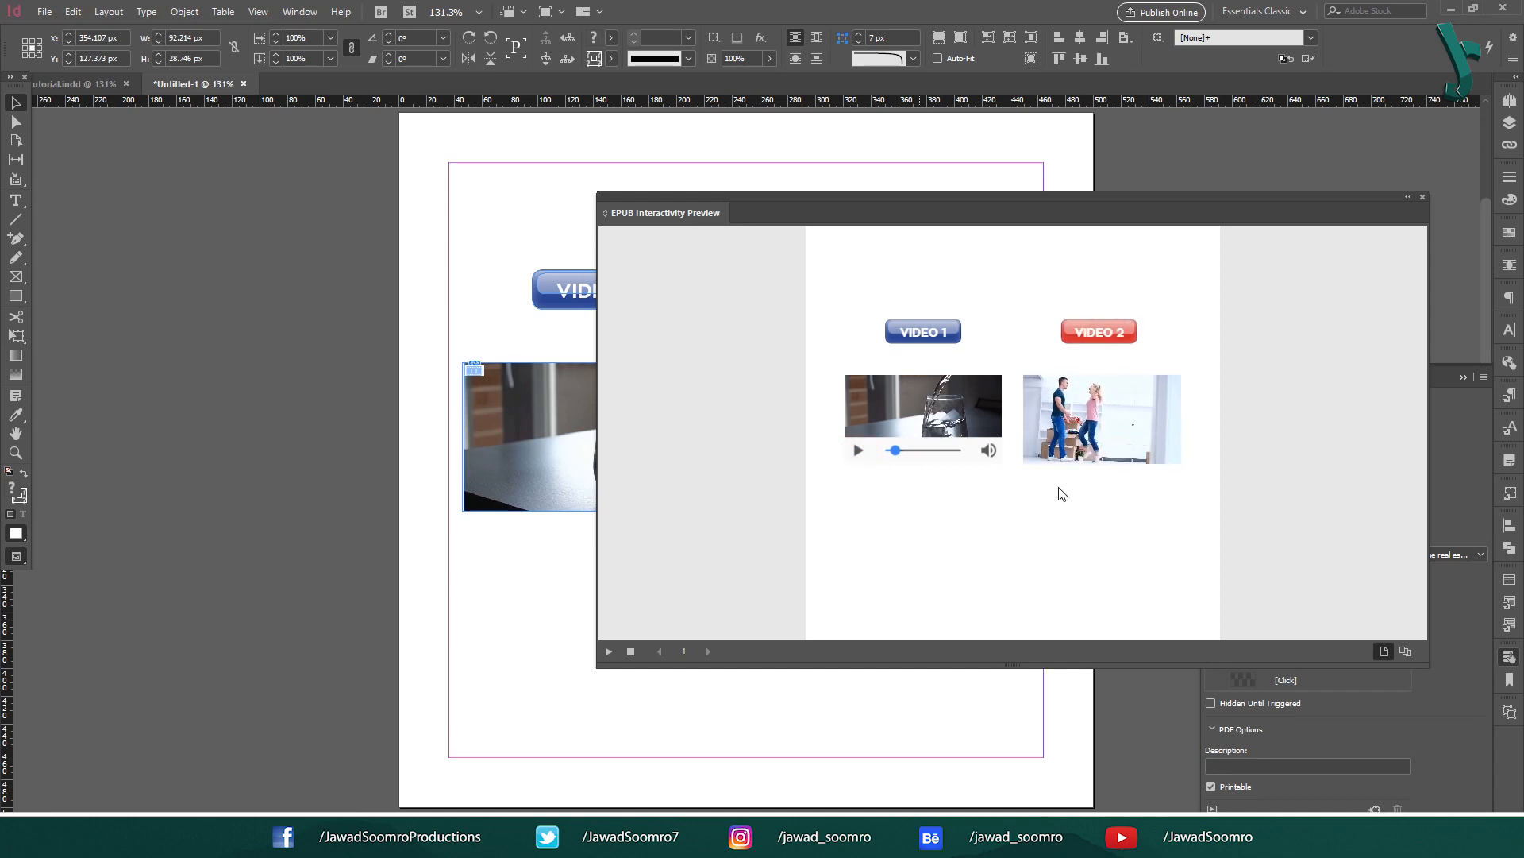
{"action": "mouse_move", "coordinate": [1074, 459]}
{"action": "left_click_drag", "start_coordinate": [1085, 451], "coordinate": [1115, 453]}
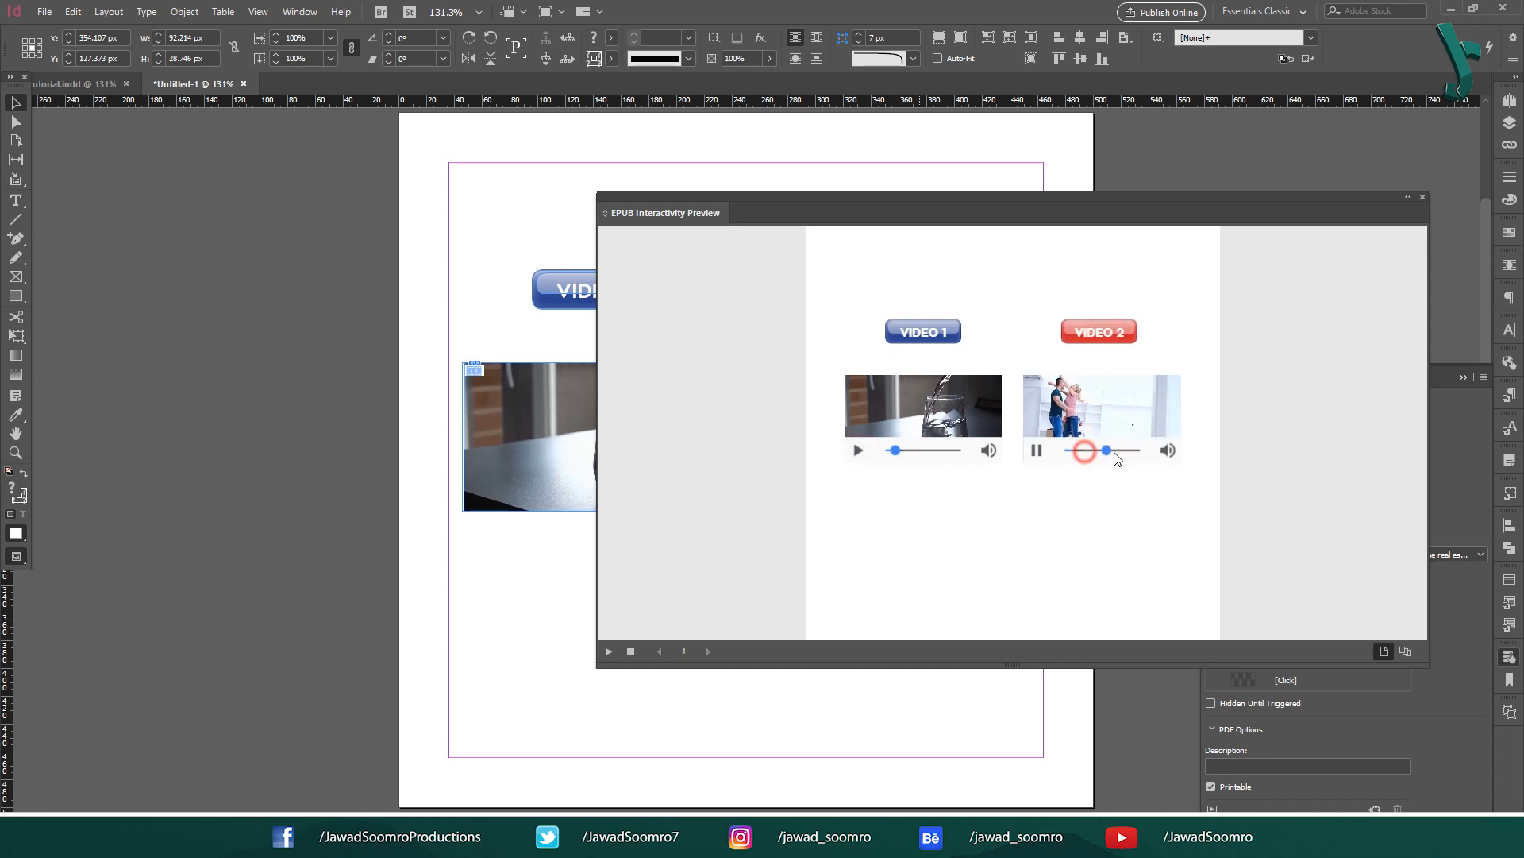
{"action": "left_click", "coordinate": [1038, 452]}
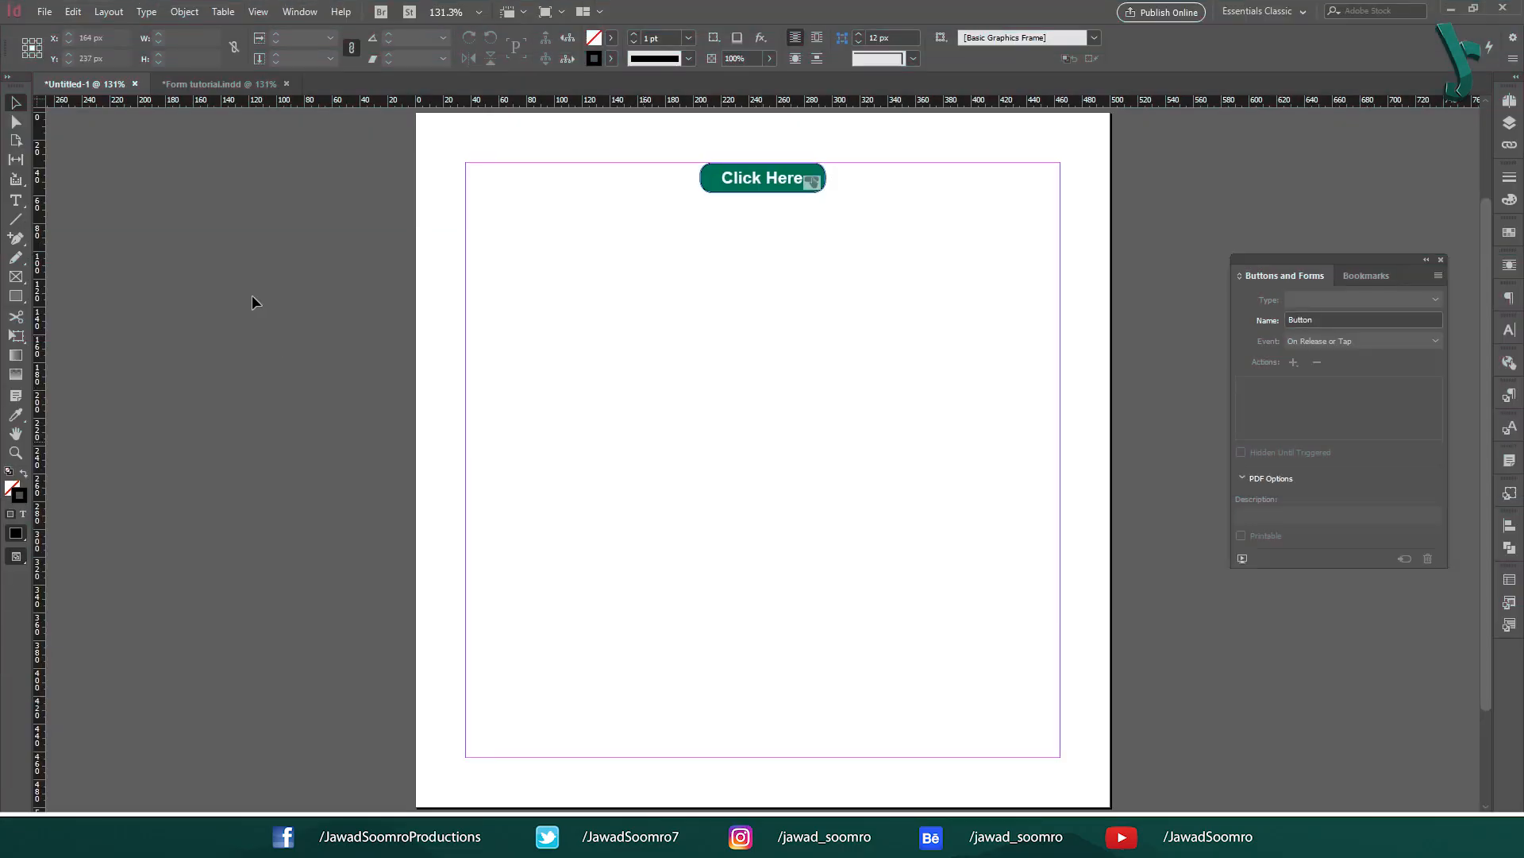
Step: Draw a square near the page centre, filled dark green with no stroke
{"action": "double_click", "coordinate": [12, 490]}
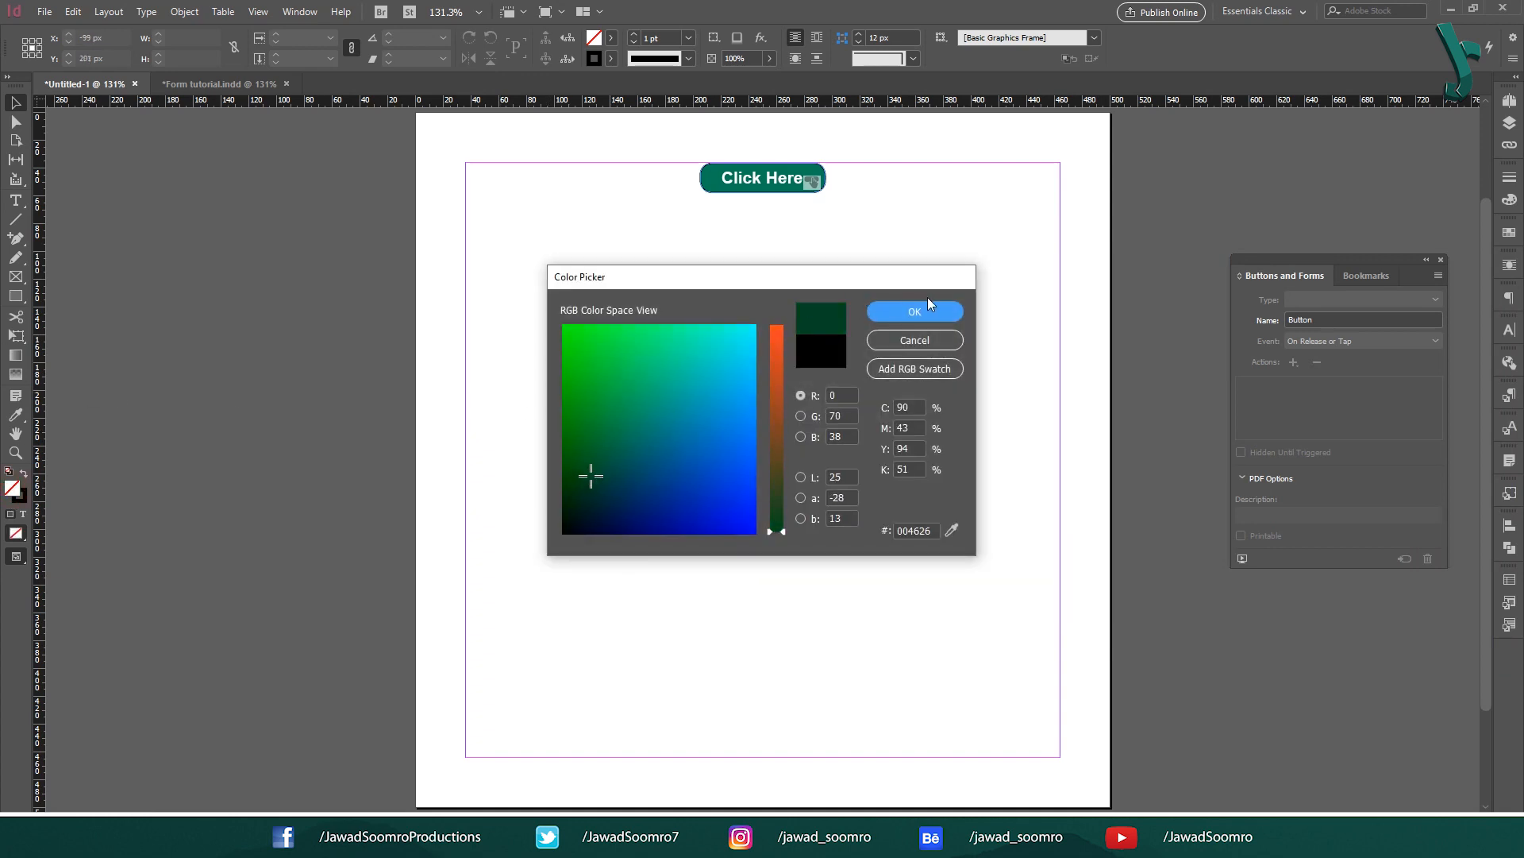
{"action": "left_click", "coordinate": [929, 308]}
{"action": "left_click", "coordinate": [15, 297]}
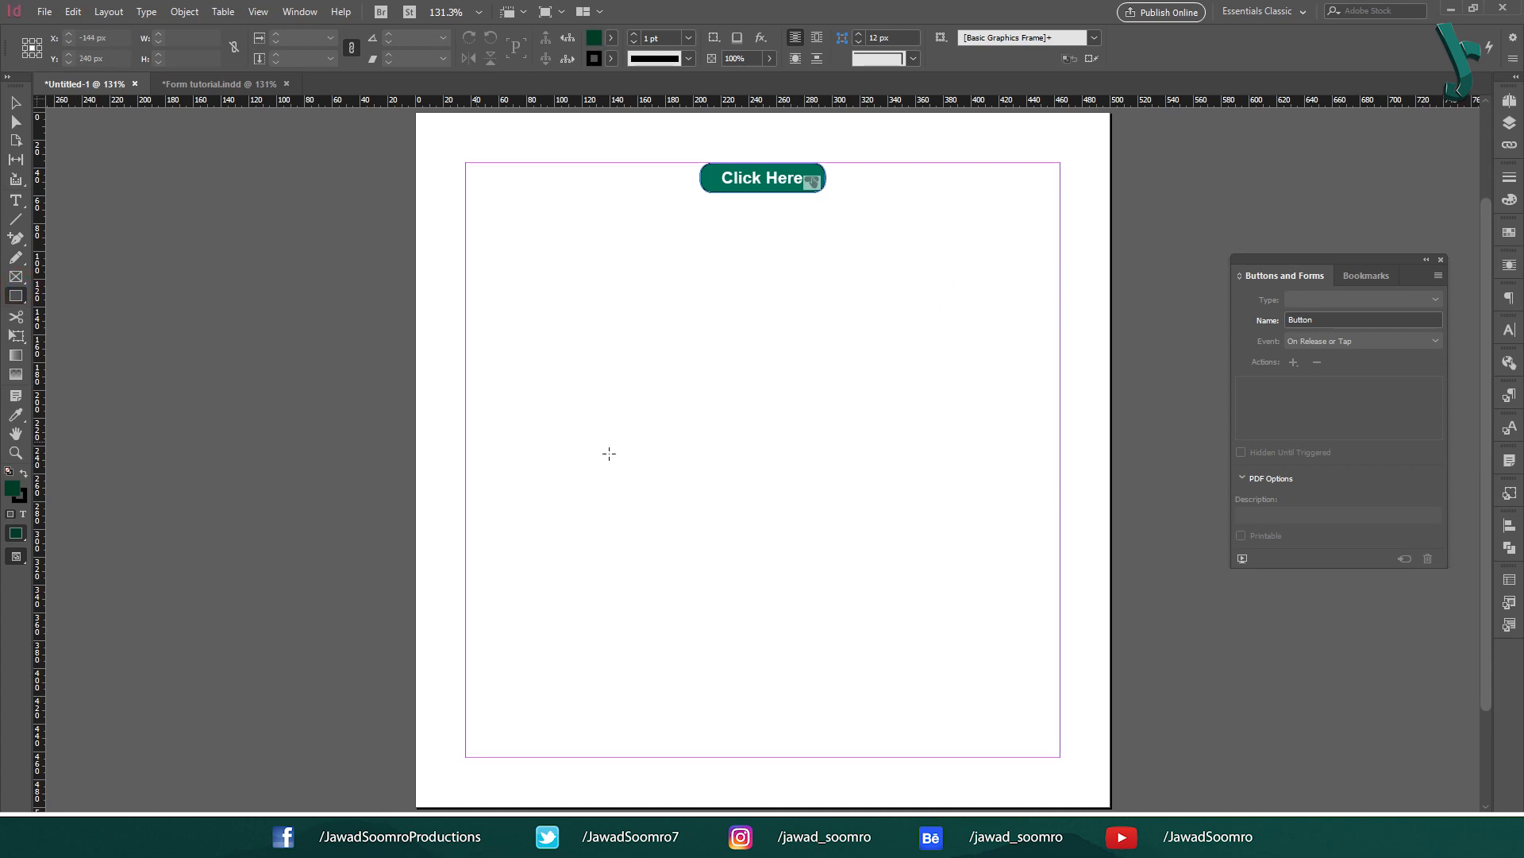
{"action": "left_click_drag", "start_coordinate": [686, 438], "coordinate": [753, 505]}
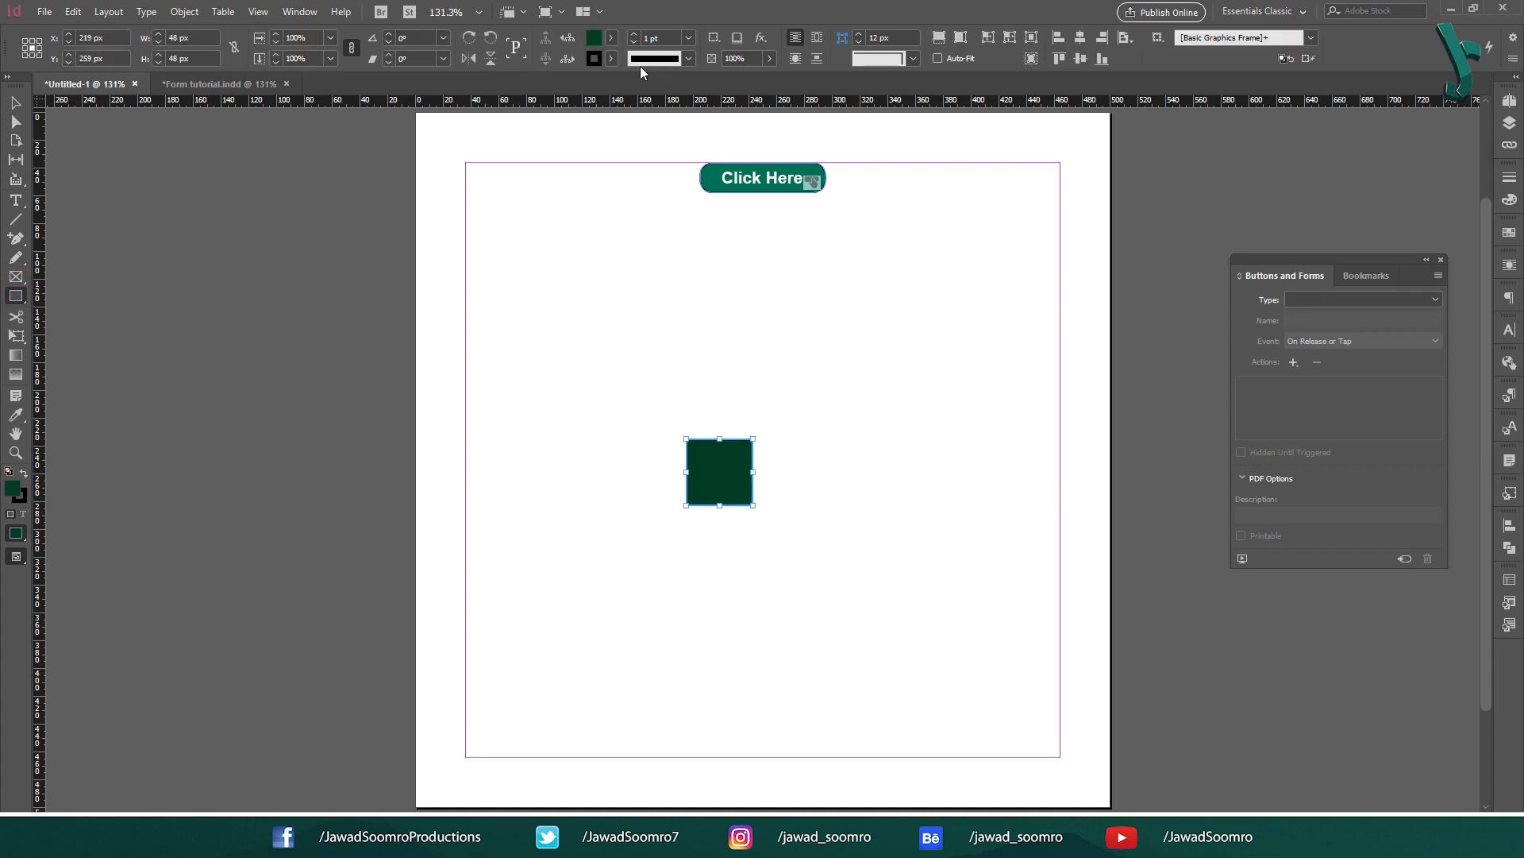
{"action": "left_click", "coordinate": [610, 58]}
{"action": "left_click", "coordinate": [477, 110]}
Step: Reselect the green square and bring up the Window > Interactive panel choices
{"action": "left_click", "coordinate": [15, 101]}
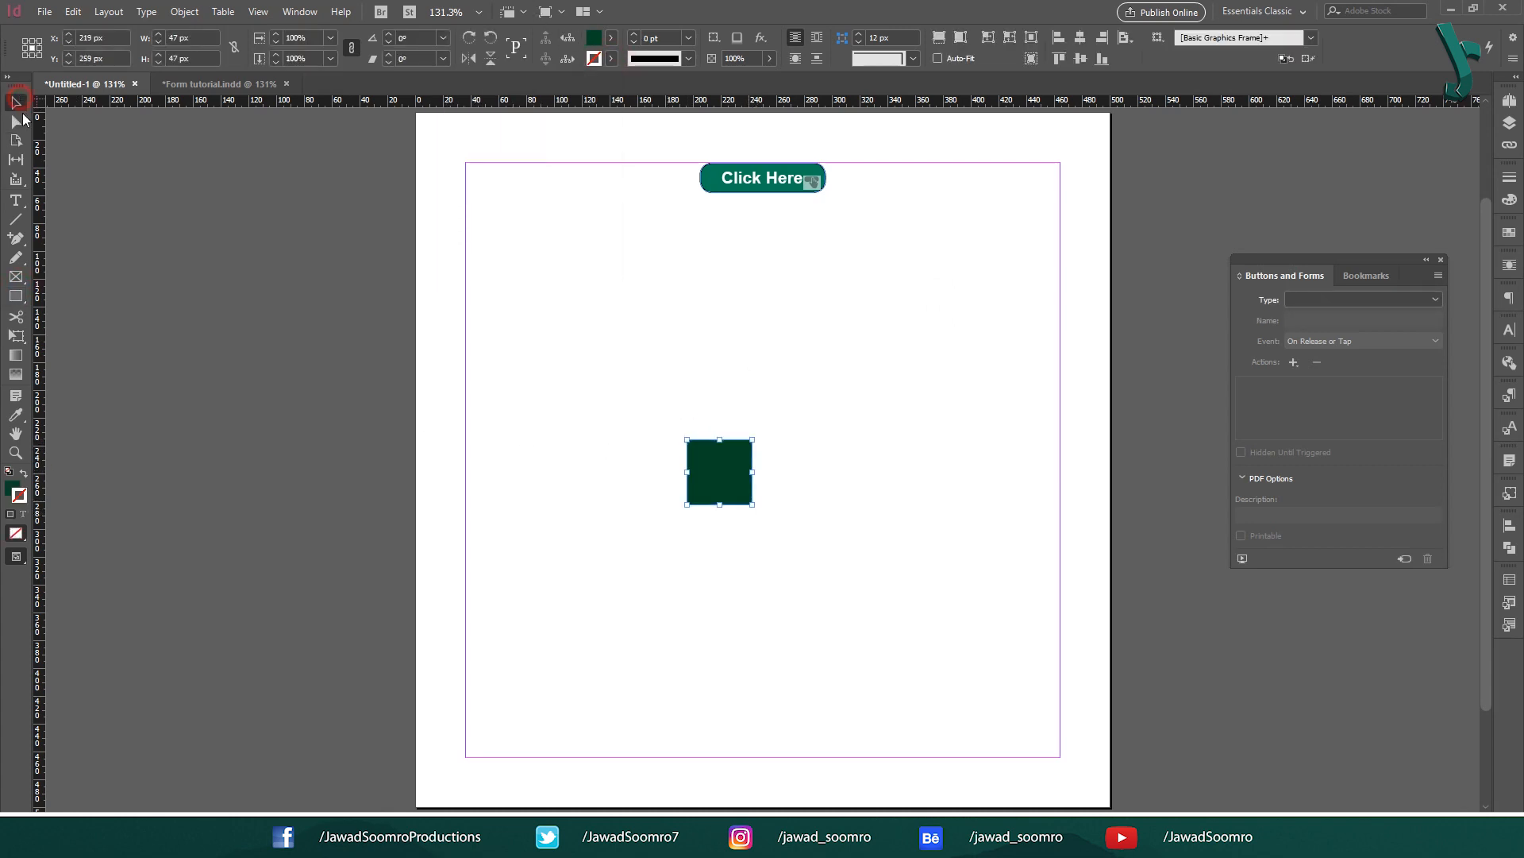
{"action": "left_click", "coordinate": [796, 365]}
{"action": "left_click_drag", "start_coordinate": [582, 368], "coordinate": [760, 521]}
{"action": "left_click", "coordinate": [329, 13]}
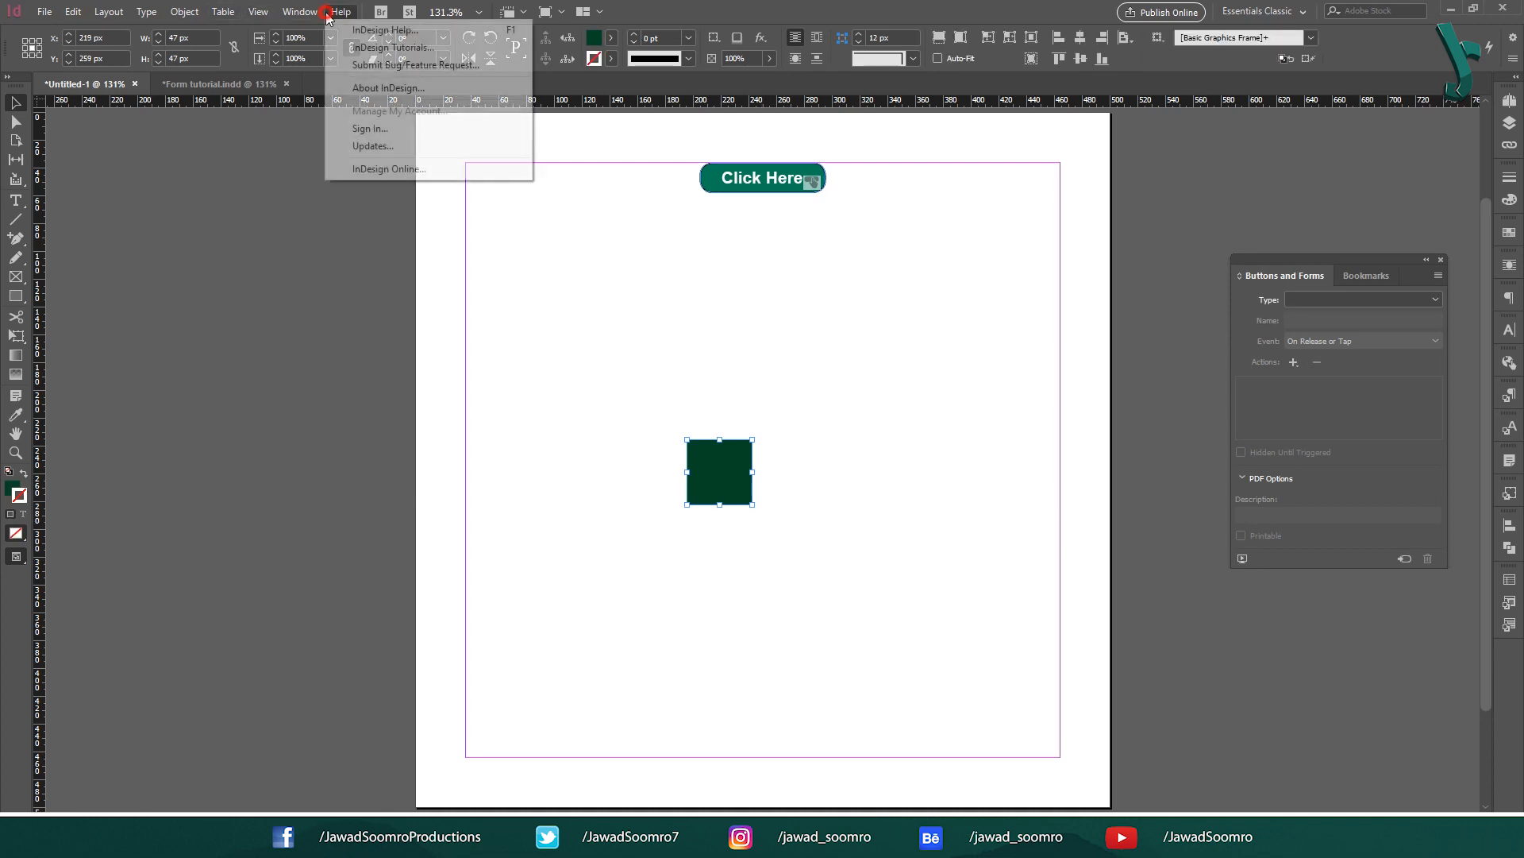
{"action": "left_click", "coordinate": [300, 12]}
{"action": "left_click", "coordinate": [412, 227]}
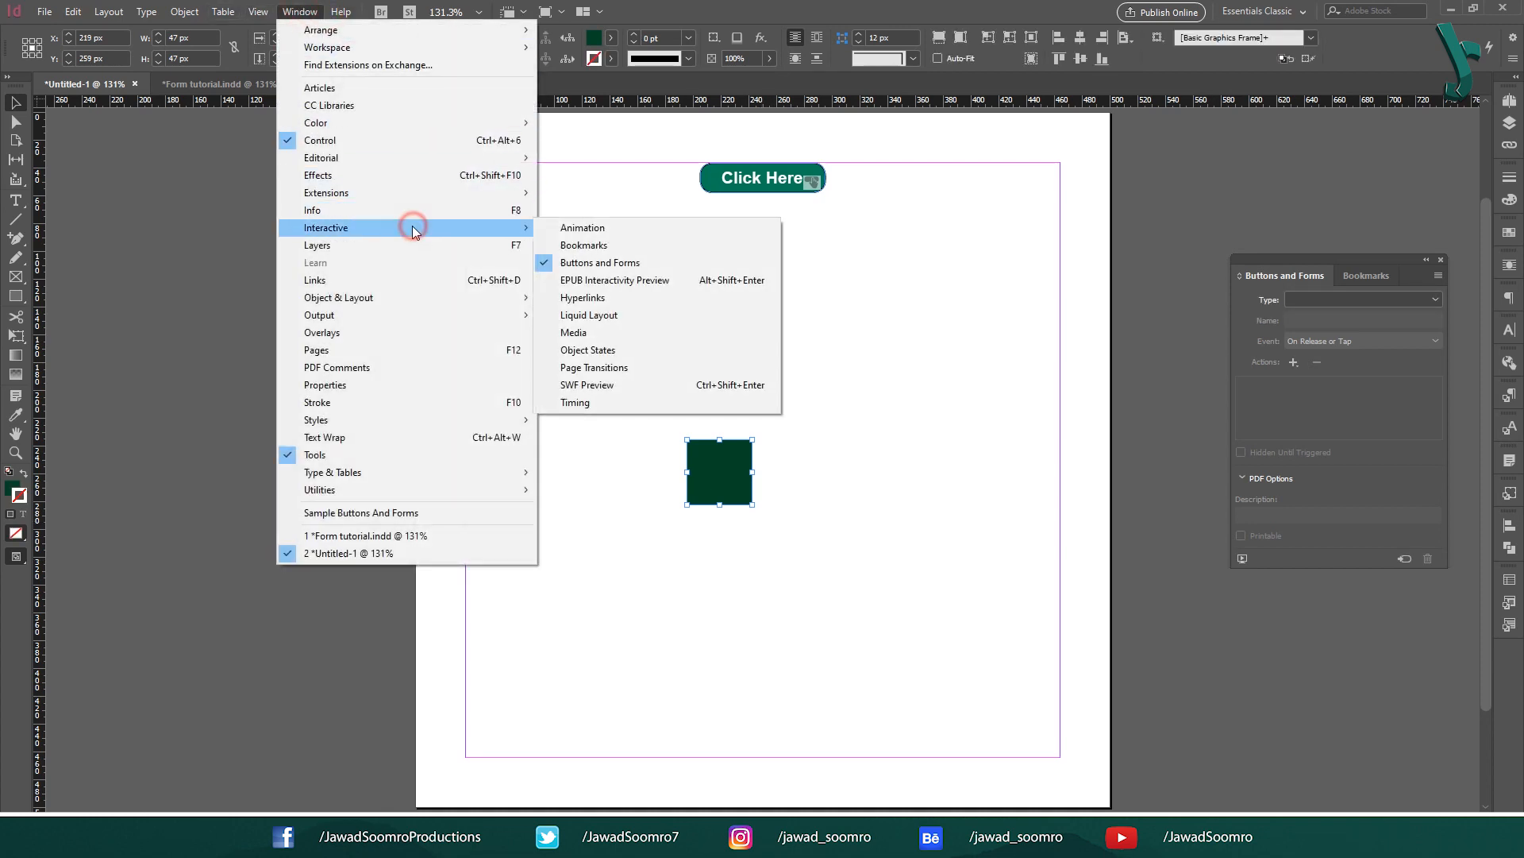
Step: Name the square's animation Soft Animation and try the Fade Out preset
{"action": "left_click", "coordinate": [584, 228]}
{"action": "left_click_drag", "start_coordinate": [551, 221], "coordinate": [999, 279]}
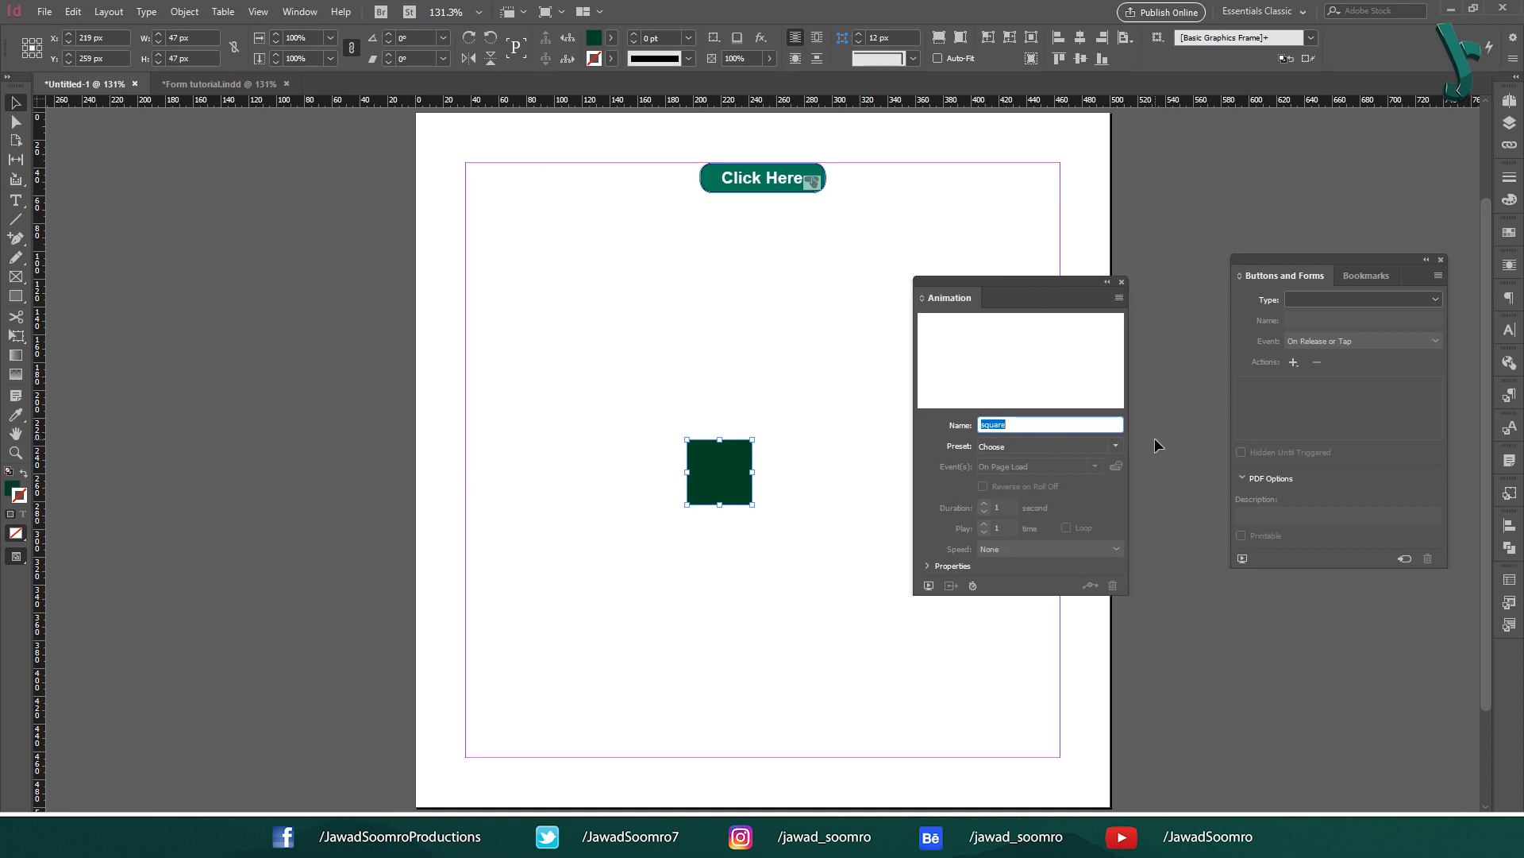
{"action": "type", "text": "Soft Animation"}
{"action": "key", "text": "Return"}
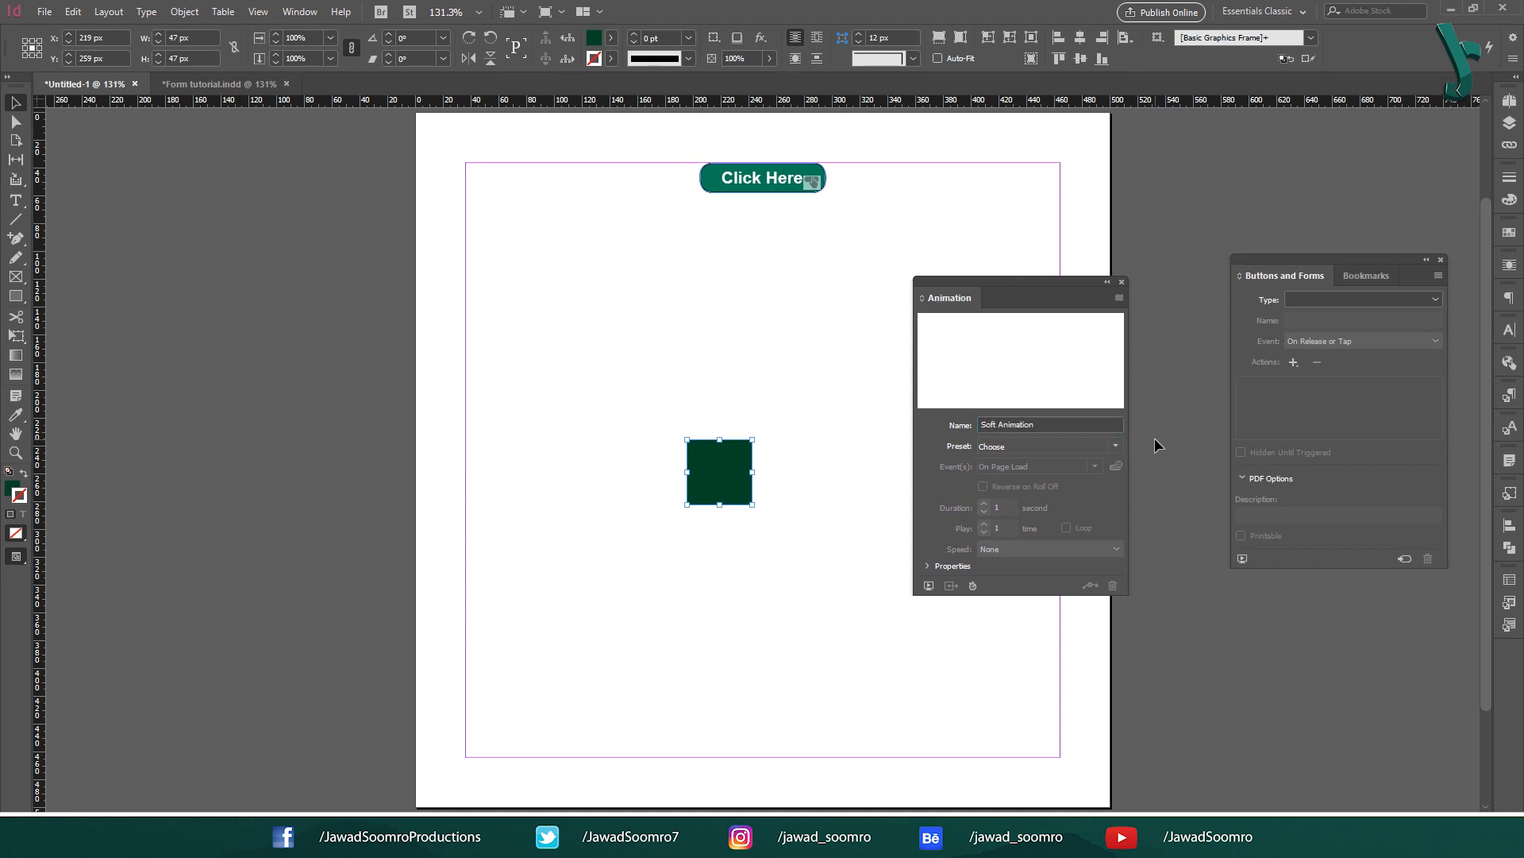
{"action": "left_click", "coordinate": [1115, 447]}
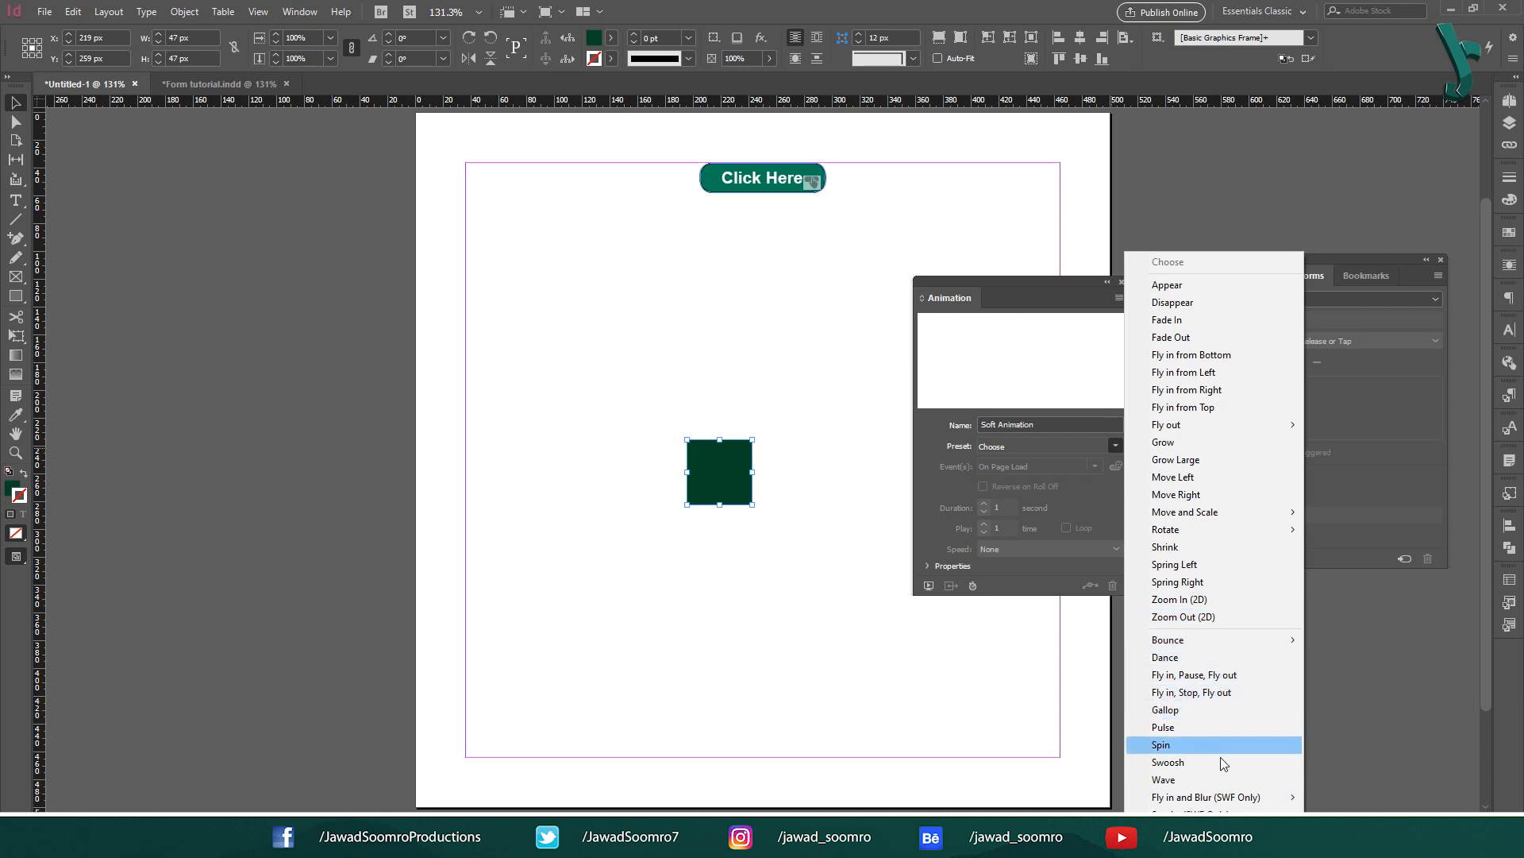
{"action": "left_click", "coordinate": [1202, 337]}
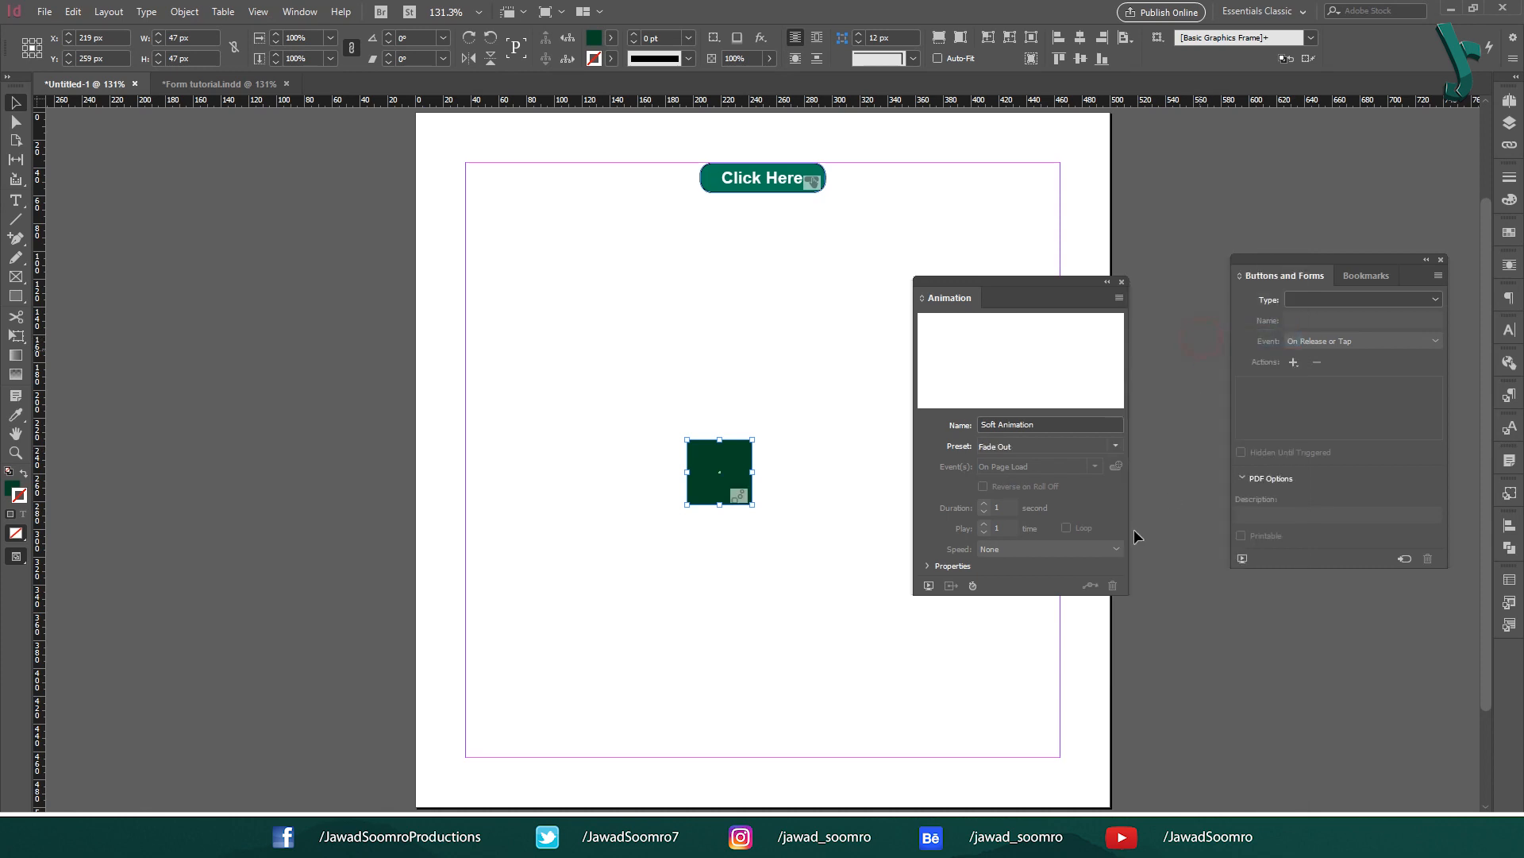
Step: Replace the On Page Load trigger with On Page Click, On Click (Self) and On Roll Over (Self)
{"action": "left_click", "coordinate": [1118, 446]}
{"action": "left_click", "coordinate": [1117, 445]}
{"action": "left_click", "coordinate": [1091, 468]}
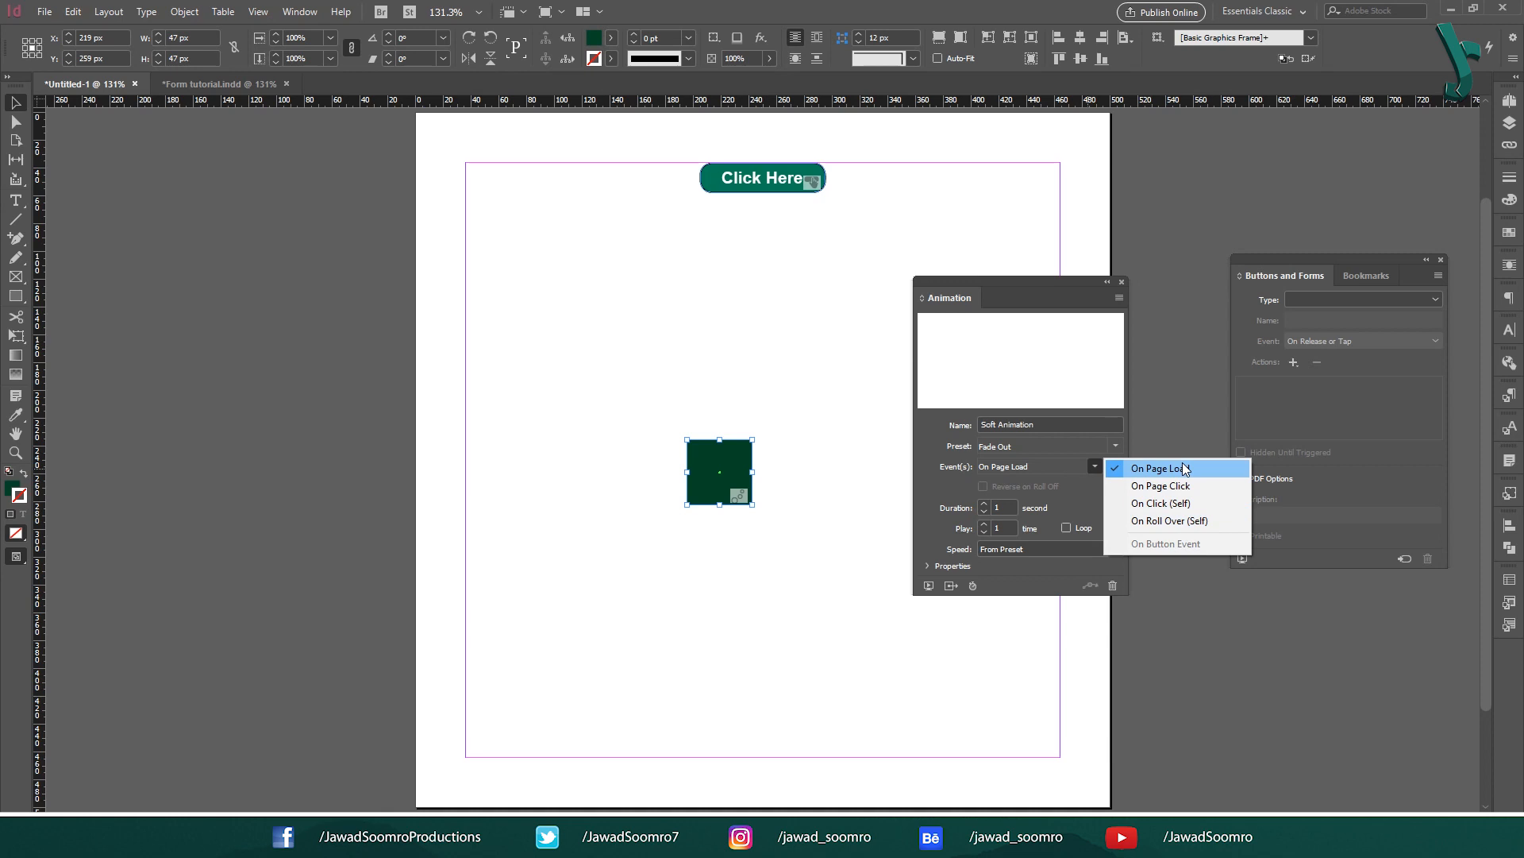
{"action": "left_click", "coordinate": [1183, 468]}
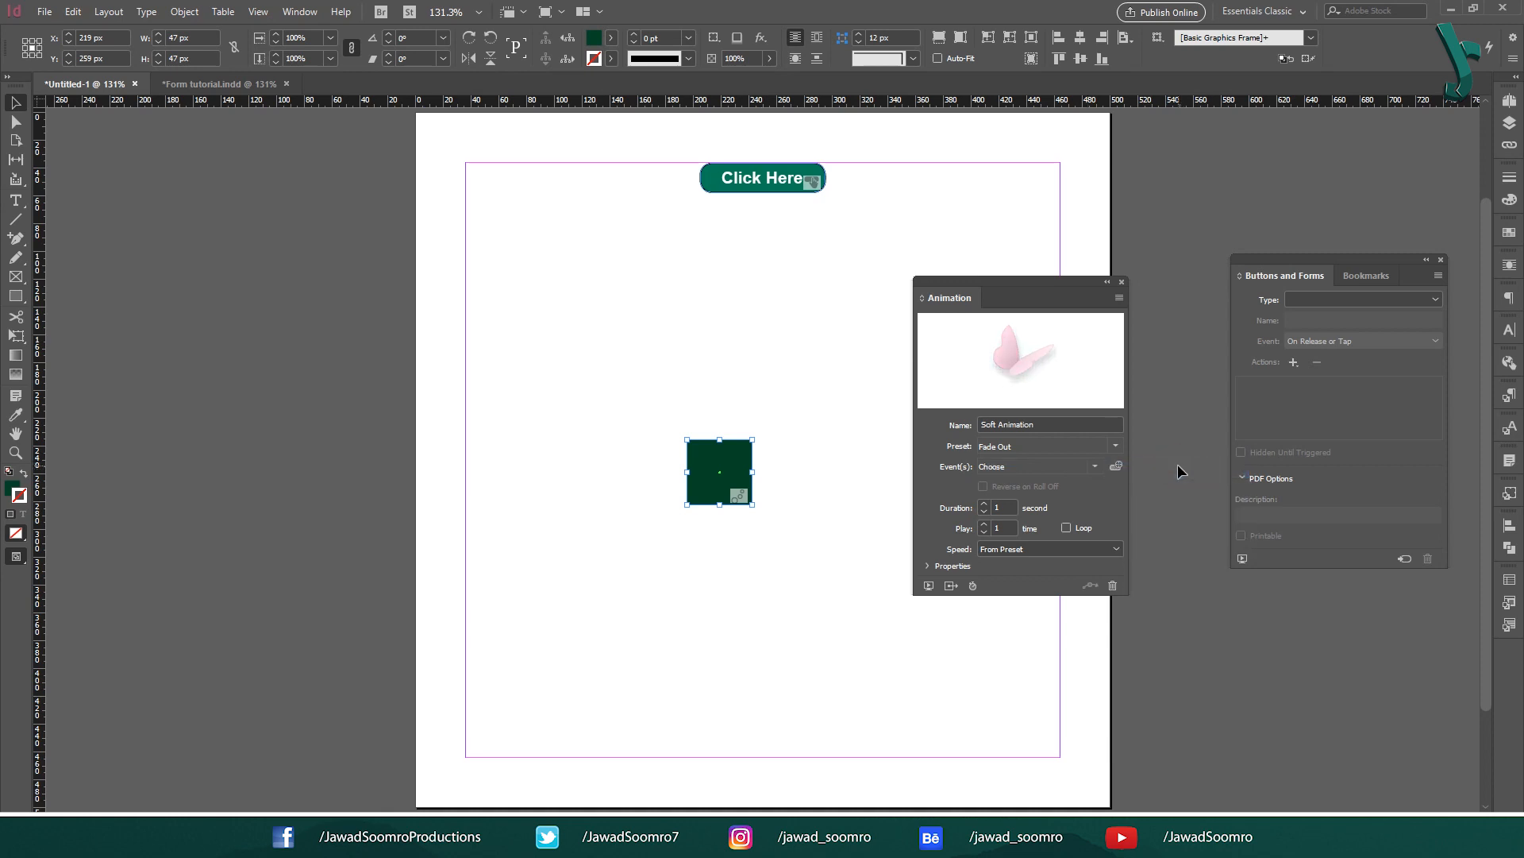
{"action": "left_click", "coordinate": [1095, 466]}
{"action": "left_click", "coordinate": [1134, 485]}
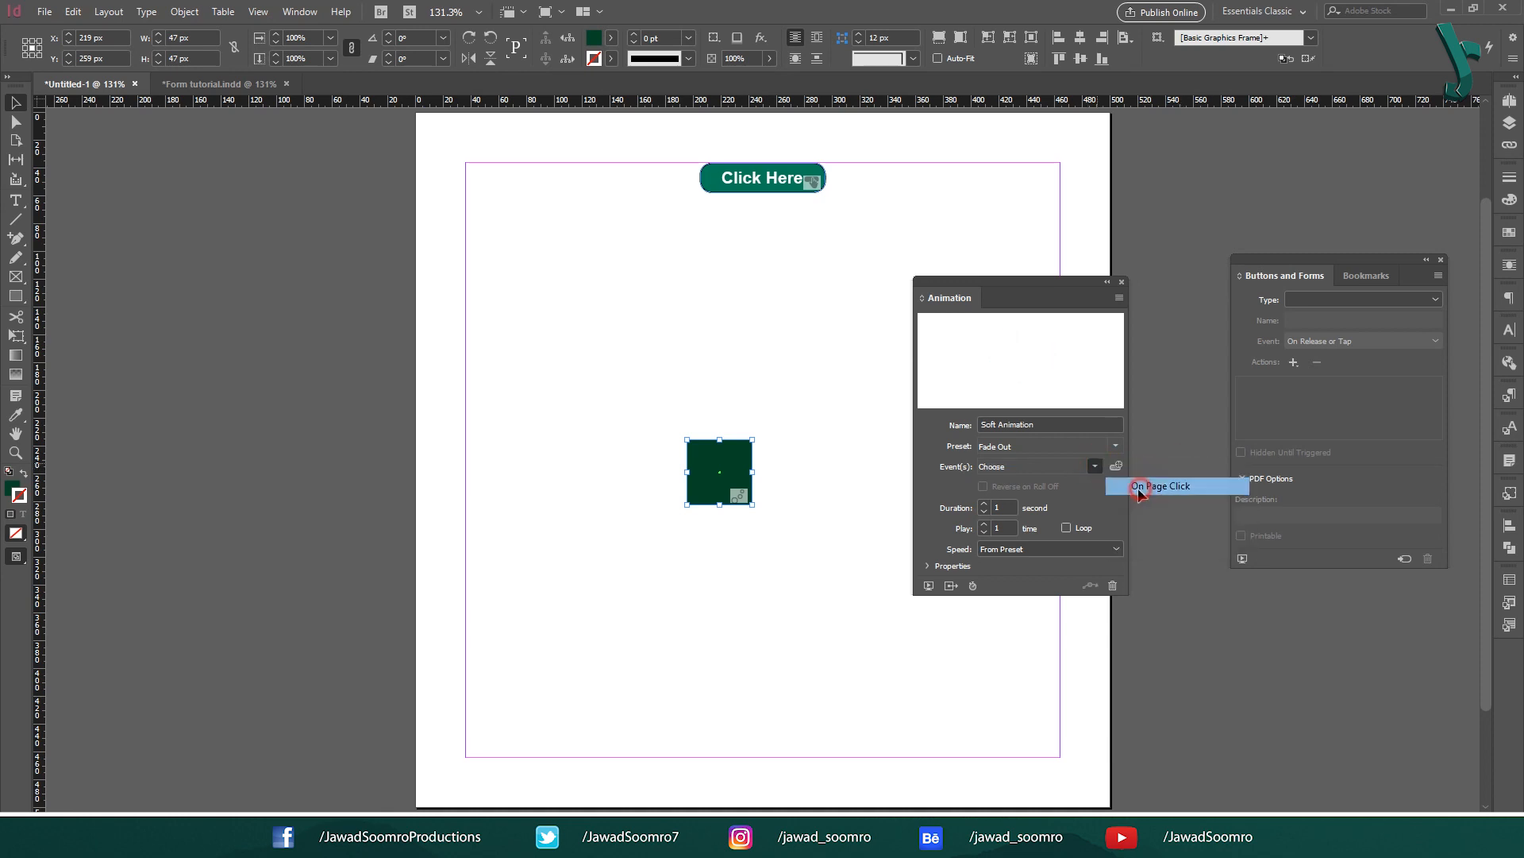
{"action": "left_click", "coordinate": [1094, 469]}
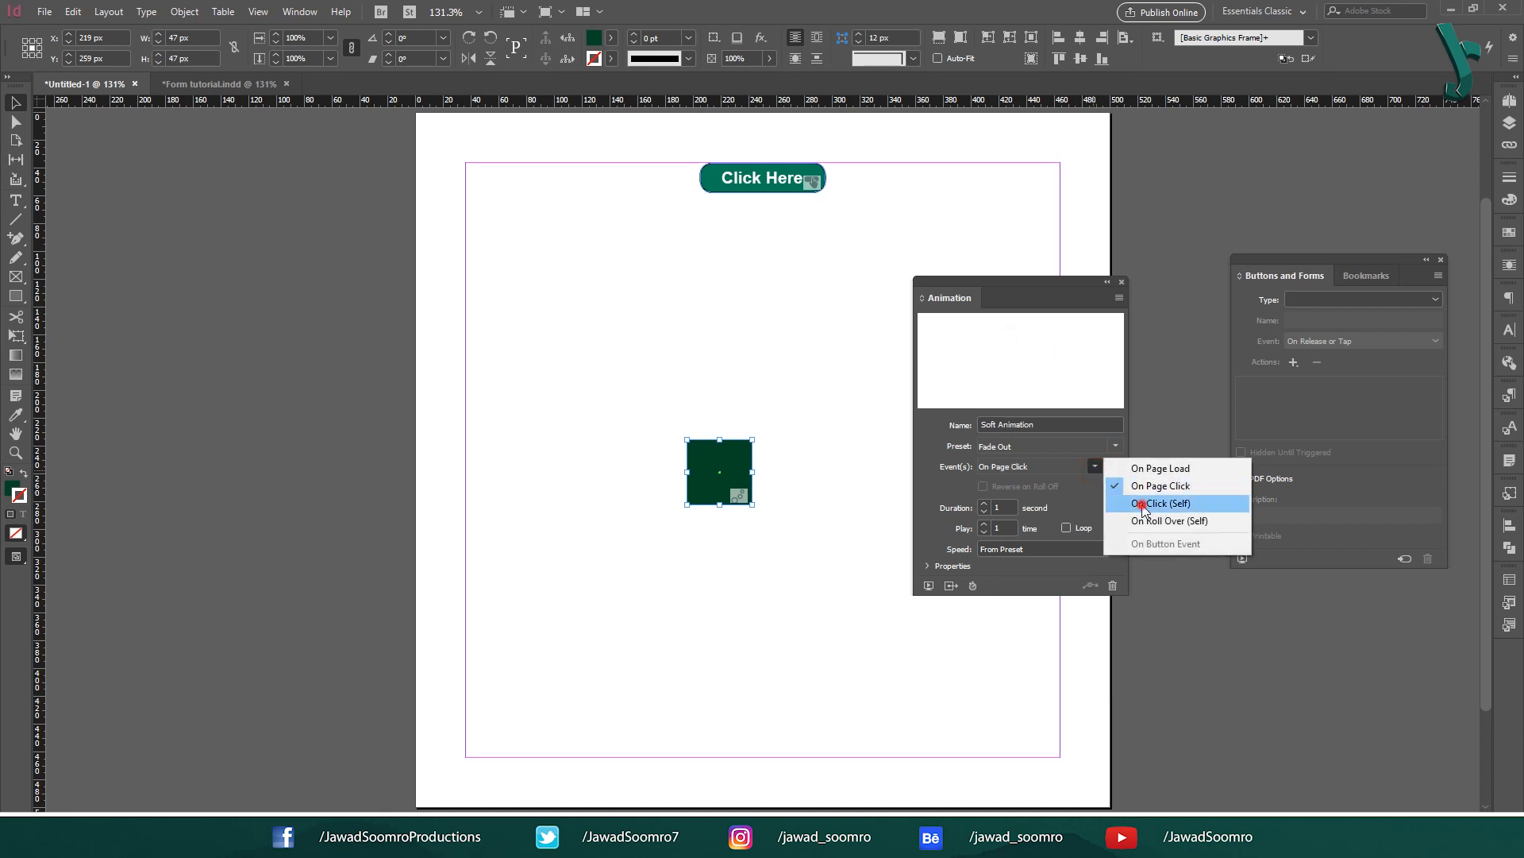
{"action": "left_click", "coordinate": [1143, 504]}
{"action": "left_click", "coordinate": [1095, 469]}
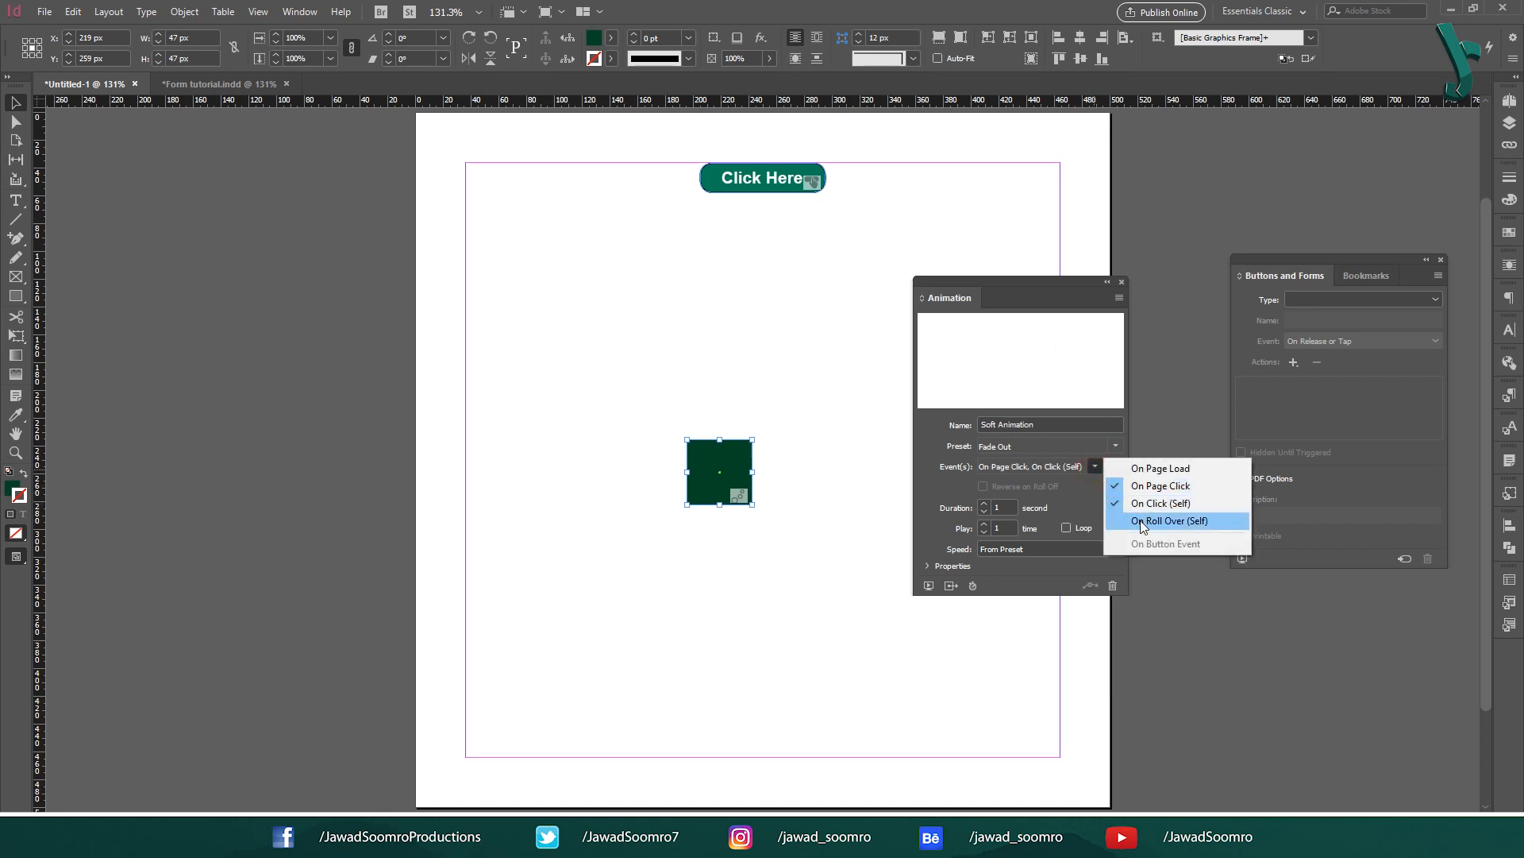
{"action": "left_click", "coordinate": [1144, 520]}
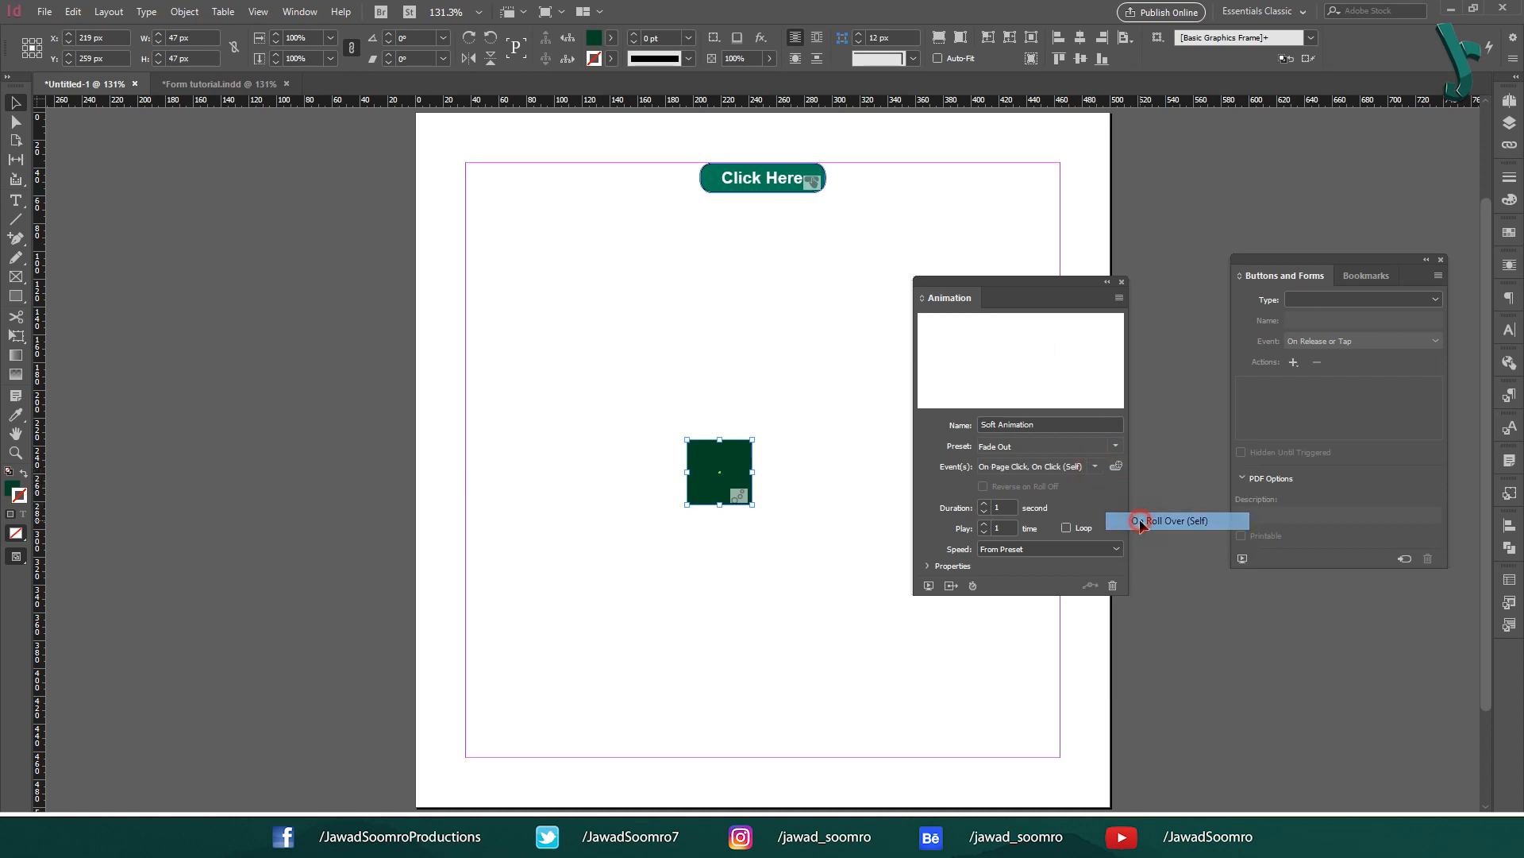
Step: Switch the preset to Pulse, 2 second duration, play 3 times, and preview it
{"action": "left_click", "coordinate": [1116, 445]}
{"action": "left_click", "coordinate": [1199, 727]}
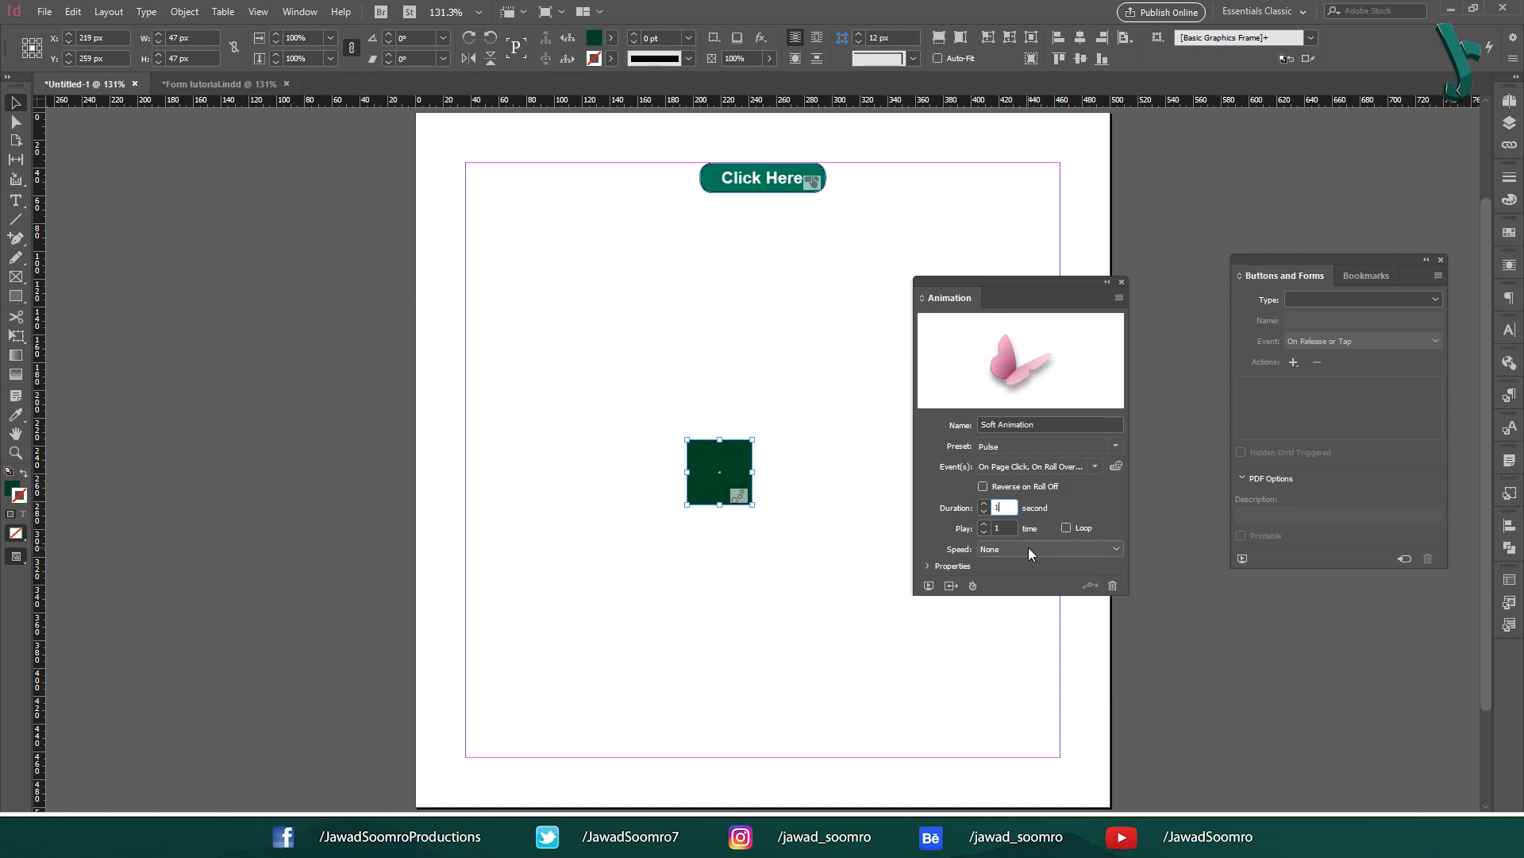
{"action": "left_click", "coordinate": [1005, 507]}
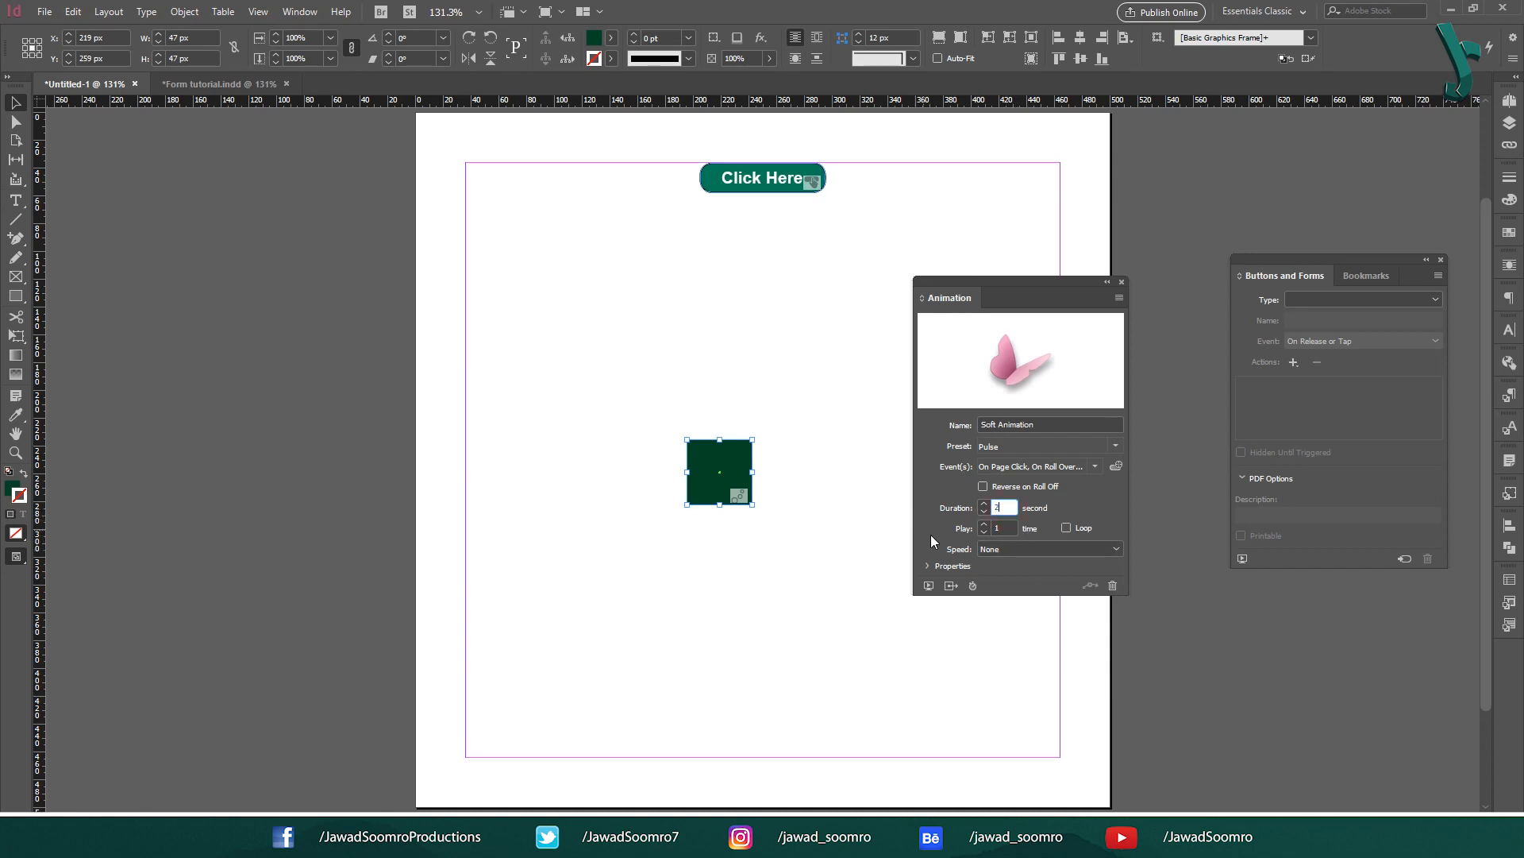
{"action": "key", "text": "Tab"}
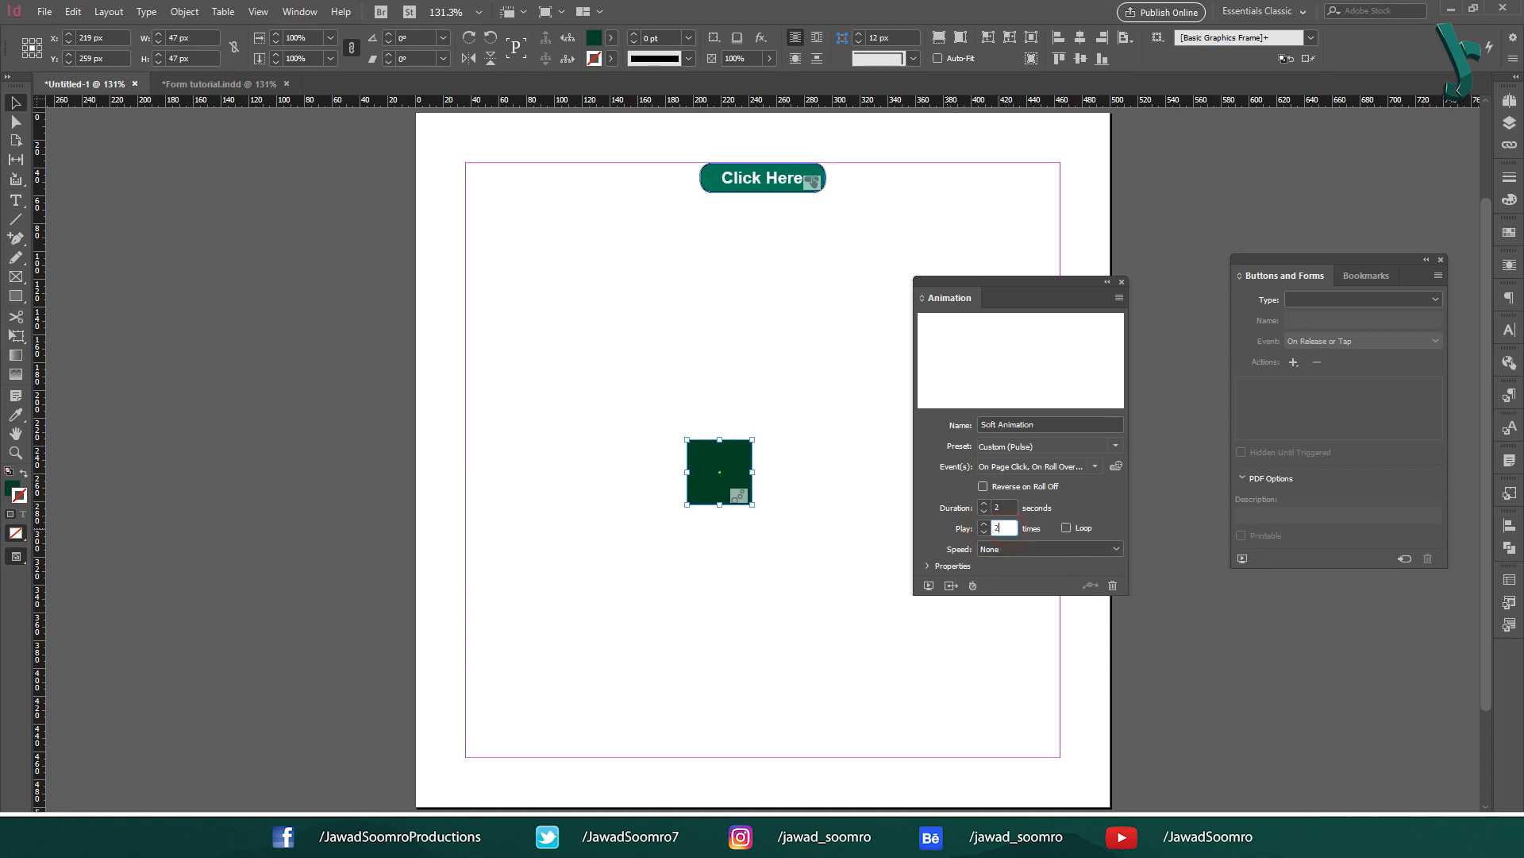
{"action": "left_click", "coordinate": [984, 523]}
{"action": "left_click", "coordinate": [930, 586]}
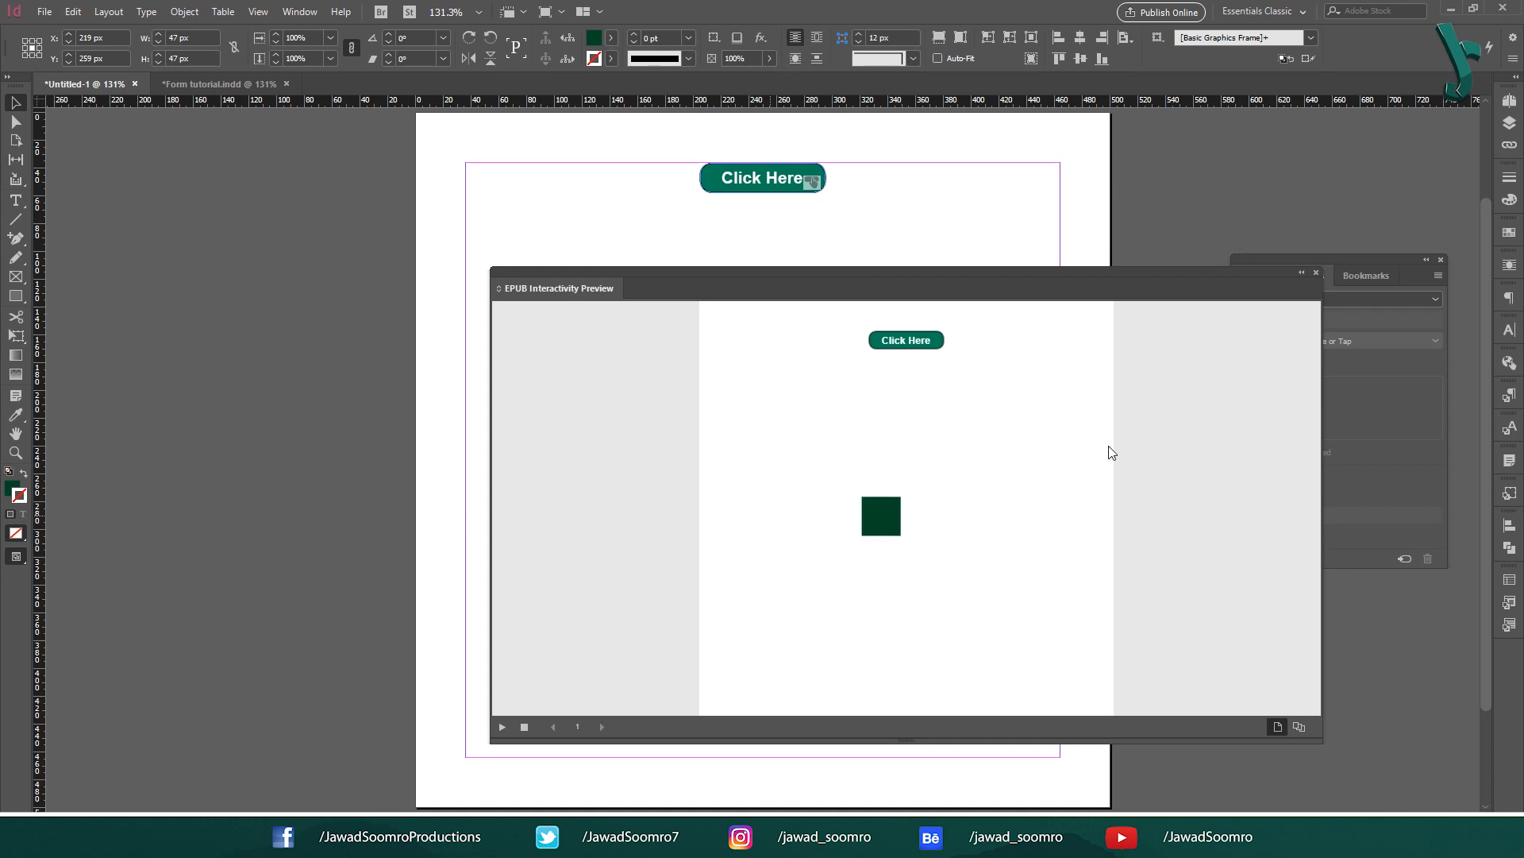
Step: Make the Pulse animation loop with Ease In and Out speed
{"action": "left_click", "coordinate": [1316, 273]}
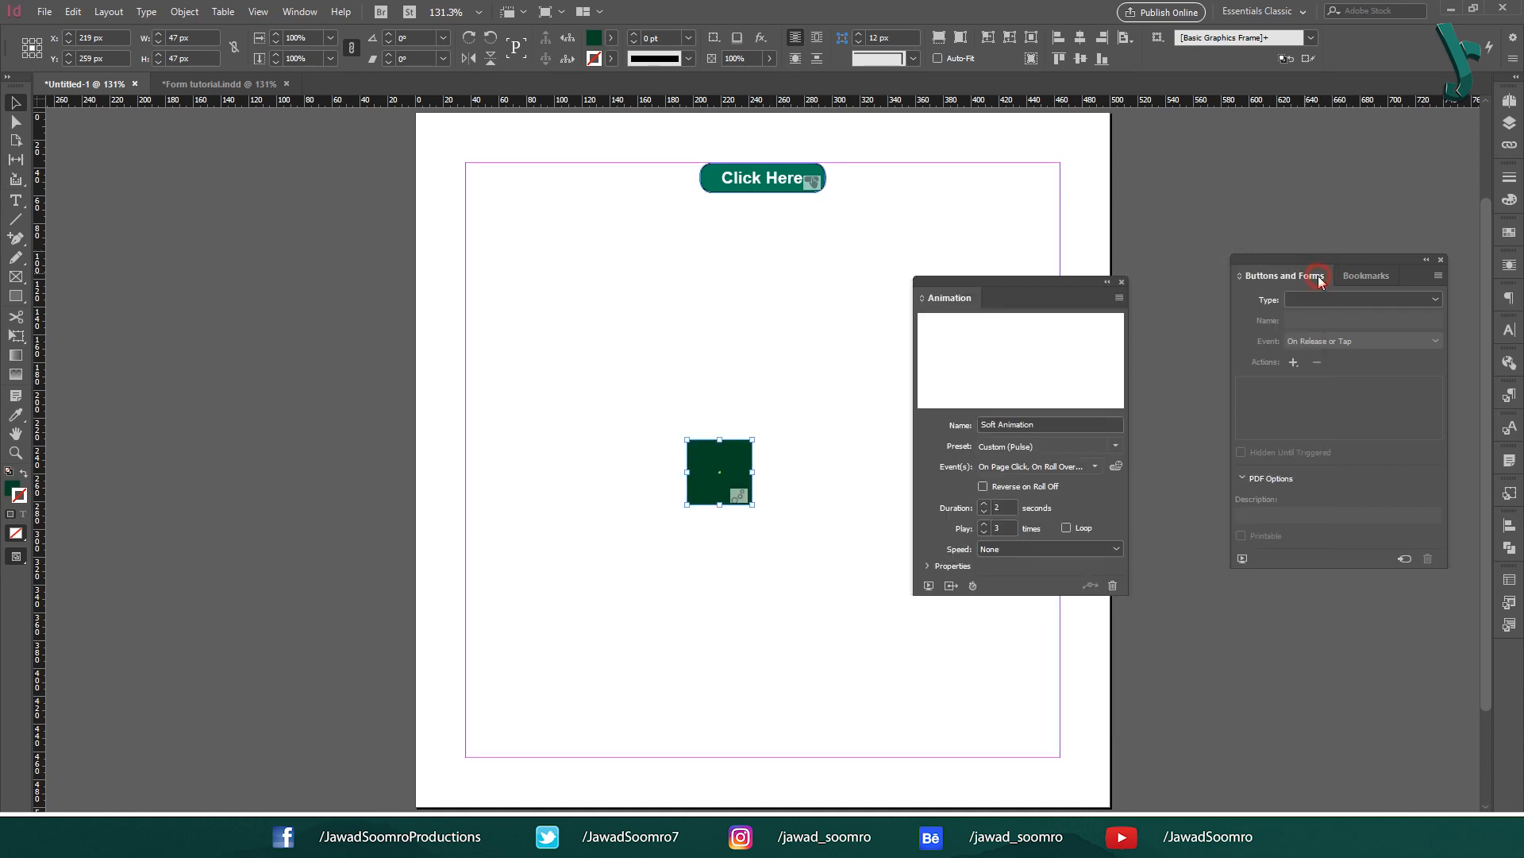
{"action": "left_click", "coordinate": [1065, 527]}
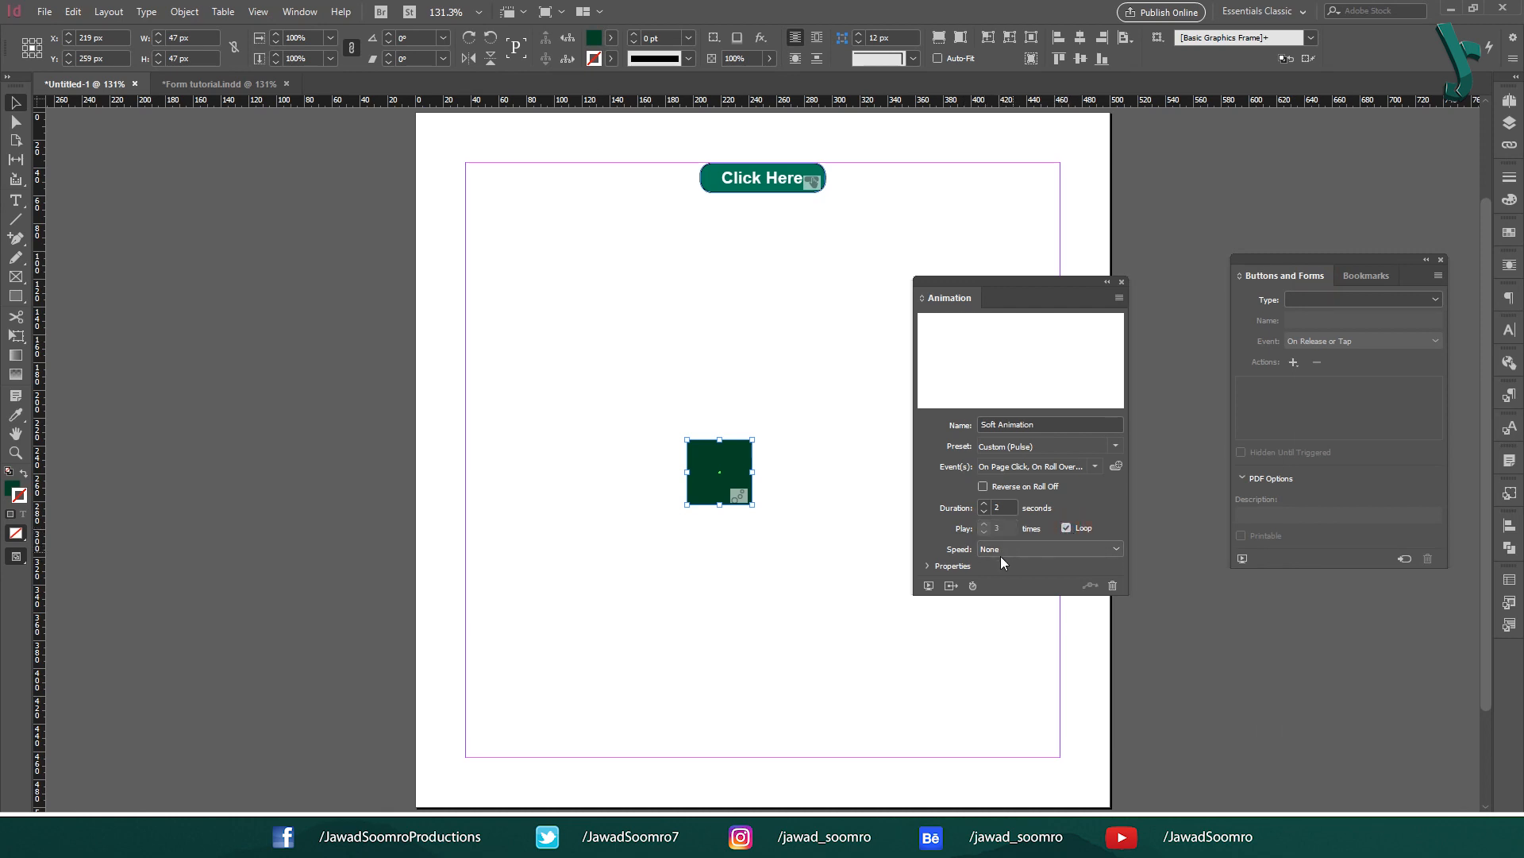
{"action": "left_click", "coordinate": [1040, 548]}
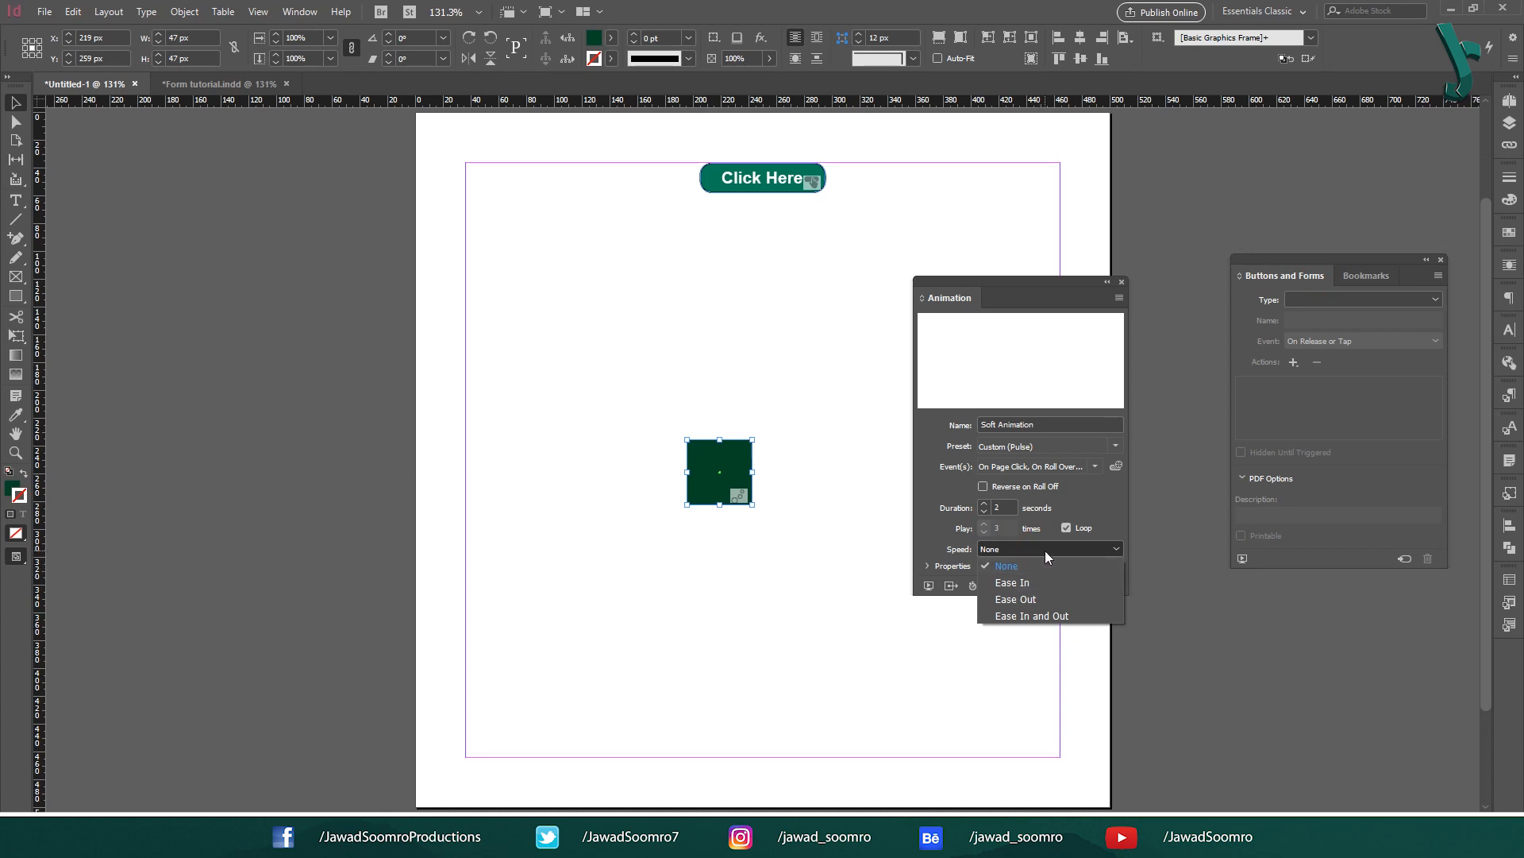
{"action": "left_click", "coordinate": [1046, 582]}
{"action": "left_click", "coordinate": [1042, 550]}
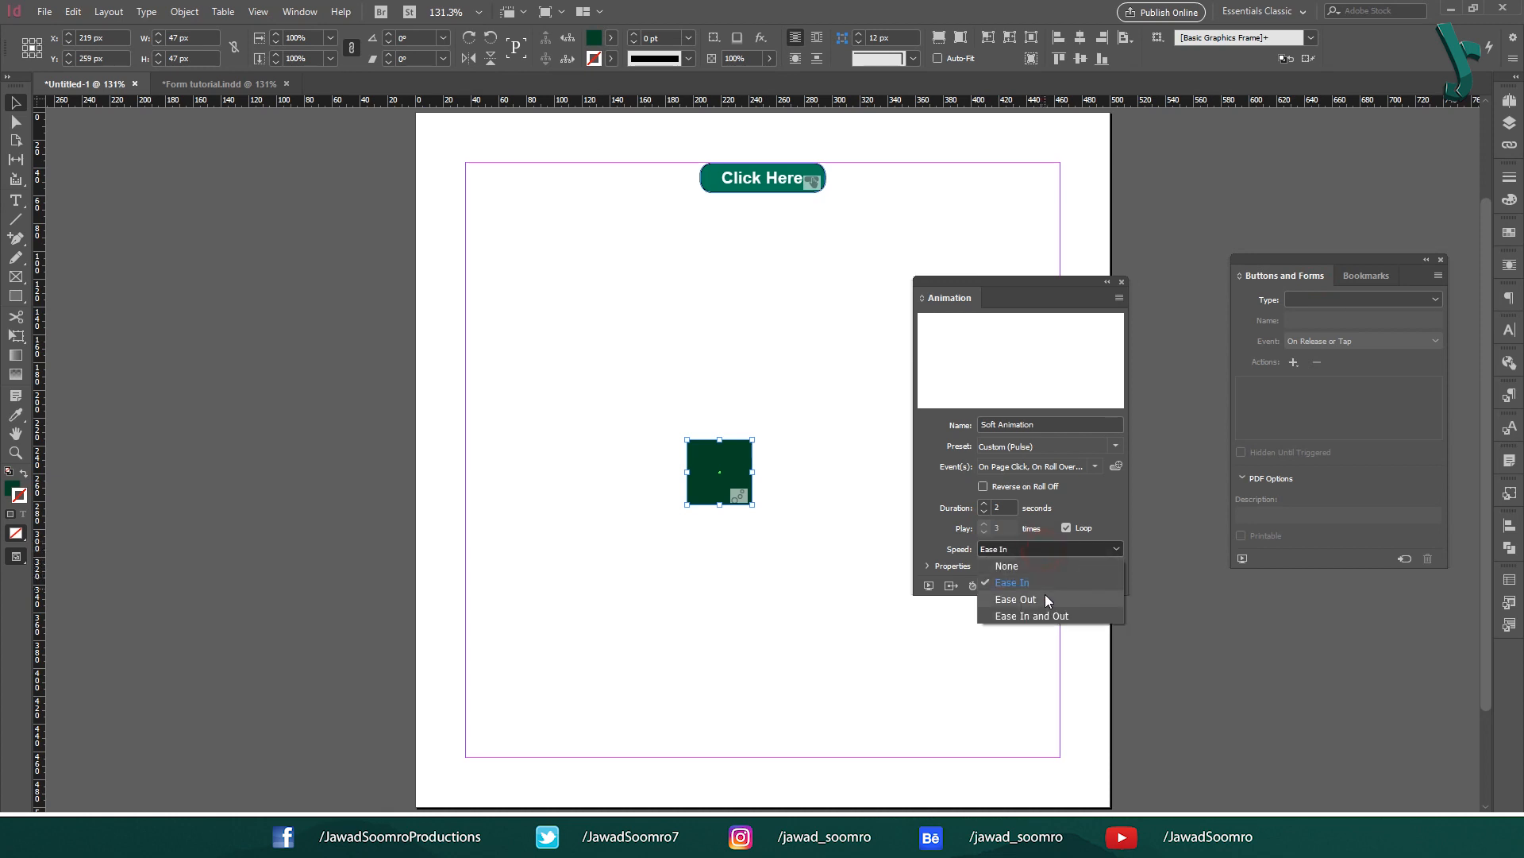
{"action": "left_click", "coordinate": [1045, 599]}
{"action": "left_click", "coordinate": [1047, 550]}
{"action": "left_click", "coordinate": [1040, 615]}
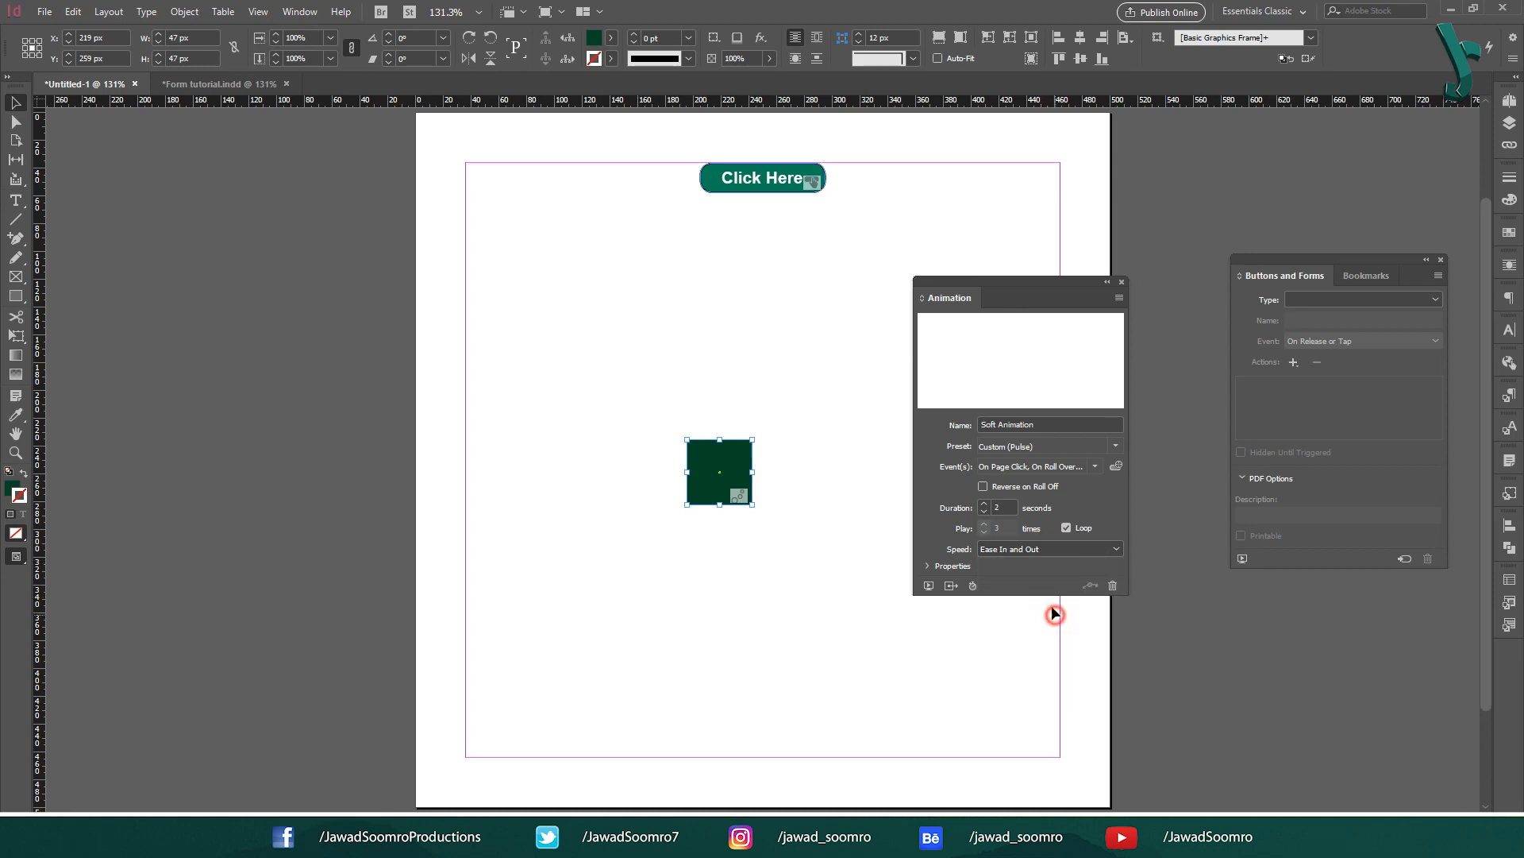
Step: Preview the looping animation, then convert the square into Button 11
{"action": "left_click", "coordinate": [931, 586]}
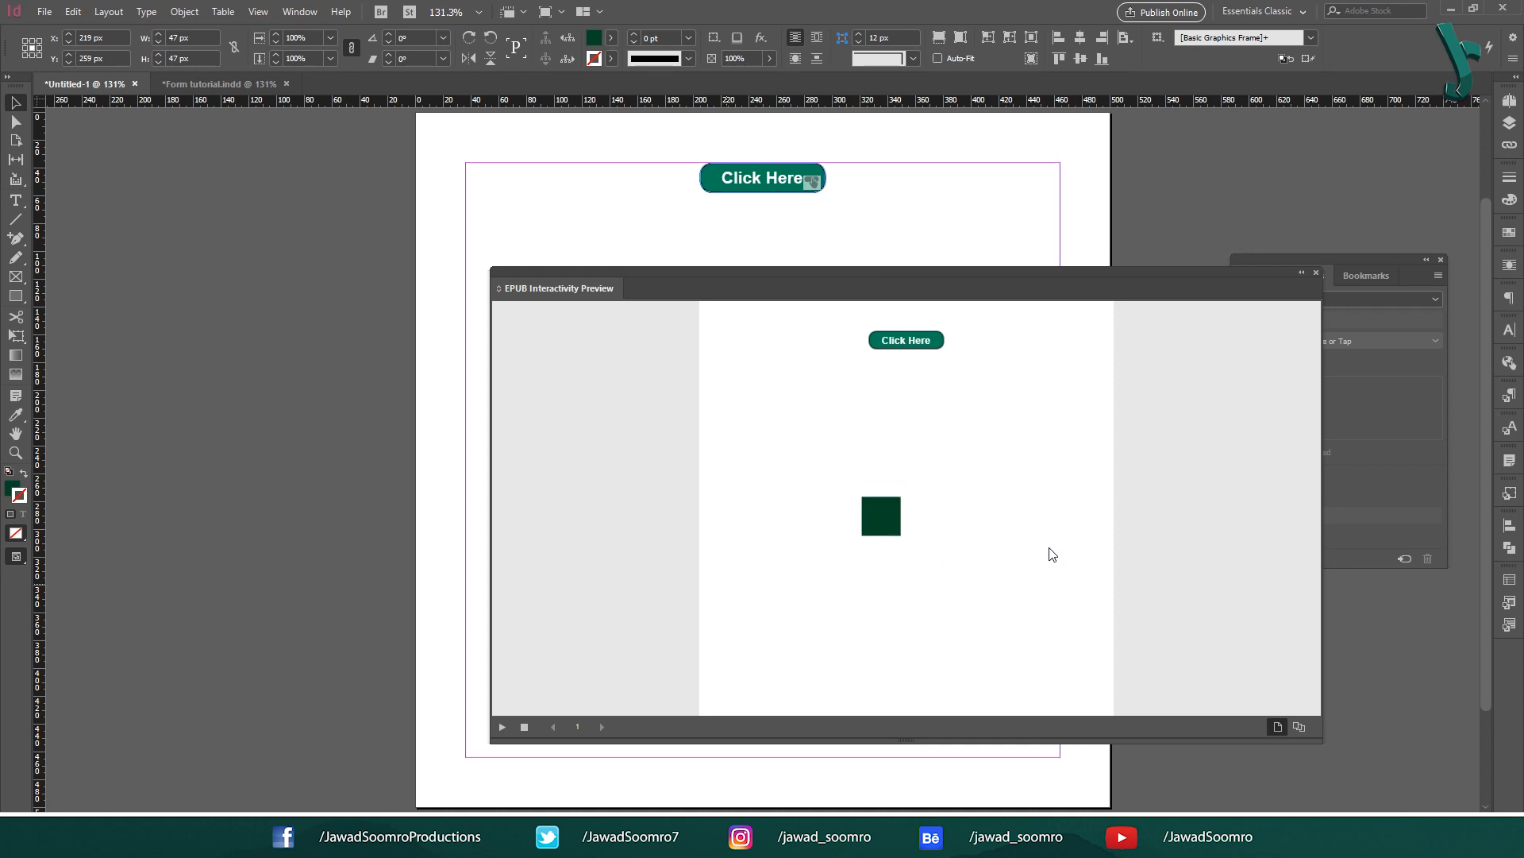
{"action": "left_click", "coordinate": [1315, 273]}
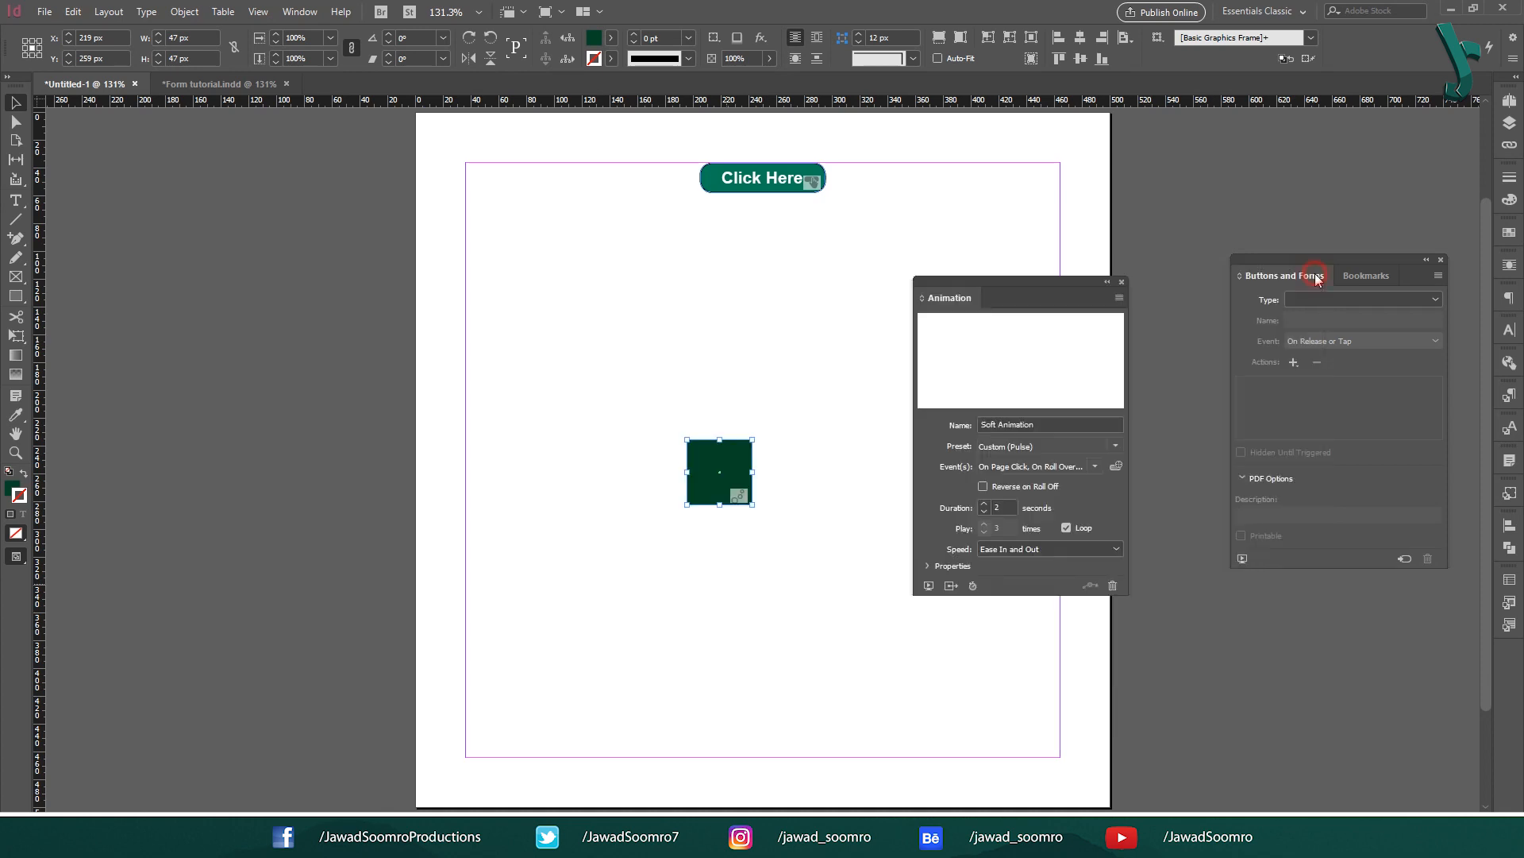
{"action": "left_click", "coordinate": [1294, 362]}
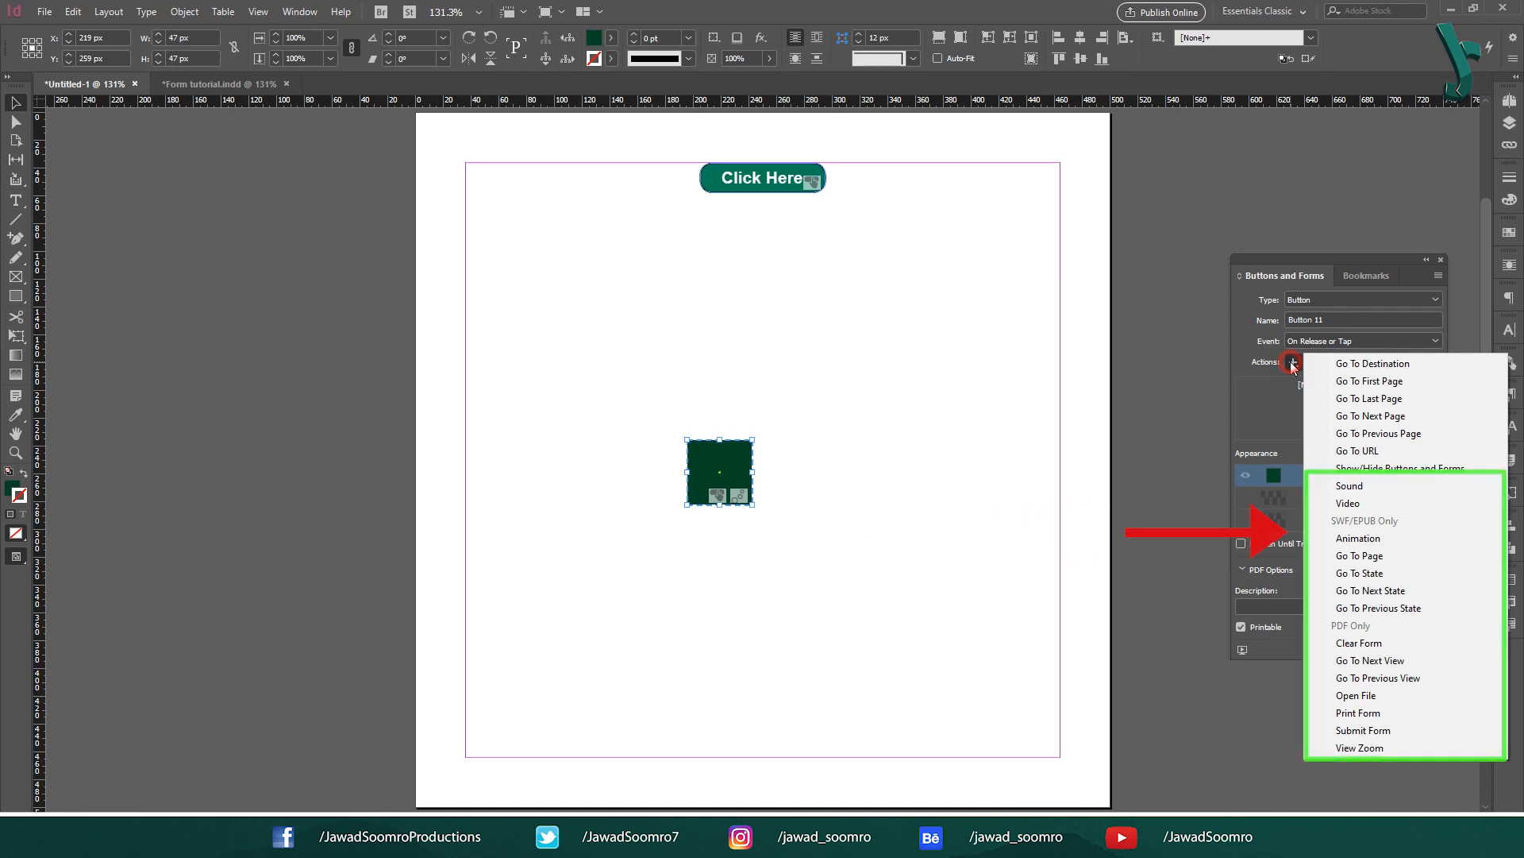
Step: Skip the Animation action and add a Clear Form action to the button
{"action": "left_click", "coordinate": [1358, 539]}
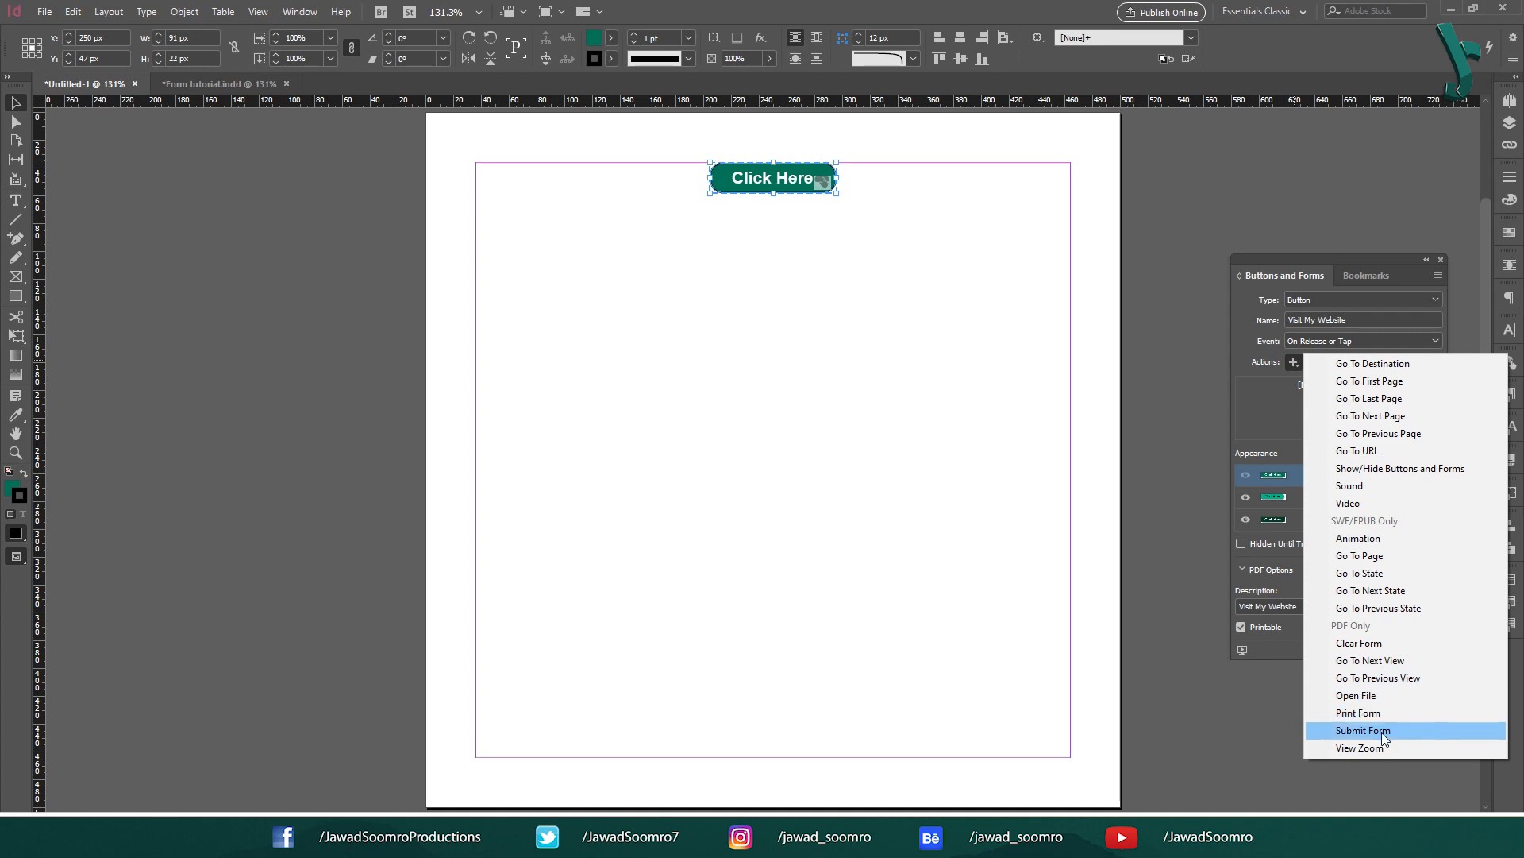
{"action": "left_click", "coordinate": [755, 604]}
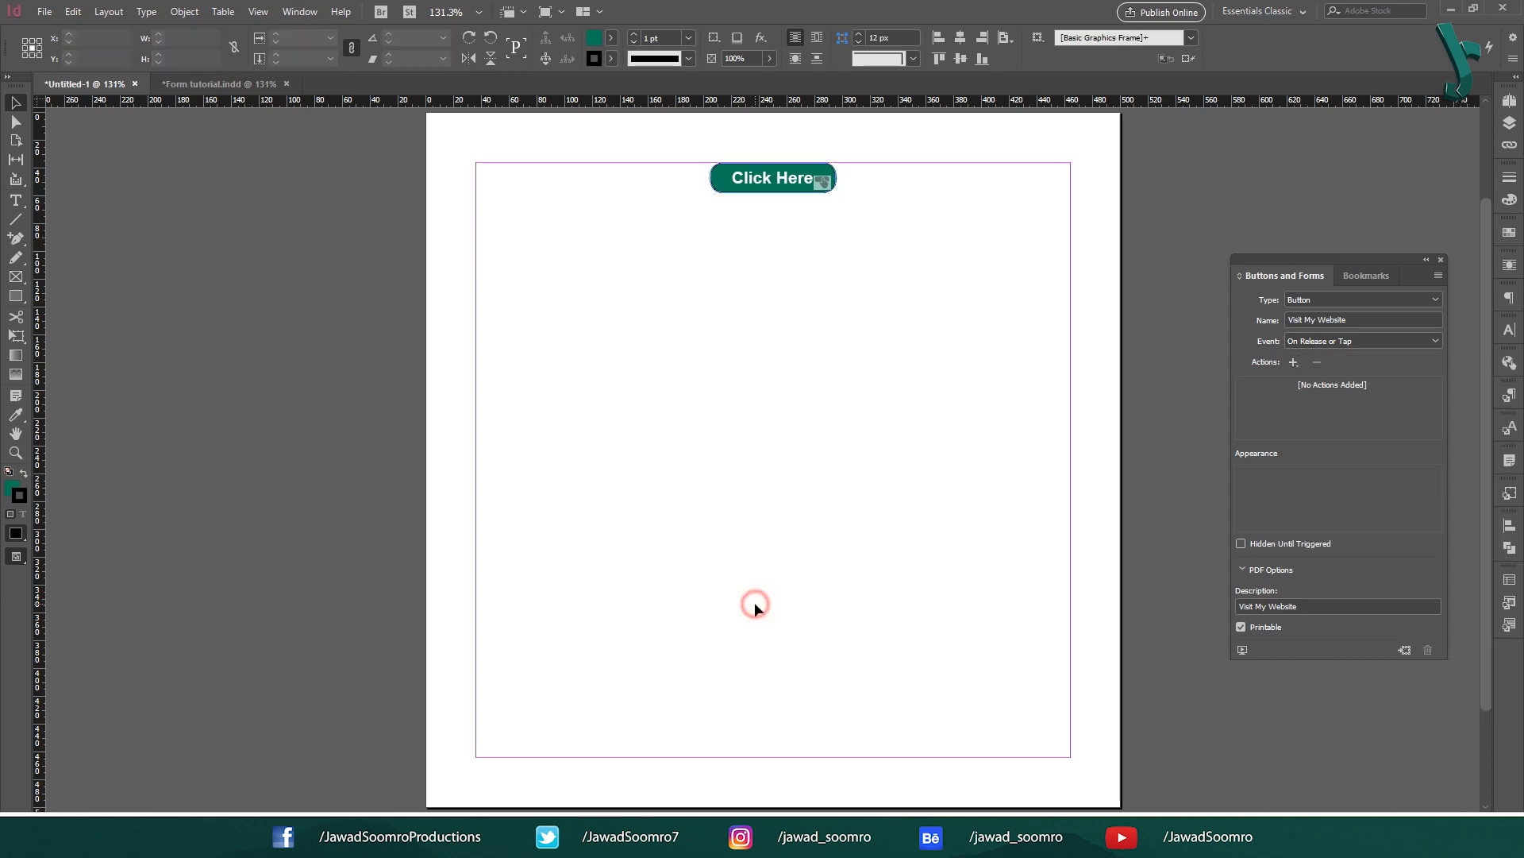
{"action": "left_click", "coordinate": [1293, 362]}
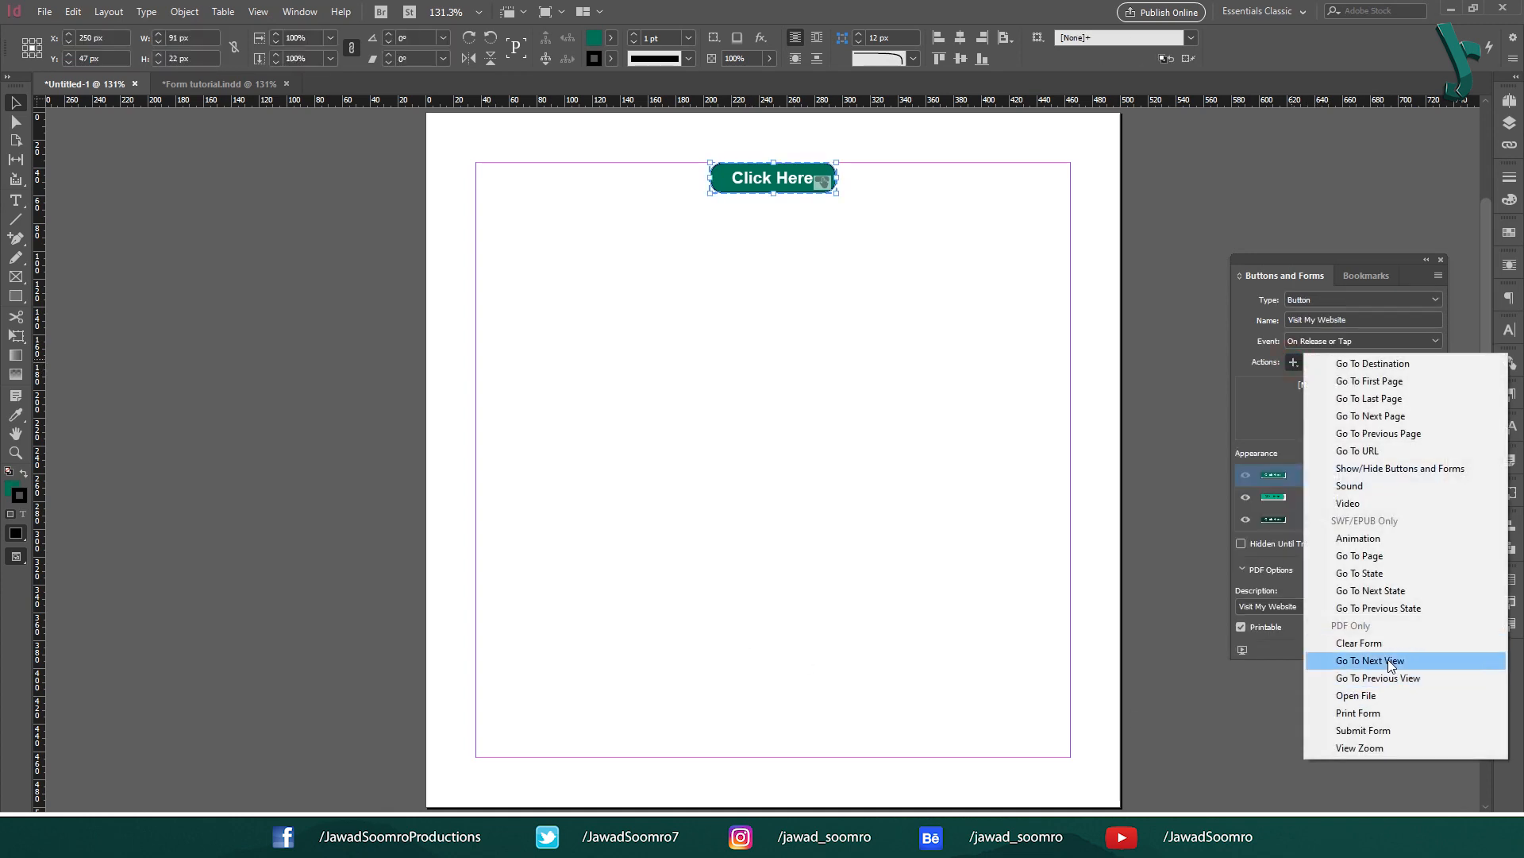
{"action": "left_click", "coordinate": [1390, 644]}
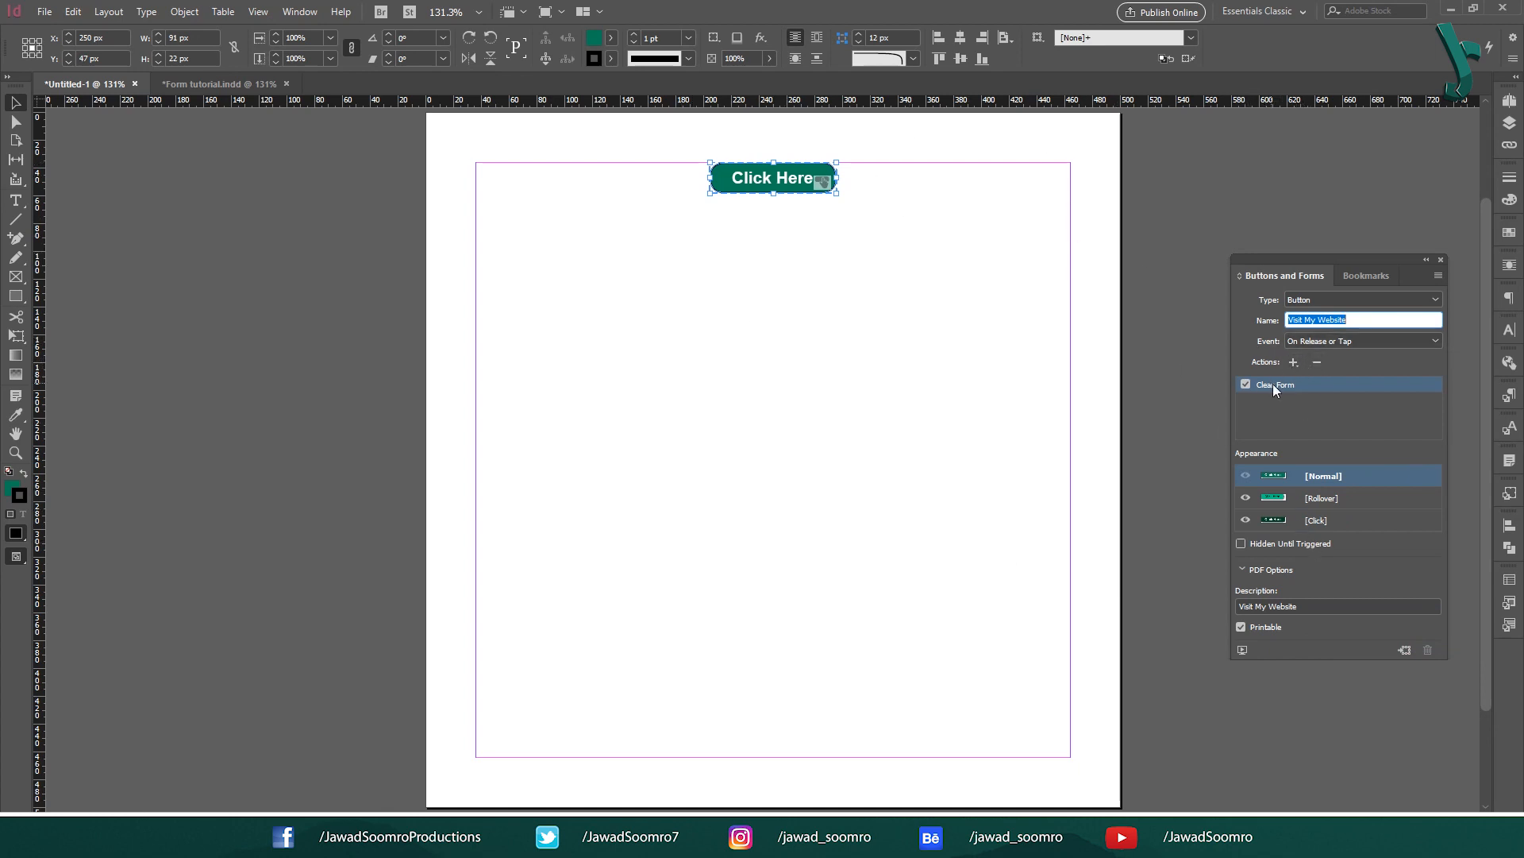
Step: Add Open File and Submit Form actions to the button, leaving the file unchosen
{"action": "left_click", "coordinate": [1293, 362]}
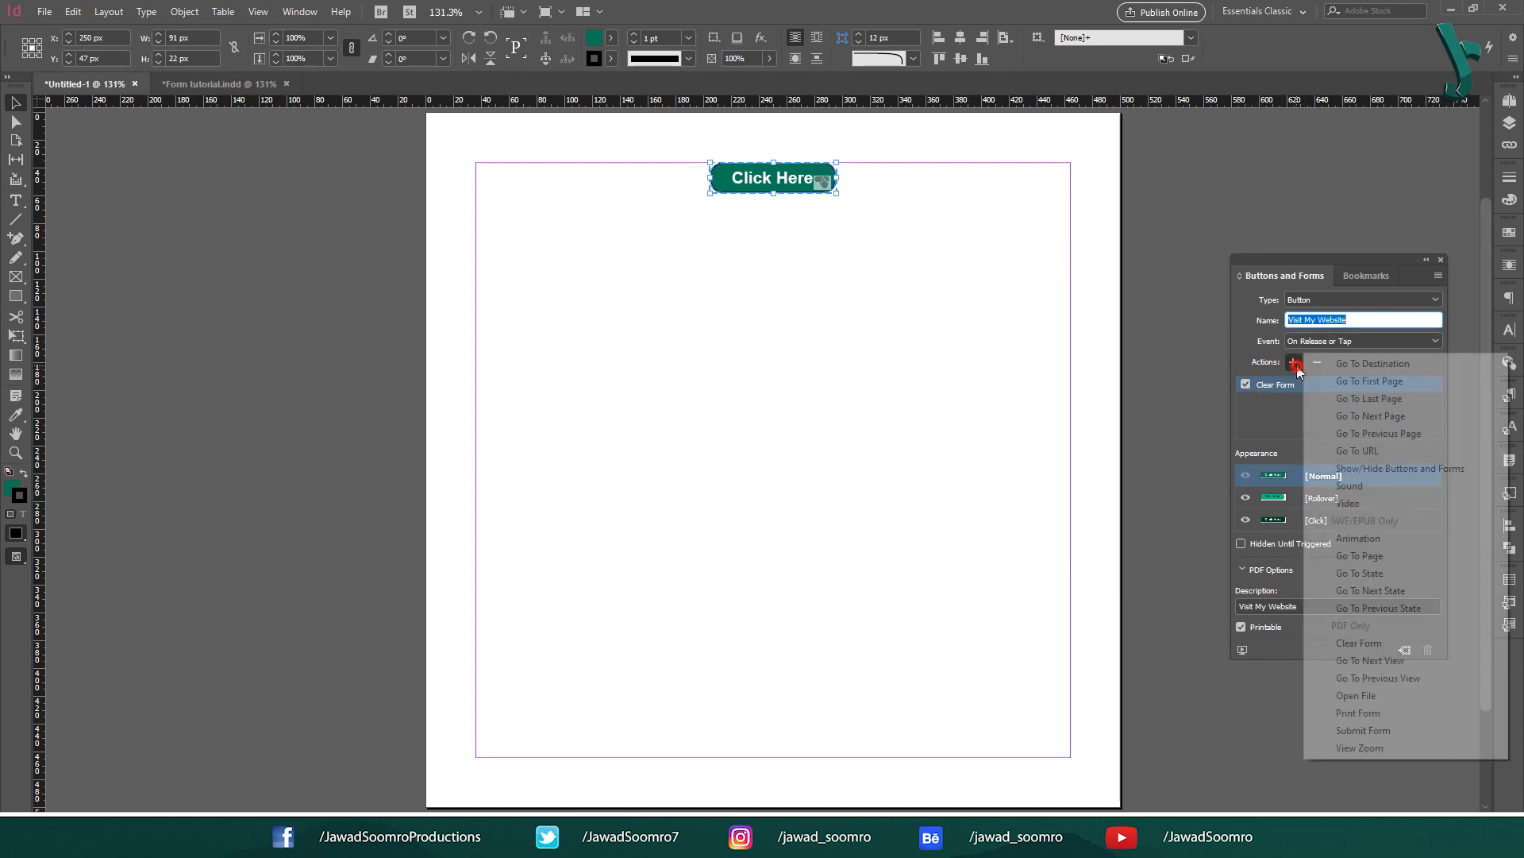
{"action": "left_click", "coordinate": [1411, 693]}
{"action": "left_click", "coordinate": [1413, 454]}
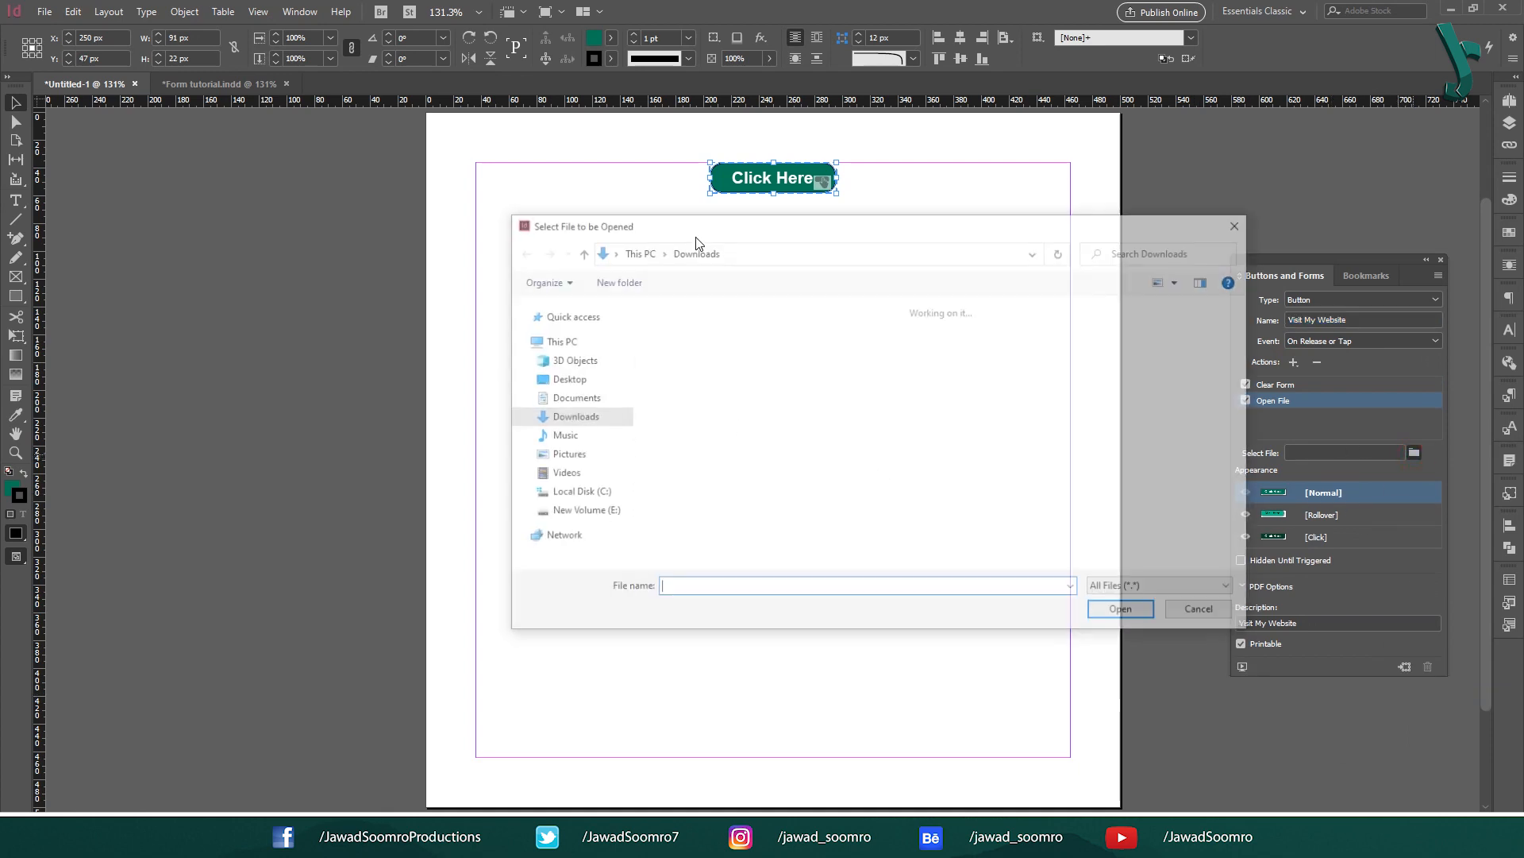
{"action": "key", "text": "Escape"}
{"action": "left_click", "coordinate": [1293, 362]}
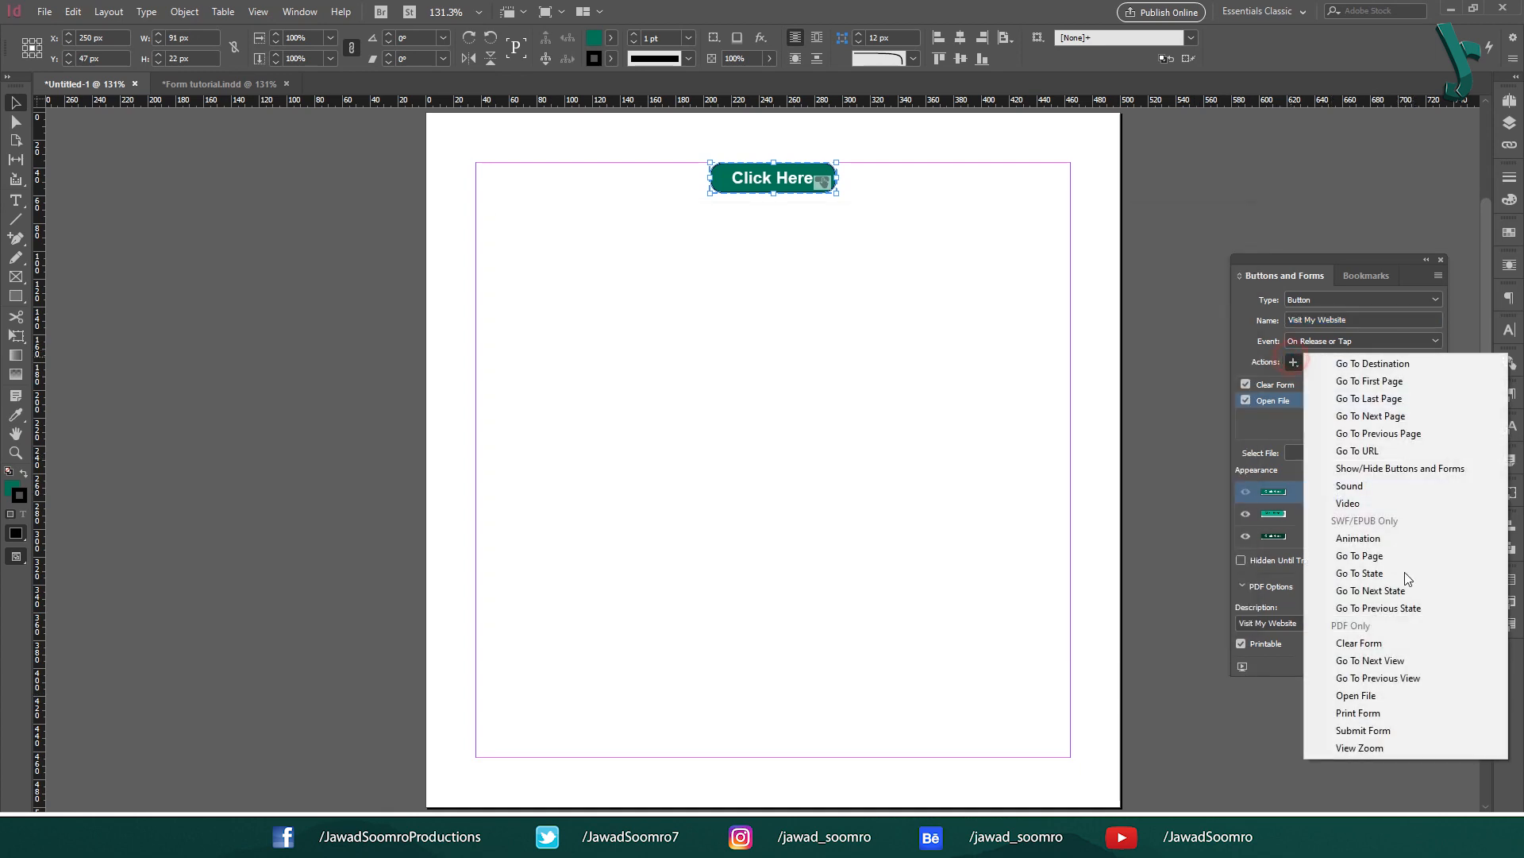
{"action": "left_click", "coordinate": [1418, 729]}
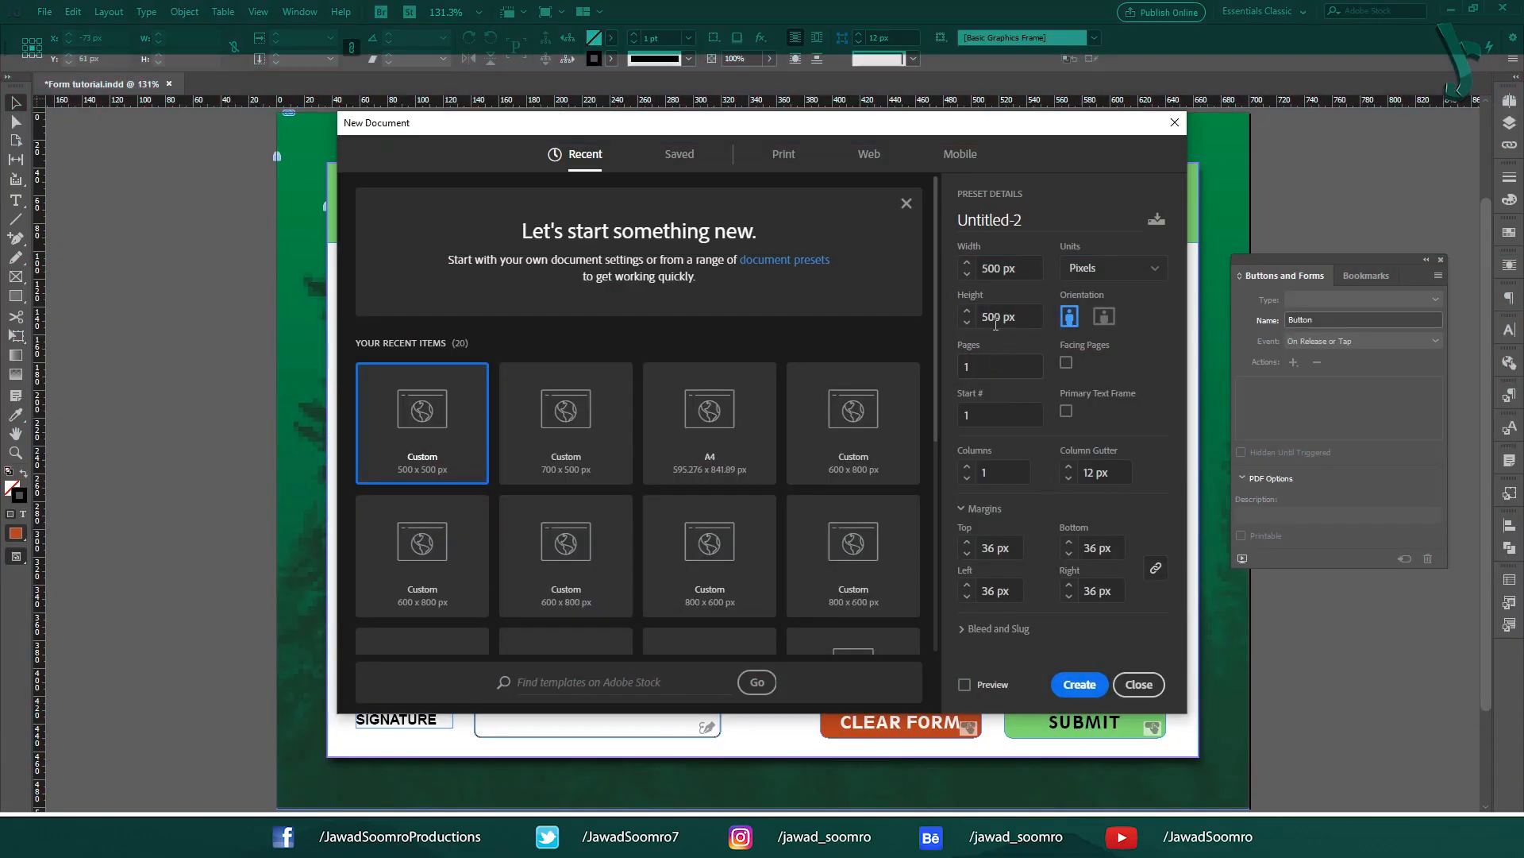
Step: Set the new document's width to 700 px in the New Document dialog
{"action": "left_click", "coordinate": [1000, 267]}
{"action": "double_click", "coordinate": [996, 268]}
{"action": "type", "text": "700"}
{"action": "key", "text": "Tab"}
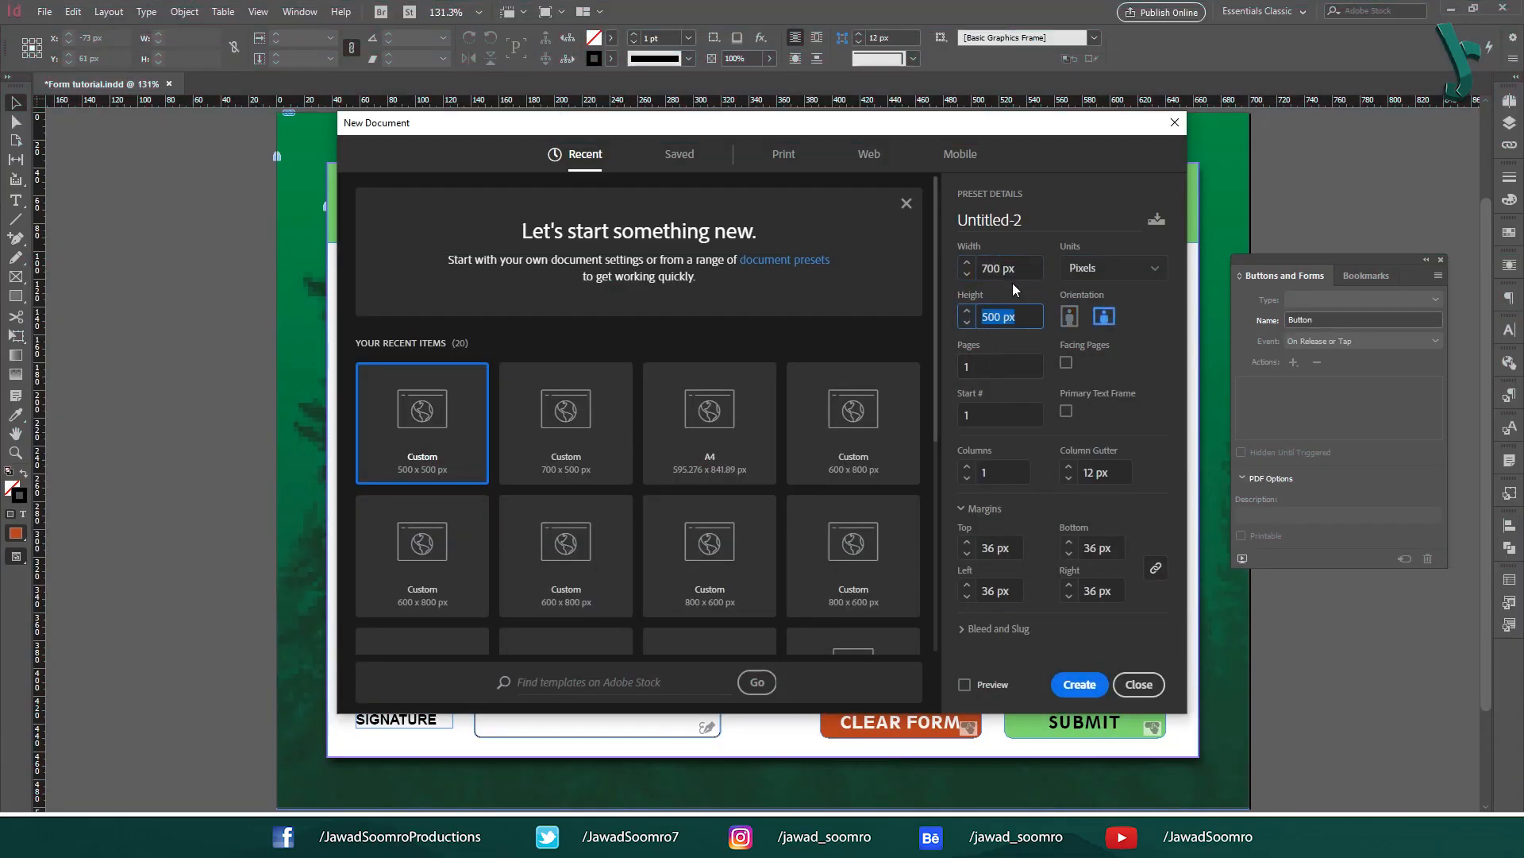
Step: Create the blank document and place the forest image scaled to cover the page
{"action": "left_click", "coordinate": [1078, 685]}
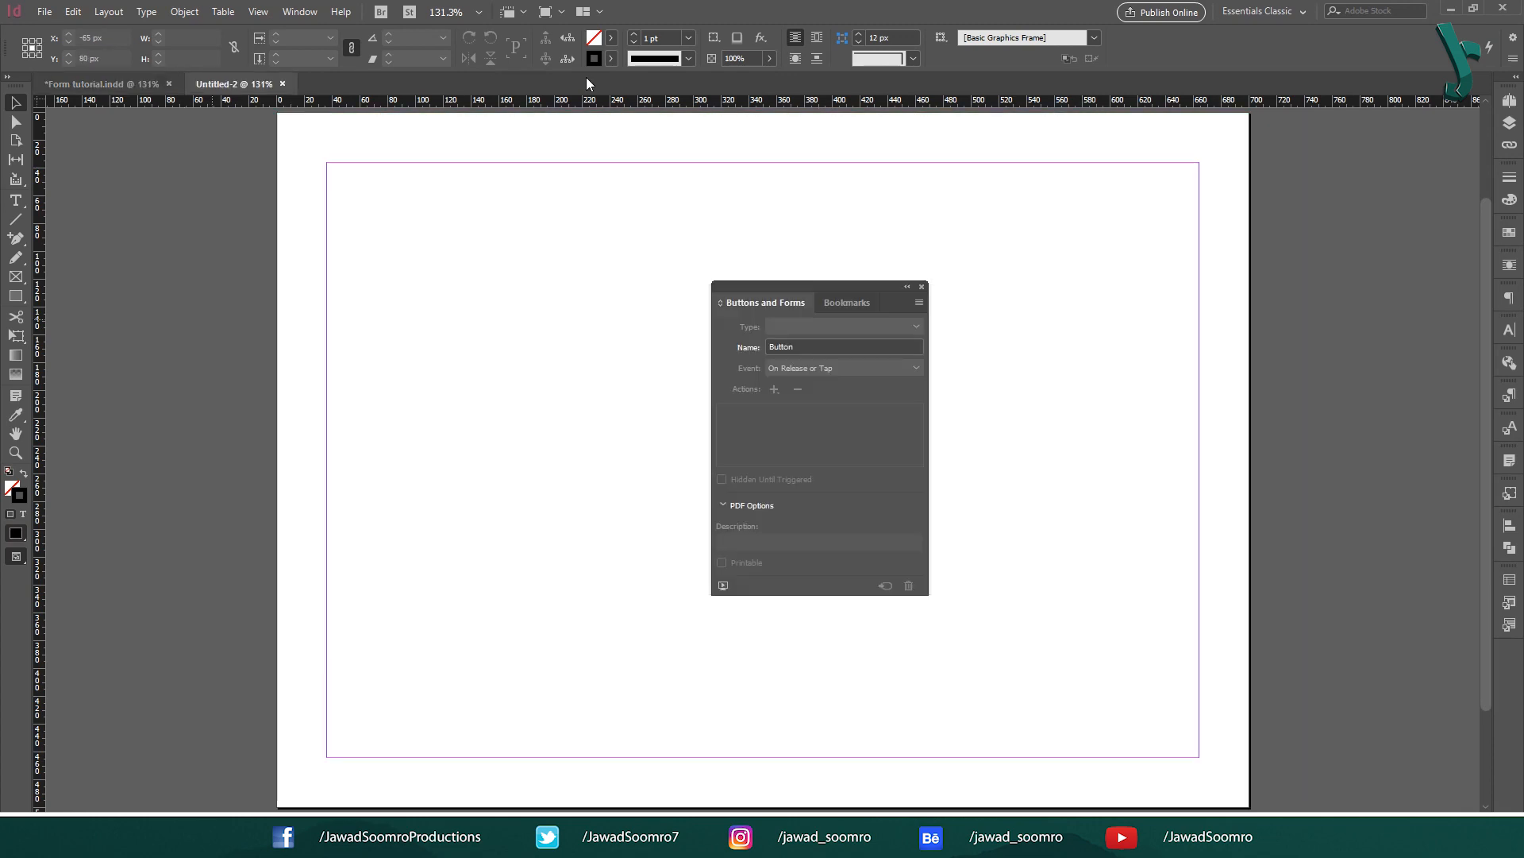
{"action": "left_click_drag", "start_coordinate": [822, 284], "coordinate": [1376, 268]}
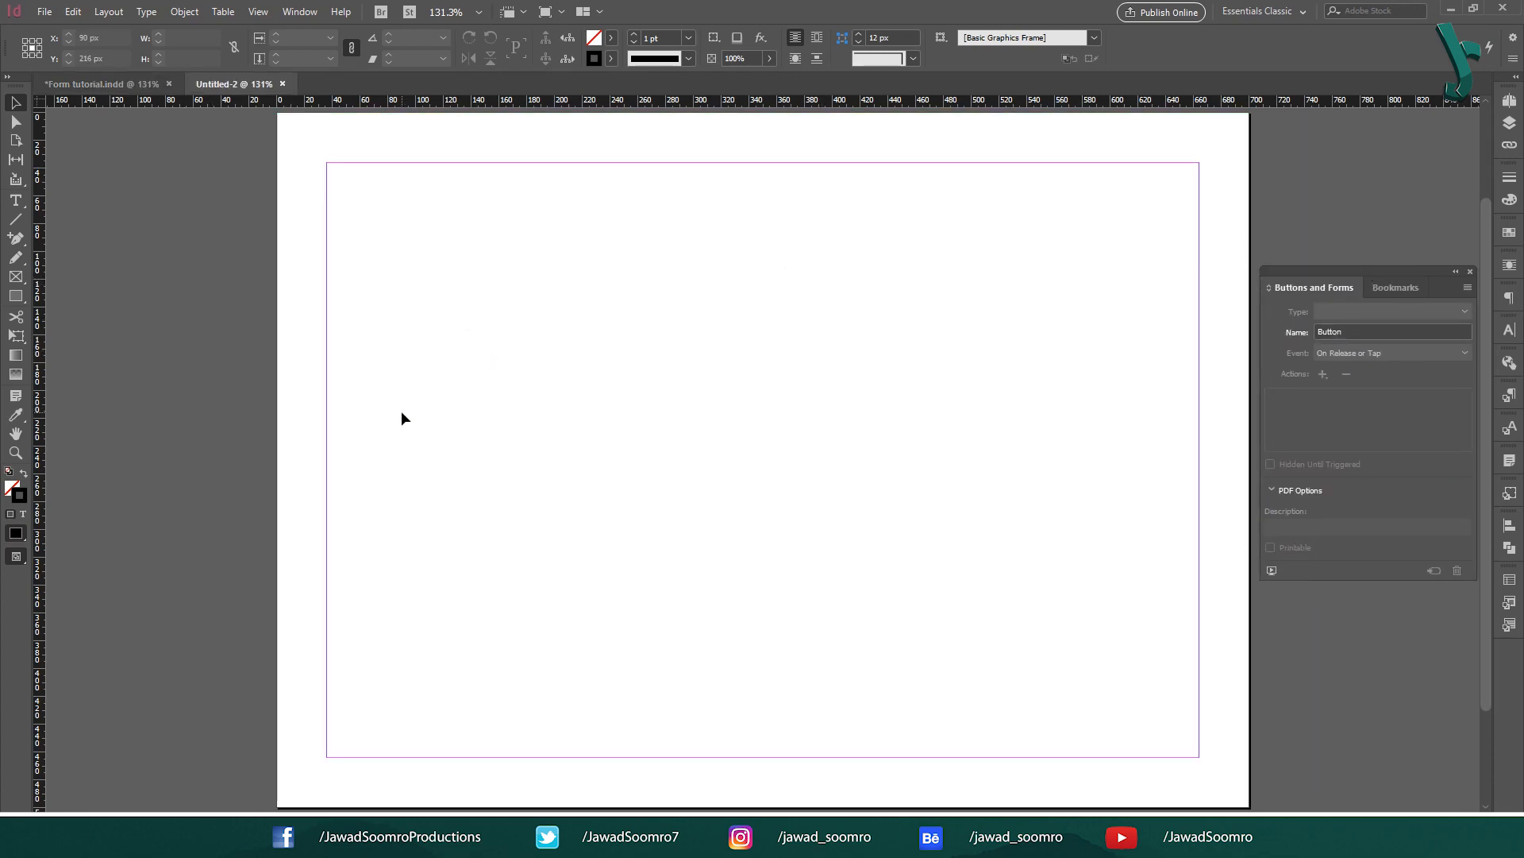
{"action": "left_click", "coordinate": [159, 834]}
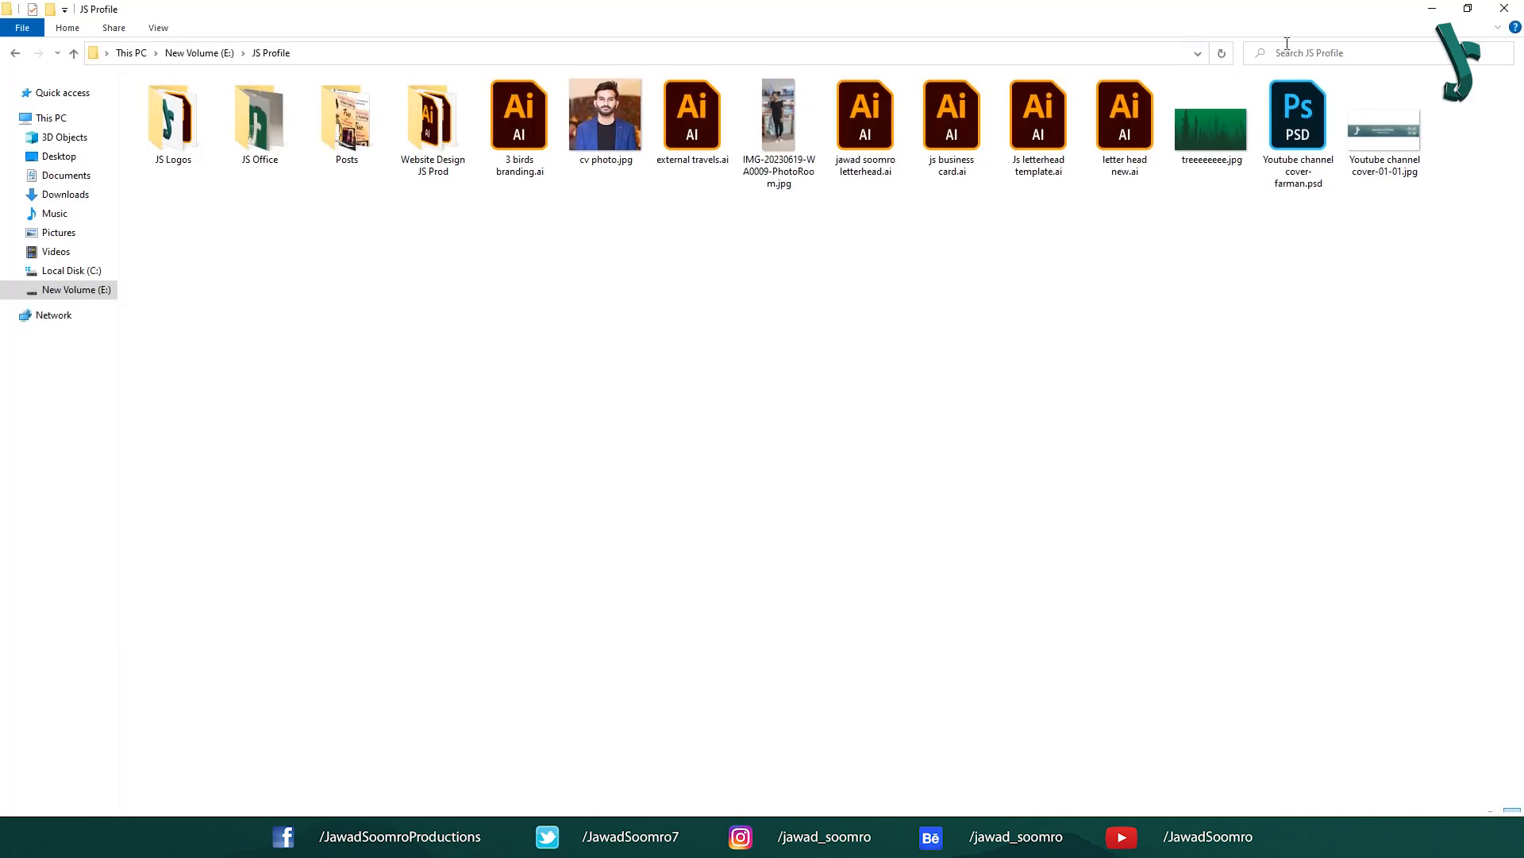
{"action": "left_click_drag", "start_coordinate": [1211, 131], "coordinate": [424, 270]}
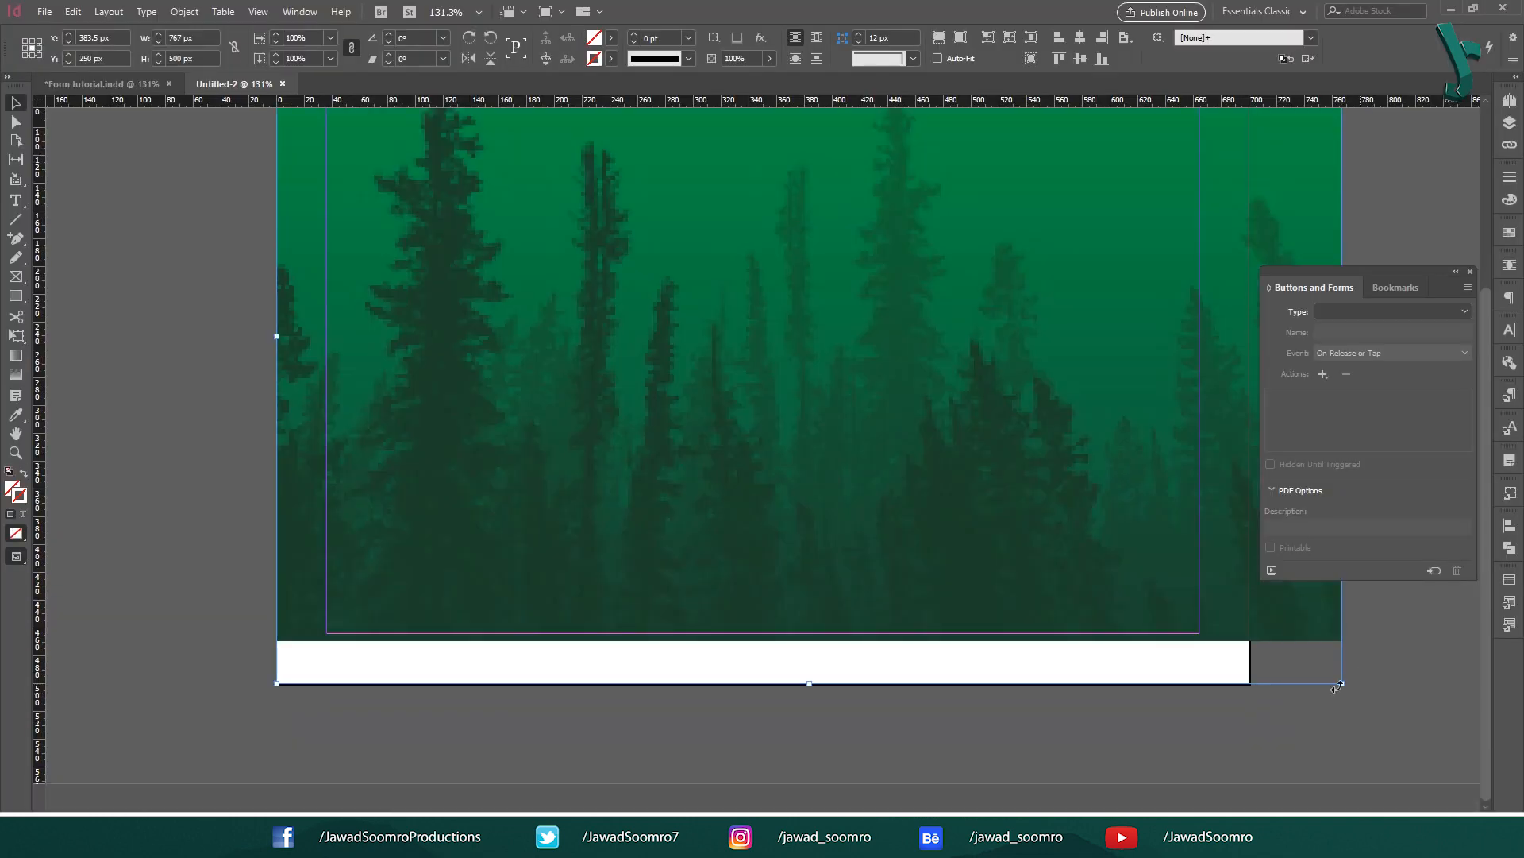
{"action": "left_click_drag", "start_coordinate": [1341, 684], "coordinate": [1418, 733]}
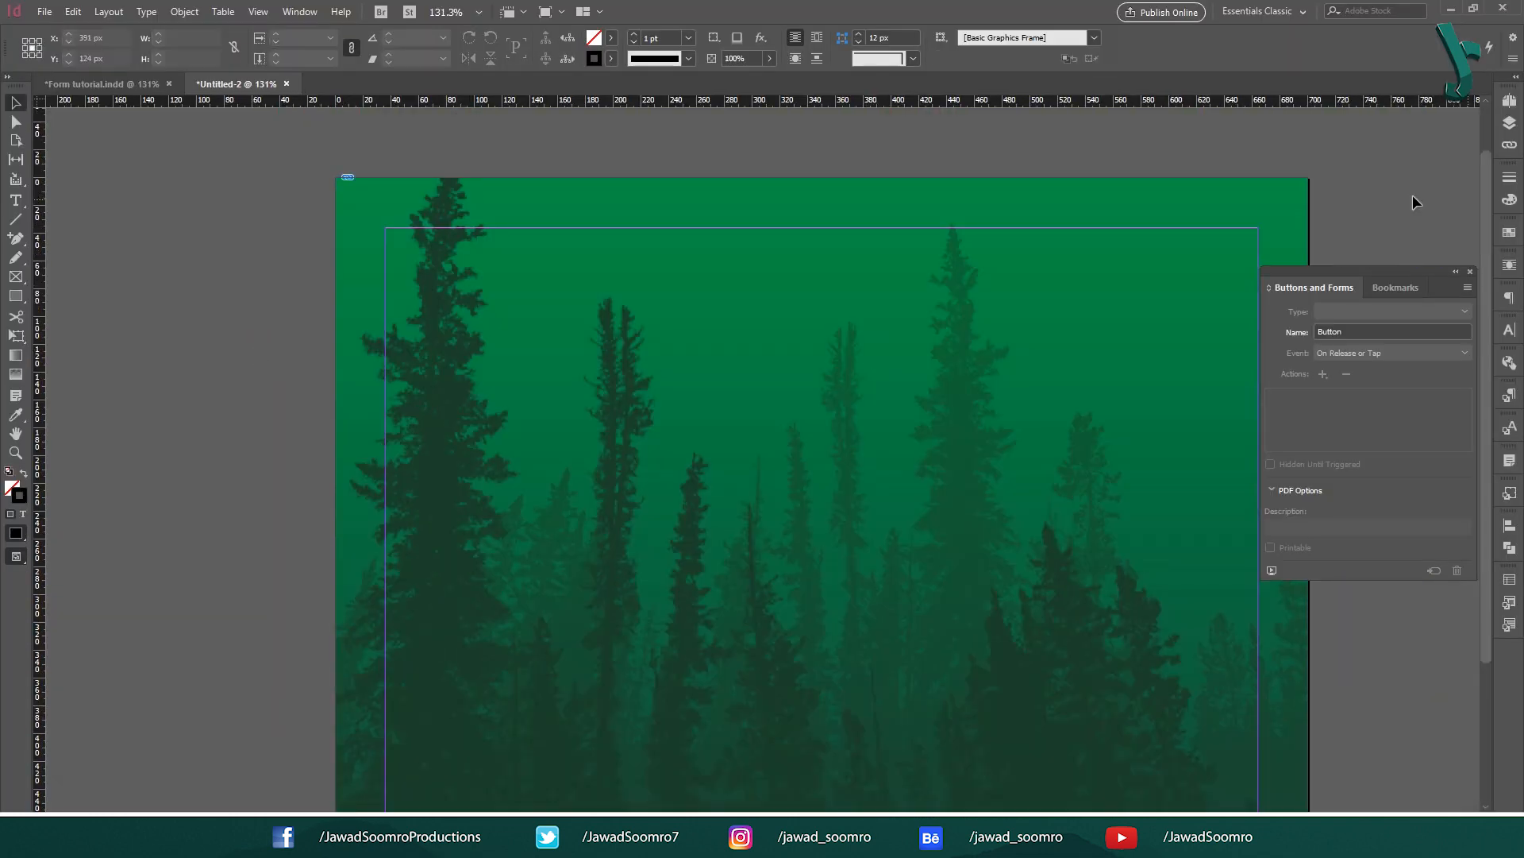
{"action": "left_click_drag", "start_coordinate": [1166, 219], "coordinate": [1048, 171]}
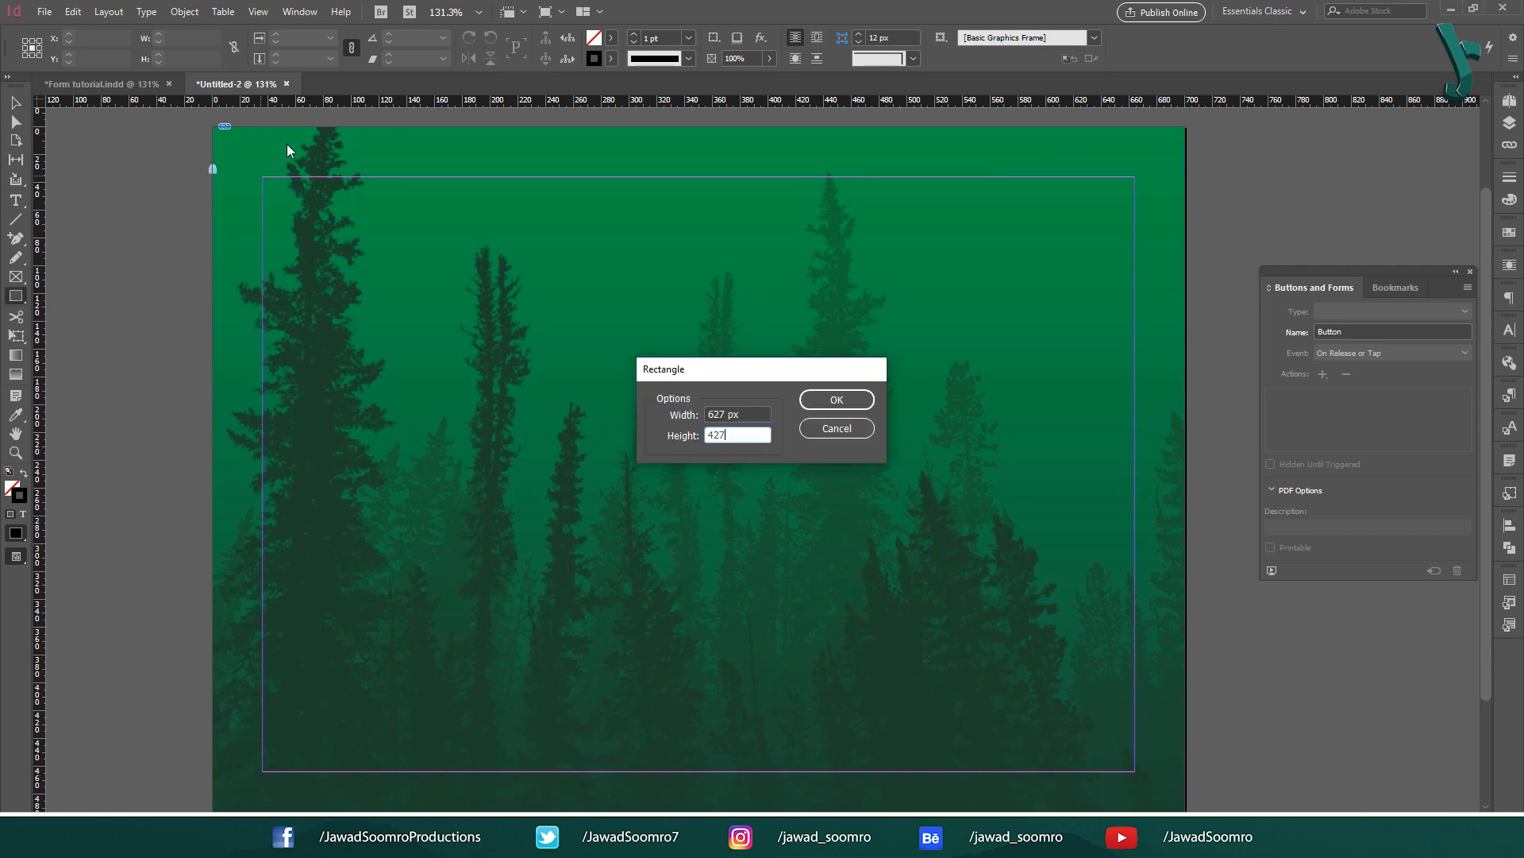
Step: Add a margin-sized rectangle over the image filled with white [Paper]
{"action": "key", "text": "Tab"}
{"action": "left_click", "coordinate": [847, 398]}
{"action": "left_click", "coordinate": [610, 38]}
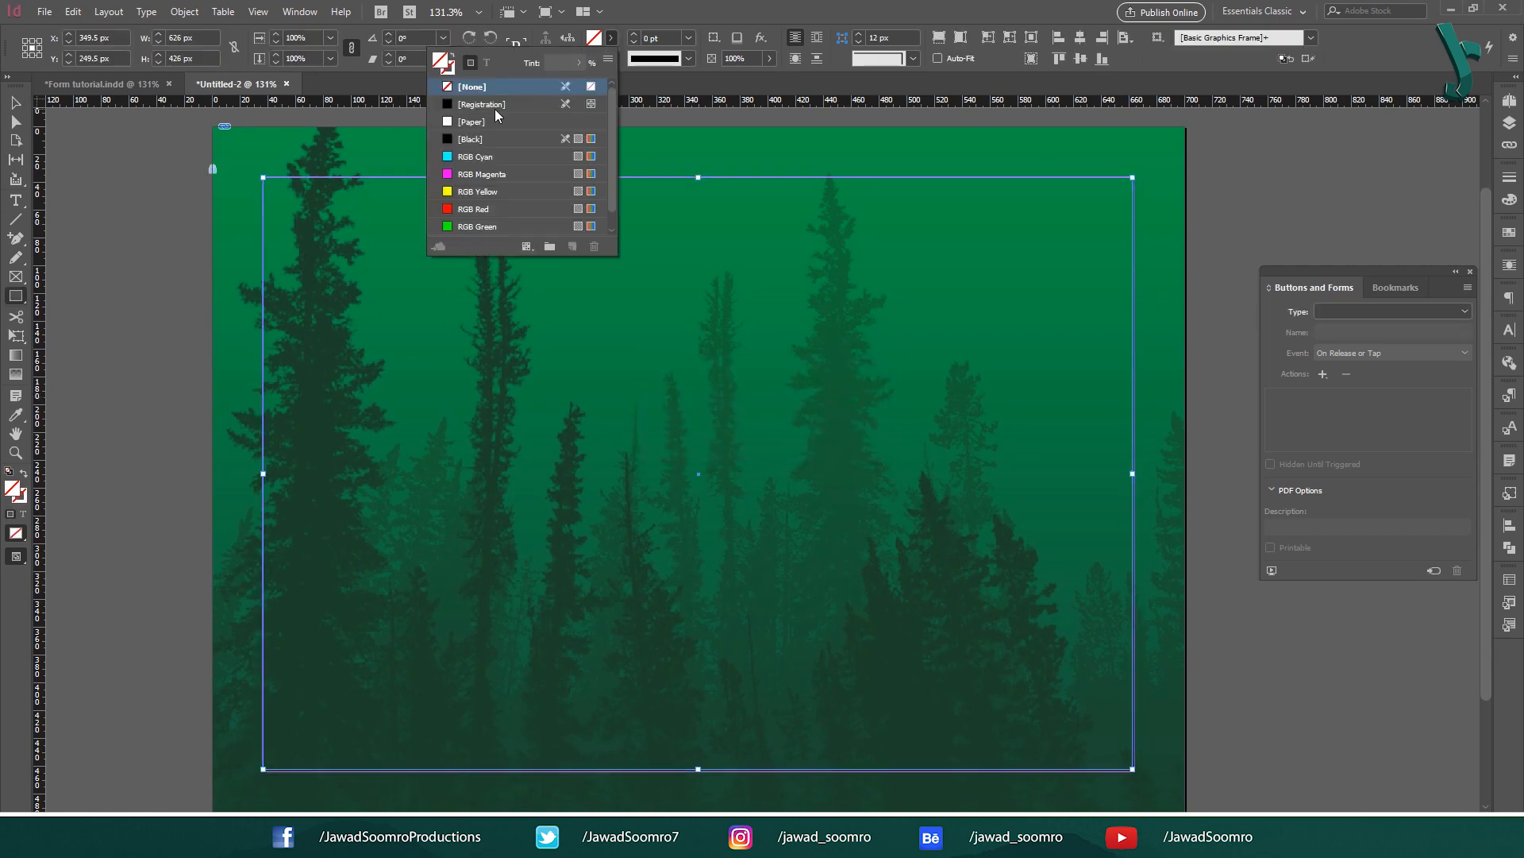
{"action": "left_click", "coordinate": [473, 122]}
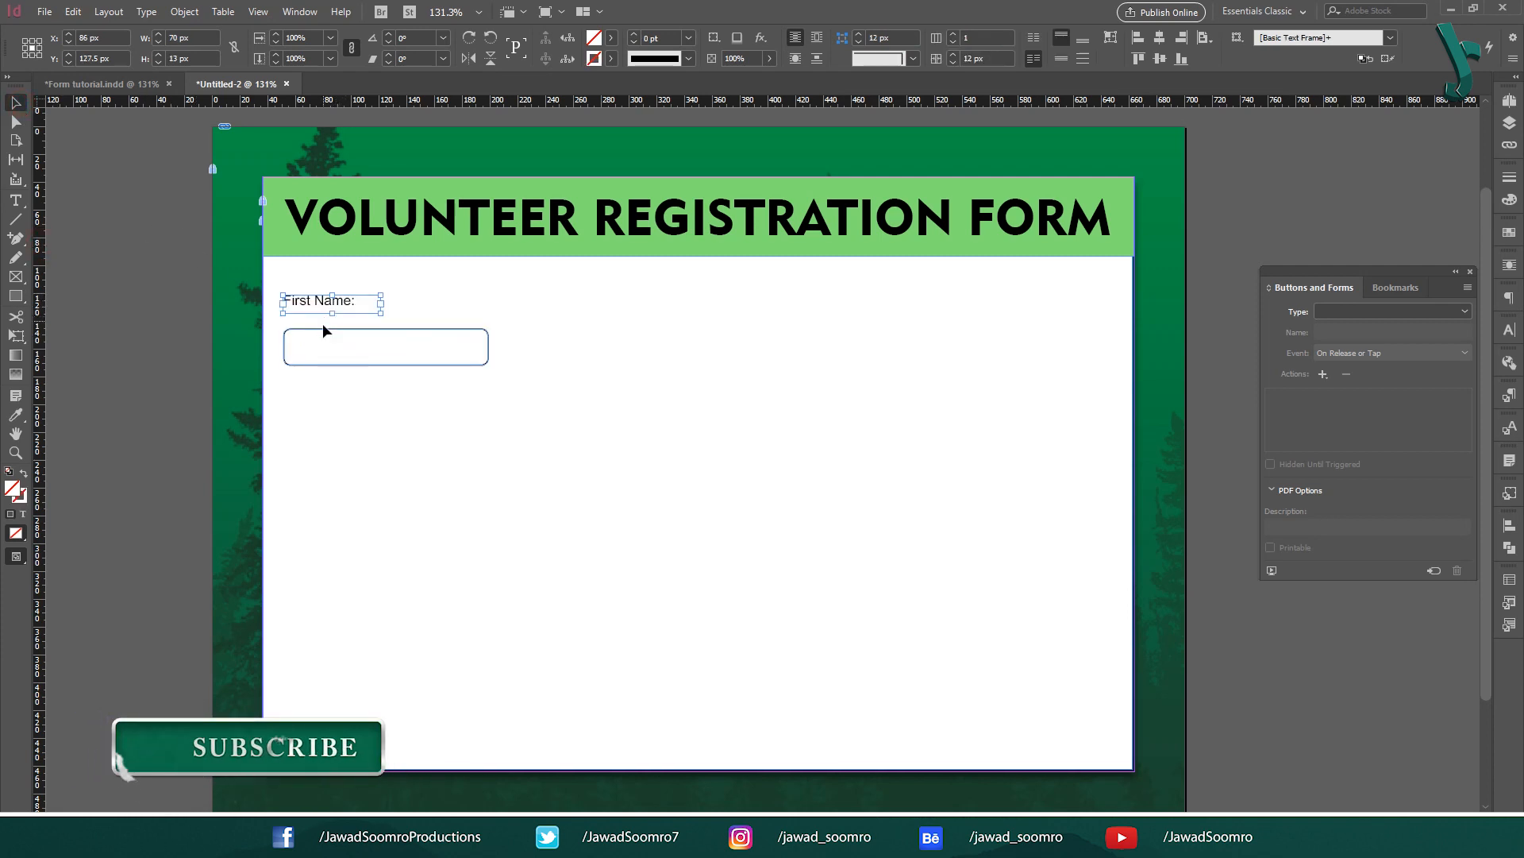
Step: Duplicate the First Name label and box to the right and relabel a copy Phone No
{"action": "left_click", "coordinate": [323, 329]}
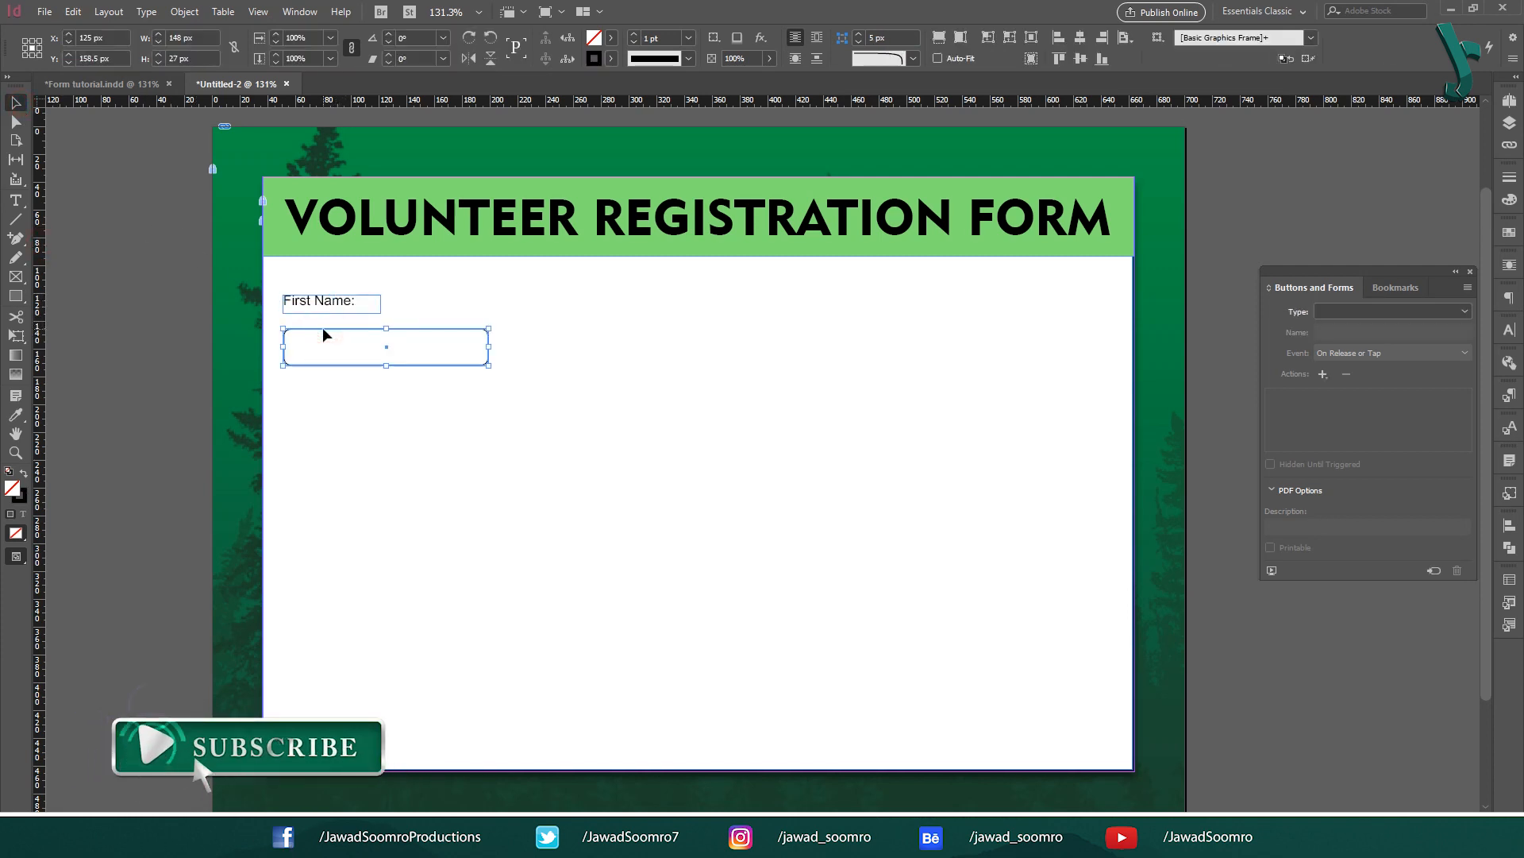
{"action": "left_click", "coordinate": [326, 309], "text": "shift"}
{"action": "left_click_drag", "start_coordinate": [315, 302], "coordinate": [546, 301], "text": "alt"}
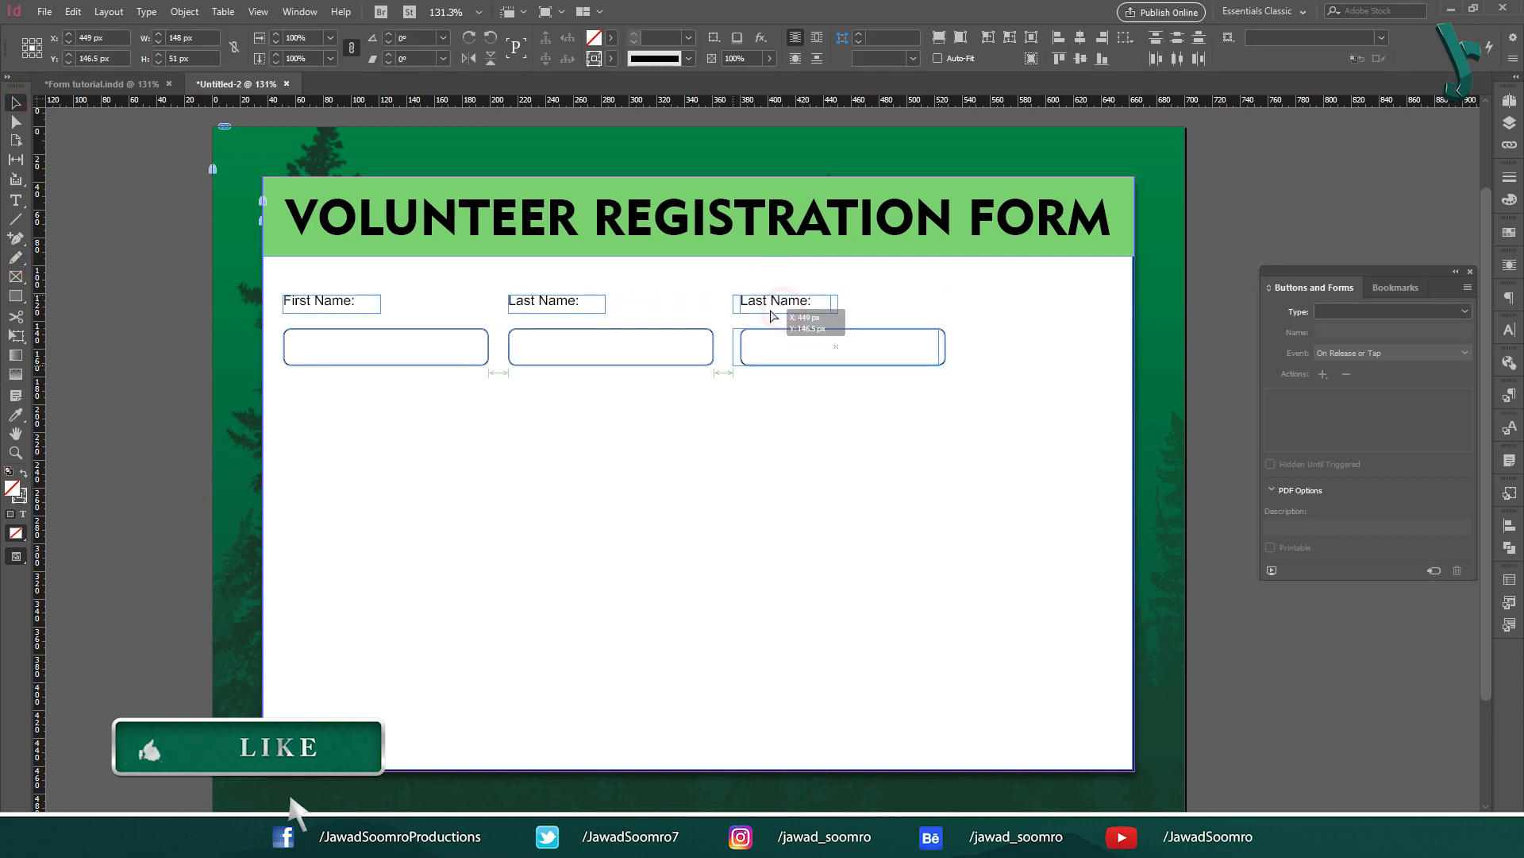
{"action": "triple_click", "coordinate": [762, 301]}
{"action": "type", "text": "Ph"}
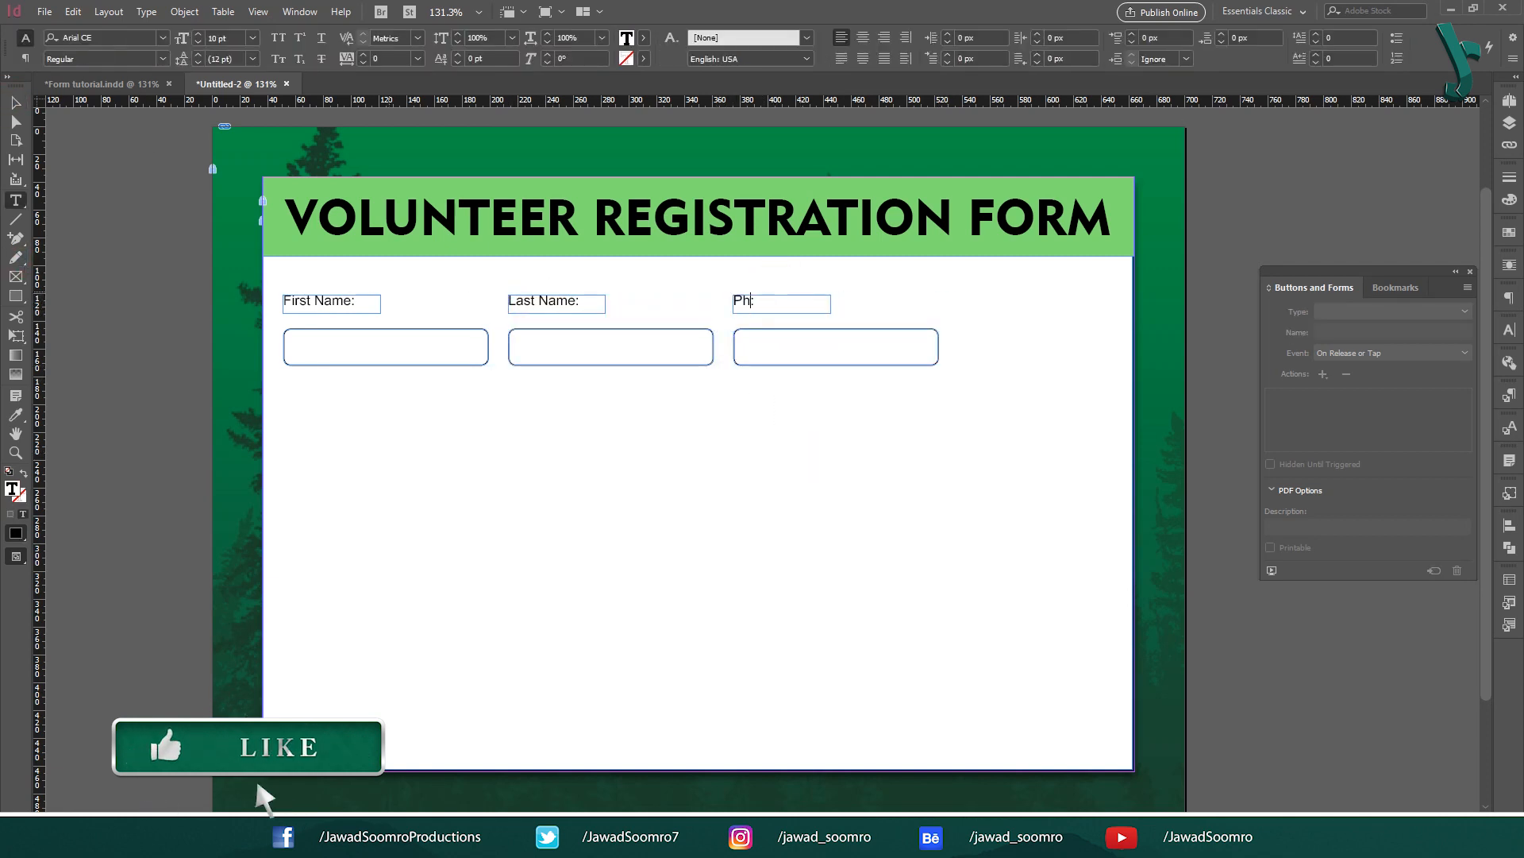
{"action": "type", "text": "one No"}
{"action": "key", "text": "Escape"}
{"action": "left_click", "coordinate": [327, 302]}
Step: Copy the label and box pair below the first row and relabel it Email:
{"action": "left_click", "coordinate": [326, 366], "text": "shift"}
{"action": "left_click_drag", "start_coordinate": [326, 365], "coordinate": [330, 470], "text": "alt"}
{"action": "double_click", "coordinate": [358, 405]}
{"action": "left_click_drag", "start_coordinate": [357, 405], "coordinate": [155, 348]}
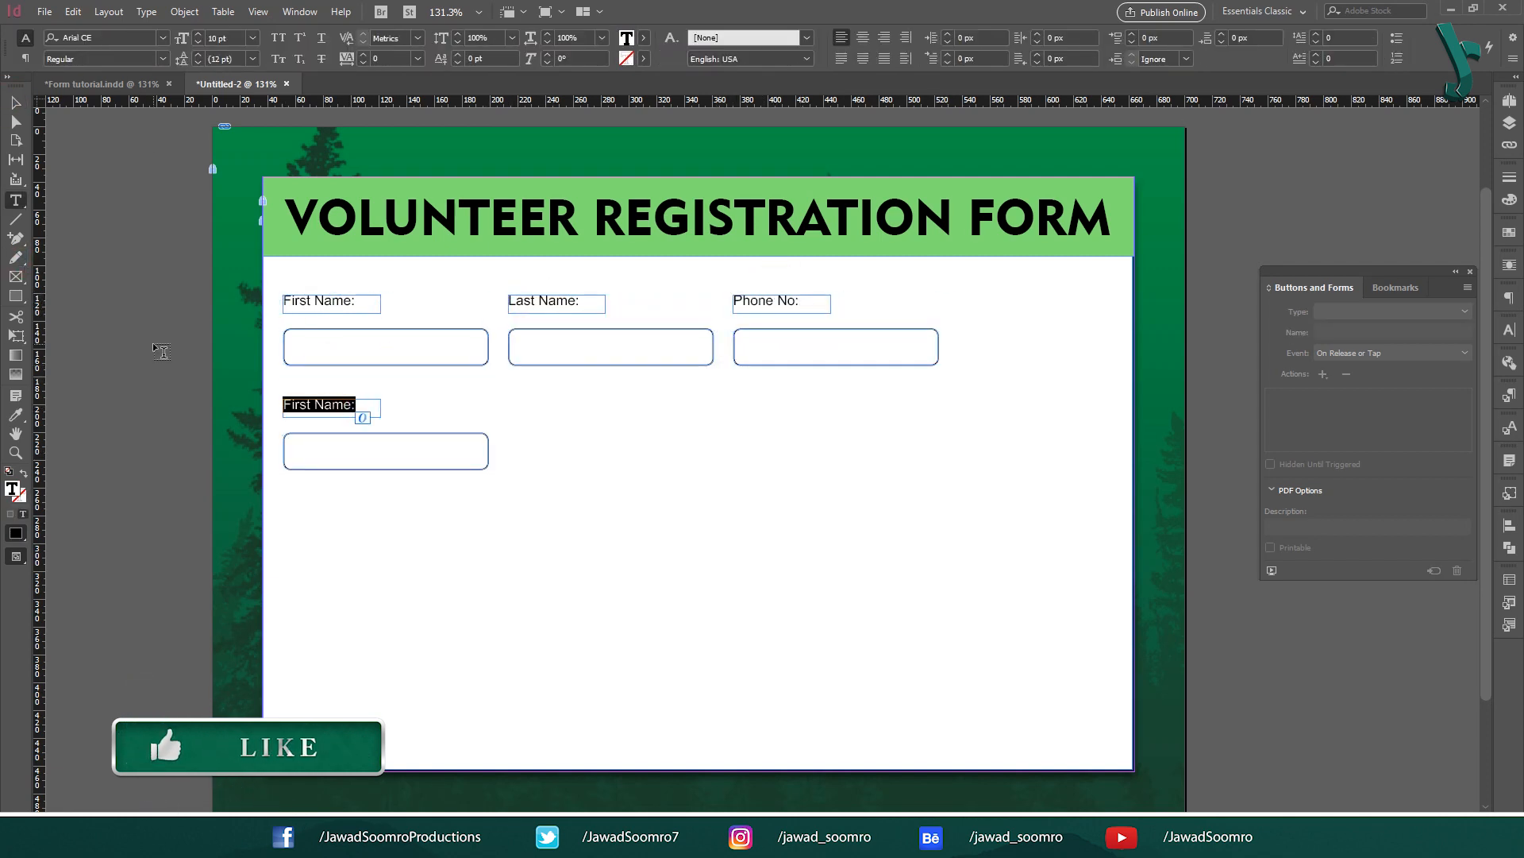
{"action": "type", "text": "Email:"}
{"action": "left_click", "coordinate": [16, 102]}
Step: Add a wide Address box and label beside Email, stretched to the right margin
{"action": "left_click", "coordinate": [308, 410]}
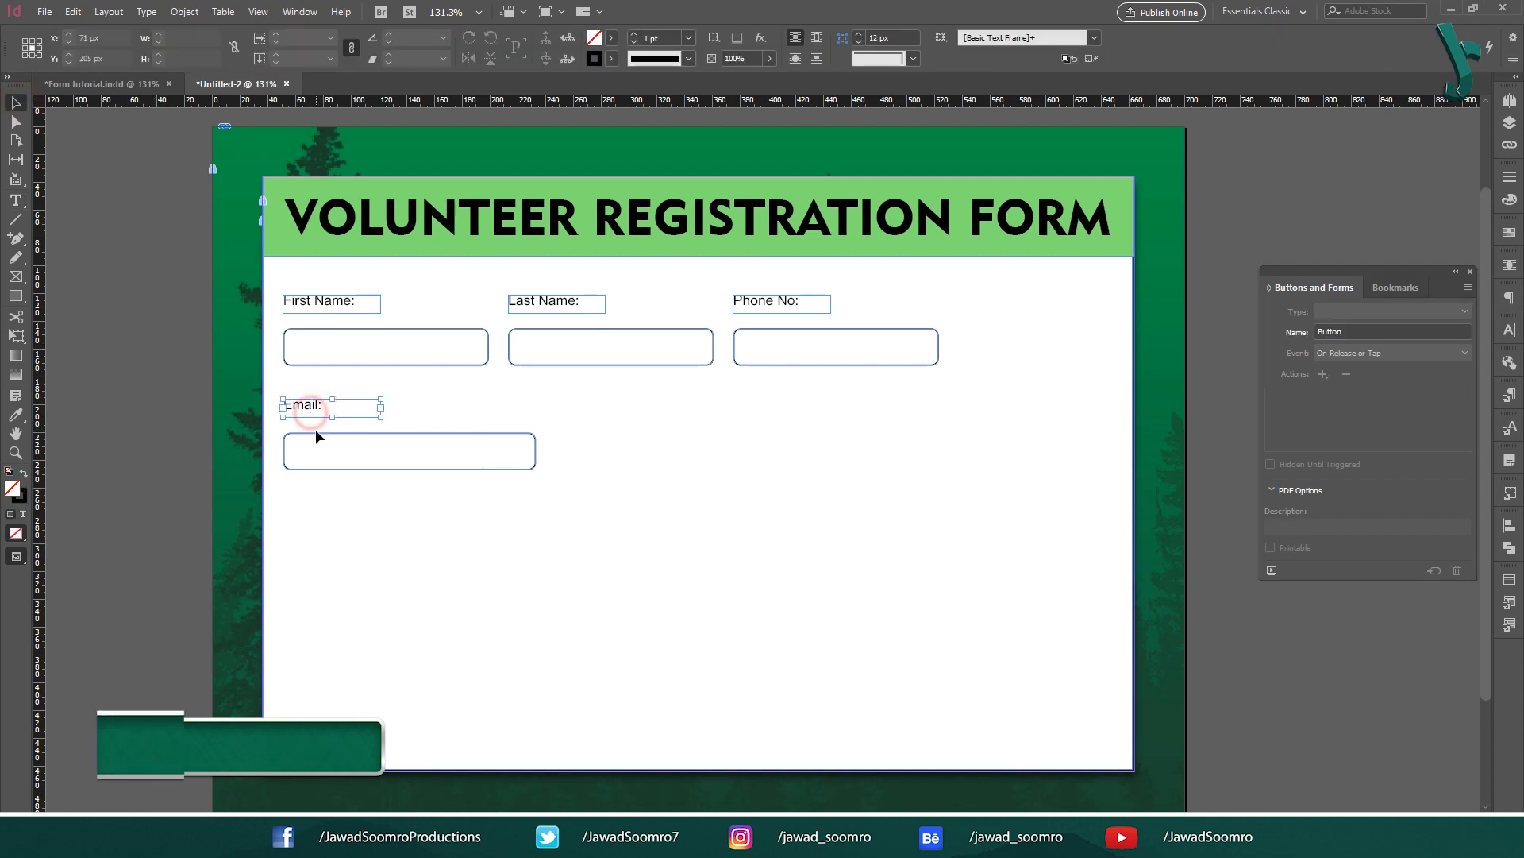
{"action": "left_click", "coordinate": [317, 448], "text": "shift"}
{"action": "left_click_drag", "start_coordinate": [318, 450], "coordinate": [600, 450], "text": "alt"}
{"action": "left_click", "coordinate": [691, 449]}
{"action": "left_click_drag", "start_coordinate": [814, 451], "coordinate": [1100, 451]}
{"action": "double_click", "coordinate": [591, 407]}
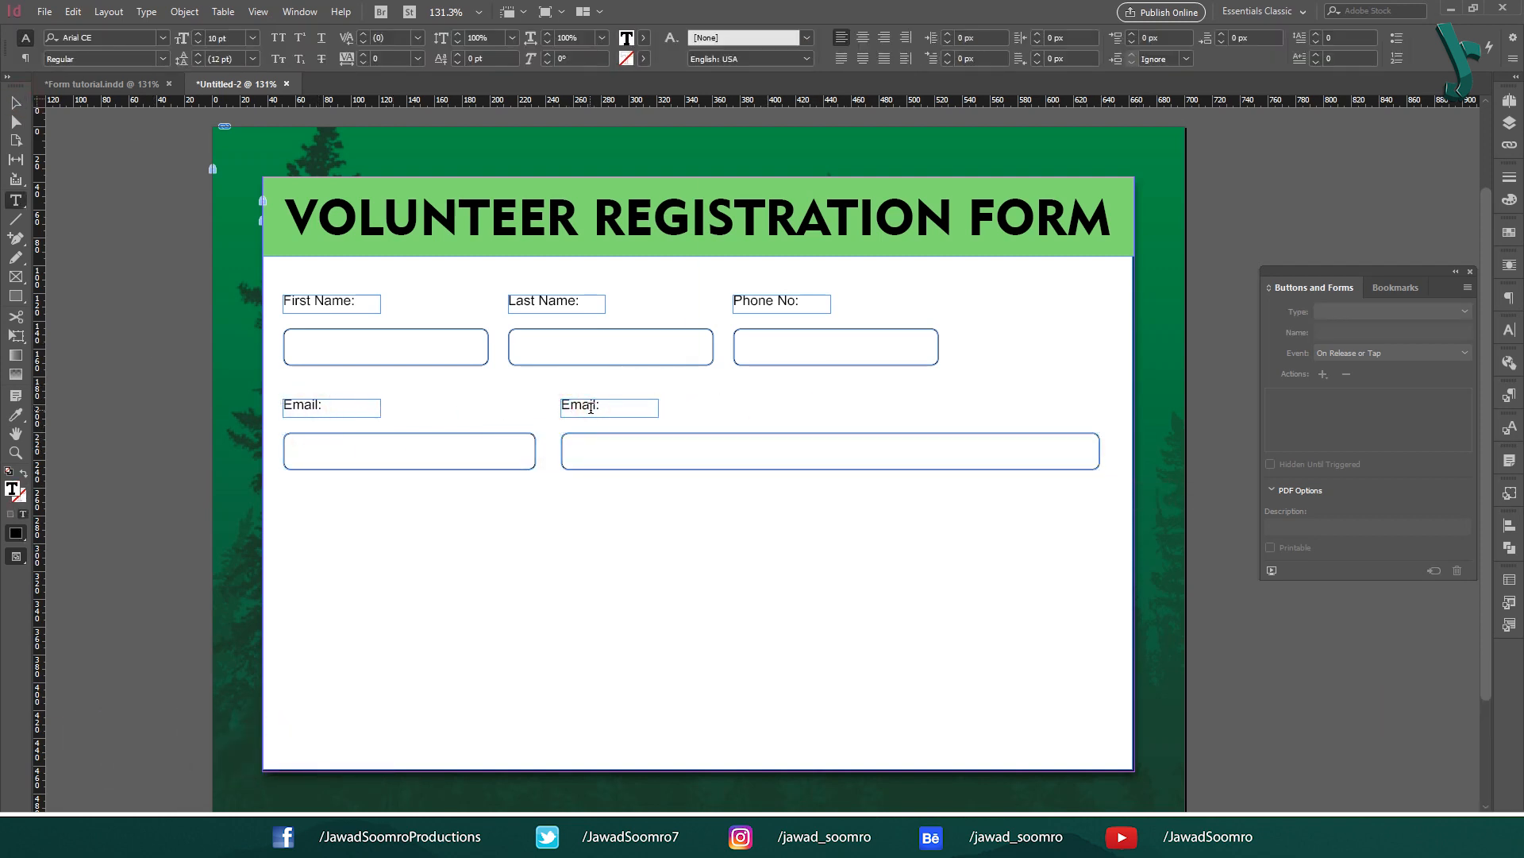
{"action": "type", "text": "Address:"}
{"action": "key", "text": "Escape"}
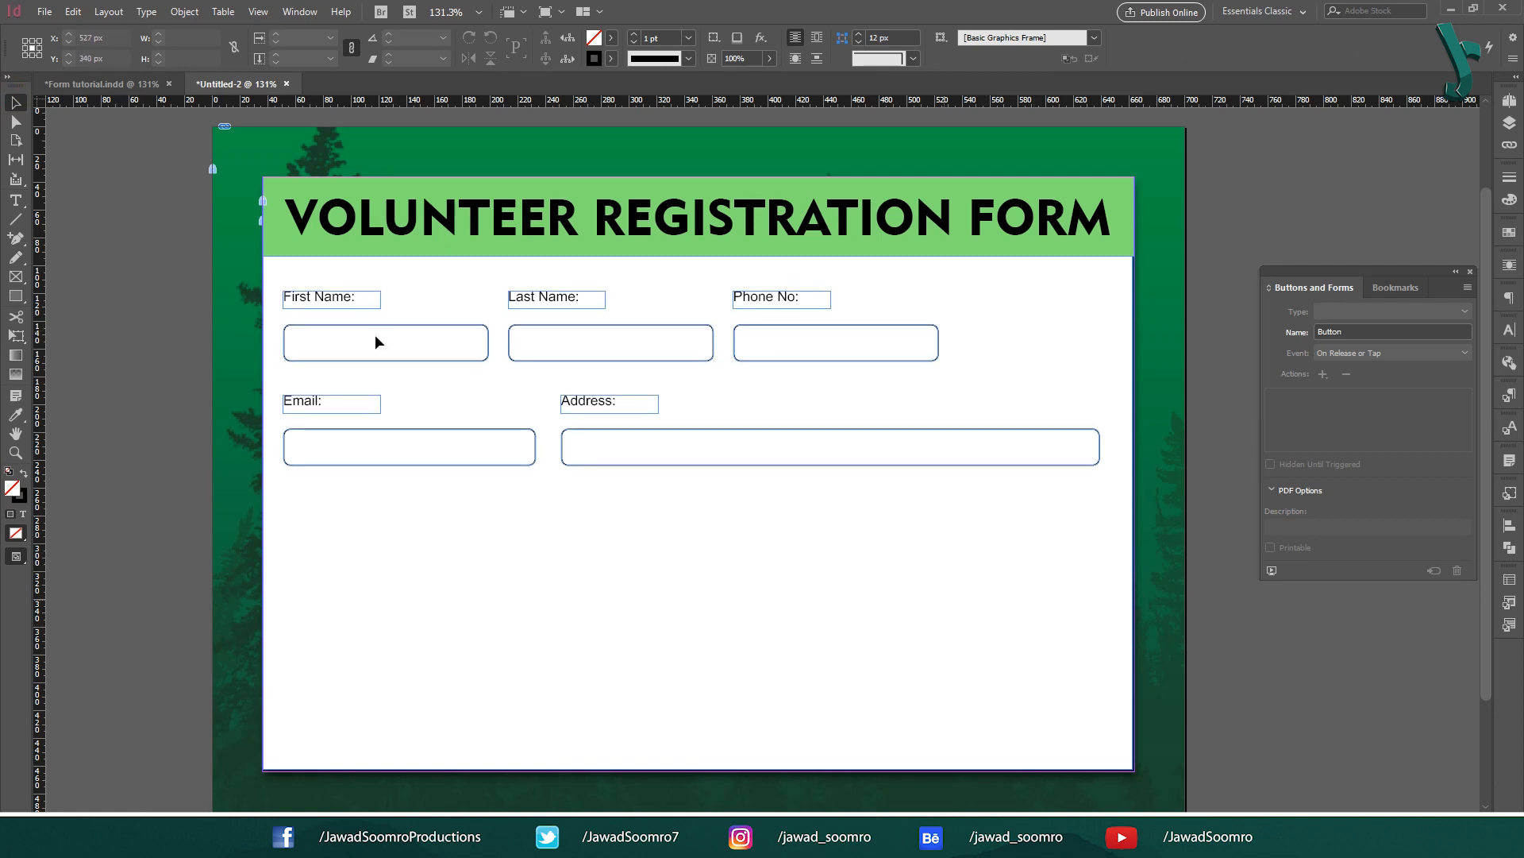
Step: Check the five field labels and move the Buttons and Forms panel nearer the page
{"action": "left_click", "coordinate": [318, 300]}
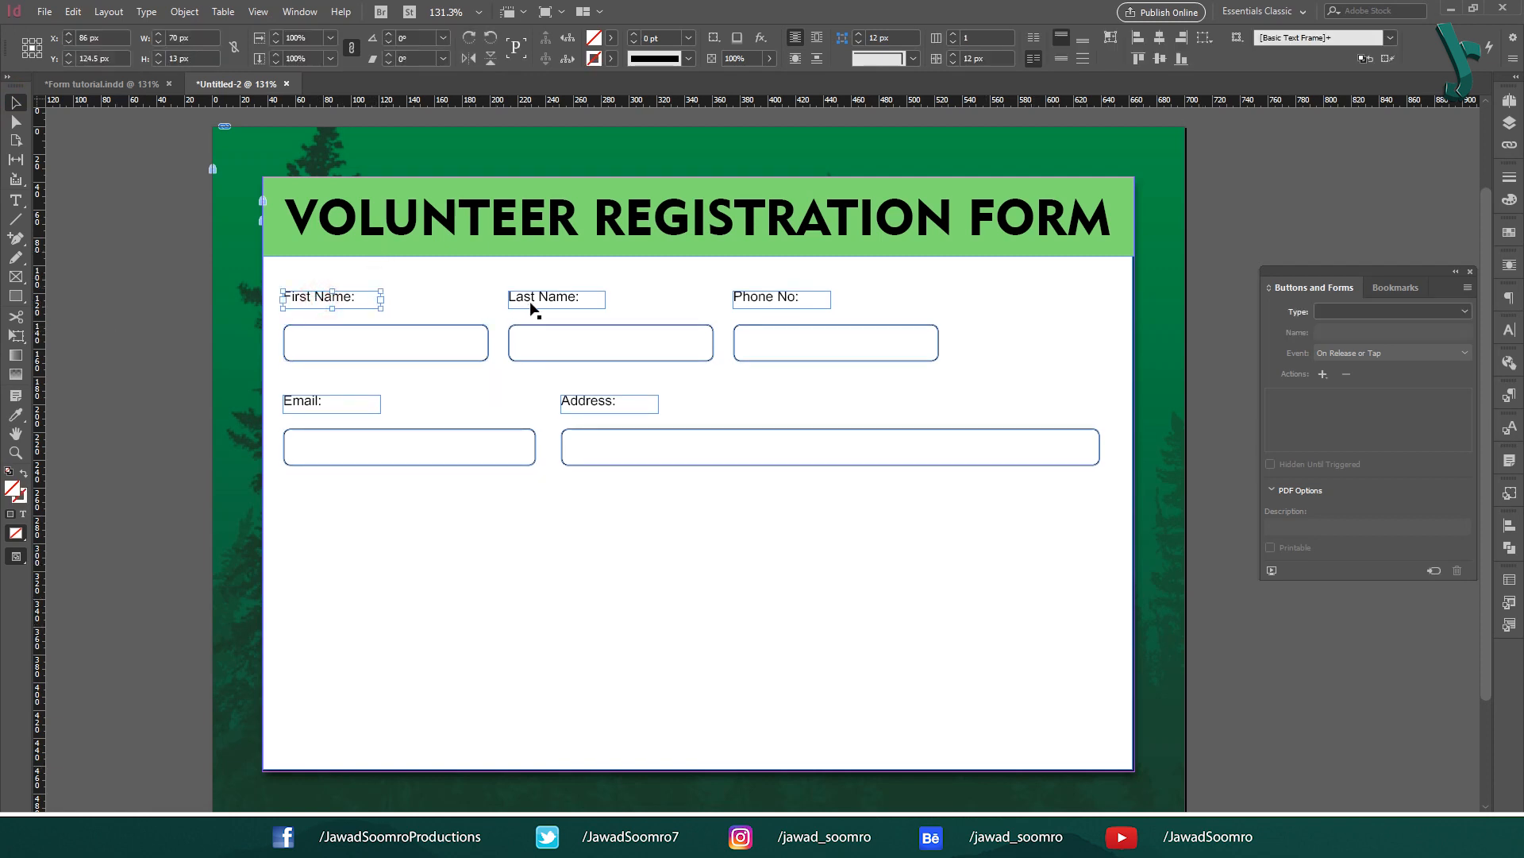
{"action": "left_click", "coordinate": [540, 300]}
{"action": "left_click", "coordinate": [764, 296]}
{"action": "left_click", "coordinate": [293, 402]}
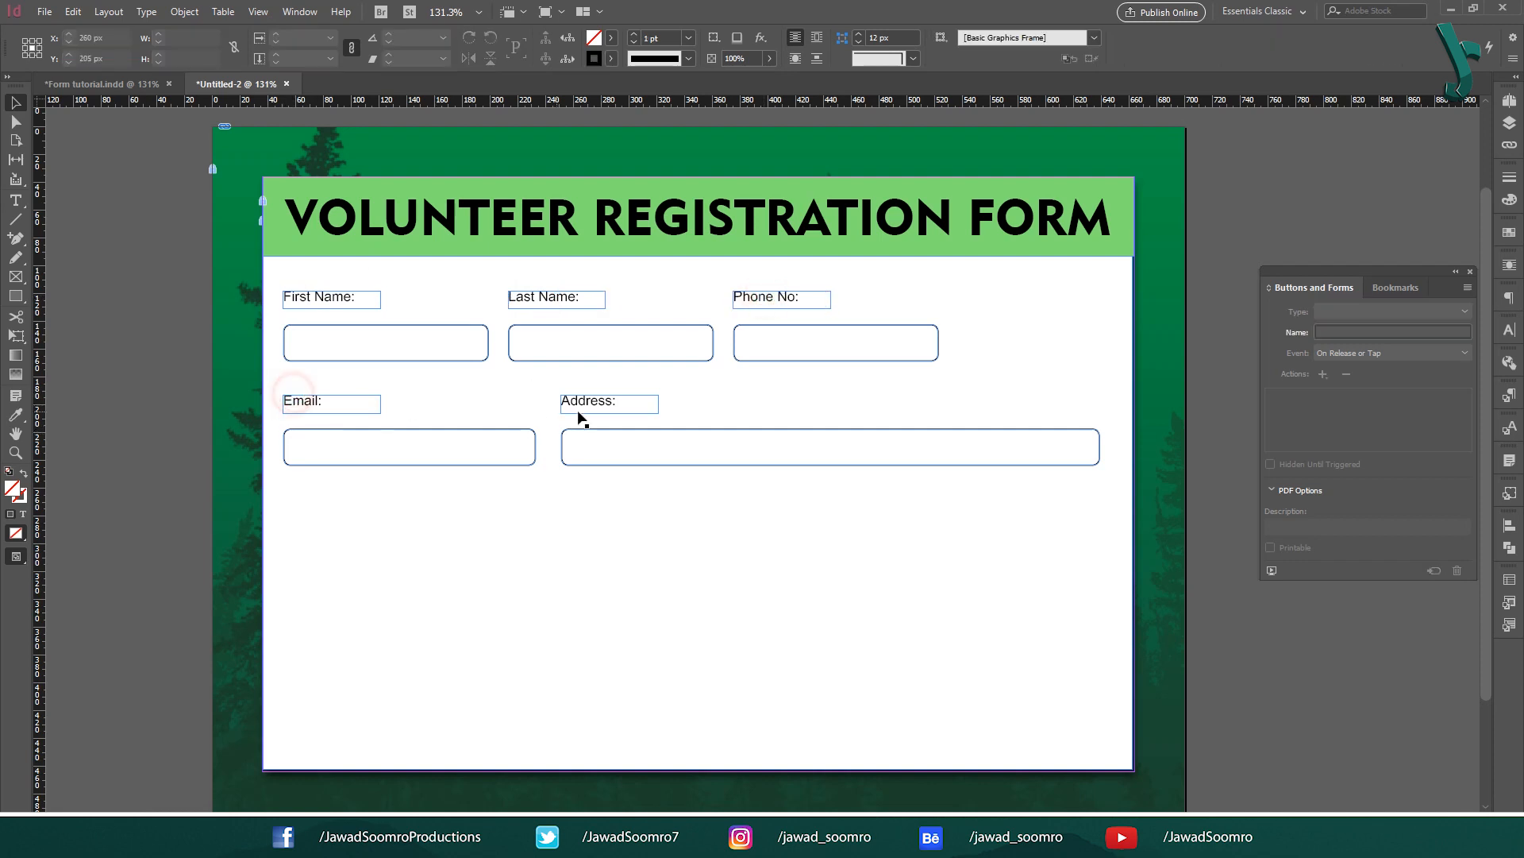
{"action": "left_click", "coordinate": [588, 405]}
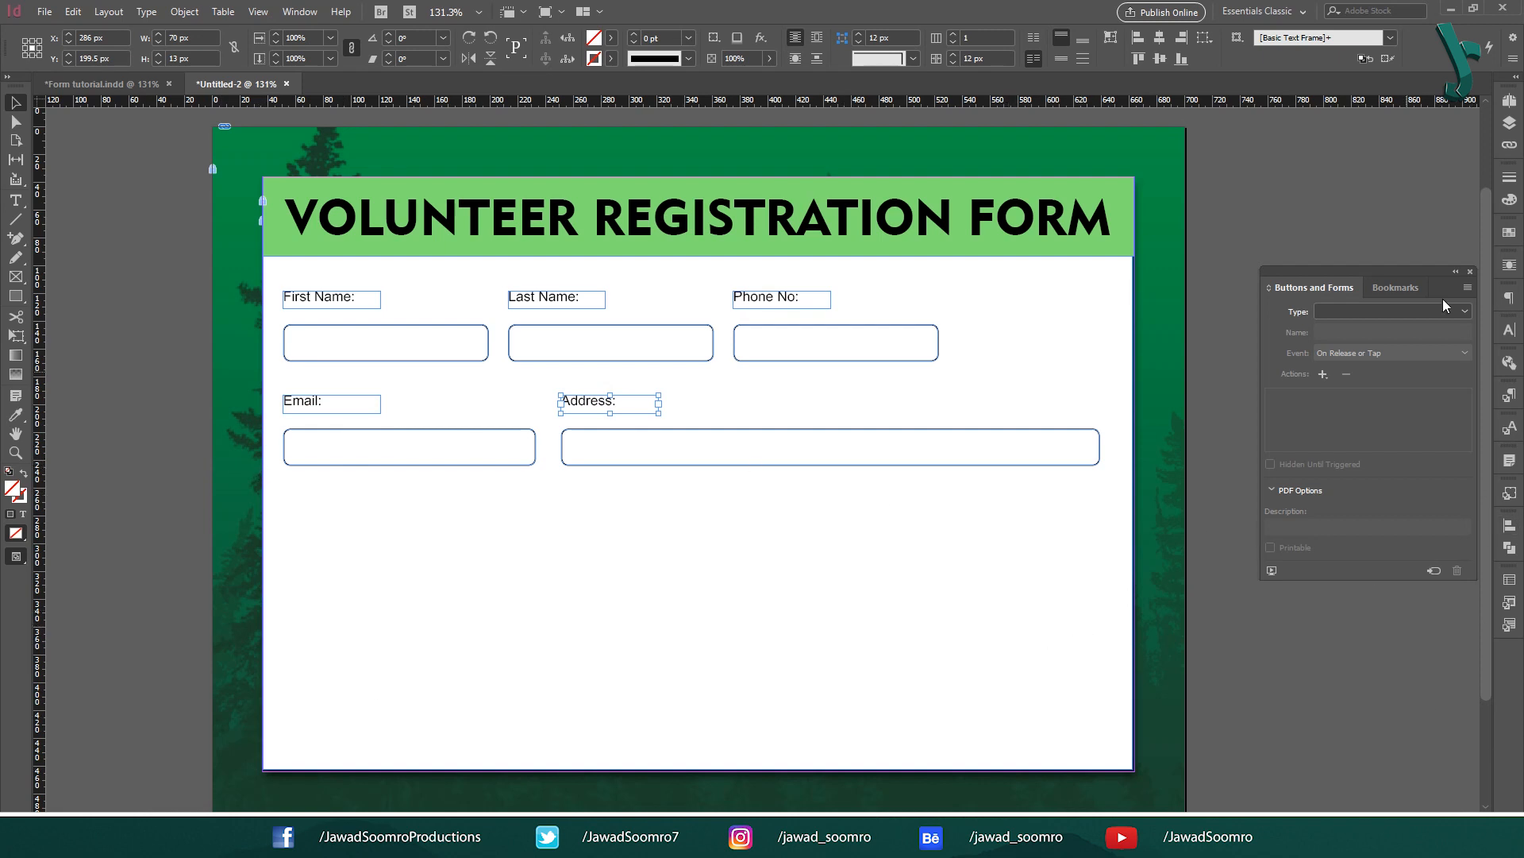
{"action": "left_click_drag", "start_coordinate": [1356, 283], "coordinate": [1296, 247]}
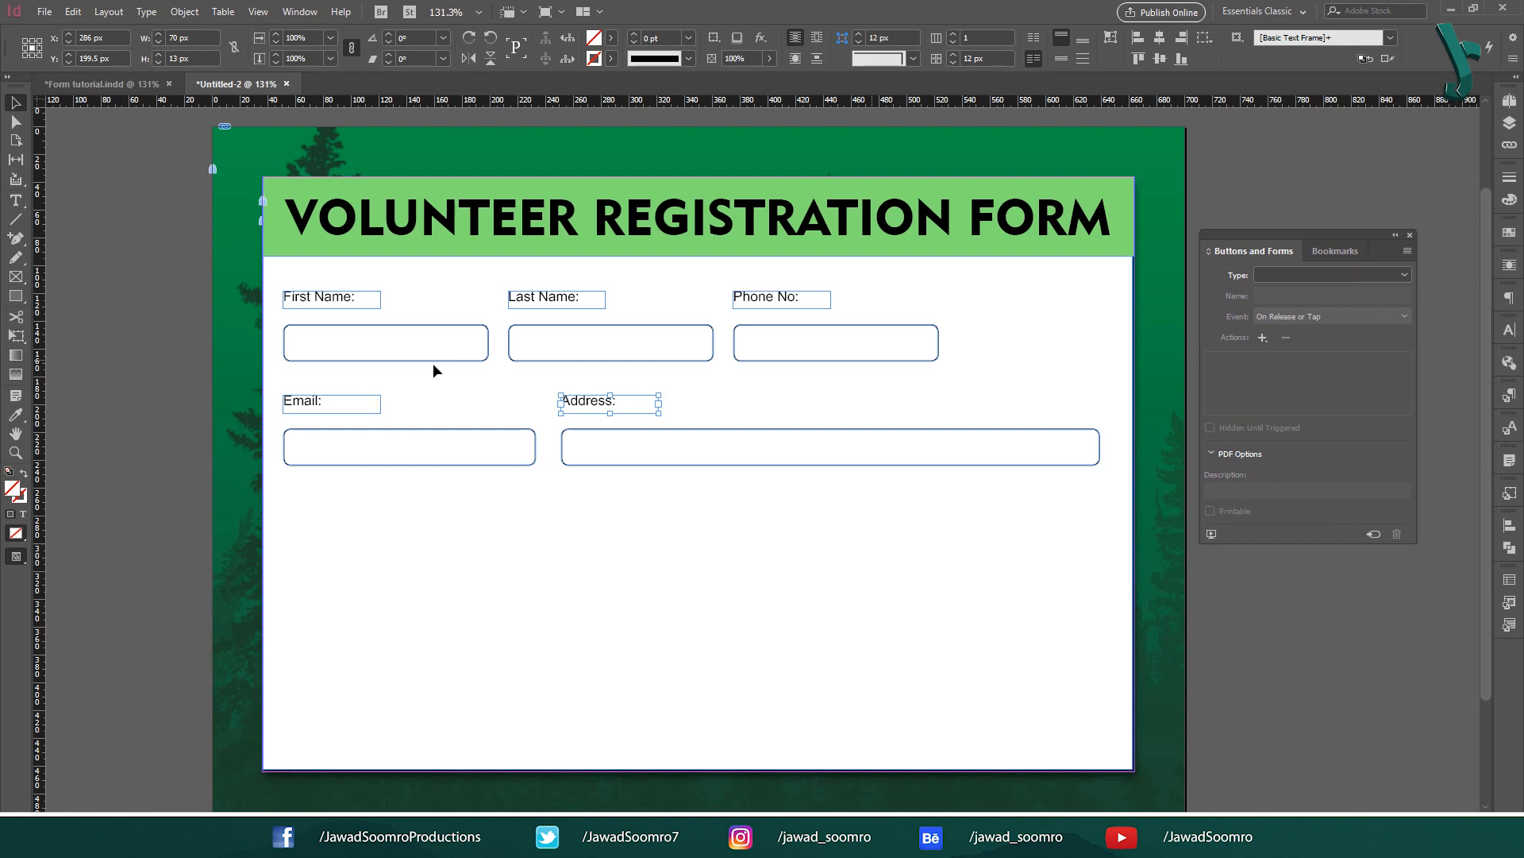
{"action": "left_click", "coordinate": [340, 372]}
Step: Make the First Name and Last Name boxes text fields
{"action": "left_click", "coordinate": [336, 360]}
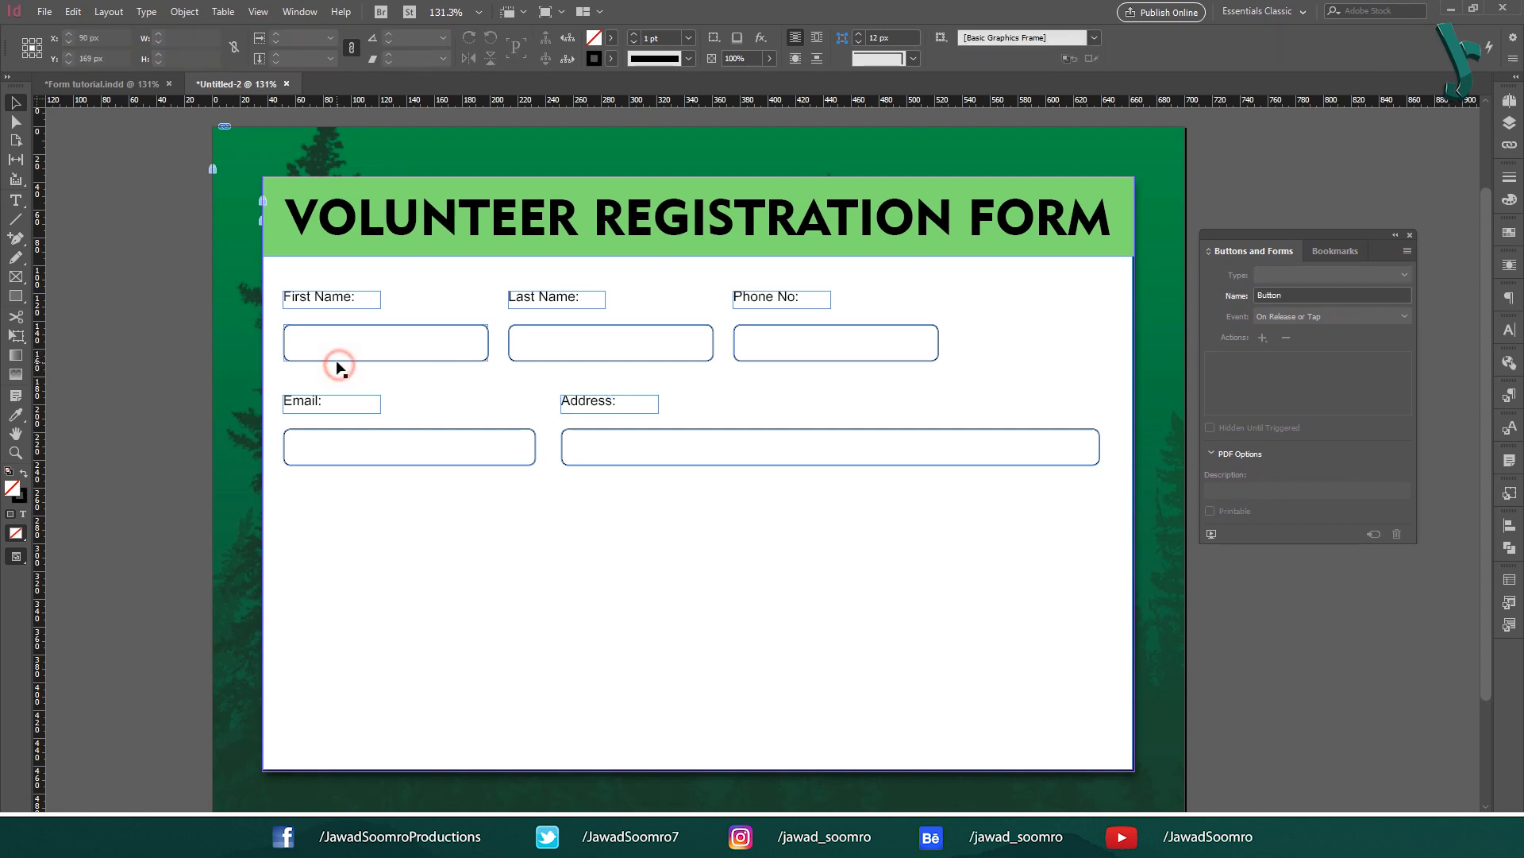
{"action": "left_click", "coordinate": [1329, 277]}
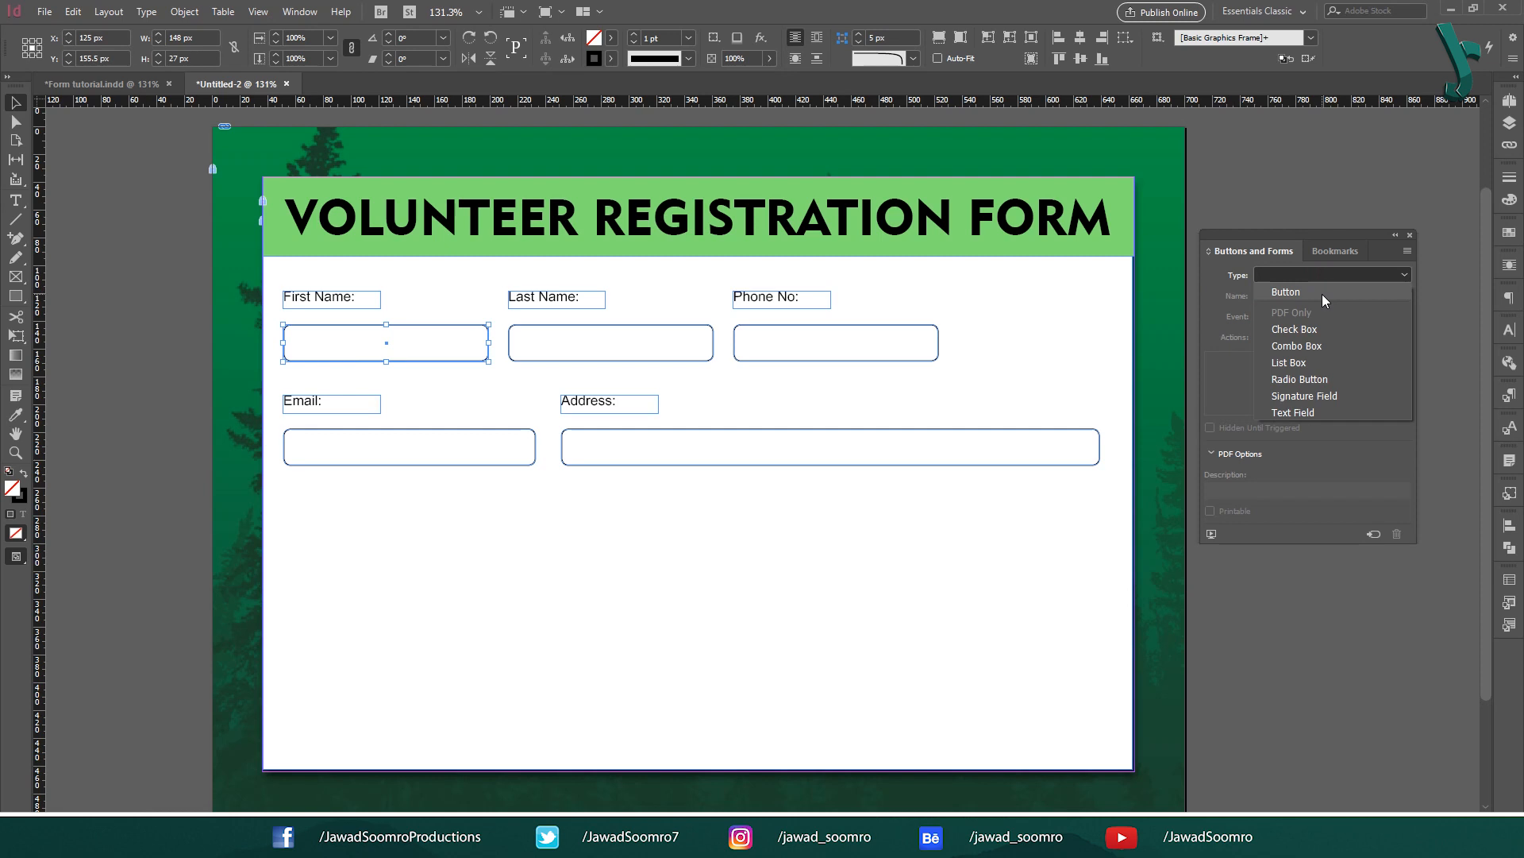
{"action": "left_click", "coordinate": [1322, 413]}
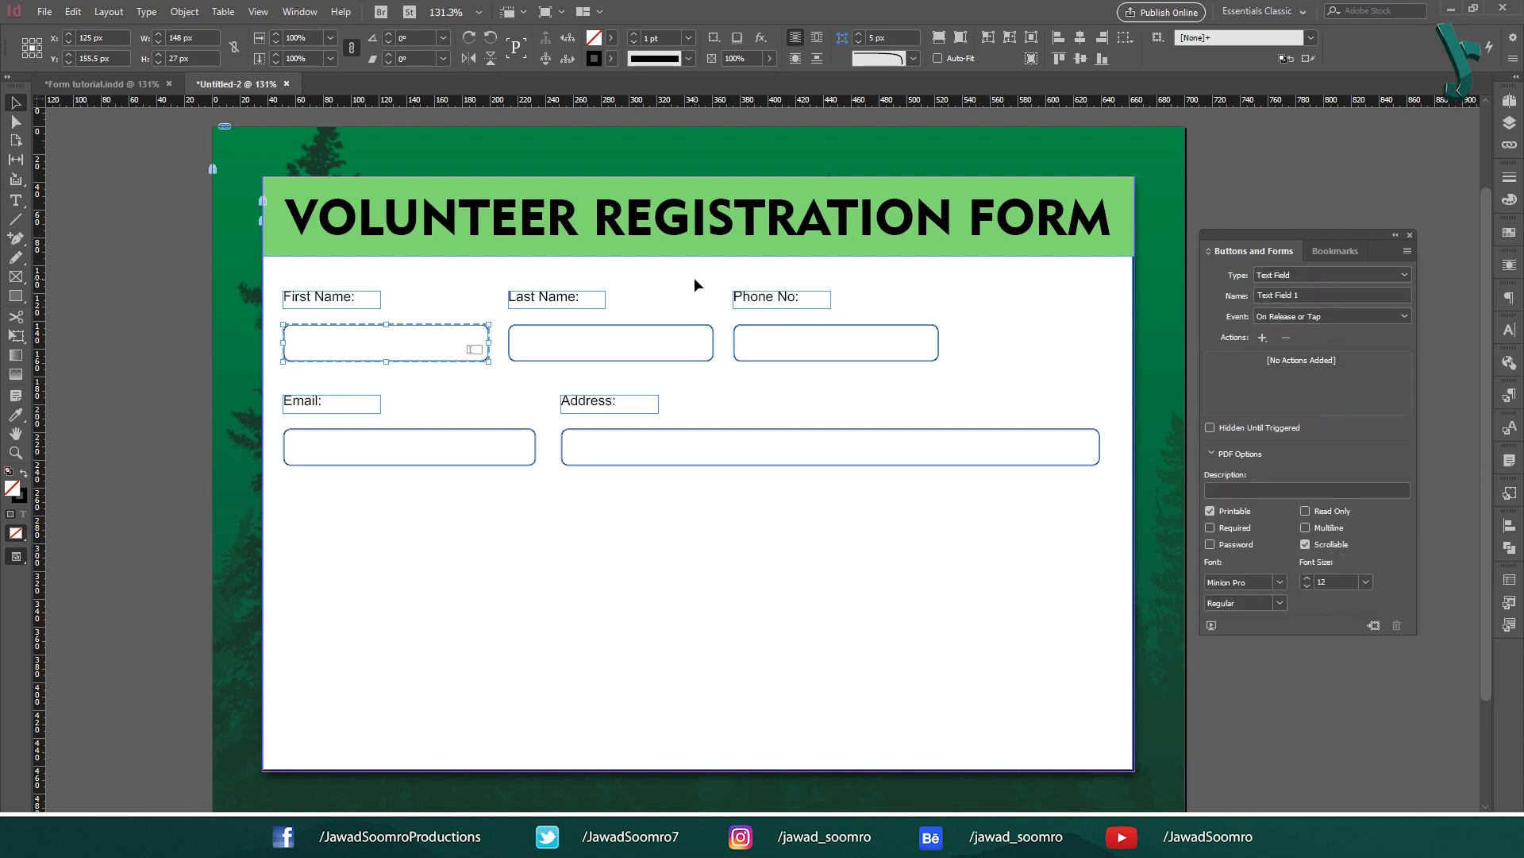
{"action": "left_click", "coordinate": [651, 330]}
{"action": "left_click", "coordinate": [1334, 277]}
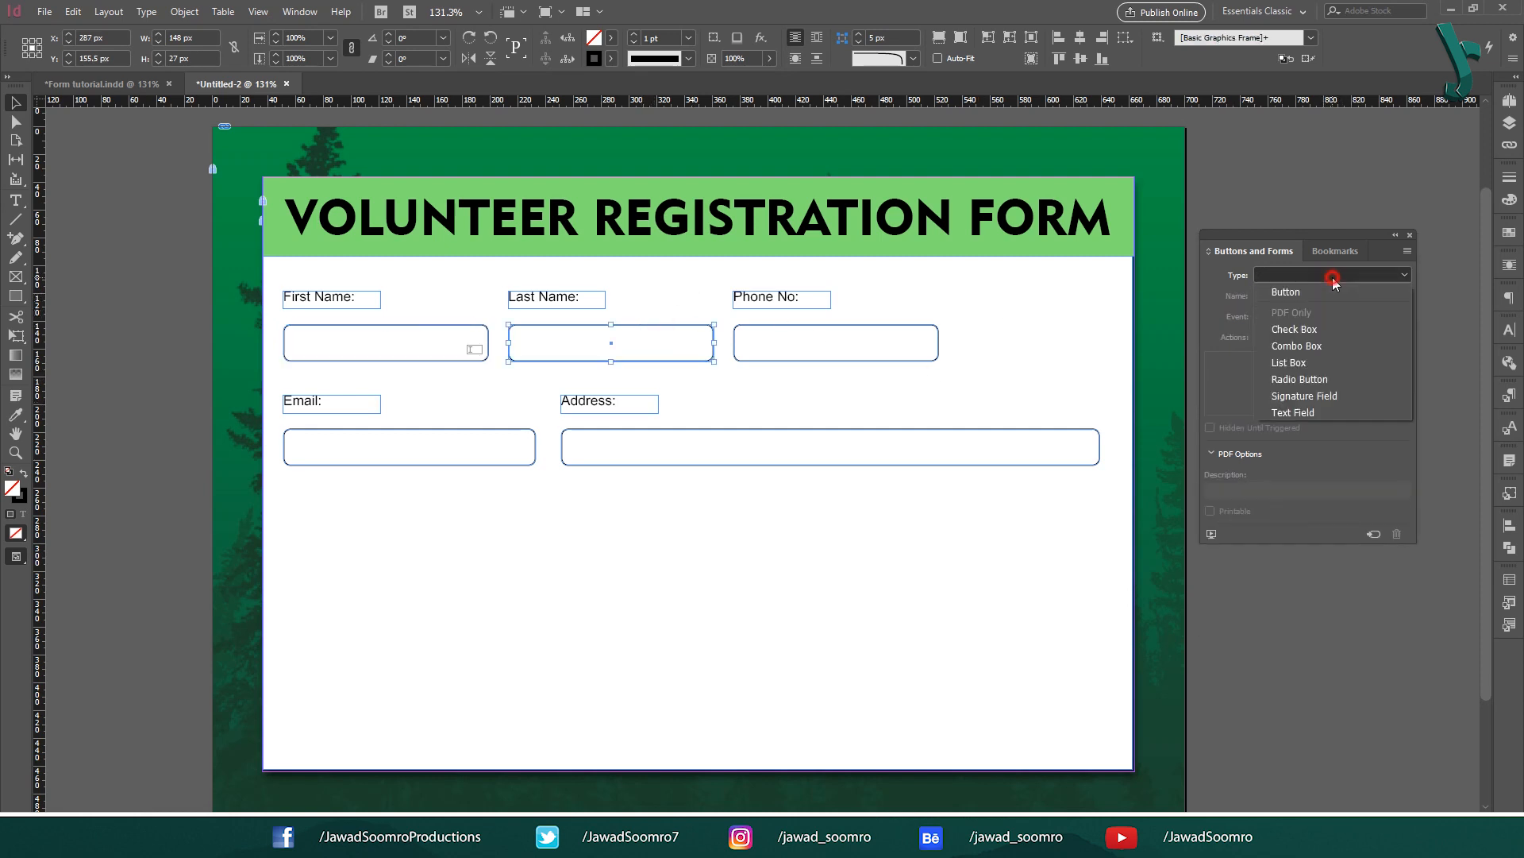
{"action": "left_click", "coordinate": [1323, 412]}
{"action": "left_click", "coordinate": [811, 360]}
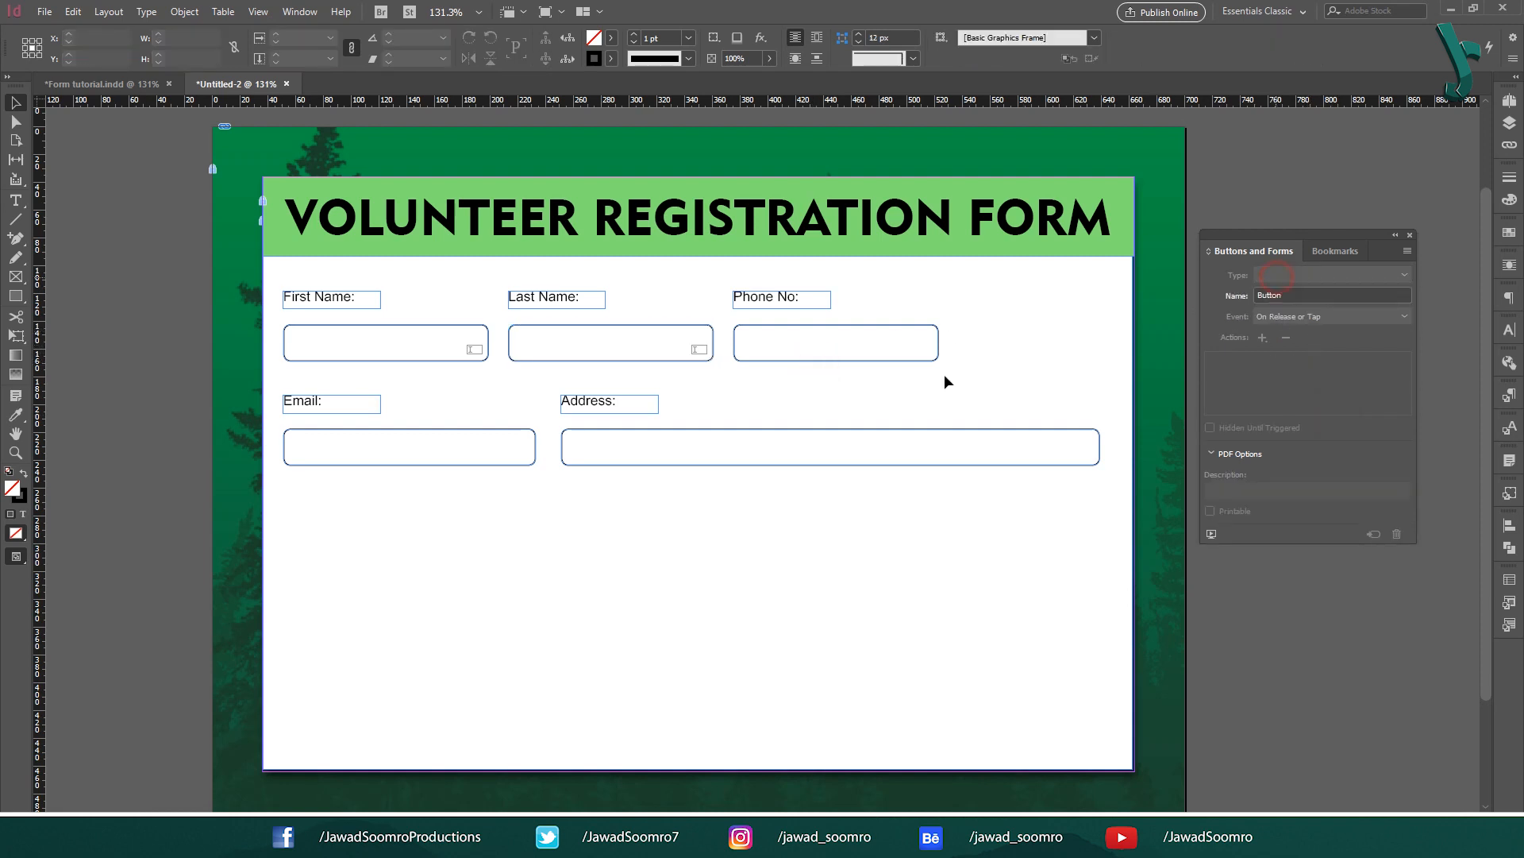
Step: Make the Phone No, Email and Address boxes text fields
{"action": "left_click", "coordinate": [863, 326]}
{"action": "left_click", "coordinate": [1334, 275]}
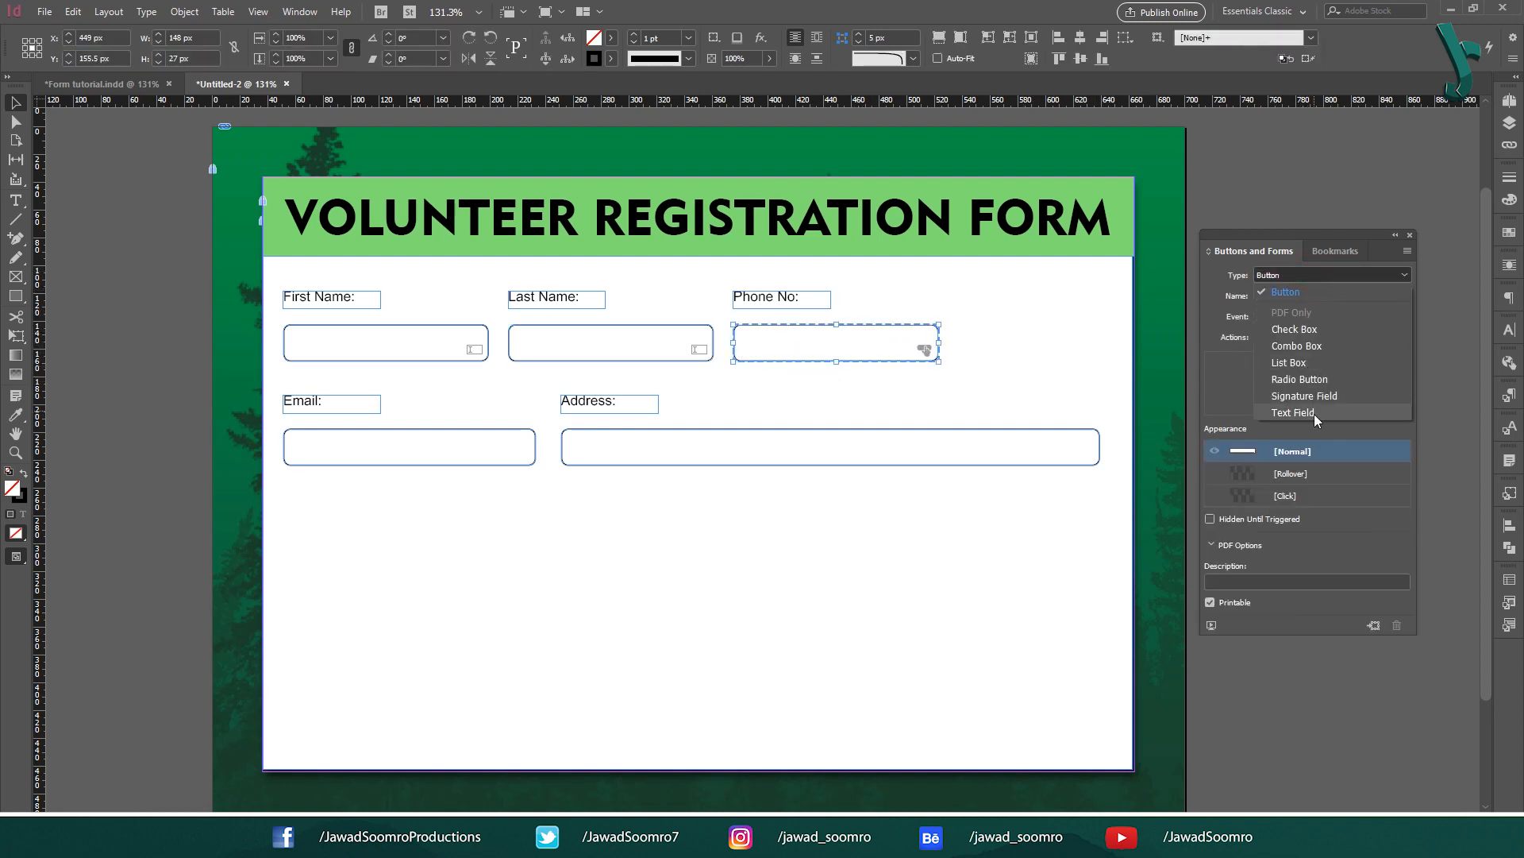
{"action": "left_click", "coordinate": [1315, 415]}
{"action": "left_click_drag", "start_coordinate": [466, 397], "coordinate": [963, 521]}
{"action": "left_click", "coordinate": [1325, 275]}
{"action": "left_click", "coordinate": [1316, 409]}
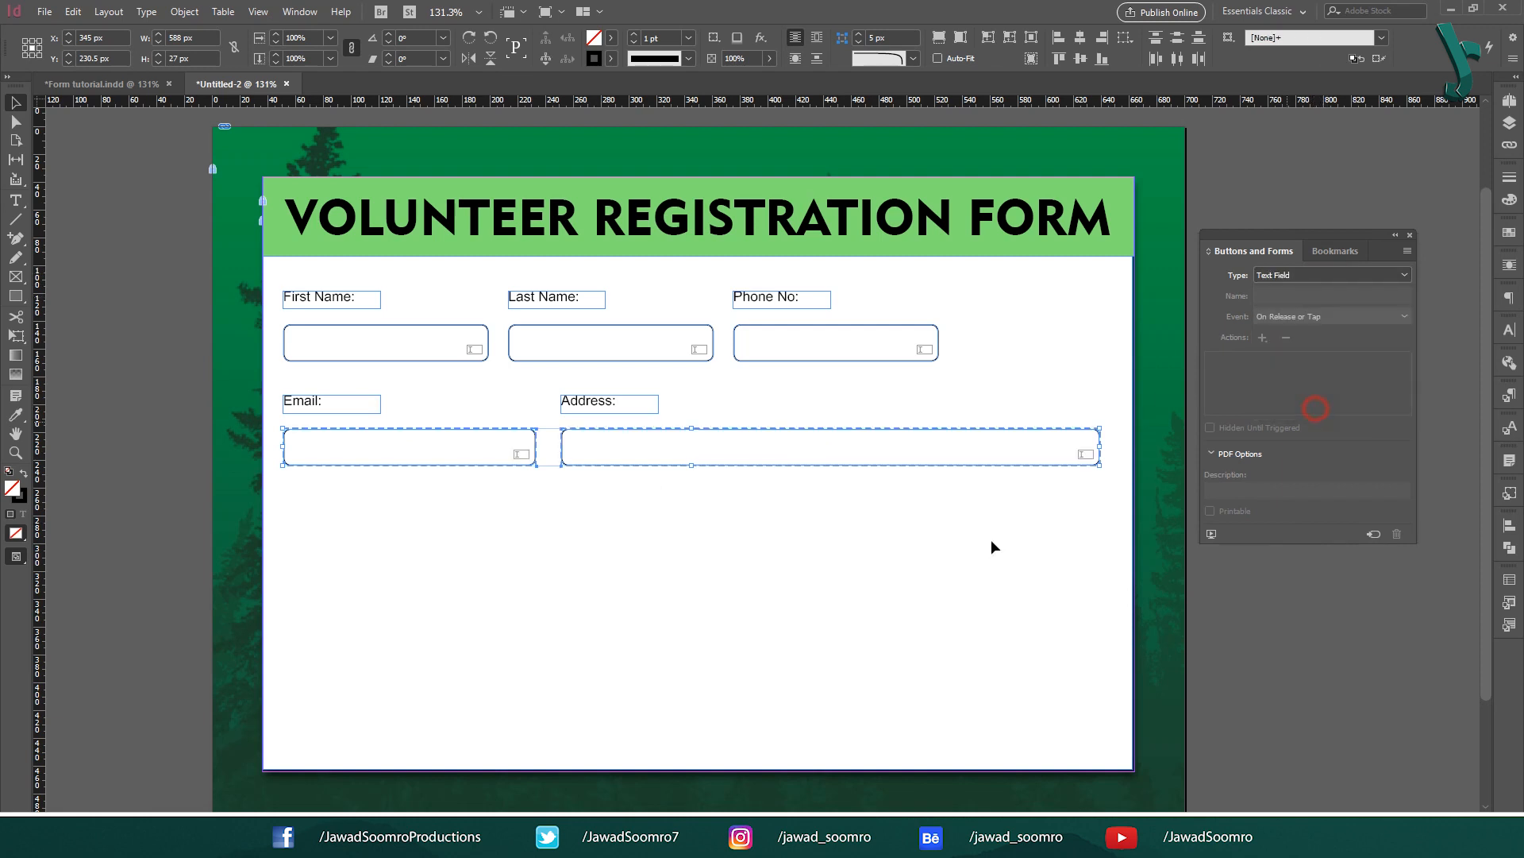
{"action": "left_click", "coordinate": [779, 464]}
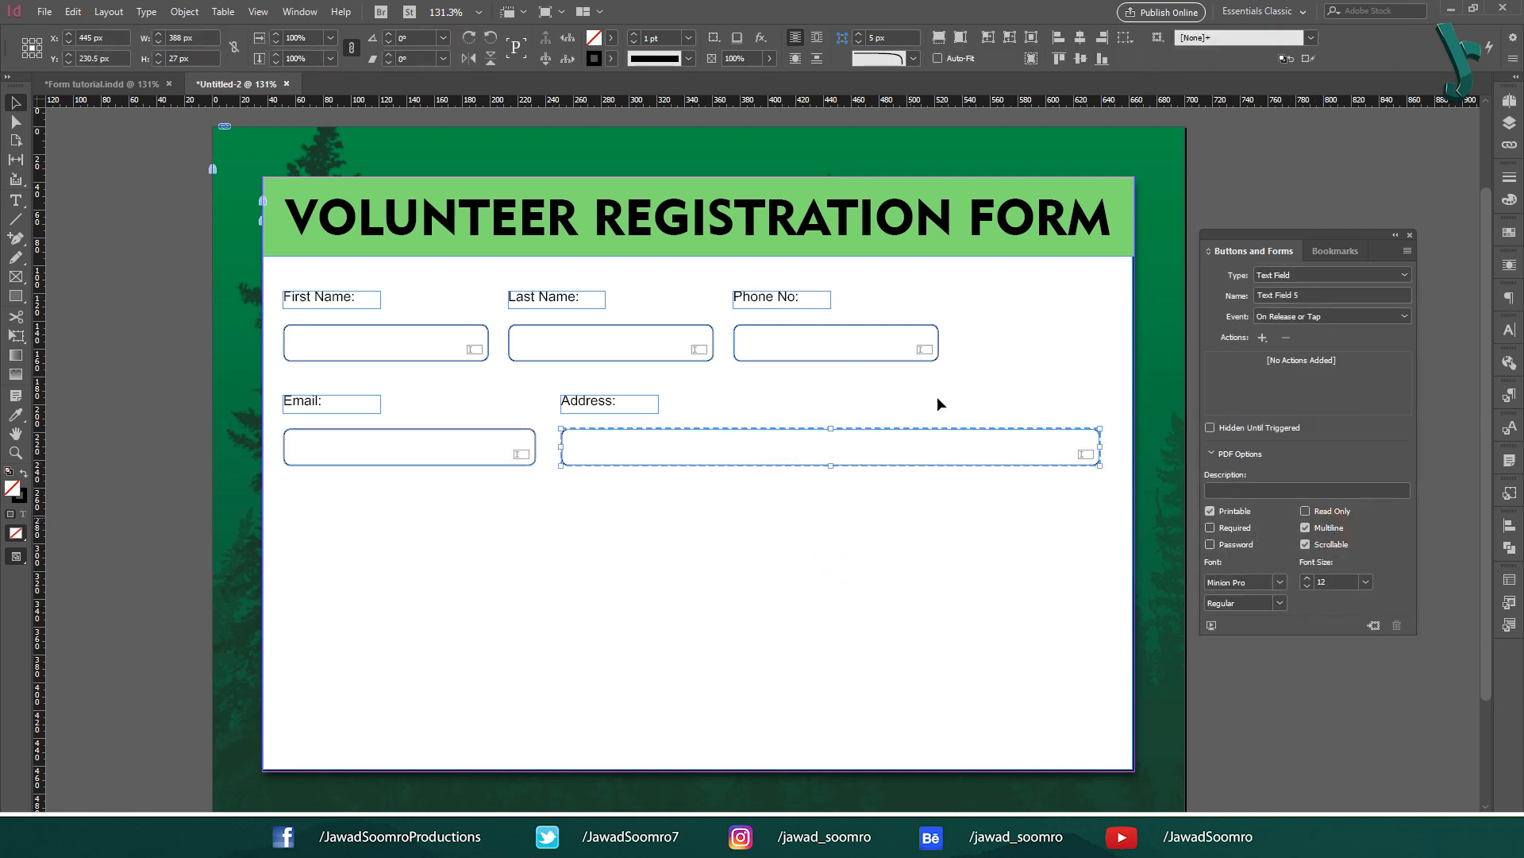
{"action": "left_click", "coordinate": [569, 564]}
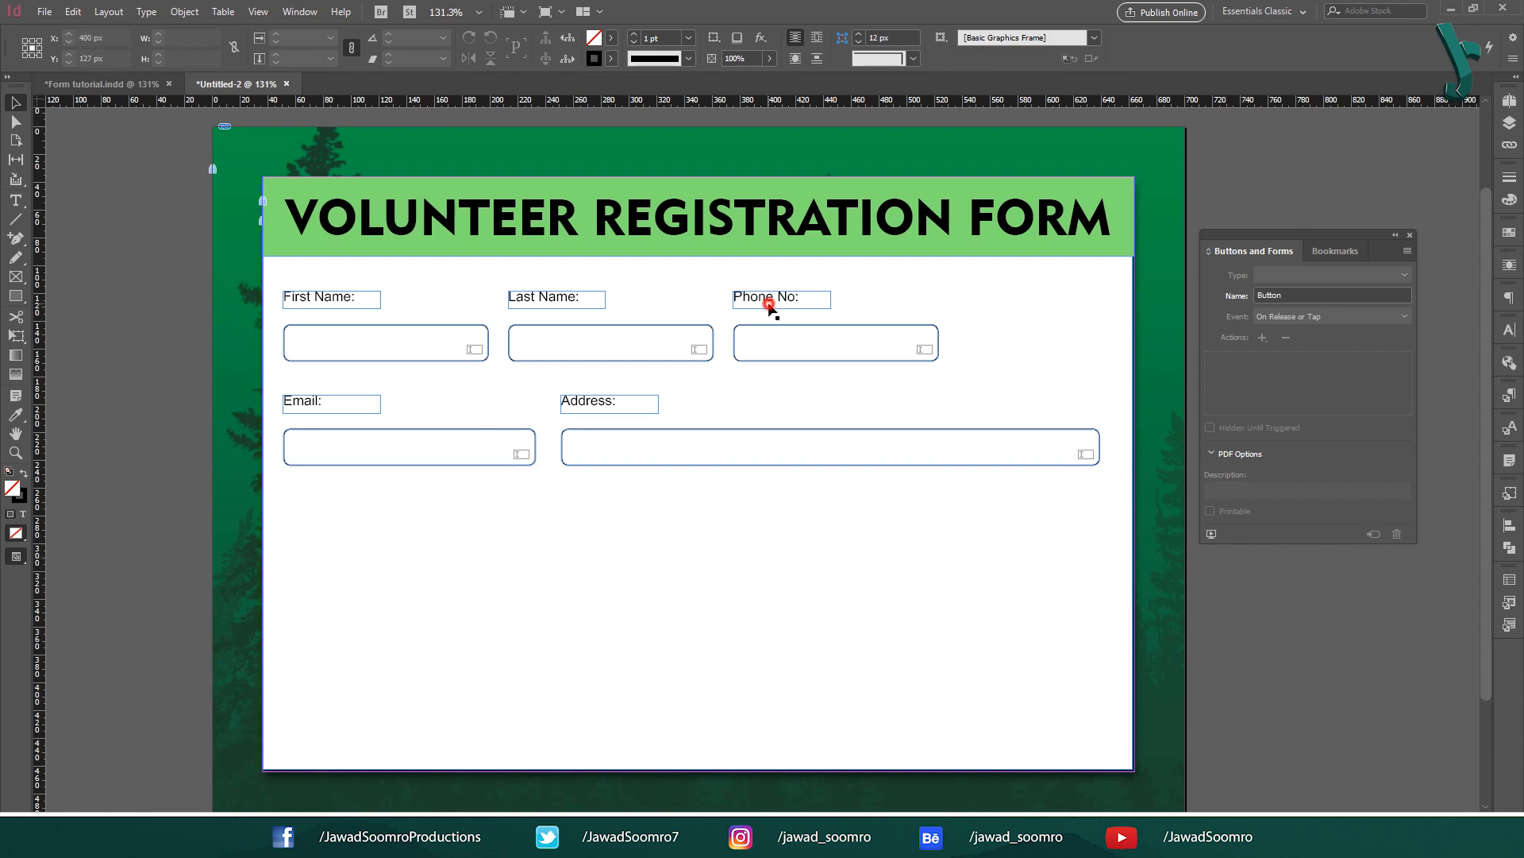
Step: Copy the Phone No label to the right and relabel it Gender
{"action": "left_click_drag", "start_coordinate": [772, 307], "coordinate": [999, 304]}
{"action": "double_click", "coordinate": [986, 302]}
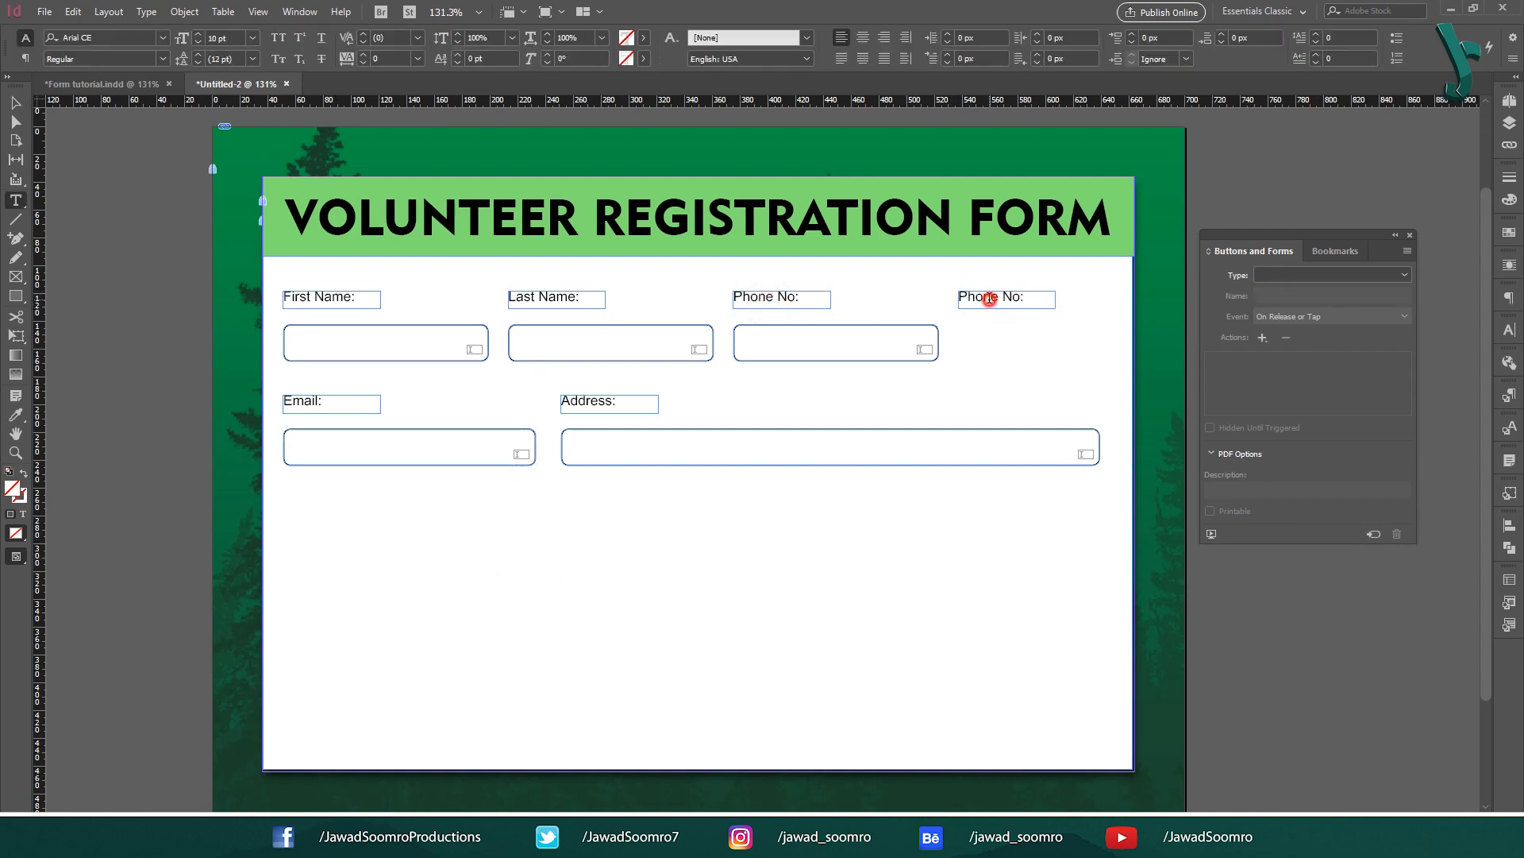
{"action": "triple_click", "coordinate": [1018, 298]}
{"action": "type", "text": "Gen"}
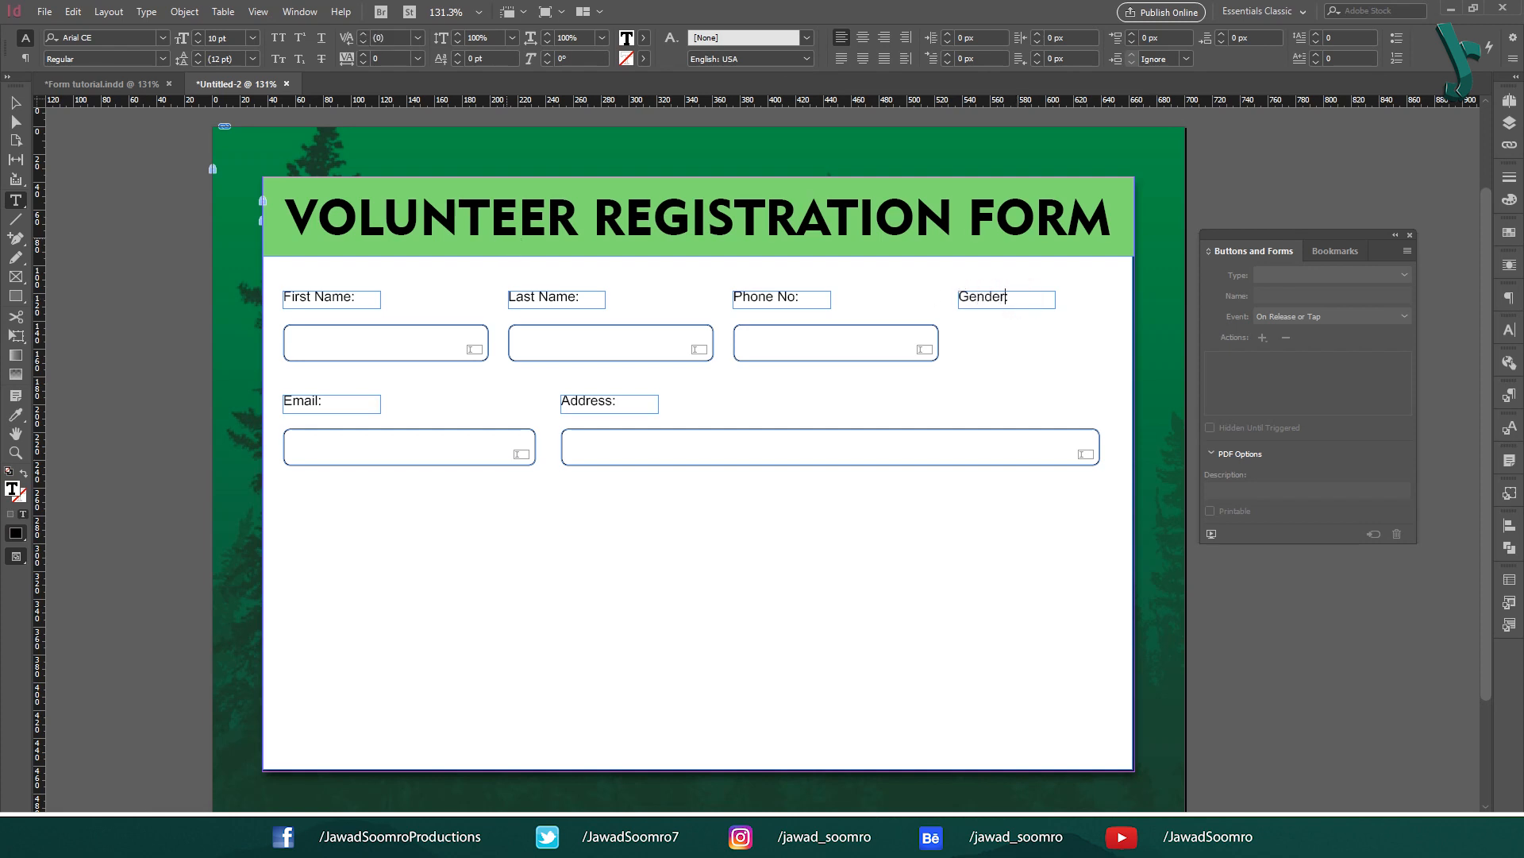
{"action": "type", "text": "der"}
{"action": "left_click", "coordinate": [15, 103]}
Step: Place sample radio buttons under Gender, side by side and scaled down
{"action": "left_click", "coordinate": [1407, 250]}
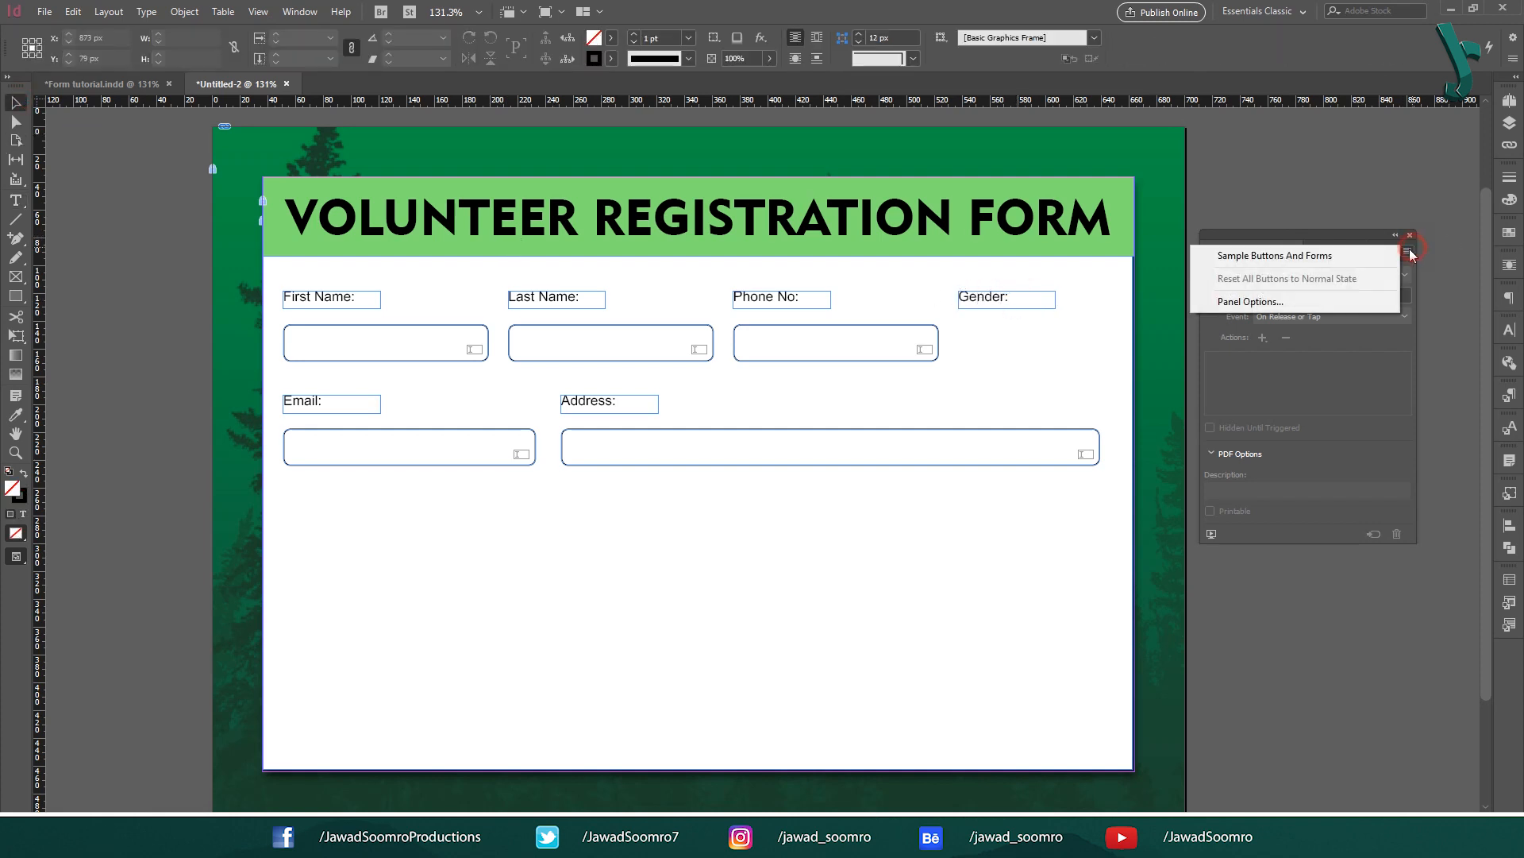
{"action": "left_click", "coordinate": [1381, 254]}
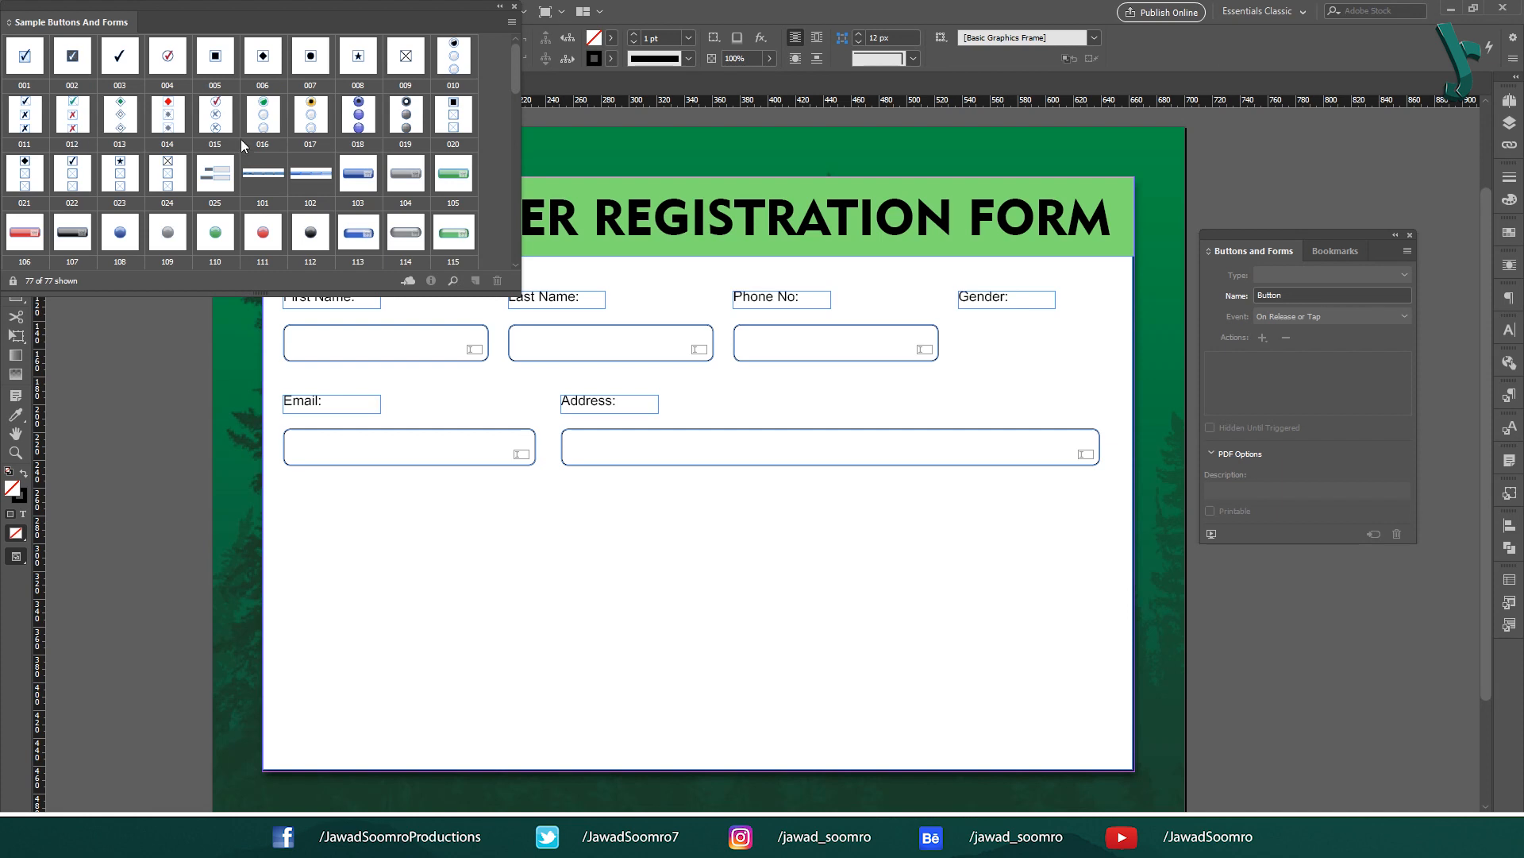
{"action": "left_click_drag", "start_coordinate": [263, 117], "coordinate": [984, 407]}
{"action": "left_click_drag", "start_coordinate": [1006, 487], "coordinate": [996, 403]}
{"action": "left_click_drag", "start_coordinate": [982, 349], "coordinate": [979, 358]}
{"action": "left_click", "coordinate": [969, 417]}
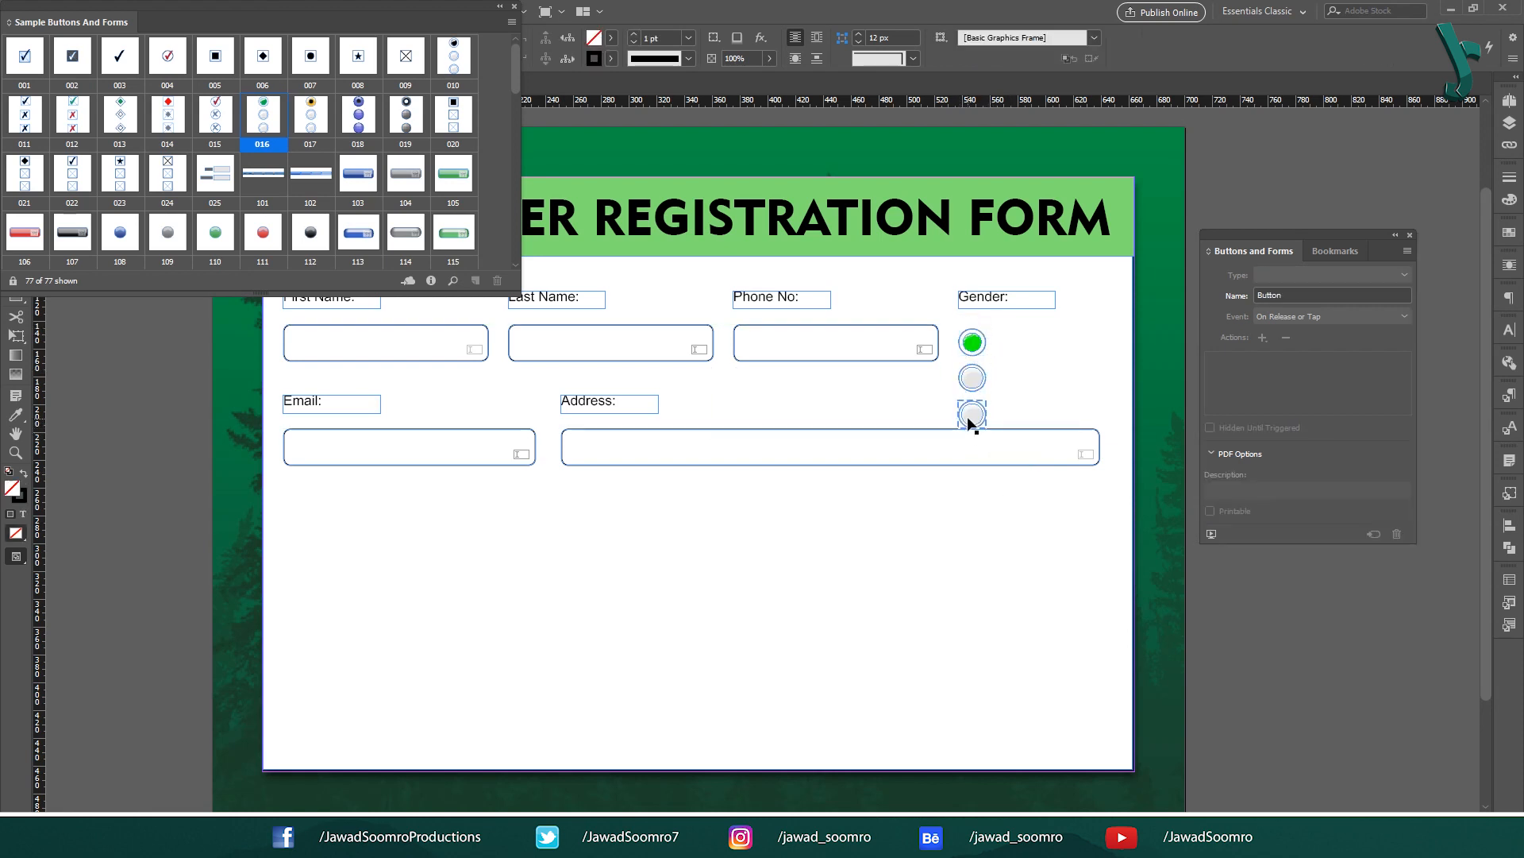
{"action": "left_click_drag", "start_coordinate": [968, 416], "coordinate": [961, 327]}
{"action": "left_click_drag", "start_coordinate": [1063, 357], "coordinate": [1037, 349]}
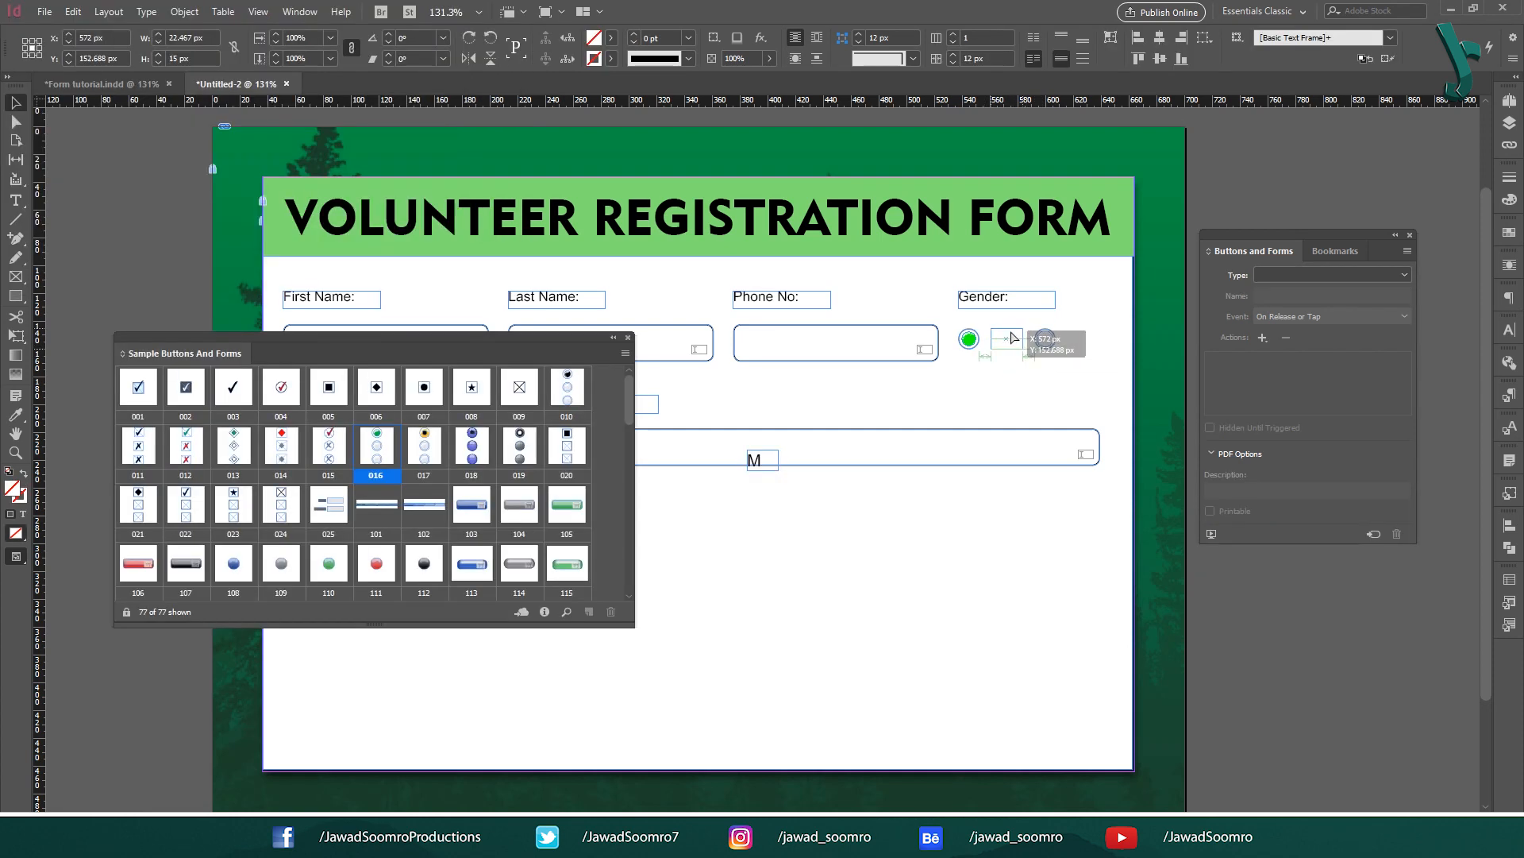
Step: Copy the M label beside the second radio button as F, then close the sample library
{"action": "left_click_drag", "start_coordinate": [781, 466], "coordinate": [1080, 347]}
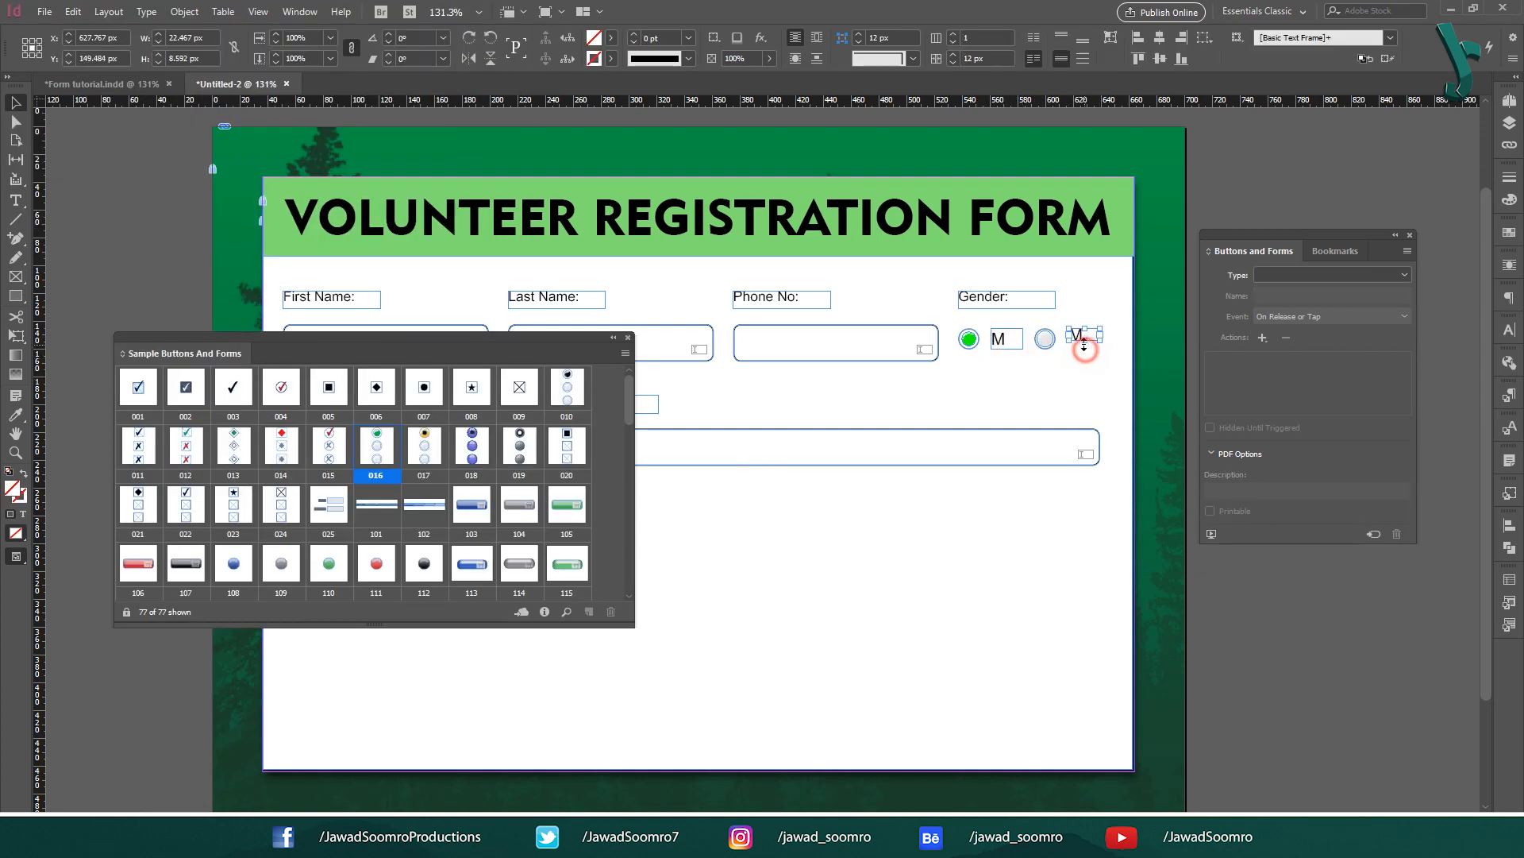
{"action": "double_click", "coordinate": [1079, 347]}
{"action": "type", "text": "F"}
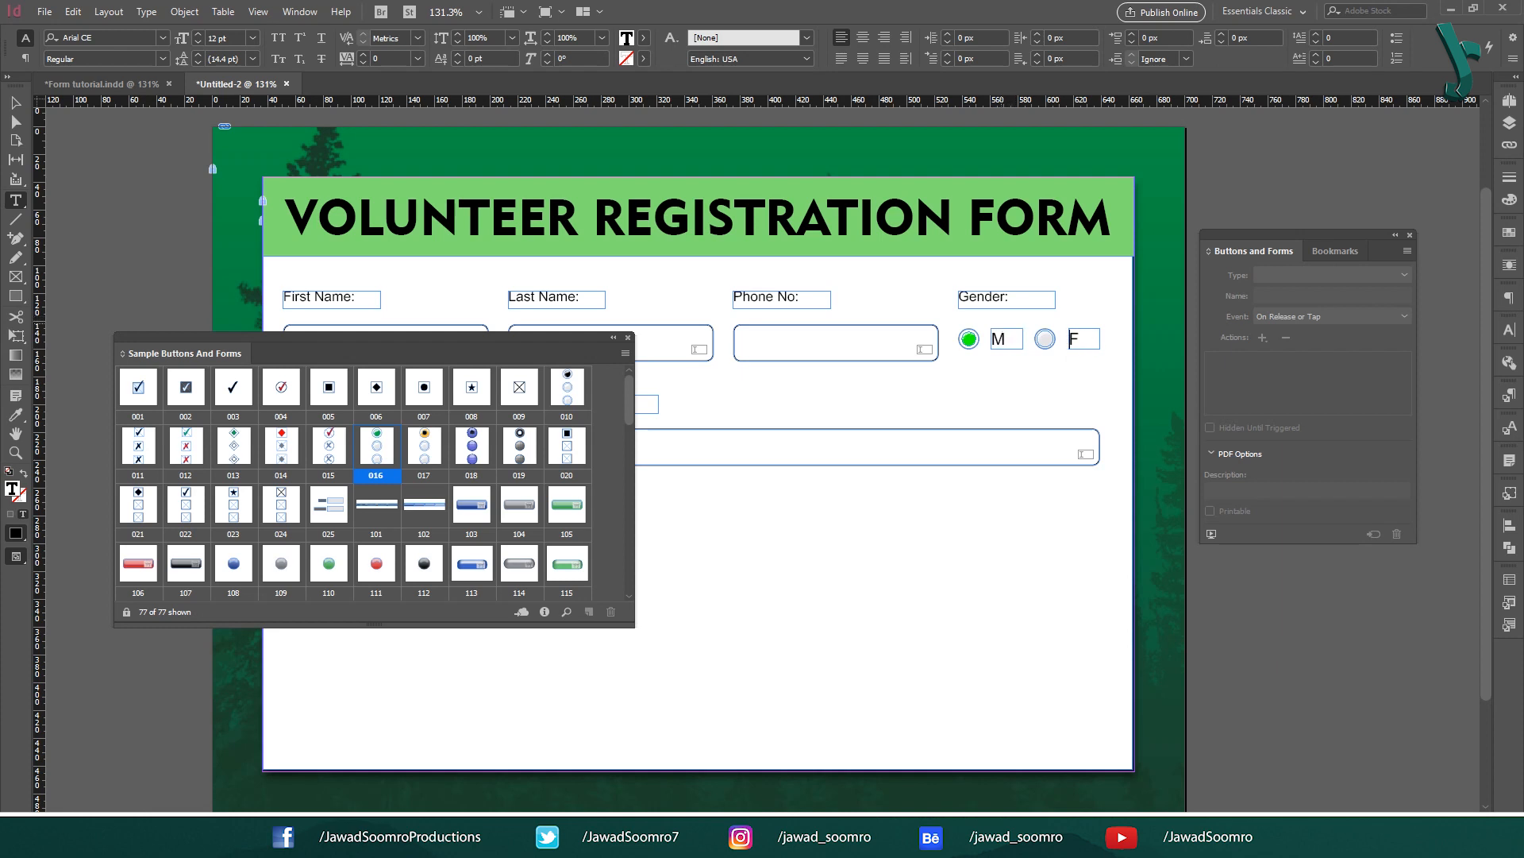
{"action": "key", "text": "Escape"}
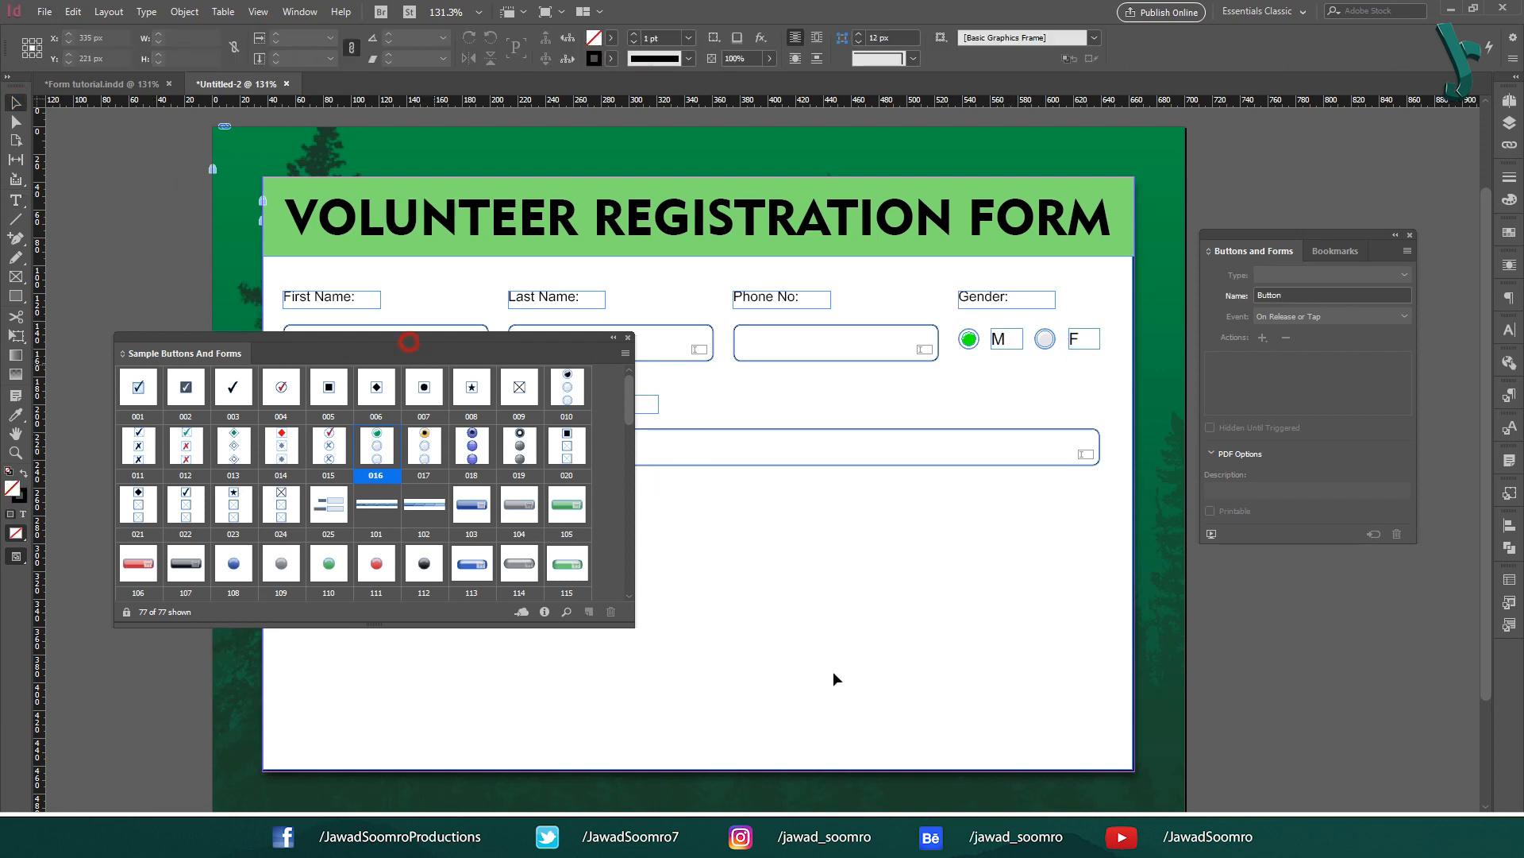
{"action": "left_click", "coordinate": [627, 338]}
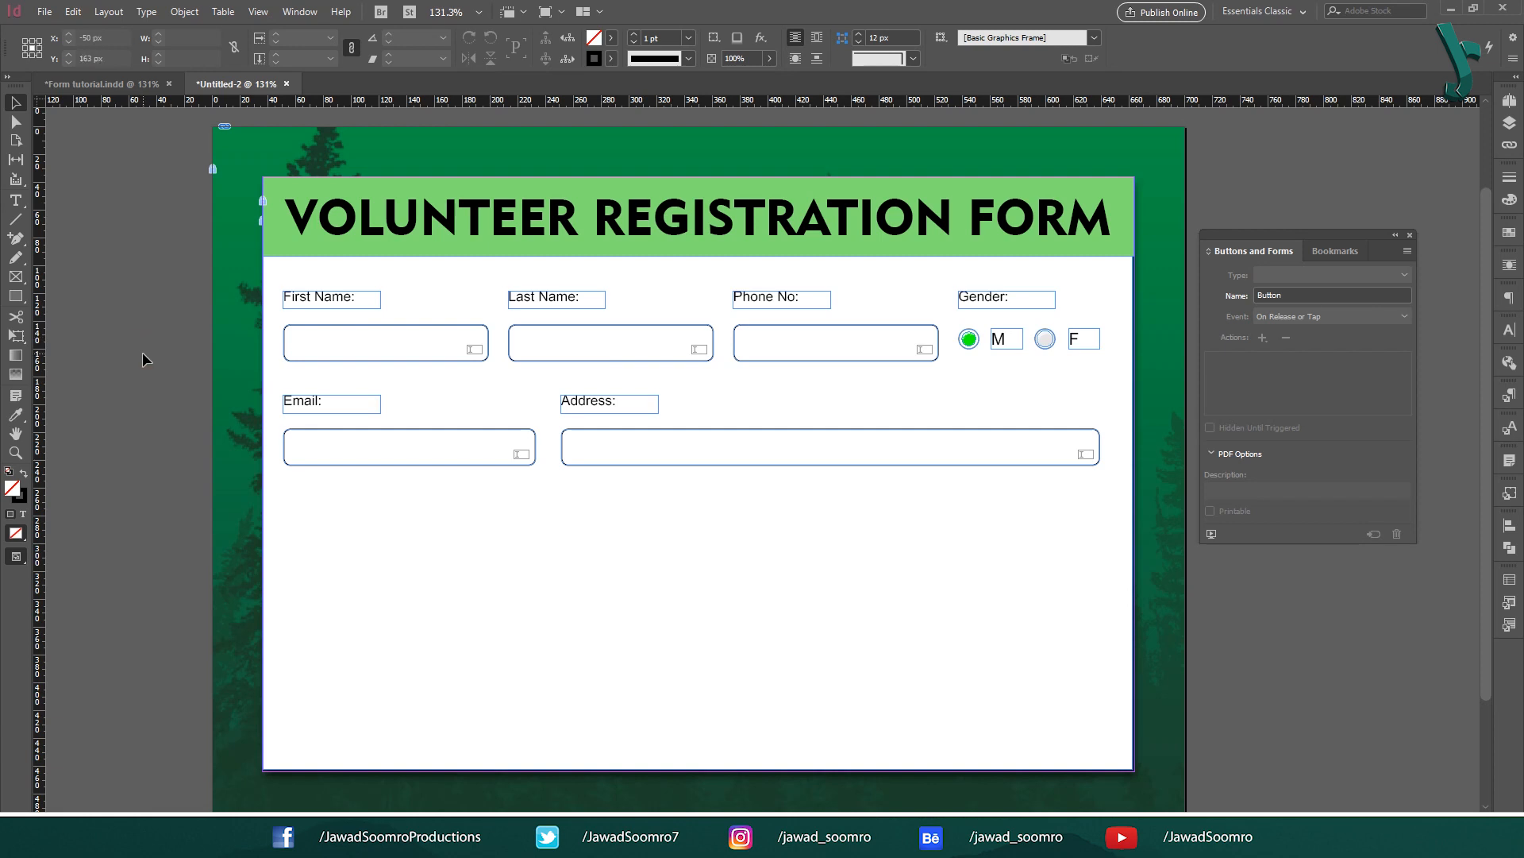
Step: Paste the 'What can you help with?' label below Email, with the five volunteer option lines beneath it
{"action": "key", "text": "ctrl+v"}
{"action": "left_click_drag", "start_coordinate": [708, 460], "coordinate": [313, 505]}
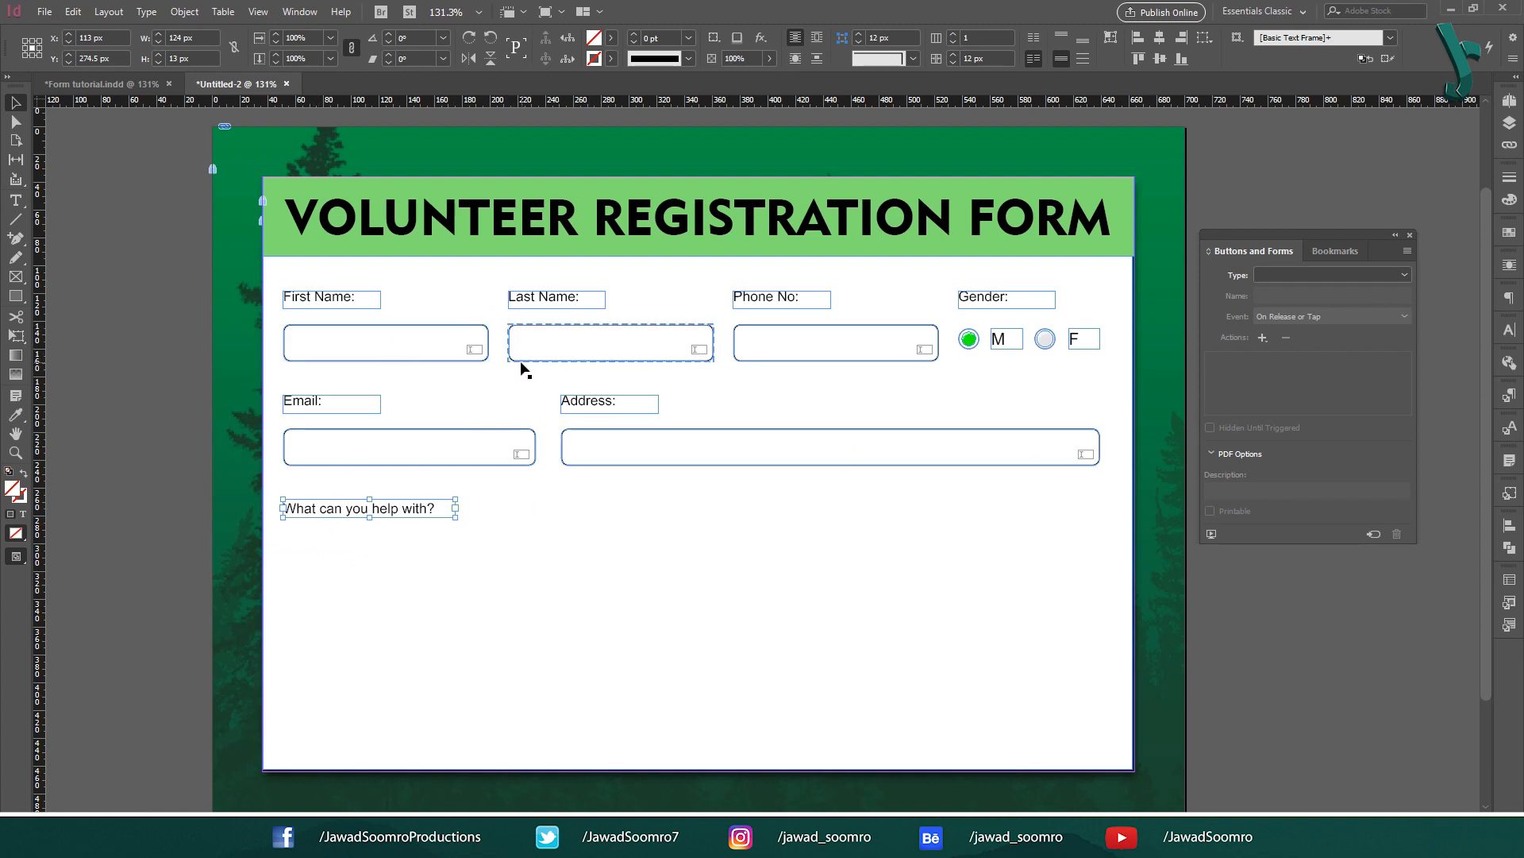
{"action": "key", "text": "ctrl+v"}
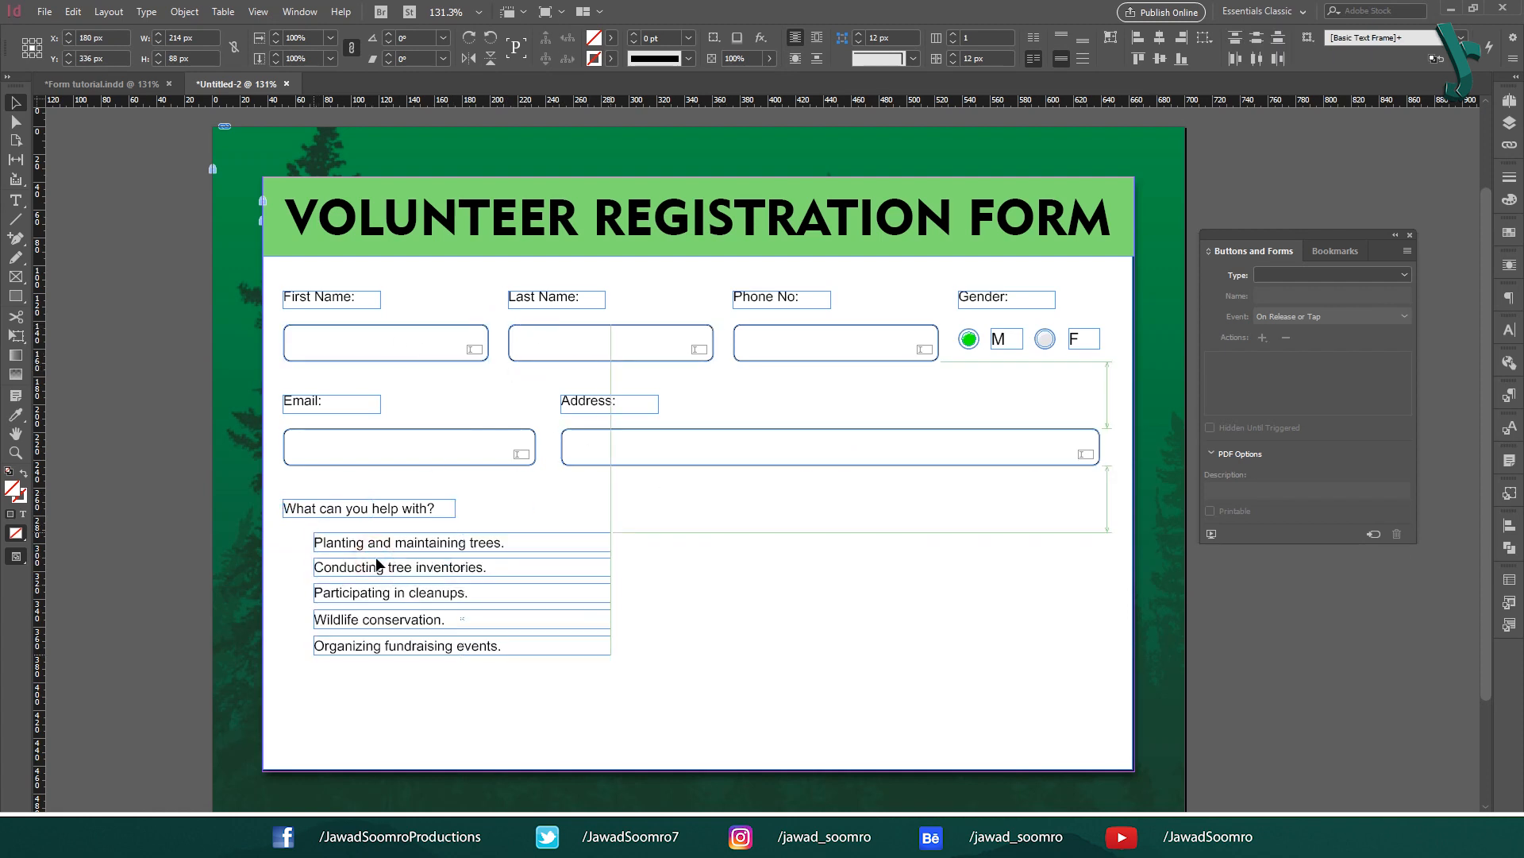
{"action": "left_click", "coordinate": [380, 548]}
{"action": "left_click_drag", "start_coordinate": [379, 547], "coordinate": [382, 558]}
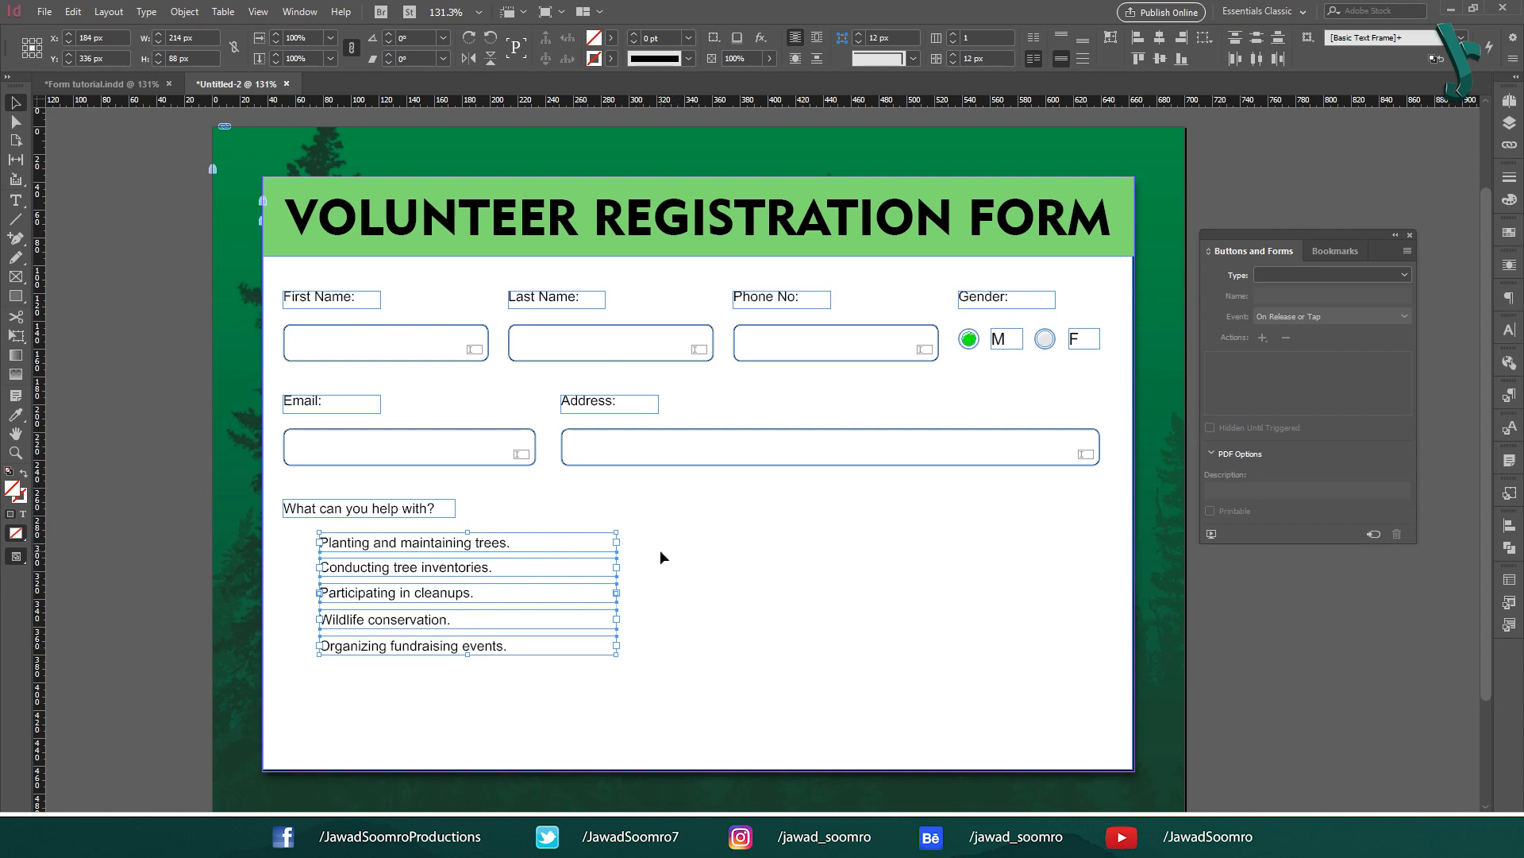
{"action": "left_click", "coordinate": [790, 594]}
Step: Place checkbox set 022 from Sample Buttons And Forms beside the options, scaled to fit the lines
{"action": "left_click", "coordinate": [1406, 250]}
{"action": "left_click", "coordinate": [1341, 257]}
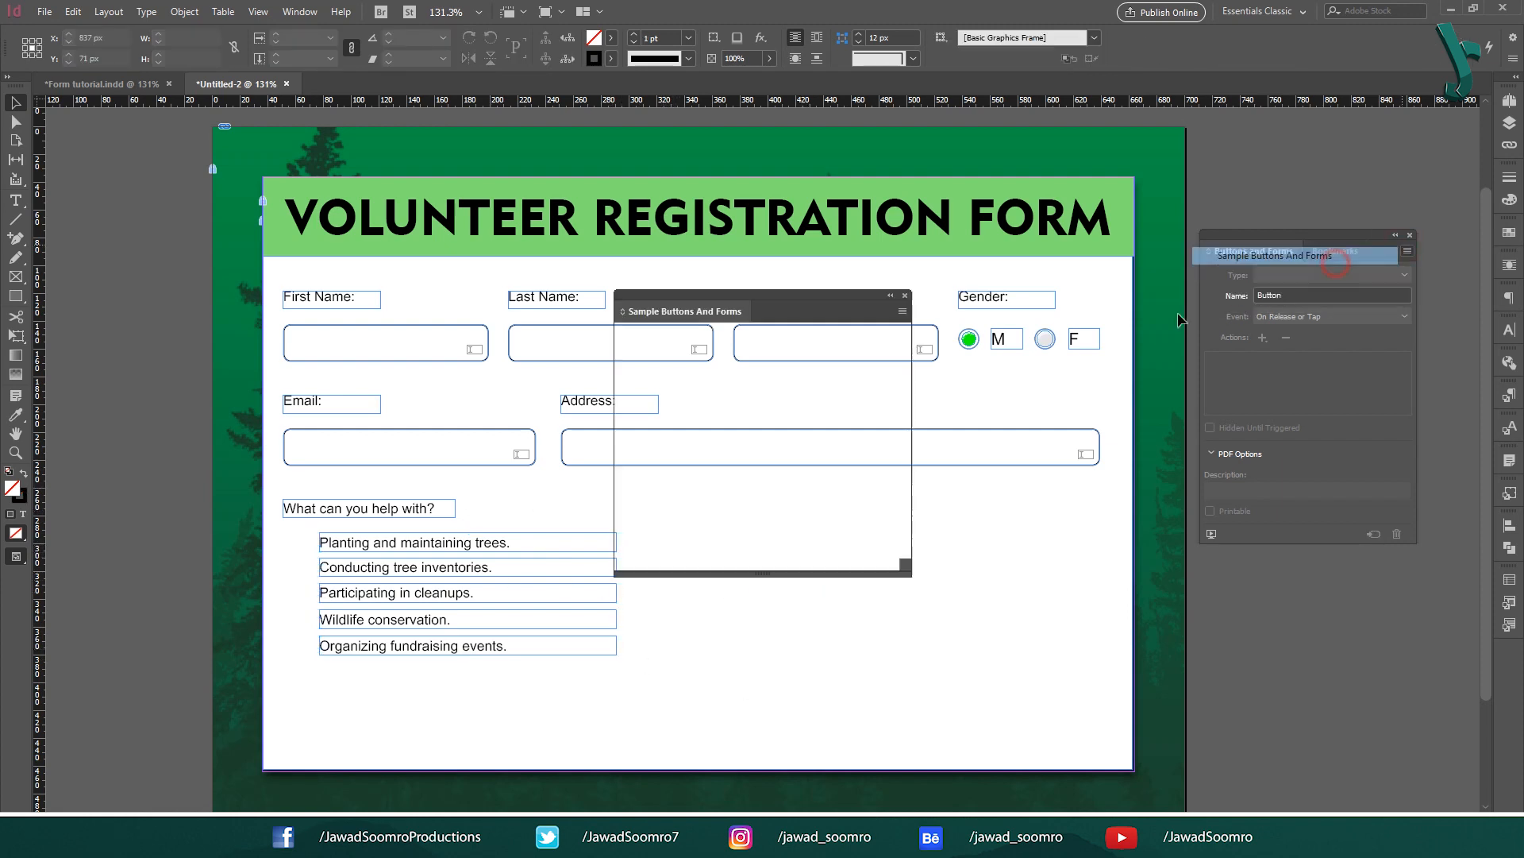
{"action": "left_click_drag", "start_coordinate": [781, 521], "coordinate": [604, 543]}
{"action": "left_click_drag", "start_coordinate": [606, 550], "coordinate": [305, 606]}
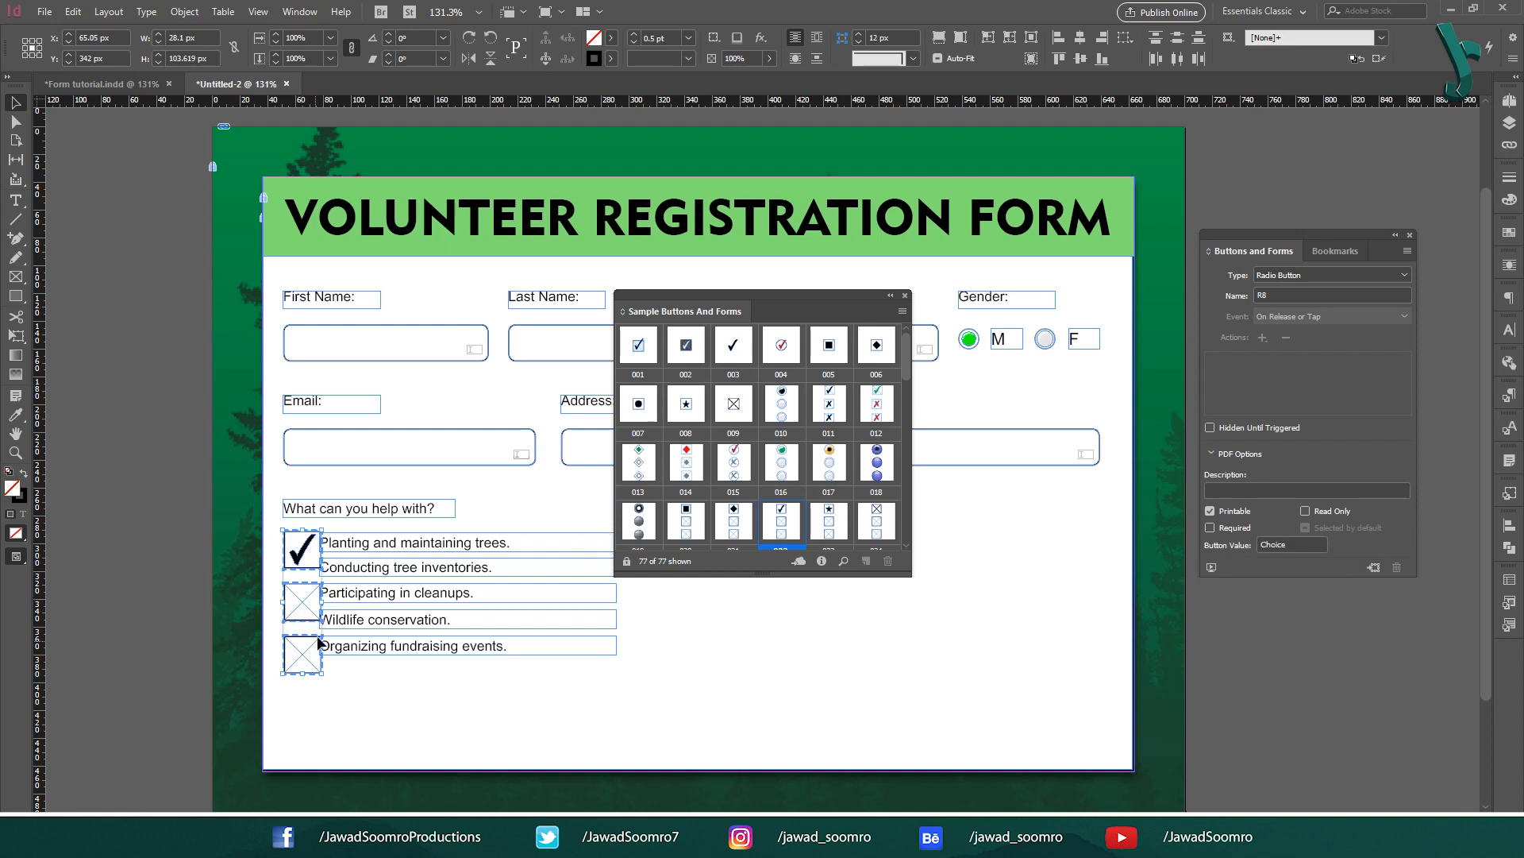
{"action": "left_click_drag", "start_coordinate": [321, 677], "coordinate": [306, 619]}
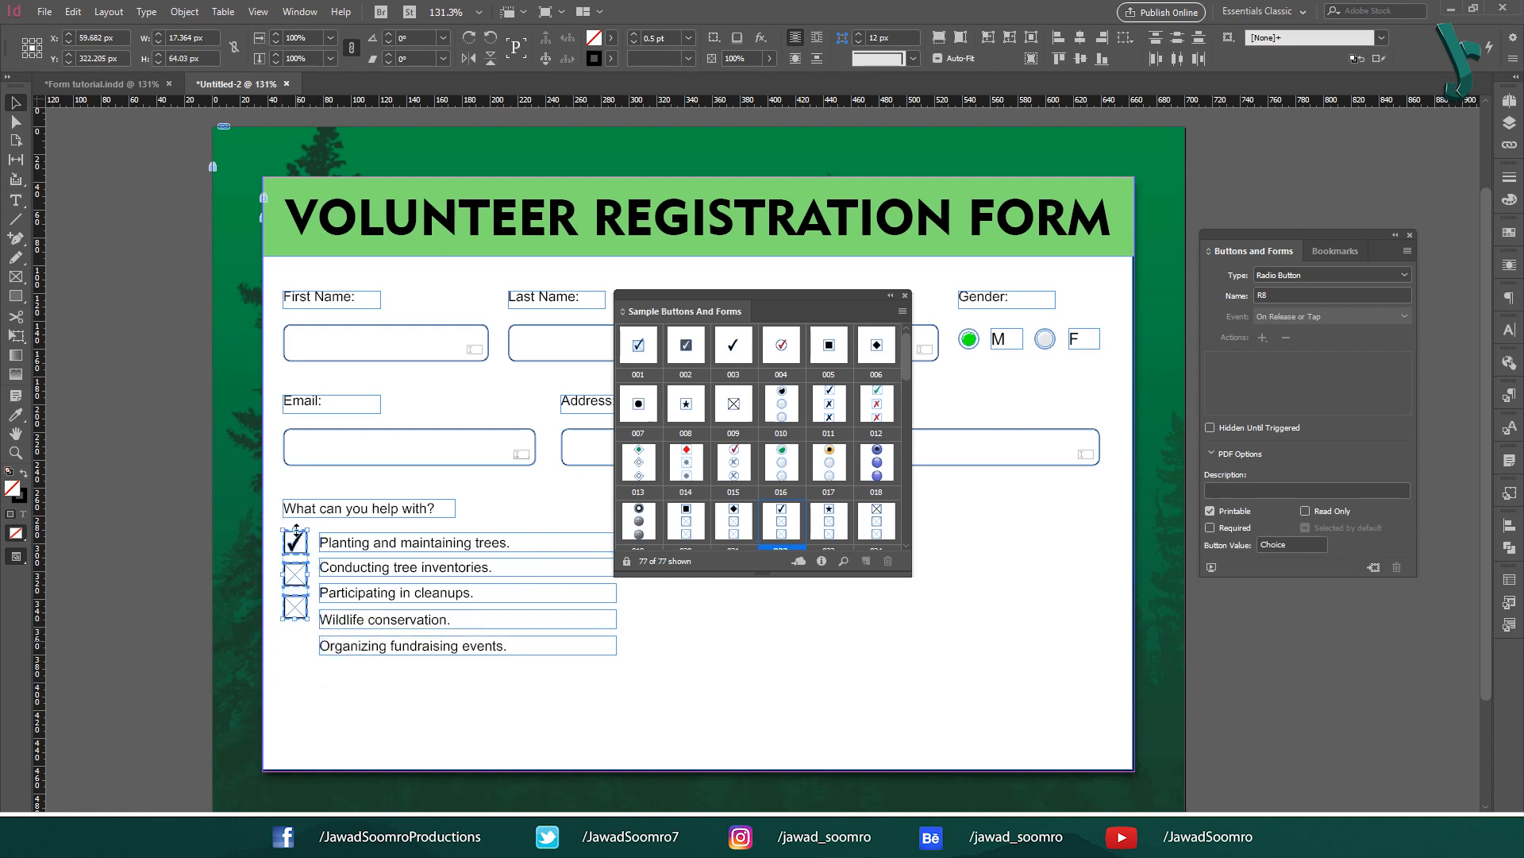
{"action": "left_click_drag", "start_coordinate": [763, 413], "coordinate": [312, 543]}
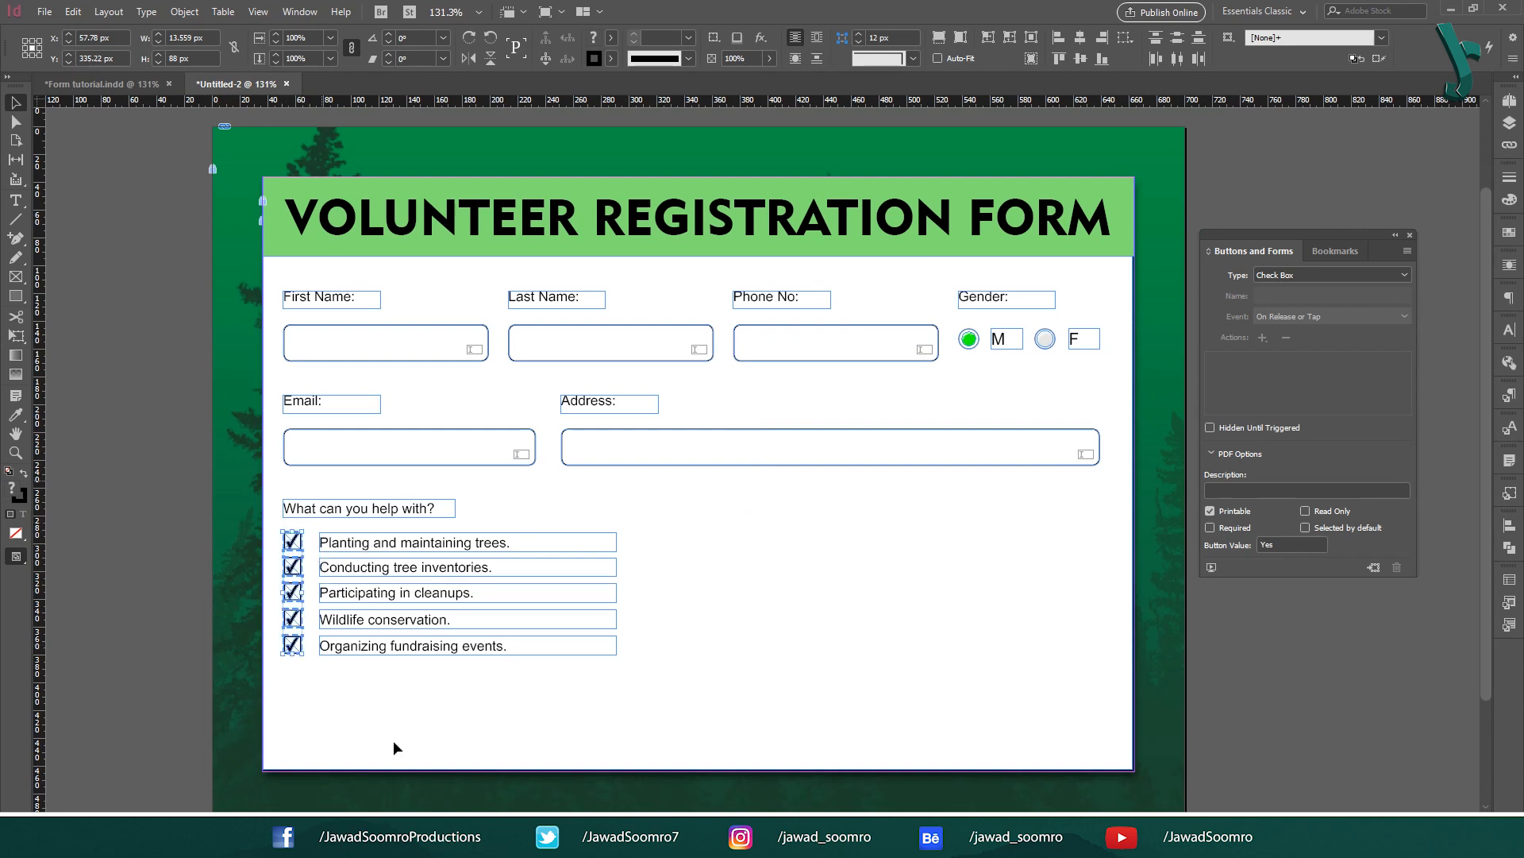
{"action": "left_click", "coordinate": [436, 667]}
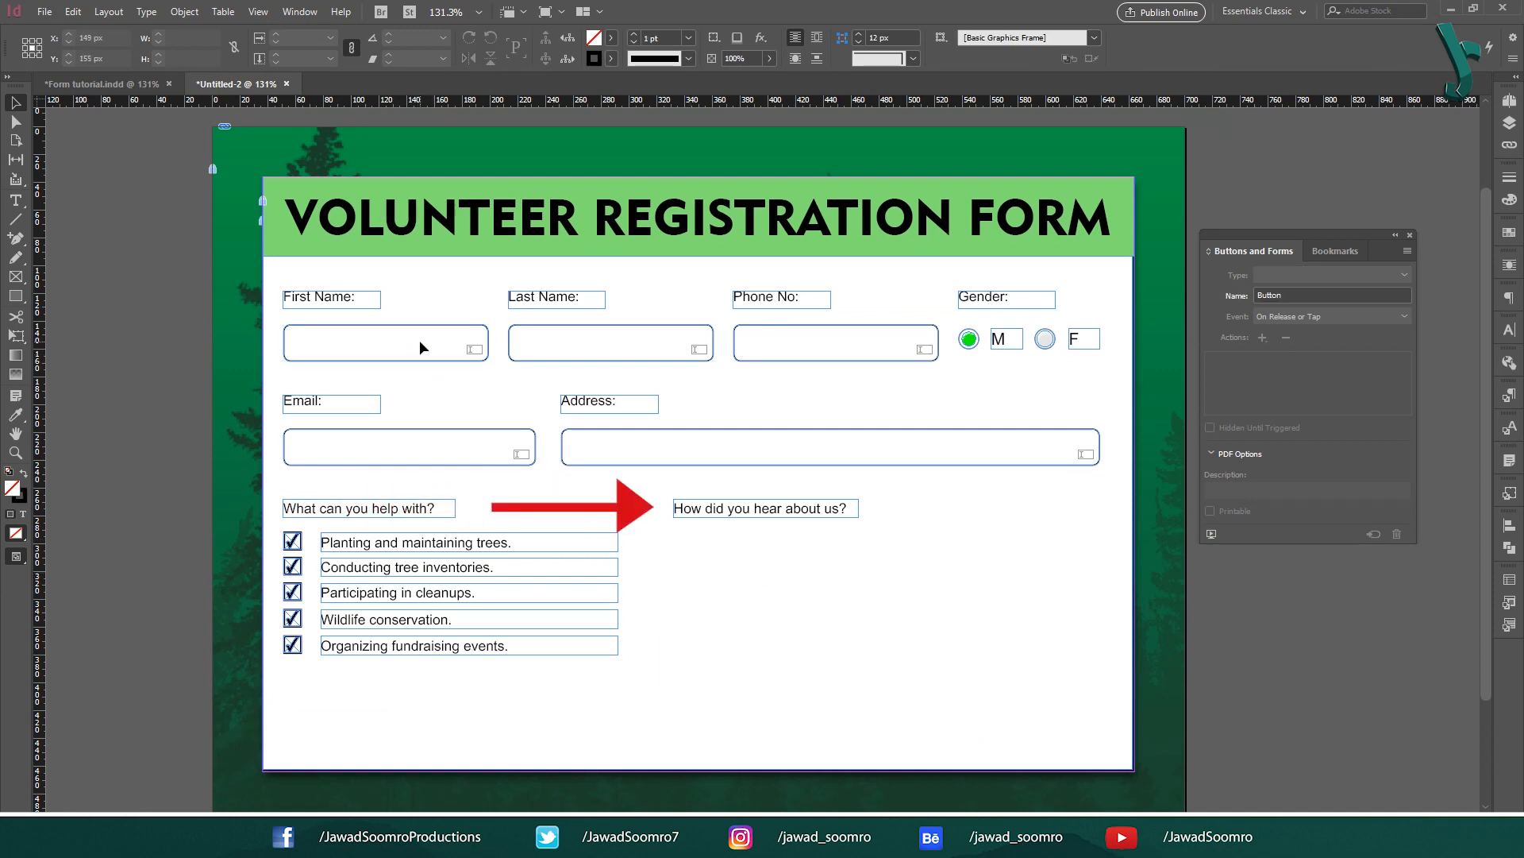
Step: Duplicate the Last Name field below the 'How did you hear about us?' label
{"action": "left_click_drag", "start_coordinate": [587, 361], "coordinate": [753, 565]}
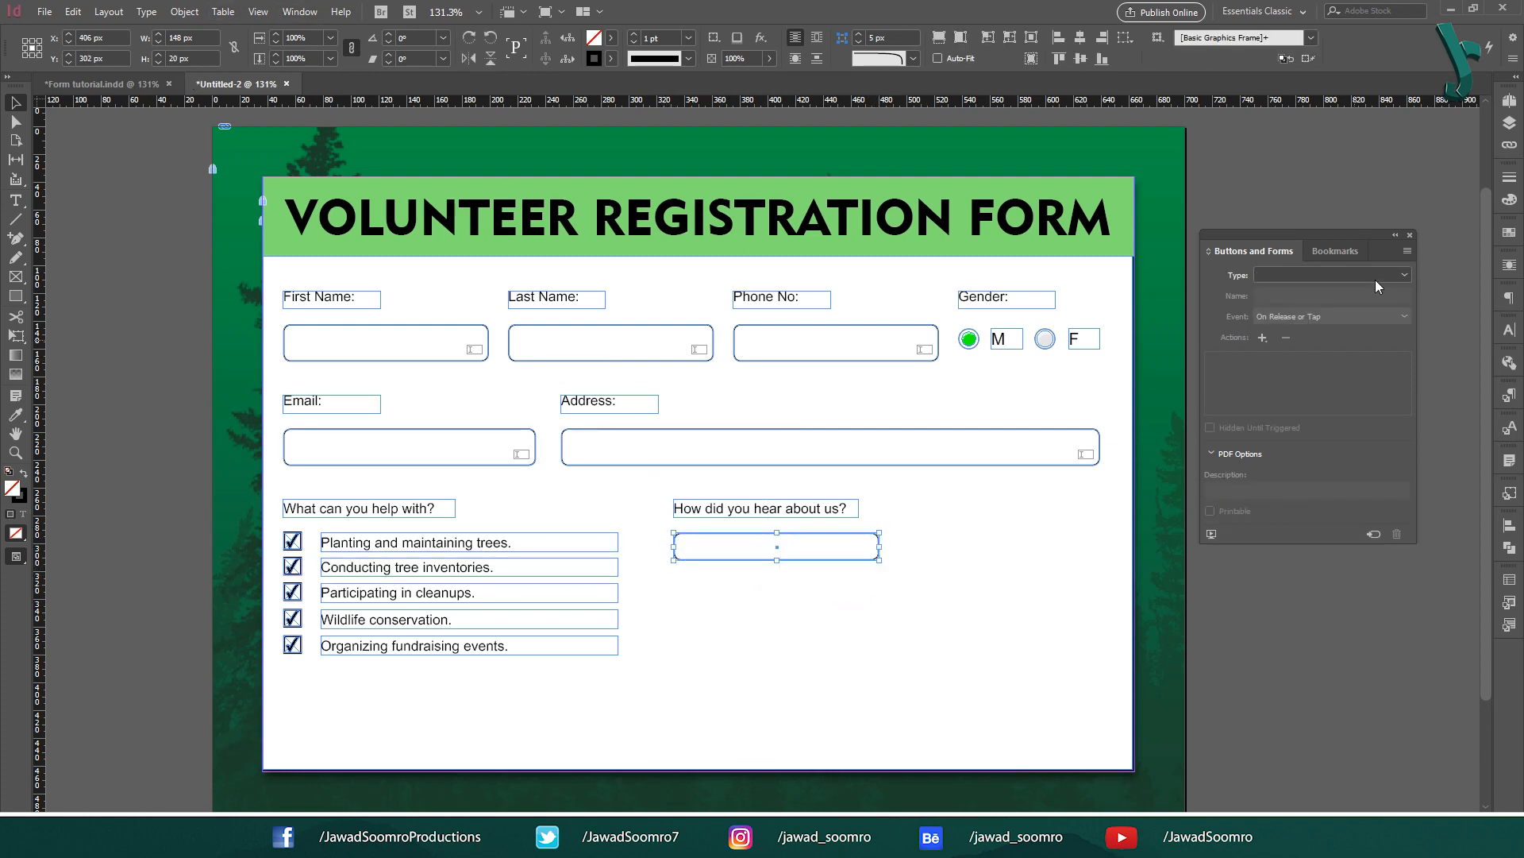
{"action": "left_click", "coordinate": [1337, 278]}
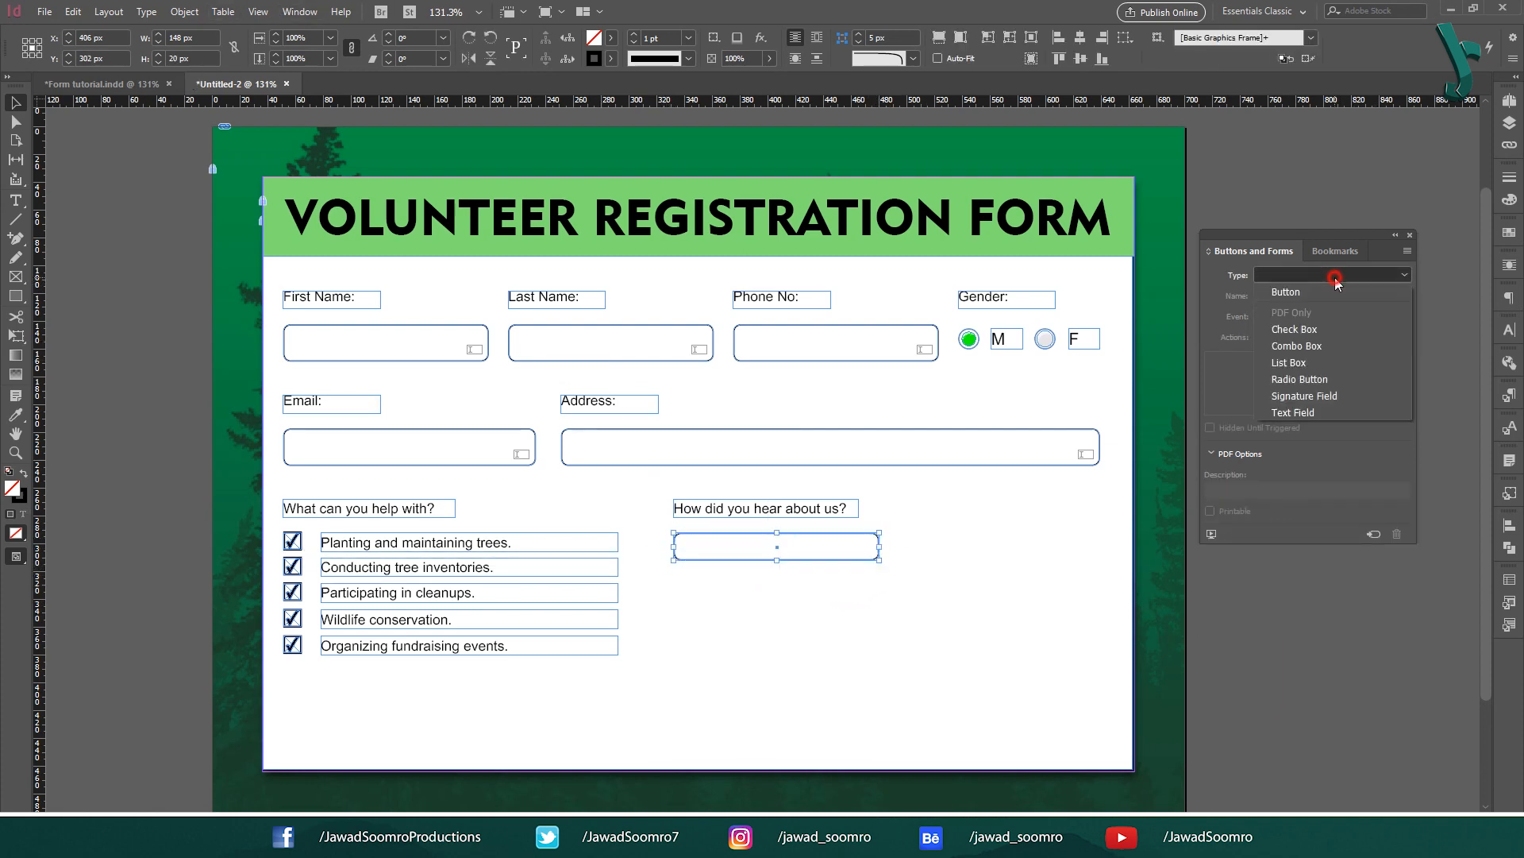
Step: Make the field a Combo Box listing Facebook, Instagram, Linkedin, Word of Mouth and Other
{"action": "left_click", "coordinate": [1319, 346]}
{"action": "left_click", "coordinate": [1330, 543]}
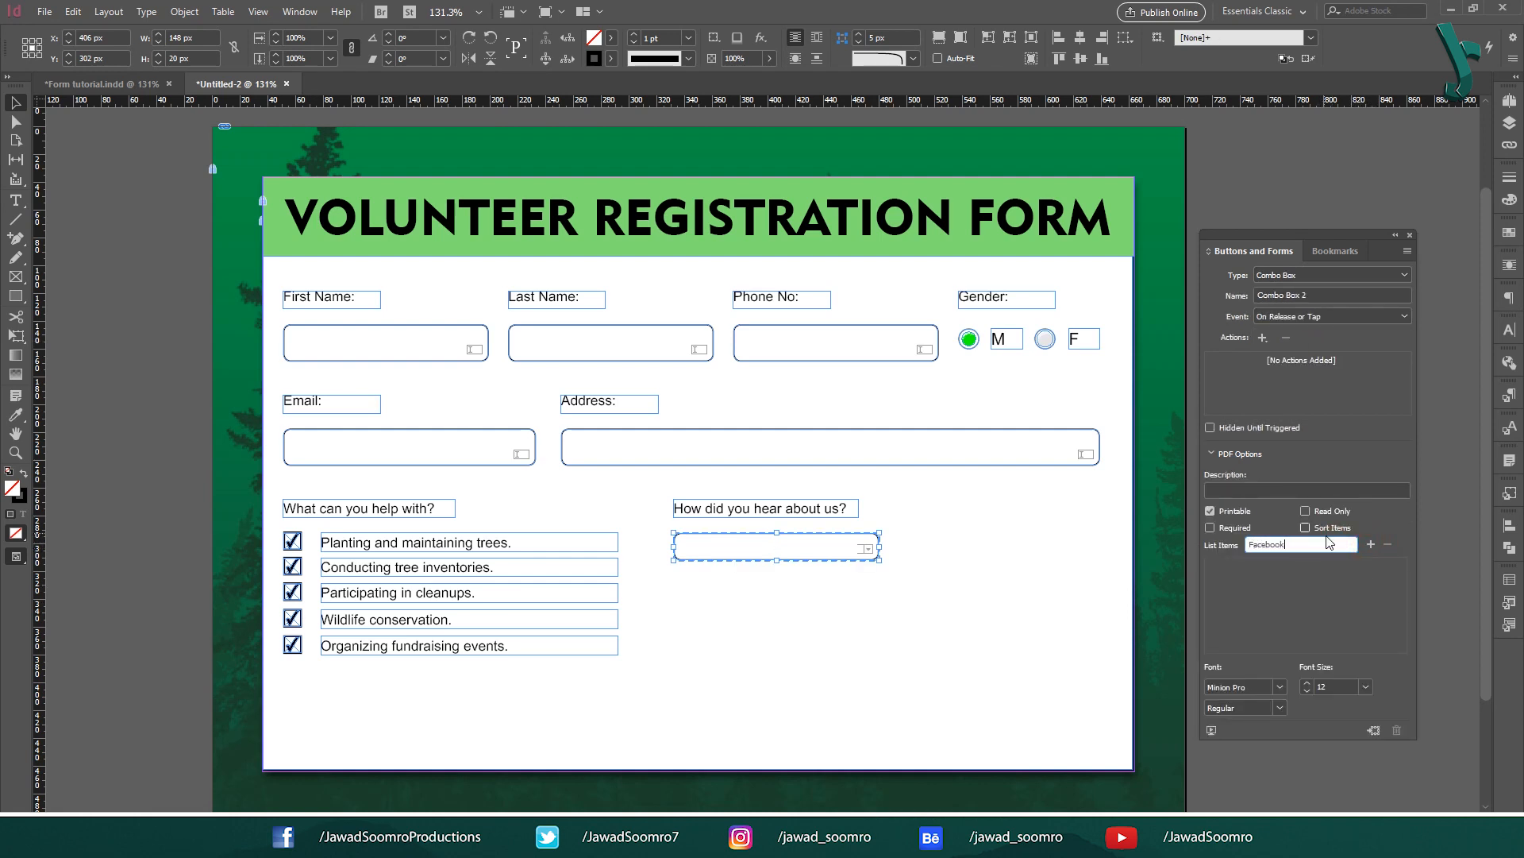
{"action": "left_click", "coordinate": [1371, 543]}
{"action": "left_click", "coordinate": [1287, 543]}
{"action": "type", "text": "Instagram"}
{"action": "left_click", "coordinate": [1371, 544]}
{"action": "left_click", "coordinate": [1330, 545]}
{"action": "type", "text": "Linkedin"}
{"action": "left_click", "coordinate": [1372, 544]}
{"action": "left_click", "coordinate": [1330, 545]}
{"action": "type", "text": "Word of Mouth"}
{"action": "left_click", "coordinate": [1371, 544]}
{"action": "left_click", "coordinate": [1293, 545]}
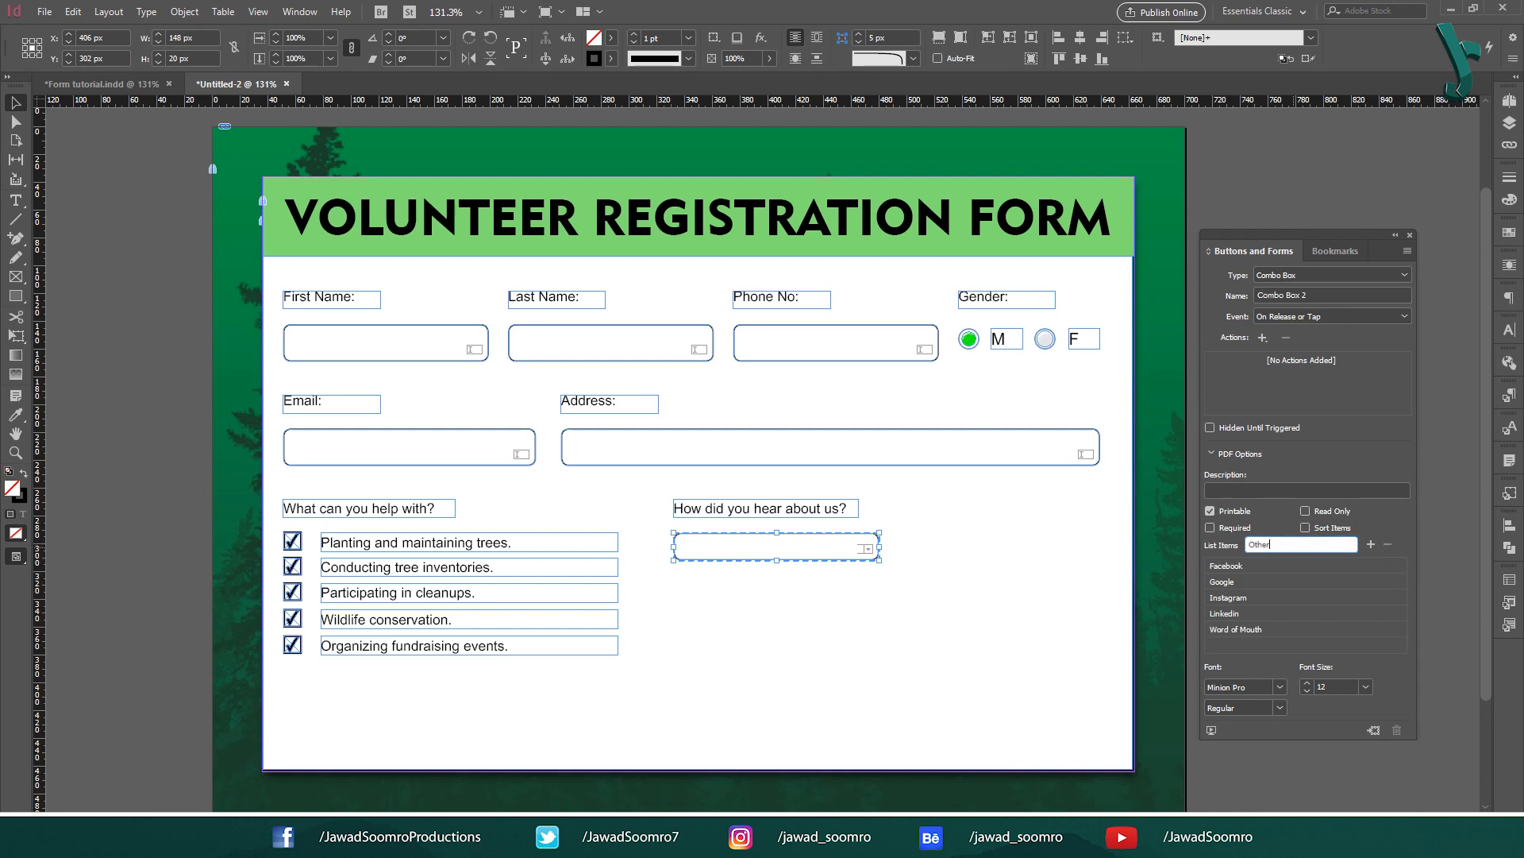
{"action": "type", "text": "Other"}
{"action": "left_click", "coordinate": [1371, 544]}
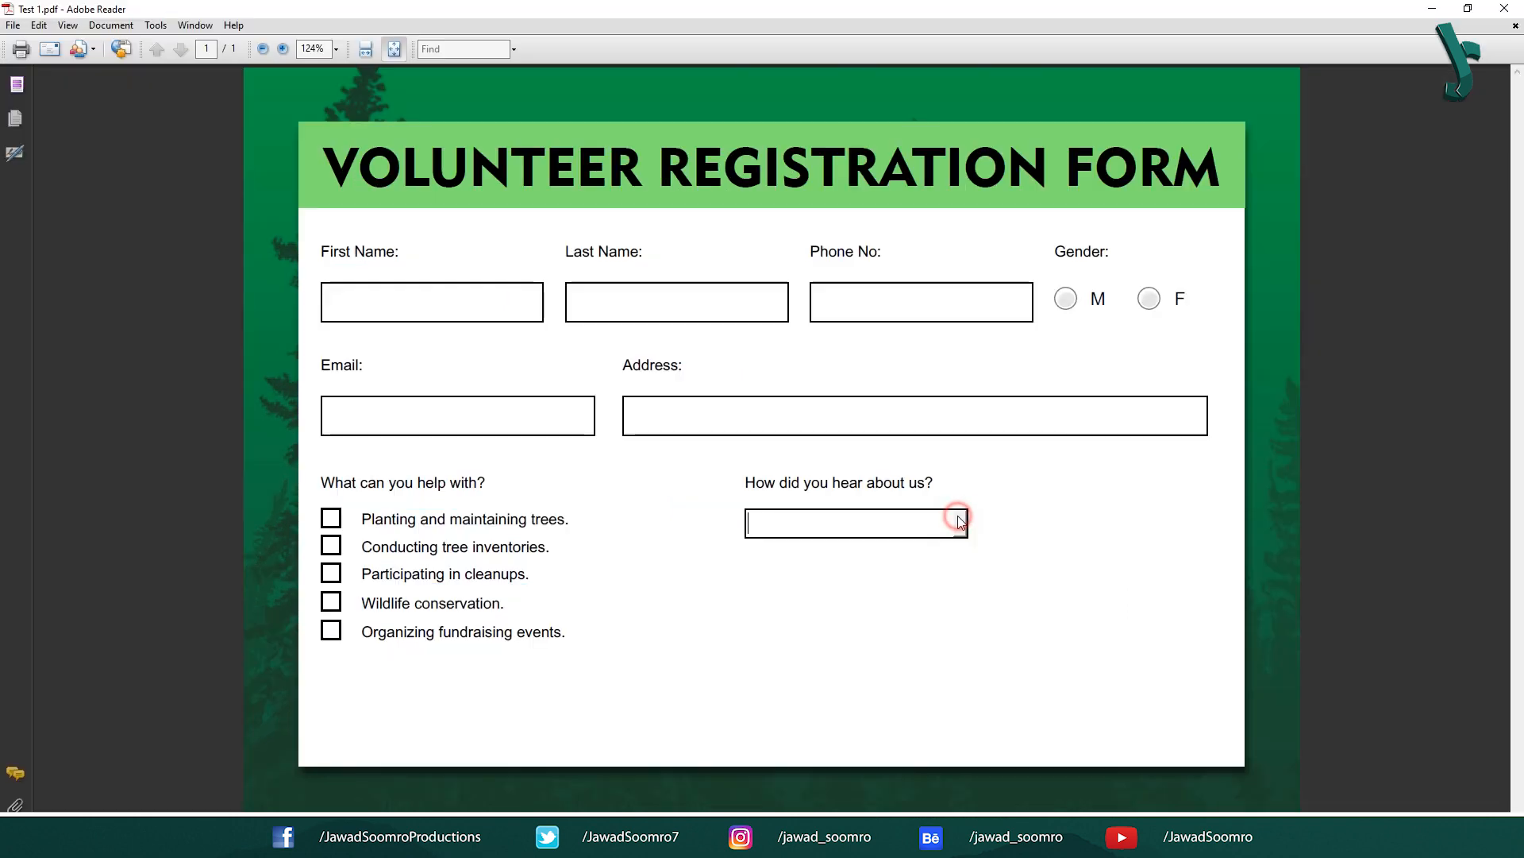
Step: Test the exported PDF's dropdown in Adobe Reader by choosing Facebook, Instagram and Word of Mouth
{"action": "left_click", "coordinate": [960, 522]}
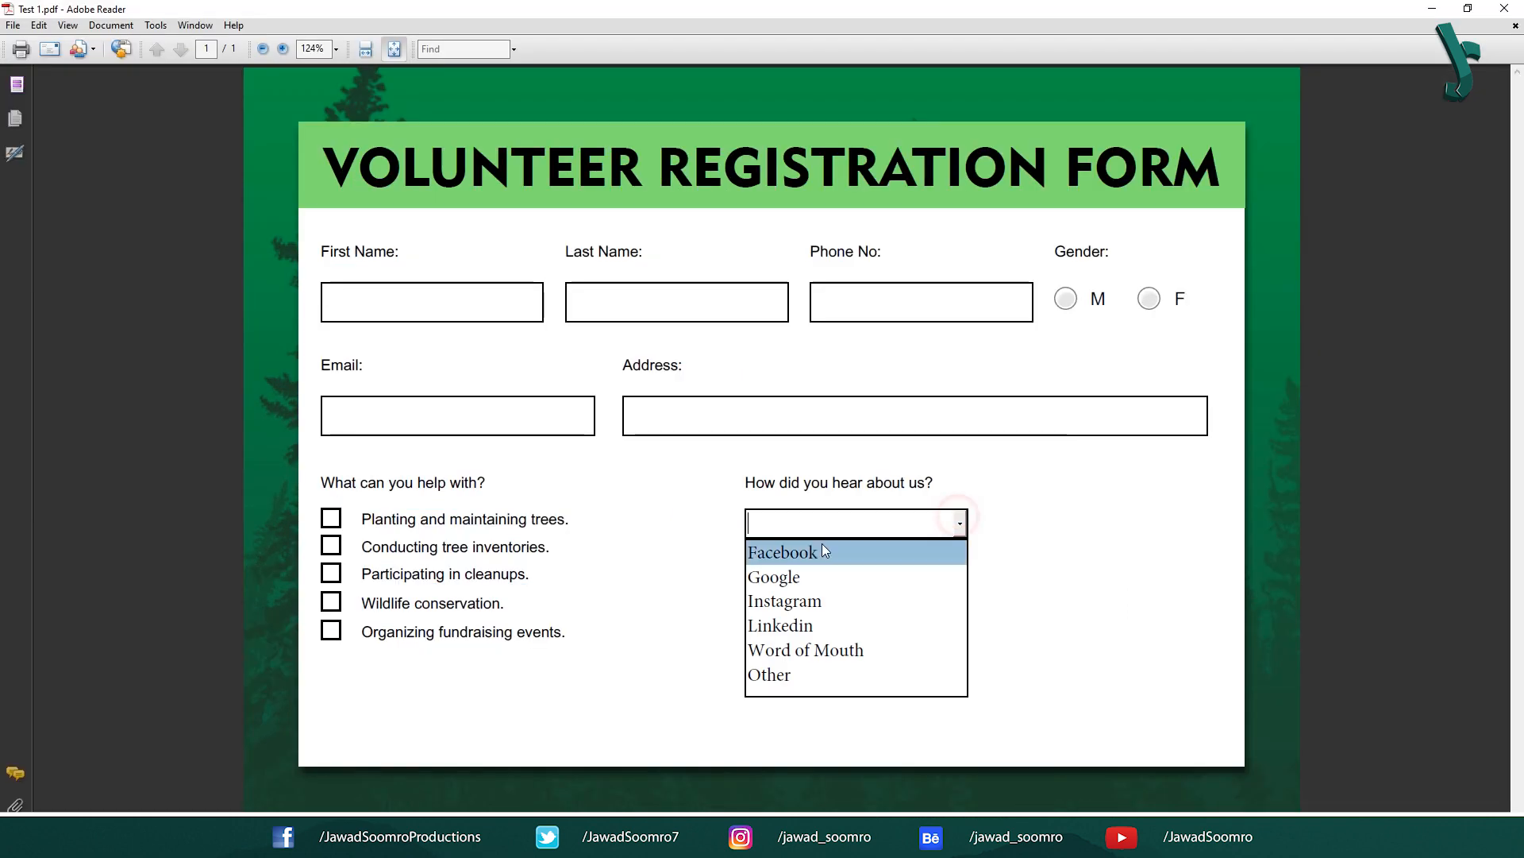
{"action": "left_click", "coordinate": [801, 550]}
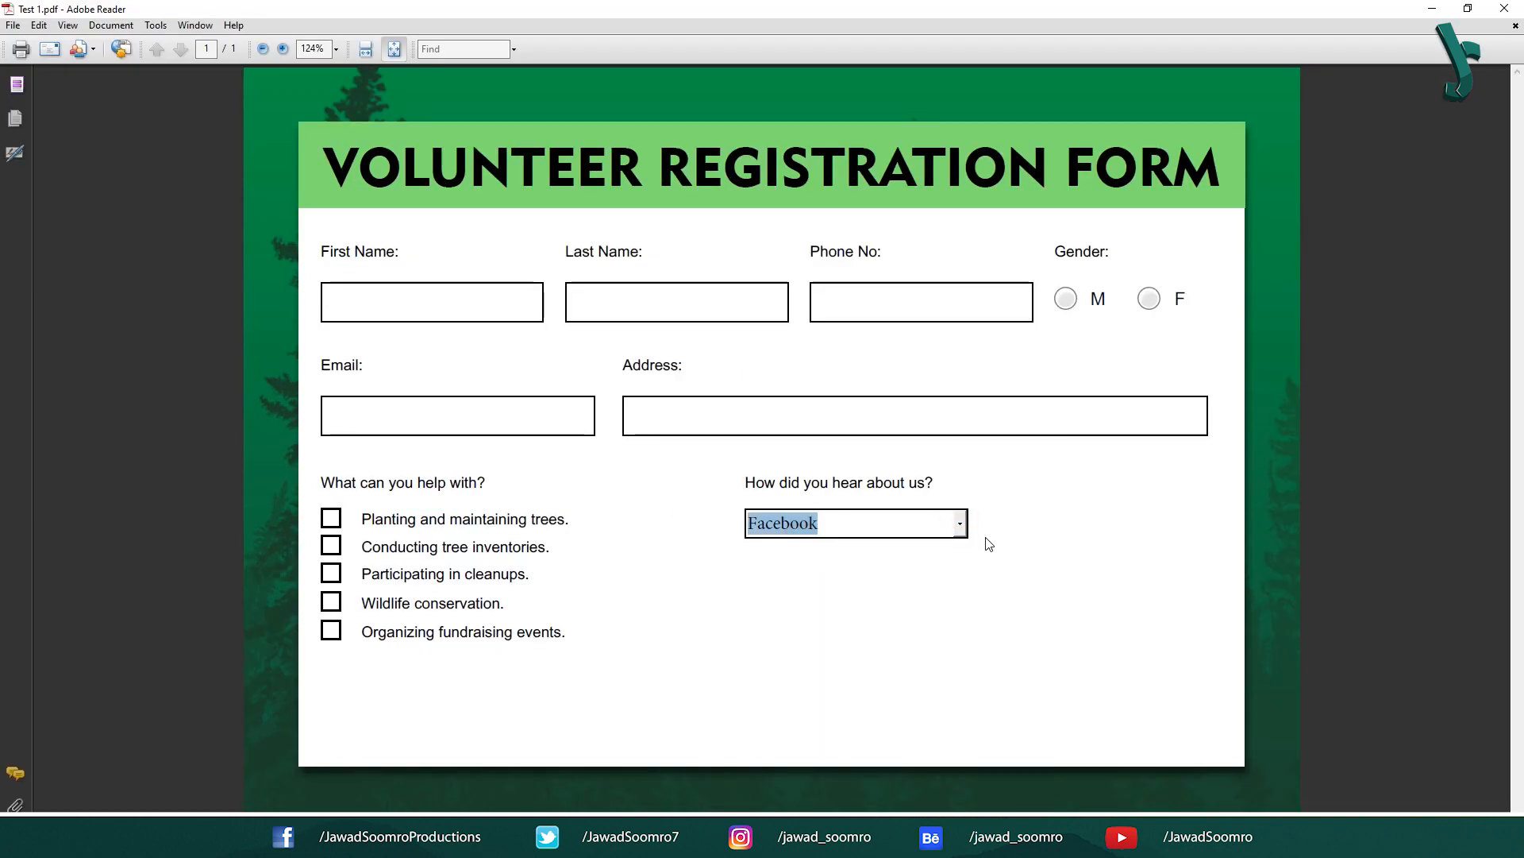
{"action": "left_click", "coordinate": [960, 523]}
{"action": "left_click", "coordinate": [912, 601]}
{"action": "left_click", "coordinate": [960, 525]}
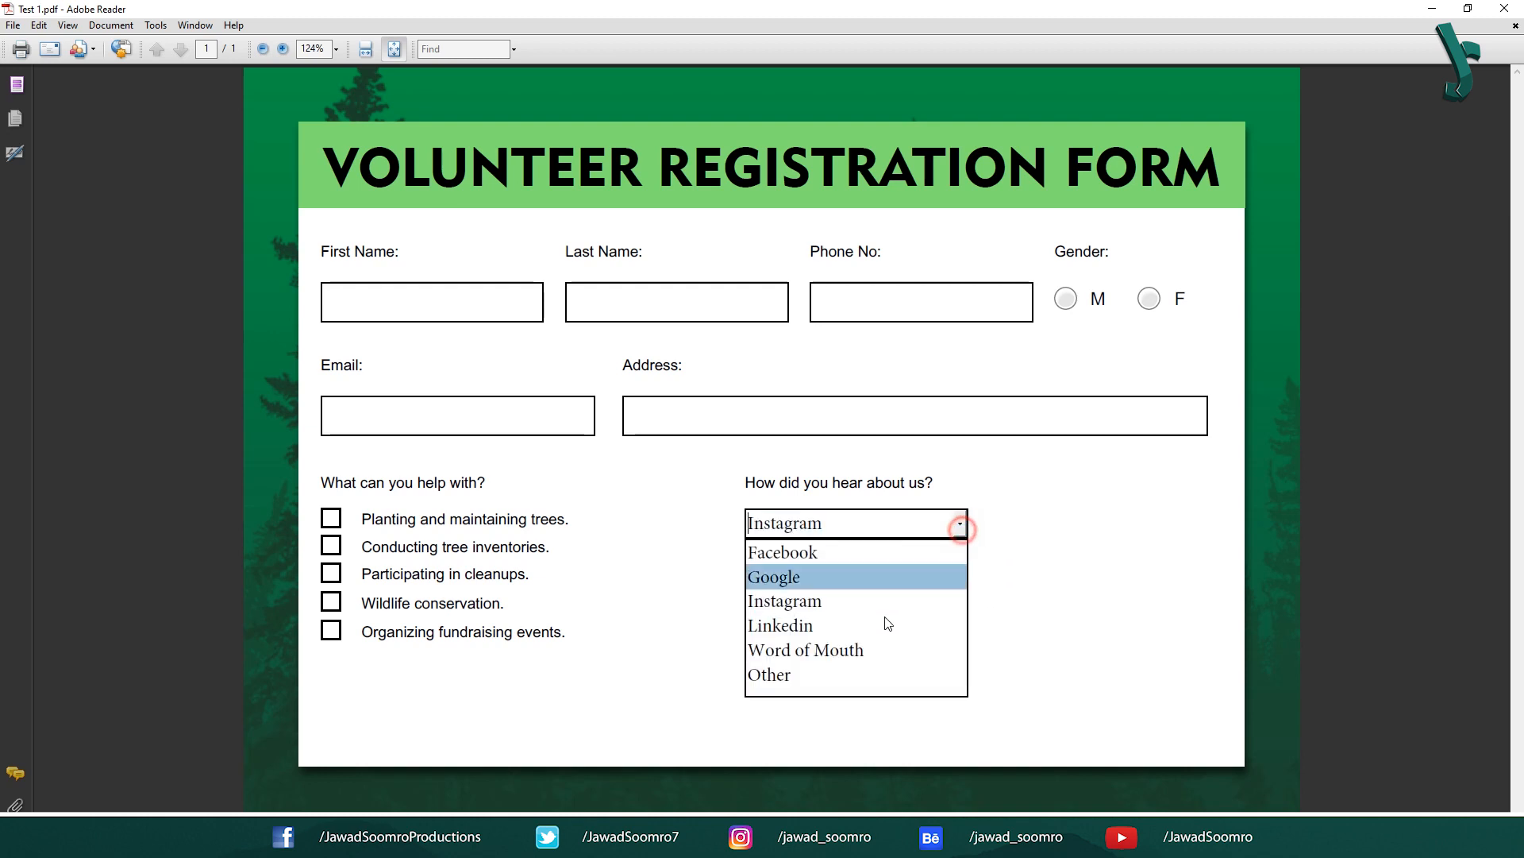
{"action": "left_click", "coordinate": [860, 648]}
{"action": "left_click", "coordinate": [960, 524]}
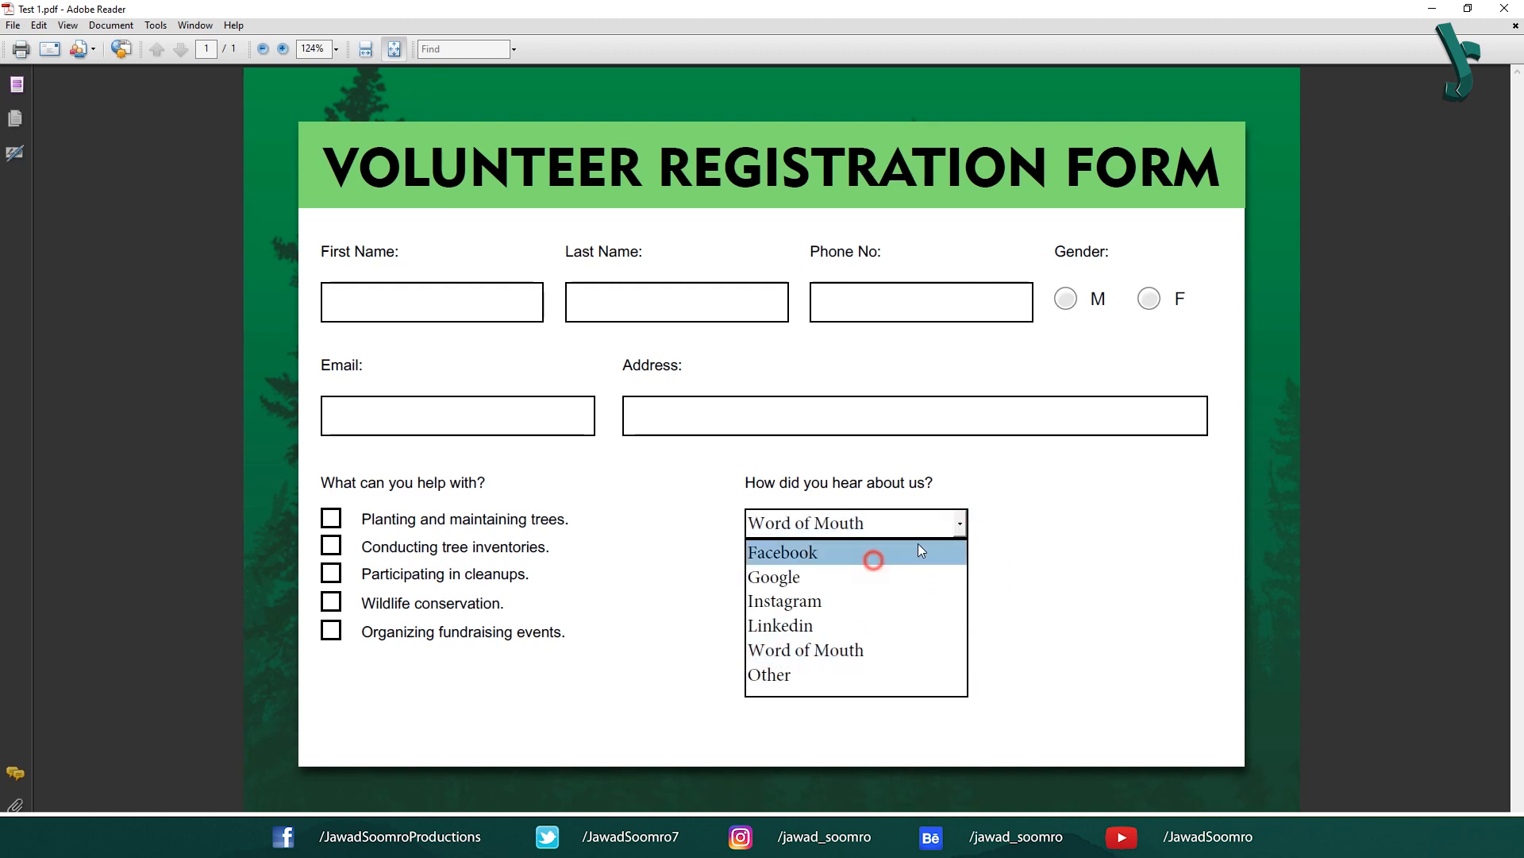
{"action": "left_click", "coordinate": [919, 549]}
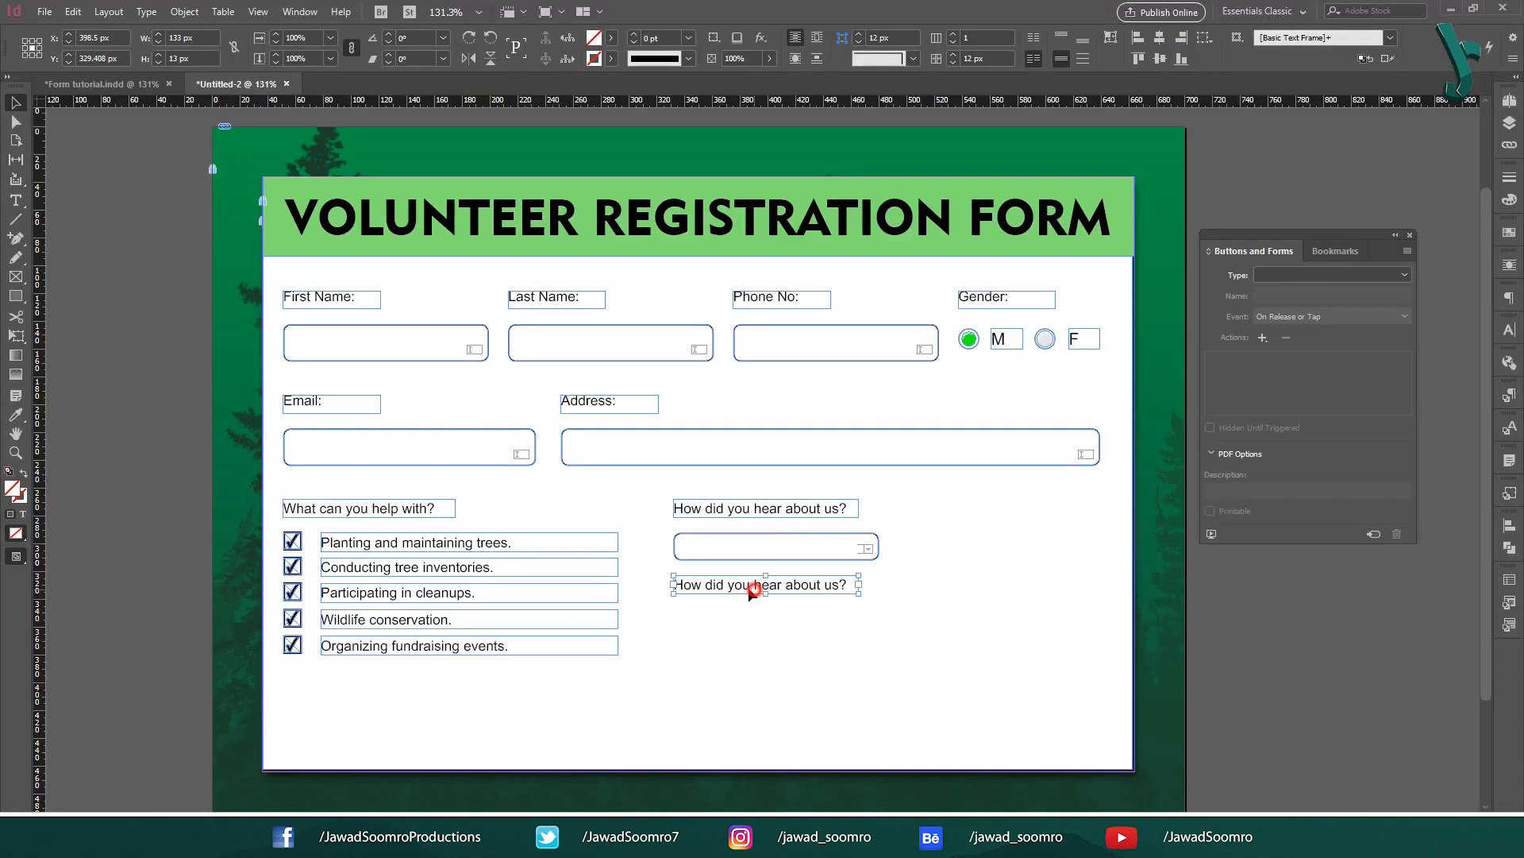
Step: Relabel the copied text 'Comments/questions:' and draw a 314×61 px comments box
{"action": "key", "text": "ctrl+a"}
{"action": "type", "text": "Comme"}
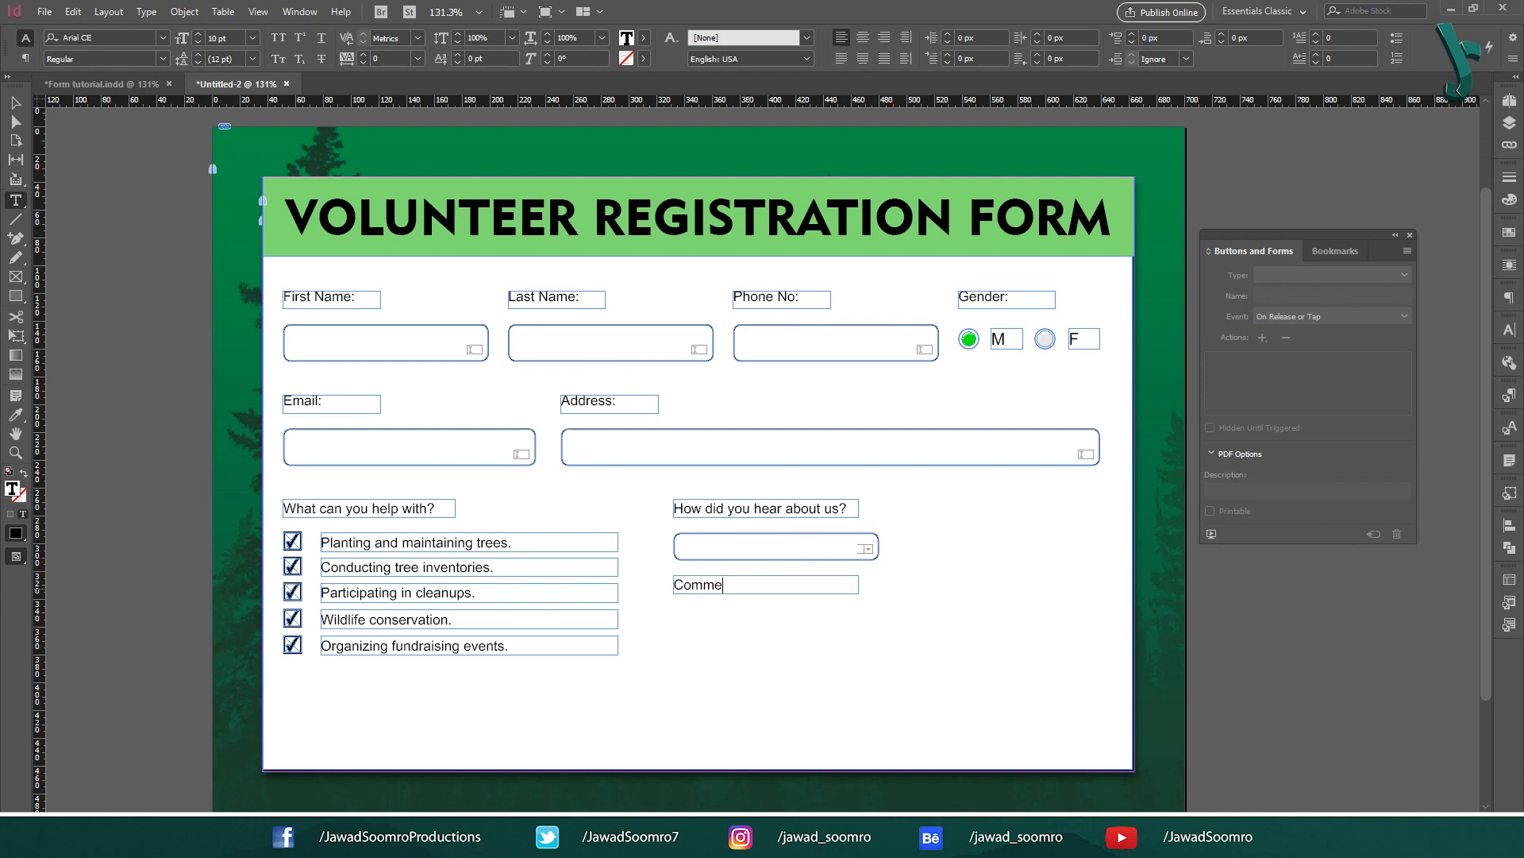
{"action": "type", "text": "nts/questions:"}
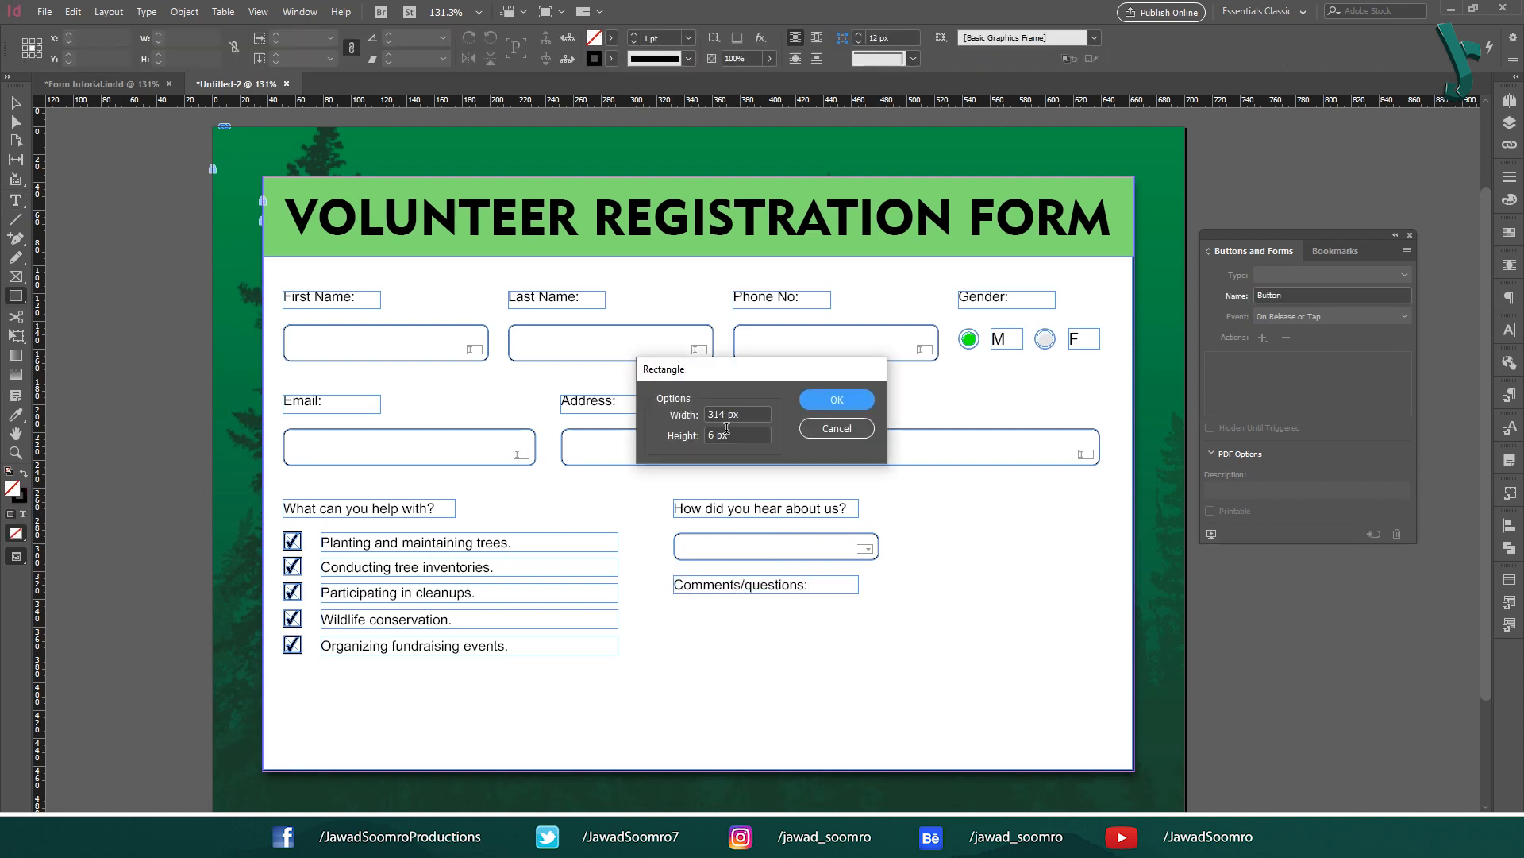
{"action": "left_click", "coordinate": [719, 434]}
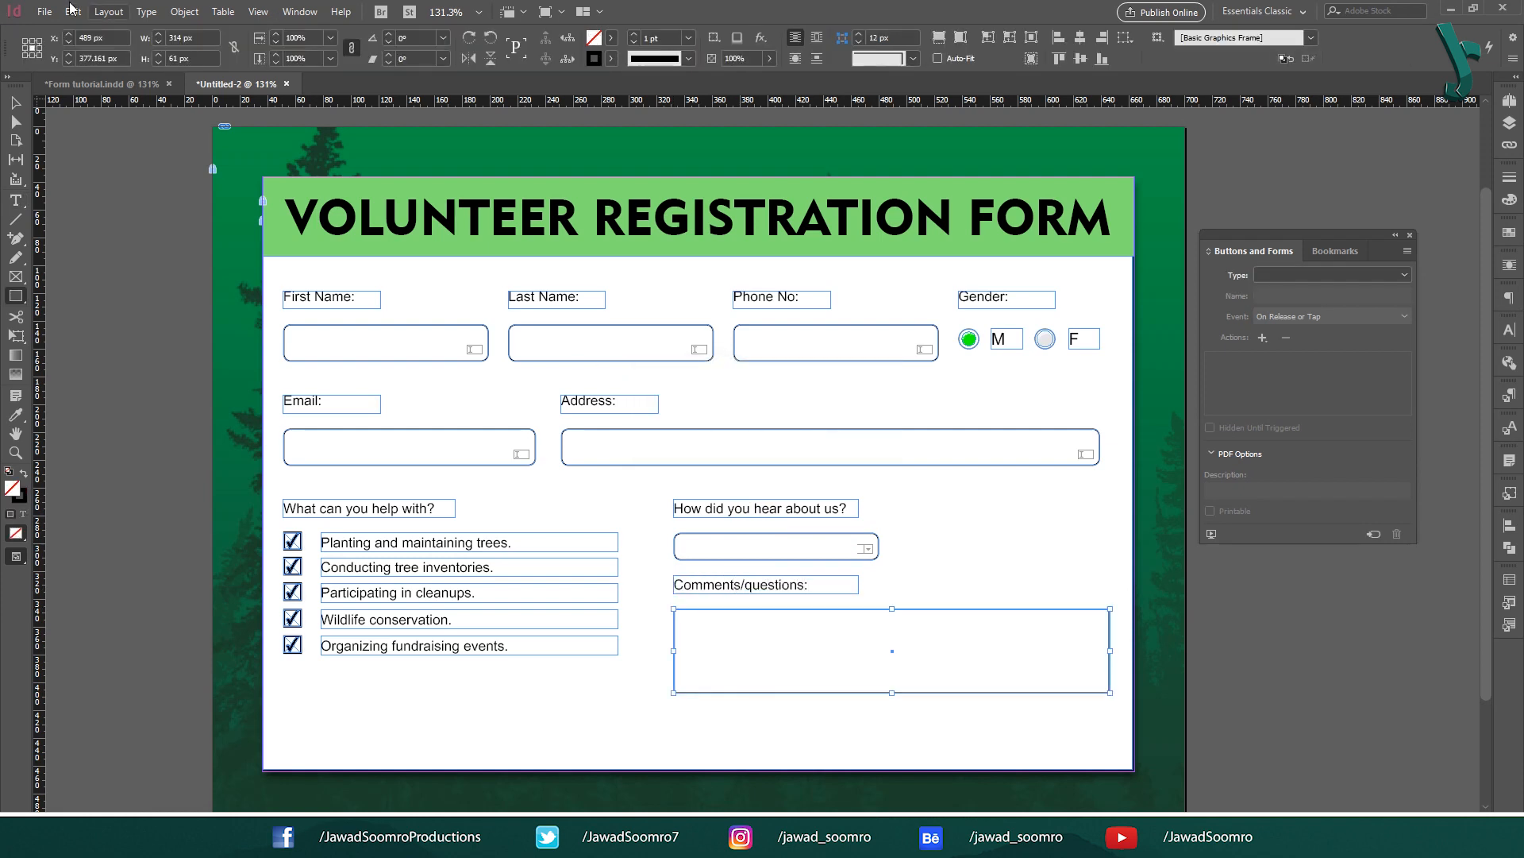
{"action": "left_click", "coordinate": [184, 11]}
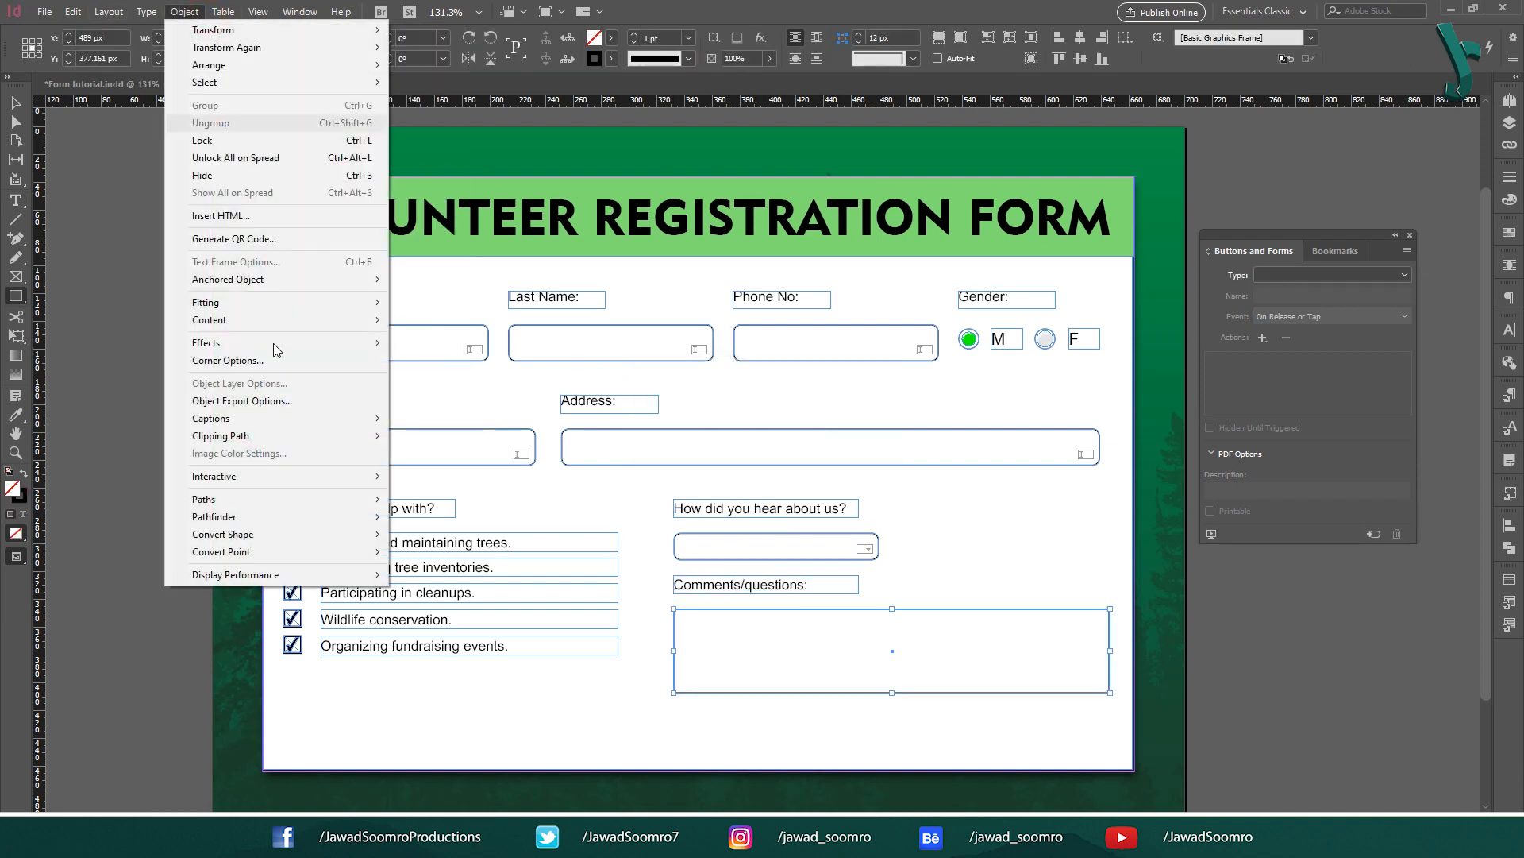
Step: Convert the comments box to a rounded rectangle with 5 px corners
{"action": "mouse_move", "coordinate": [371, 500]}
{"action": "mouse_move", "coordinate": [317, 534]}
{"action": "left_click", "coordinate": [445, 551]}
{"action": "triple_click", "coordinate": [905, 37]}
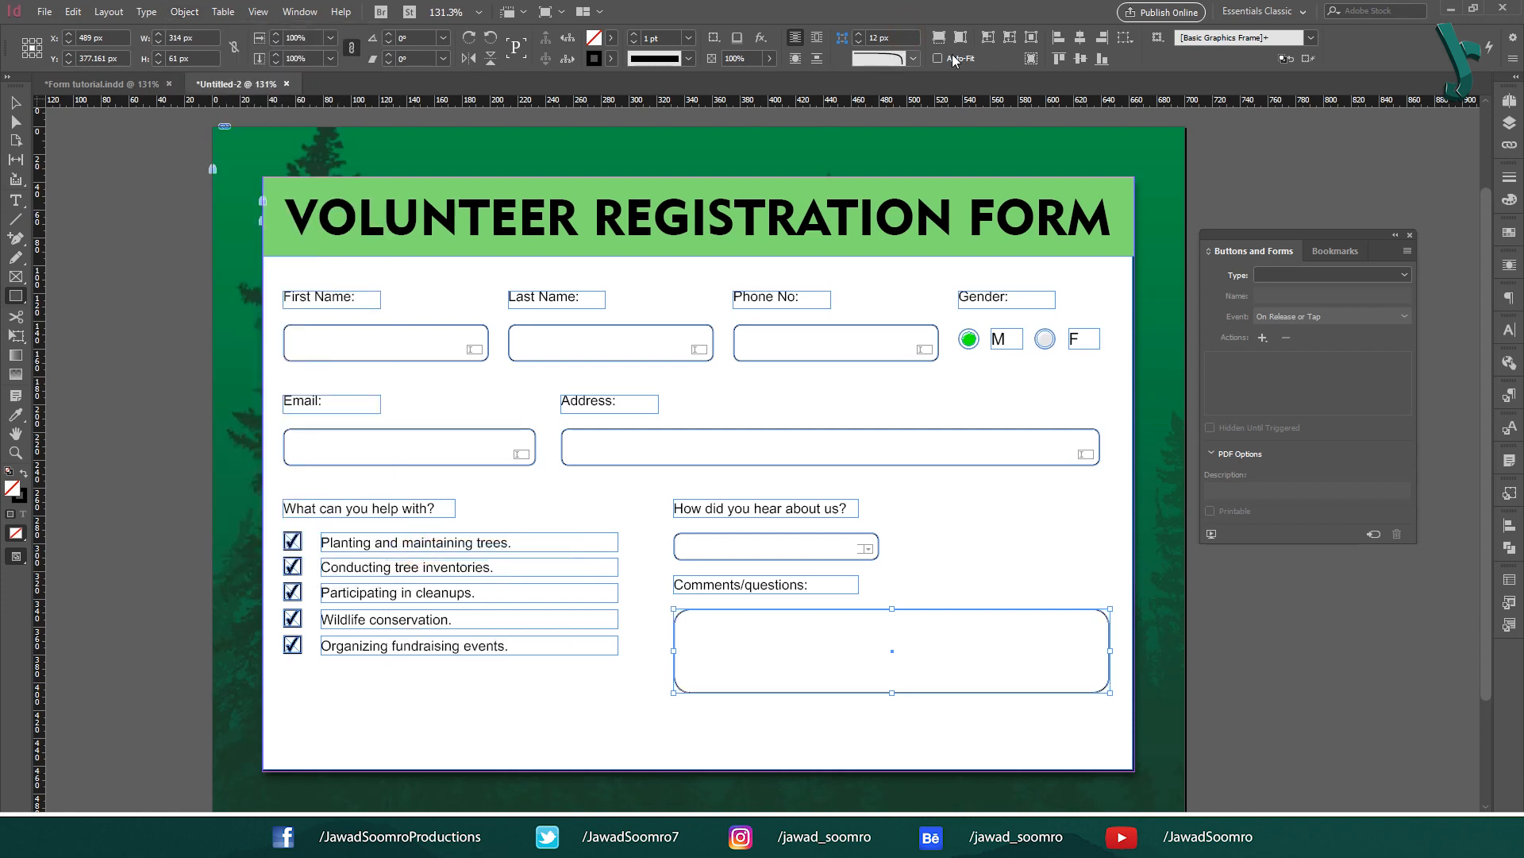
{"action": "type", "text": "4"}
{"action": "type", "text": "5"}
{"action": "key", "text": "Return"}
{"action": "key", "text": "v"}
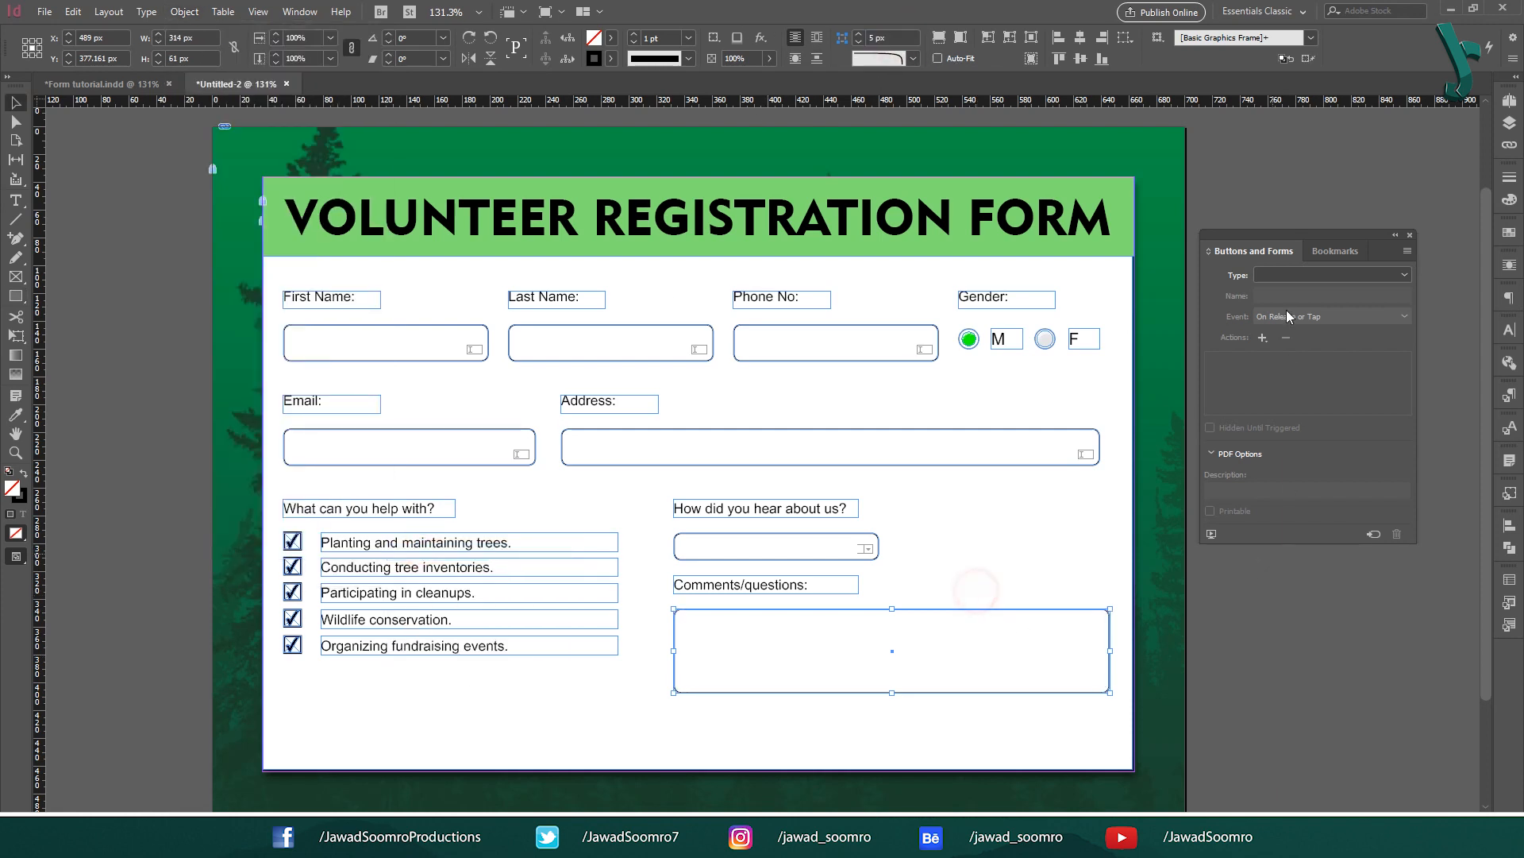
Step: Make the comments box a multiline Text Field and move the SIGNATURE label to the bottom left
{"action": "left_click", "coordinate": [1331, 275]}
{"action": "left_click", "coordinate": [1318, 412]}
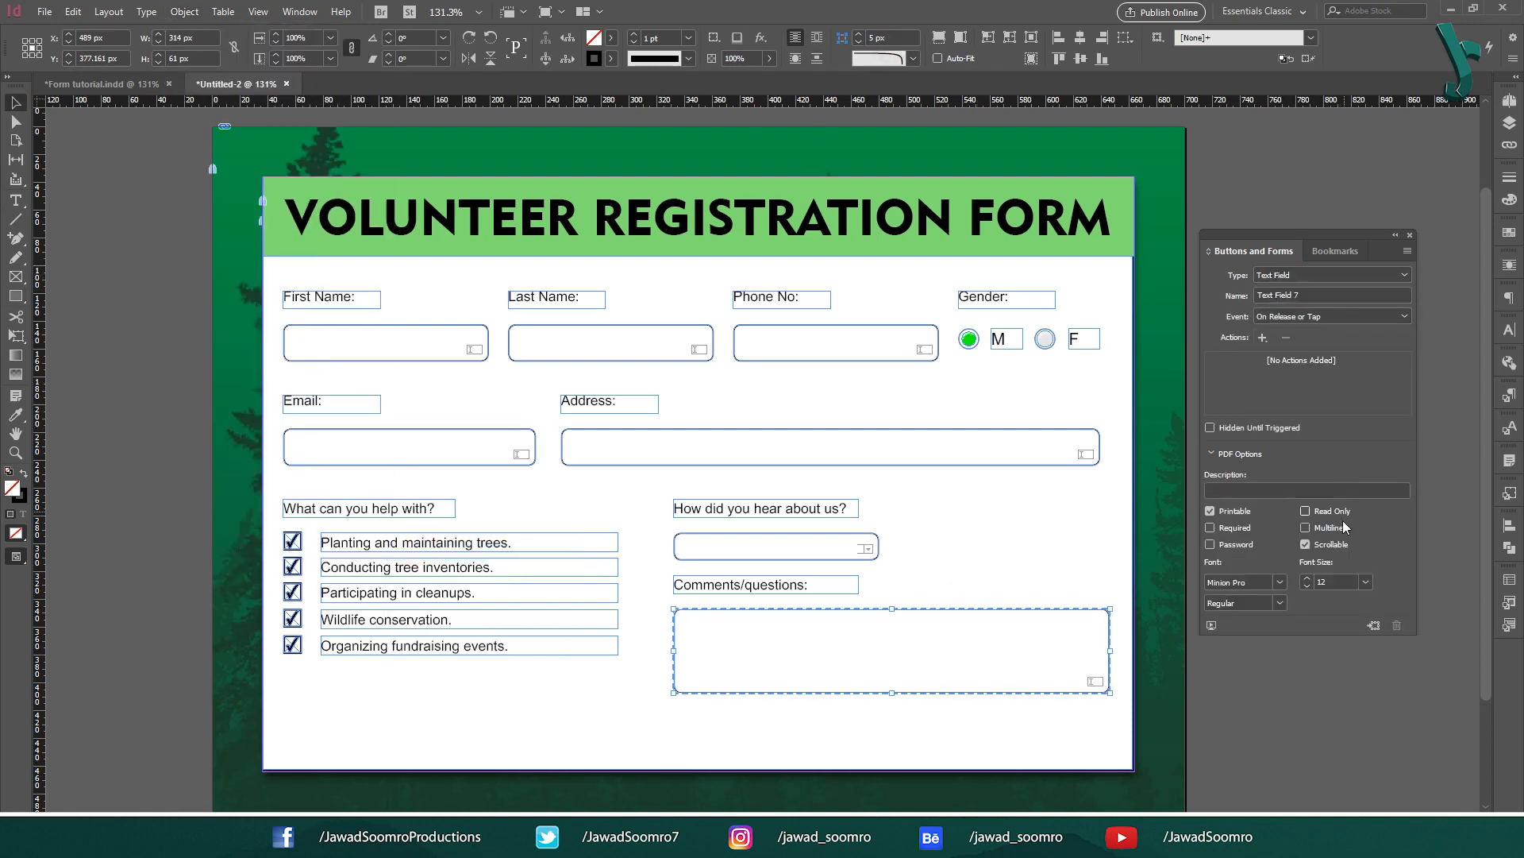
{"action": "left_click", "coordinate": [1342, 528]}
{"action": "left_click_drag", "start_coordinate": [784, 409], "coordinate": [355, 673]}
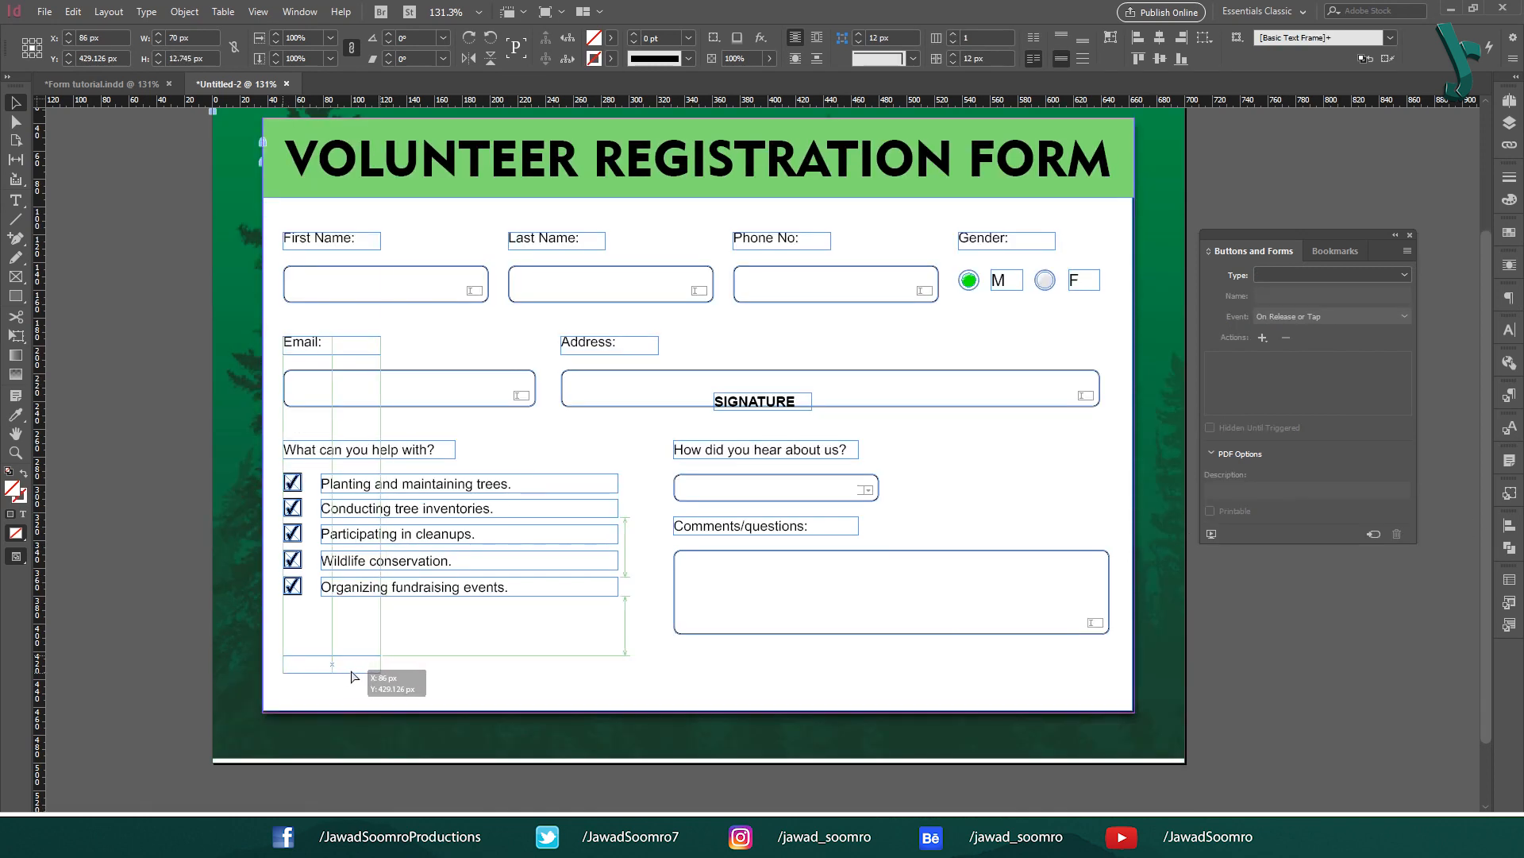
{"action": "left_click", "coordinate": [440, 661]}
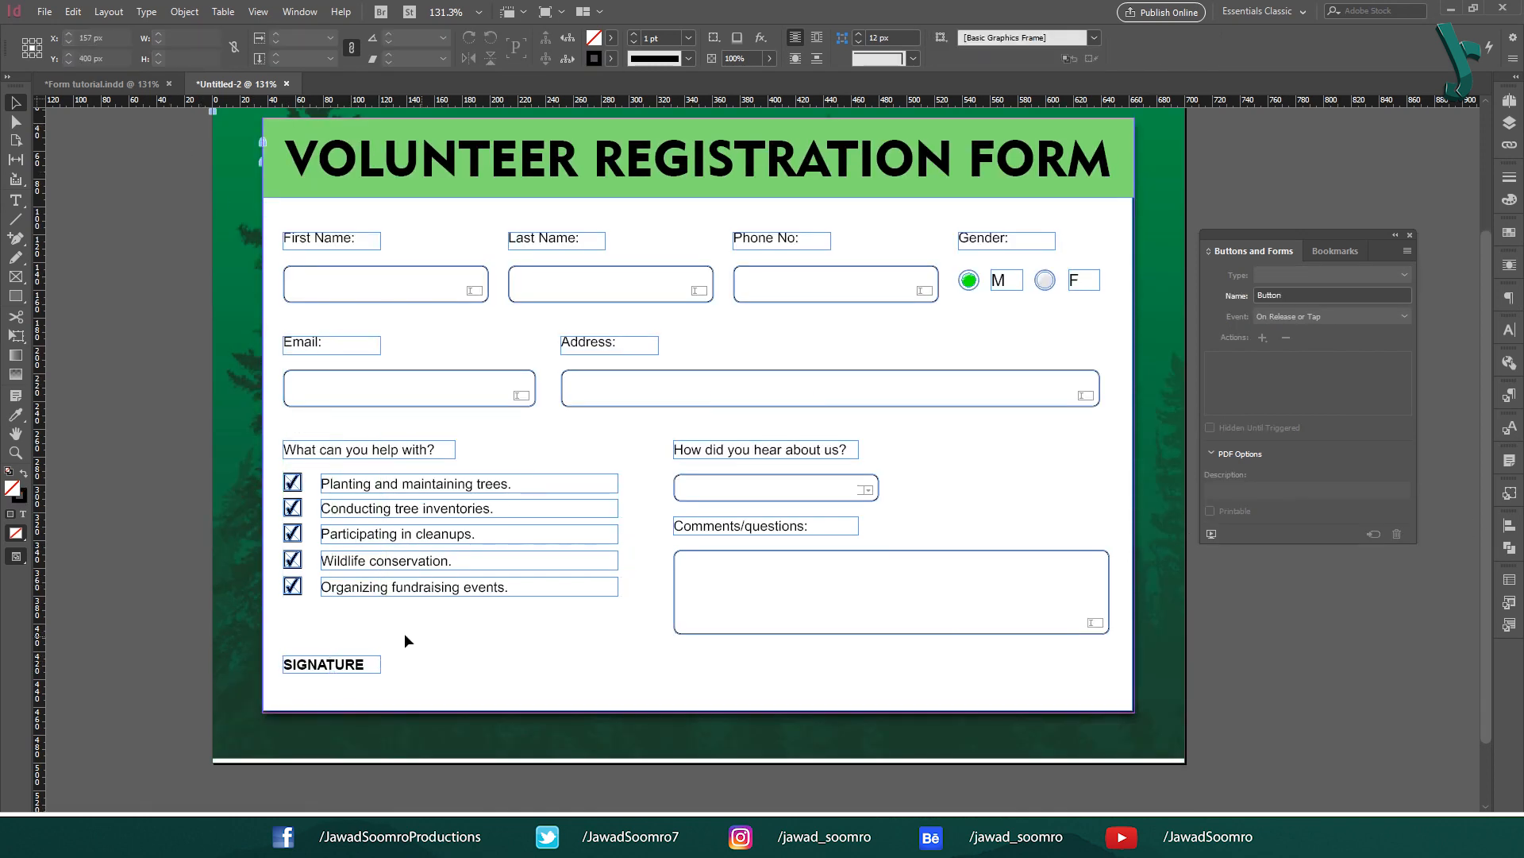
Step: Draw a 5 px rounded box beside SIGNATURE and make it a Signature Field
{"action": "left_click", "coordinate": [15, 295]}
{"action": "left_click_drag", "start_coordinate": [405, 646], "coordinate": [653, 683]}
{"action": "left_click", "coordinate": [185, 11]}
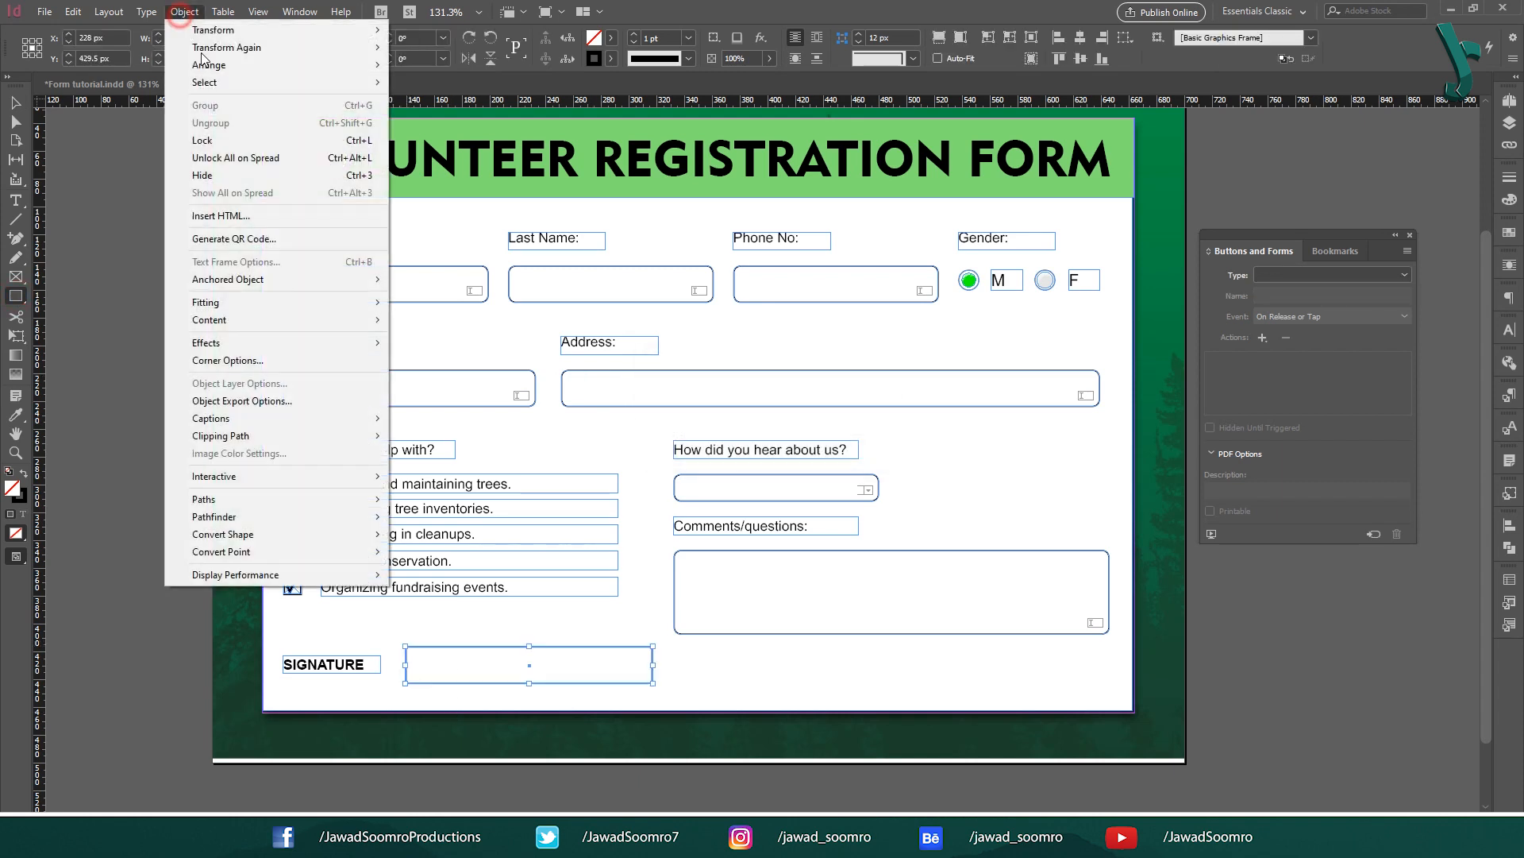
{"action": "left_click", "coordinate": [433, 551]}
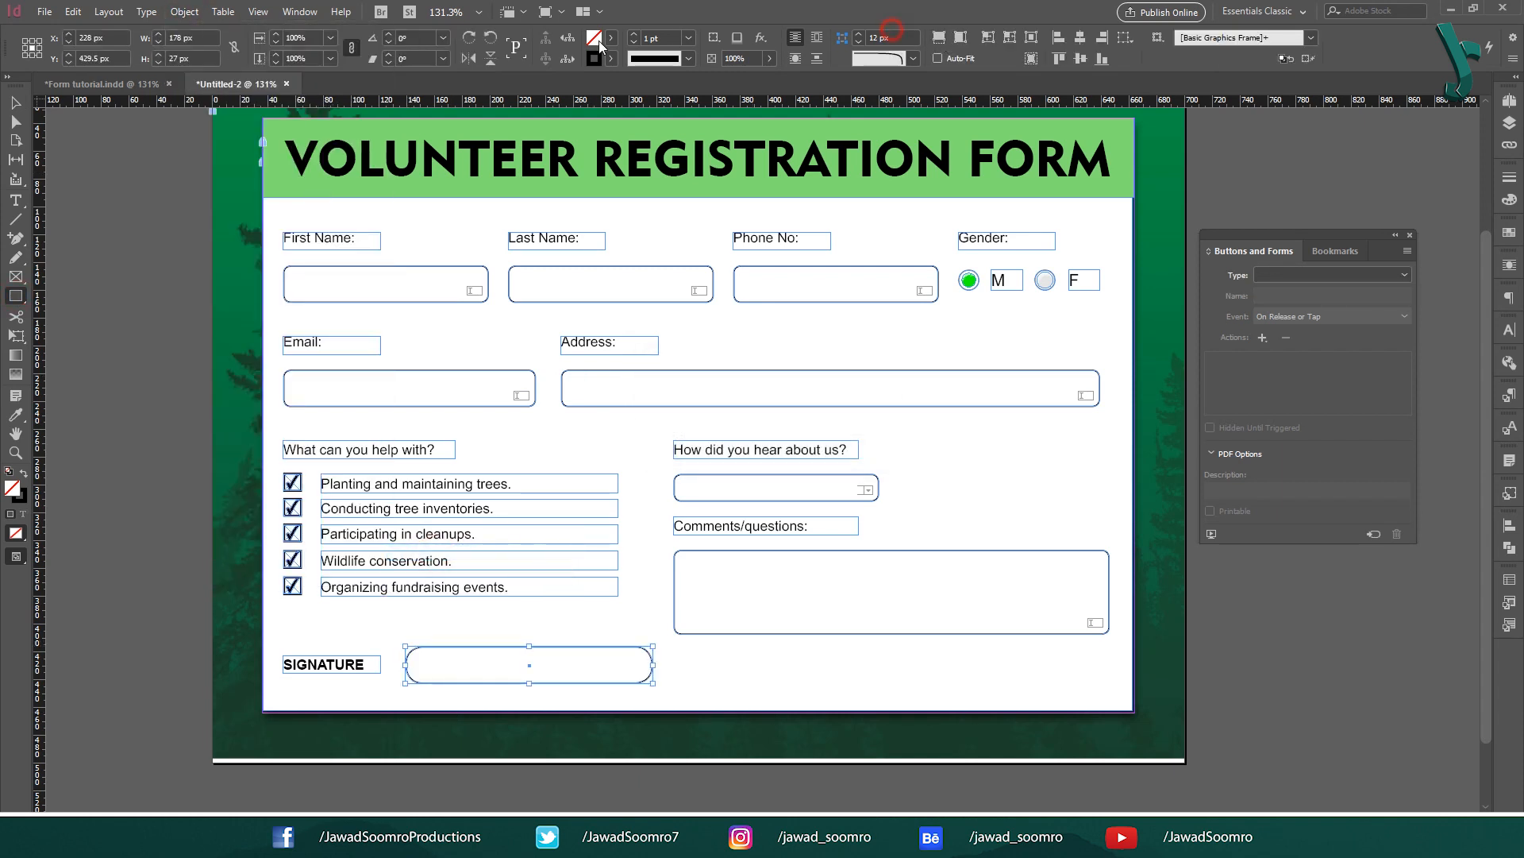
{"action": "triple_click", "coordinate": [896, 37]}
{"action": "type", "text": "5"}
{"action": "key", "text": "Return"}
{"action": "left_click", "coordinate": [16, 102]}
{"action": "left_click", "coordinate": [1349, 274]}
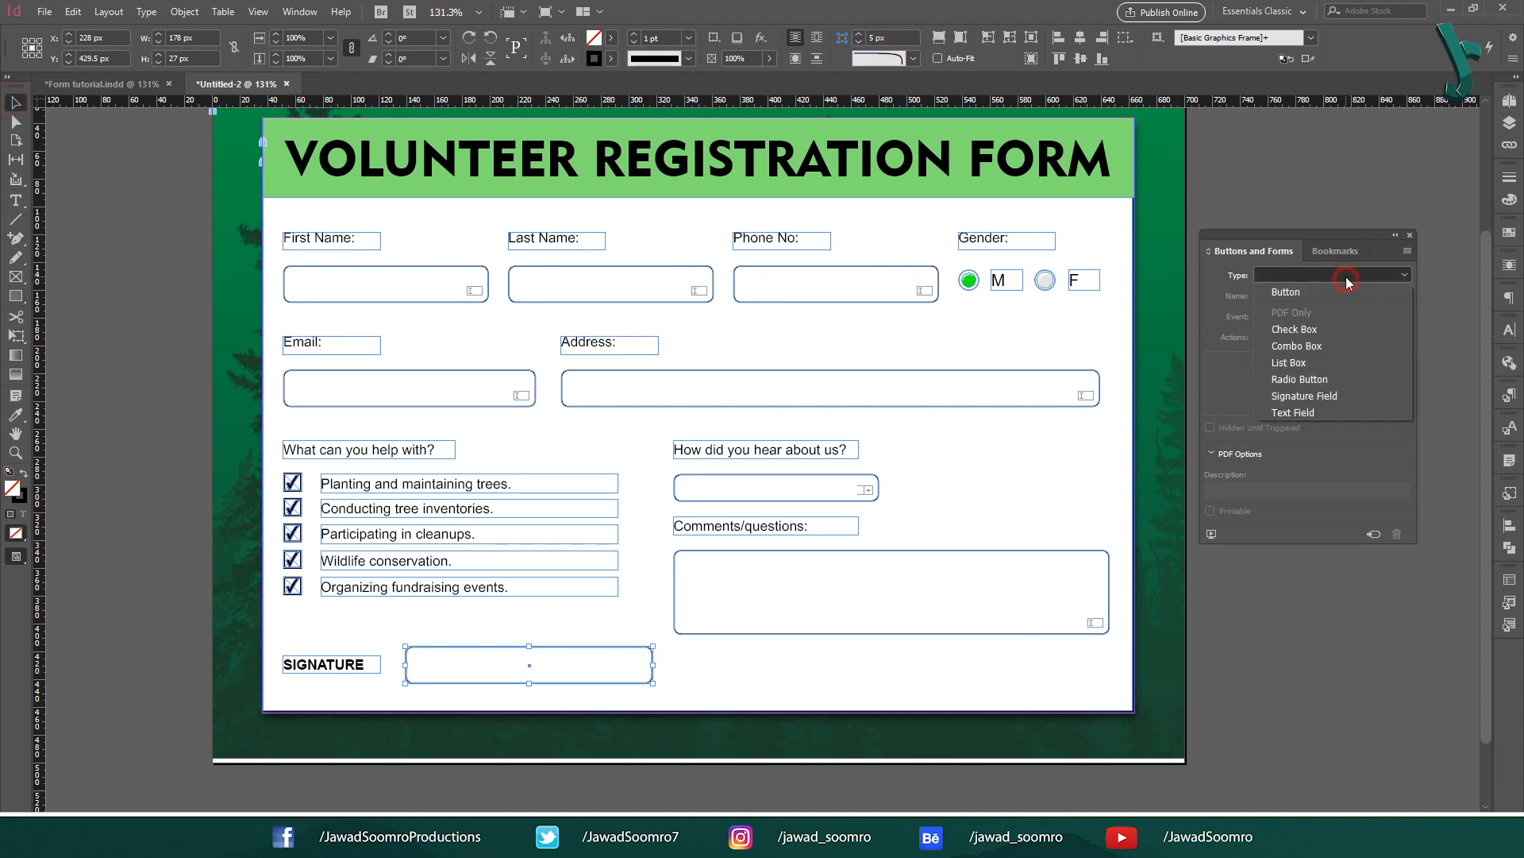
{"action": "left_click", "coordinate": [1302, 394]}
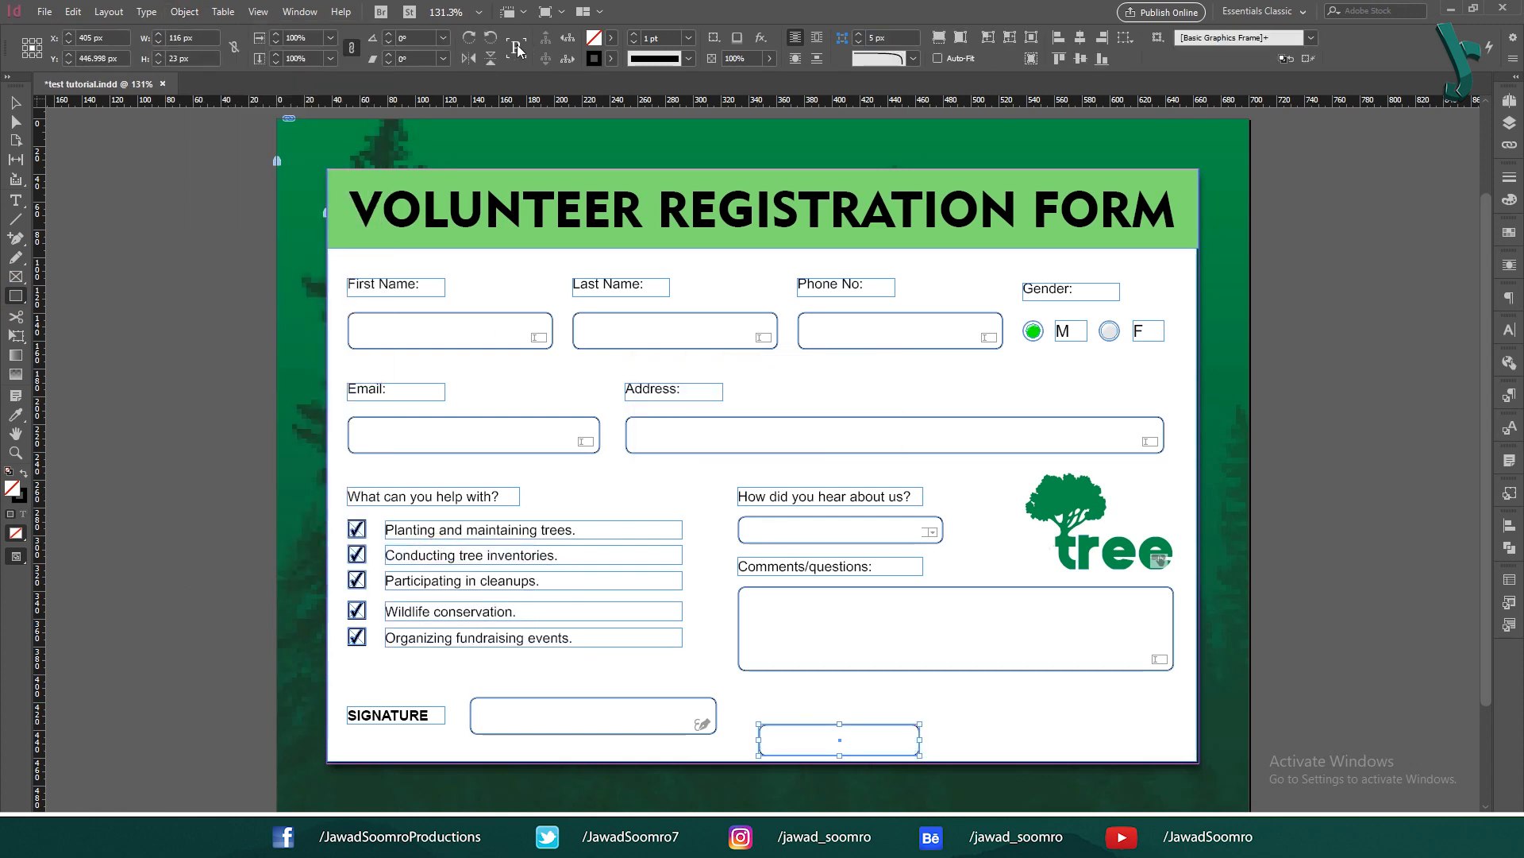
Step: Move the new rounded frame beside the signature field and remove its stroke
{"action": "key", "text": "v"}
{"action": "left_click_drag", "start_coordinate": [834, 739], "coordinate": [880, 716]}
{"action": "left_click", "coordinate": [610, 58]}
{"action": "left_click", "coordinate": [476, 99]}
{"action": "double_click", "coordinate": [11, 487]}
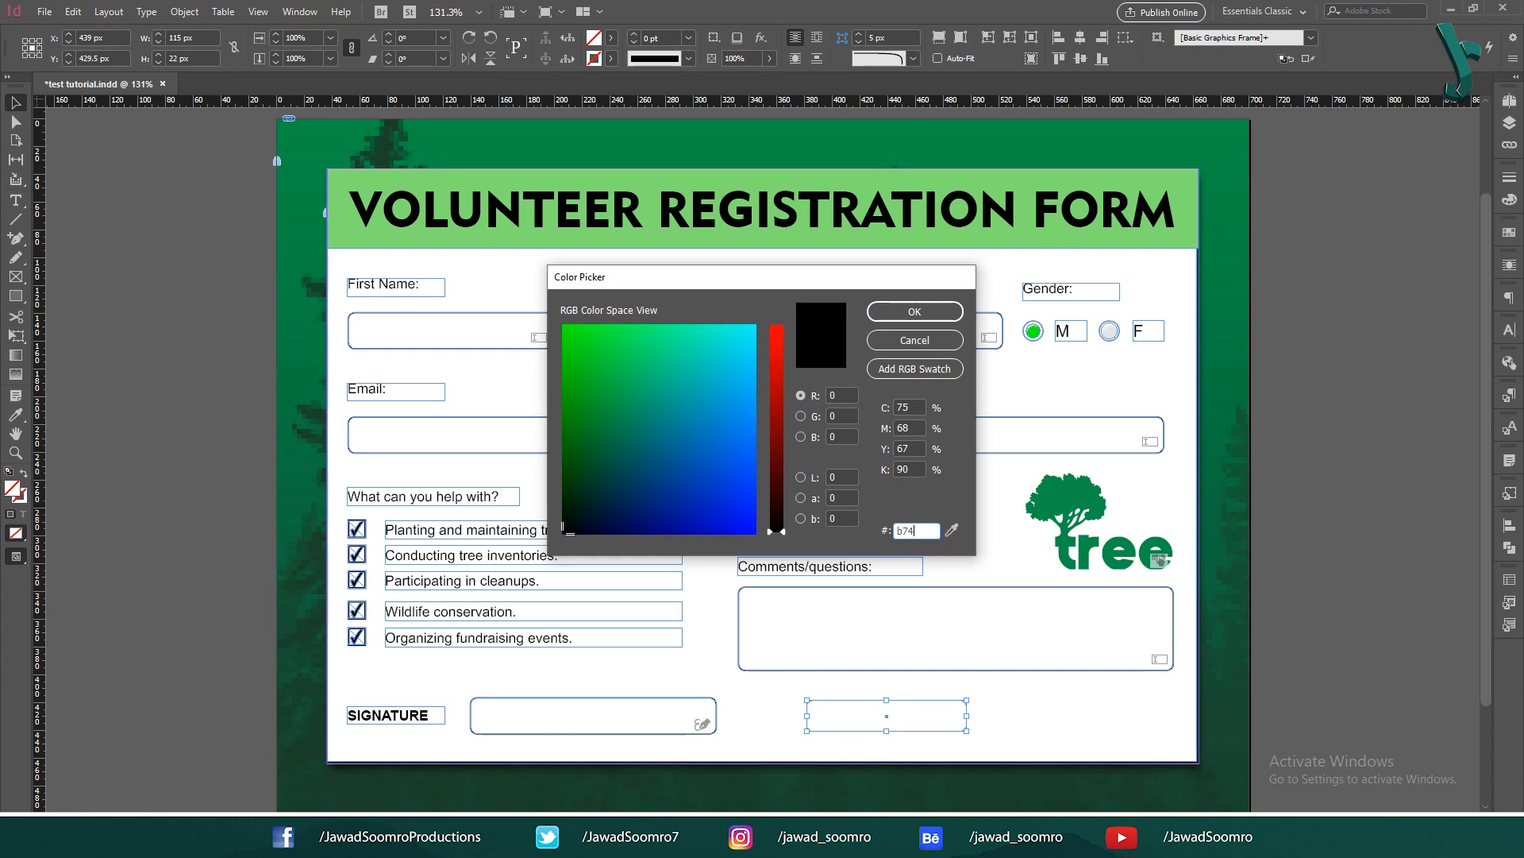
Step: Fill the frame orange and type CLEAR FORM inside it
{"action": "left_click", "coordinate": [580, 476]}
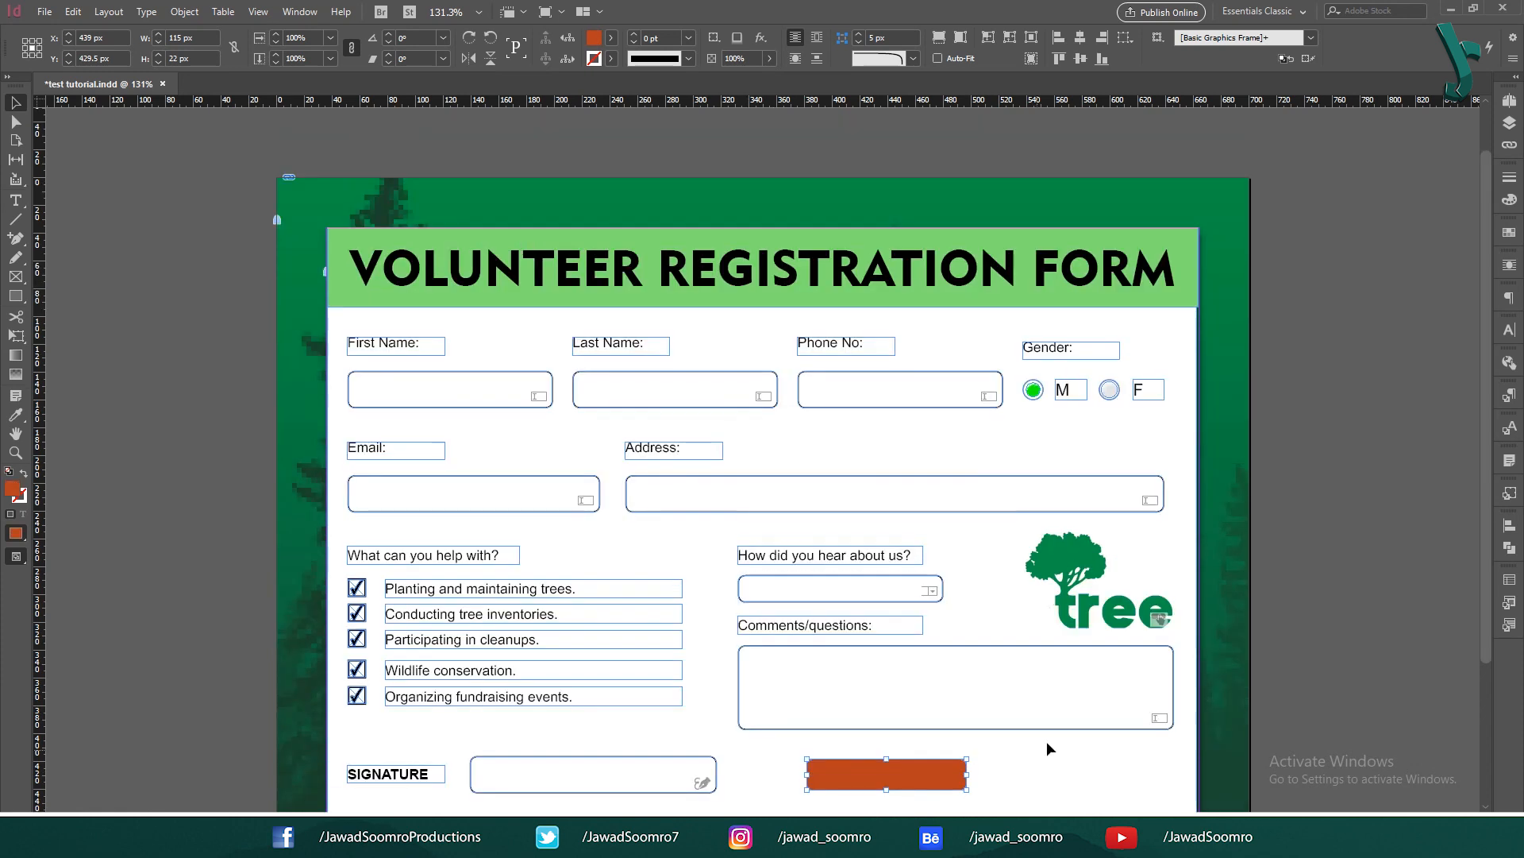
{"action": "key", "text": "t"}
{"action": "left_click", "coordinate": [835, 783]}
{"action": "type", "text": "CLEAR FORM"}
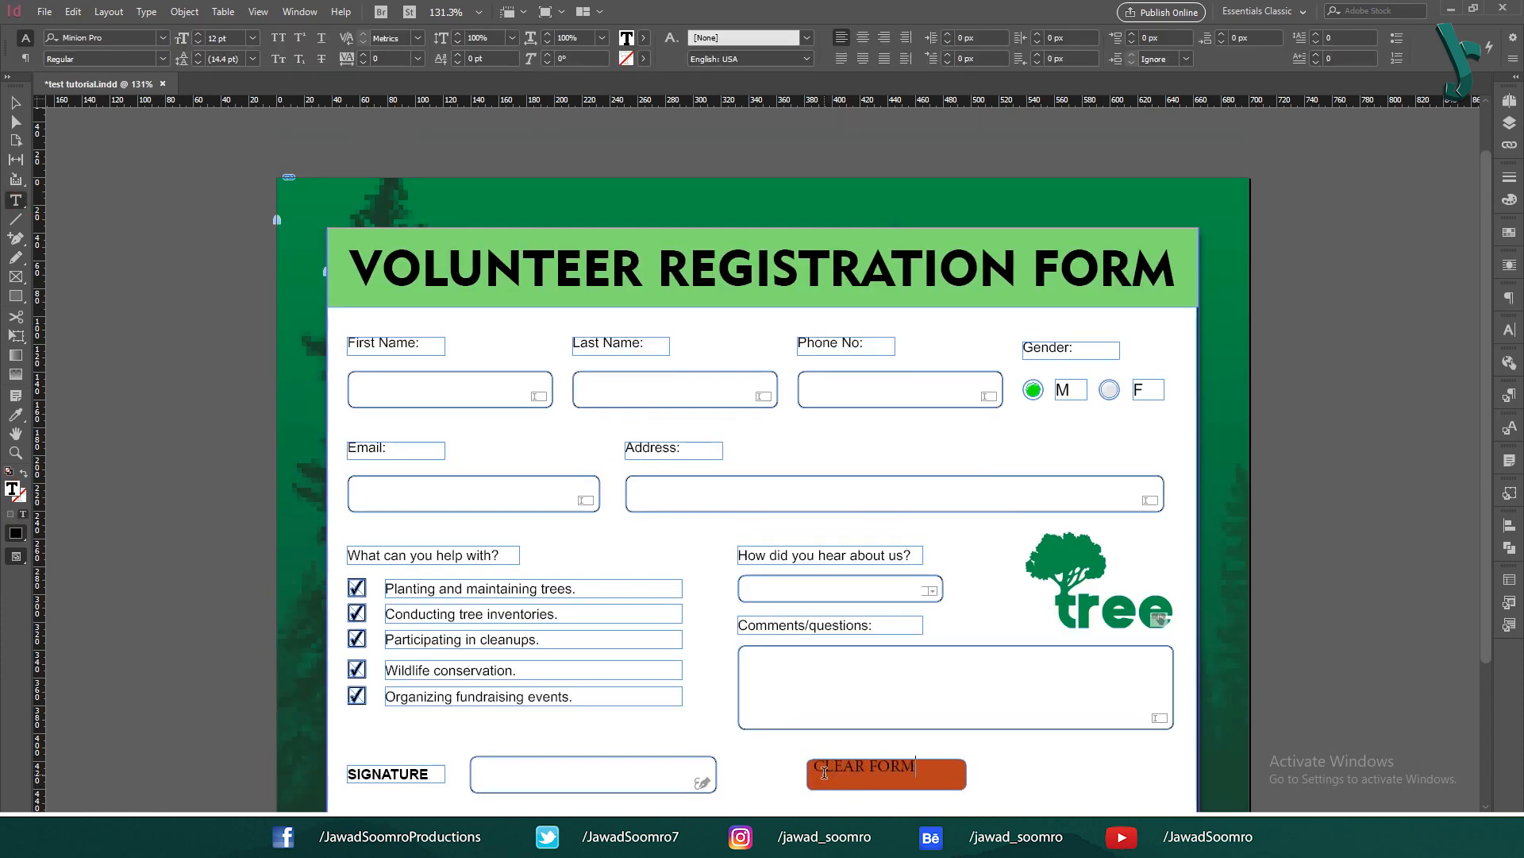
Step: Centre the CLEAR FORM text horizontally and vertically in its frame
{"action": "triple_click", "coordinate": [897, 770]}
{"action": "left_click", "coordinate": [862, 37]}
{"action": "left_click", "coordinate": [184, 11]}
{"action": "left_click", "coordinate": [229, 235]}
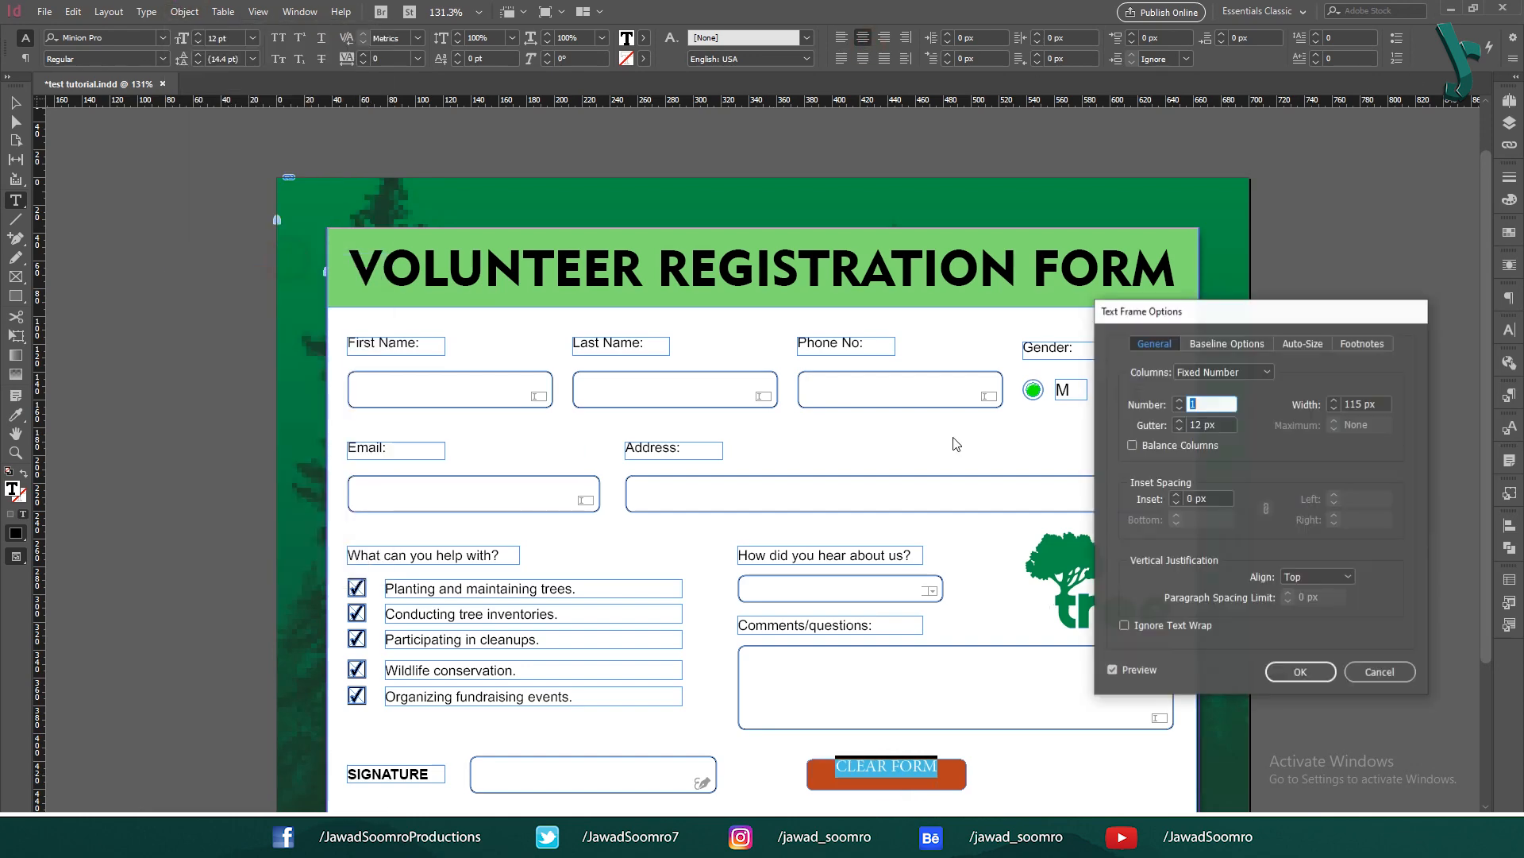
{"action": "left_click", "coordinate": [1318, 575]}
{"action": "left_click", "coordinate": [1310, 606]}
{"action": "left_click", "coordinate": [1317, 675]}
Step: Set CLEAR FORM in a bold geometric font with white fill
{"action": "left_click", "coordinate": [111, 37]}
{"action": "type", "text": "geo"}
{"action": "left_click", "coordinate": [184, 137]}
{"action": "left_click", "coordinate": [643, 37]}
{"action": "left_click", "coordinate": [505, 139]}
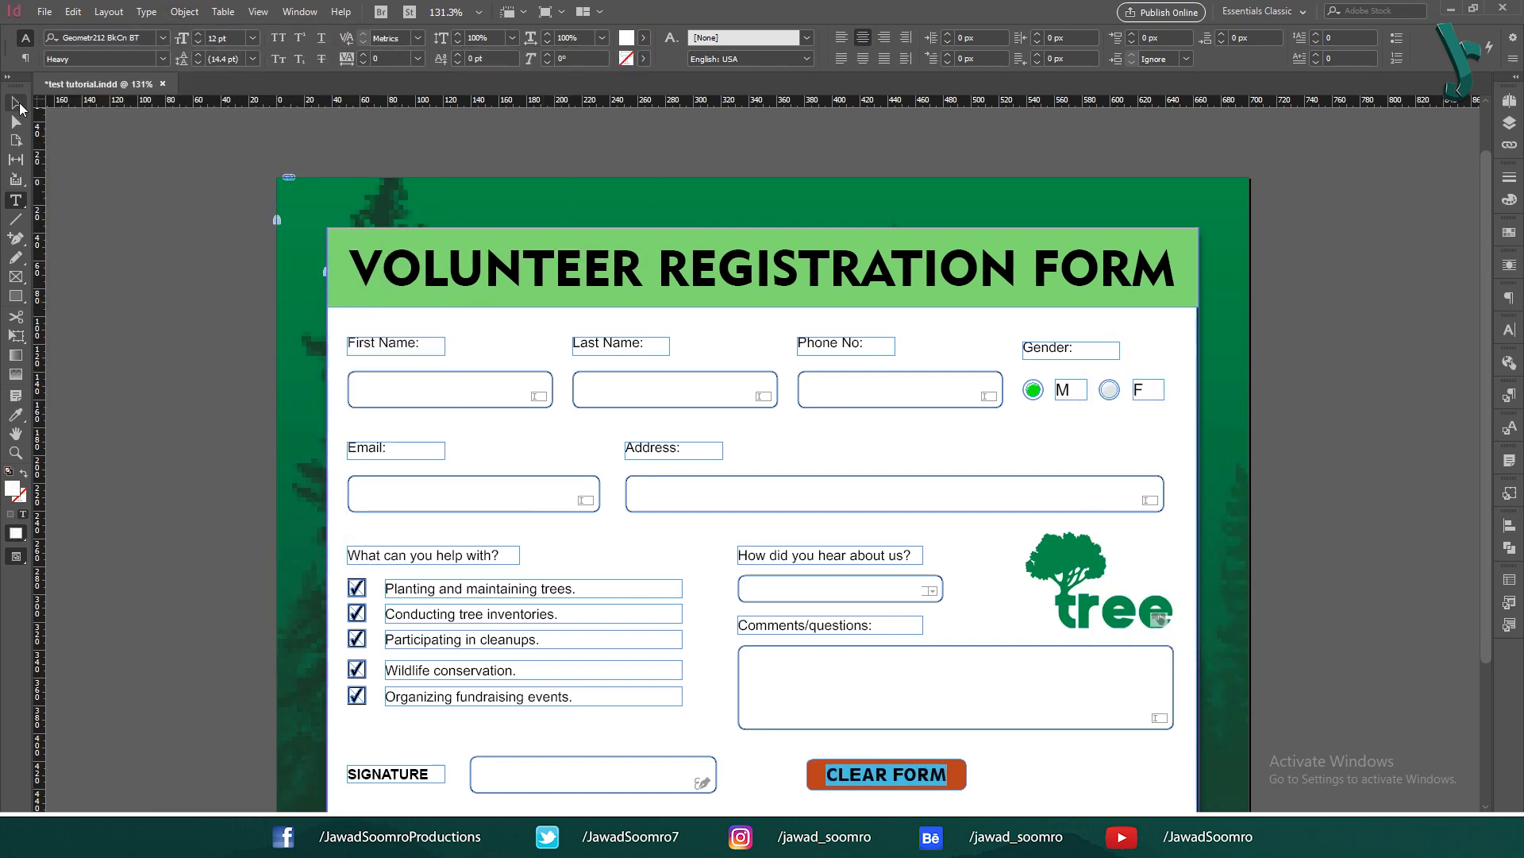
{"action": "left_click", "coordinate": [16, 102]}
{"action": "left_click", "coordinate": [165, 220]}
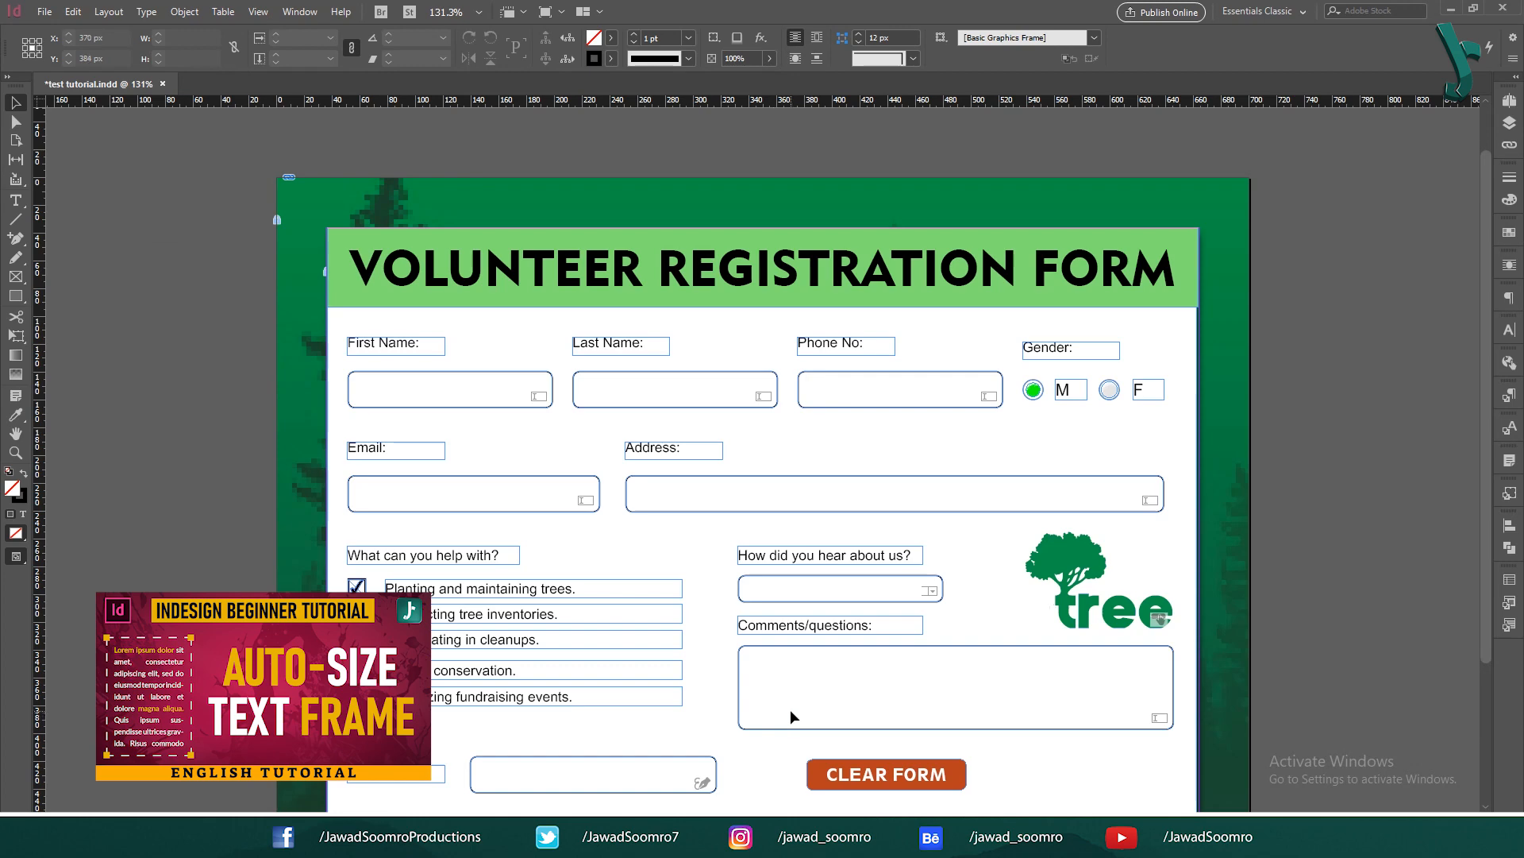
Step: Turn the CLEAR FORM frame into a Button with a Clear Form action
{"action": "left_click", "coordinate": [886, 775]}
{"action": "left_click", "coordinate": [299, 11]}
{"action": "mouse_move", "coordinate": [333, 227]}
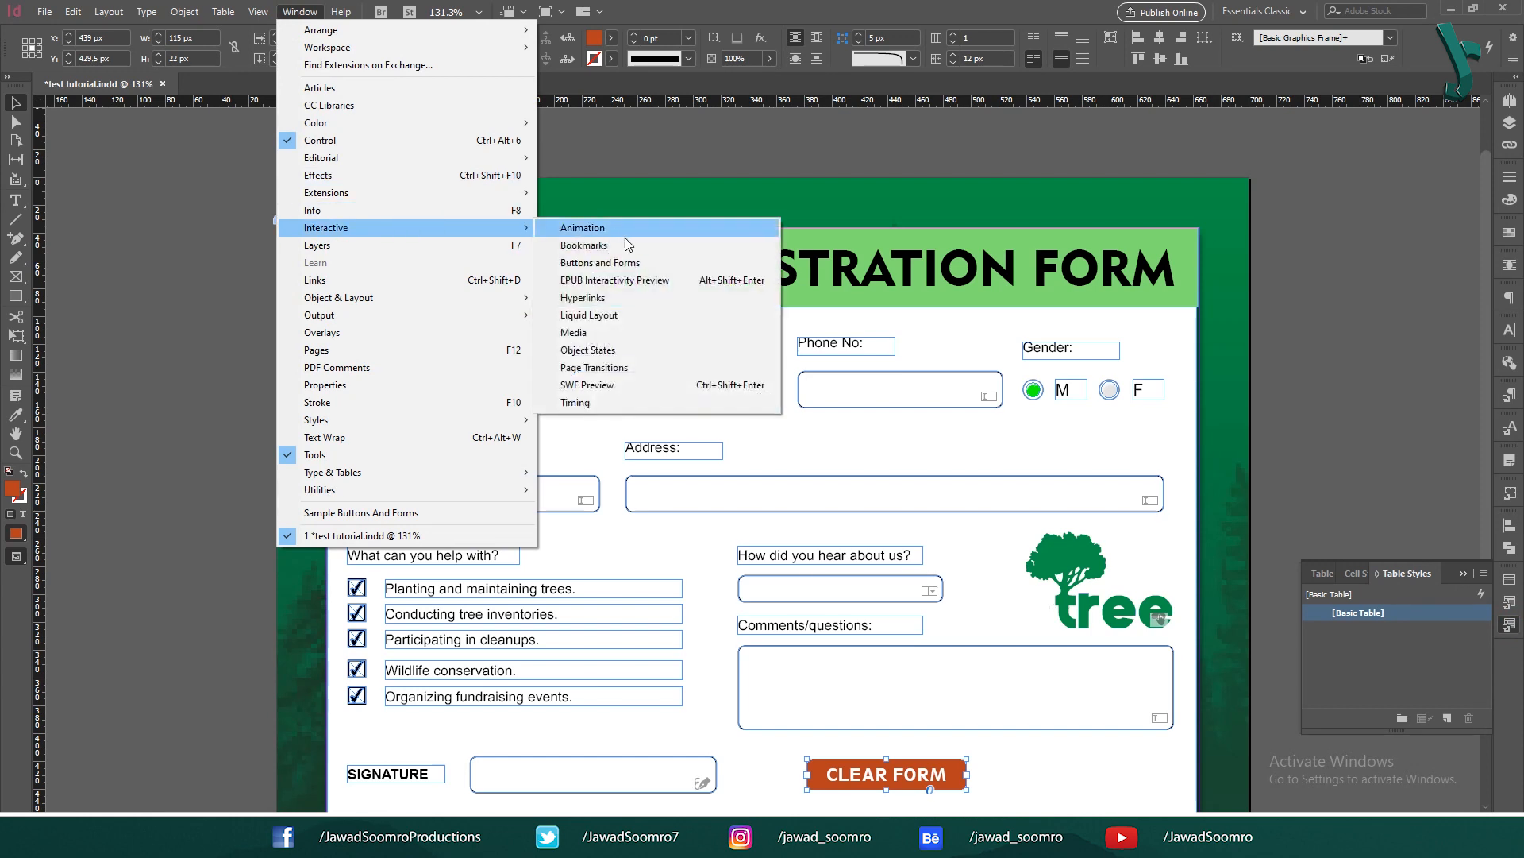
{"action": "left_click", "coordinate": [599, 262]}
{"action": "left_click", "coordinate": [1388, 249]}
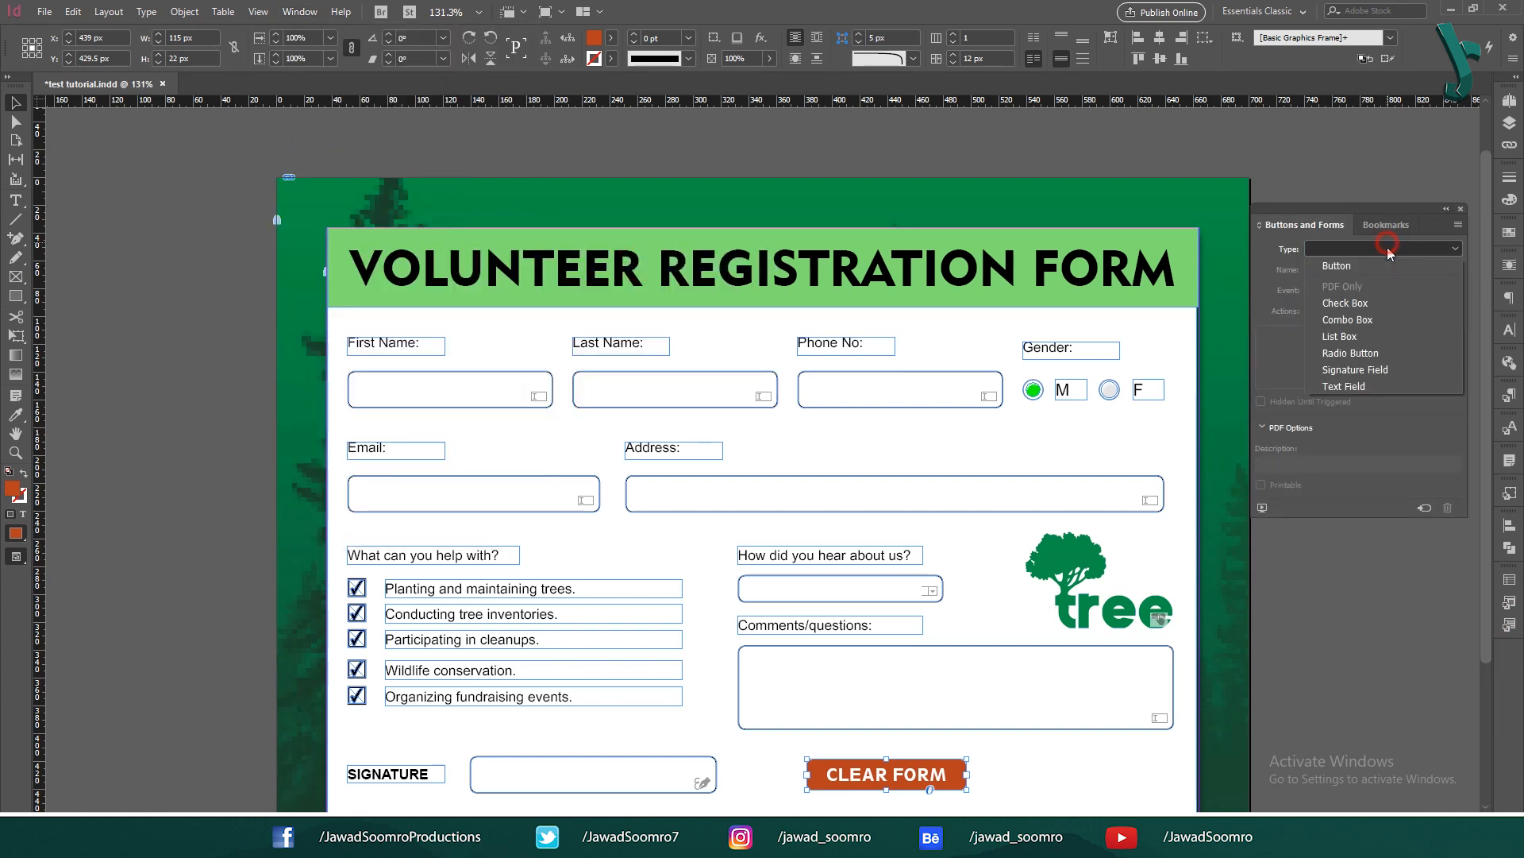
{"action": "left_click", "coordinate": [1377, 265]}
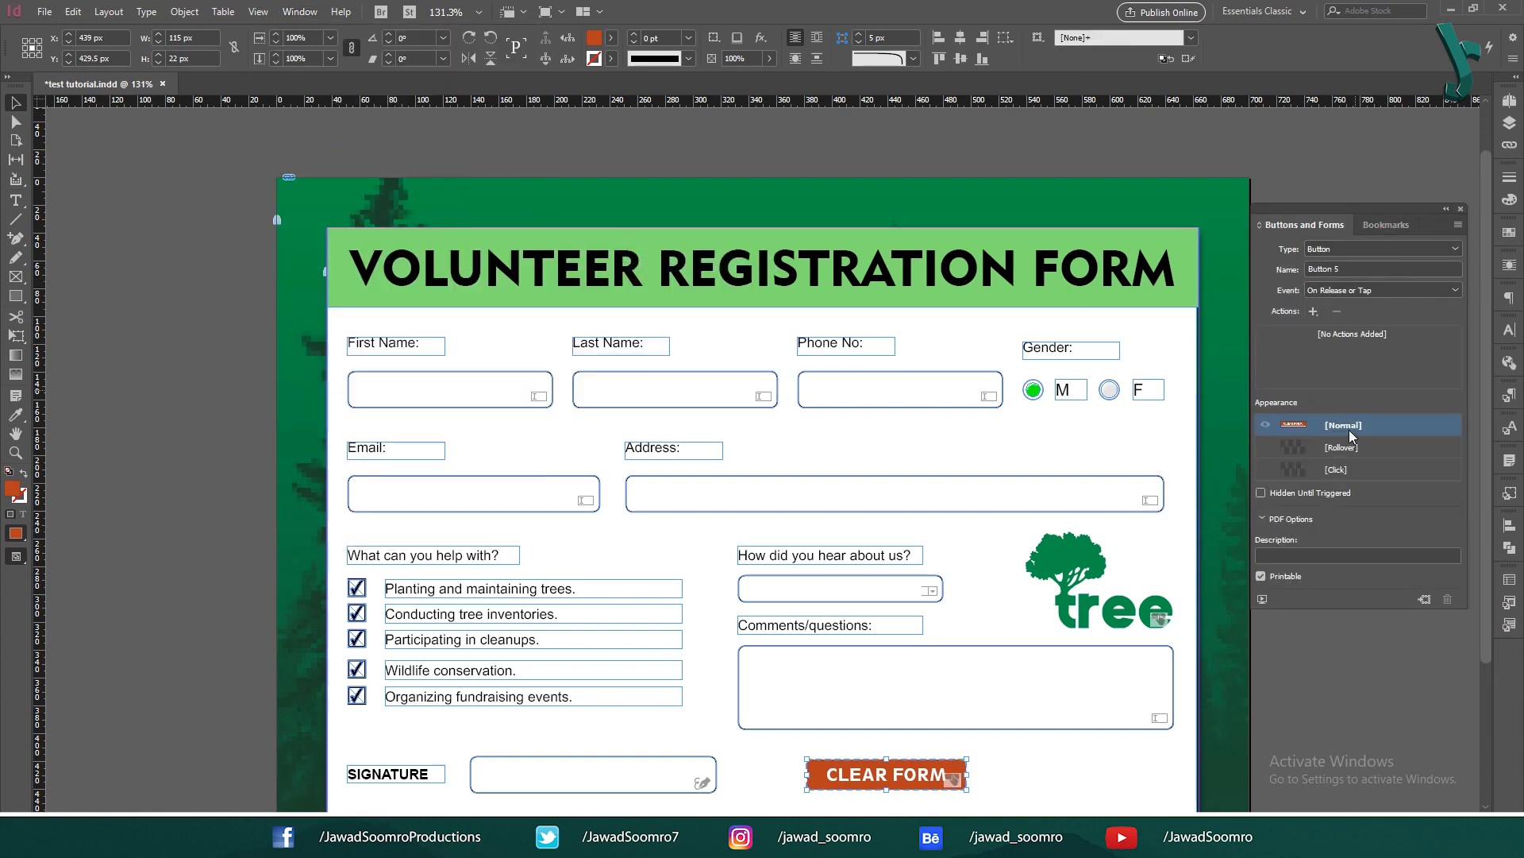
{"action": "left_click", "coordinate": [1314, 311]}
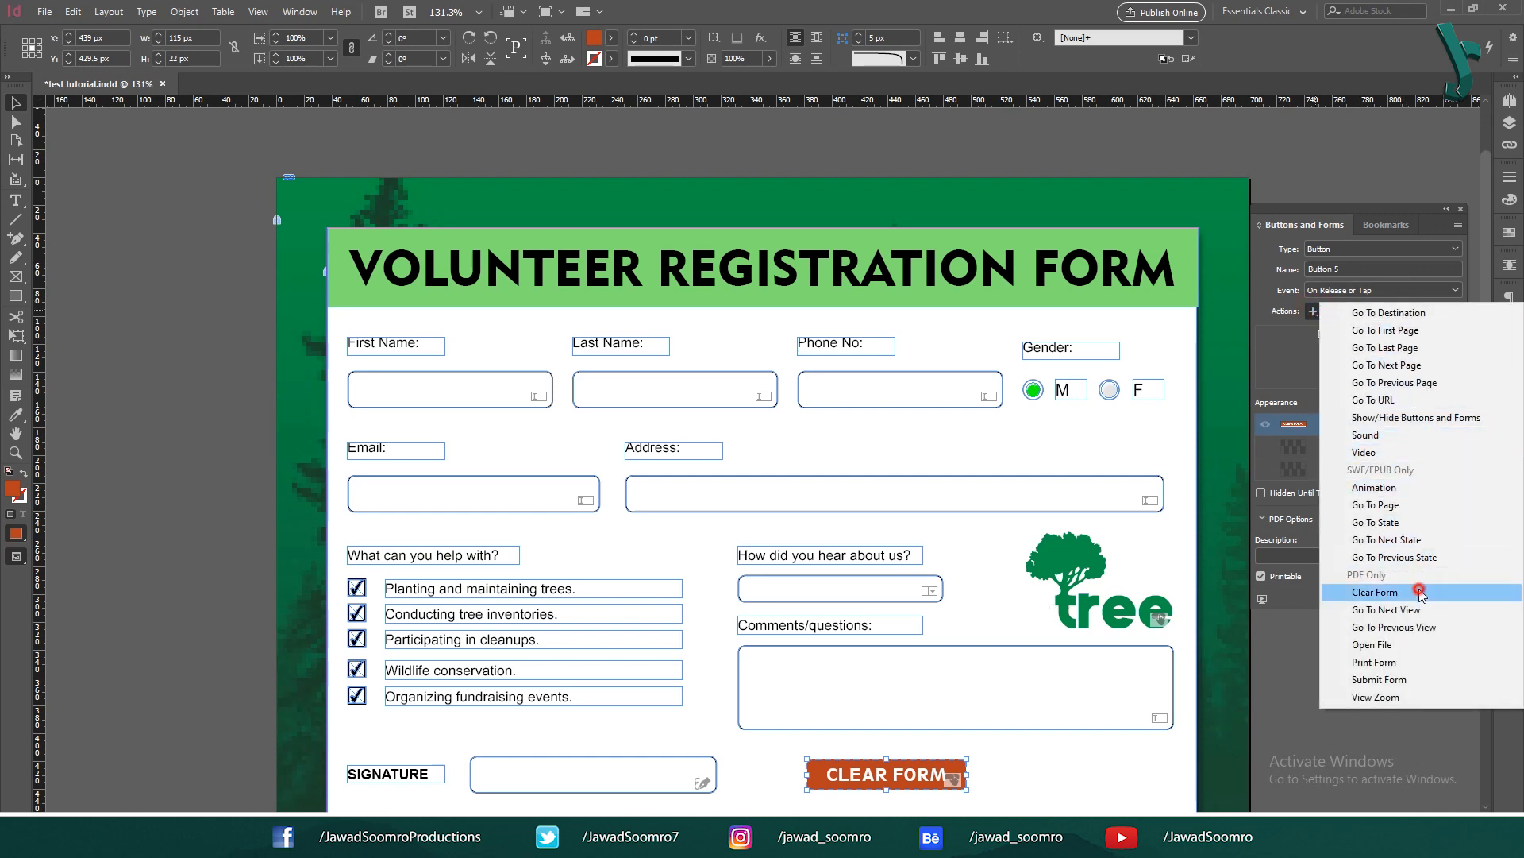
{"action": "left_click", "coordinate": [1375, 592]}
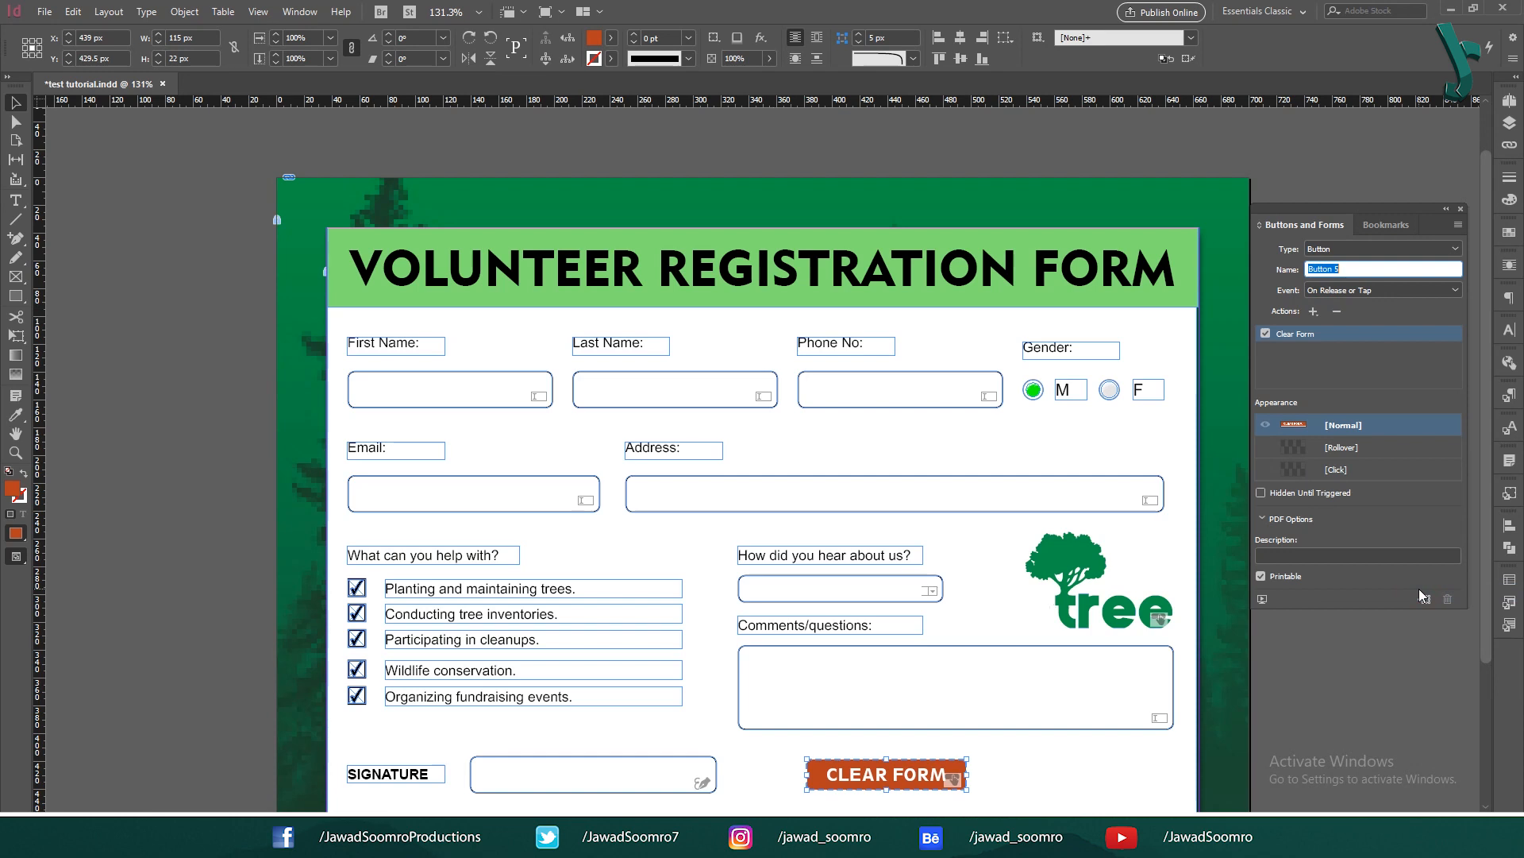
Step: Enable the Rollover and Click states, each with its own orange fill
{"action": "left_click", "coordinate": [1365, 448]}
{"action": "double_click", "coordinate": [13, 489]}
{"action": "left_click", "coordinate": [921, 530]}
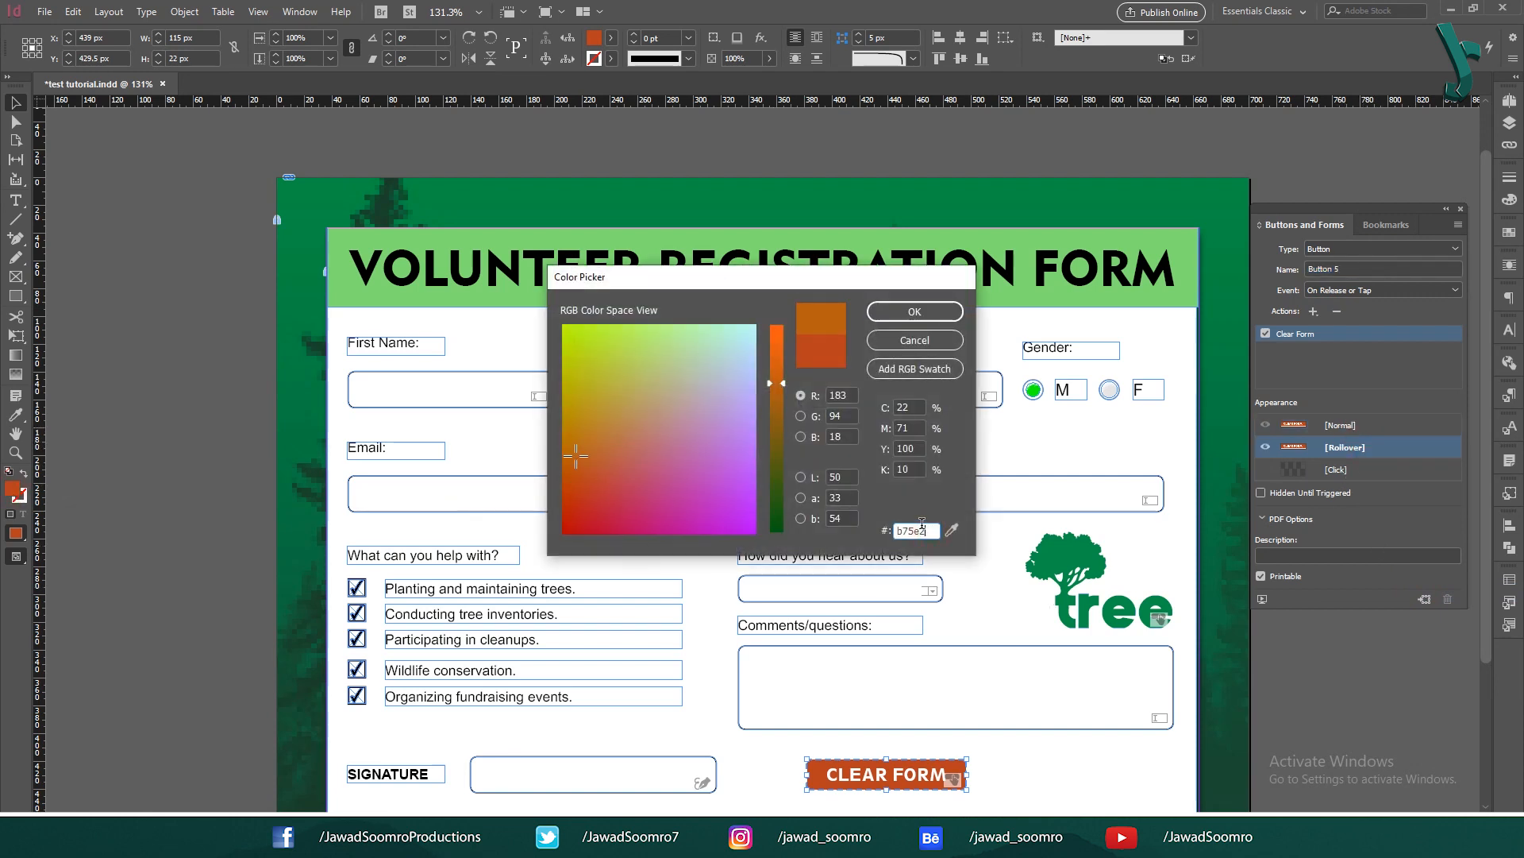
{"action": "left_click", "coordinate": [914, 311]}
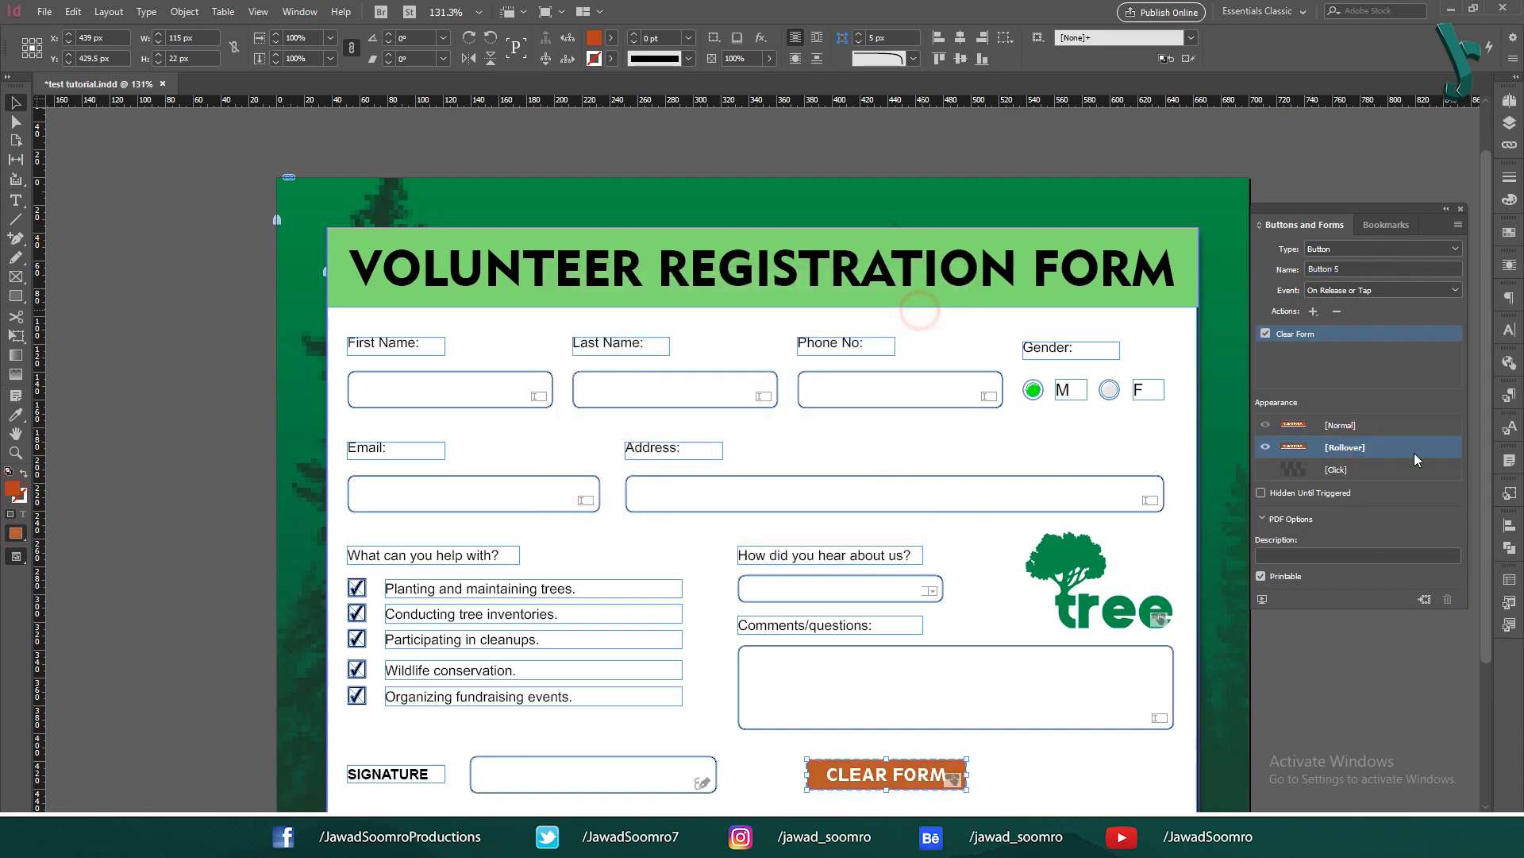
{"action": "left_click", "coordinate": [1374, 470]}
{"action": "double_click", "coordinate": [12, 489]}
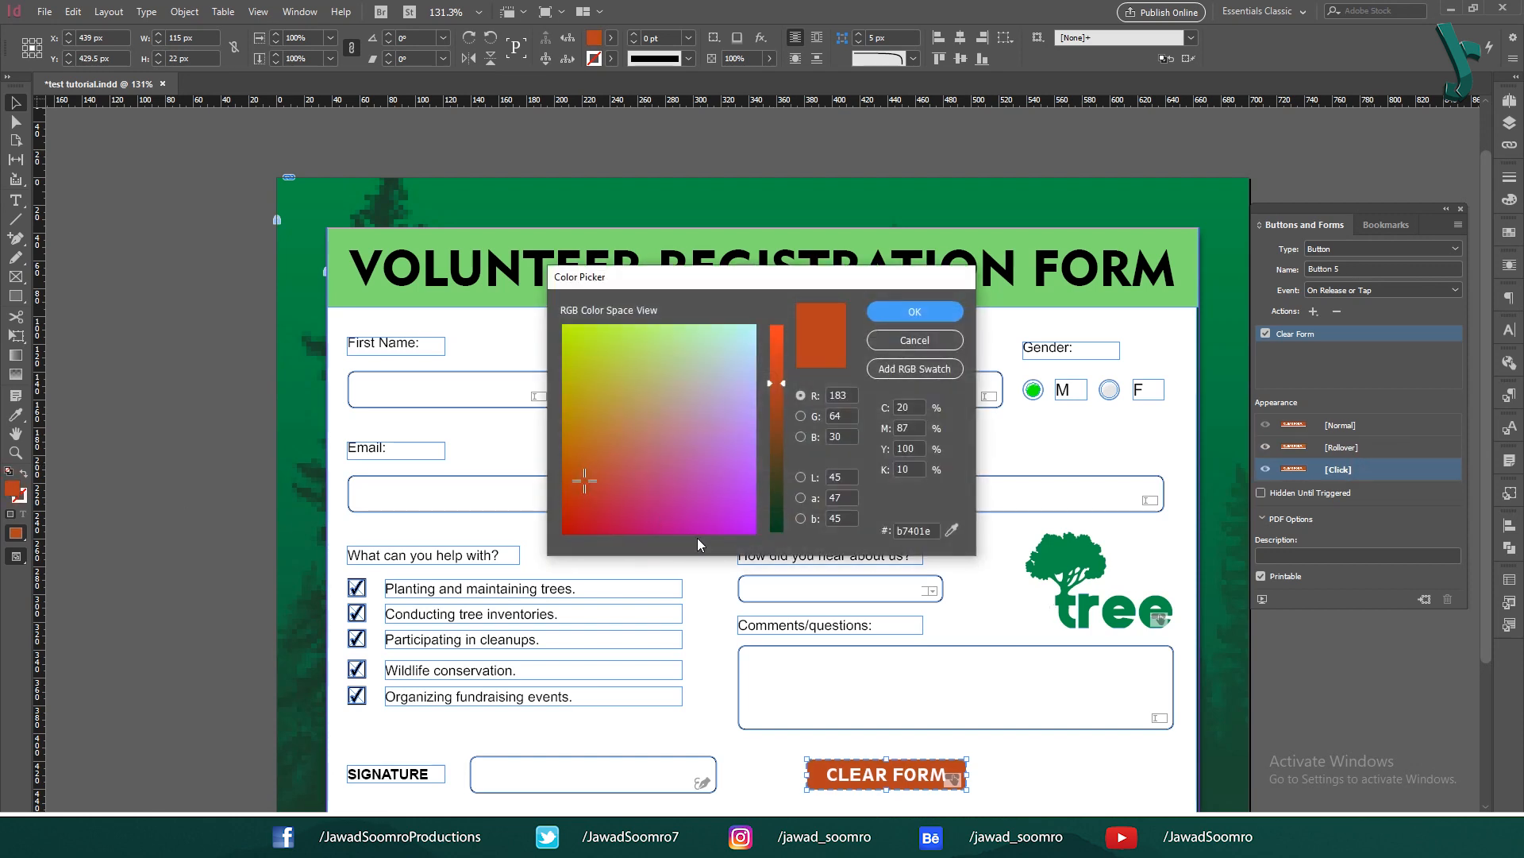
{"action": "double_click", "coordinate": [914, 530]}
{"action": "key", "text": "ctrl+v"}
{"action": "key", "text": "Return"}
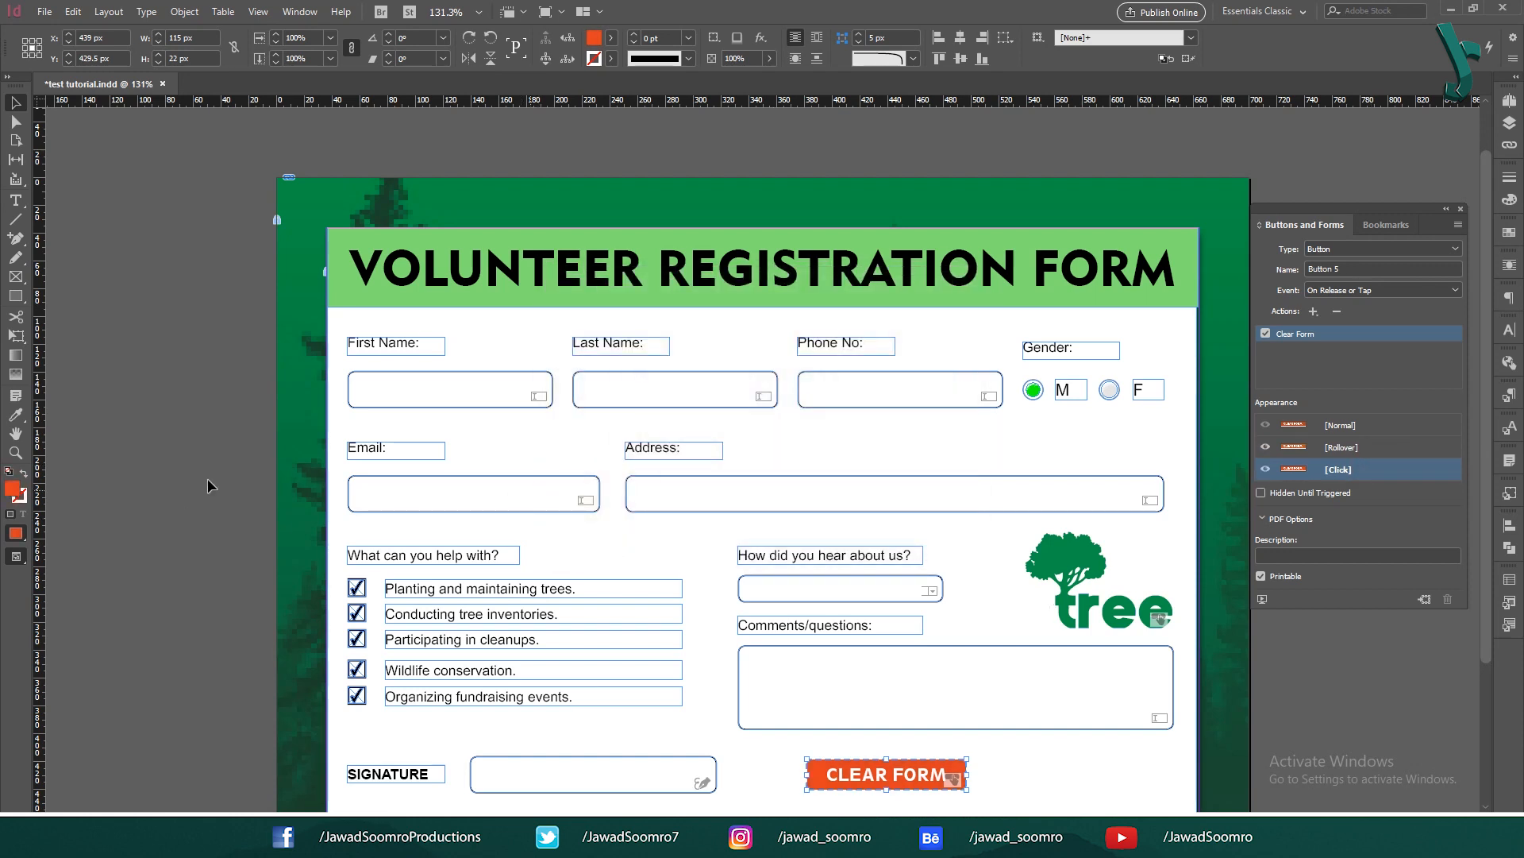
{"action": "left_click", "coordinate": [1350, 424]}
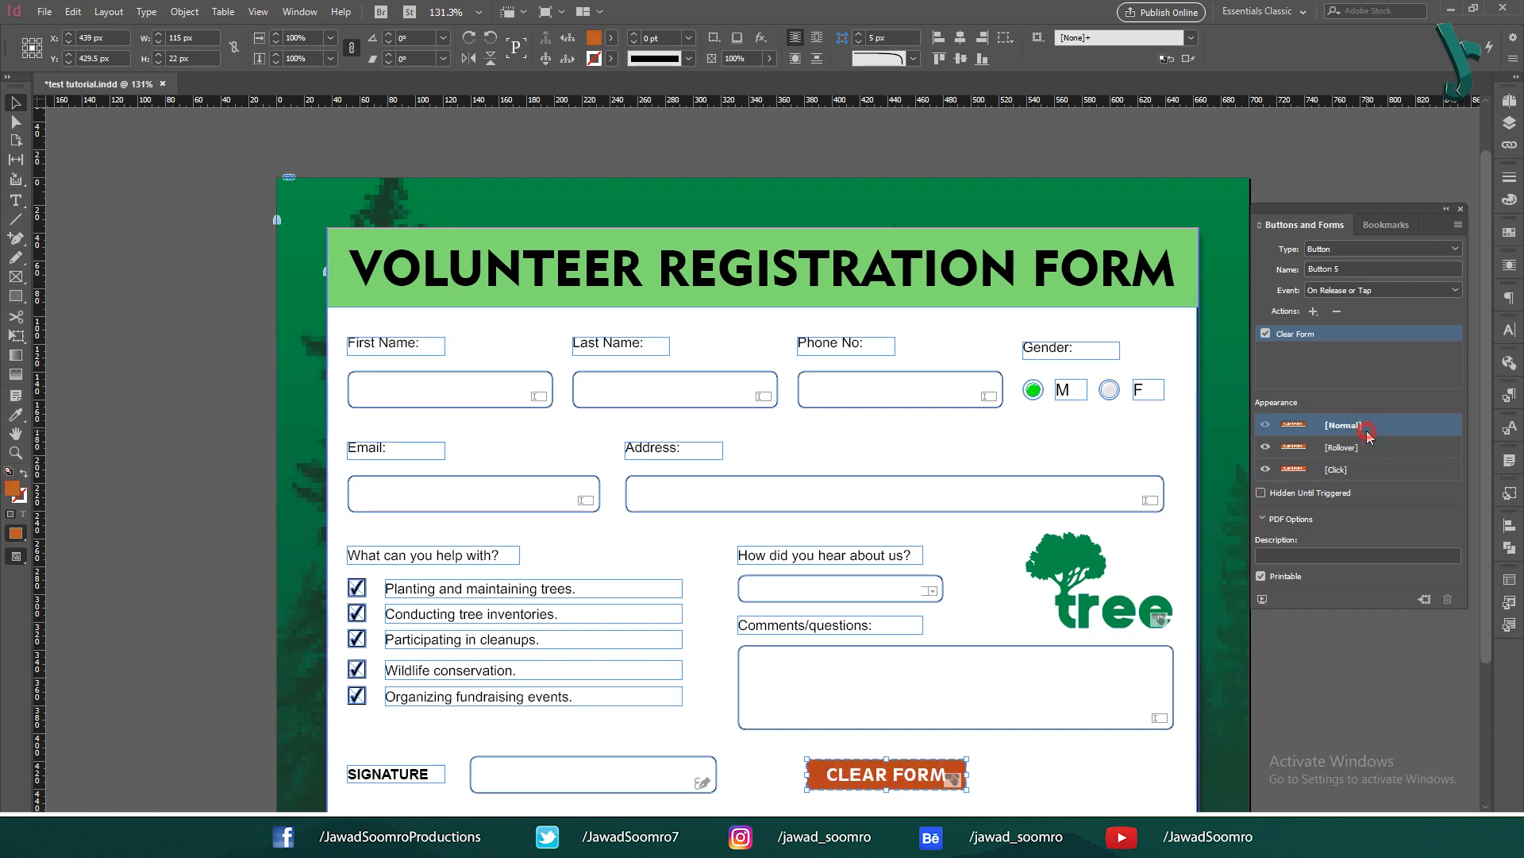
{"action": "left_click", "coordinate": [155, 258]}
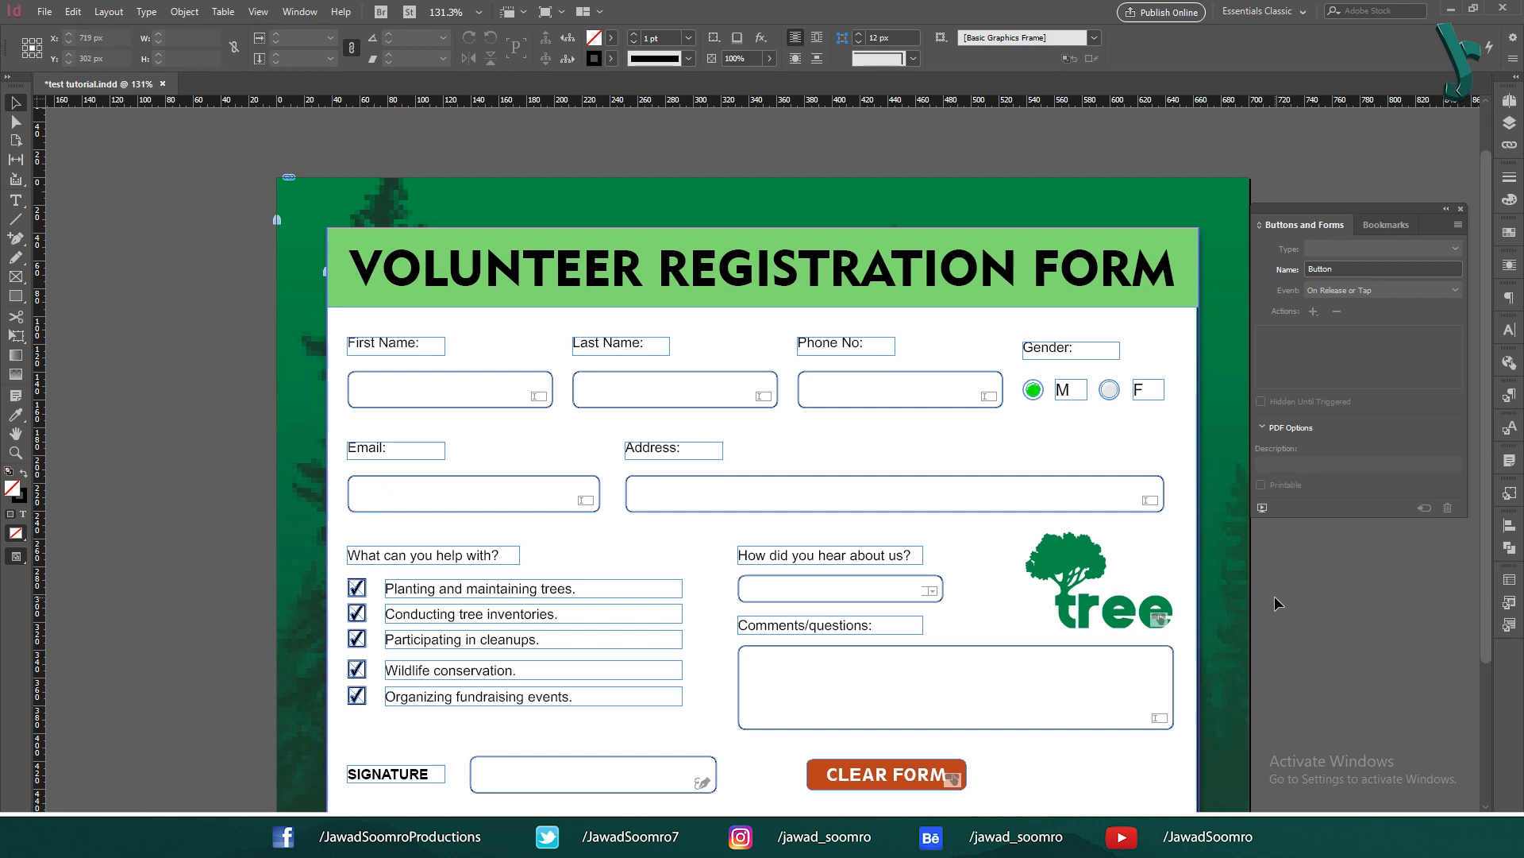
Step: Copy the button to the right, rename it 'Submit form' and replace its action with Submit Form
{"action": "left_click_drag", "start_coordinate": [849, 776], "coordinate": [1045, 778]}
{"action": "left_click_drag", "start_coordinate": [1436, 269], "coordinate": [1081, 281]}
{"action": "type", "text": "Submit f"}
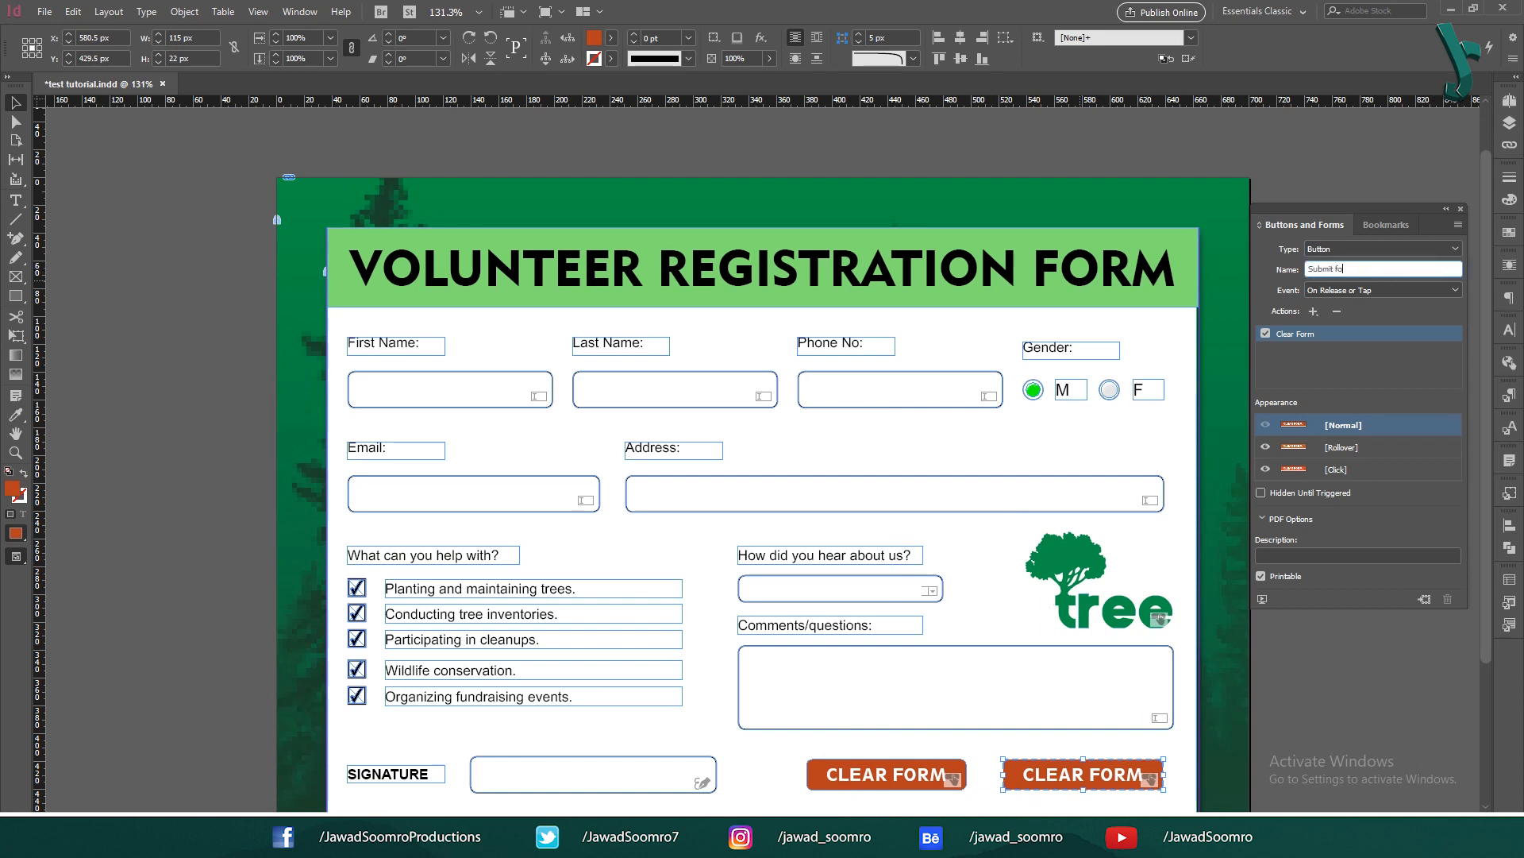
{"action": "type", "text": "orm"}
{"action": "left_click", "coordinate": [1338, 312]}
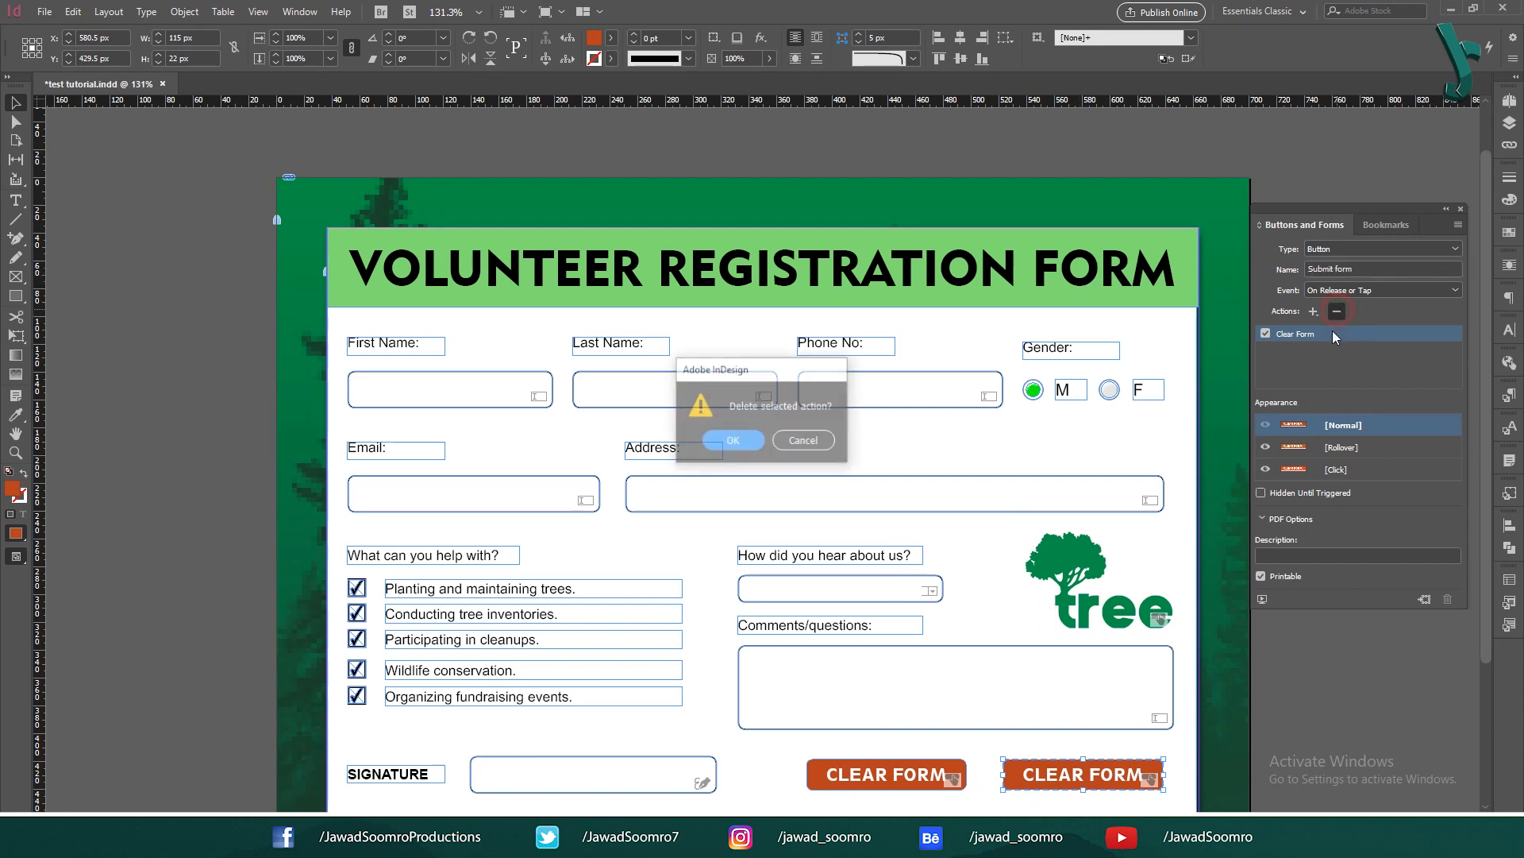
{"action": "left_click", "coordinate": [728, 435]}
{"action": "left_click", "coordinate": [1313, 311]}
{"action": "left_click", "coordinate": [1349, 678]}
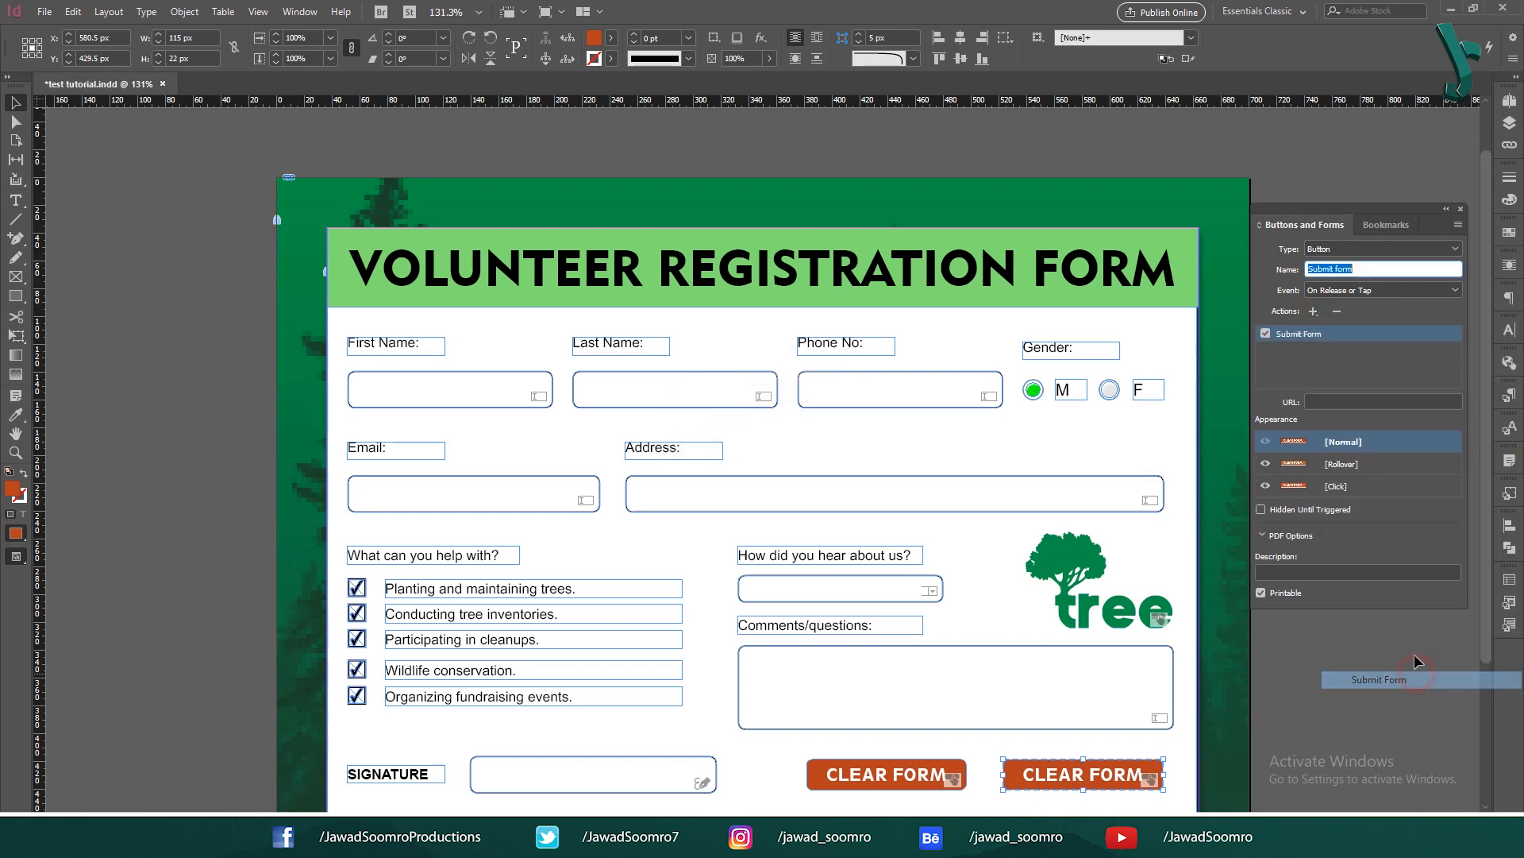
Step: Fill the Submit button green (7ed47e) and make its text dark
{"action": "double_click", "coordinate": [13, 488]}
{"action": "left_click", "coordinate": [914, 530]}
{"action": "type", "text": "7ed47e"}
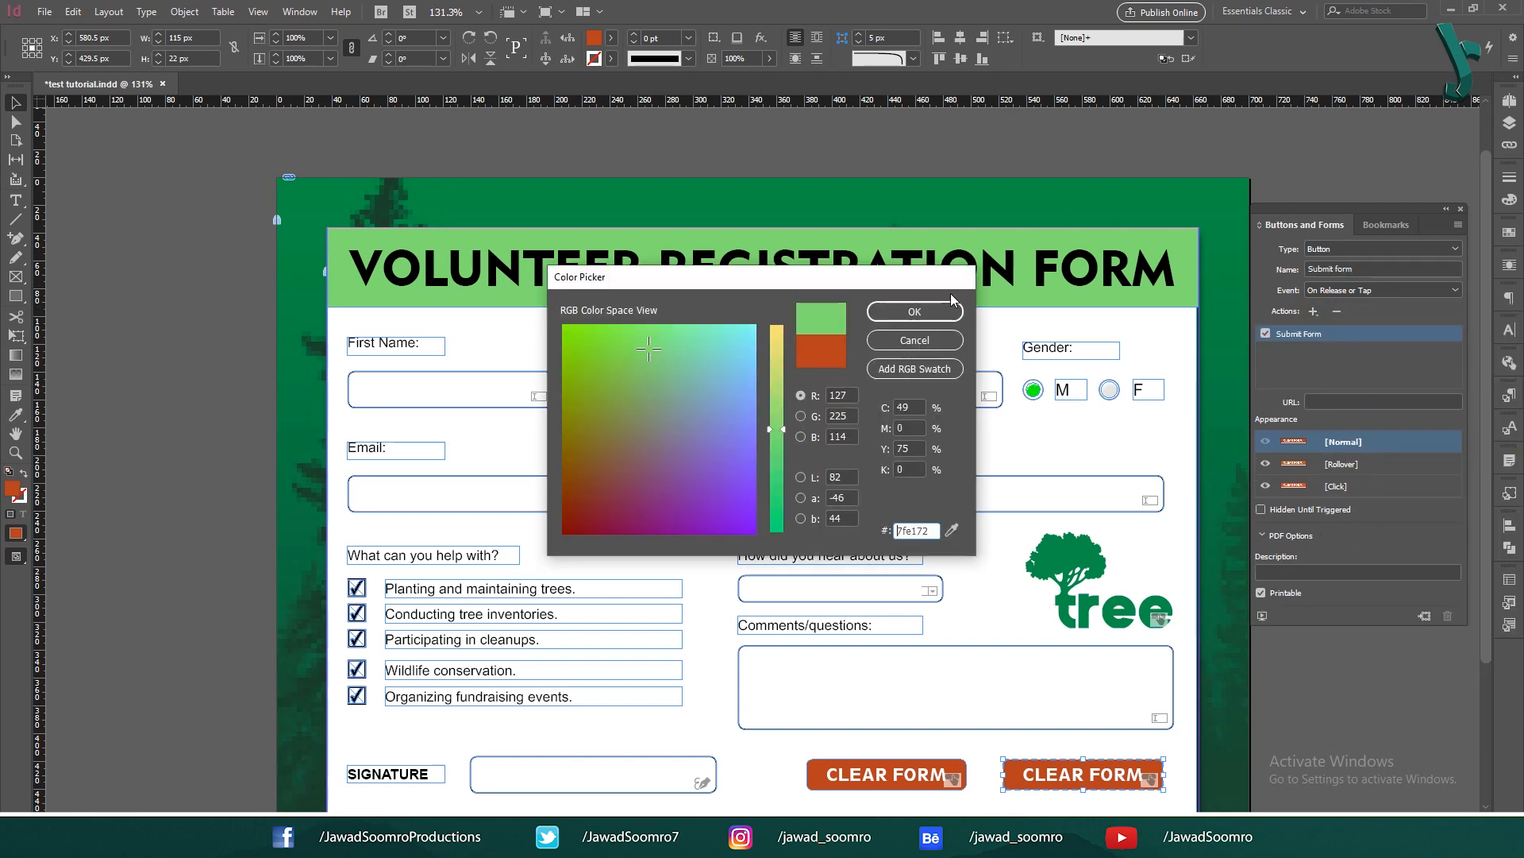
{"action": "left_click", "coordinate": [914, 312]}
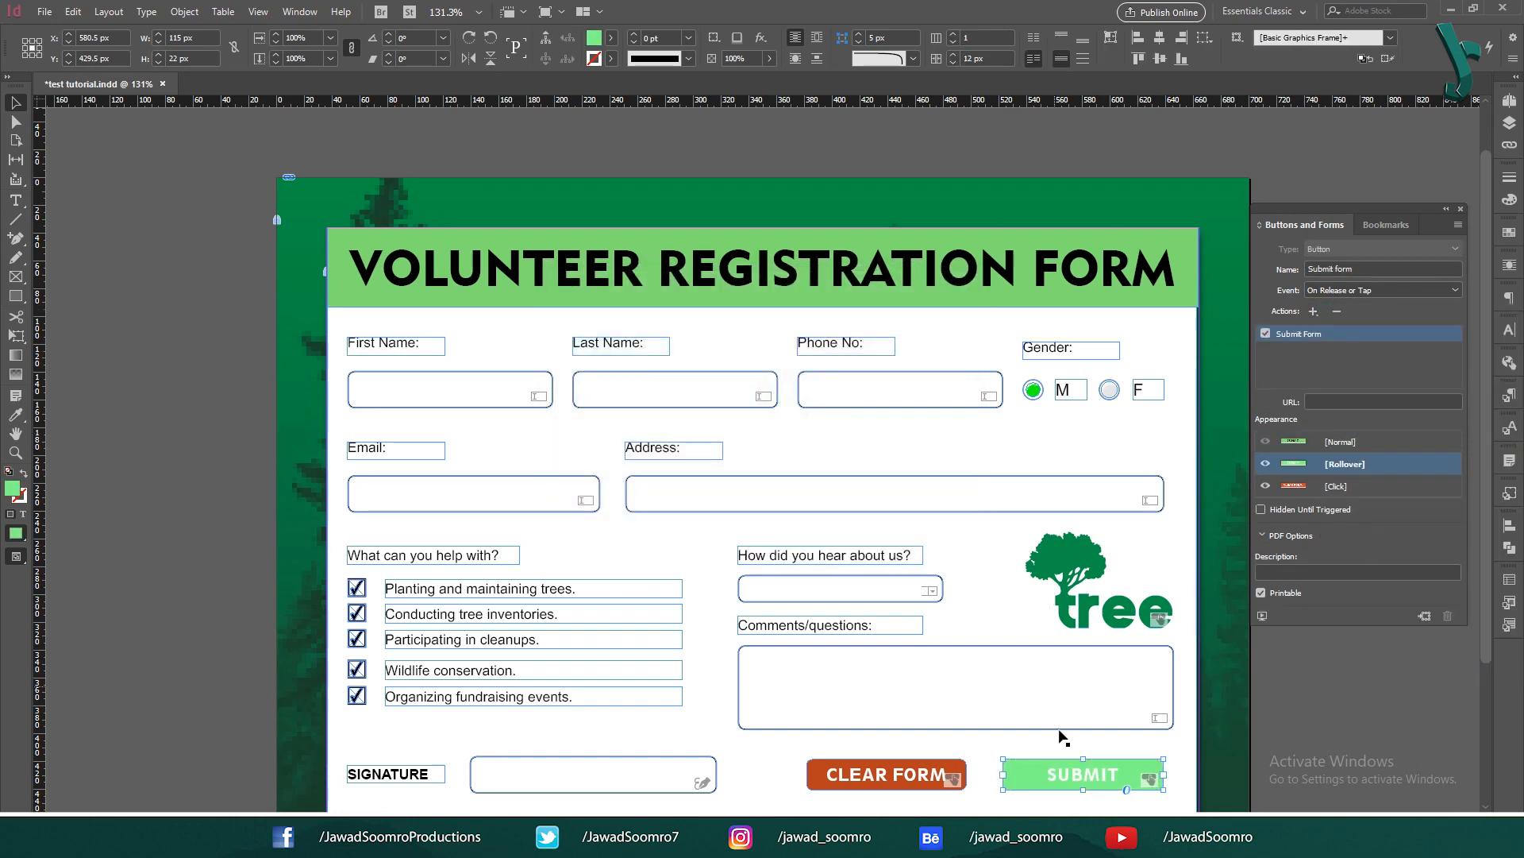
{"action": "double_click", "coordinate": [1082, 775]}
{"action": "left_click", "coordinate": [649, 38]}
{"action": "left_click", "coordinate": [548, 104]}
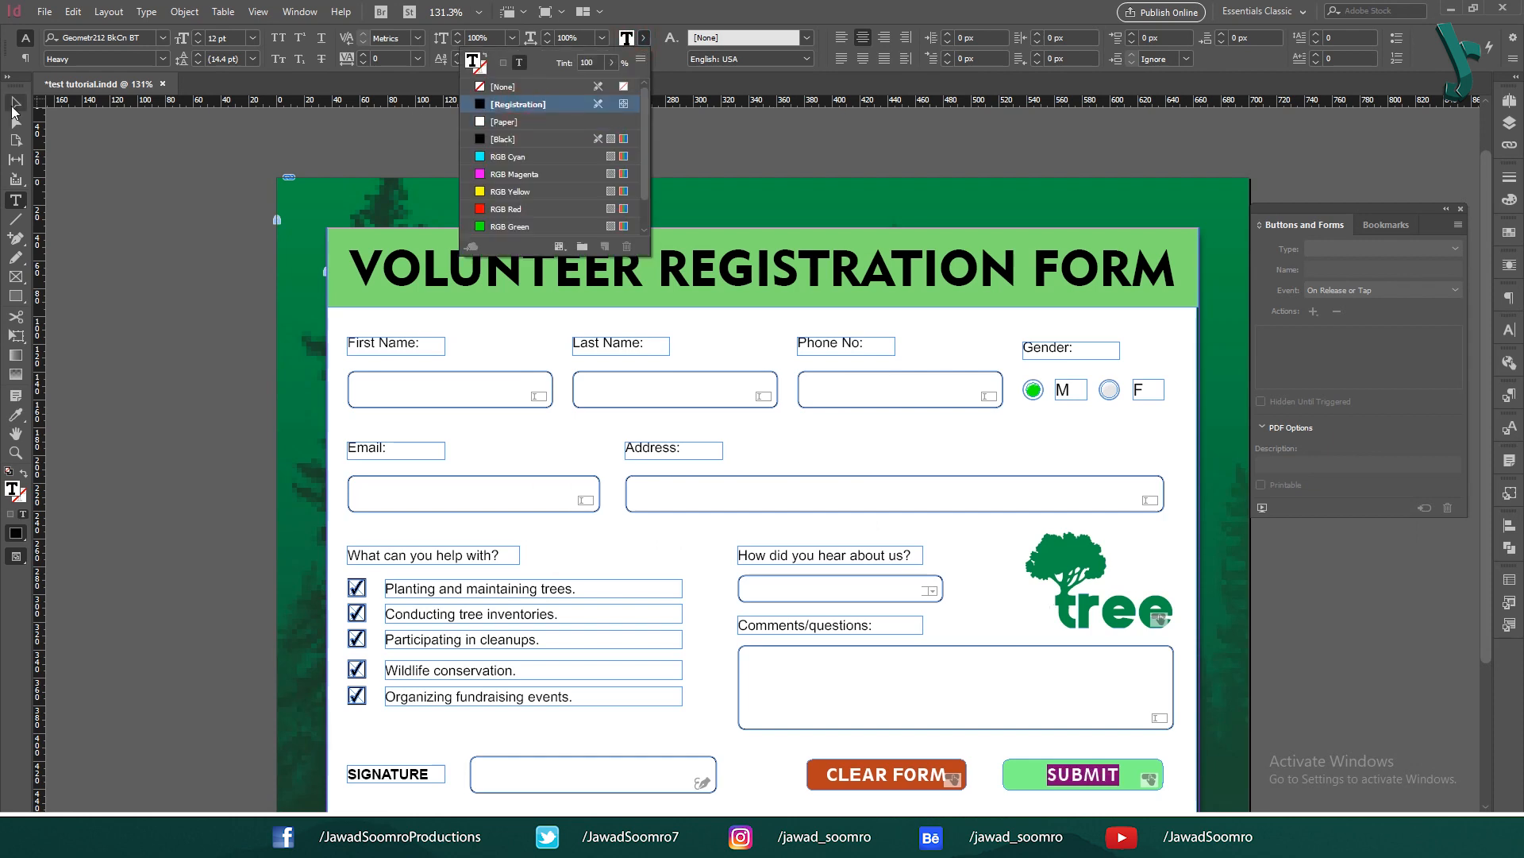
{"action": "key", "text": "Escape"}
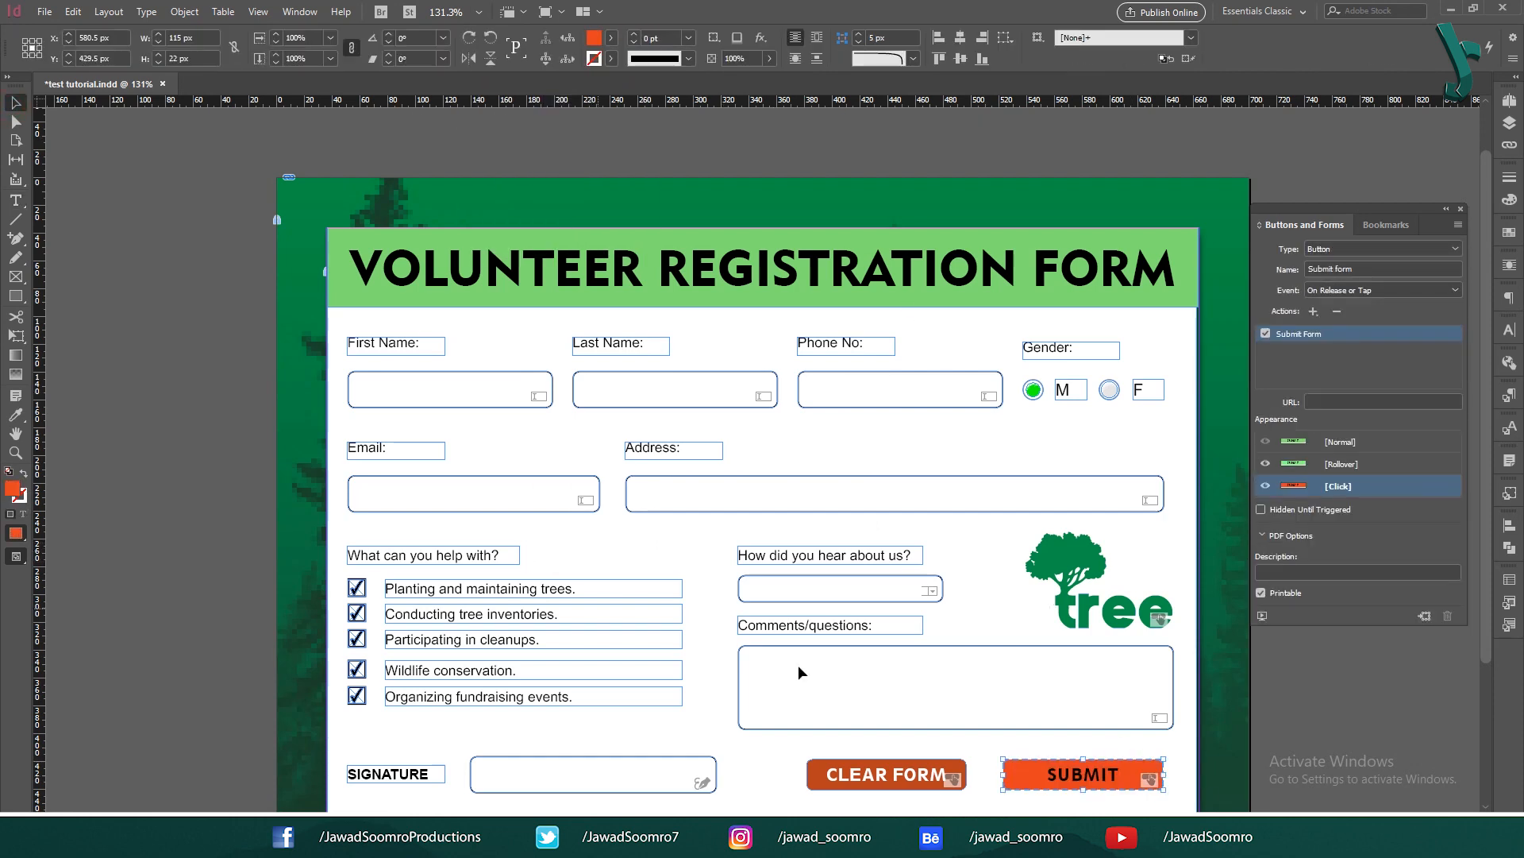
Step: Give the Submit button's Click state a new fill colour
{"action": "double_click", "coordinate": [13, 489]}
{"action": "double_click", "coordinate": [913, 531]}
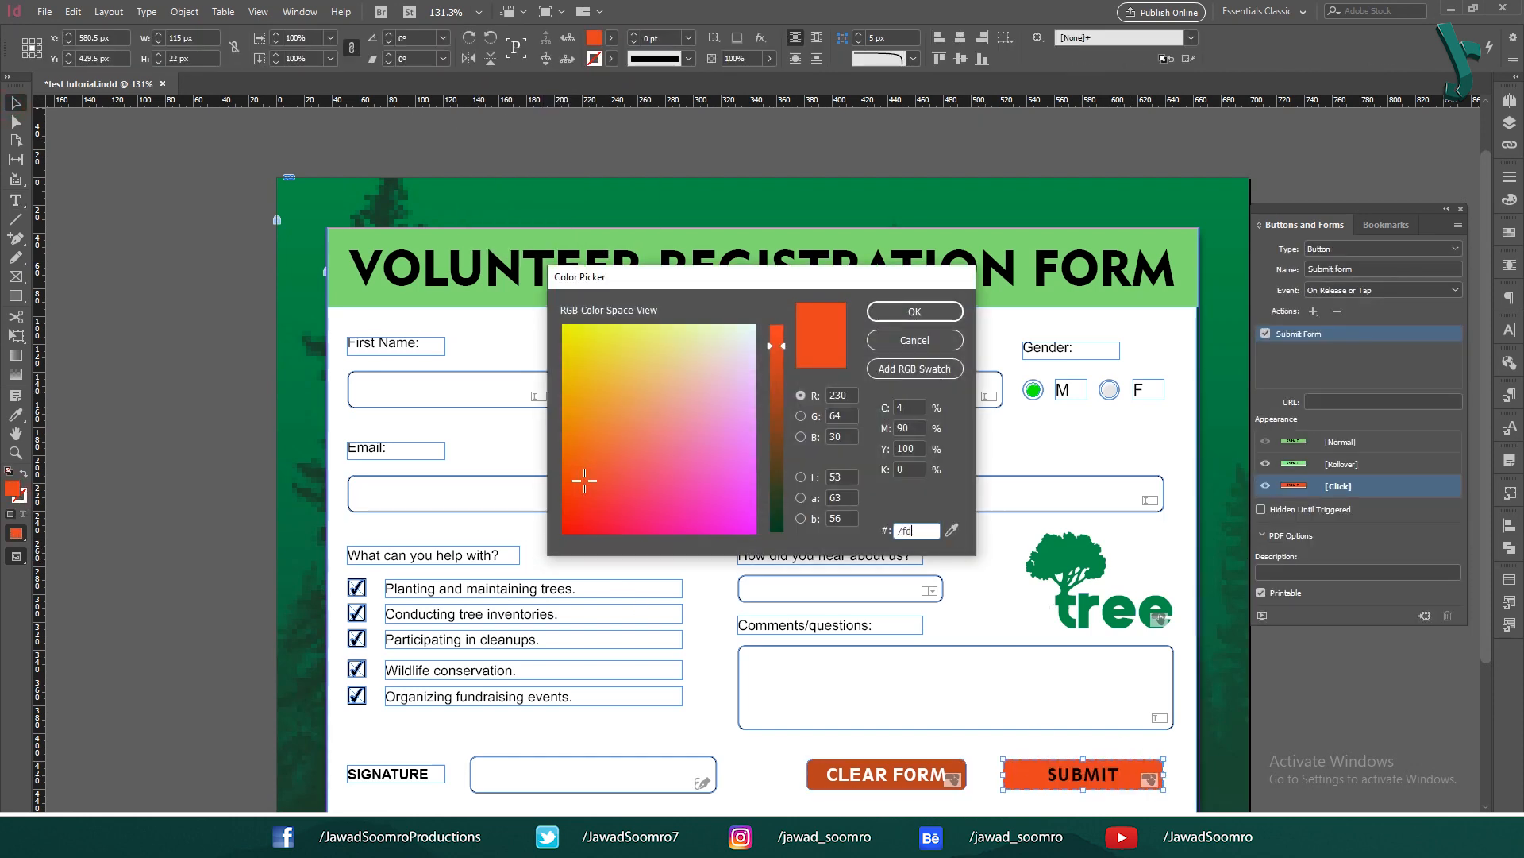
{"action": "key", "text": "ctrl+v"}
{"action": "left_click", "coordinate": [887, 313]}
{"action": "left_click", "coordinate": [1322, 702]}
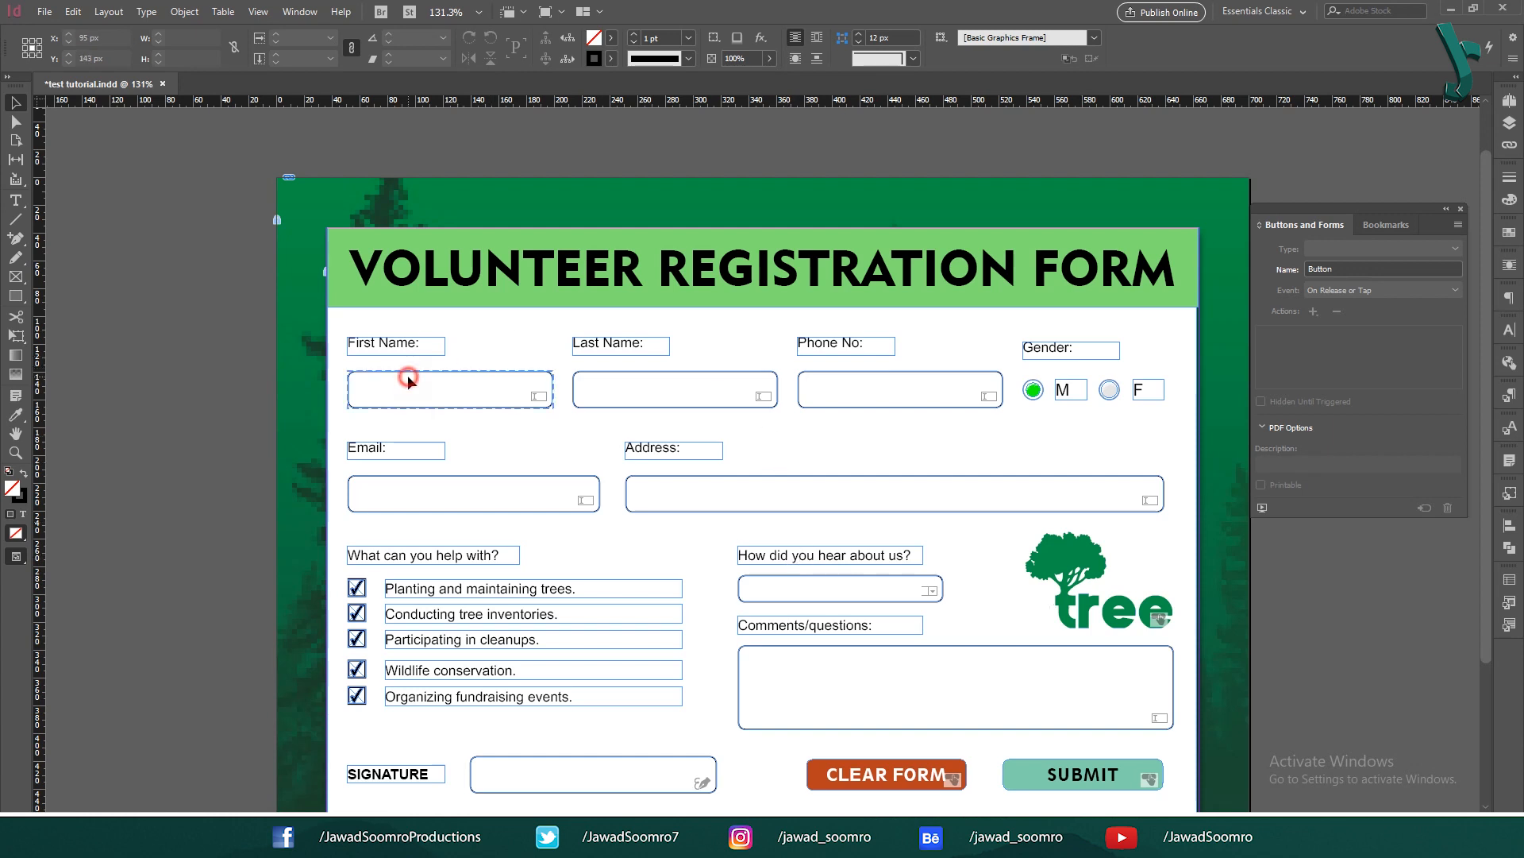
Step: Mark the First Name, Last Name, M/F gender and Email fields as Required, then deselect them
{"action": "left_click", "coordinate": [473, 375]}
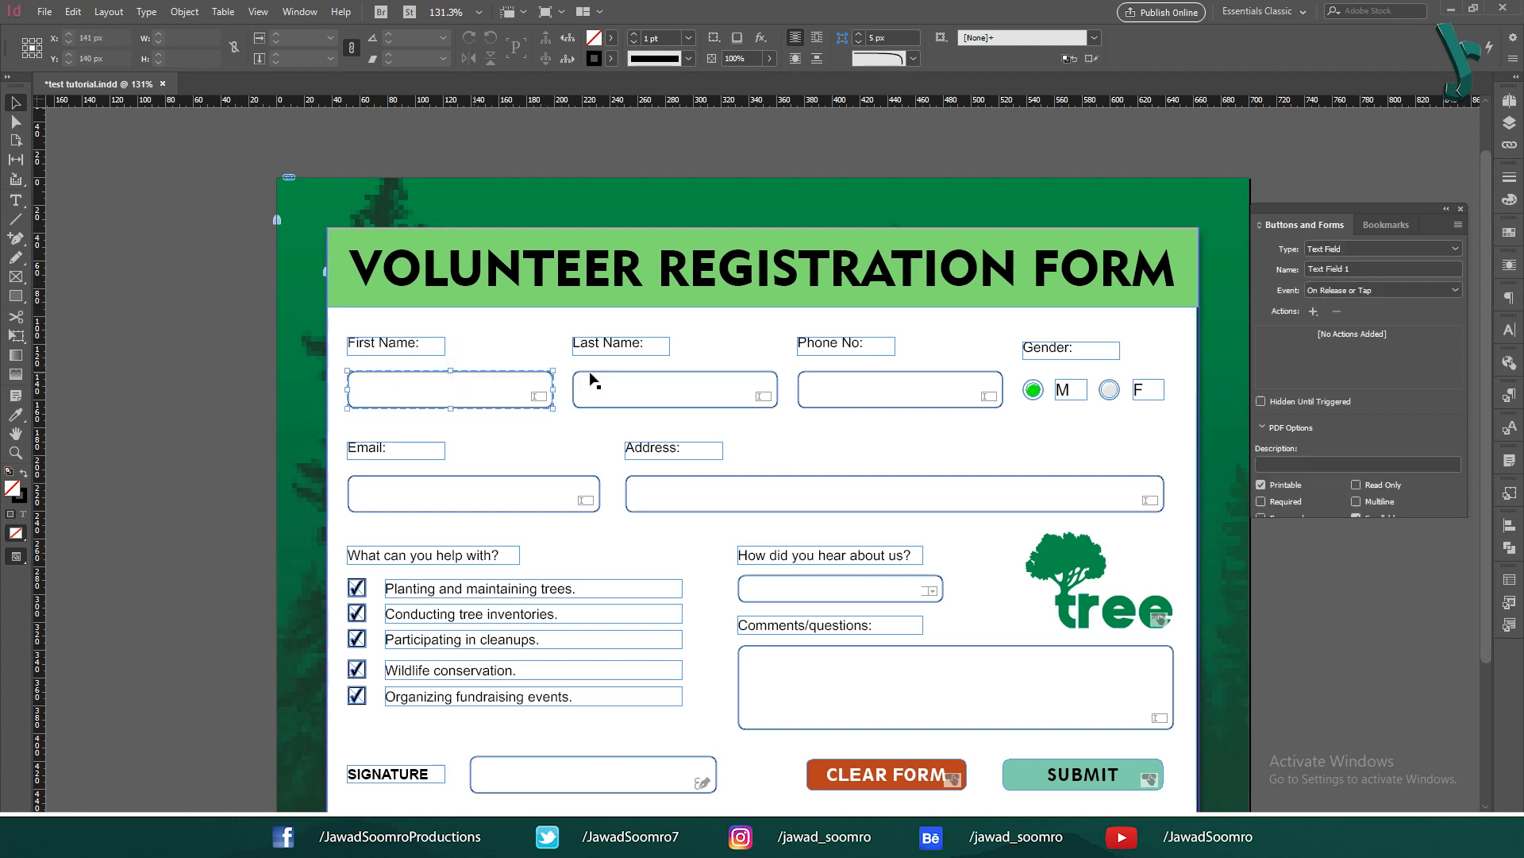
{"action": "left_click", "coordinate": [629, 381], "text": "shift"}
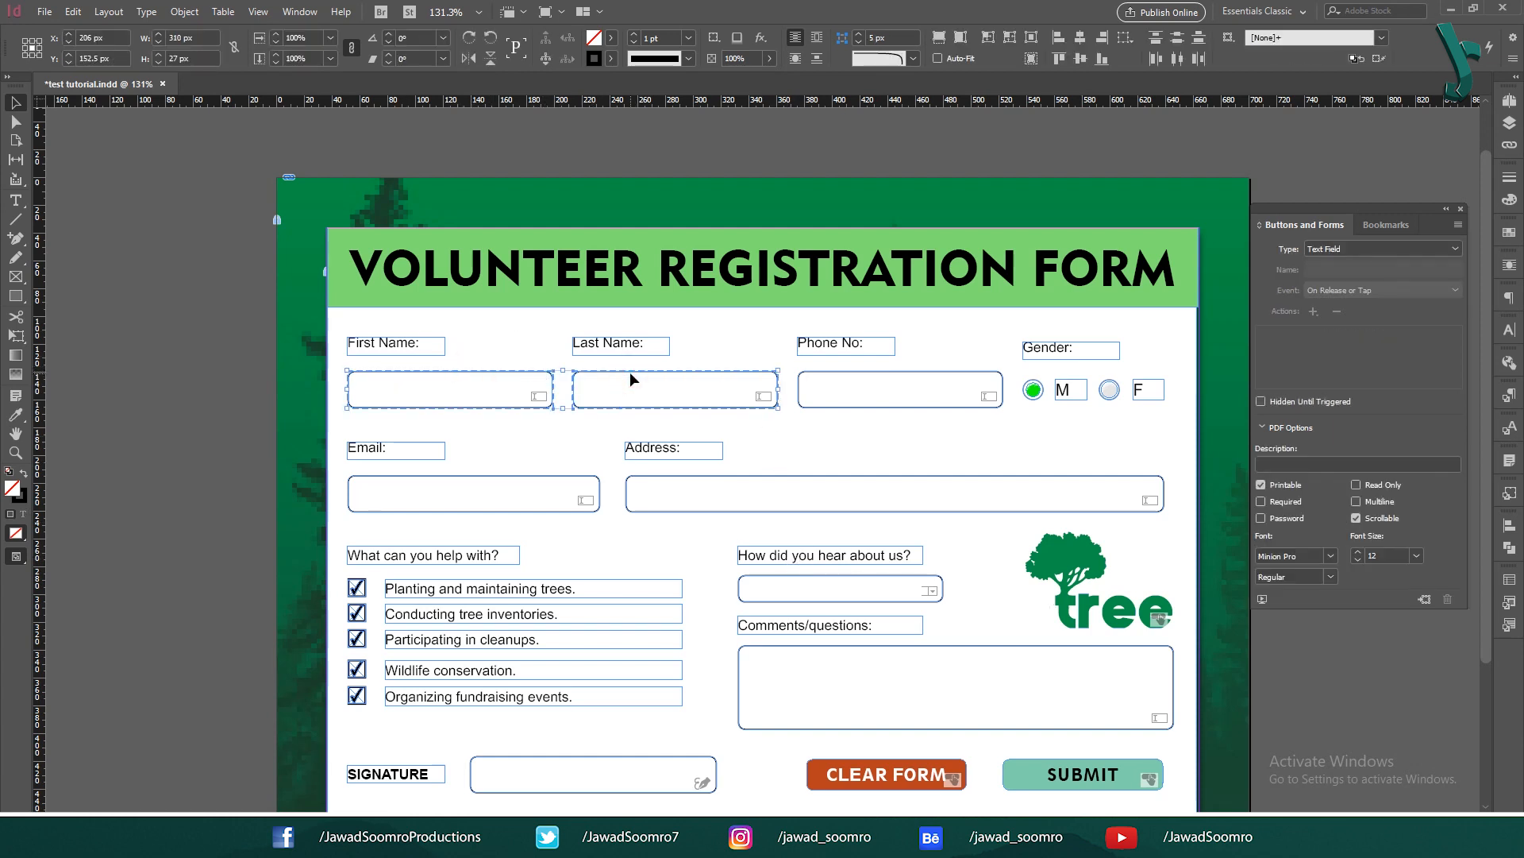
{"action": "left_click", "coordinate": [1030, 393], "text": "shift"}
{"action": "left_click", "coordinate": [1109, 391], "text": "shift"}
{"action": "left_click", "coordinate": [417, 508], "text": "shift"}
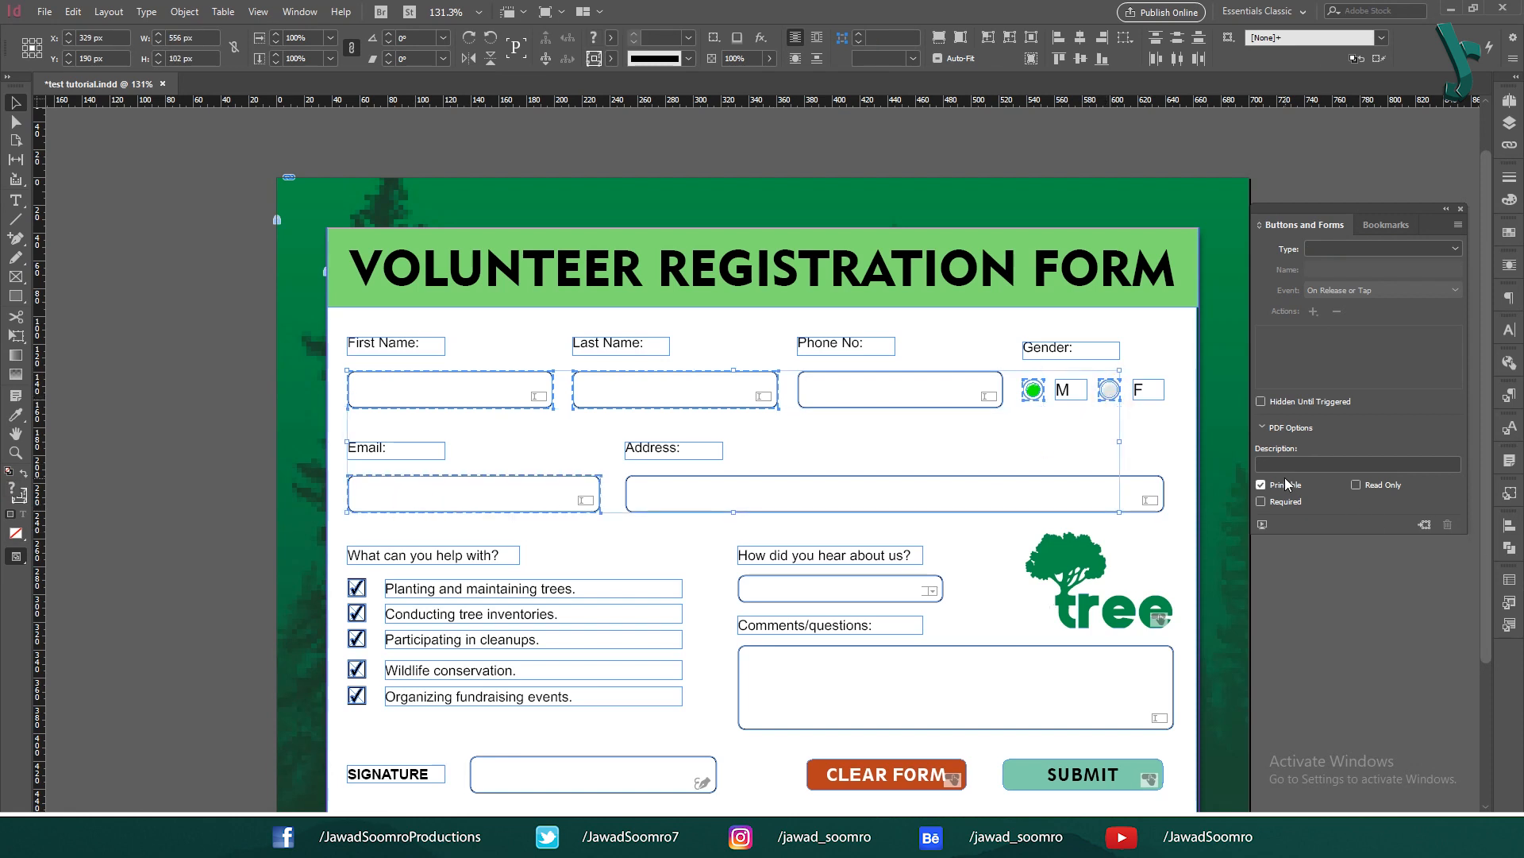
{"action": "left_click", "coordinate": [1286, 502]}
{"action": "left_click", "coordinate": [112, 190]}
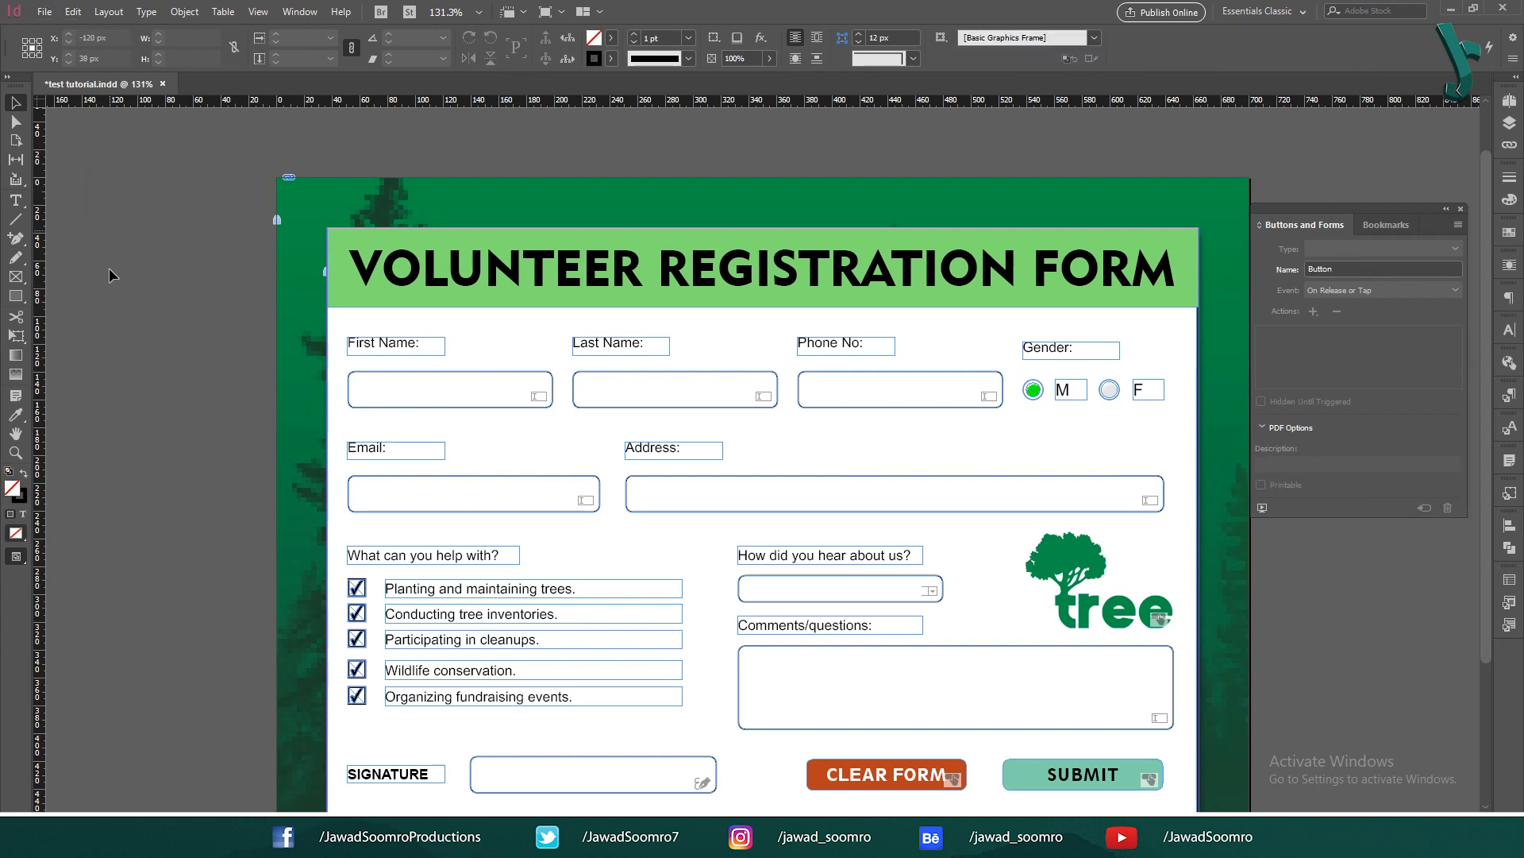
Step: Export the document as Adobe PDF (Interactive) named 'Volunteer Registration Form'
{"action": "left_click", "coordinate": [44, 14]}
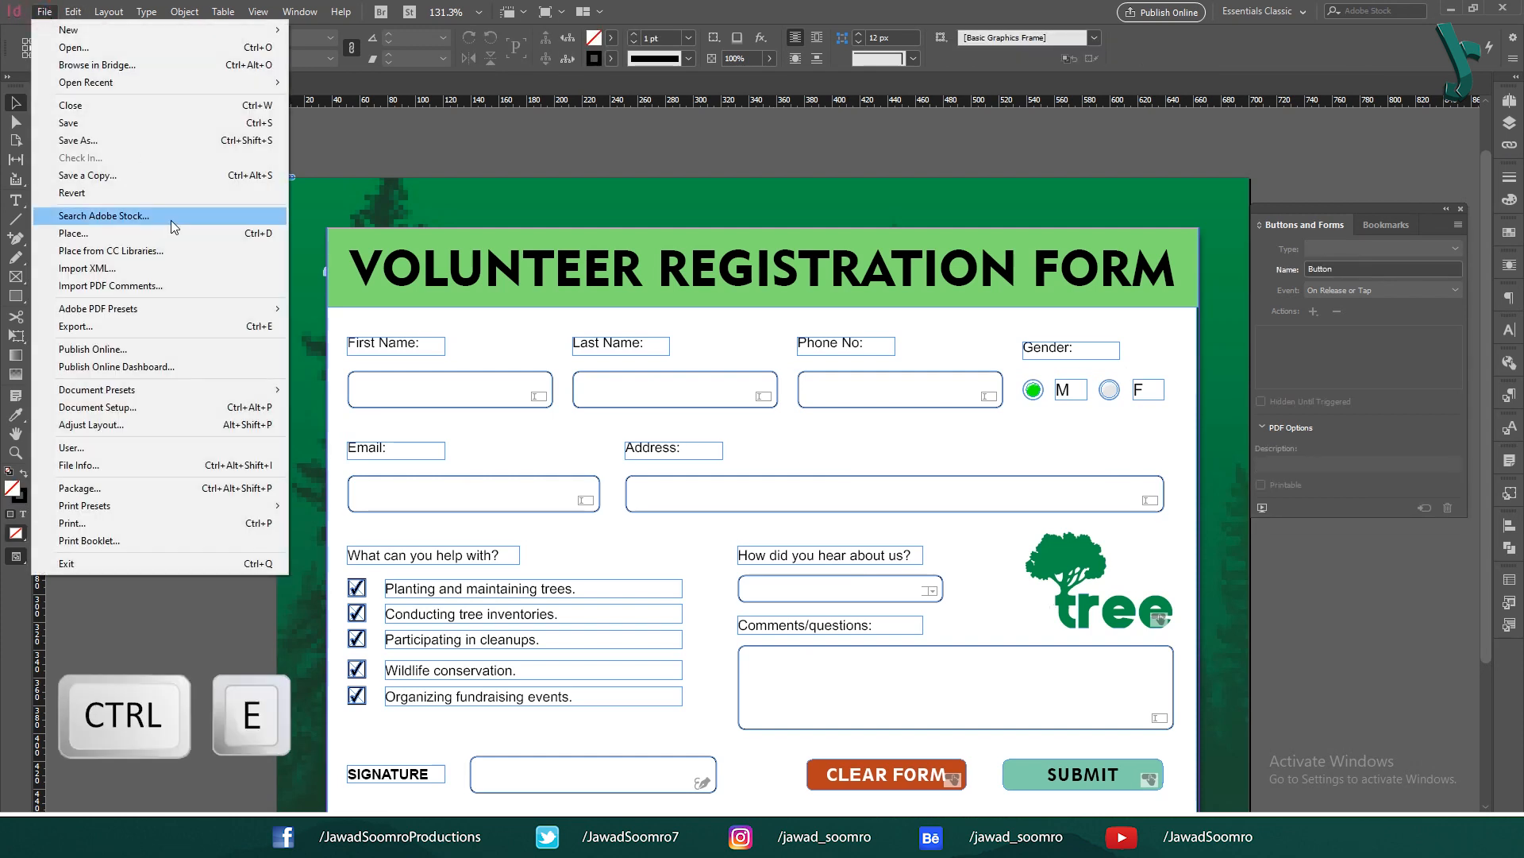
{"action": "left_click", "coordinate": [263, 327]}
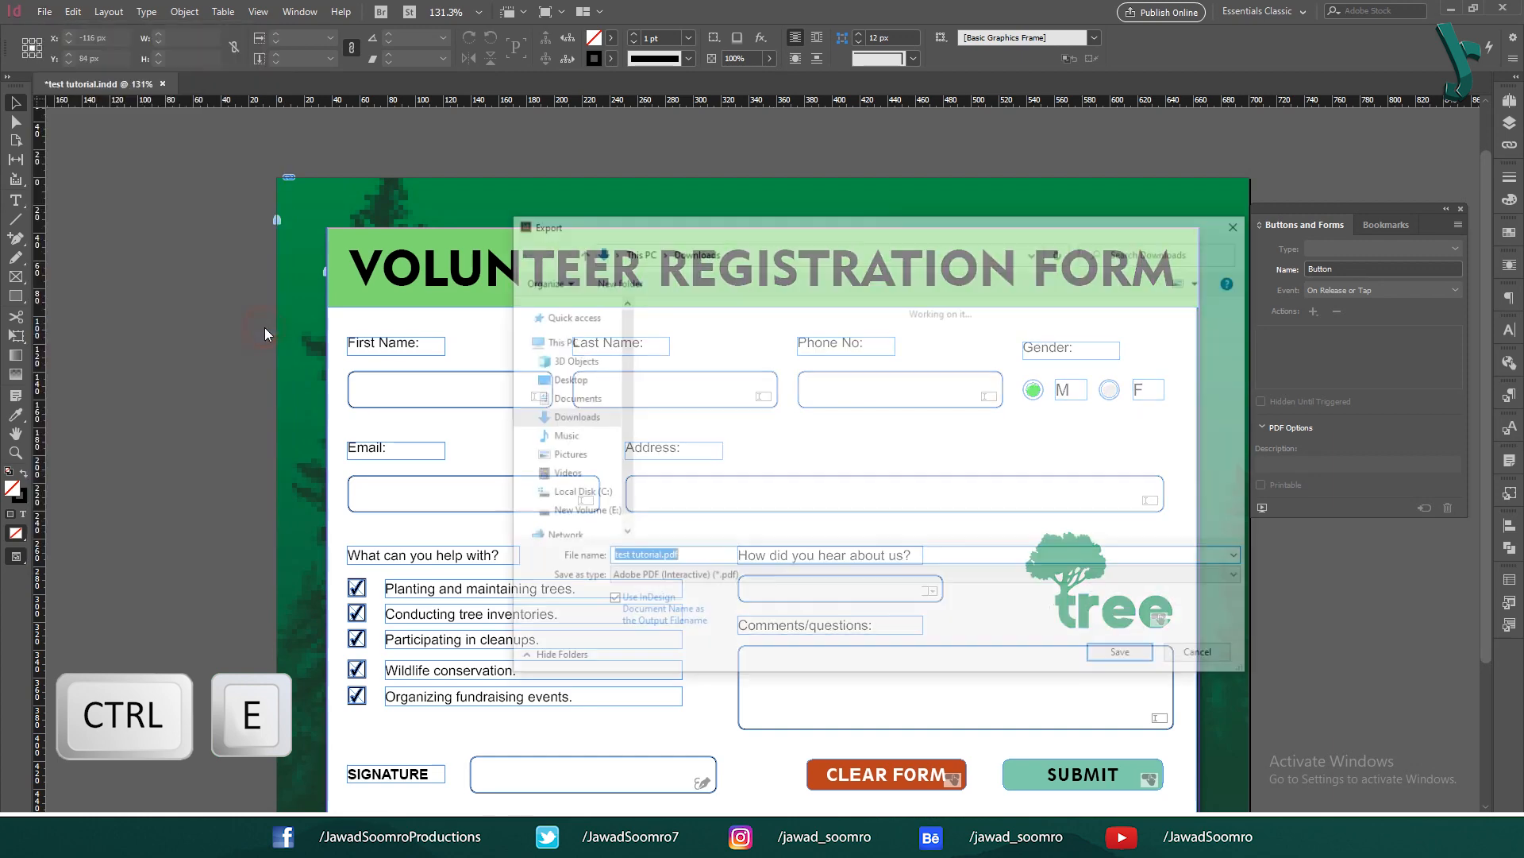
{"action": "left_click", "coordinate": [709, 579]}
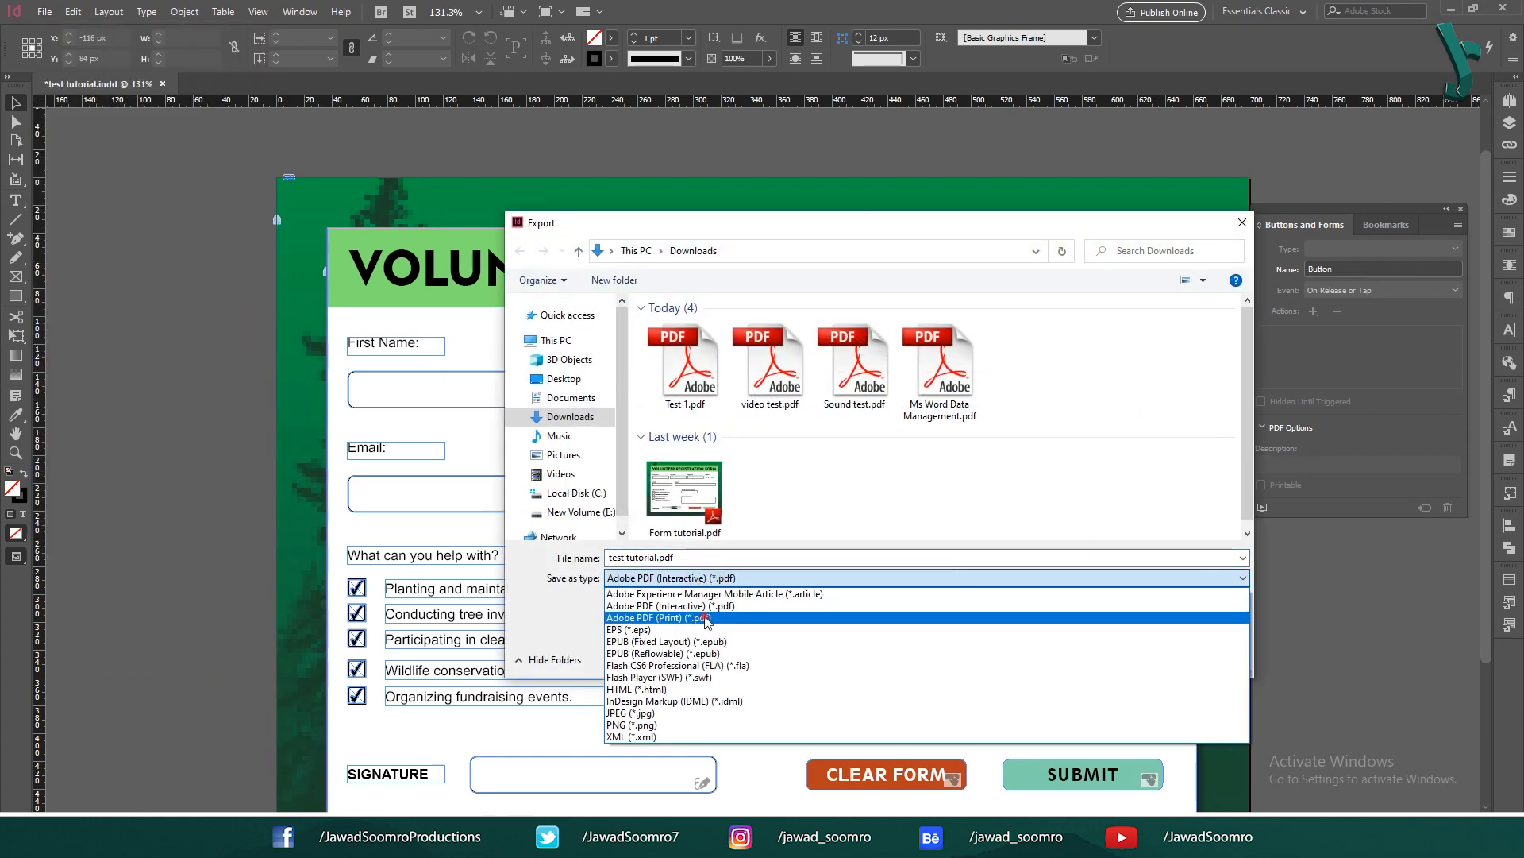
{"action": "left_click", "coordinate": [756, 607]}
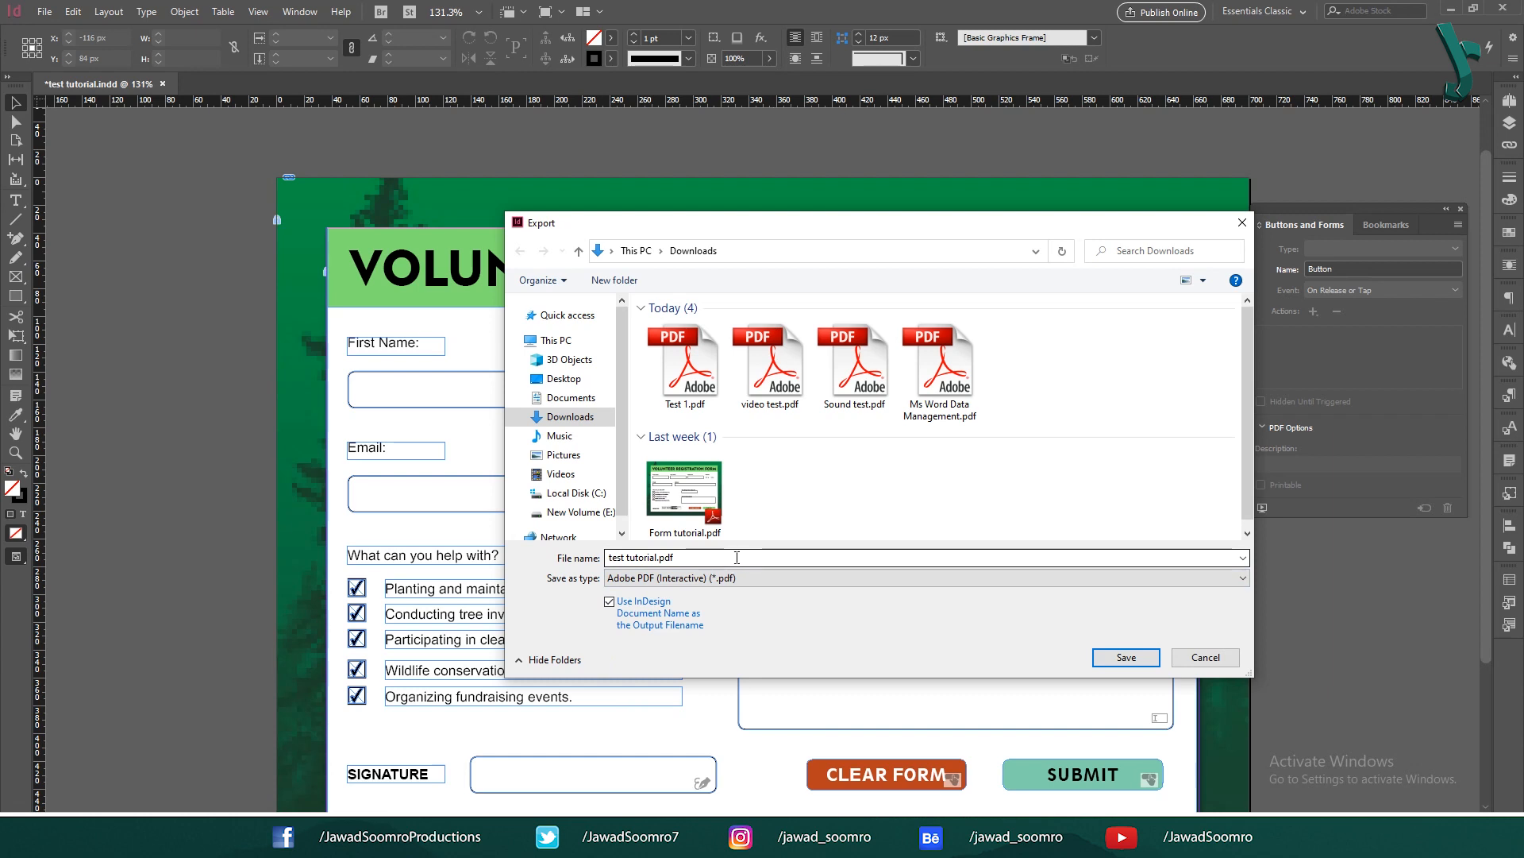
{"action": "triple_click", "coordinate": [737, 553]}
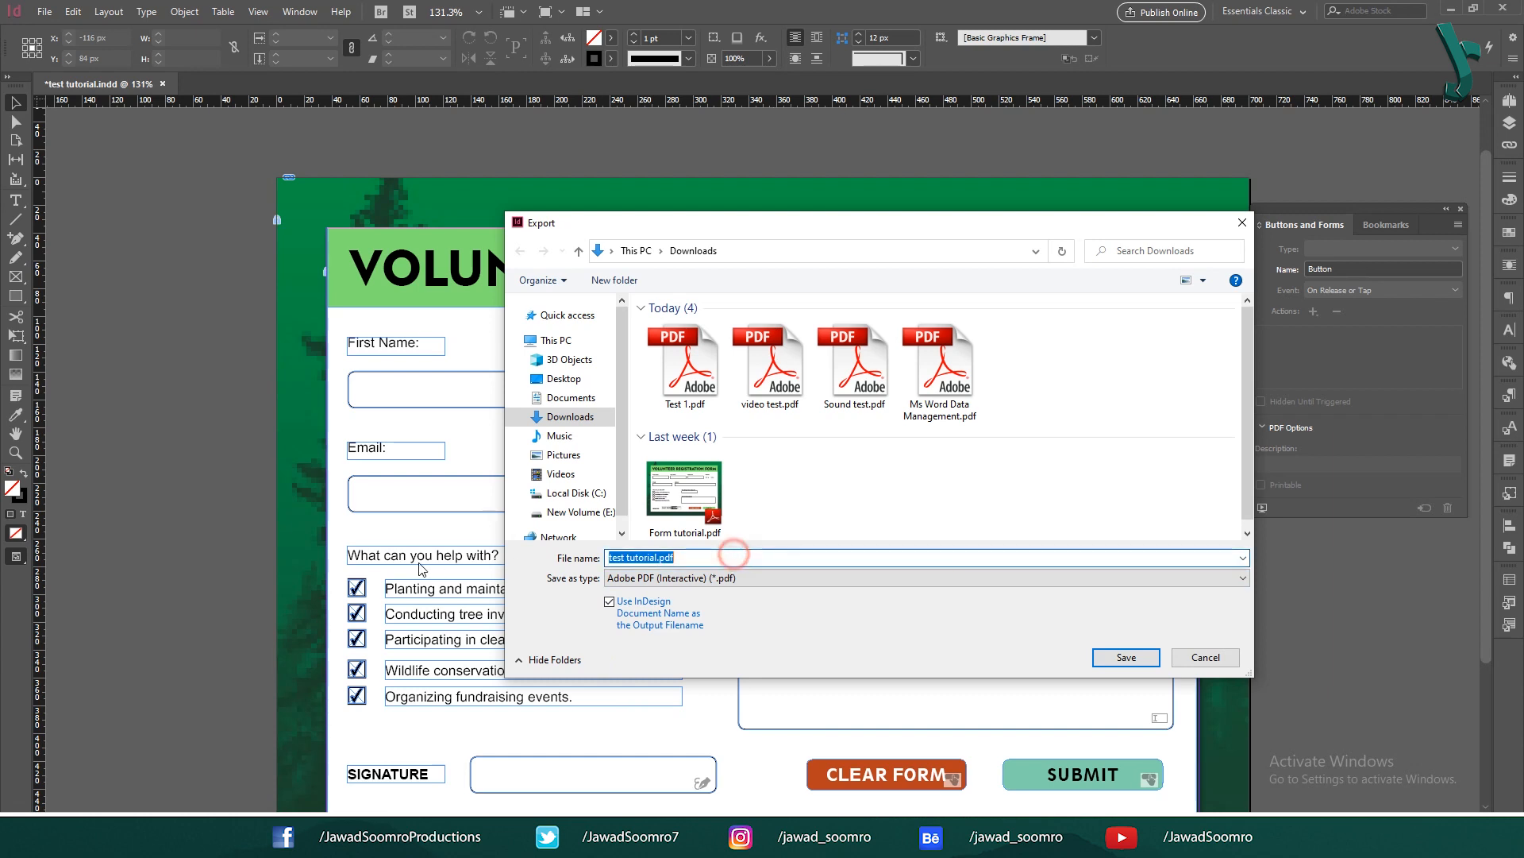
{"action": "type", "text": "Voluntee"}
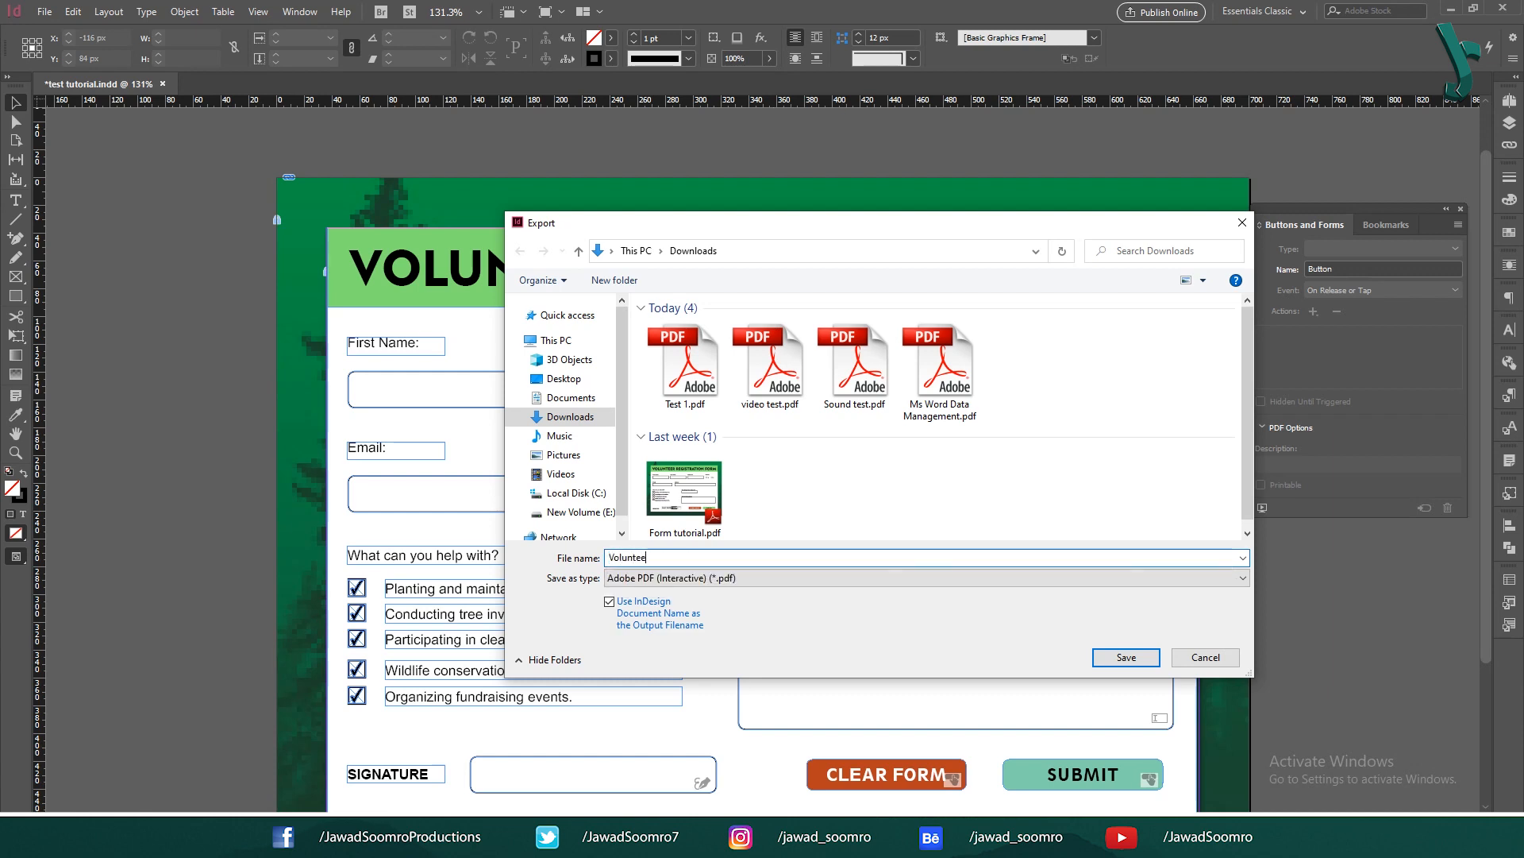
{"action": "type", "text": "r Registration Form"}
{"action": "key", "text": "Return"}
{"action": "key", "text": "Return"}
Step: Open the exported Volunteer Registration Form.pdf in Foxit PDF Reader
{"action": "left_click", "coordinate": [536, 296]}
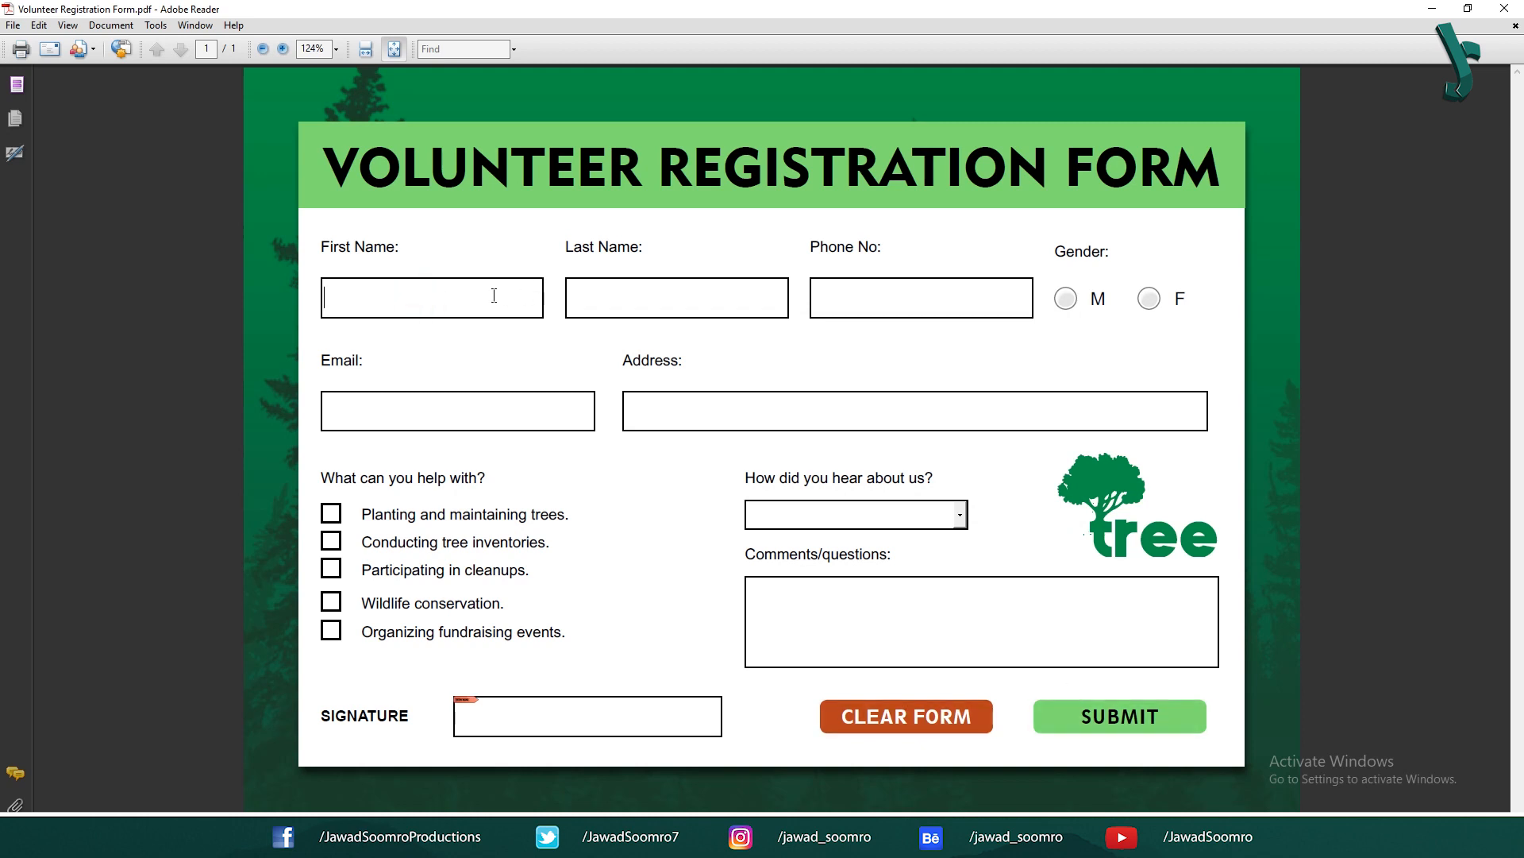
{"action": "left_click", "coordinate": [1504, 8]}
{"action": "right_click", "coordinate": [883, 133]}
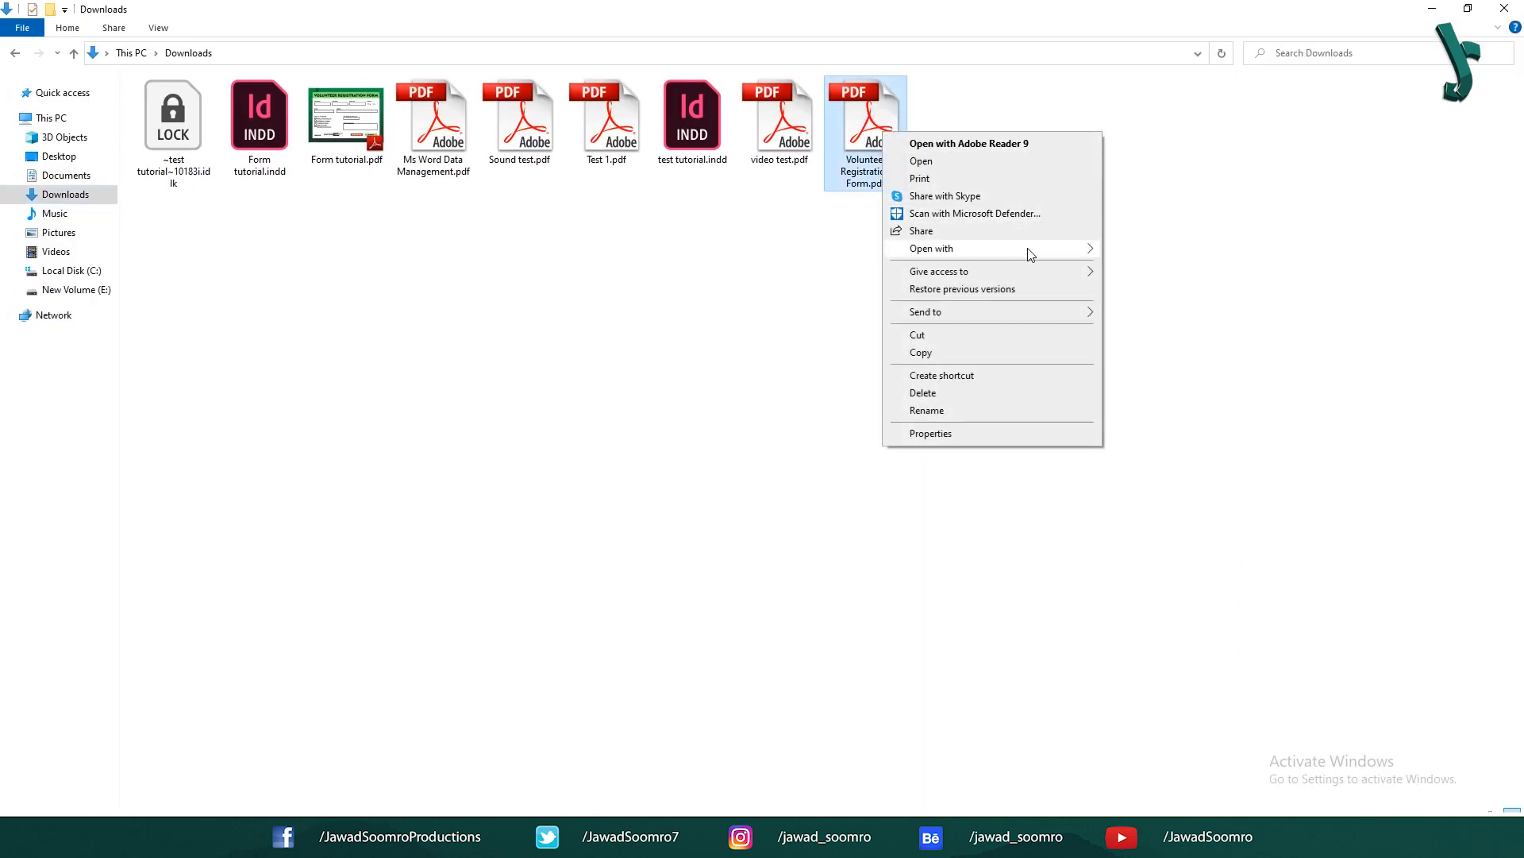
{"action": "mouse_move", "coordinate": [1031, 253]}
{"action": "left_click", "coordinate": [1150, 283]}
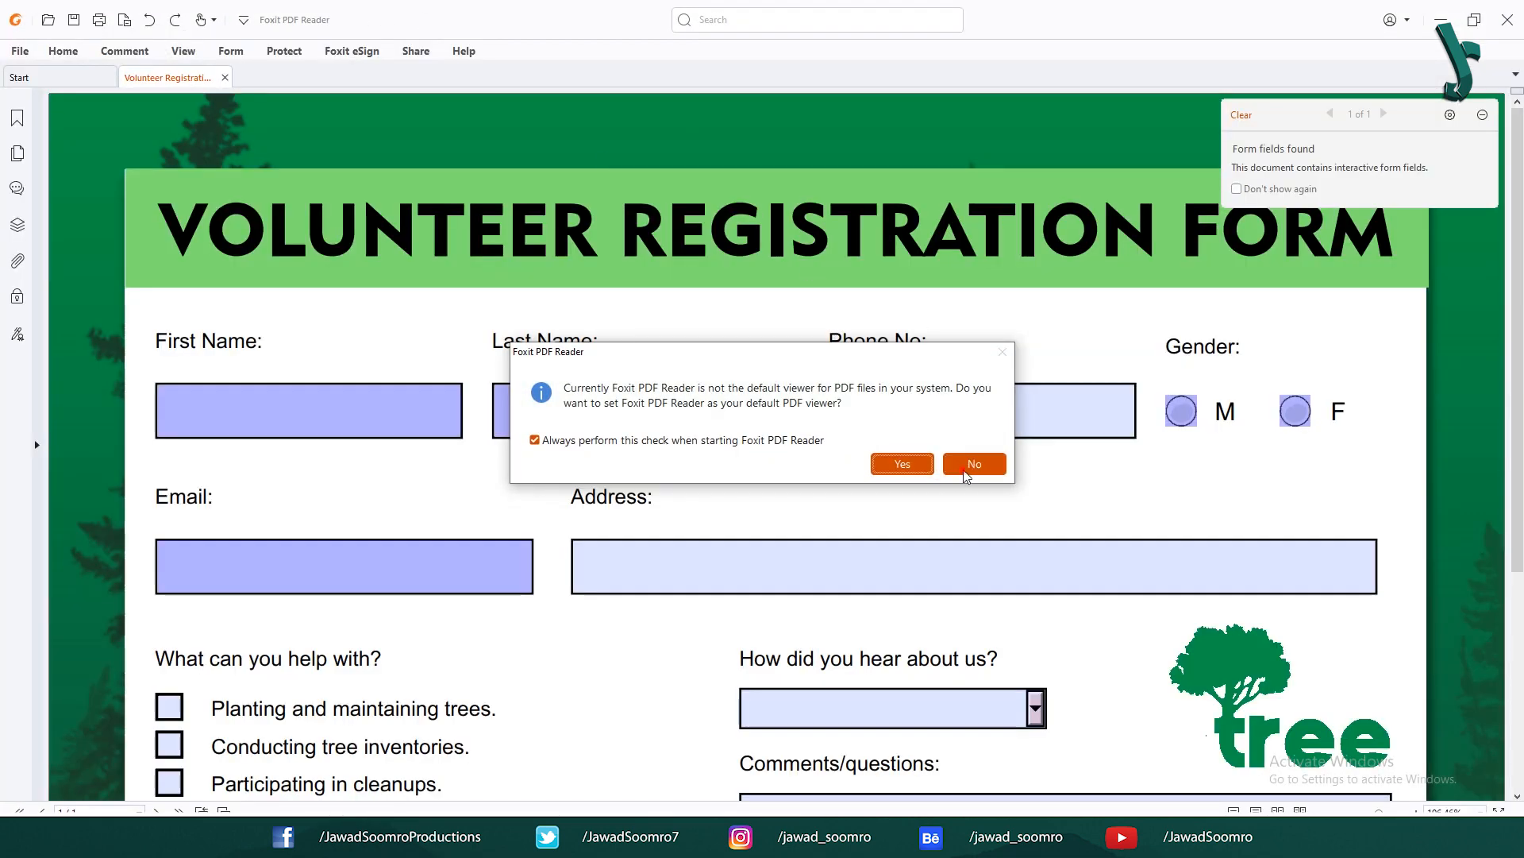
Step: Enter a sample first name, last name and phone number into the form
{"action": "left_click", "coordinate": [974, 464]}
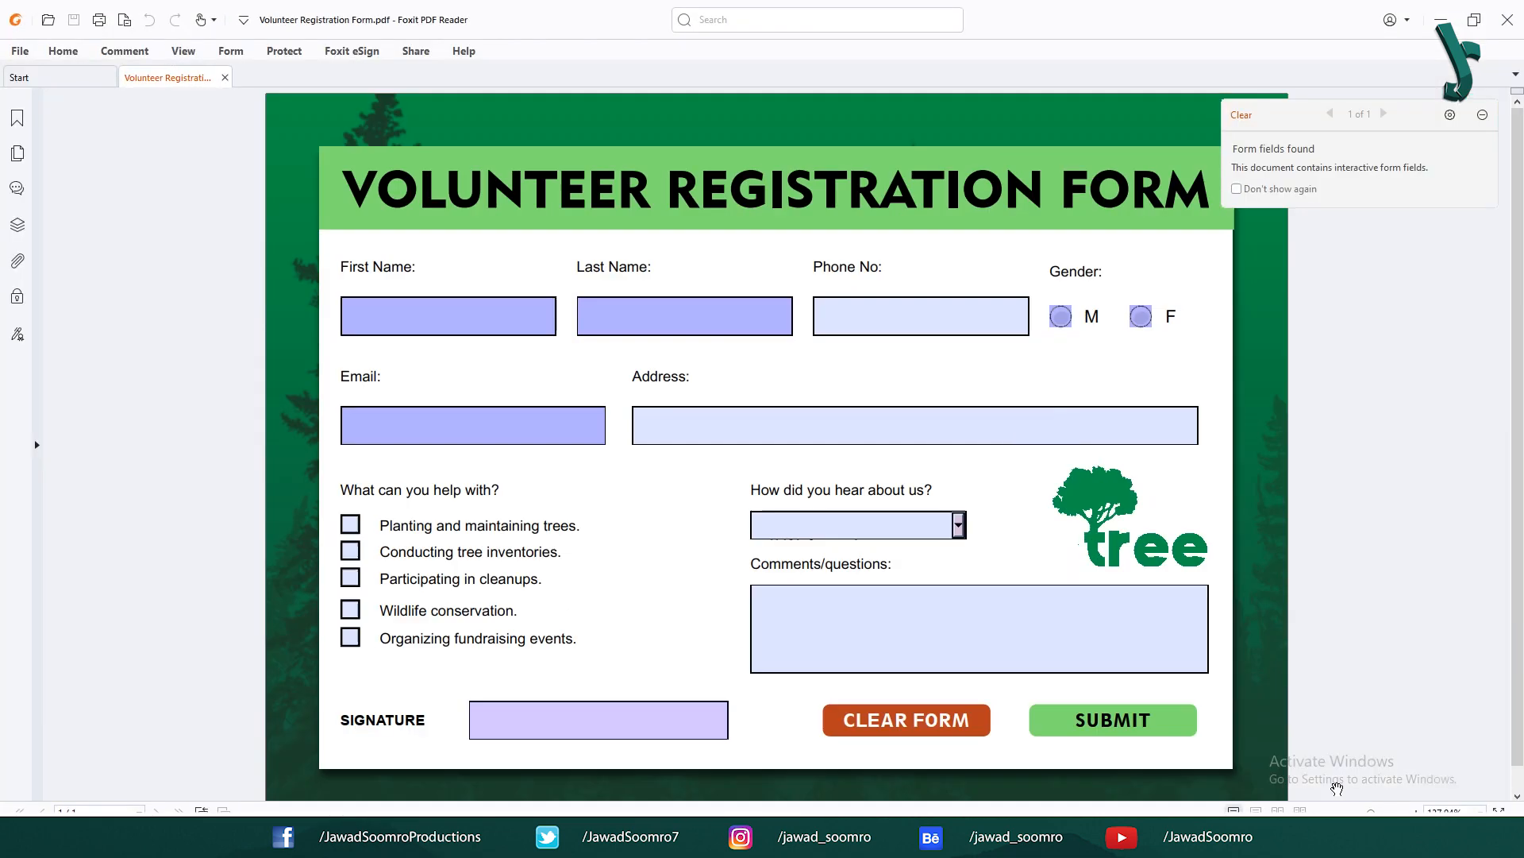
{"action": "left_click", "coordinate": [405, 316]}
{"action": "key", "text": "Tab"}
{"action": "key", "text": "Tab"}
{"action": "type", "text": "1234567890"}
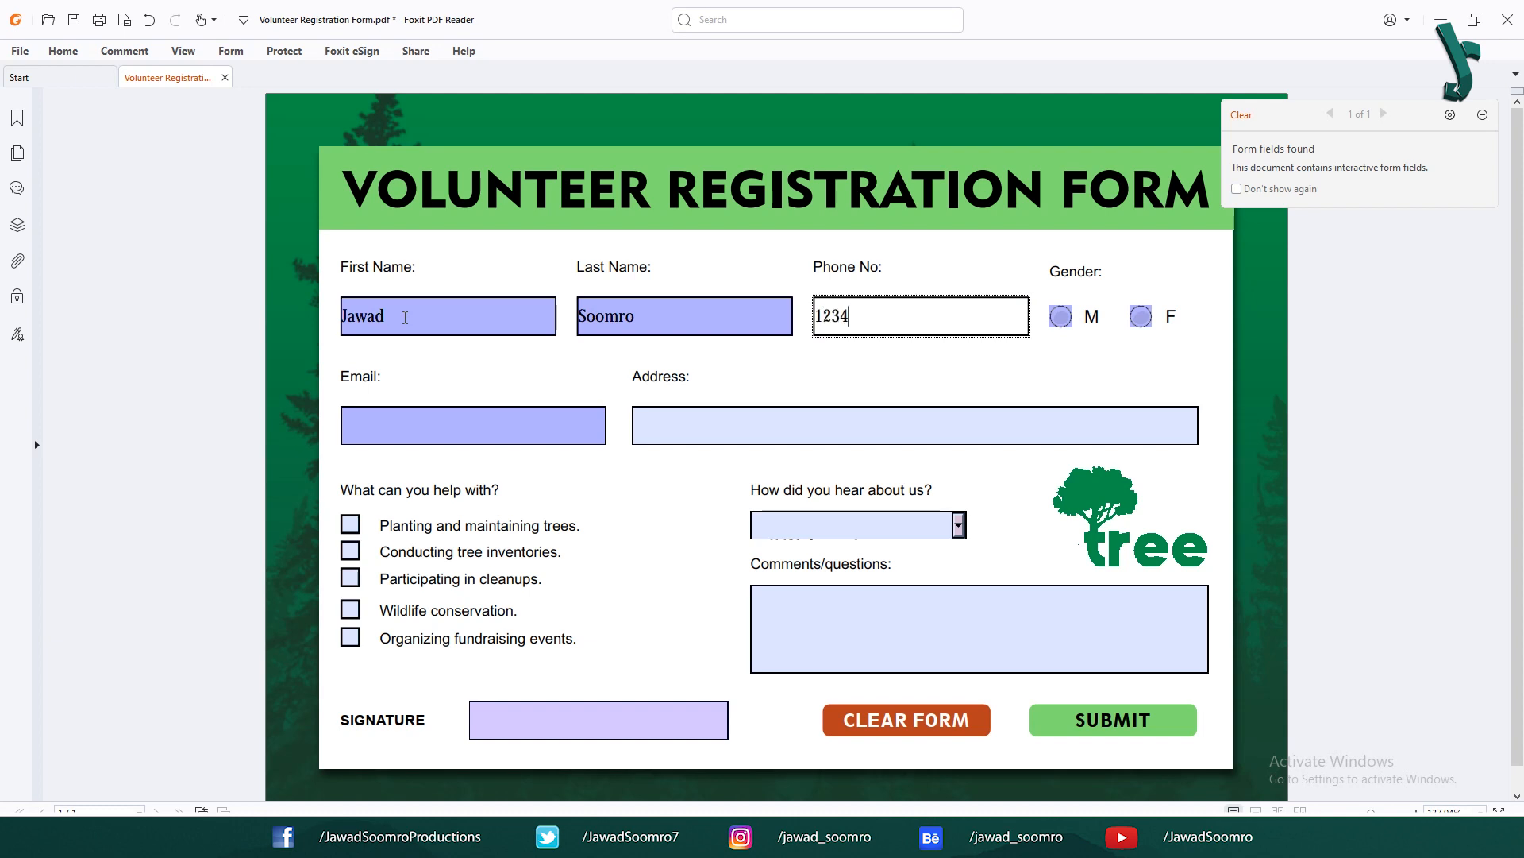
{"action": "key", "text": "Tab"}
Step: Erase the entered last name and phone number again
{"action": "left_click", "coordinate": [708, 334]}
{"action": "double_click", "coordinate": [702, 321]}
{"action": "key", "text": "BackSpace"}
{"action": "double_click", "coordinate": [972, 312]}
{"action": "key", "text": "BackSpace"}
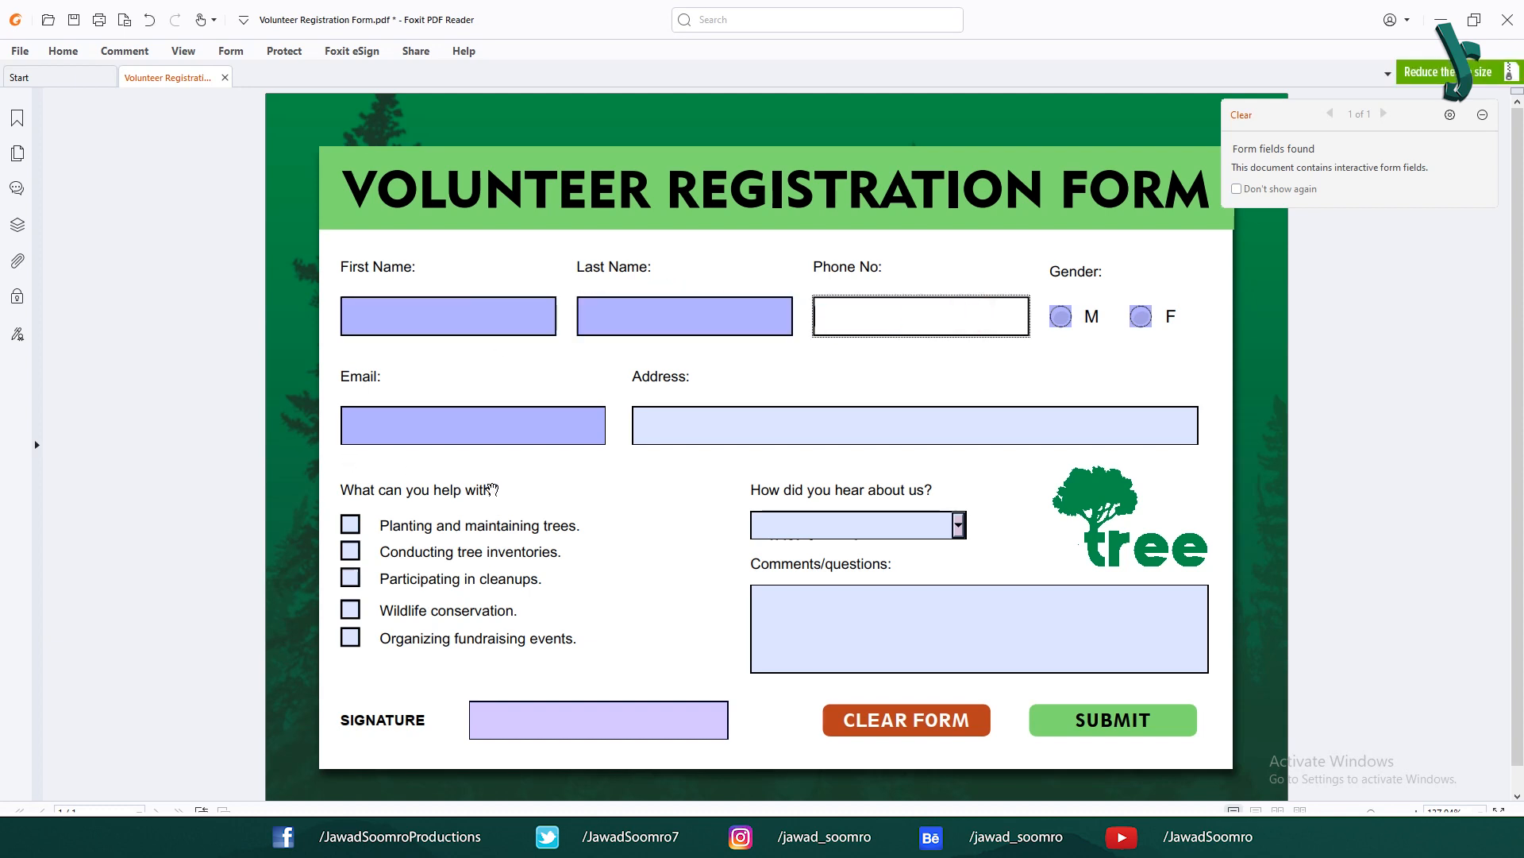
{"action": "left_click", "coordinate": [417, 282]}
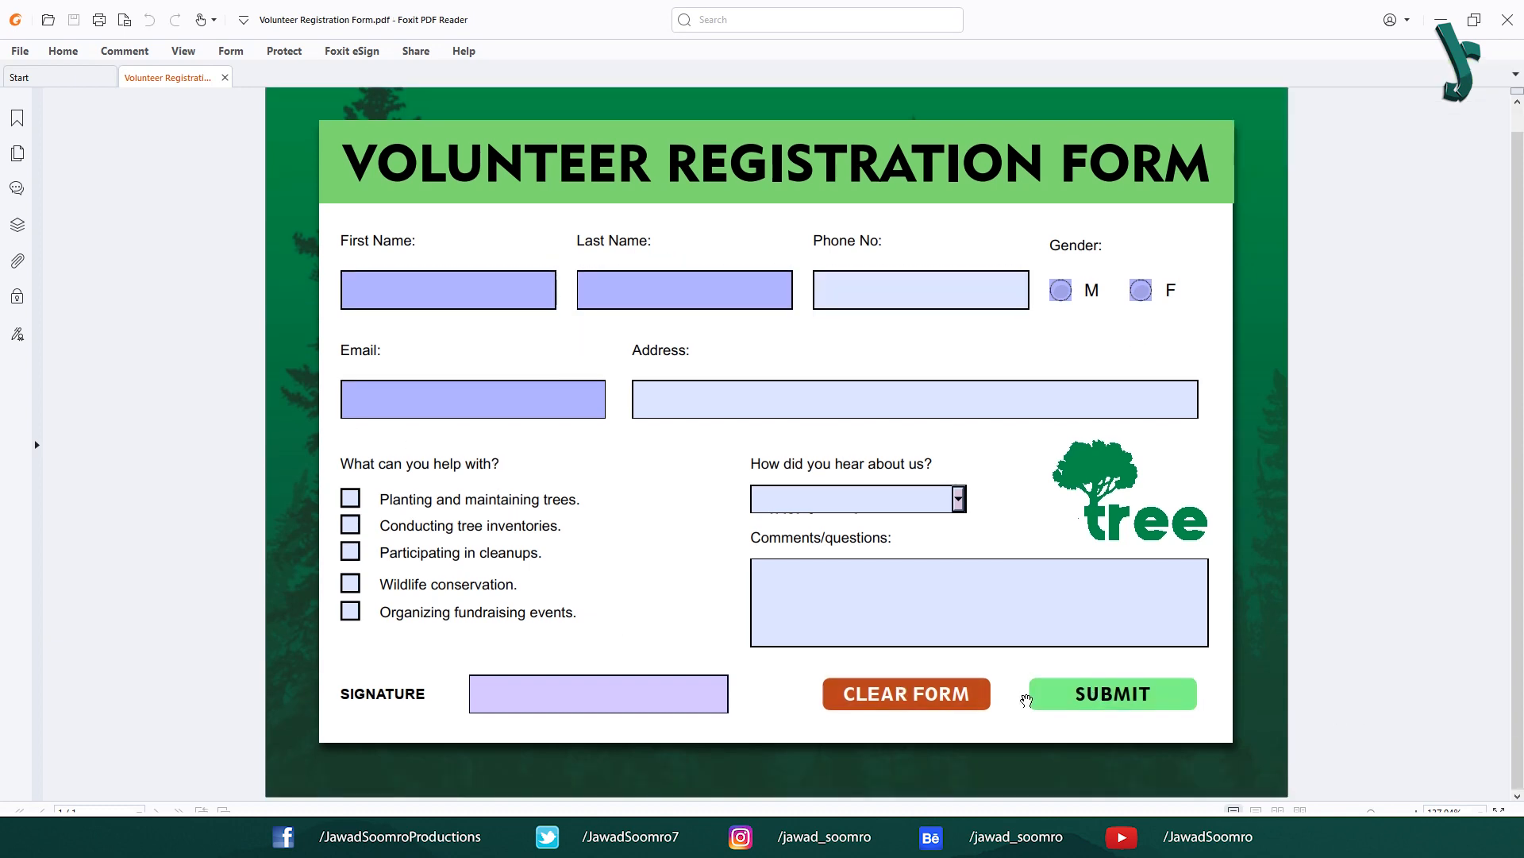
Step: Try the SUBMIT and CLEAR FORM buttons, the M gender option, the signature field and the name fields
{"action": "left_click", "coordinate": [1119, 695]}
{"action": "left_click", "coordinate": [936, 697]}
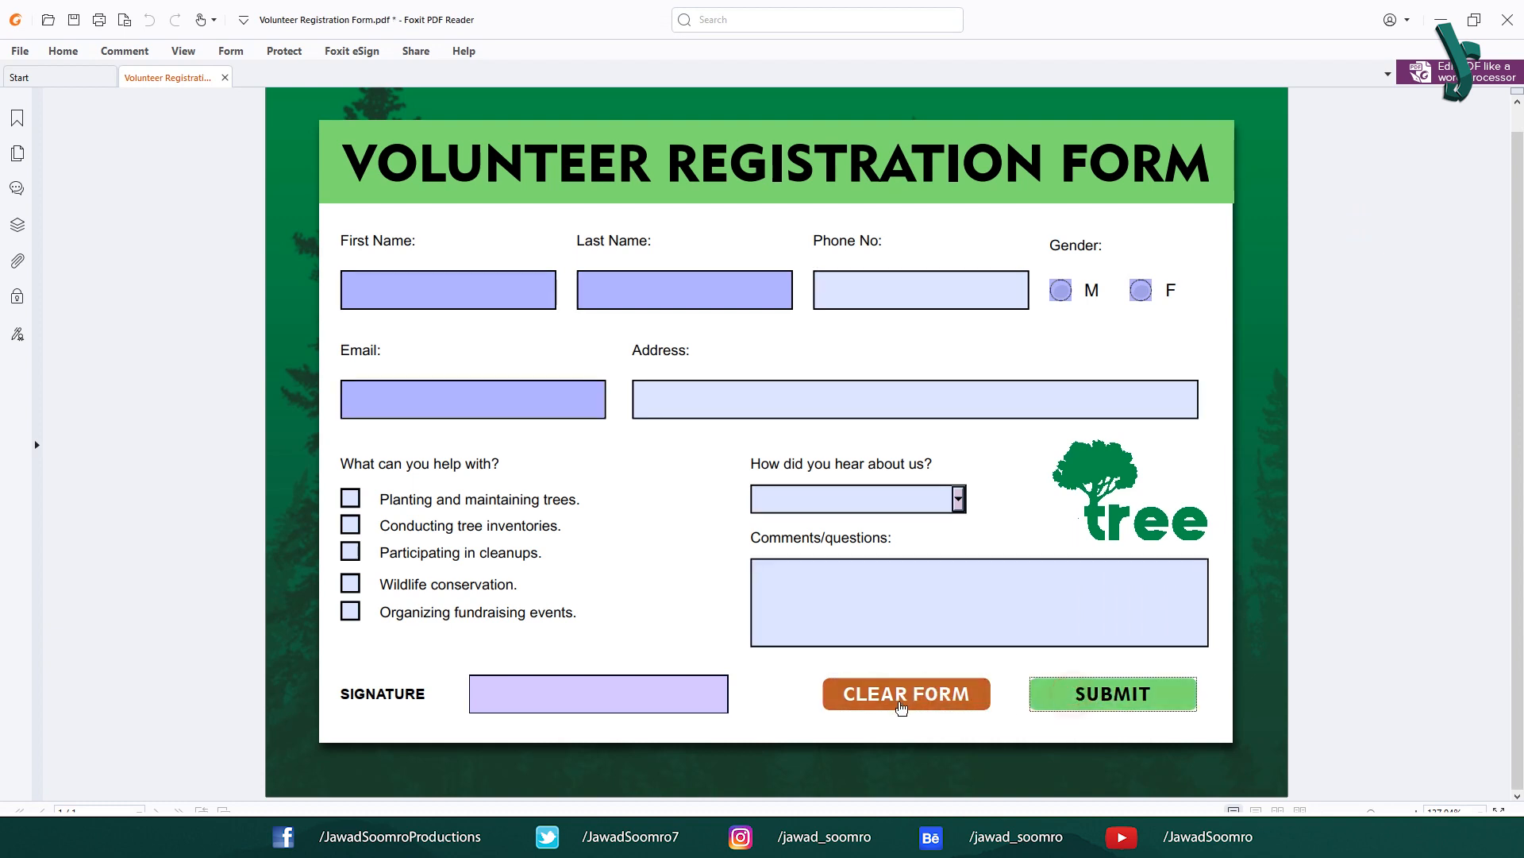
{"action": "left_click", "coordinate": [1115, 699]}
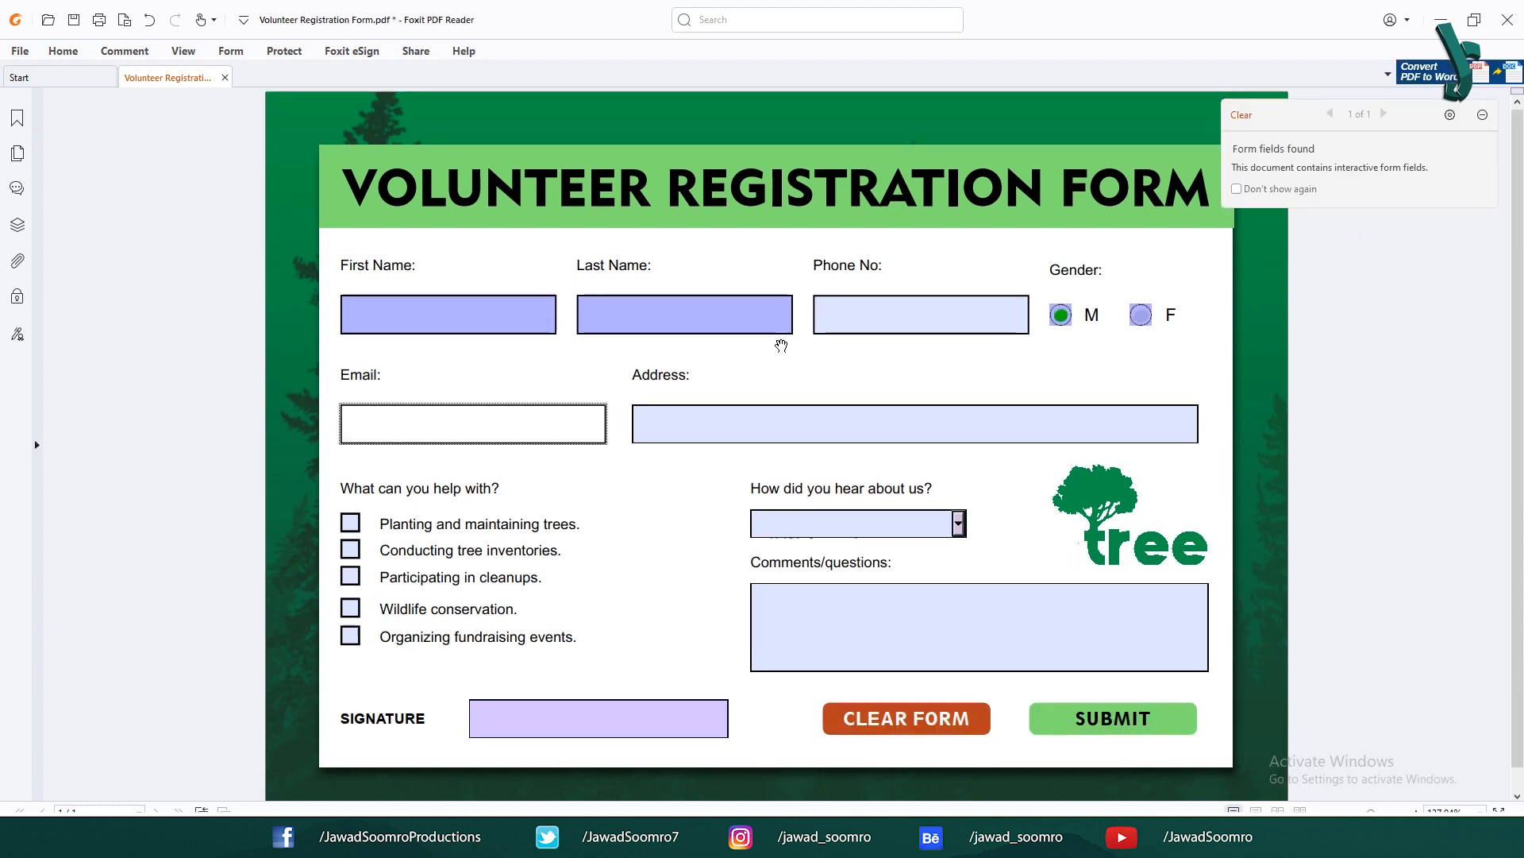
{"action": "left_click", "coordinate": [635, 717]}
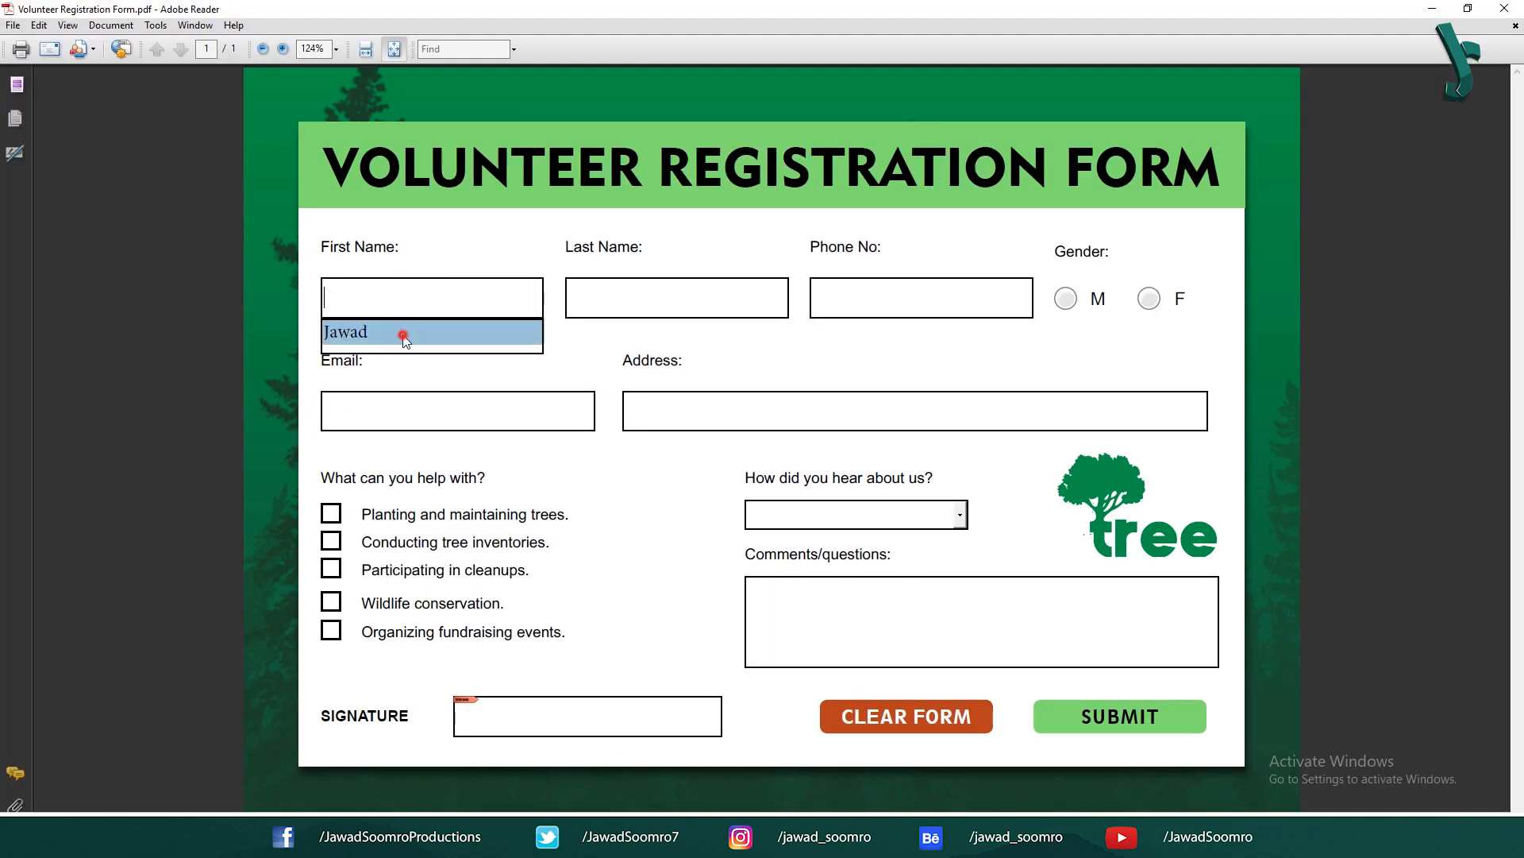
{"action": "left_click", "coordinate": [403, 334]}
{"action": "left_click", "coordinate": [1140, 717]}
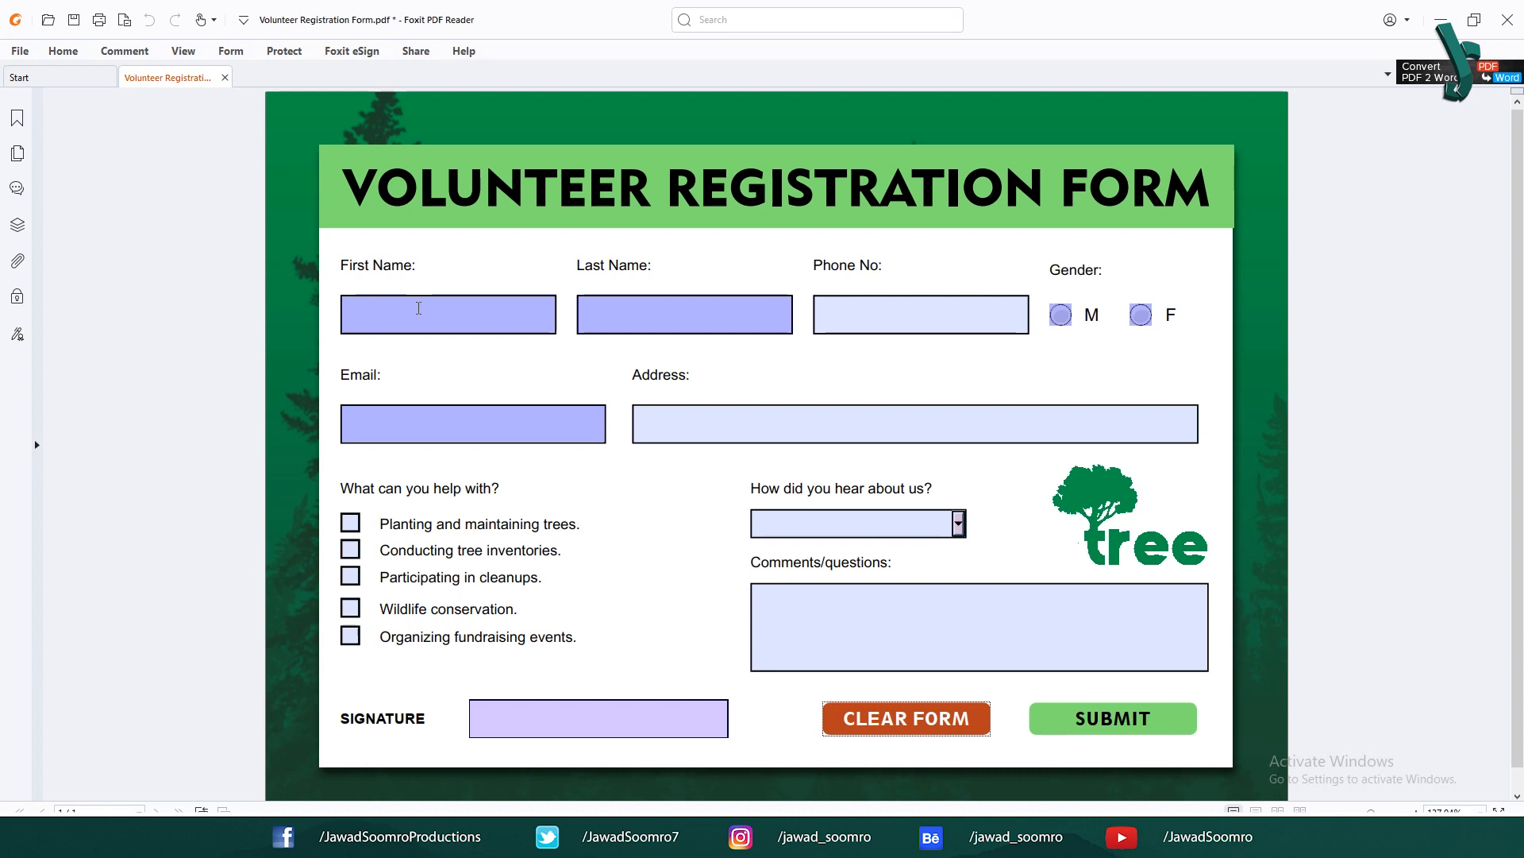
{"action": "left_click", "coordinate": [417, 307]}
{"action": "left_click", "coordinate": [764, 323]}
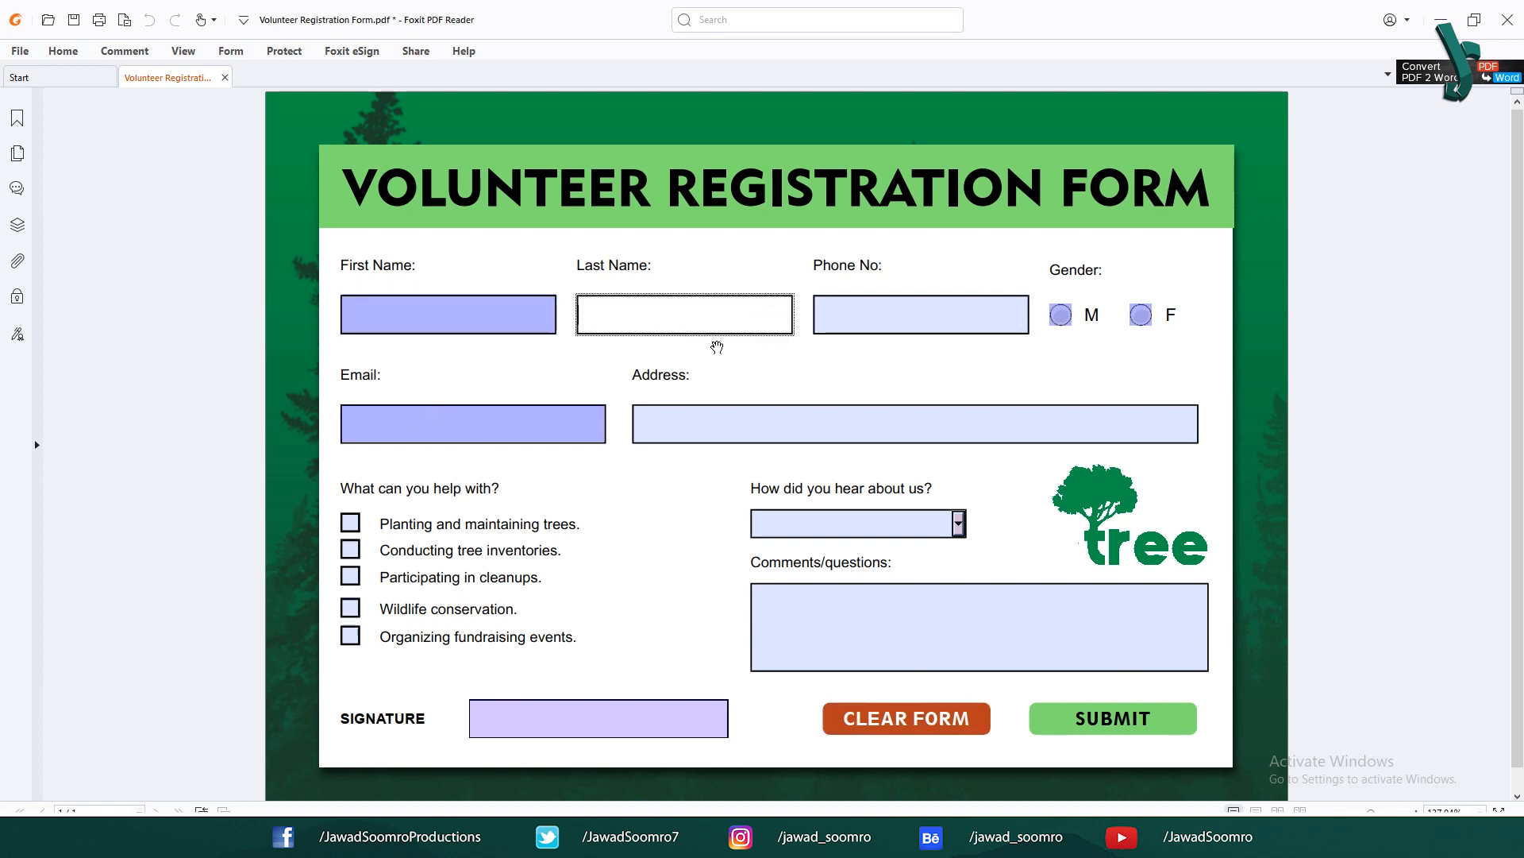
Step: Toggle the gender radio buttons between M and F, finishing on M
{"action": "left_click", "coordinate": [1070, 317]}
{"action": "left_click", "coordinate": [1061, 314]}
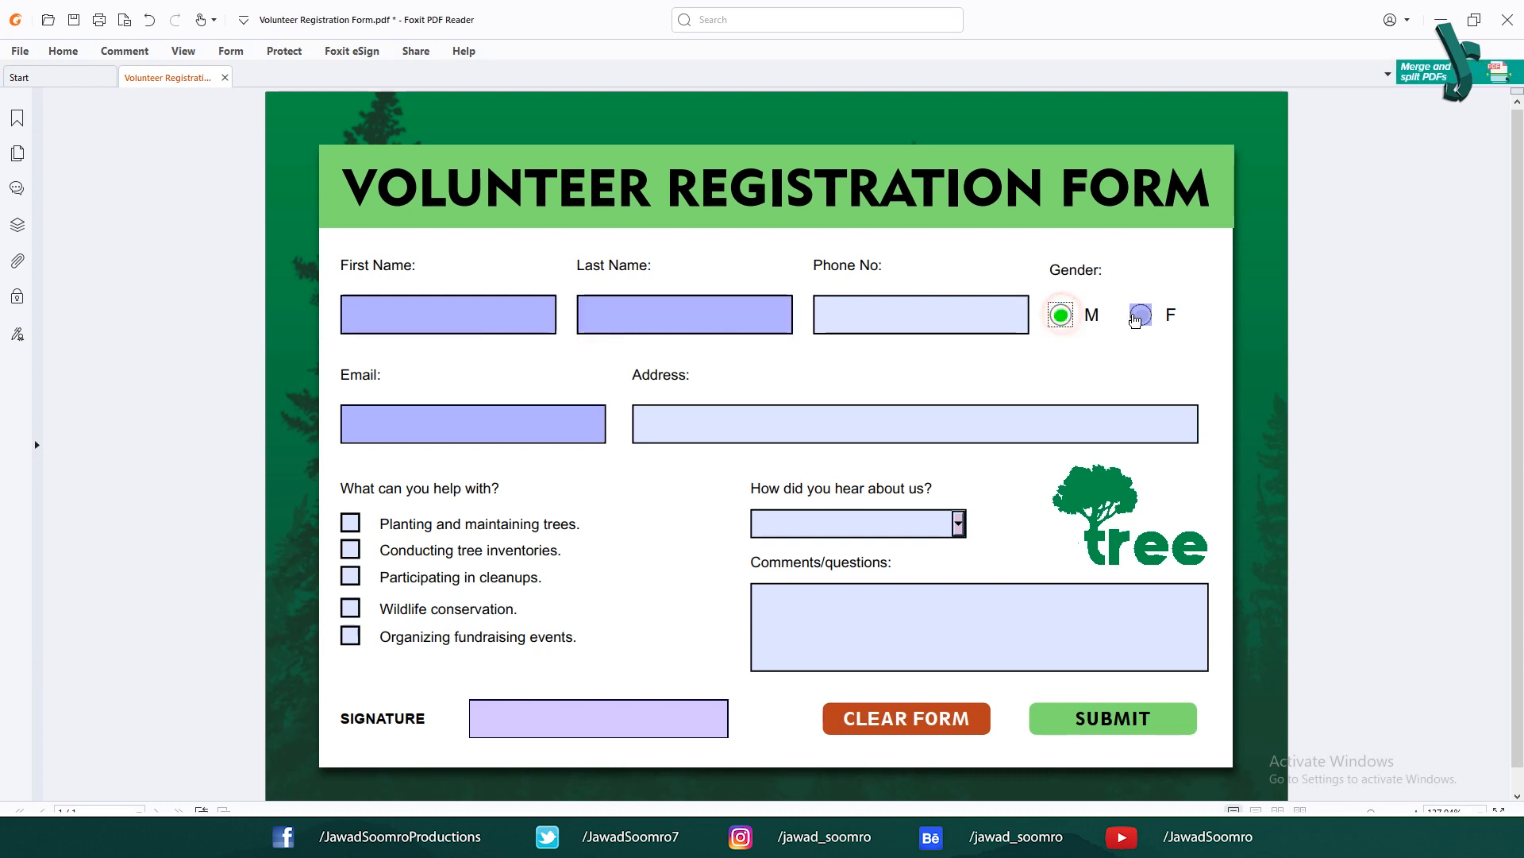
{"action": "left_click", "coordinate": [1137, 316]}
{"action": "left_click", "coordinate": [1054, 314]}
{"action": "left_click", "coordinate": [1148, 313]}
{"action": "left_click", "coordinate": [1059, 315]}
{"action": "left_click", "coordinate": [1141, 314]}
{"action": "left_click", "coordinate": [1060, 316]}
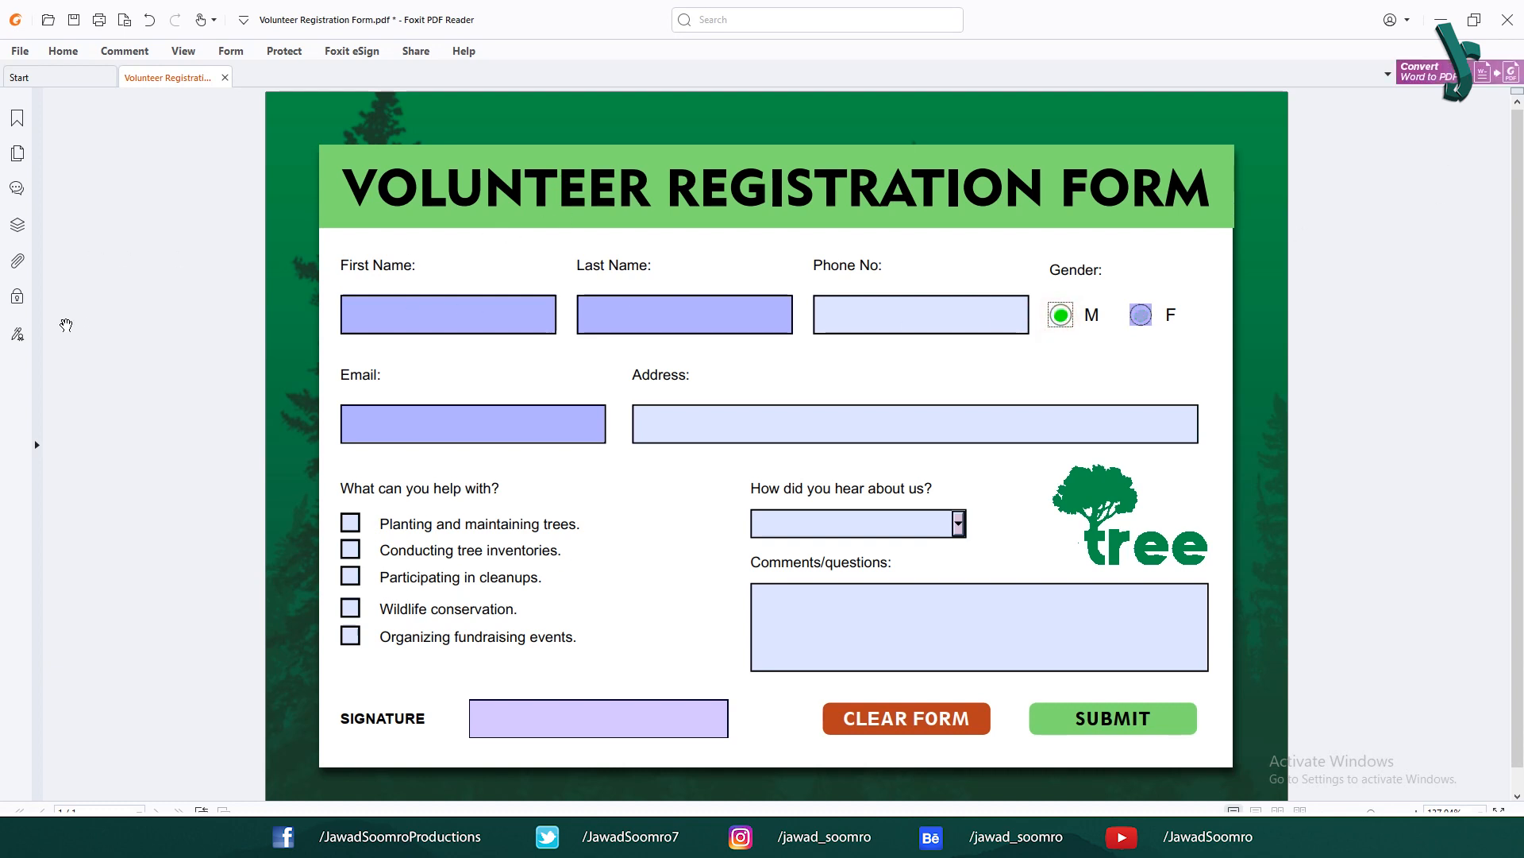
{"action": "left_click", "coordinate": [1141, 315]}
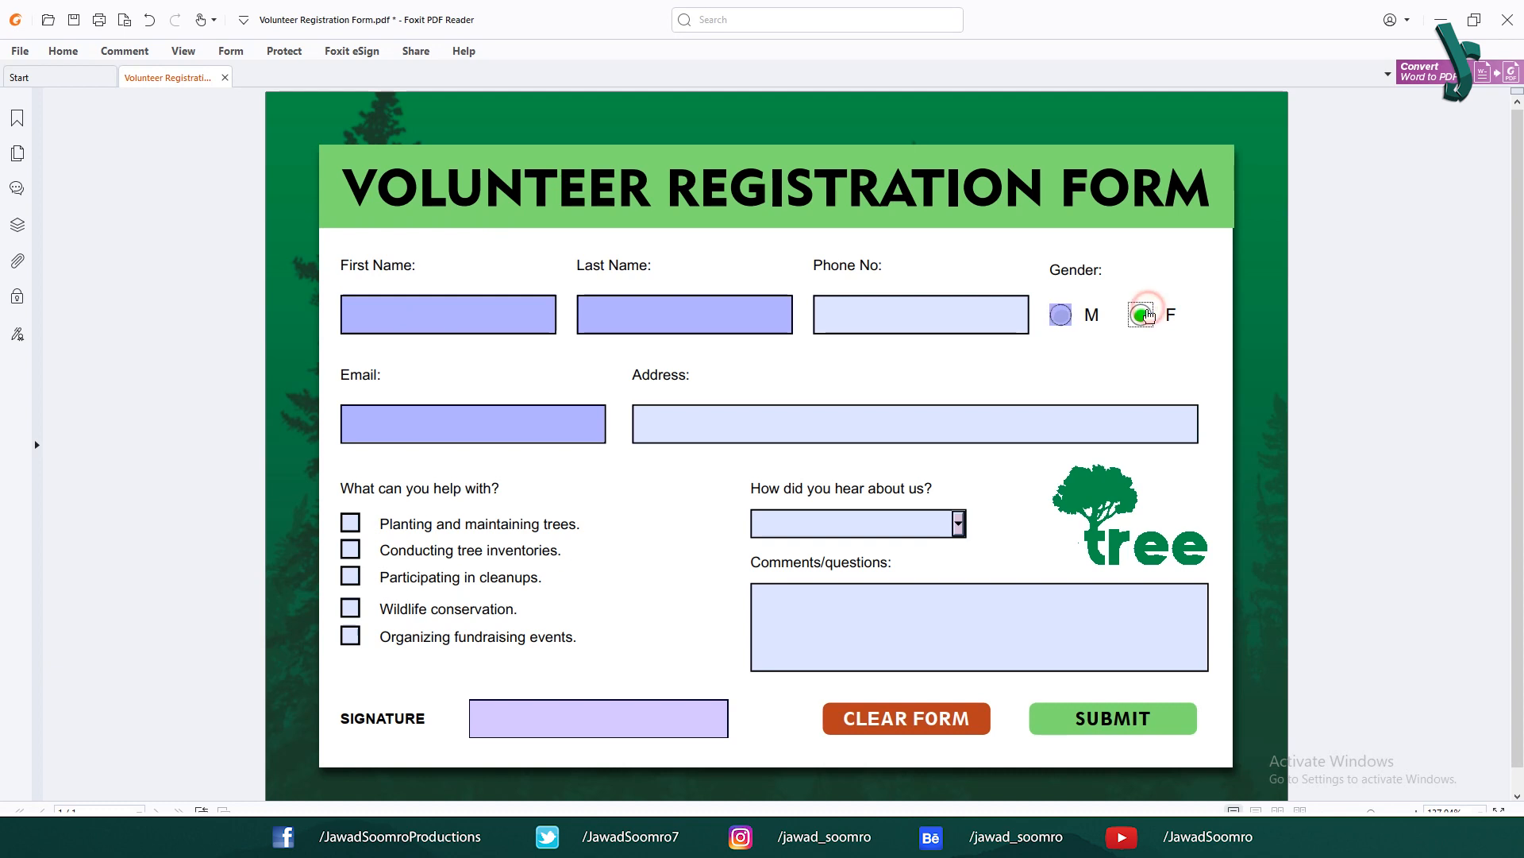
{"action": "left_click", "coordinate": [1062, 316]}
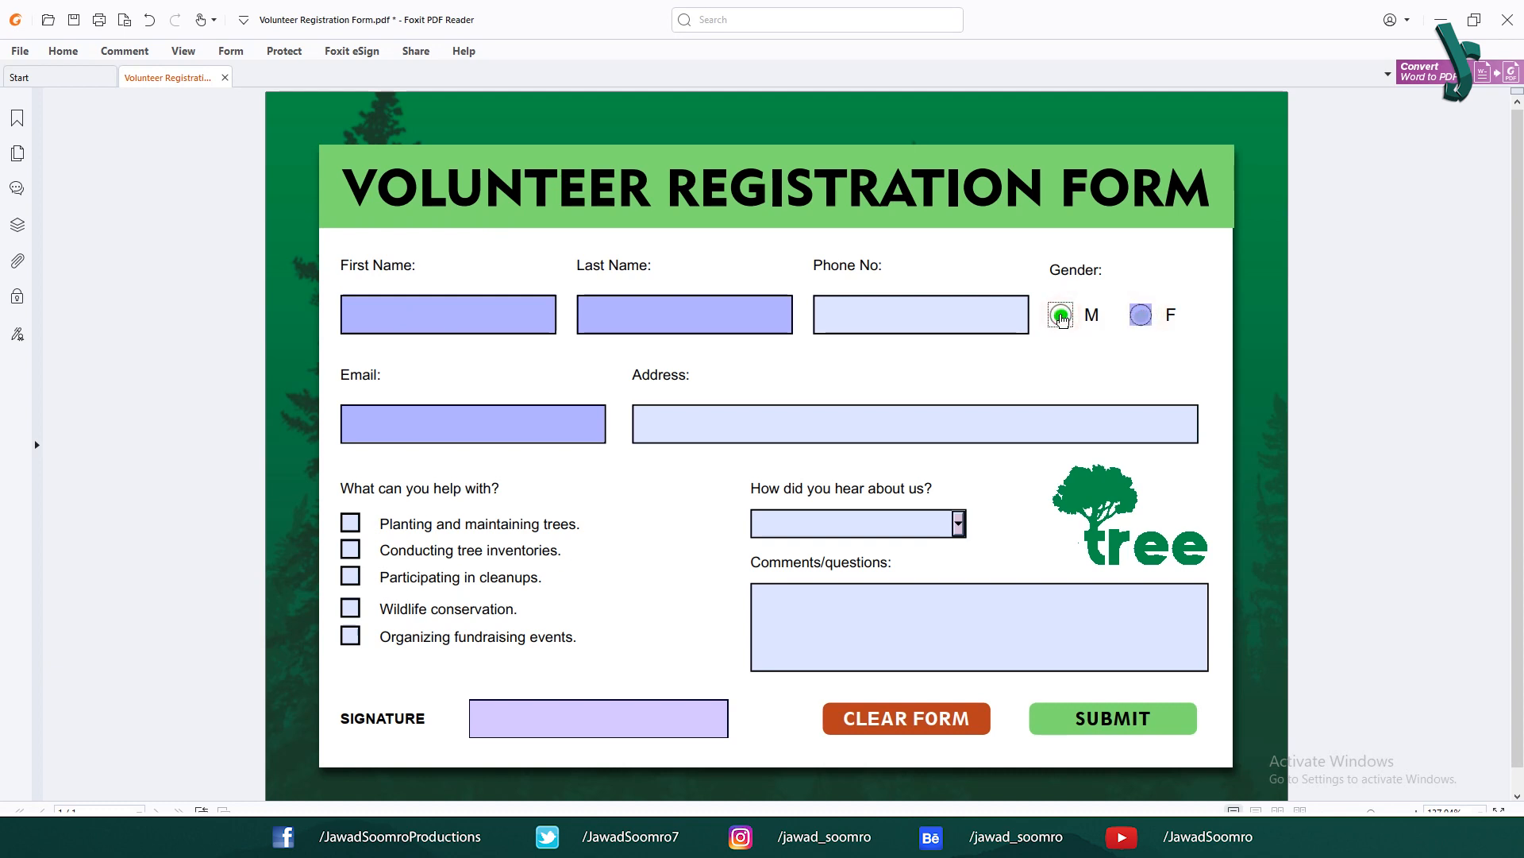
Step: Tick and untick each of the five help checkboxes, then try the signature field
{"action": "left_click", "coordinate": [350, 522]}
{"action": "left_click", "coordinate": [350, 548]}
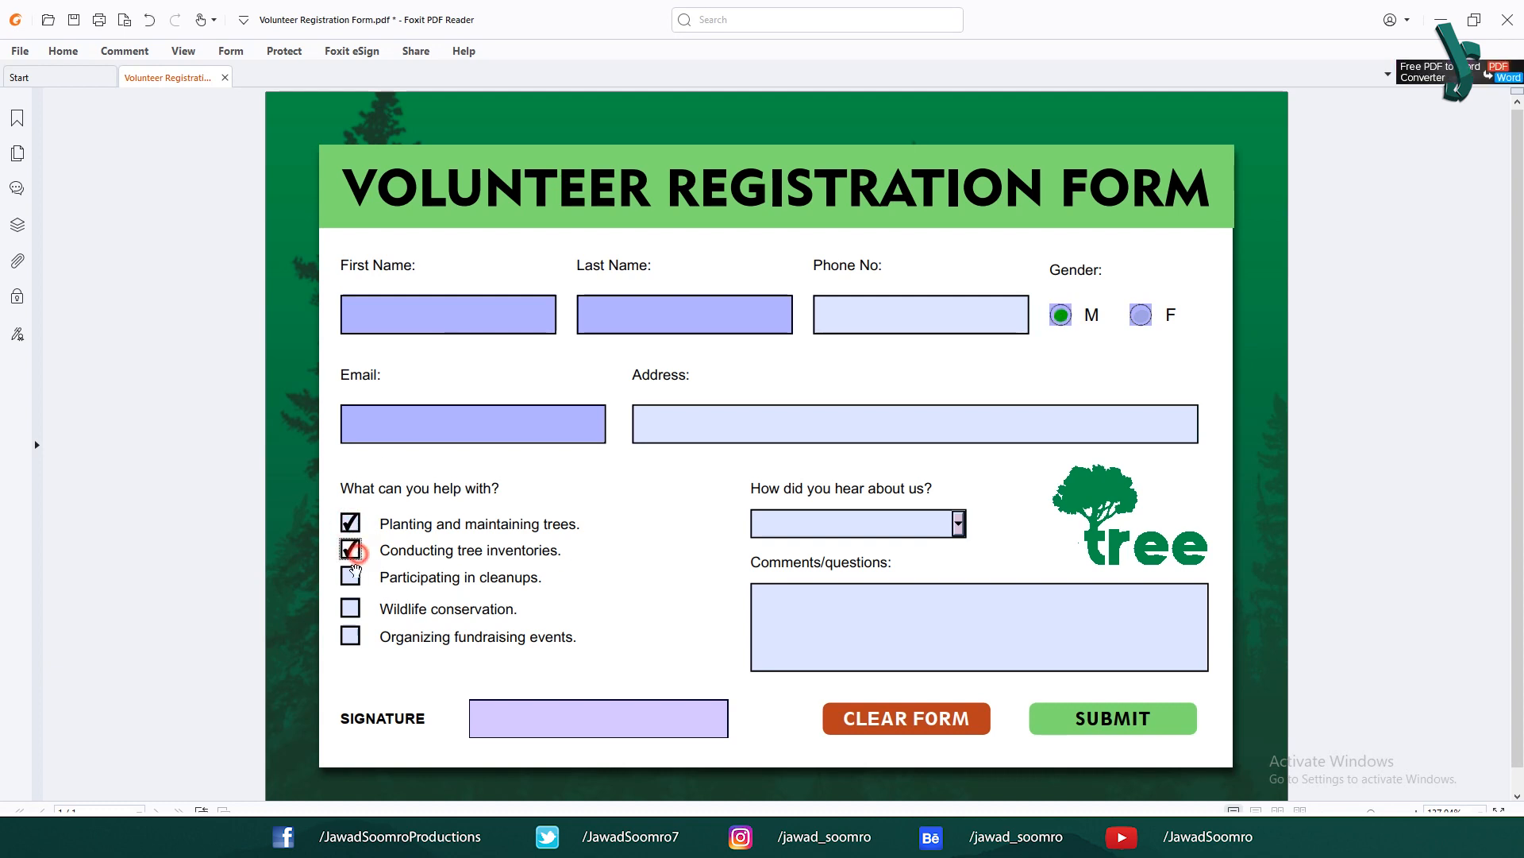
{"action": "left_click", "coordinate": [350, 576]}
{"action": "left_click", "coordinate": [350, 607]}
{"action": "left_click", "coordinate": [350, 635]}
{"action": "left_click", "coordinate": [350, 607]}
{"action": "left_click", "coordinate": [350, 577]}
{"action": "left_click", "coordinate": [350, 548]}
{"action": "left_click", "coordinate": [351, 522]}
{"action": "left_click", "coordinate": [350, 635]}
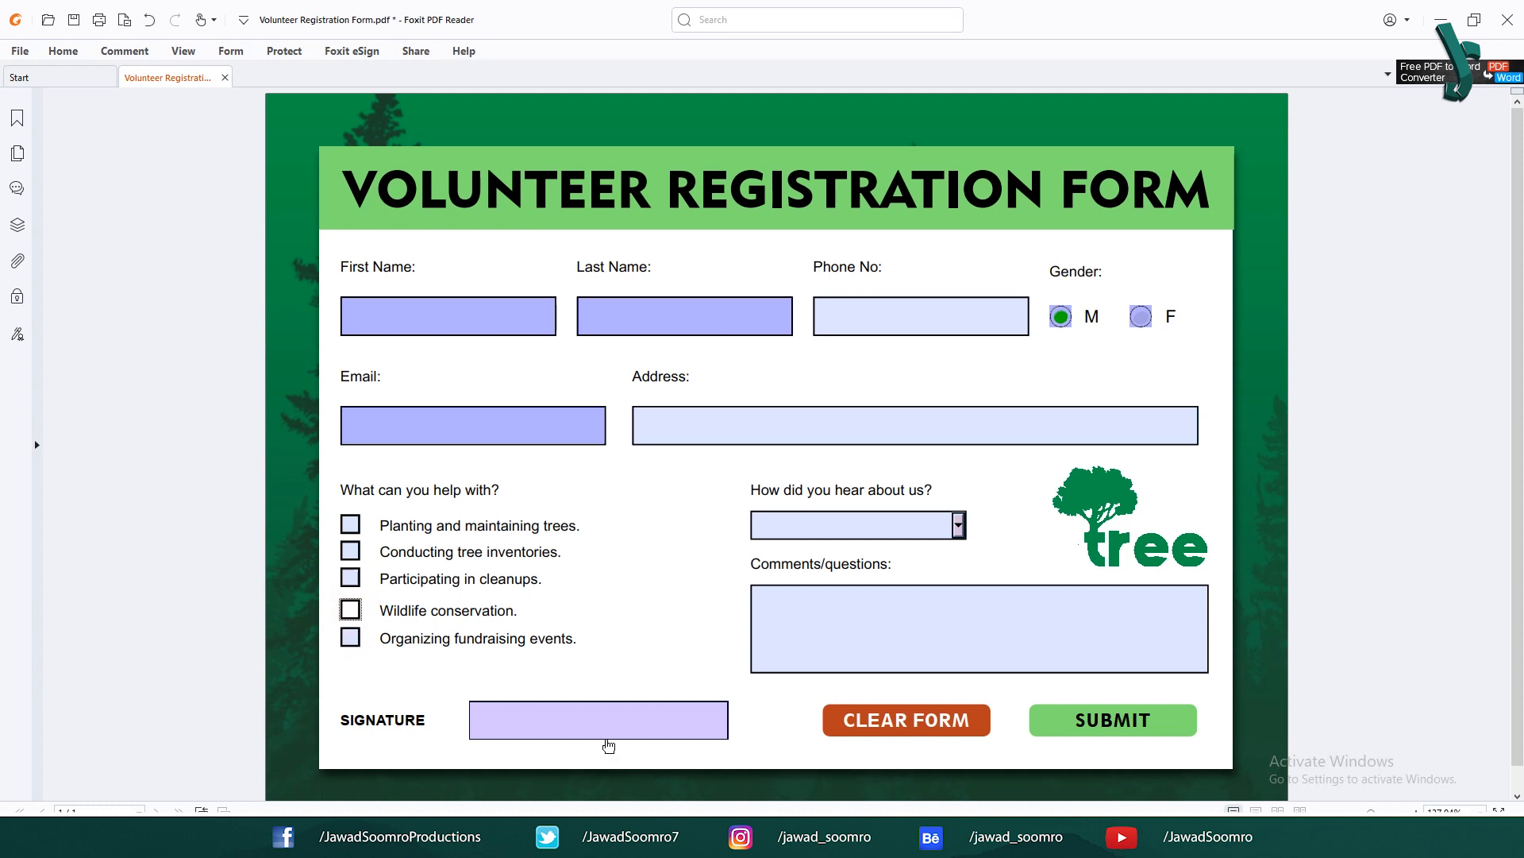
{"action": "left_click", "coordinate": [551, 723]}
Step: Cancel signing and enter the volunteer's first name, last name and phone number
{"action": "key", "text": "Escape"}
{"action": "left_click", "coordinate": [1042, 623]}
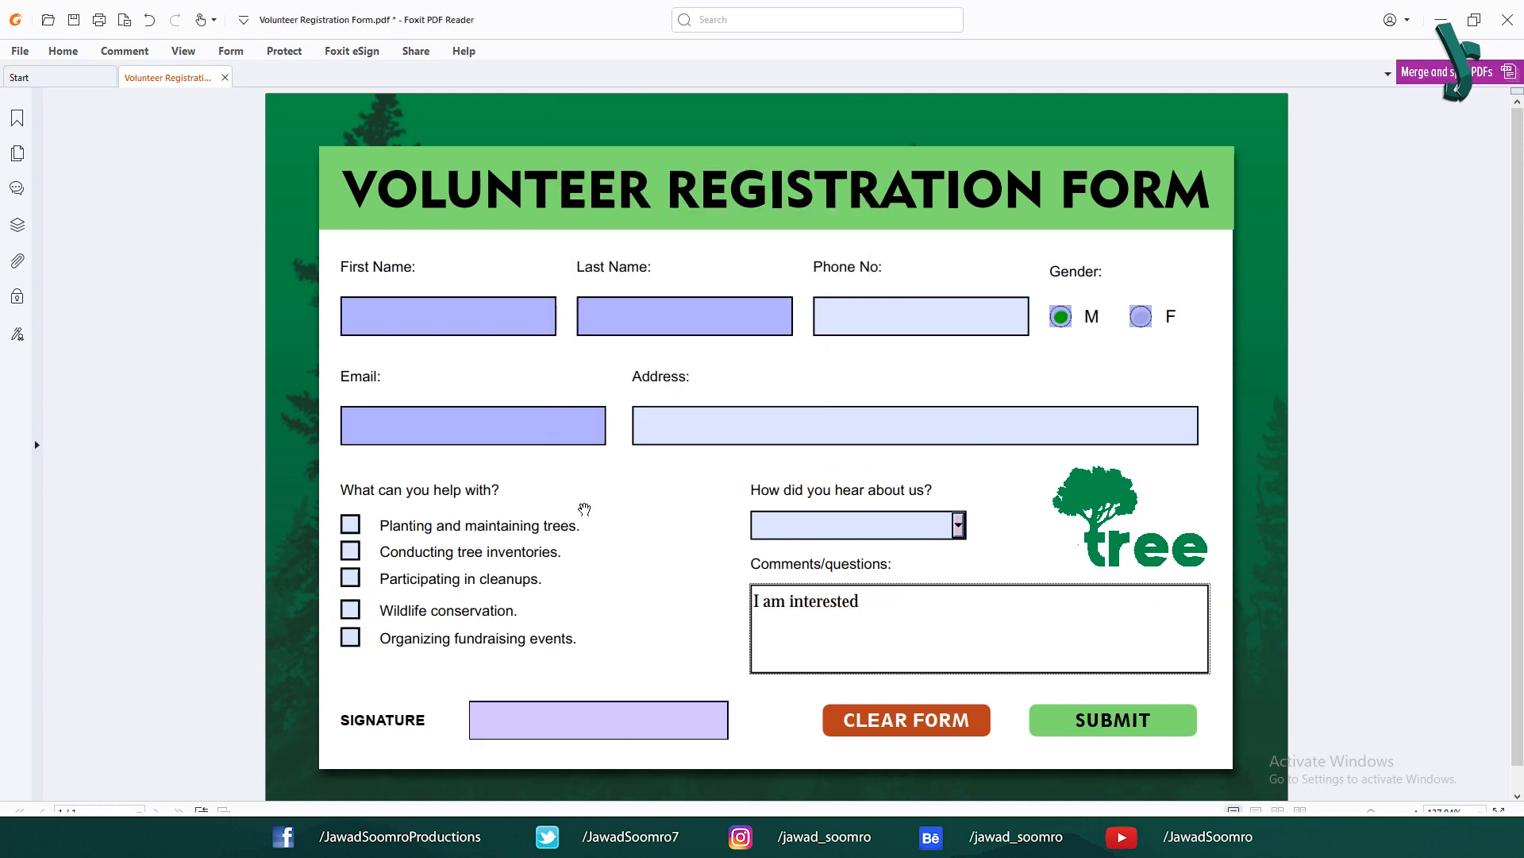
{"action": "left_click", "coordinate": [427, 320]}
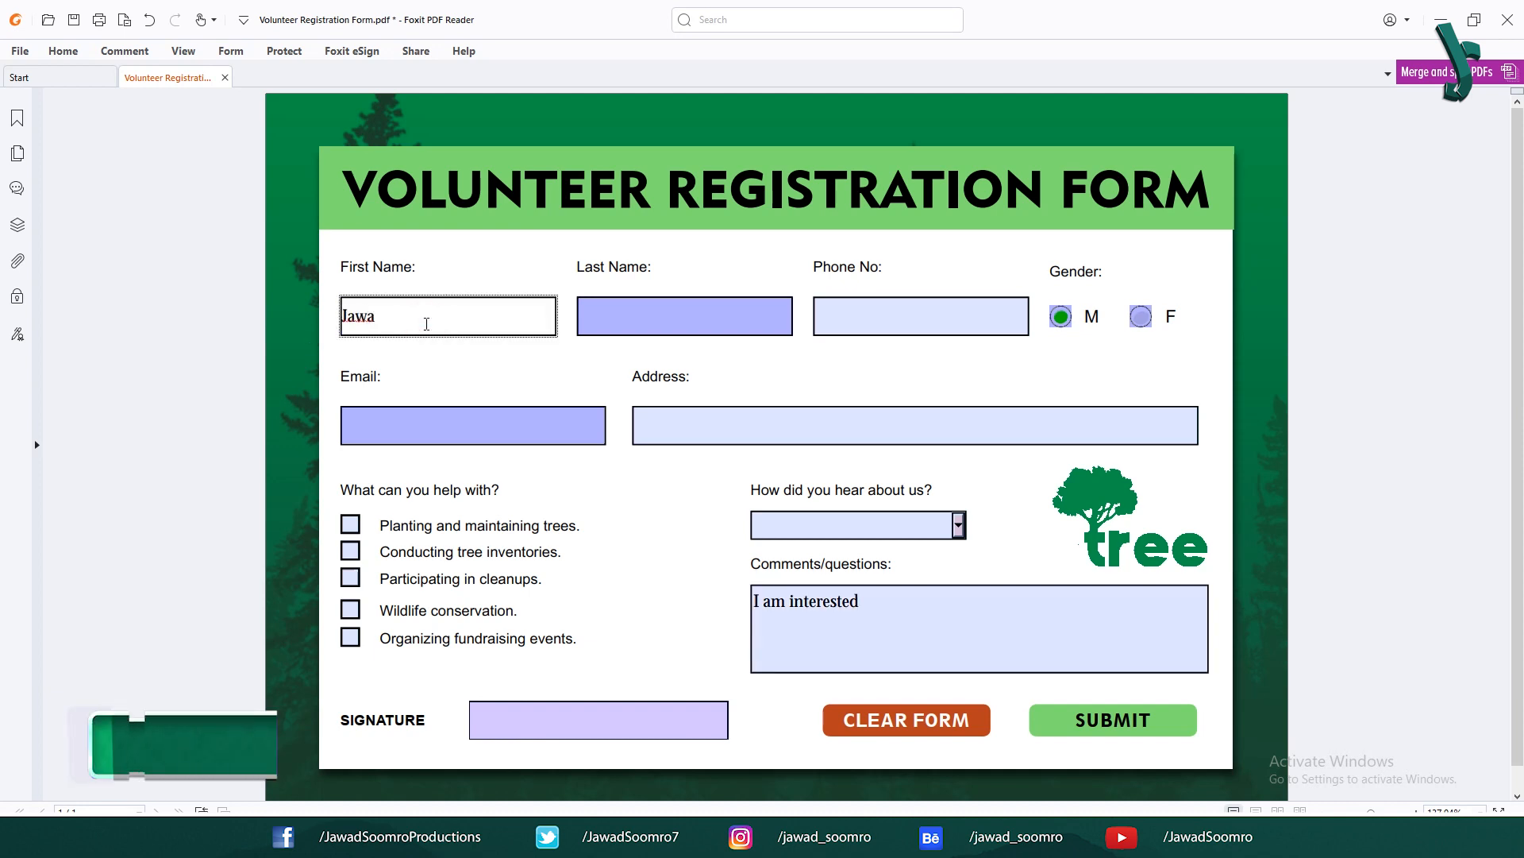
{"action": "key", "text": "Tab"}
{"action": "key", "text": "Tab"}
{"action": "type", "text": "1"}
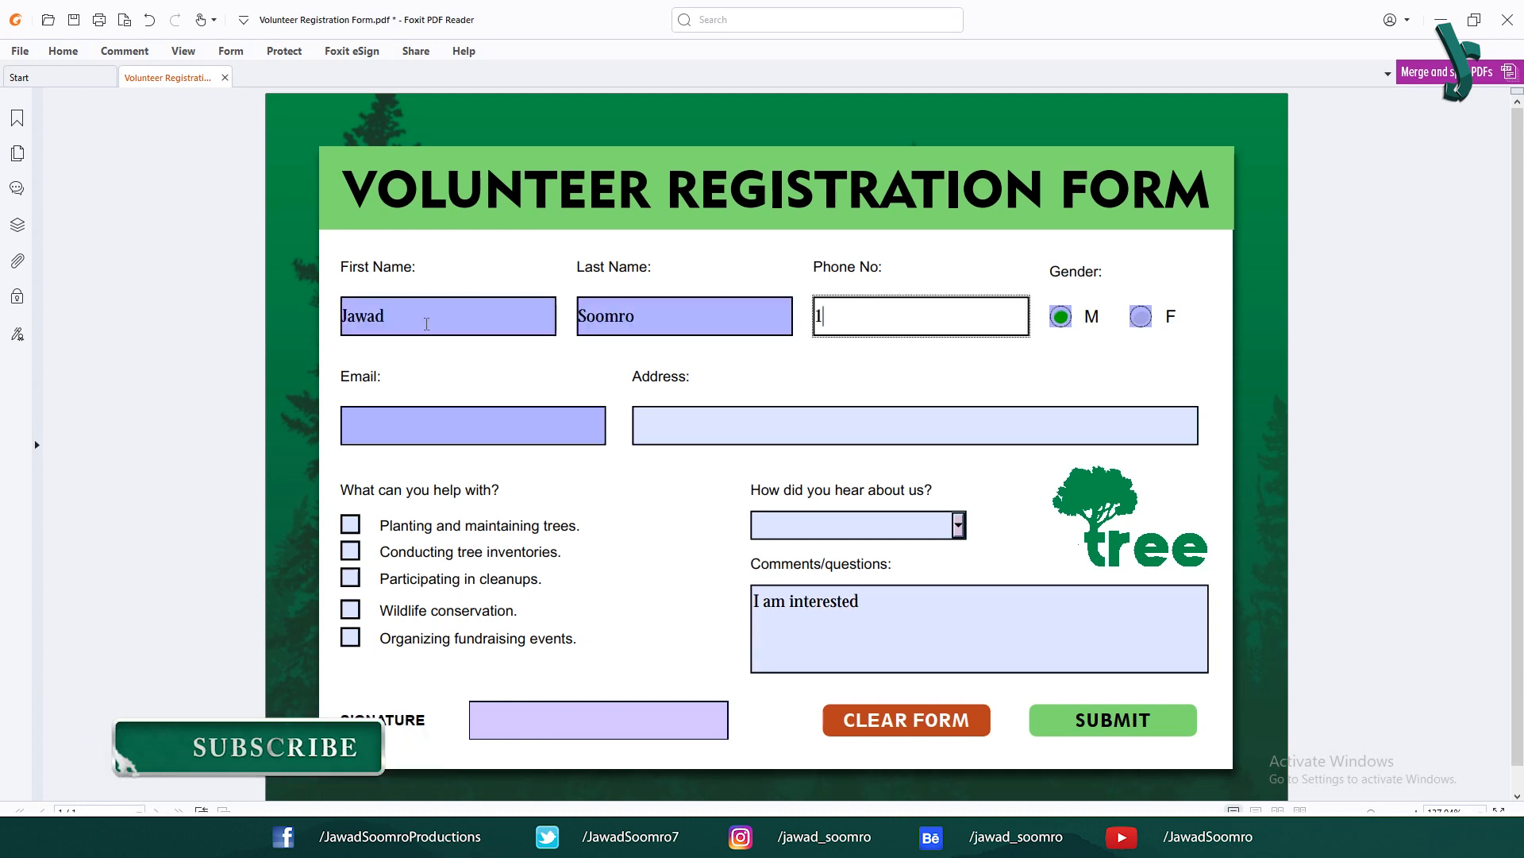
{"action": "type", "text": "234567890"}
Step: Fill in the volunteer's e-mail address and home address
{"action": "left_click", "coordinate": [436, 421]}
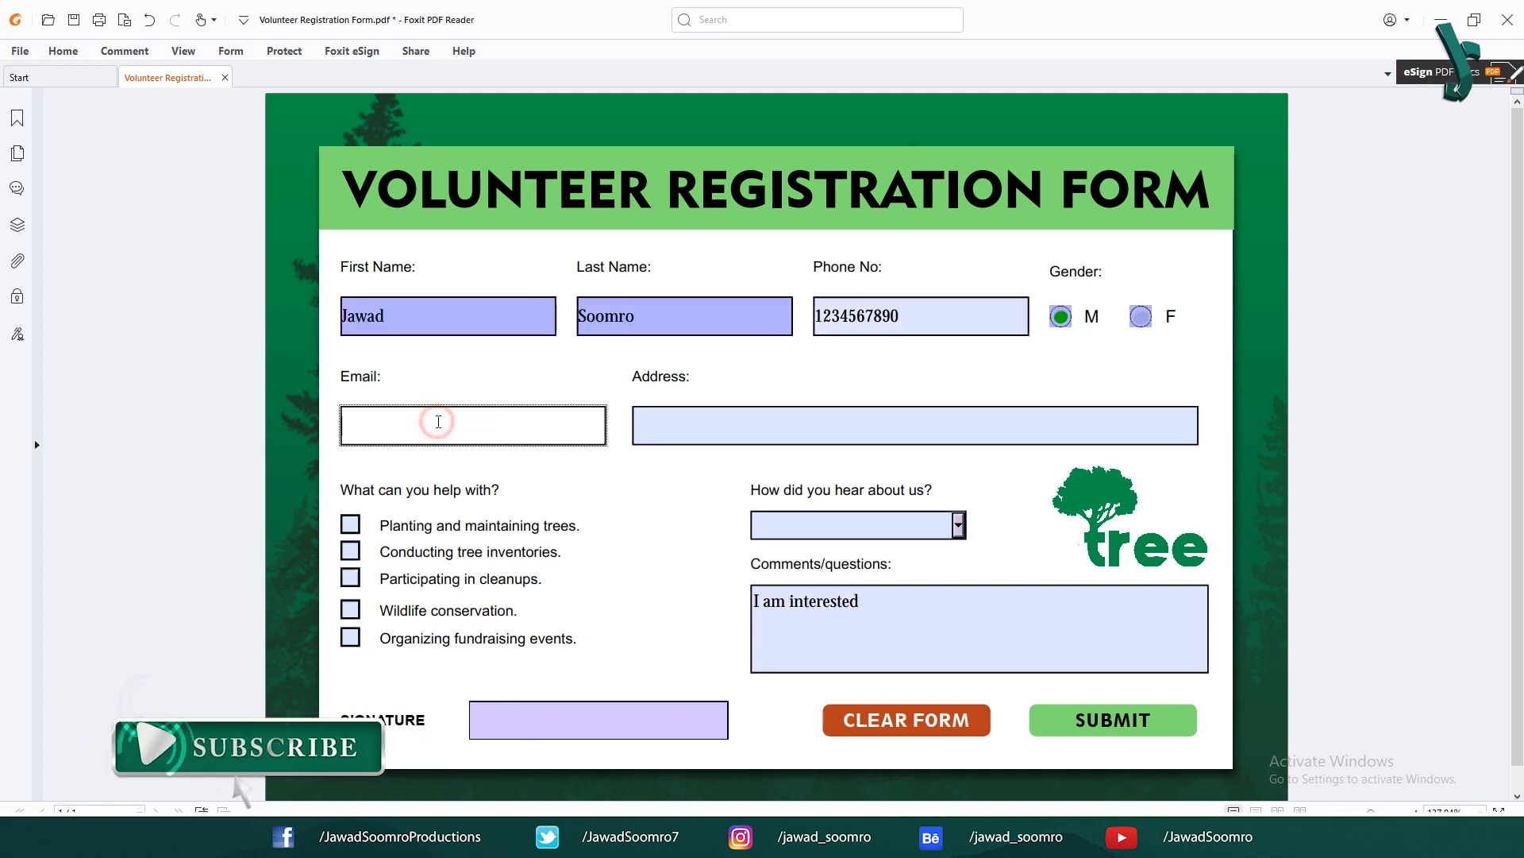
{"action": "key", "text": "Tab"}
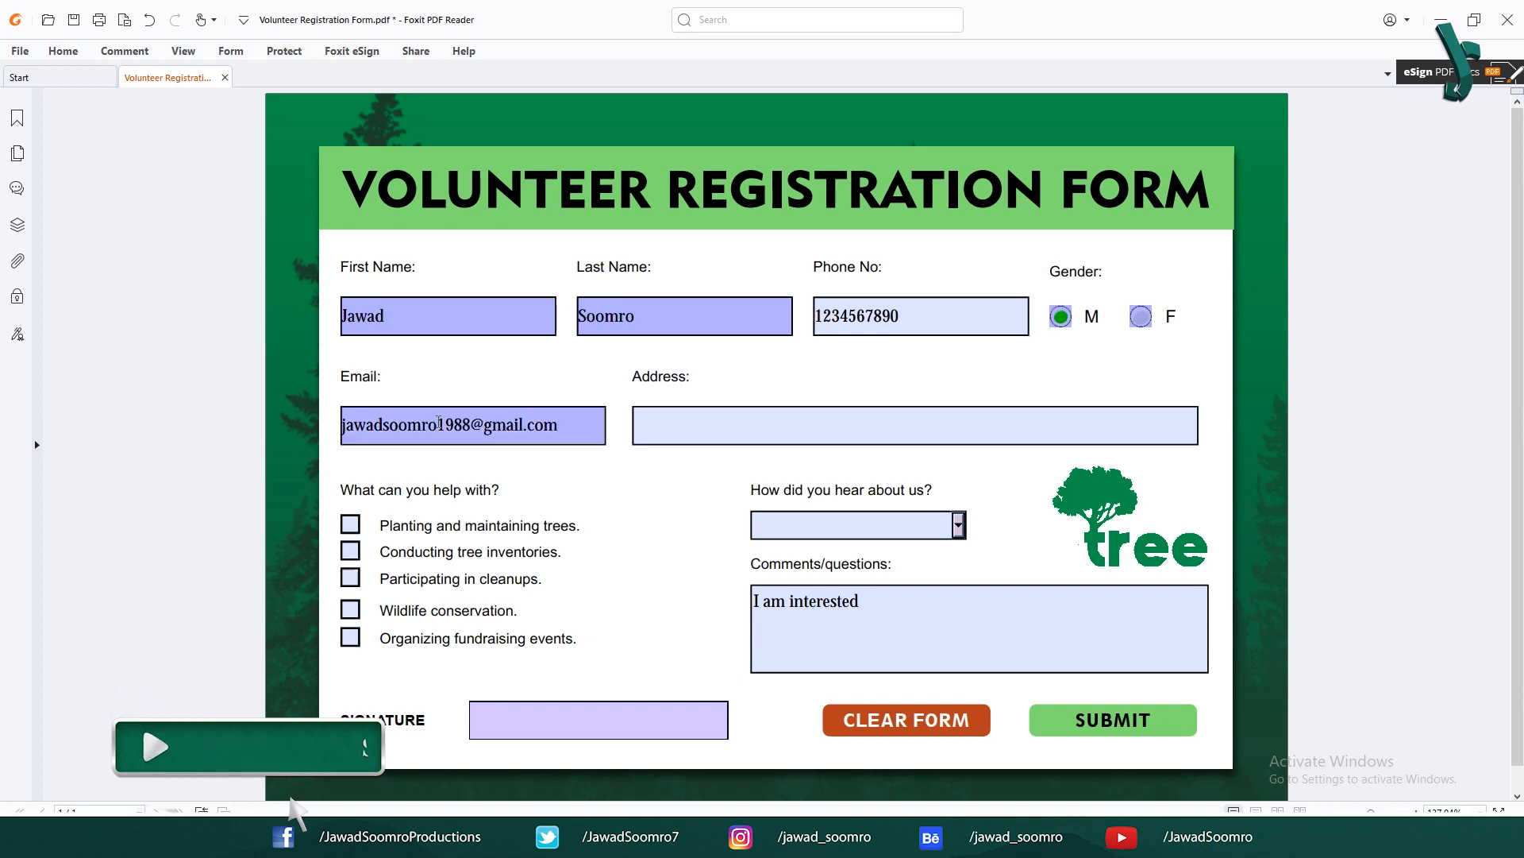
{"action": "type", "text": "Hyderabad, Sindh, Pakistan"}
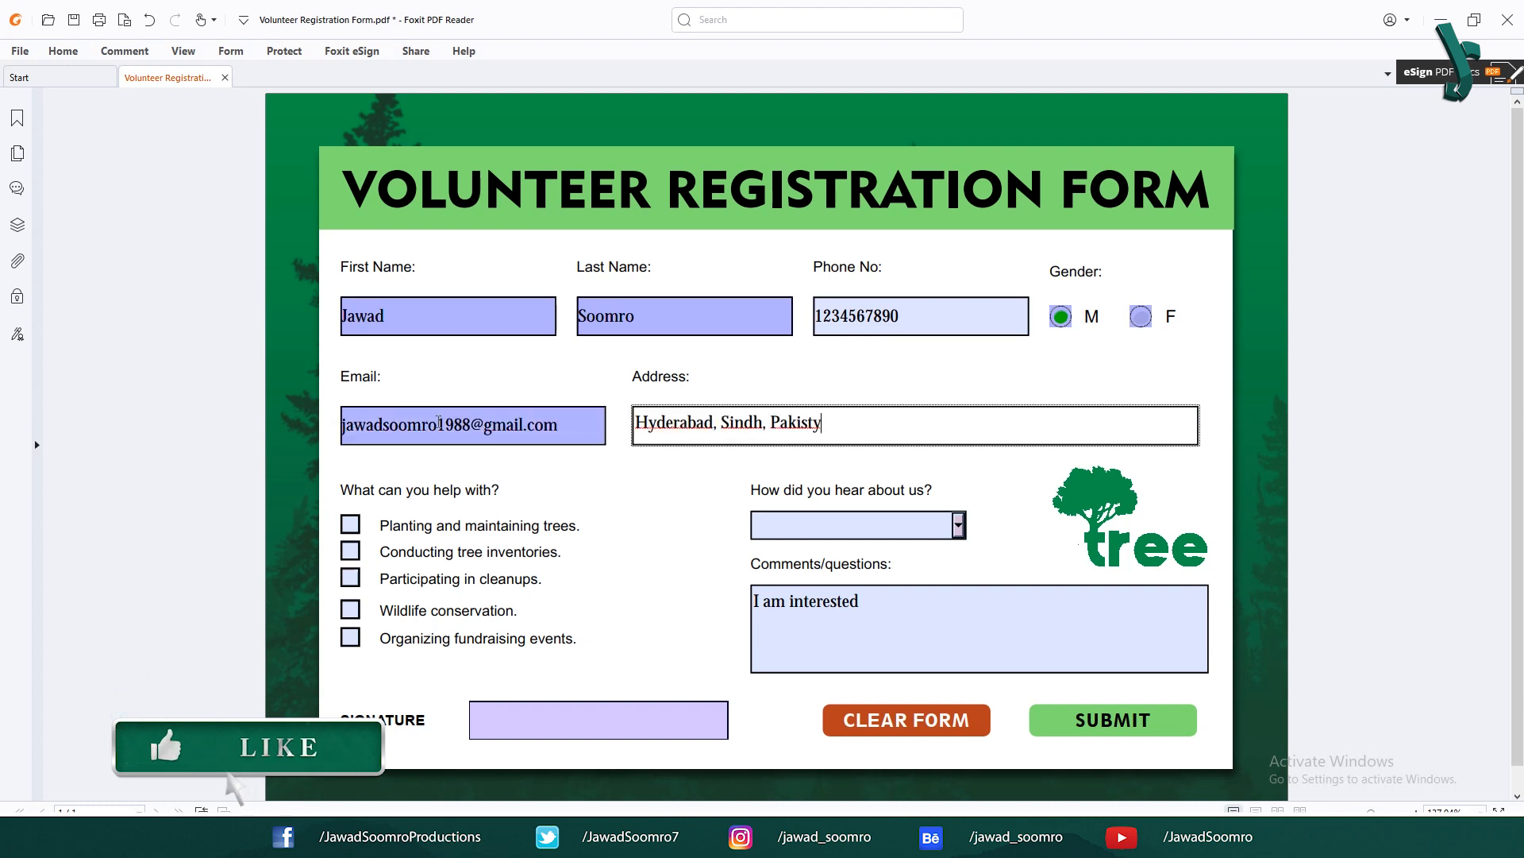
{"action": "key", "text": "Tab"}
Step: Tick all five help checkboxes and choose Facebook under How did you hear about us
{"action": "left_click", "coordinate": [350, 525]}
{"action": "left_click", "coordinate": [351, 551]}
{"action": "left_click", "coordinate": [350, 578]}
{"action": "left_click", "coordinate": [350, 609]}
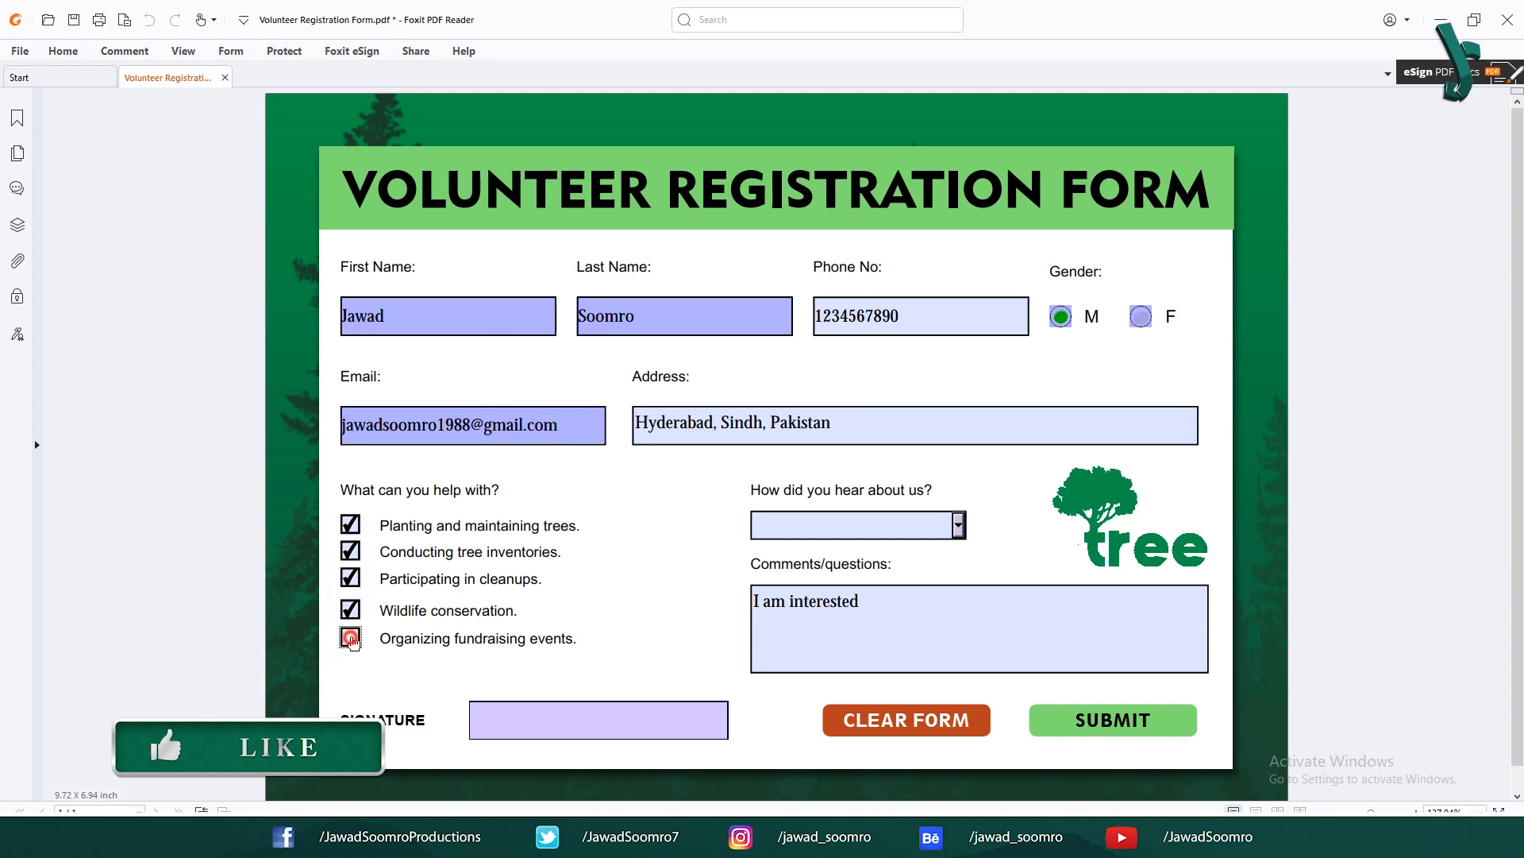
{"action": "left_click", "coordinate": [350, 636]}
{"action": "left_click", "coordinate": [893, 524]}
{"action": "left_click", "coordinate": [891, 550]}
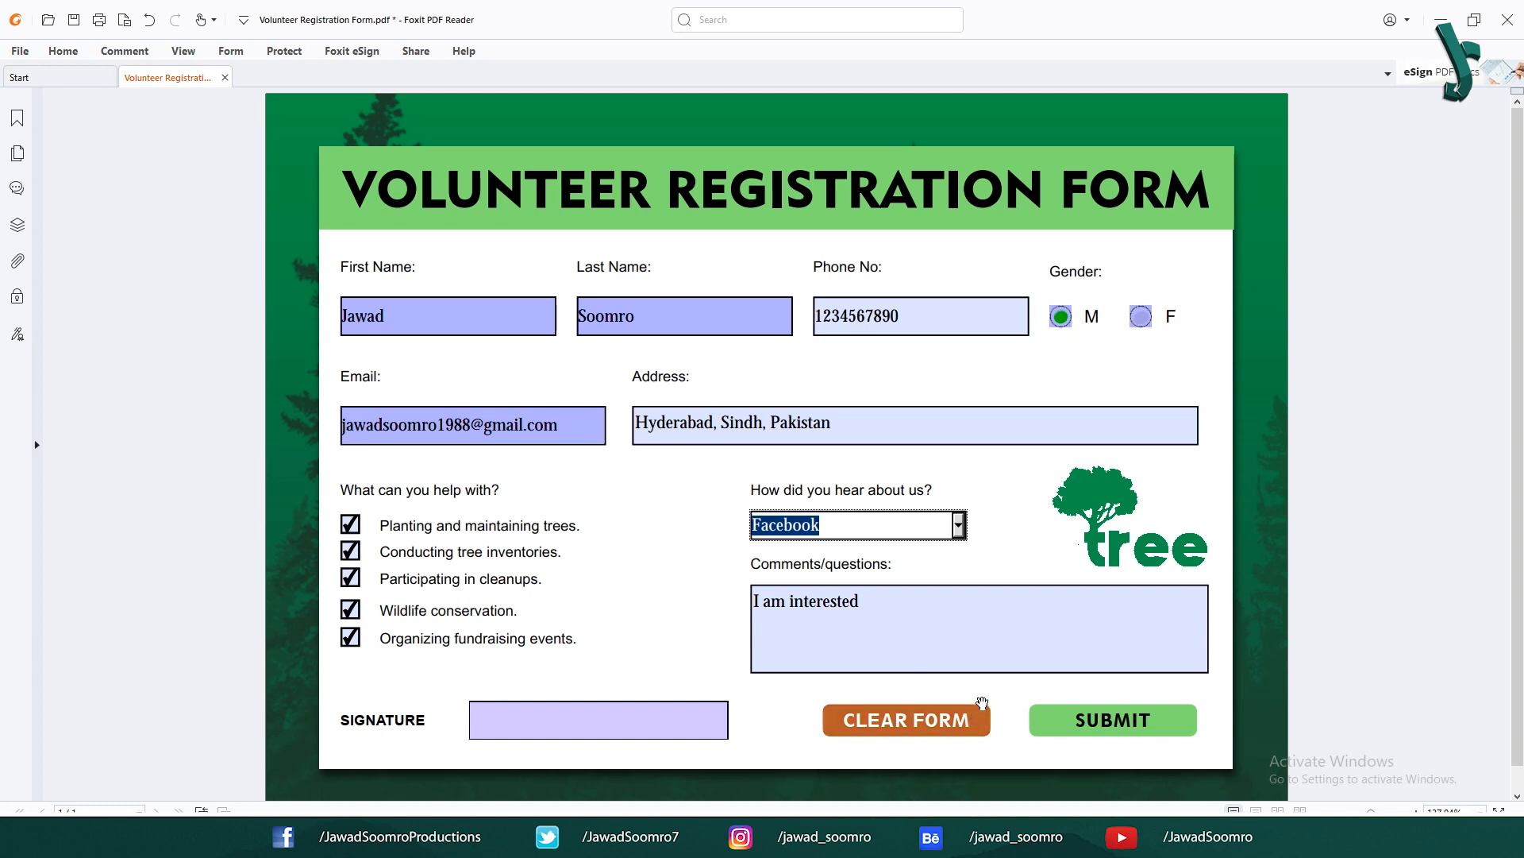
Step: Reset the form with CLEAR FORM, then follow the tree logo link to jsdesigncorner.com
{"action": "left_click", "coordinate": [958, 707]}
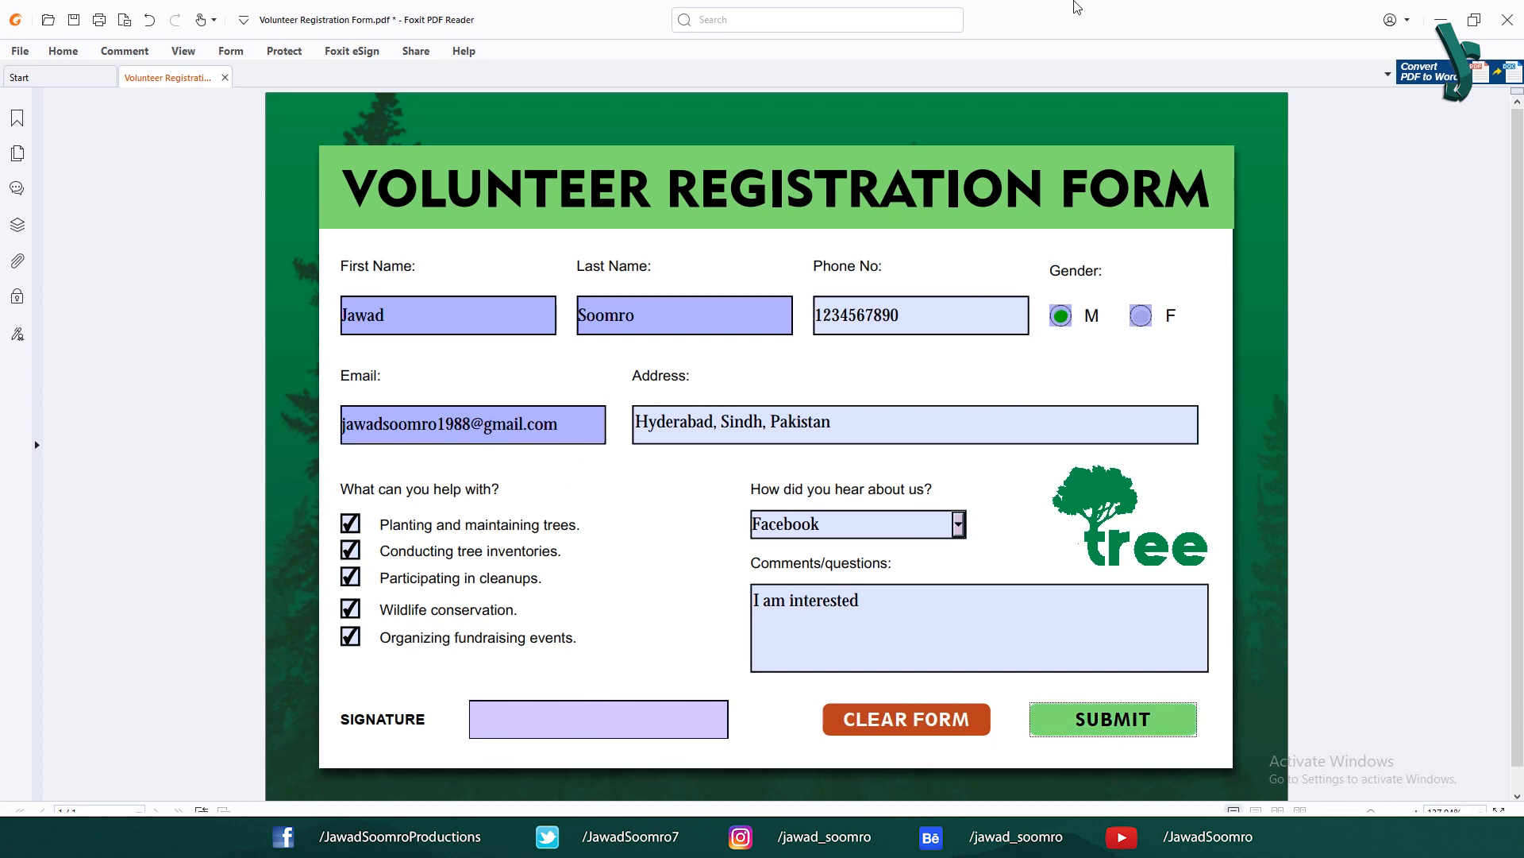
{"action": "scroll", "coordinate": [928, 490], "scroll_direction": "down", "scroll_amount": 1}
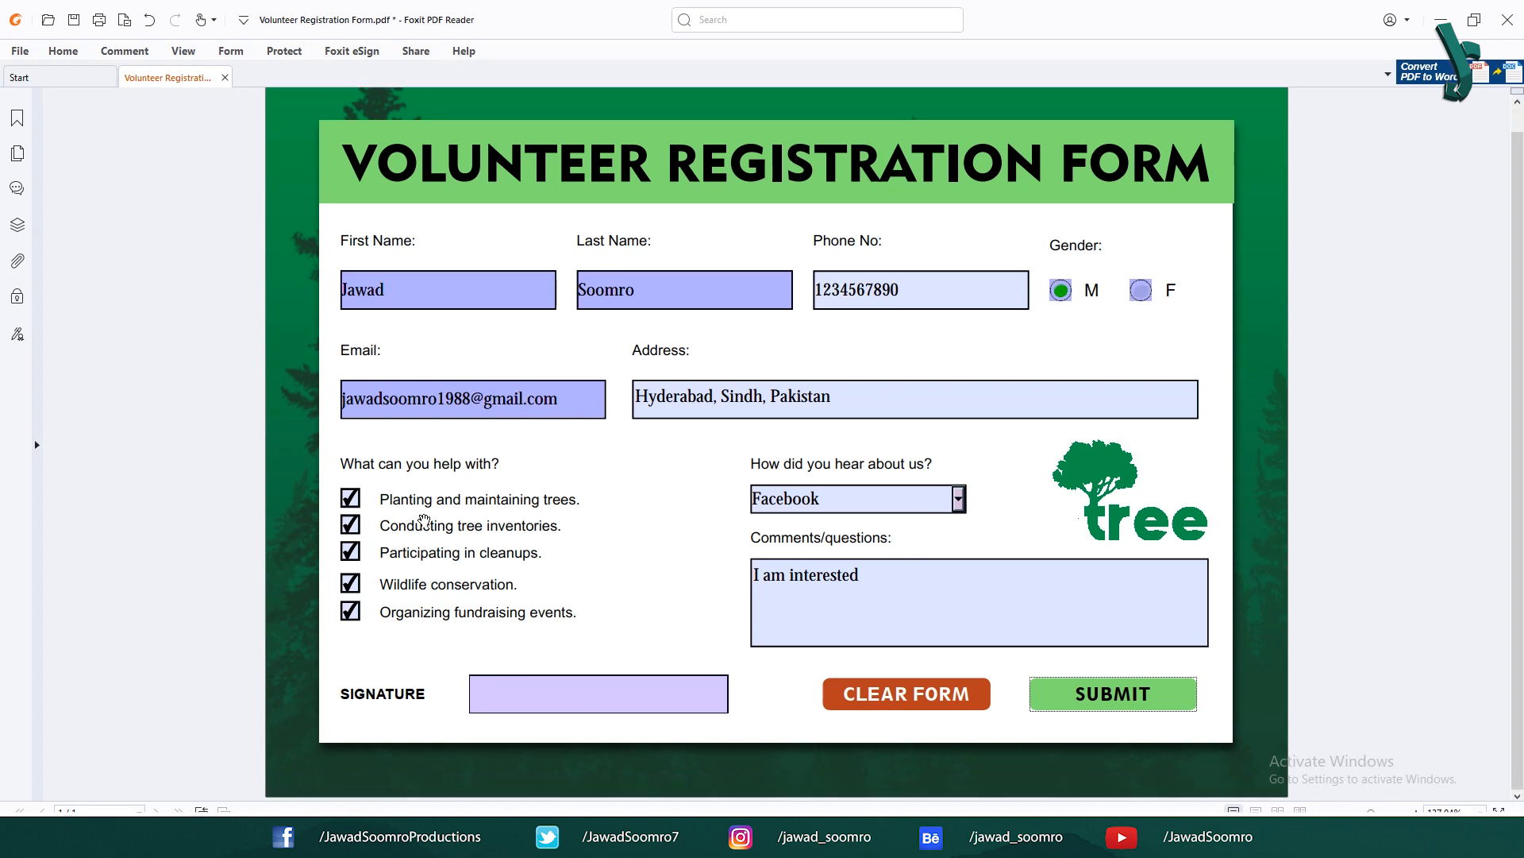
{"action": "left_click", "coordinate": [1083, 494]}
{"action": "left_click", "coordinate": [786, 483]}
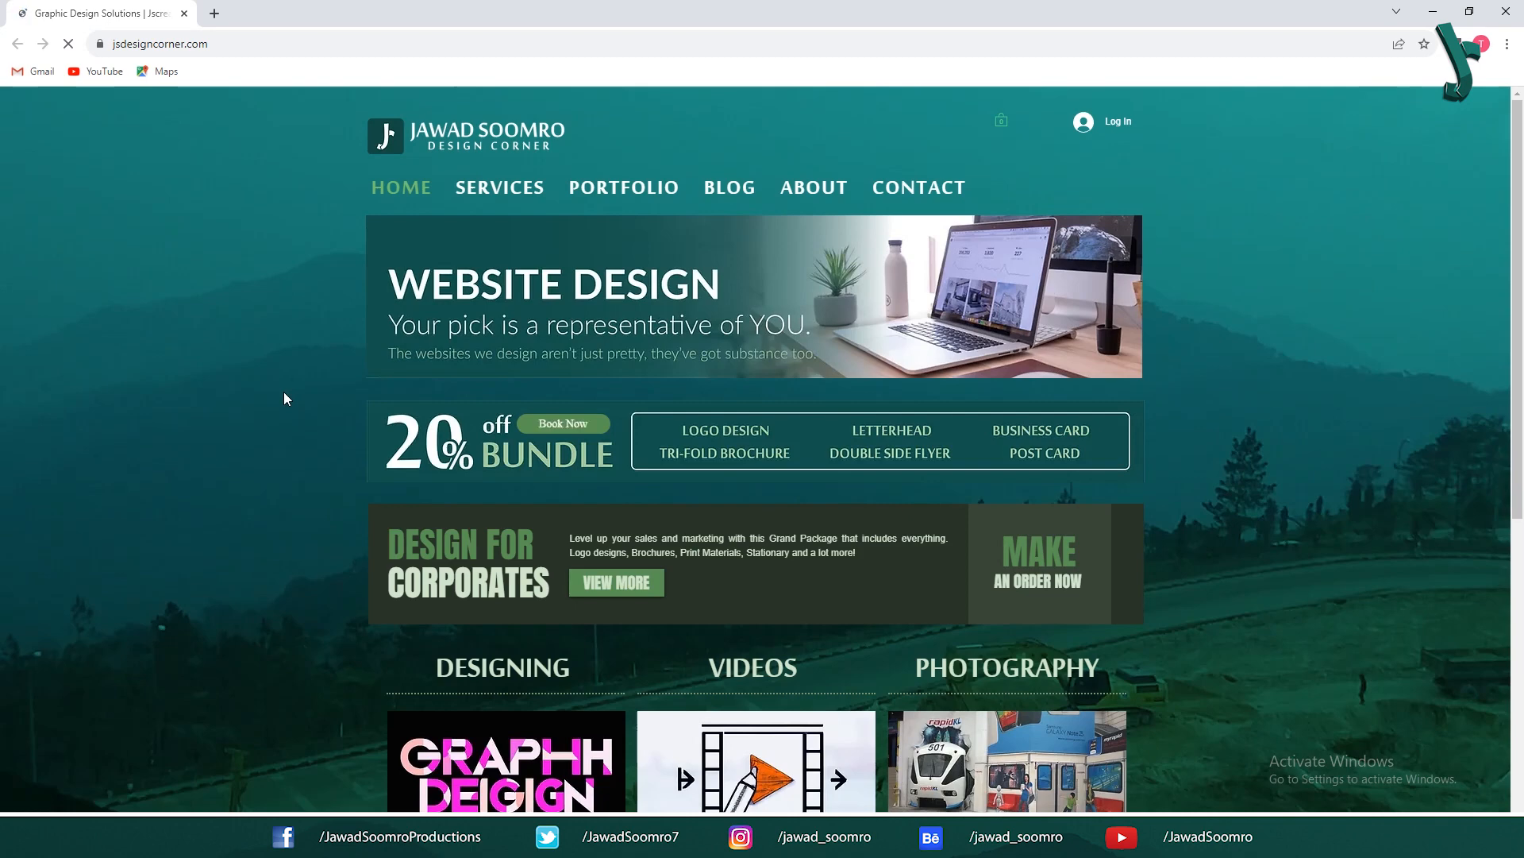
{"action": "scroll", "coordinate": [285, 393], "scroll_direction": "down", "scroll_amount": 5}
{"action": "scroll", "coordinate": [285, 399], "scroll_direction": "down", "scroll_amount": 2}
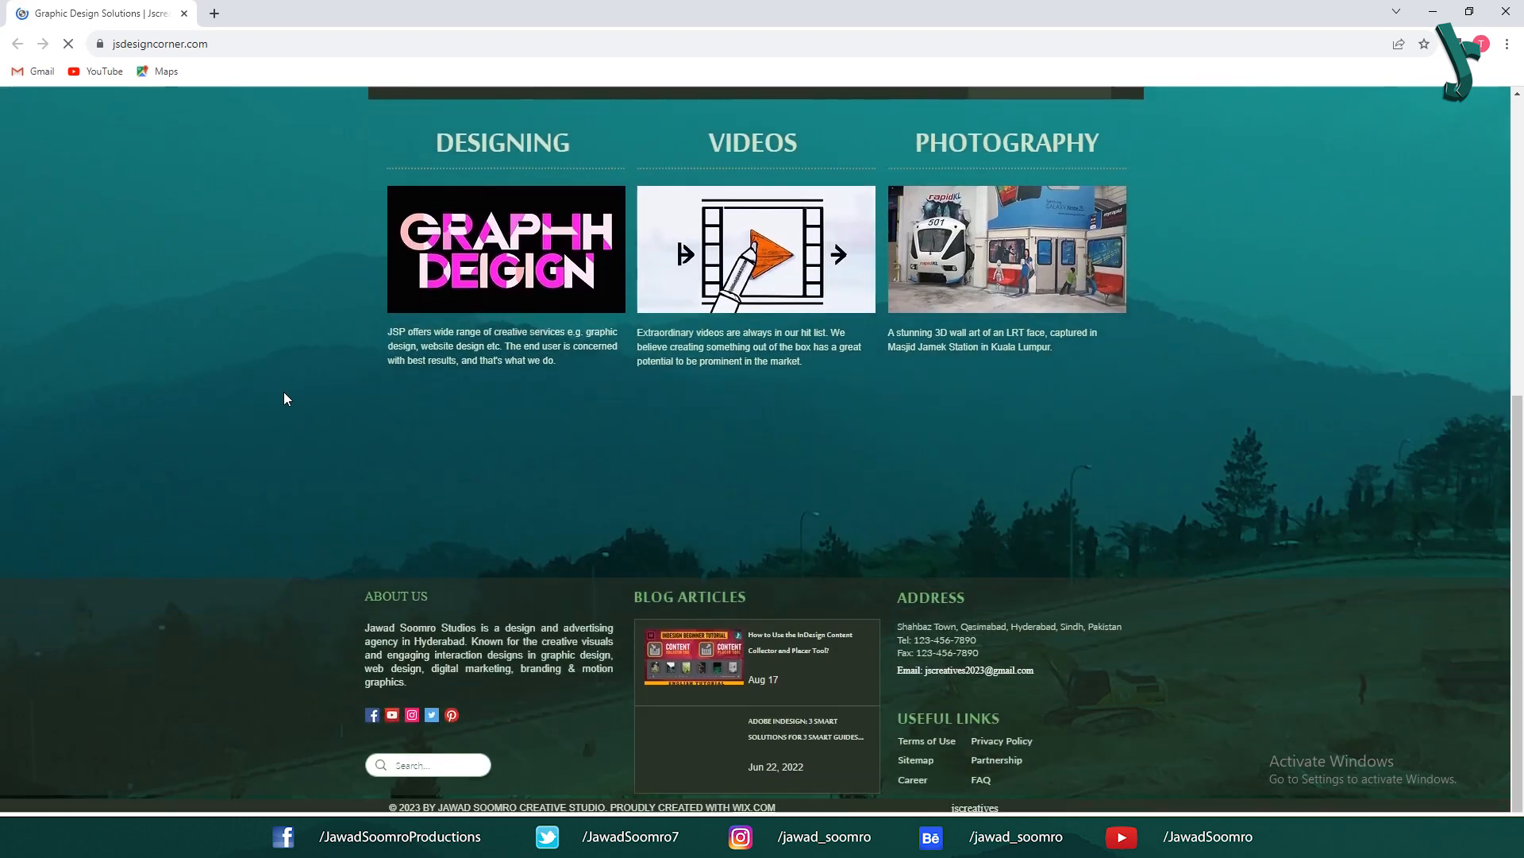